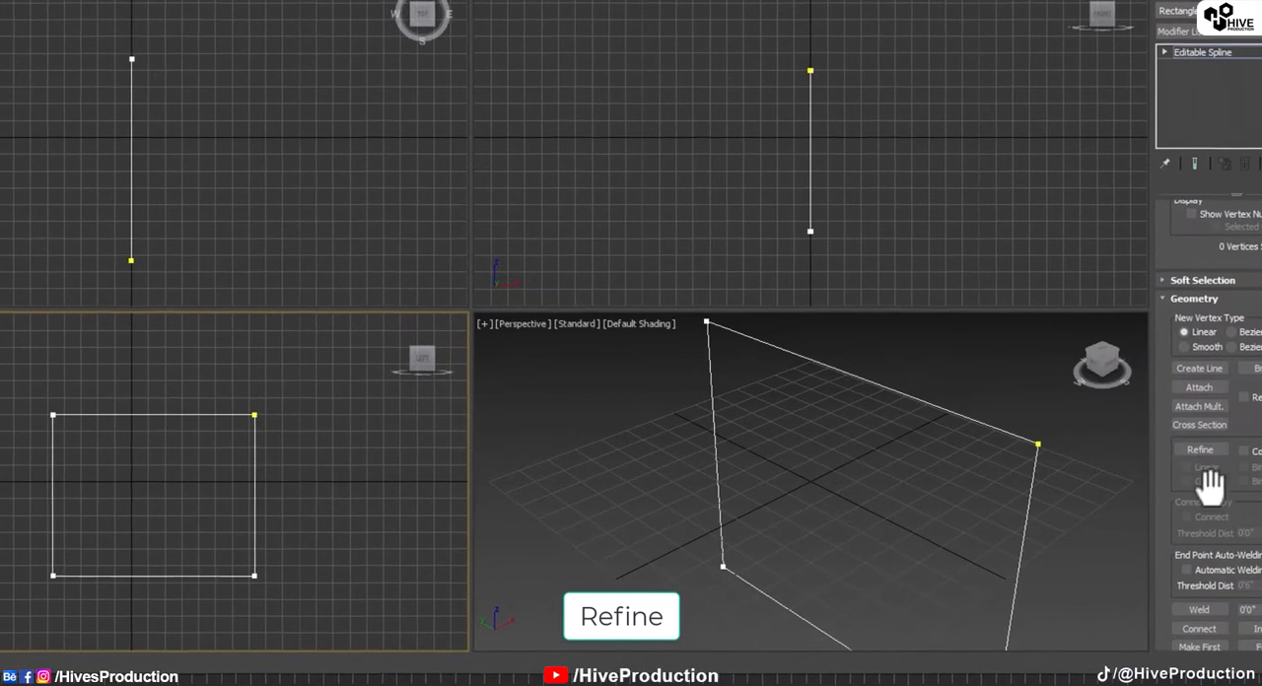
Step: Refine the rectangle's upper edge with an extra vertex and delete the segments right of it, leaving an open C-shaped spline
left_click(1199, 449)
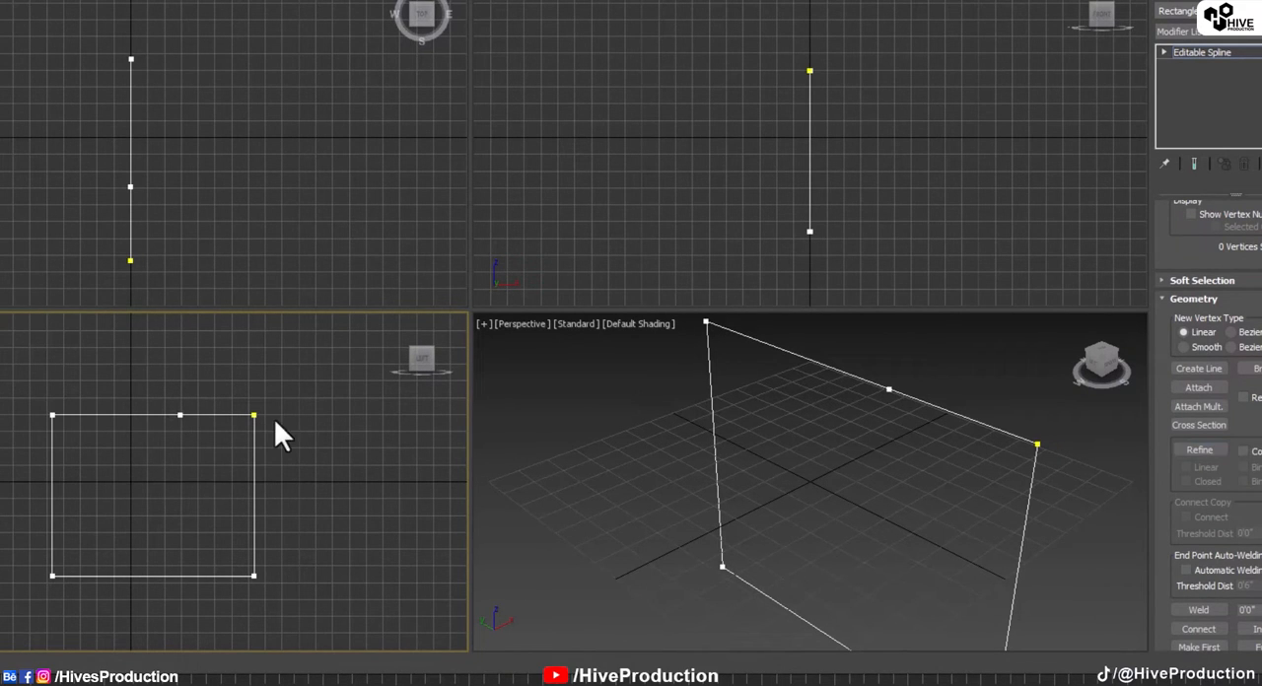
left_click_drag(1166, 249, 1176, 668)
left_click(1233, 271)
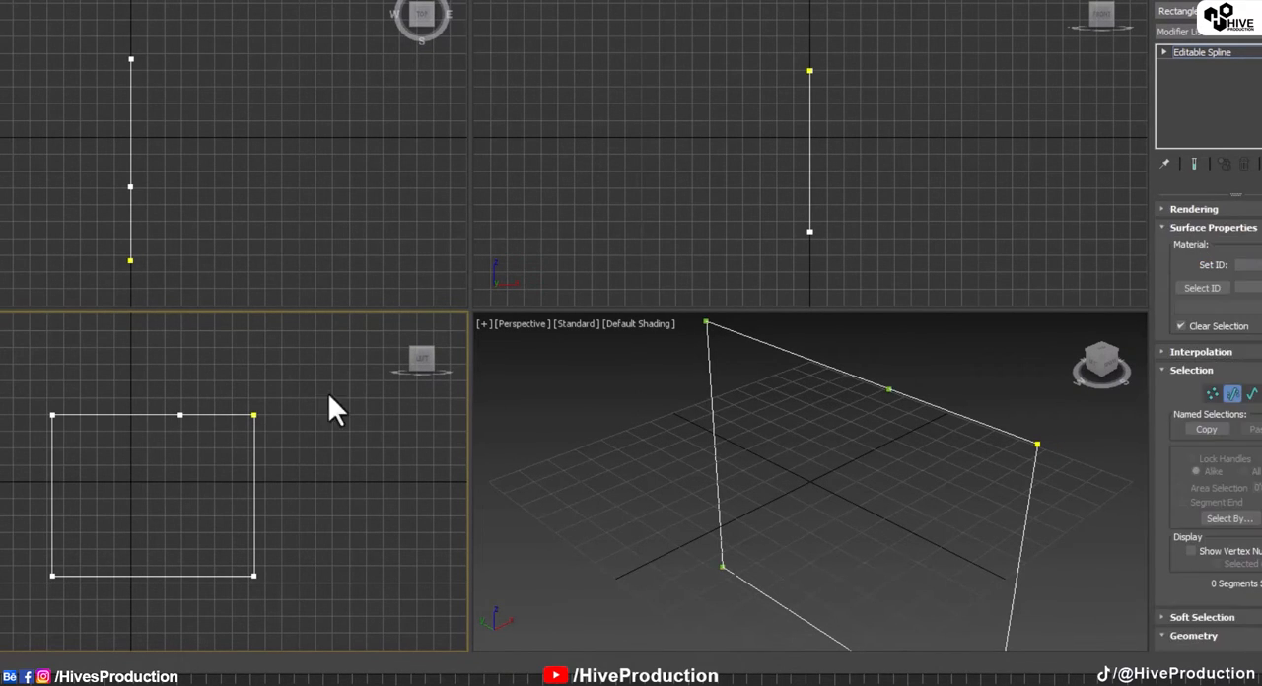
left_click(258, 449)
key("Delete")
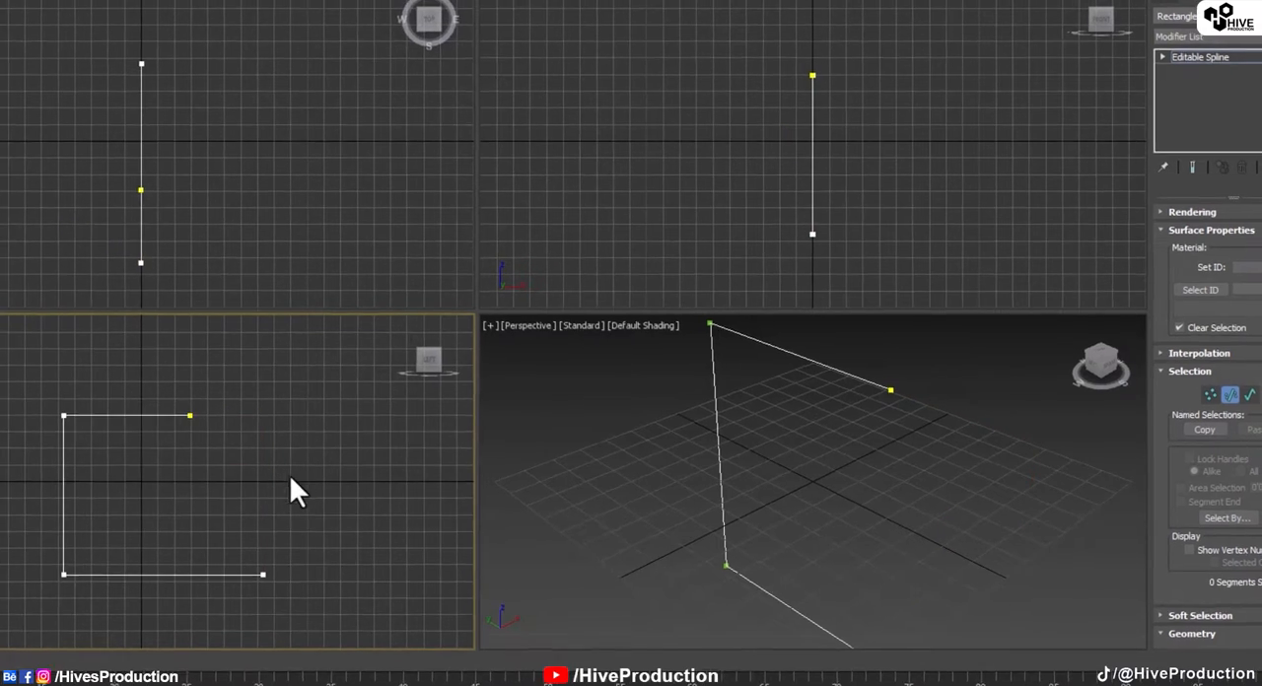
right_click(260, 468)
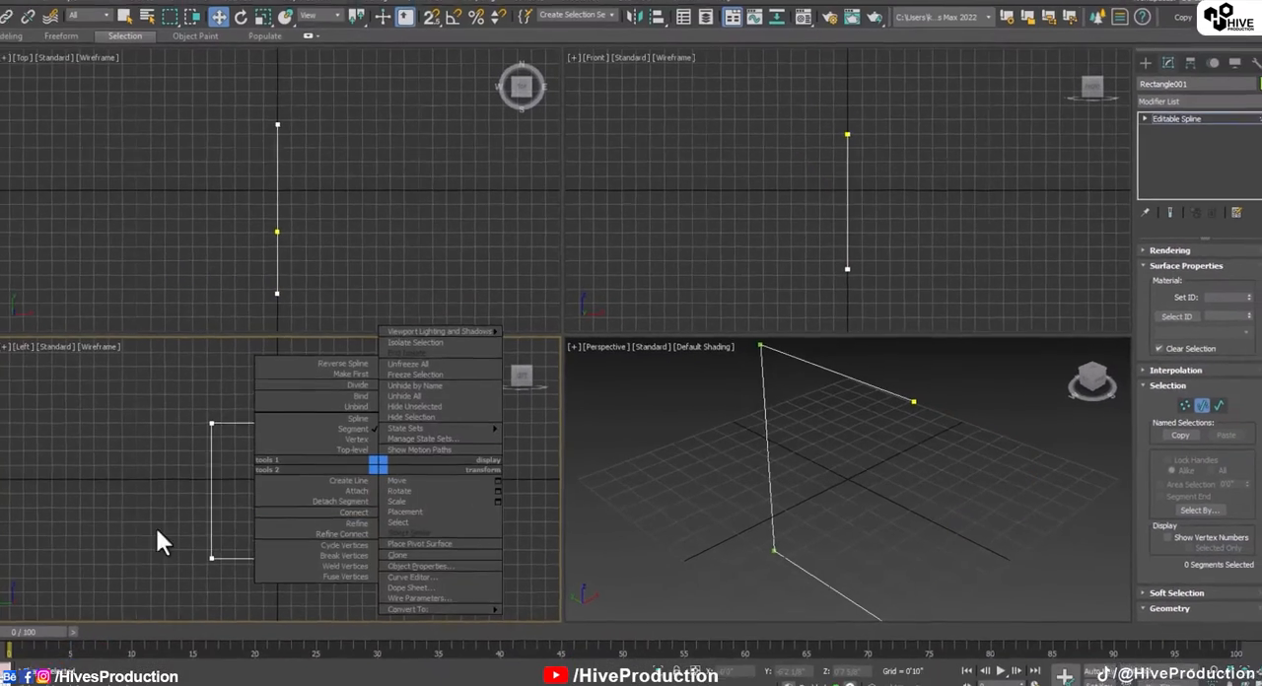
left_click(2, 536)
mouse_move(36, 395)
left_mouse_down()
mouse_move(49, 437)
mouse_move(219, 473)
left_mouse_up()
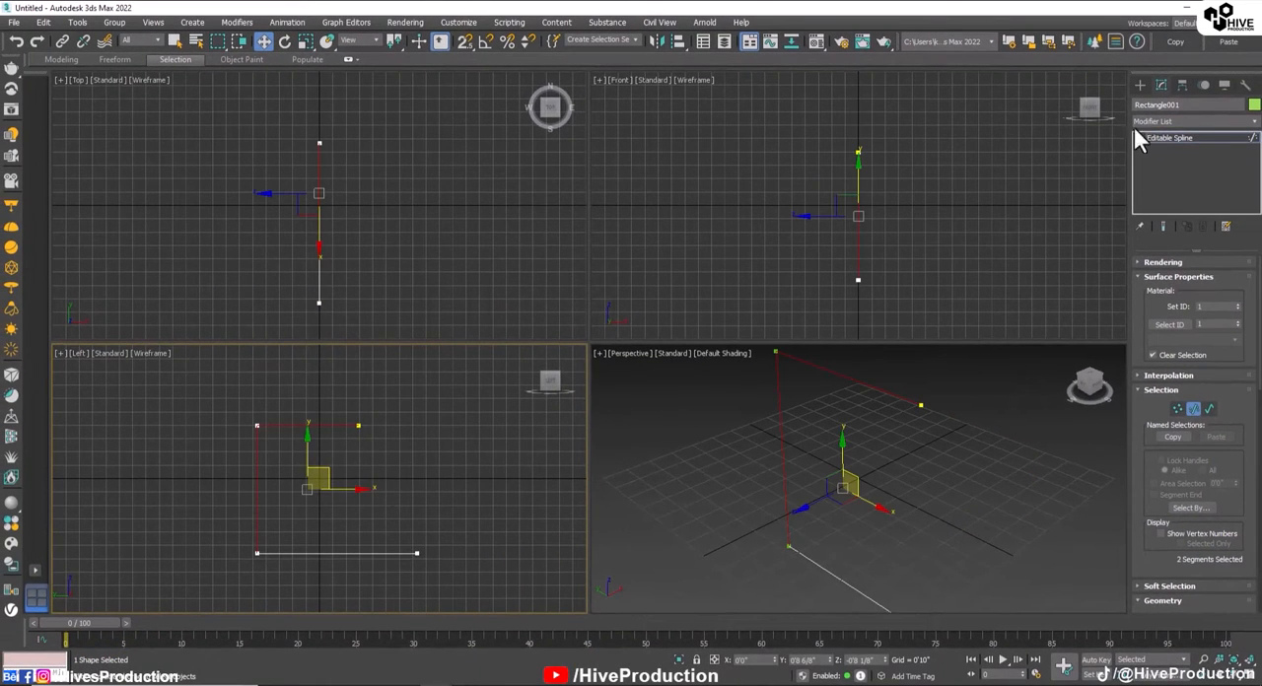
left_click(1169, 138)
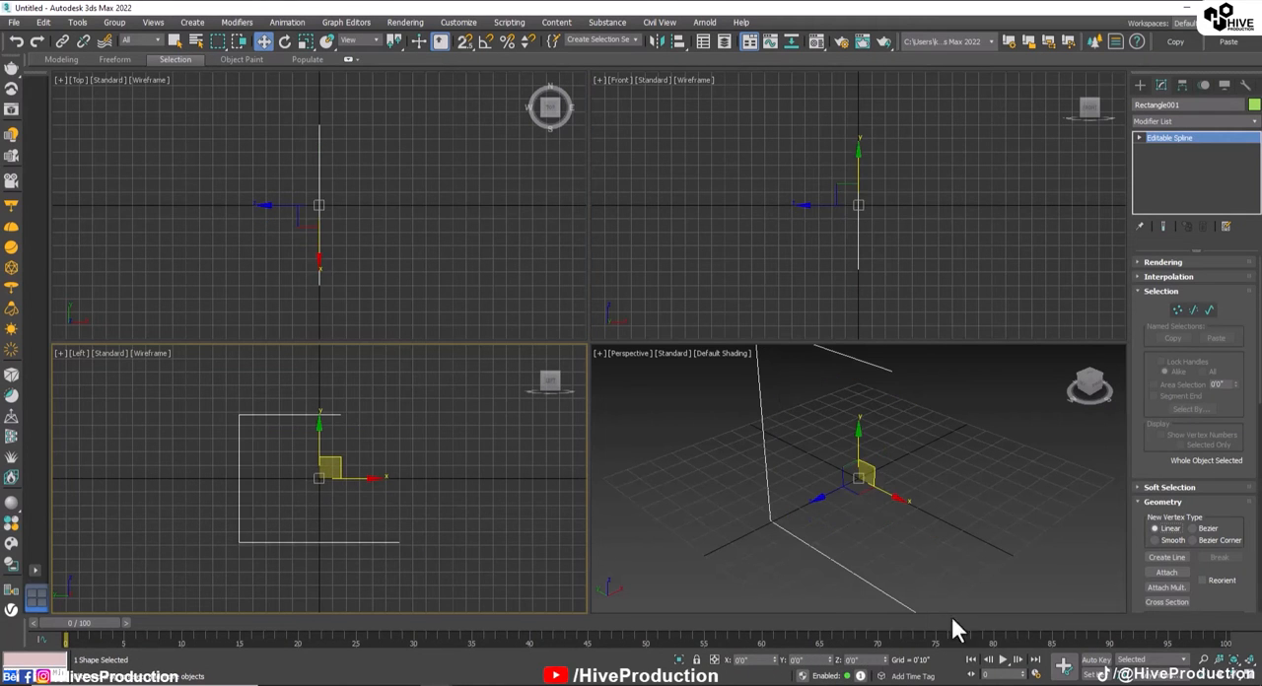
Step: Fillet the two sharp corner vertices on the closed side of the C-shaped spline into equal rounded bends
left_click(869, 506)
scroll(868, 473, "down", 3)
left_click_drag(326, 490, 372, 560)
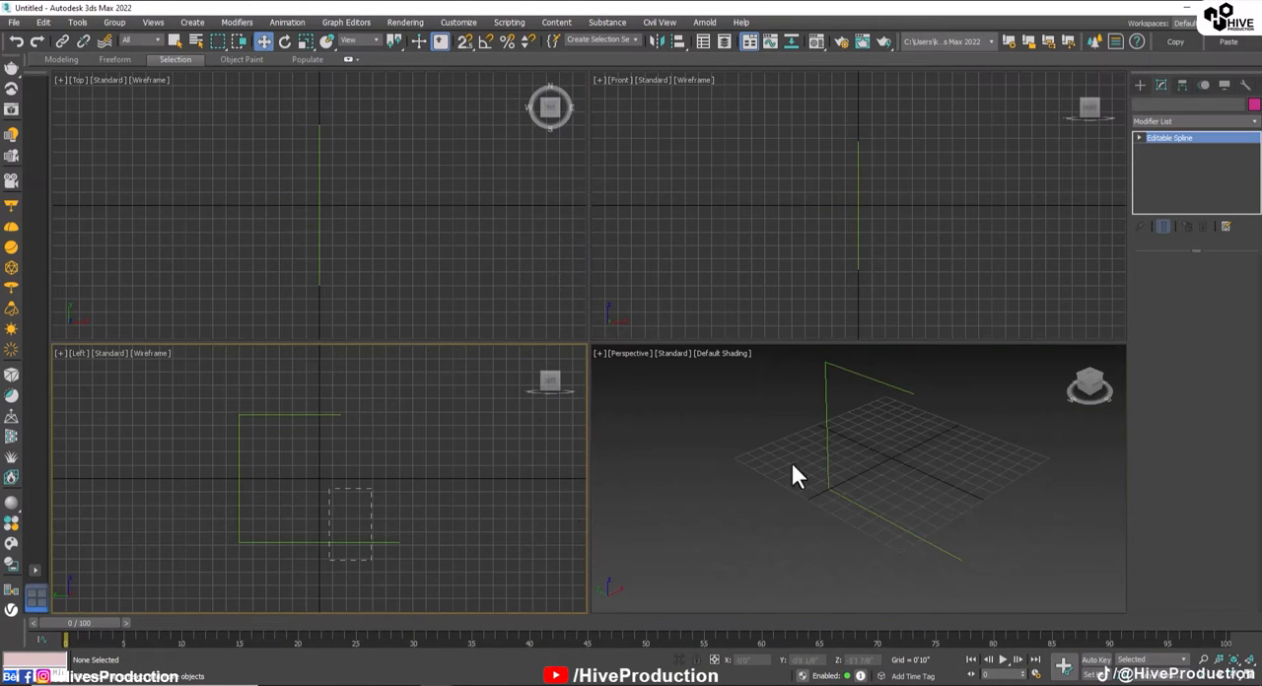
middle_click_drag(791, 463, 783, 497, "alt")
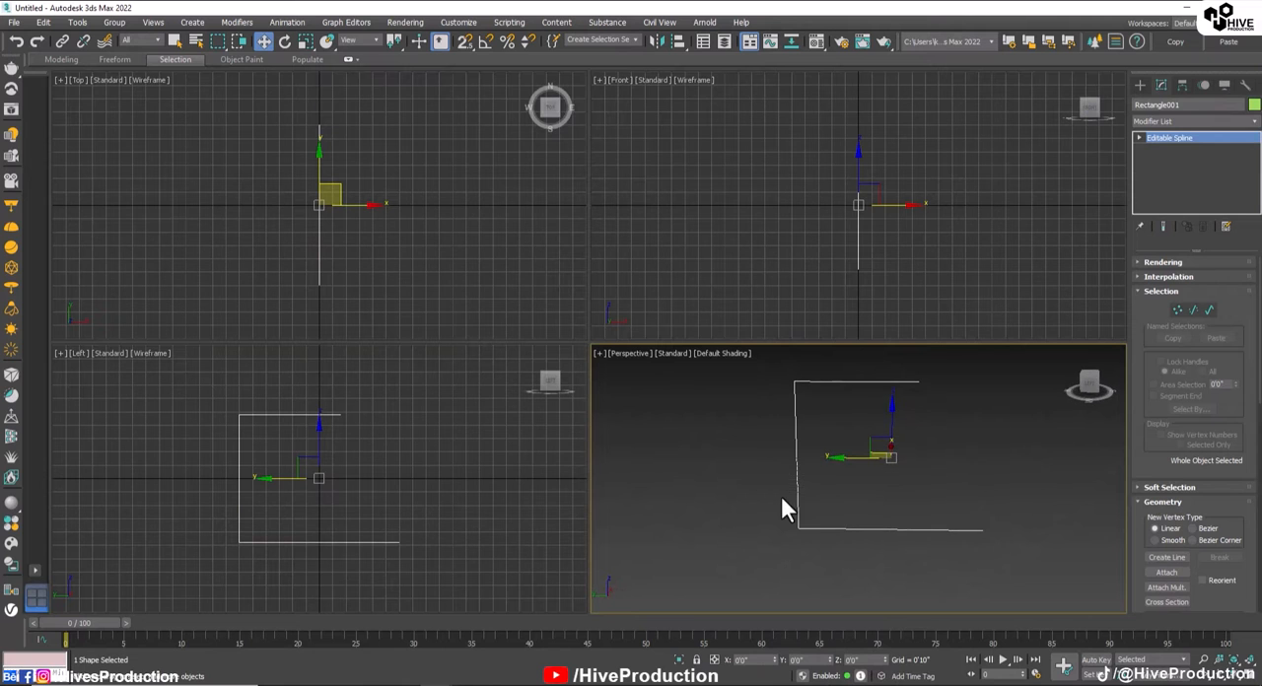
left_click(1176, 309)
left_click(795, 380)
left_click_drag(747, 511, 806, 572)
left_click_drag(1143, 449, 1078, 126)
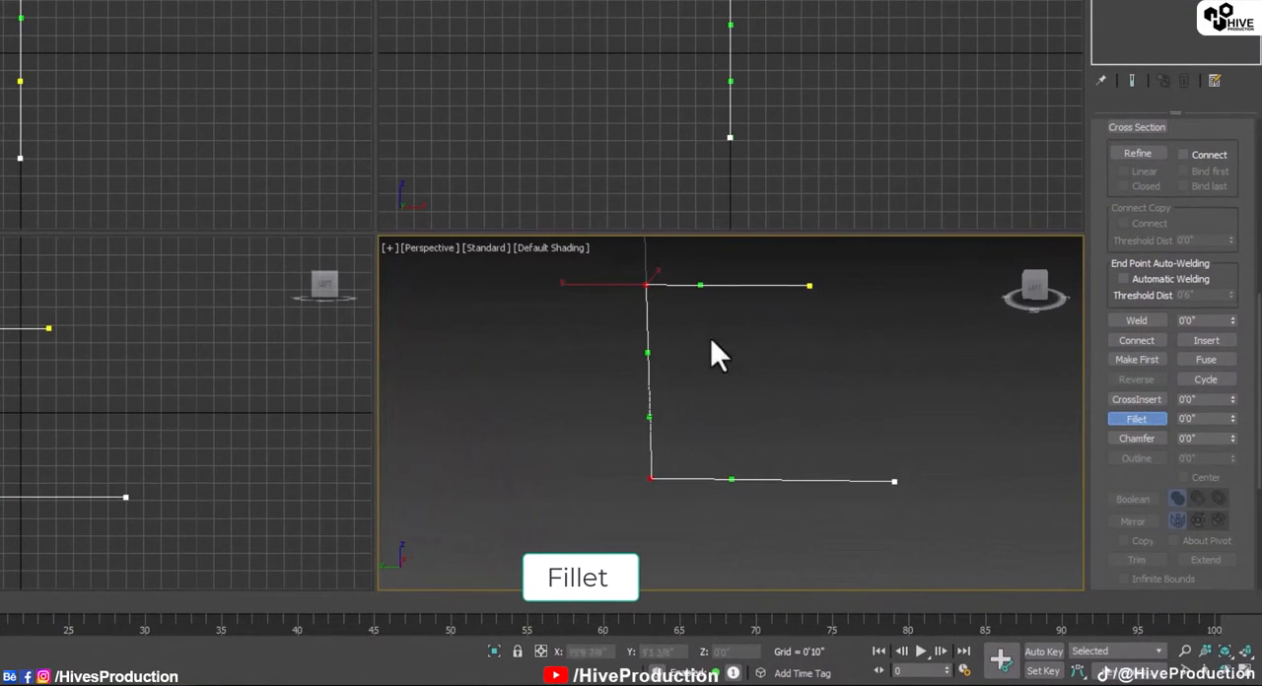
middle_click_drag(130, 407, 241, 362)
key("alt+w")
scroll(430, 350, "up", 3)
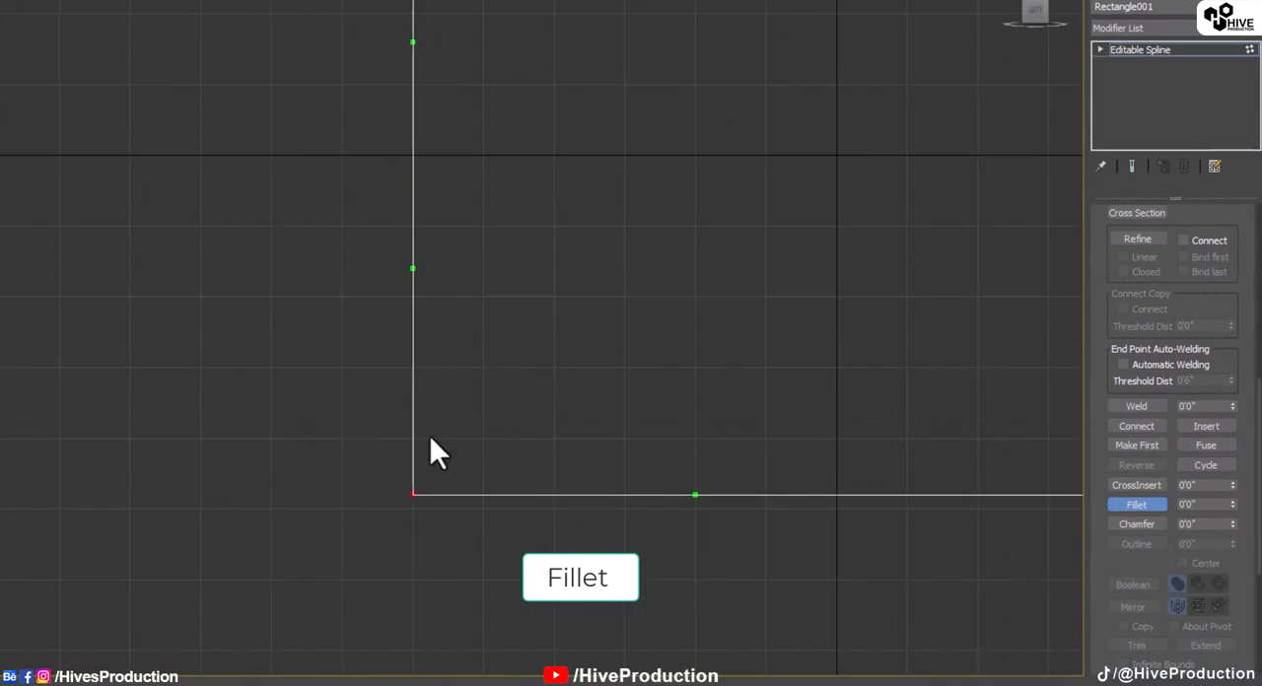
scroll(419, 586, "down", 3)
left_click_drag(405, 563, 391, 517)
scroll(1098, 361, "up", 8)
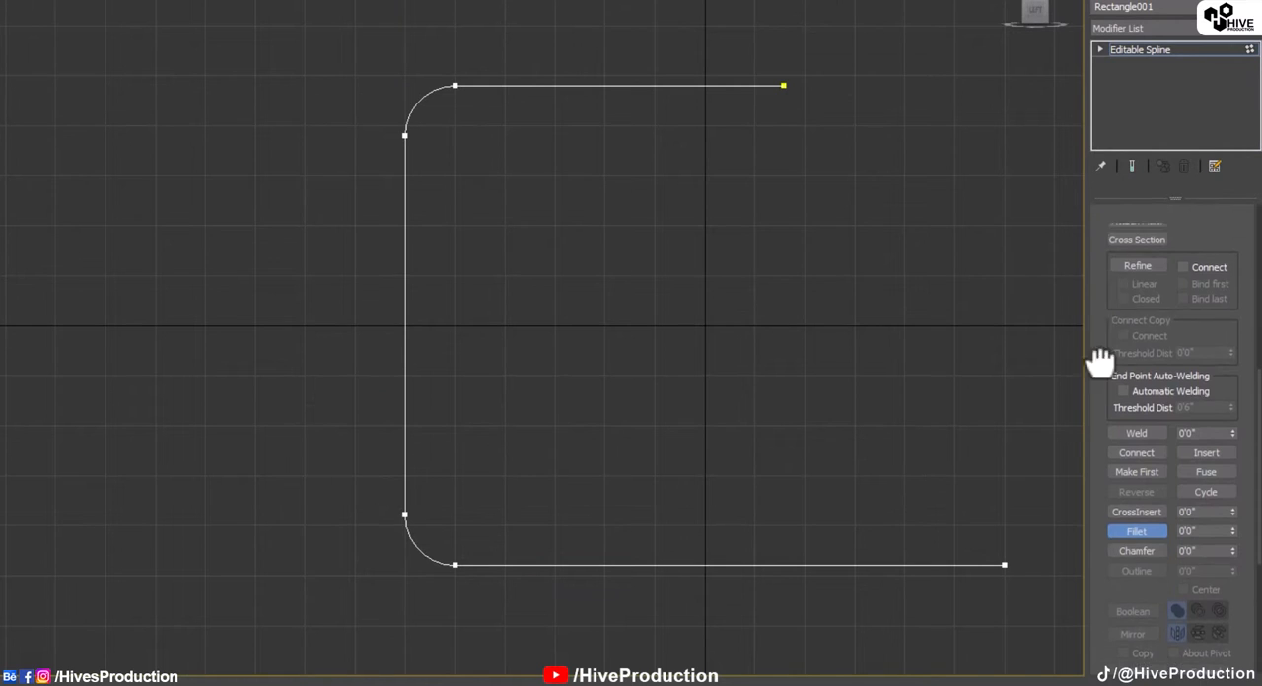
Step: Outline the entire filleted spline inward to turn it into a closed profile with a thin wall
left_click(1192, 276)
left_click(627, 86)
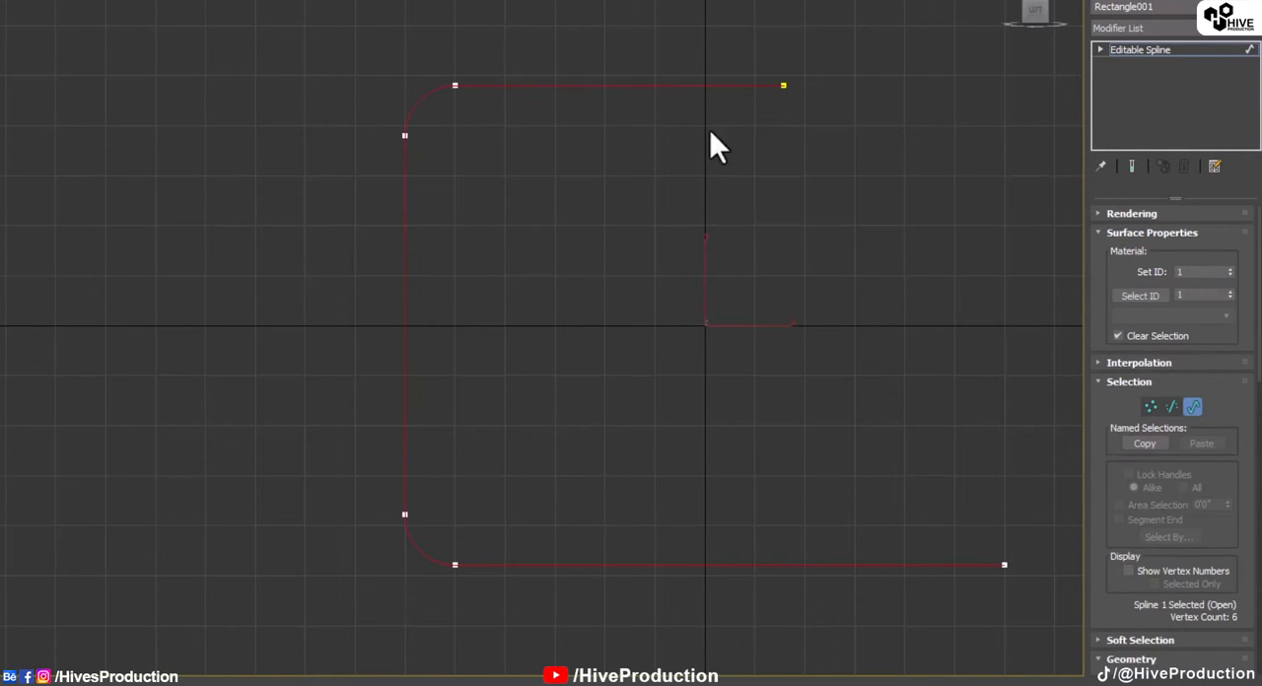
left_click_drag(1112, 510, 1089, 202)
scroll(1186, 515, "down", 8)
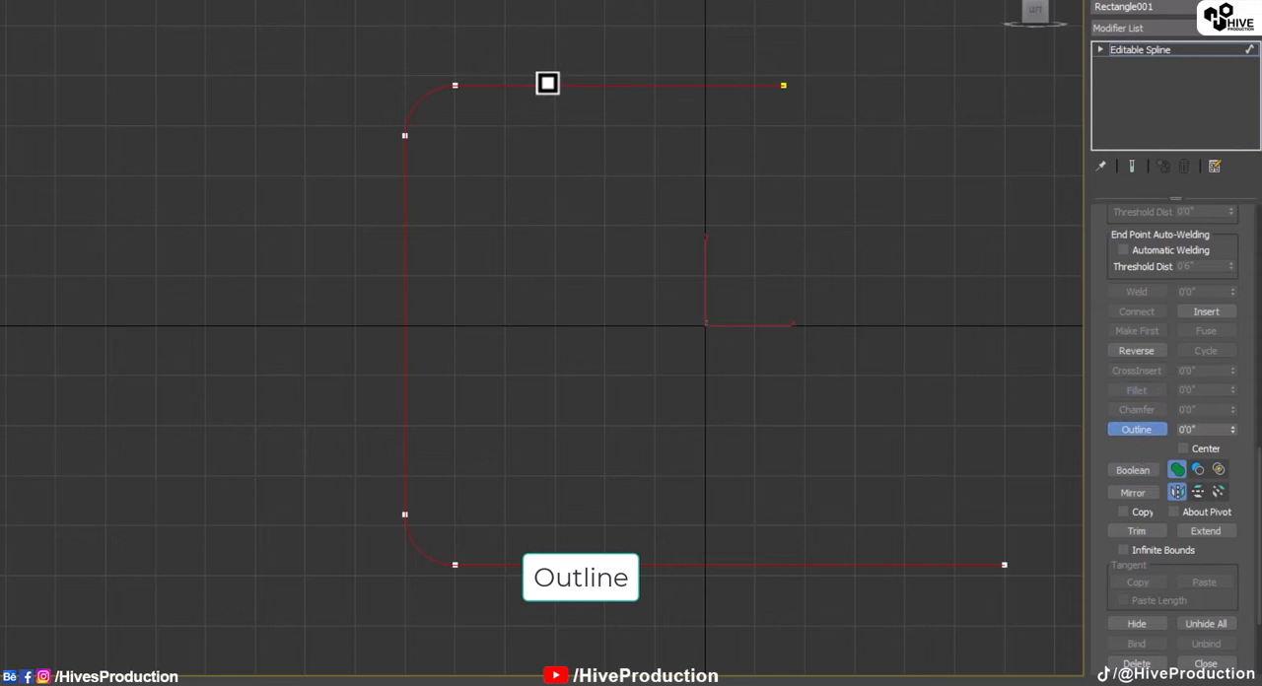
left_click_drag(547, 83, 540, 71)
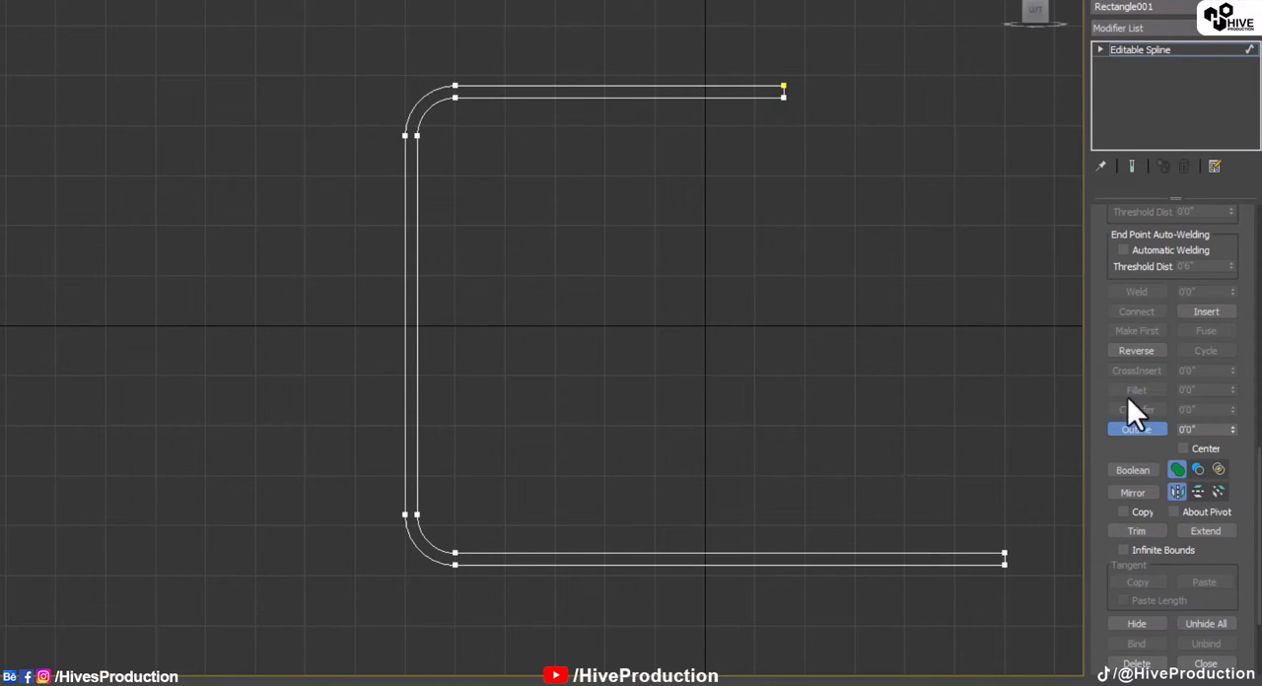
left_click(1149, 427)
Step: Apply an Extrude modifier to the outlined C profile with an amount of 15'0"
middle_click_drag(639, 354, 505, 359)
key("p")
middle_click_drag(809, 517, 836, 412, "alt")
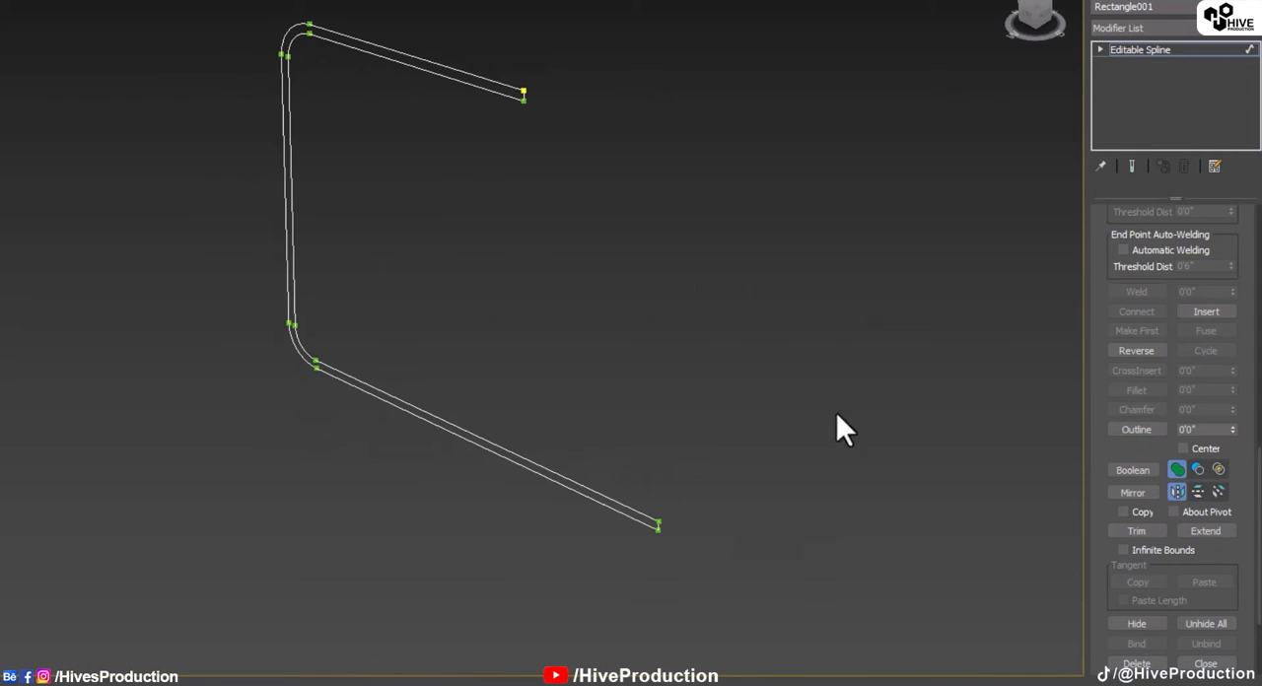
left_click(1123, 31)
key("e")
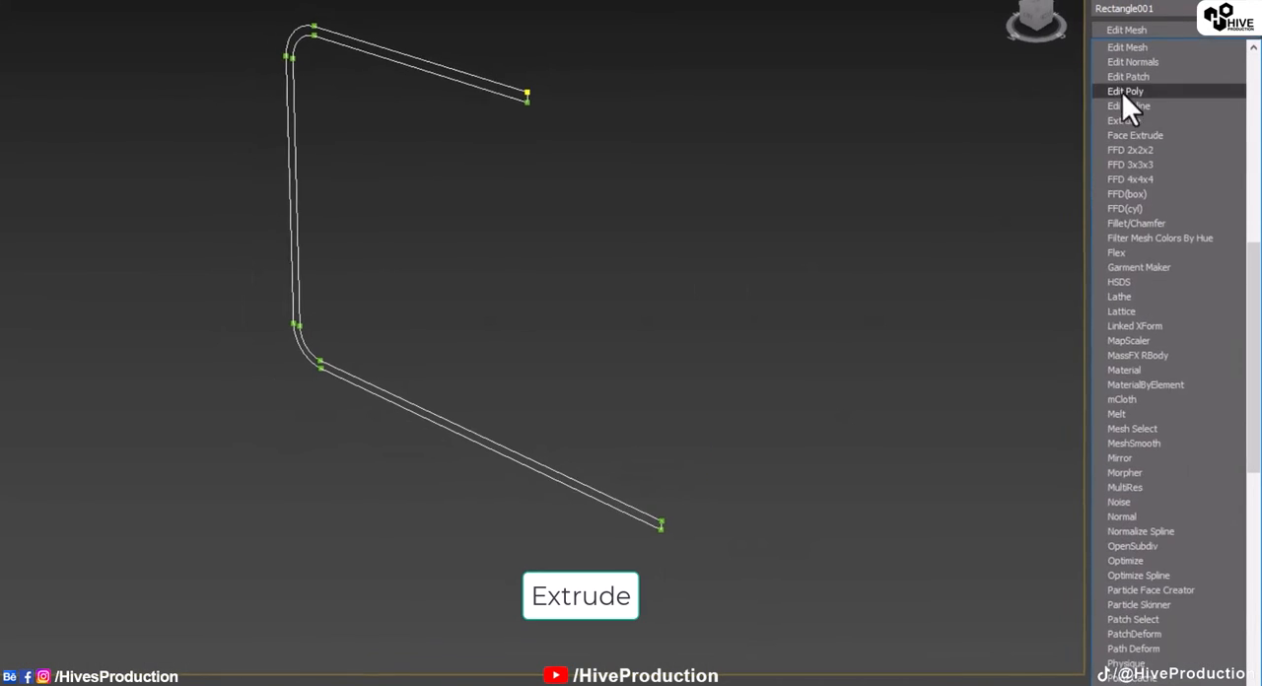
left_click(1120, 118)
left_click(1144, 167)
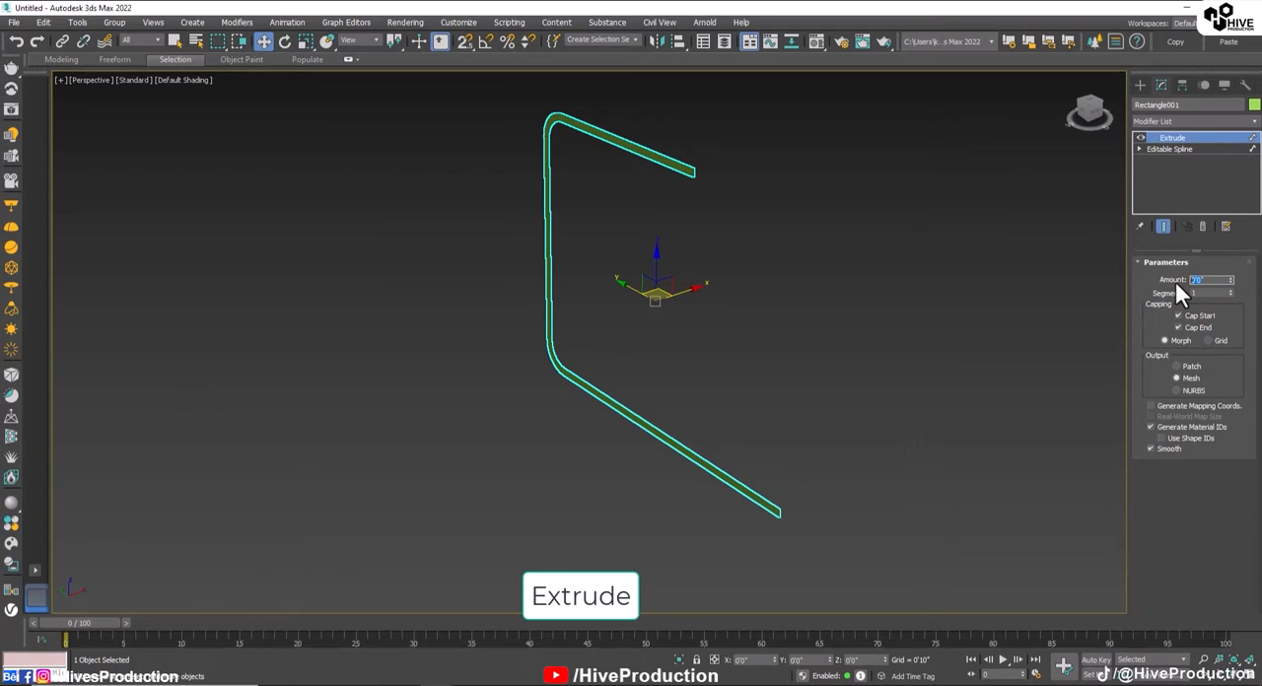
type("15")
key("Return")
type("15'")
key("Return")
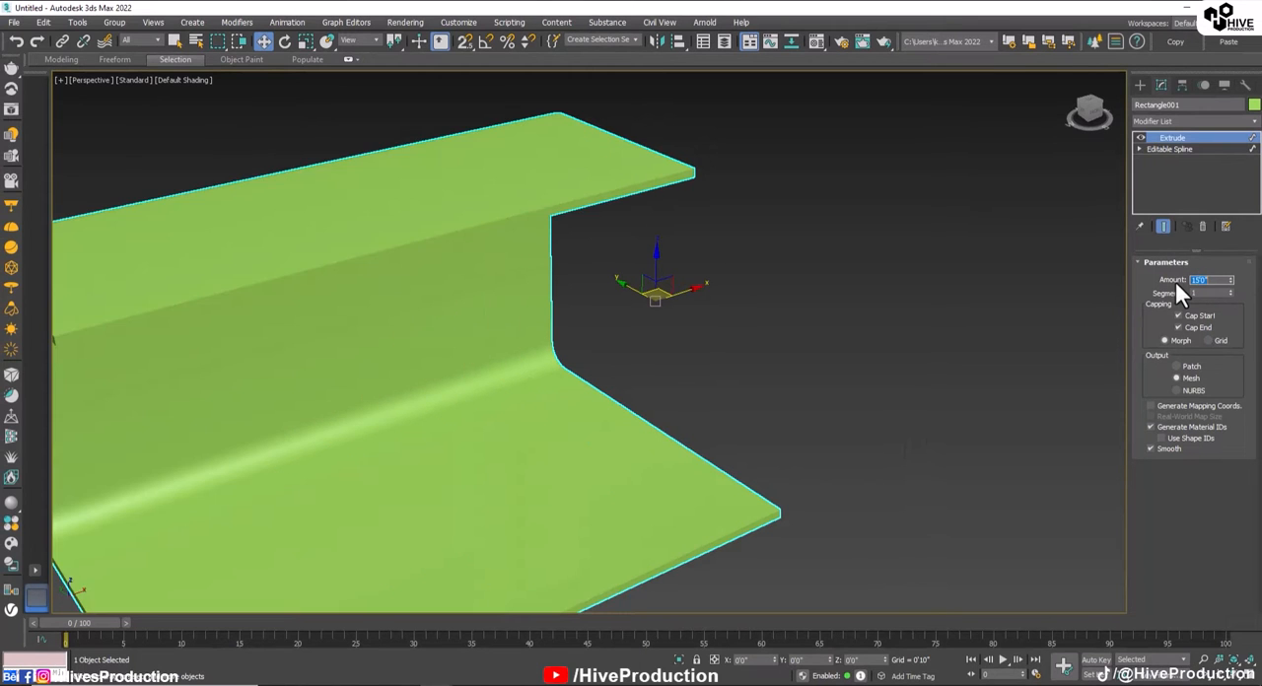
Step: Convert the extruded C-shaped object to an Editable Poly
scroll(740, 338, "down", 5)
scroll(674, 366, "up", 2)
middle_click_drag(674, 365, 722, 343, "alt")
middle_click_drag(543, 423, 731, 453, "alt")
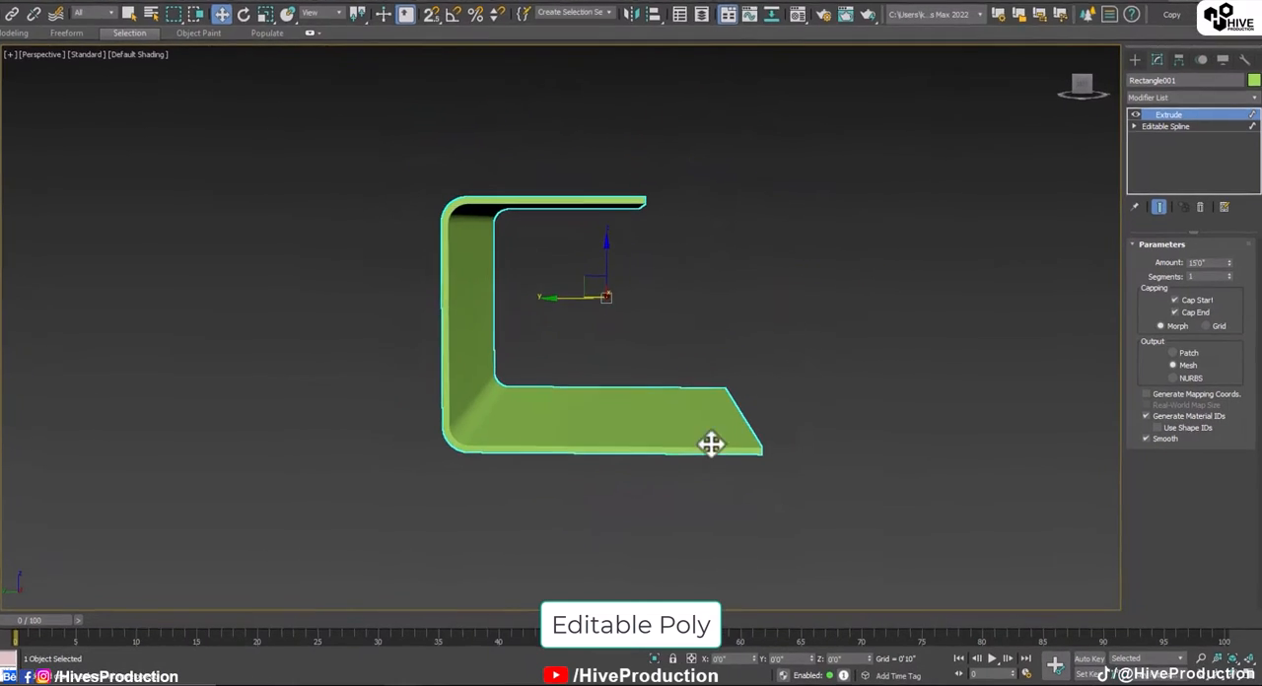
middle_click_drag(917, 288, 617, 451, "alt")
right_click(617, 452)
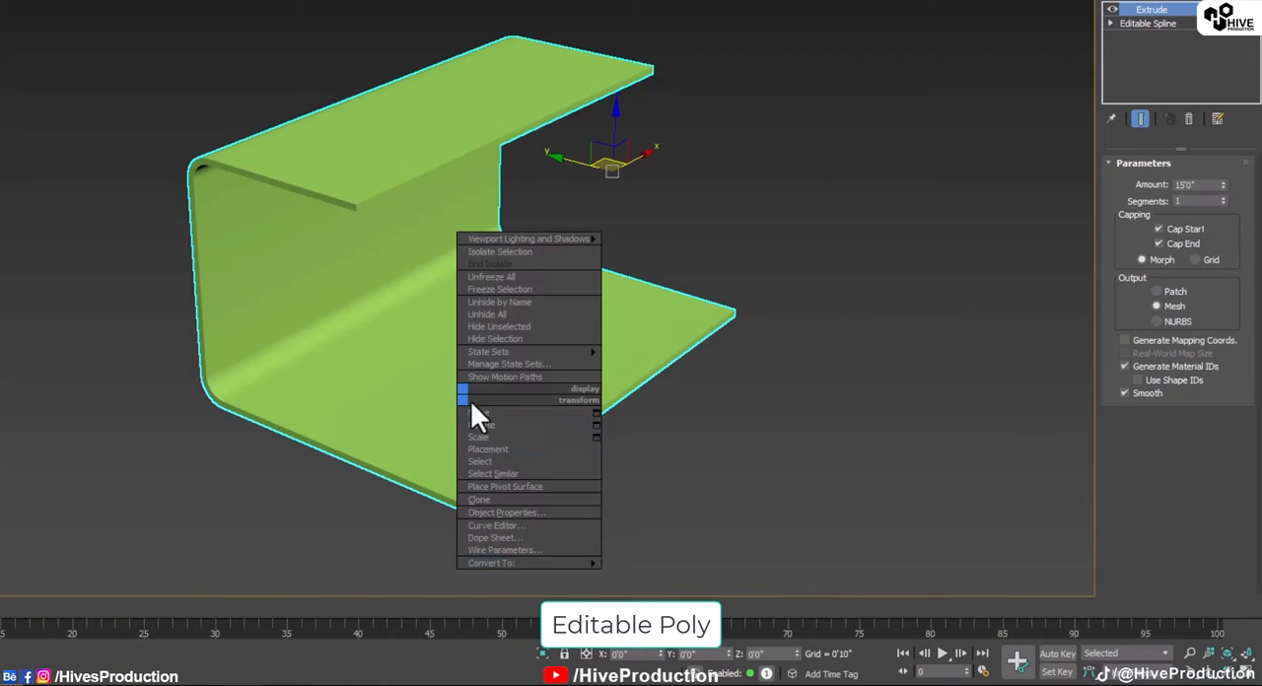
left_click(677, 563)
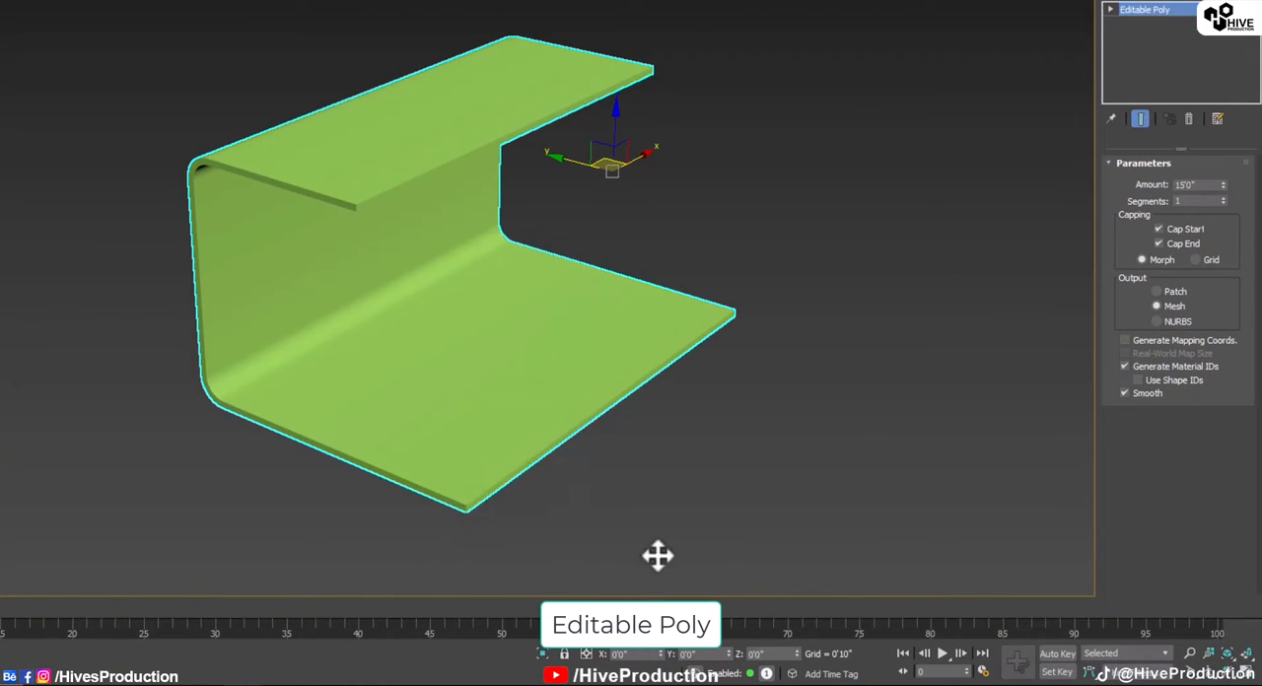
Step: Show edged faces and select the four short vertical edges at the free corners of the upper and lower panels
left_click(1159, 185)
scroll(566, 245, "up", 8)
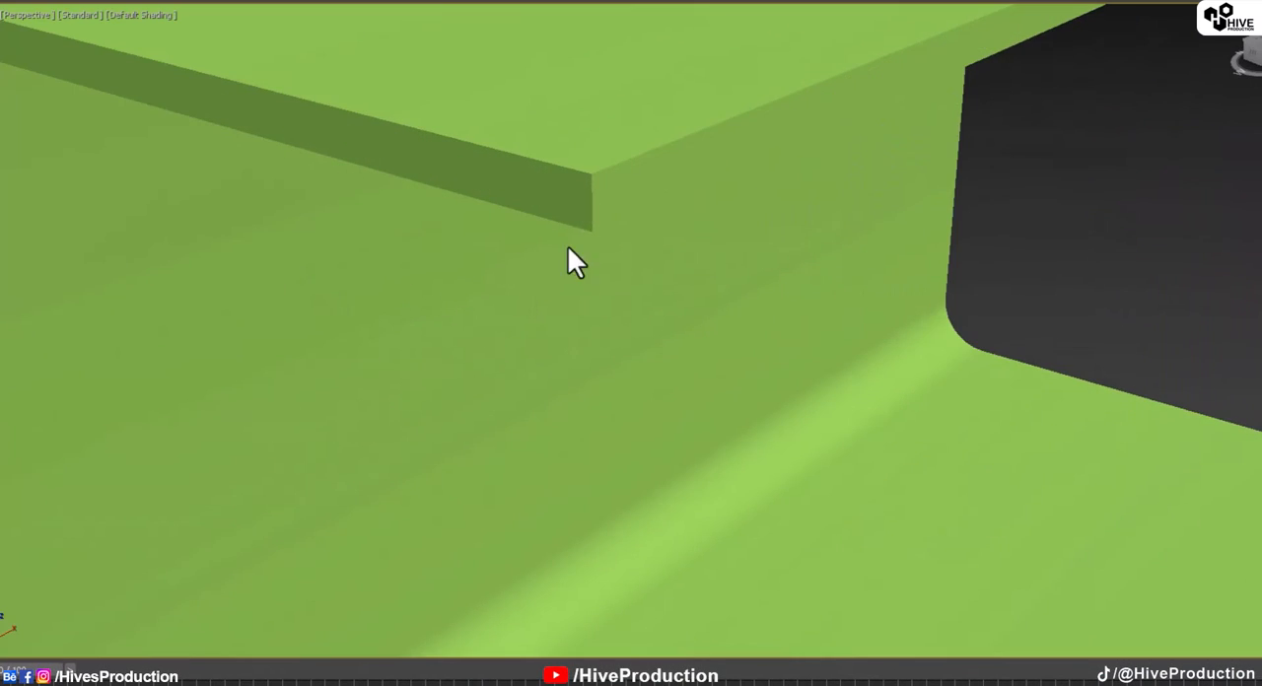
left_click(594, 217)
scroll(596, 217, "down", 6)
middle_click_drag(847, 212, 971, 209, "alt")
middle_click_drag(971, 208, 355, 251)
key("F4")
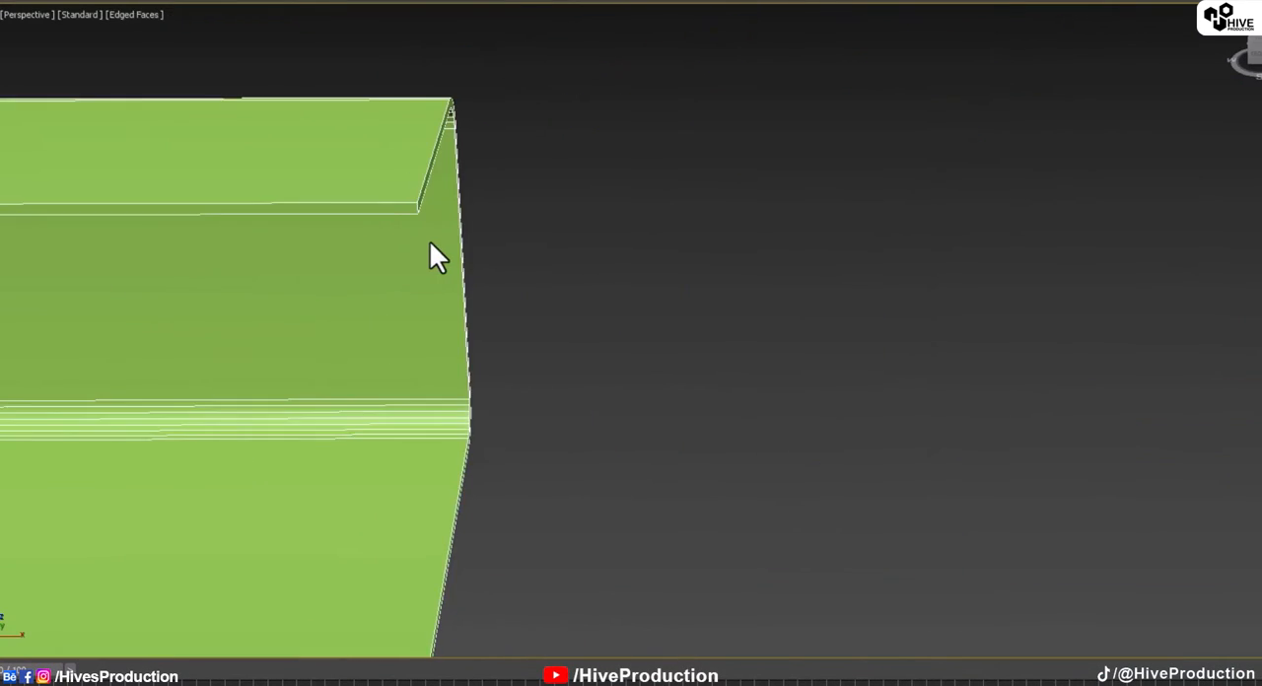
scroll(429, 240, "up", 3)
middle_click_drag(429, 239, 699, 348)
left_click(474, 212)
scroll(707, 358, "down", 6)
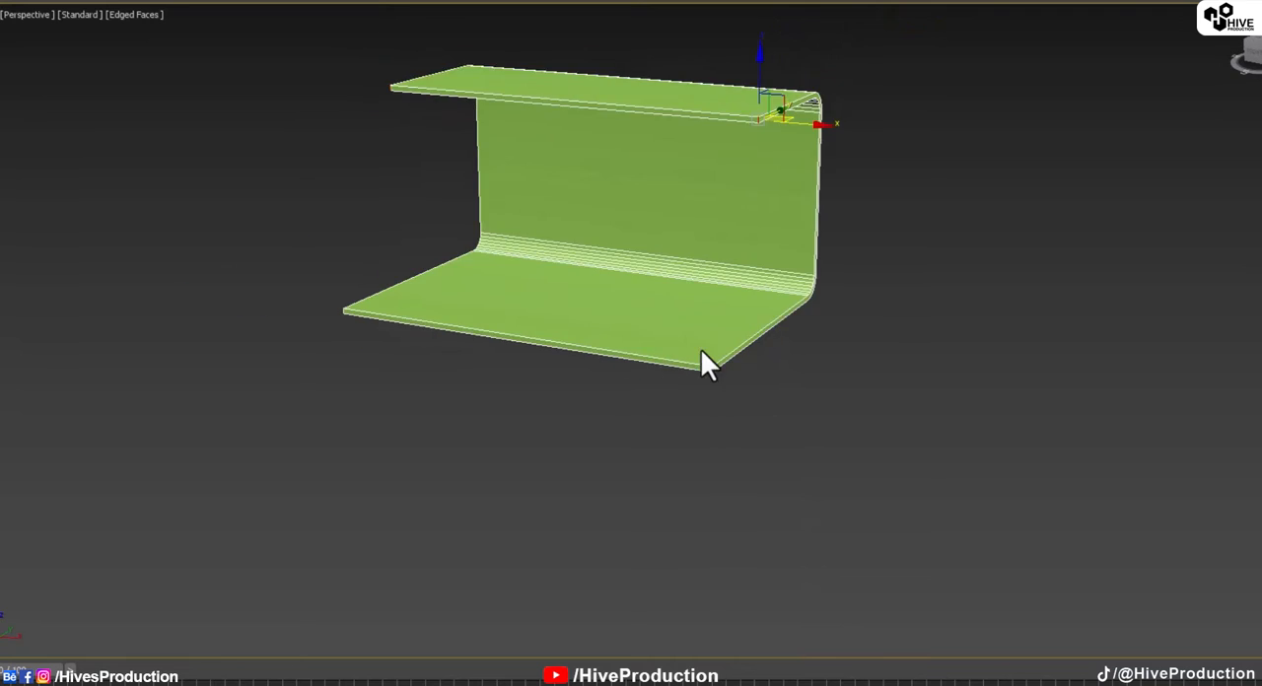
scroll(702, 350, "up", 4)
left_click(728, 400, "ctrl")
middle_click_drag(675, 419, 847, 396, "alt")
middle_click_drag(342, 407, 817, 287)
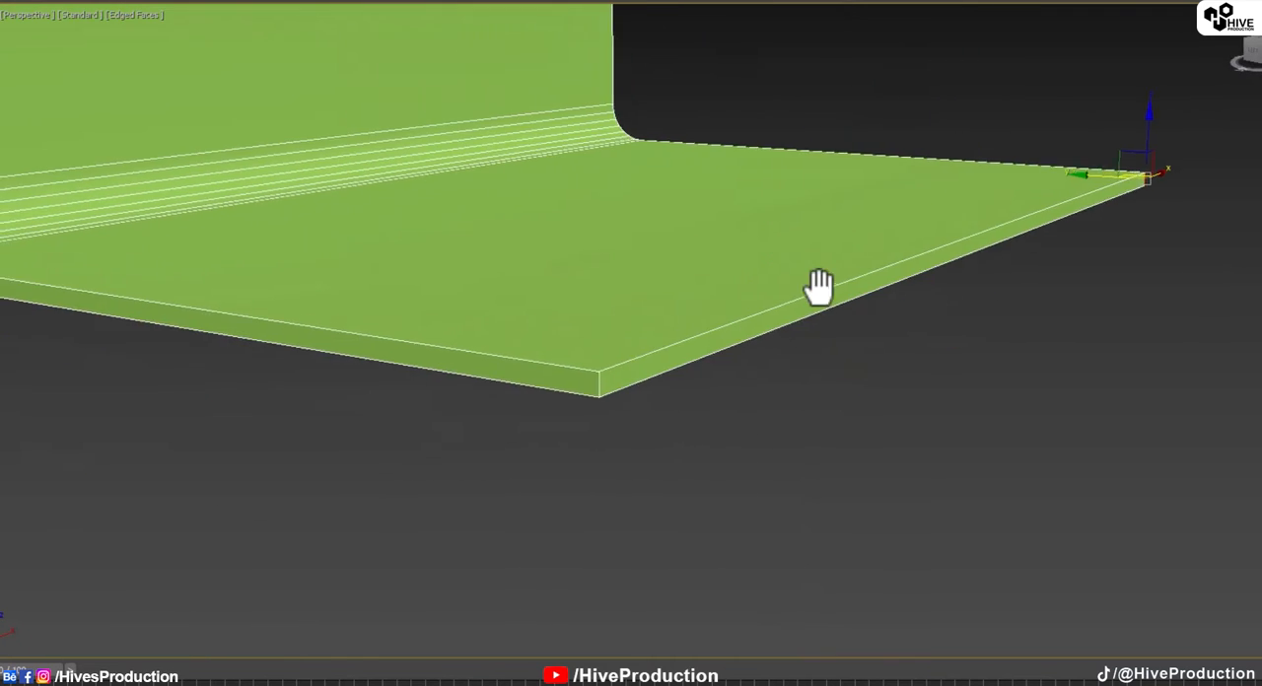
left_click(524, 359, "ctrl")
middle_click_drag(503, 331, 577, 466, "alt")
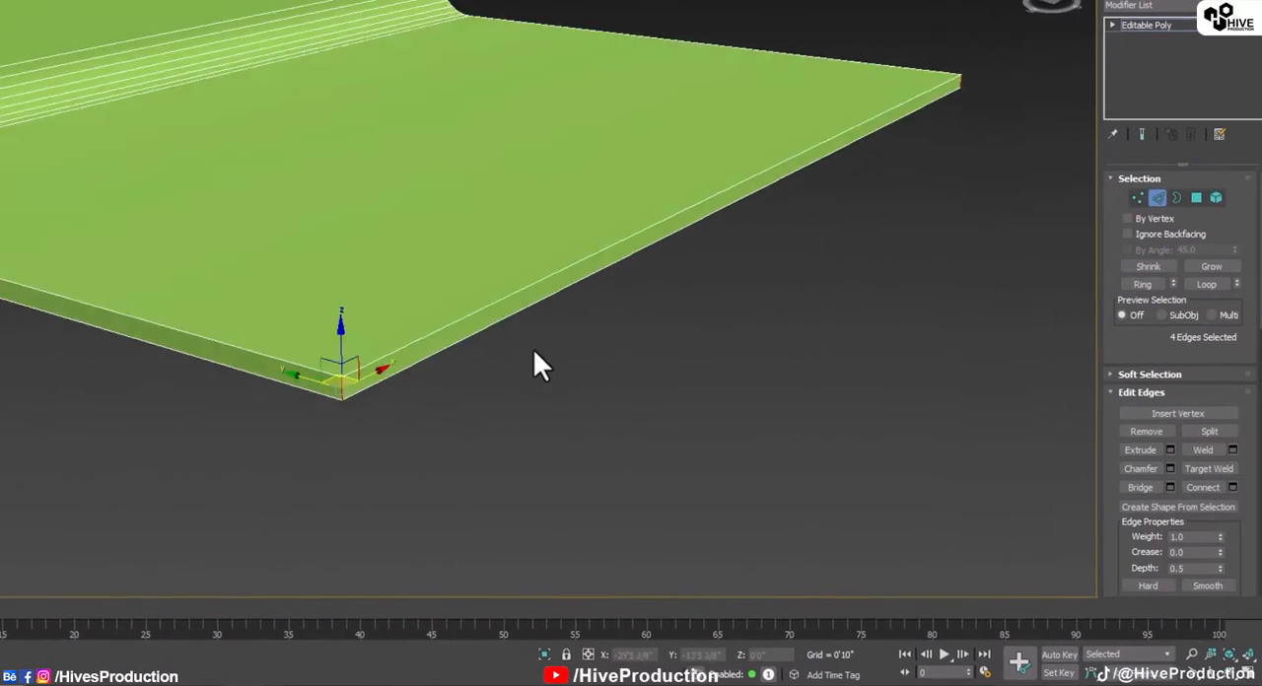
scroll(534, 348, "down", 4)
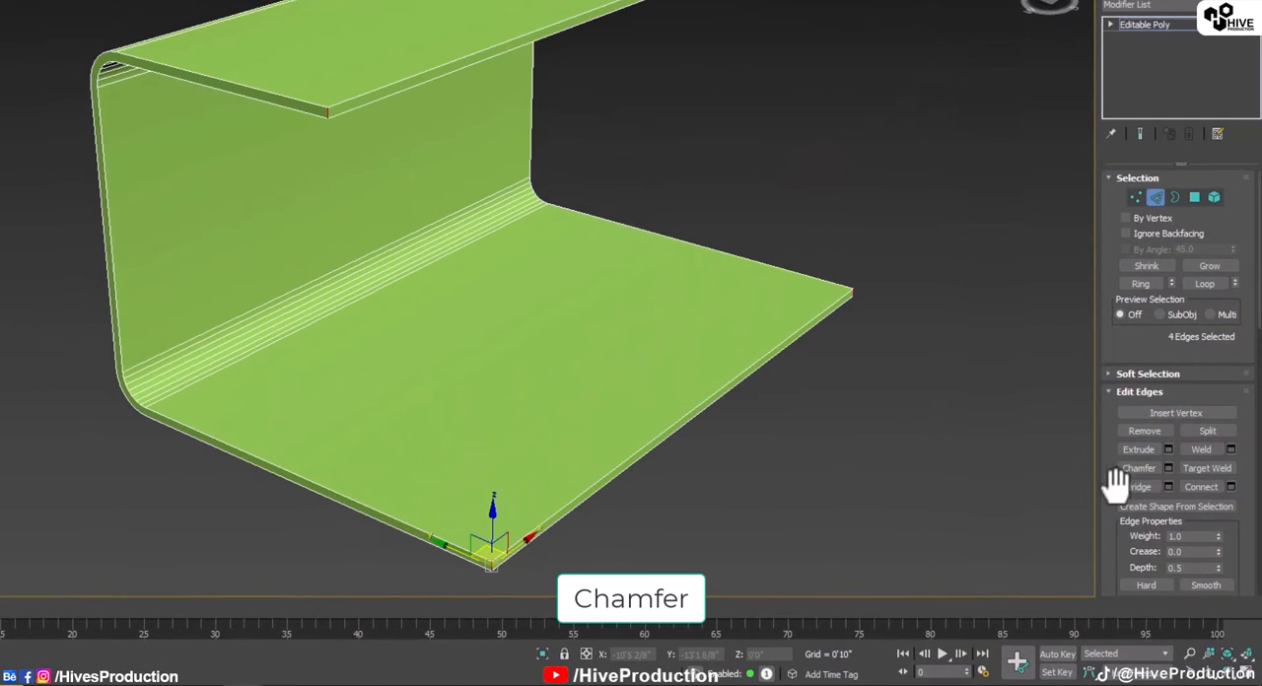
Step: Chamfer the four selected corner edges by 0'9 4/8" with 4 segments
left_click_drag(1112, 338, 1112, 114)
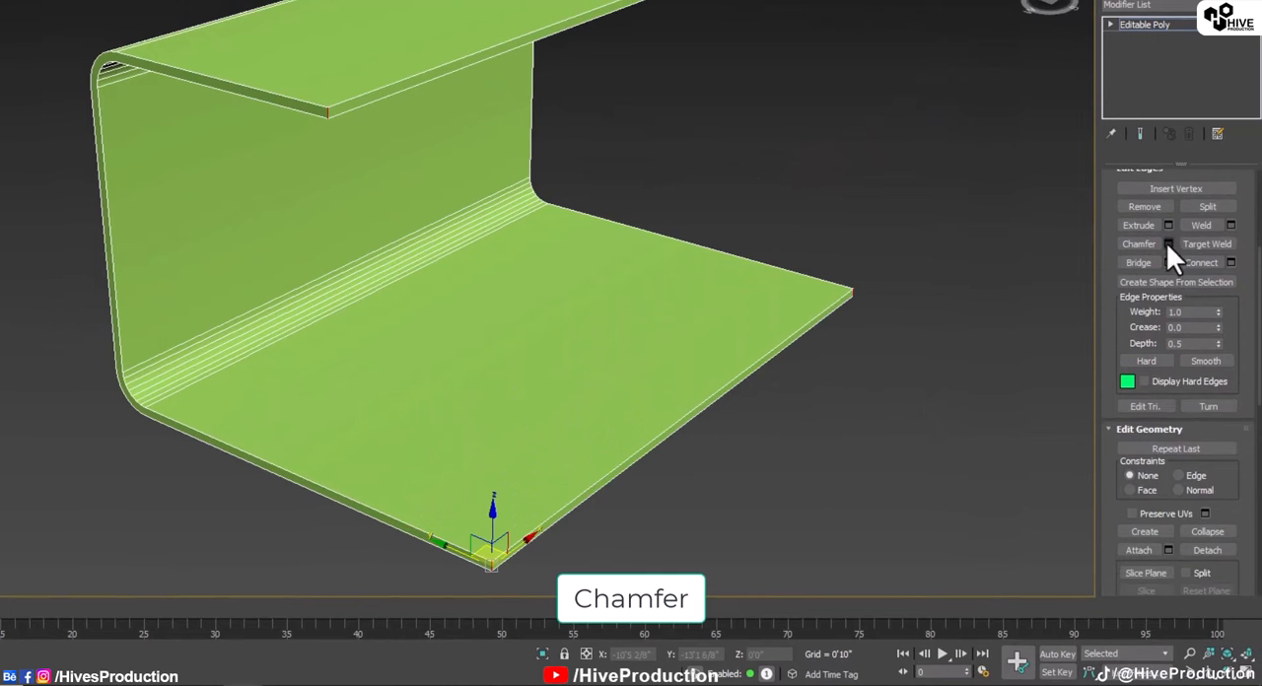
left_click_drag(444, 300, 434, 219)
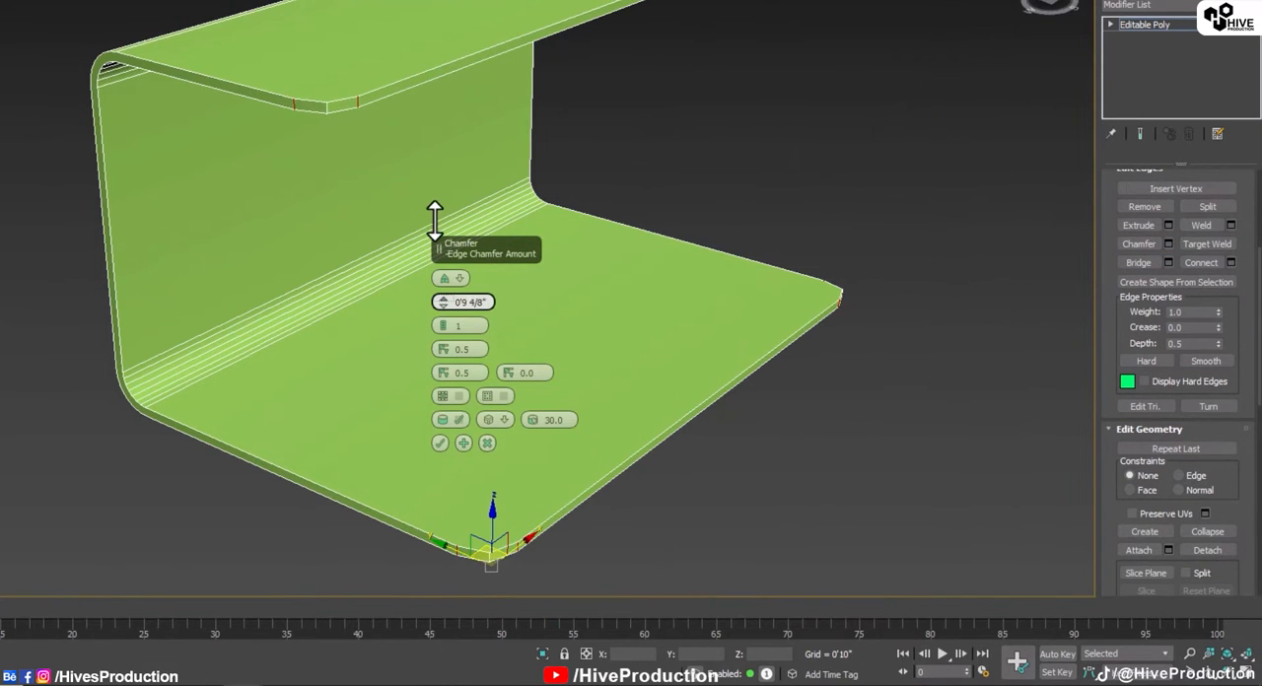
left_click(443, 320)
left_click(444, 320)
left_click(444, 321)
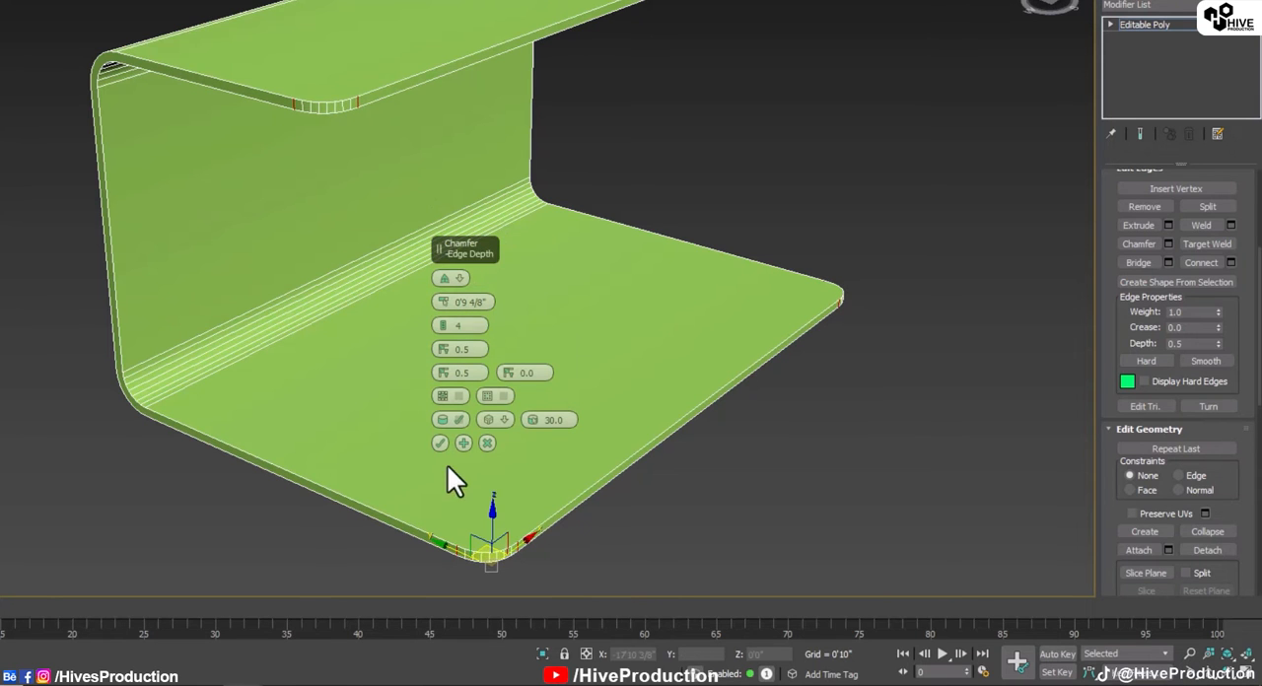
left_click(441, 445)
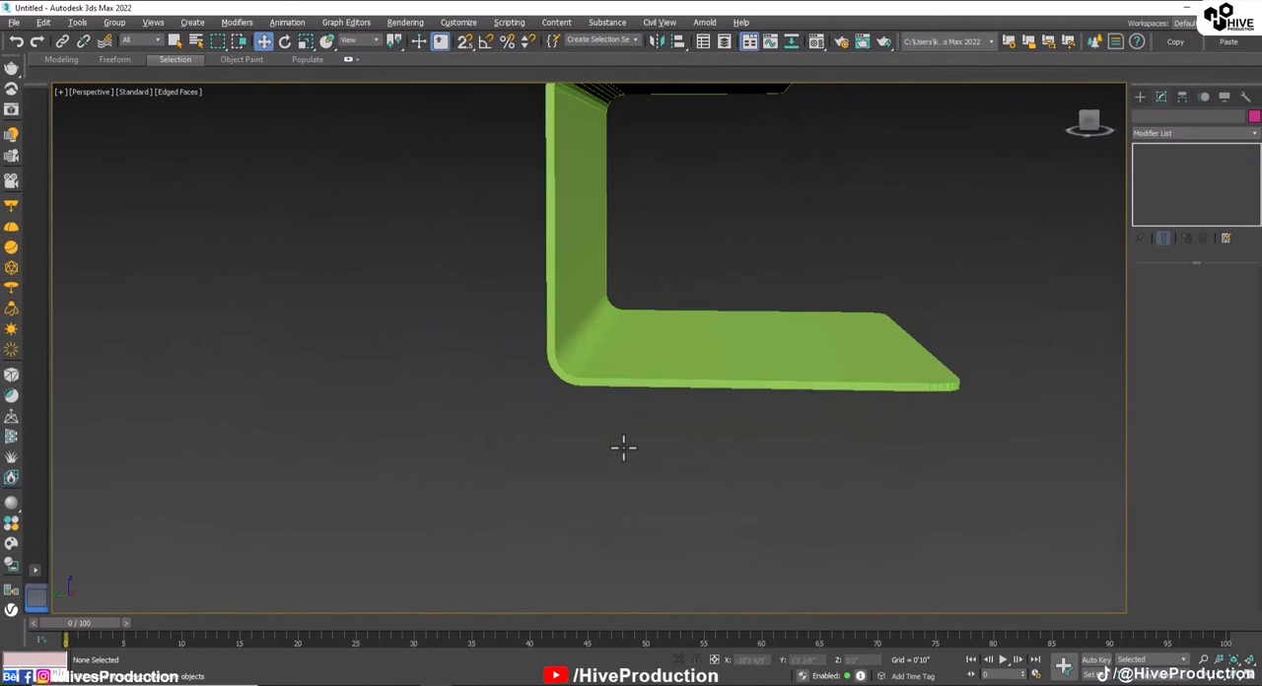
left_click(660, 347)
middle_click_drag(660, 347, 588, 484)
mouse_move(659, 466)
middle_mouse_down("alt")
mouse_move(552, 484)
mouse_move(674, 467)
mouse_move(651, 470)
middle_mouse_up("alt")
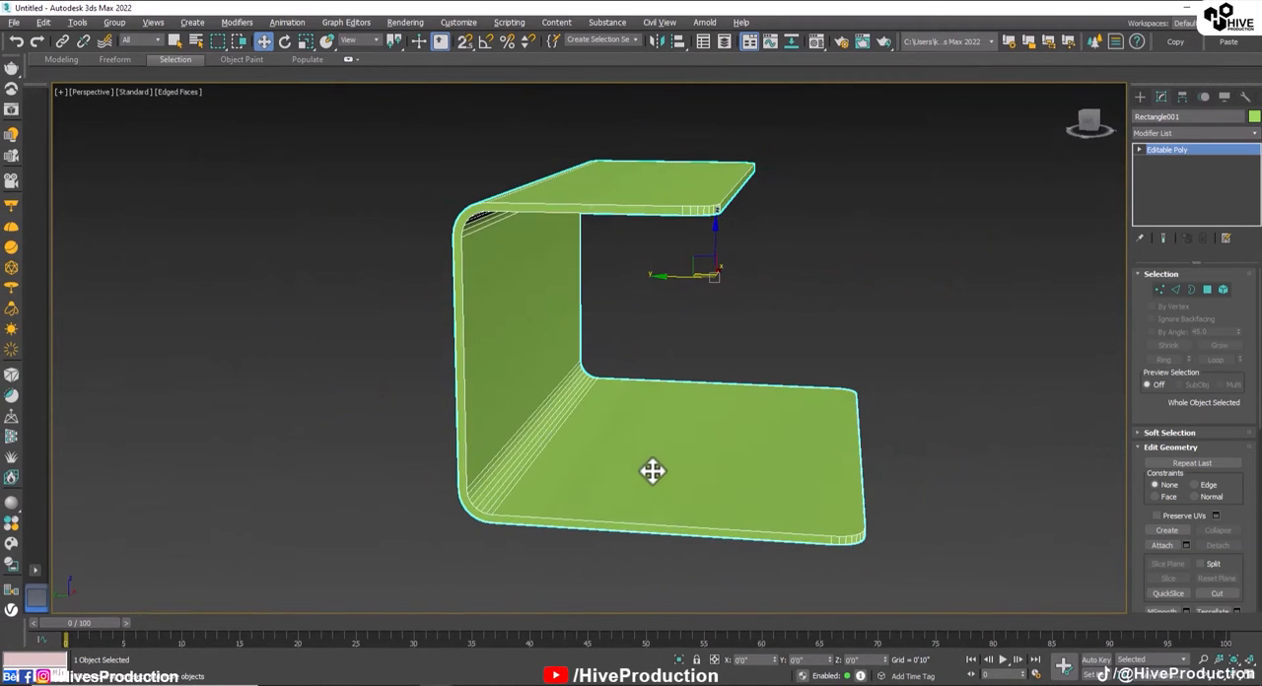
left_click(913, 414)
Step: In the Left view, draw a line from above the upper panel horizontally past its free edge and straight down to the lower panel
left_click(1140, 95)
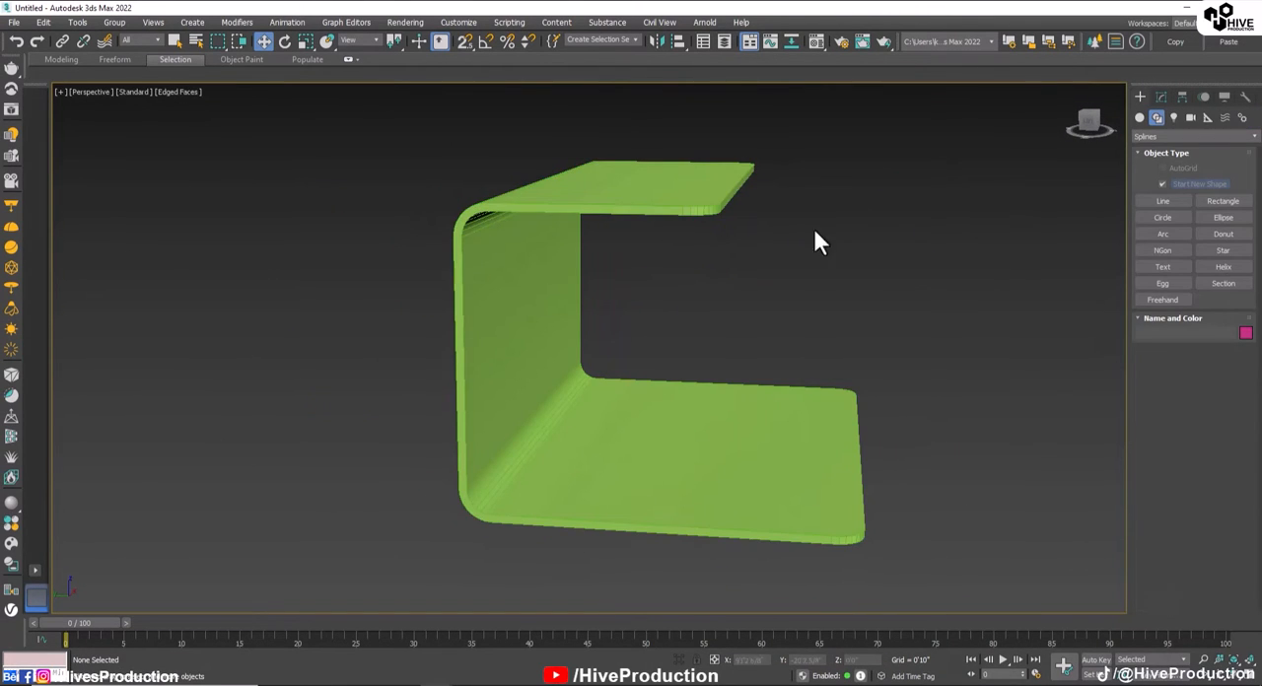
left_click(1160, 201)
key("alt+w")
middle_click(656, 286)
key("alt+w")
middle_click_drag(851, 376, 775, 377)
key("alt+w")
middle_click(486, 480)
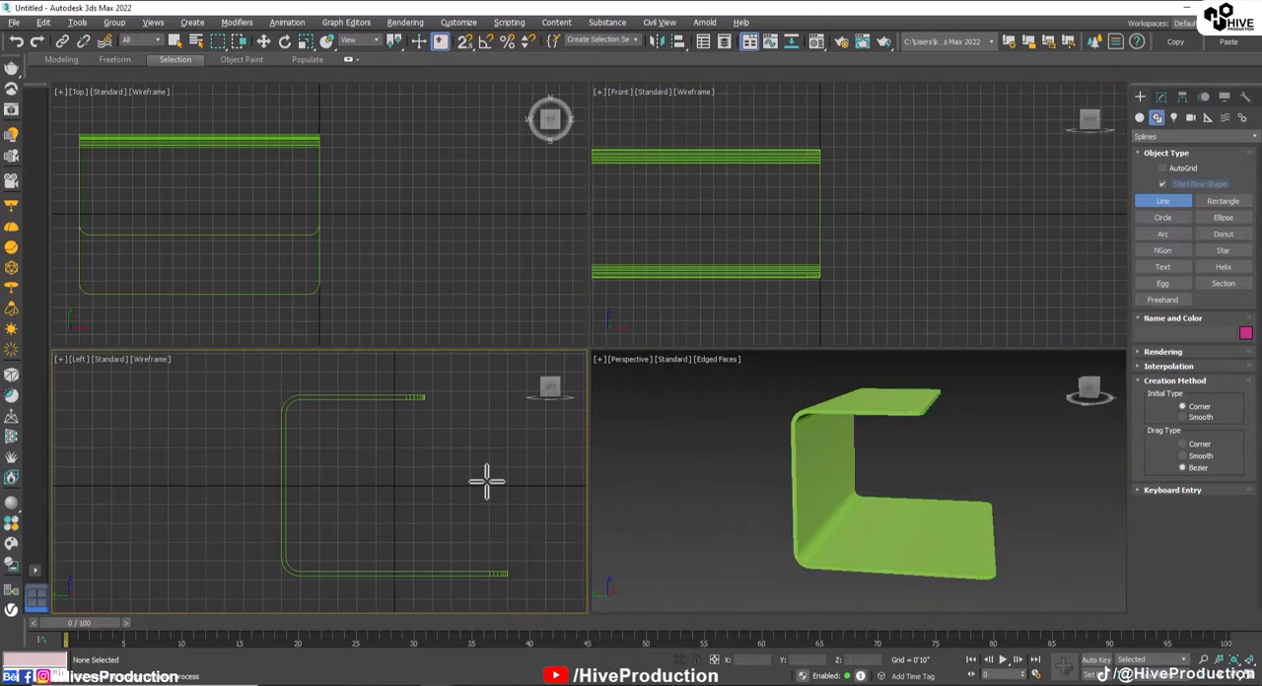
key("alt+w")
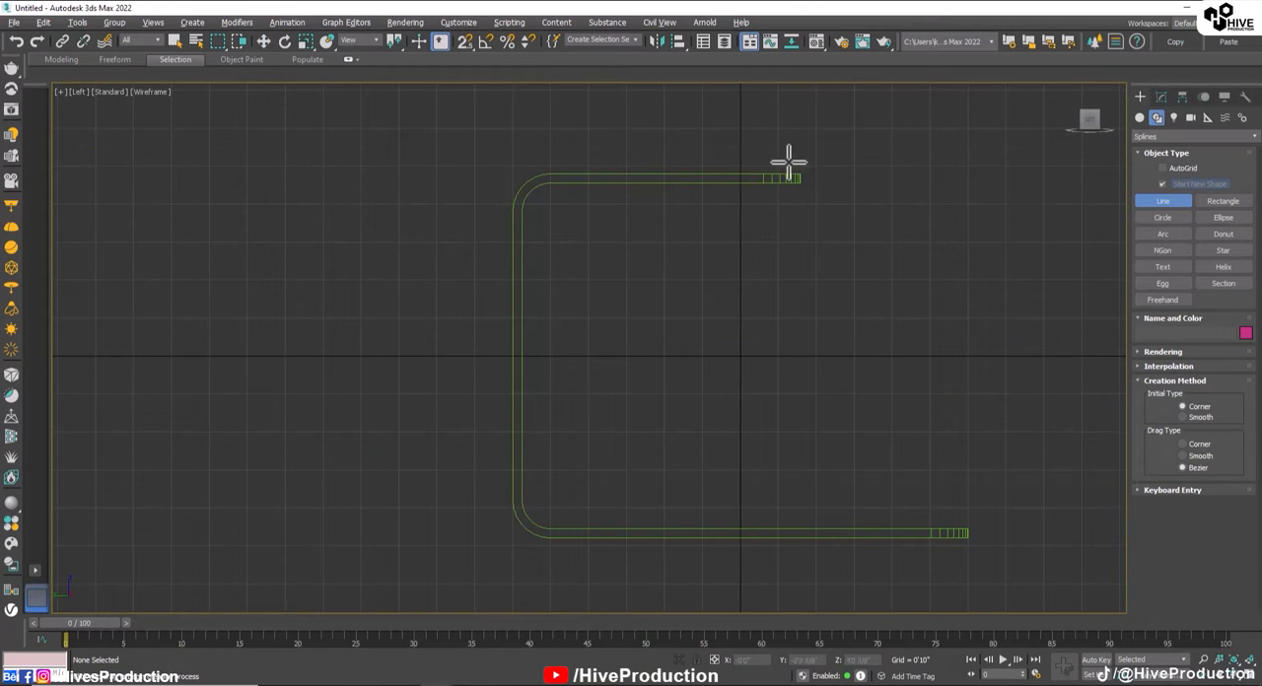
left_click(725, 165)
left_click(835, 166, "shift")
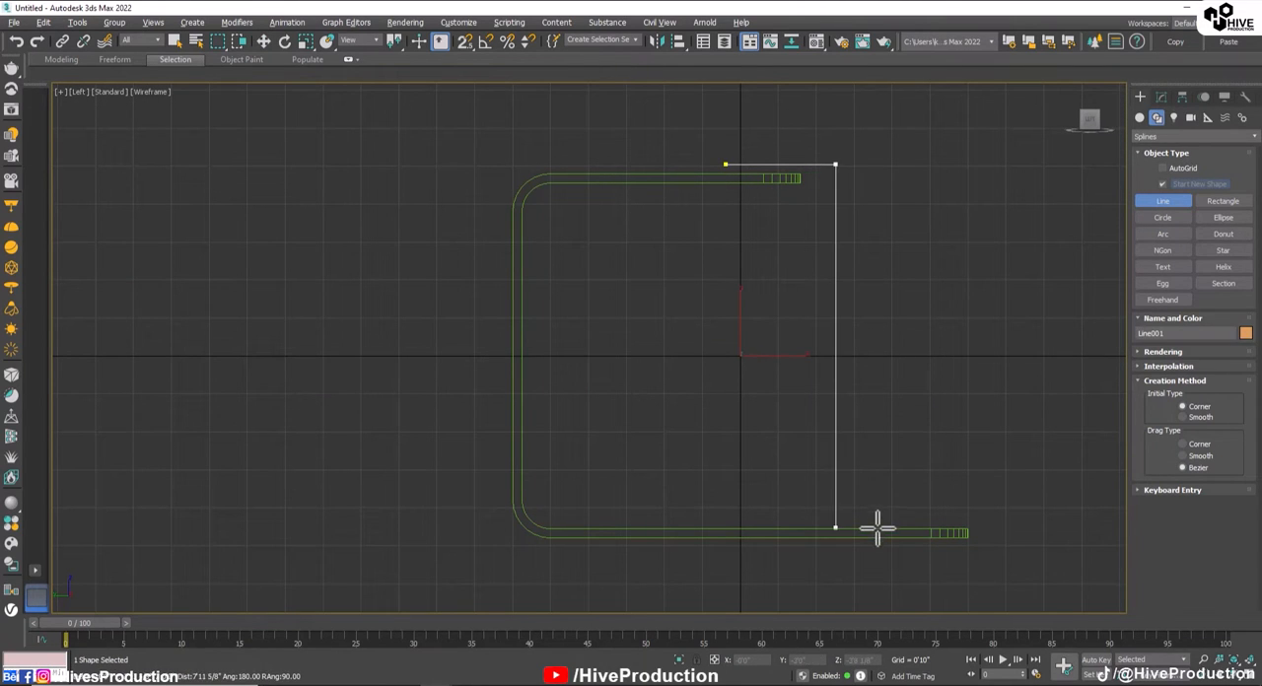
left_click(878, 528, "shift")
right_click(884, 528)
Step: Fillet the upper corner vertex of the bent line, where the horizontal segment meets the vertical one
key("1")
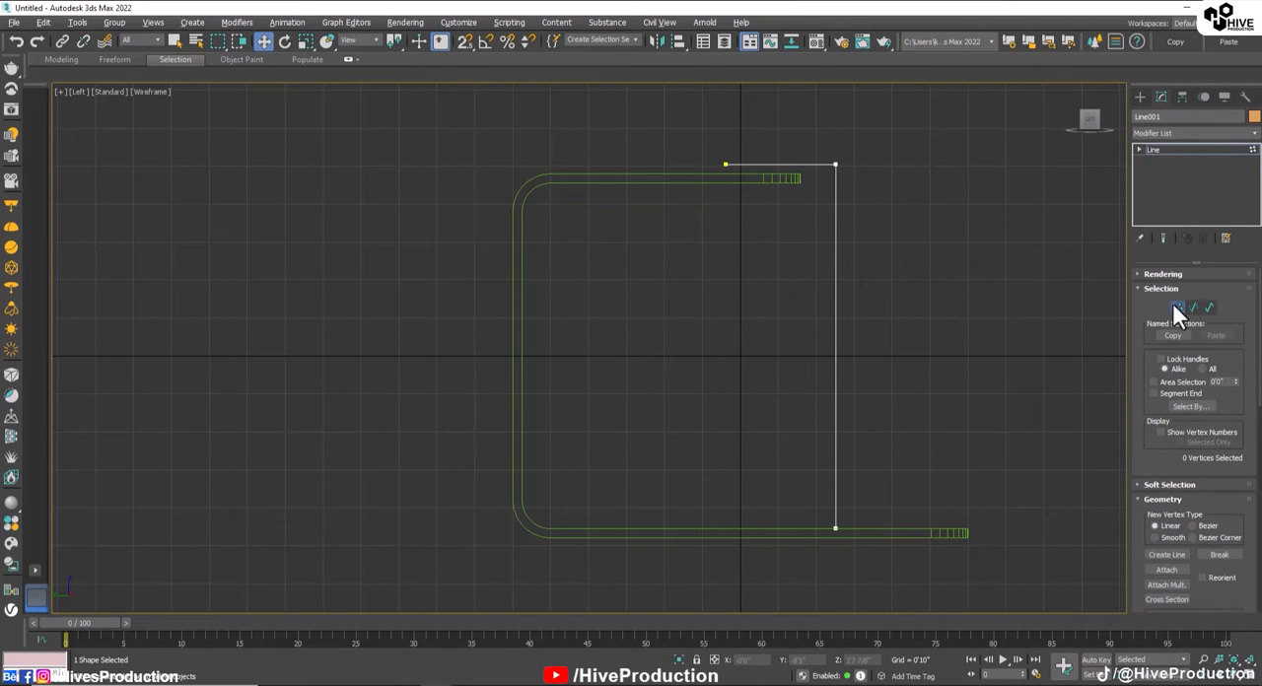
left_click(726, 165)
left_click_drag(746, 166, 847, 163)
left_click(835, 528, "ctrl")
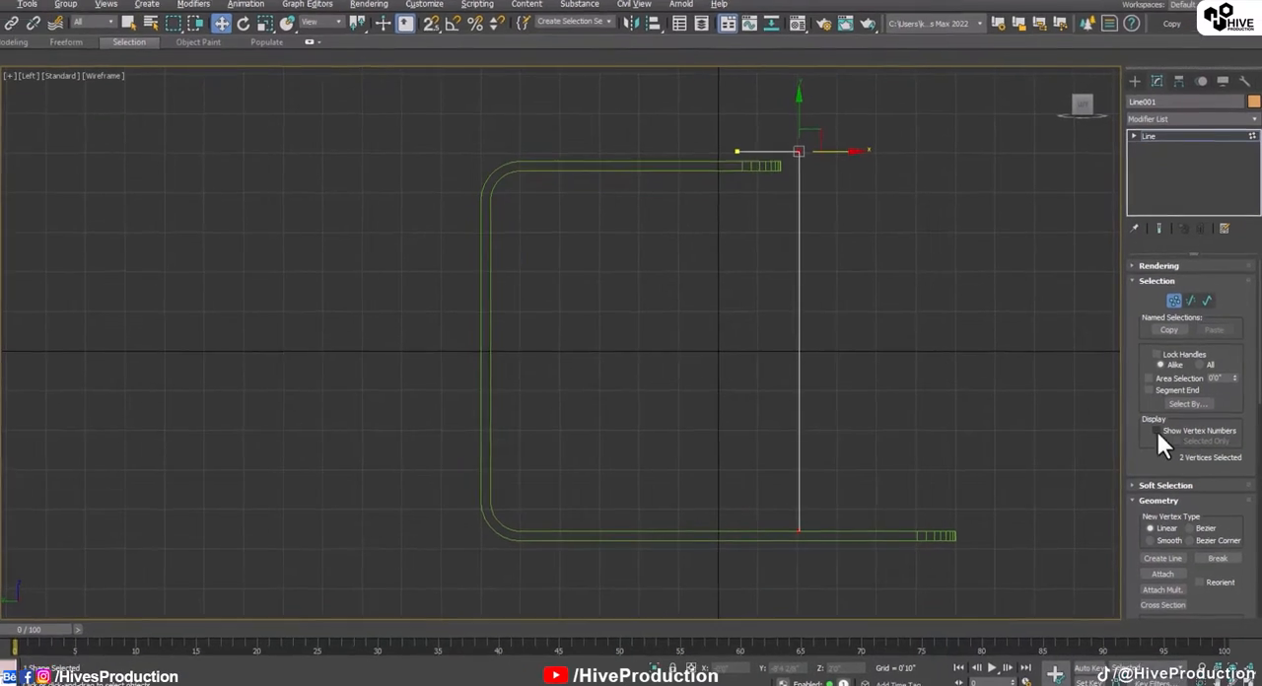
left_click_drag(1153, 458, 1109, 230)
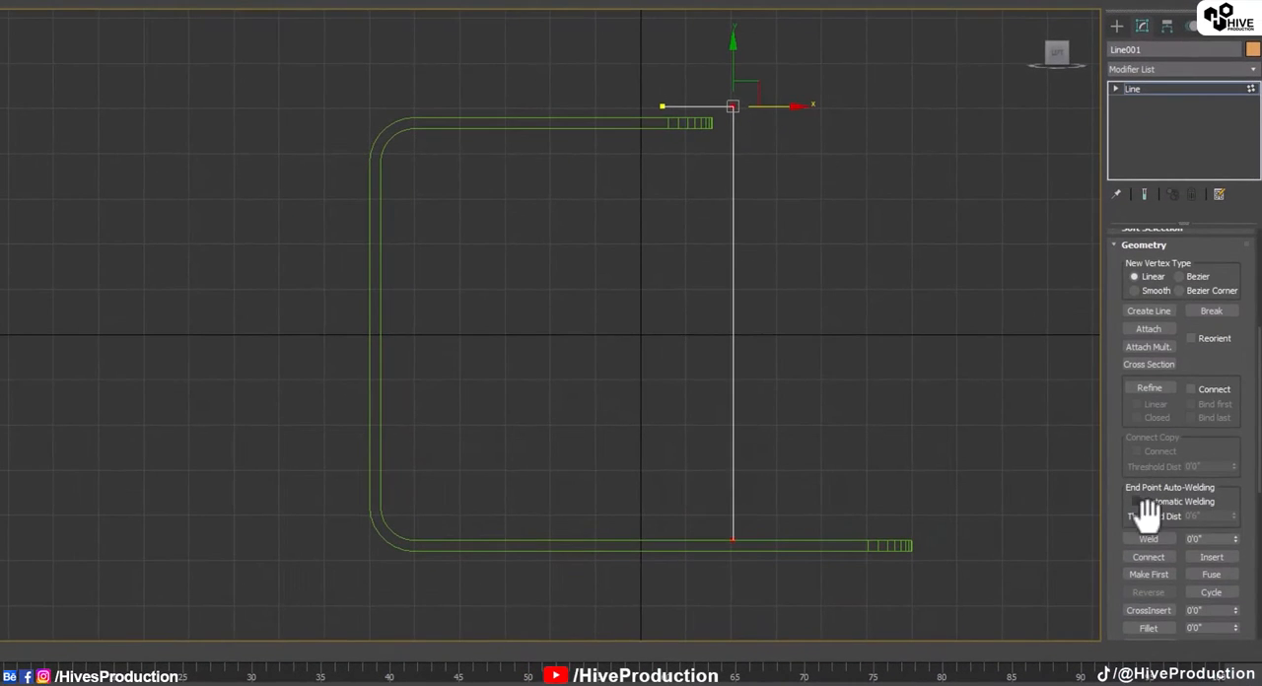
left_click_drag(1124, 449, 1124, 164)
left_click(1145, 323)
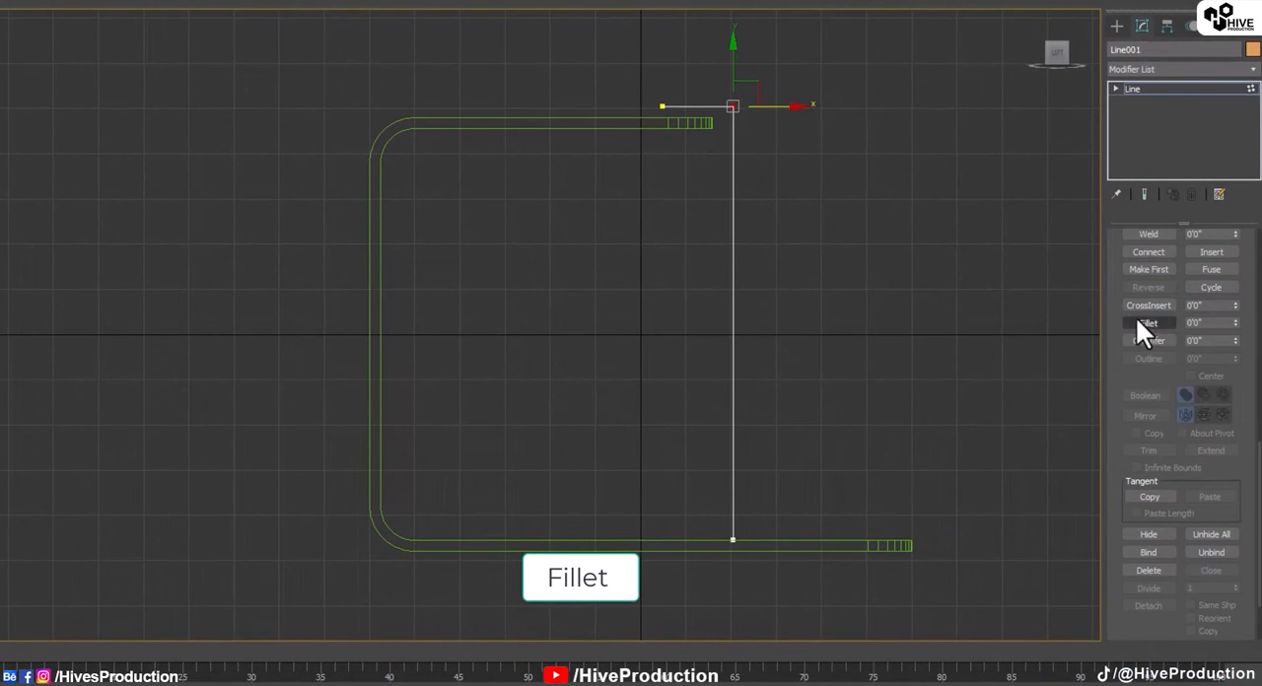
left_click_drag(733, 102, 720, 75)
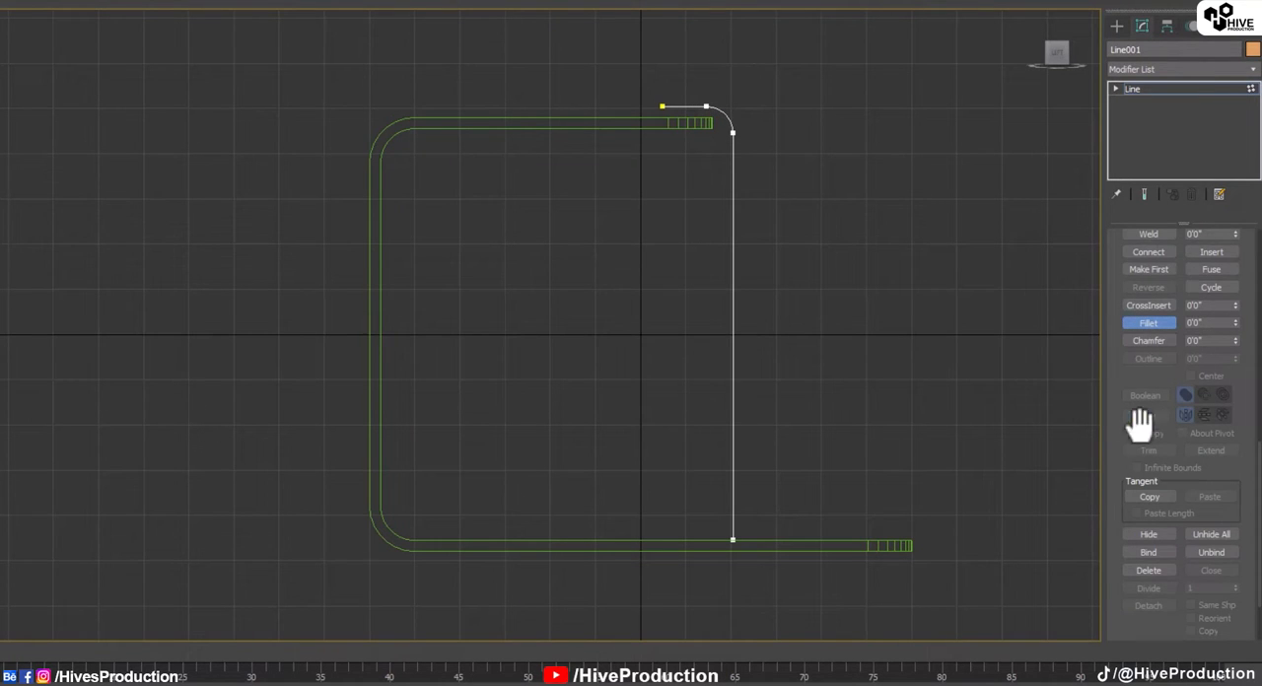
Step: Select the whole bent spline and outline it by about -0'2" into a thin closed profile
scroll(1144, 423, "up", 5)
left_click(1199, 280)
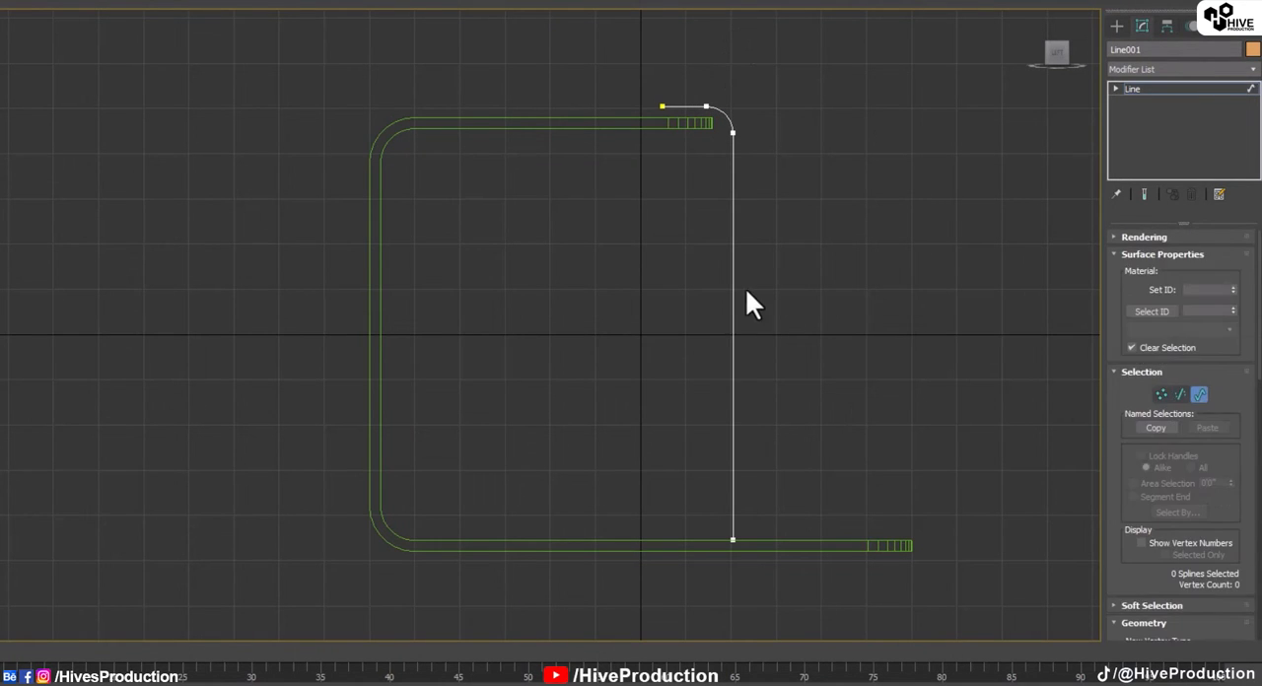
left_click(733, 287)
left_click_drag(1121, 441, 1120, 289)
scroll(1172, 449, "down", 10)
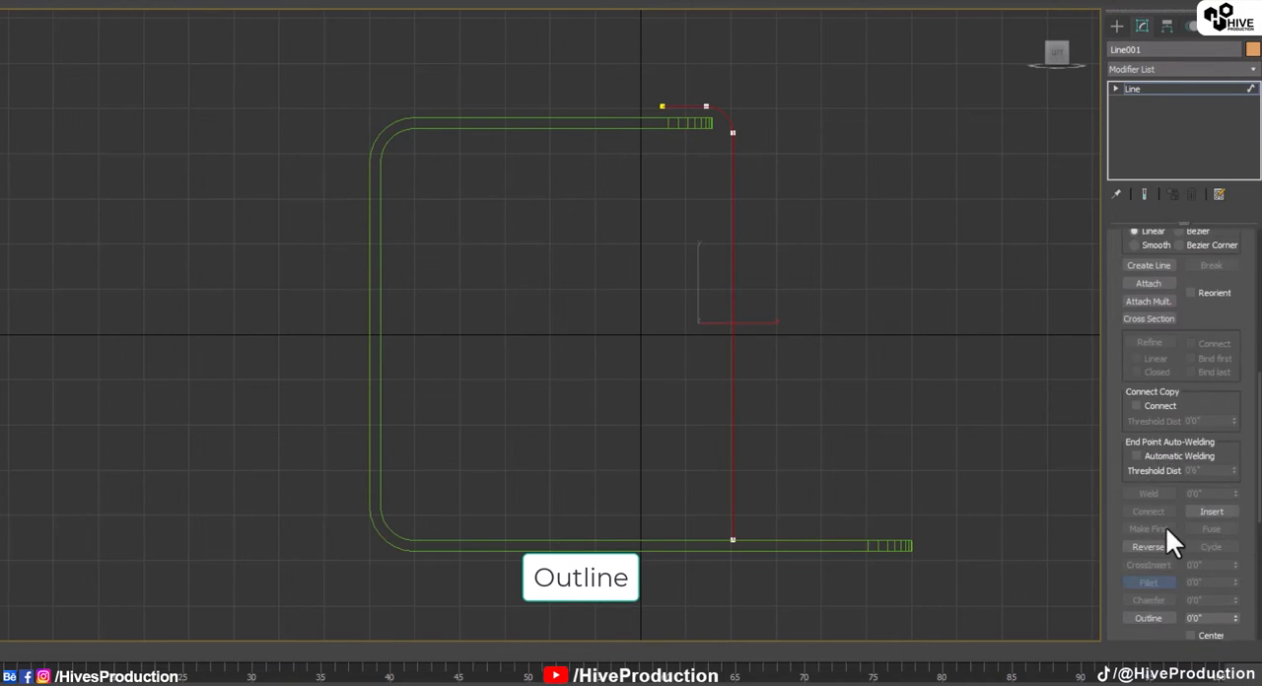
left_click_drag(735, 164, 743, 174)
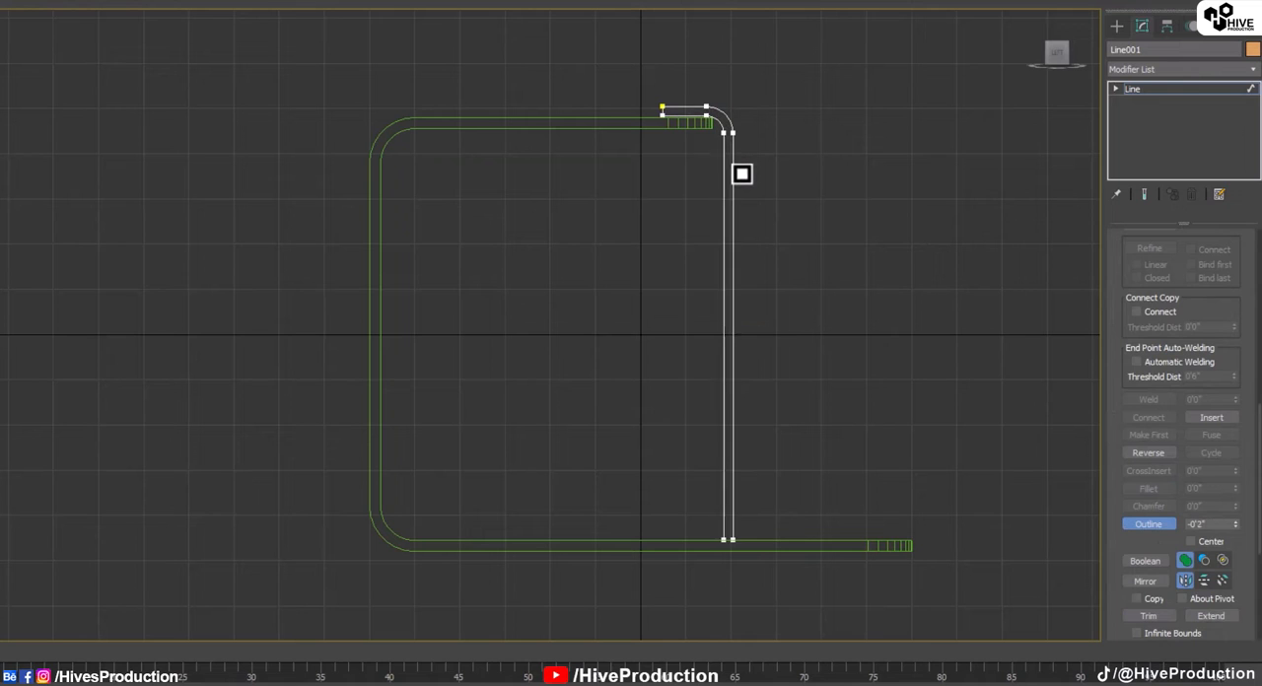
Step: Apply an Extrude modifier to the outlined profile and set its amount to 3'0"
left_click(1116, 26)
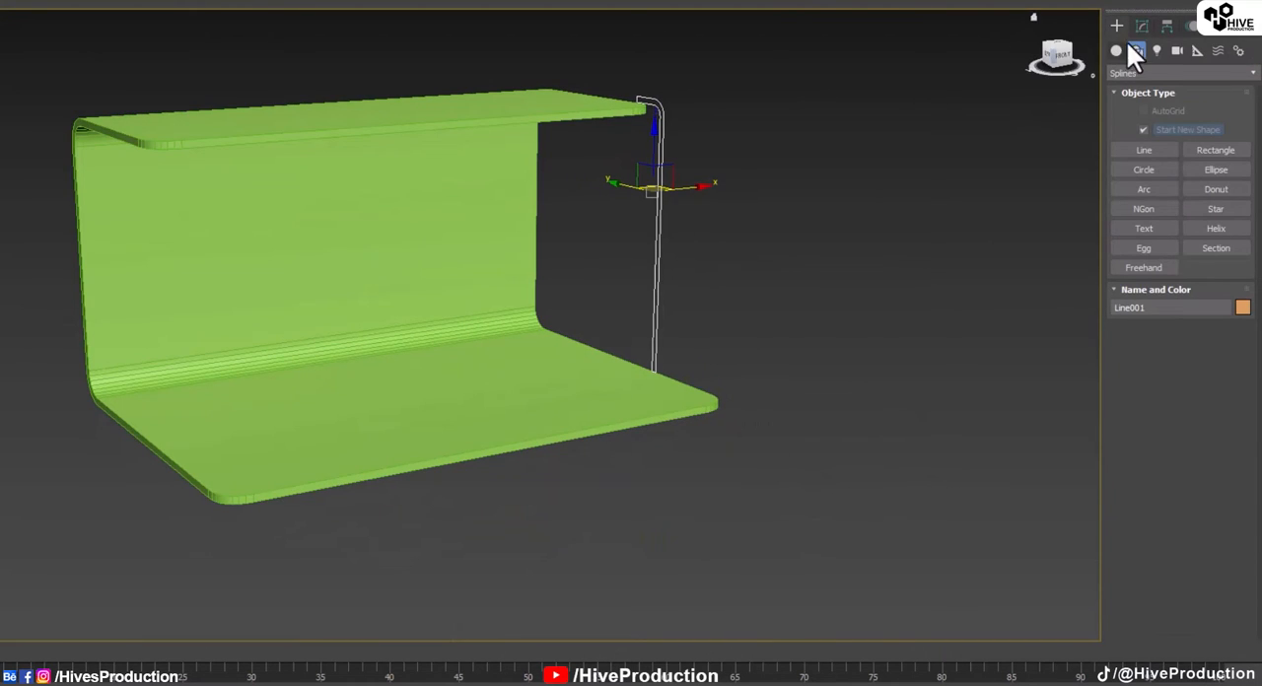
left_click(1141, 27)
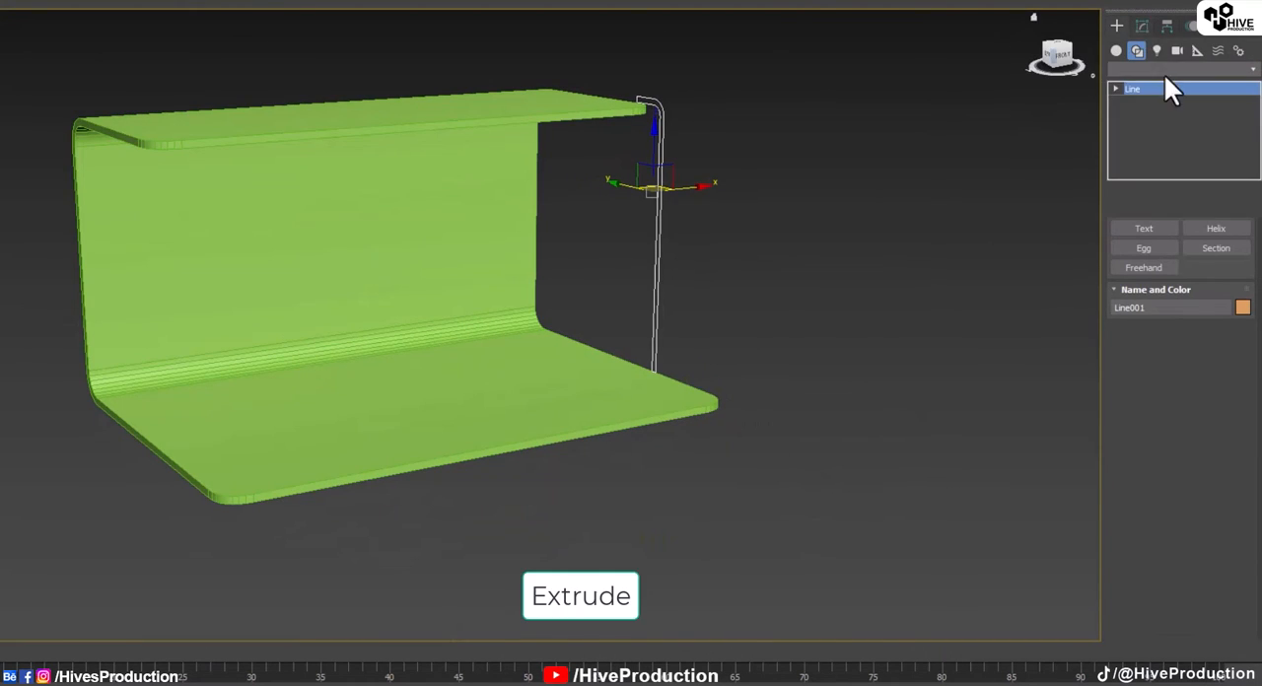
left_click(1157, 68)
key("e")
left_click(1136, 152)
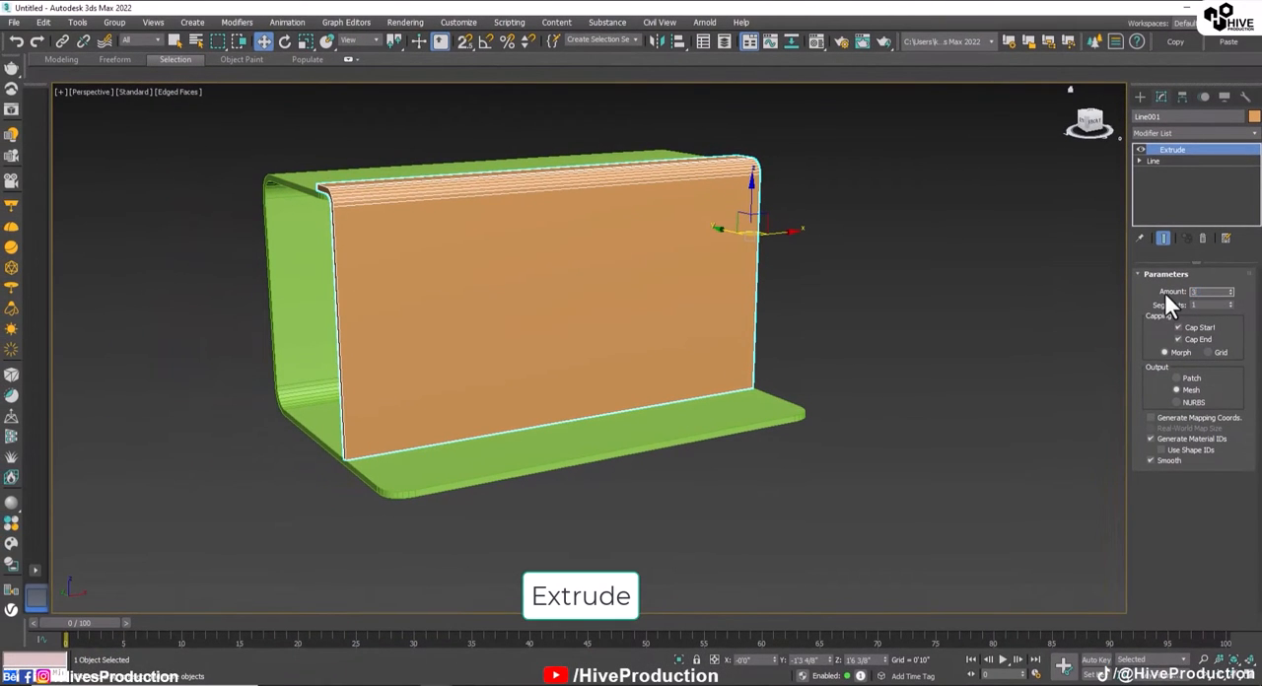
type("3")
key("Return")
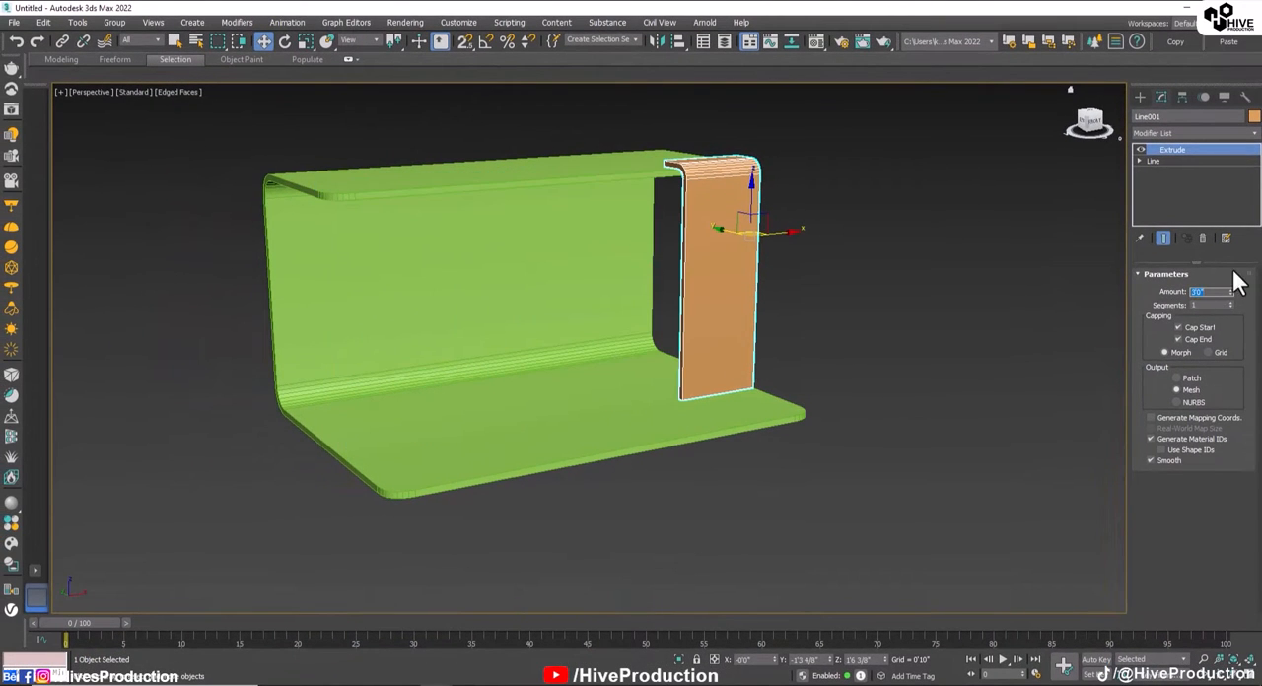
Step: Try extrusion amounts of 5'0", 1'0" and 2'0" on the bent strip
type("5")
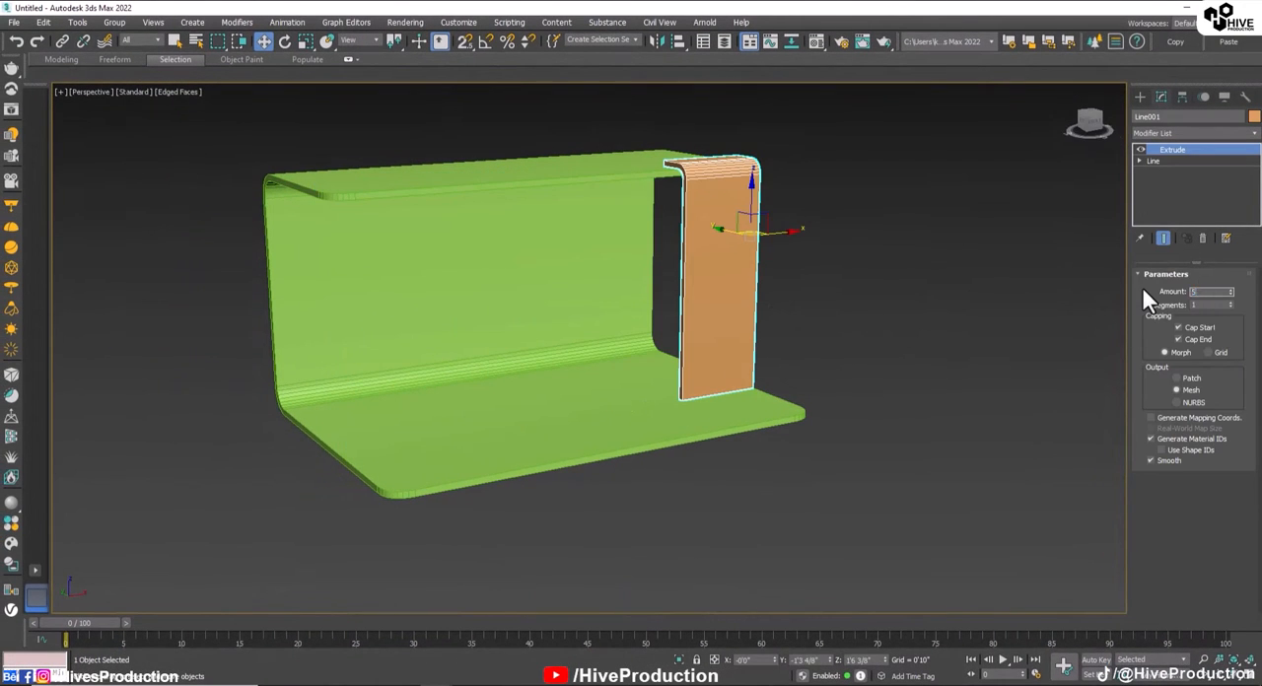
key("Return")
key("Return")
left_click(766, 339)
key("ctrl+z")
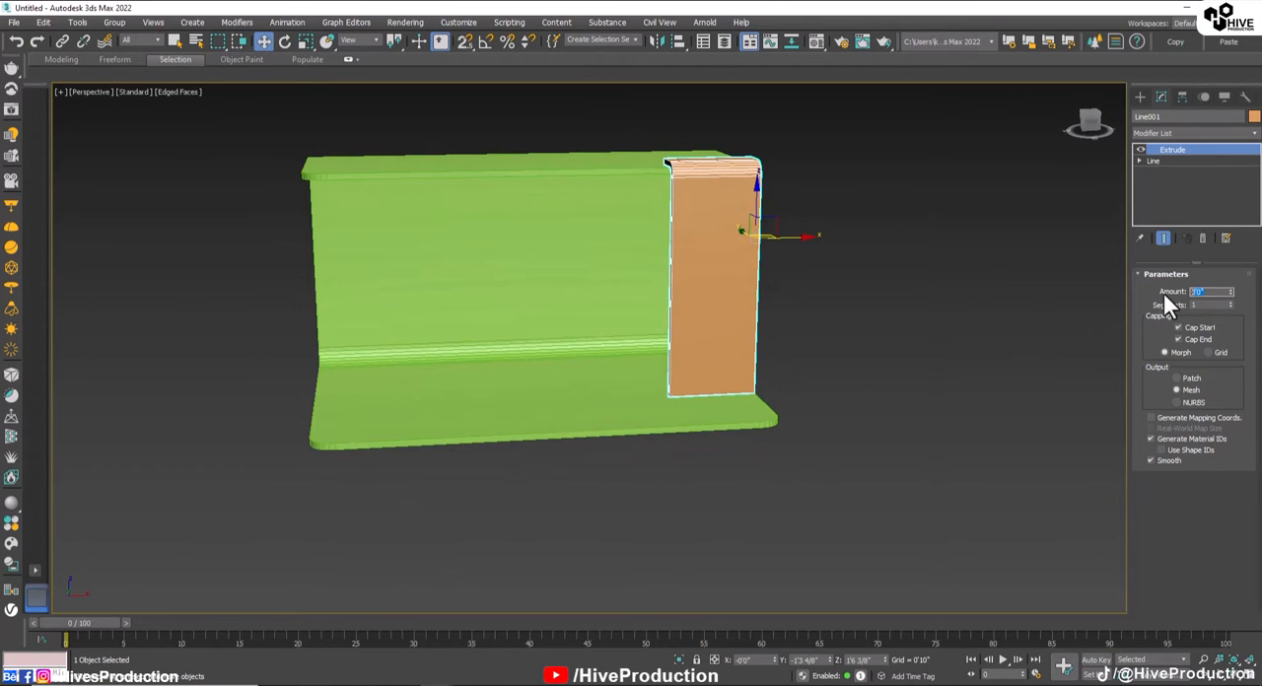
type("1")
key("Return")
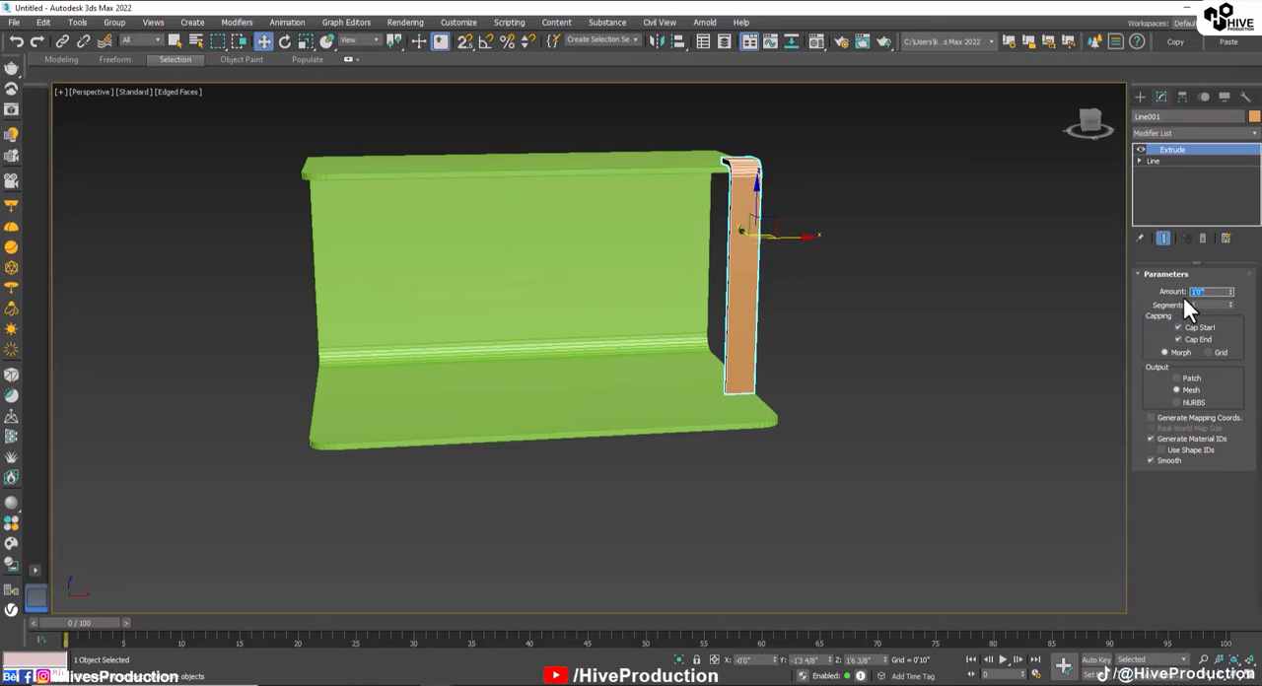
type("2")
key("Return")
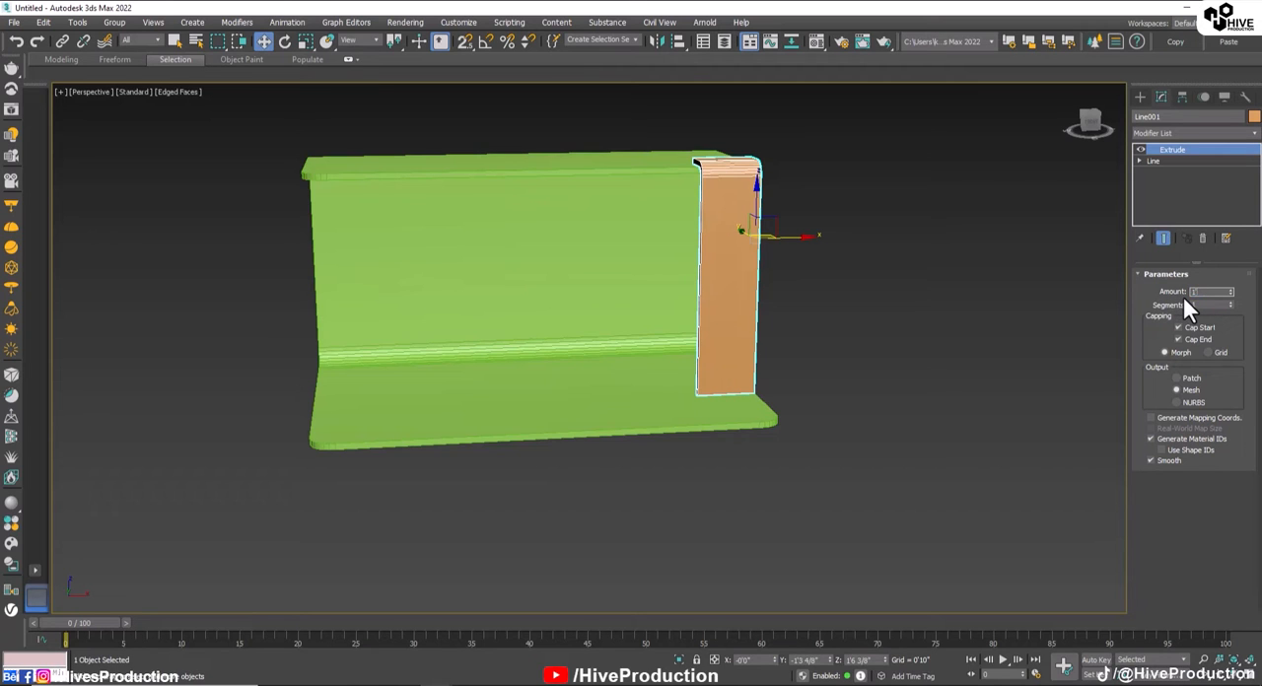
Step: Set the extrusion amount to 1'6" and move the strip along X towards the middle of the C-shaped object
type("1.5")
key("Return")
left_click_drag(786, 238, 616, 245)
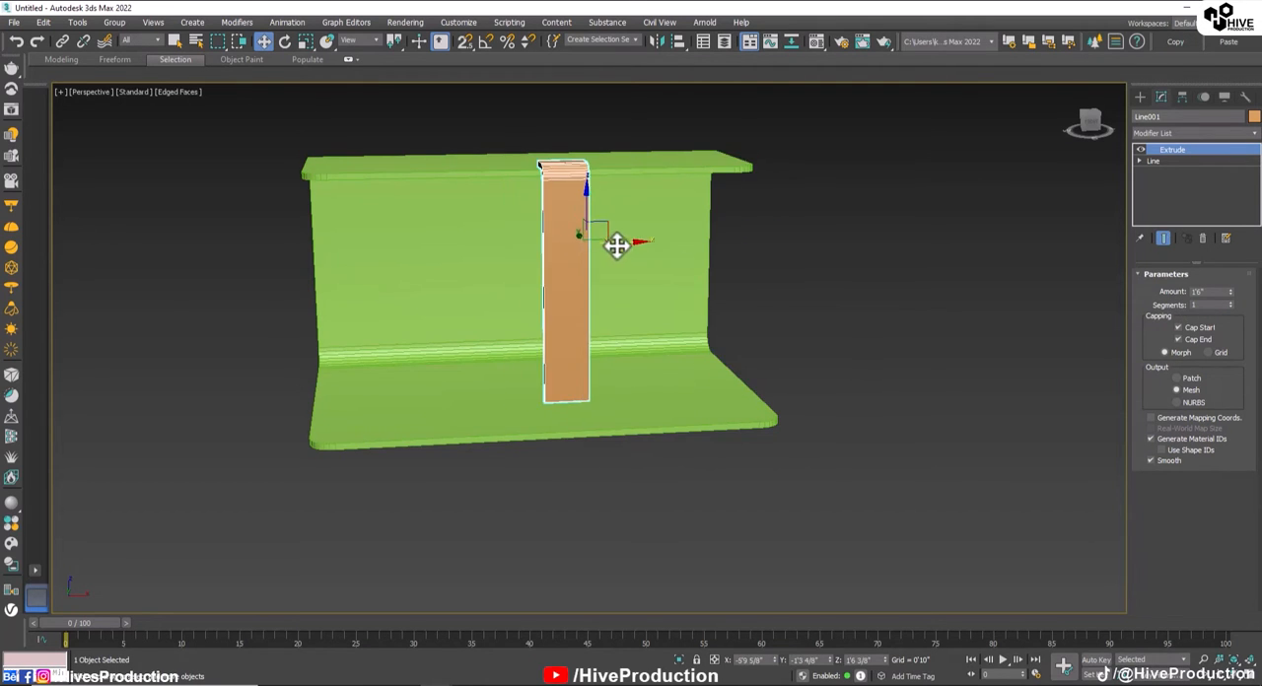
Step: In the Front view, center the C-shaped object's pivot to the object and set its X position to 0'0"
key("f")
middle_click_drag(375, 422, 622, 403)
scroll(622, 403, "down", 3)
left_click_drag(752, 231, 665, 457)
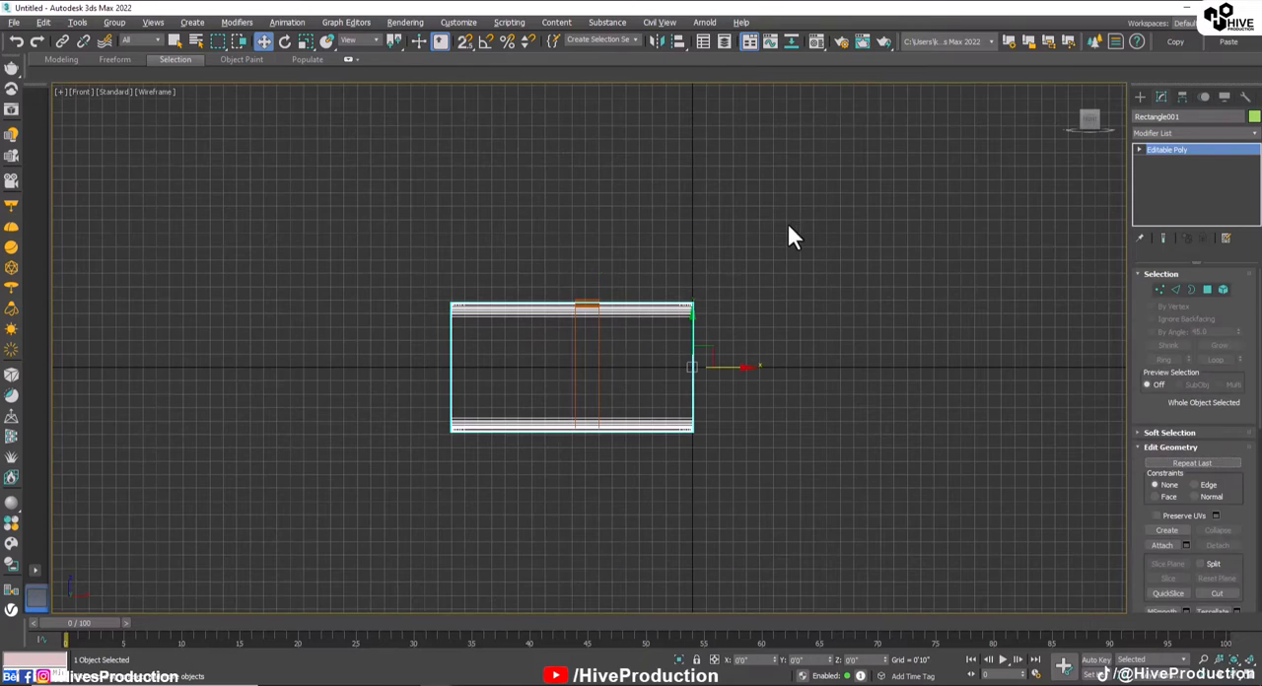
left_click(1182, 96)
left_click(1193, 187)
left_click(1193, 256)
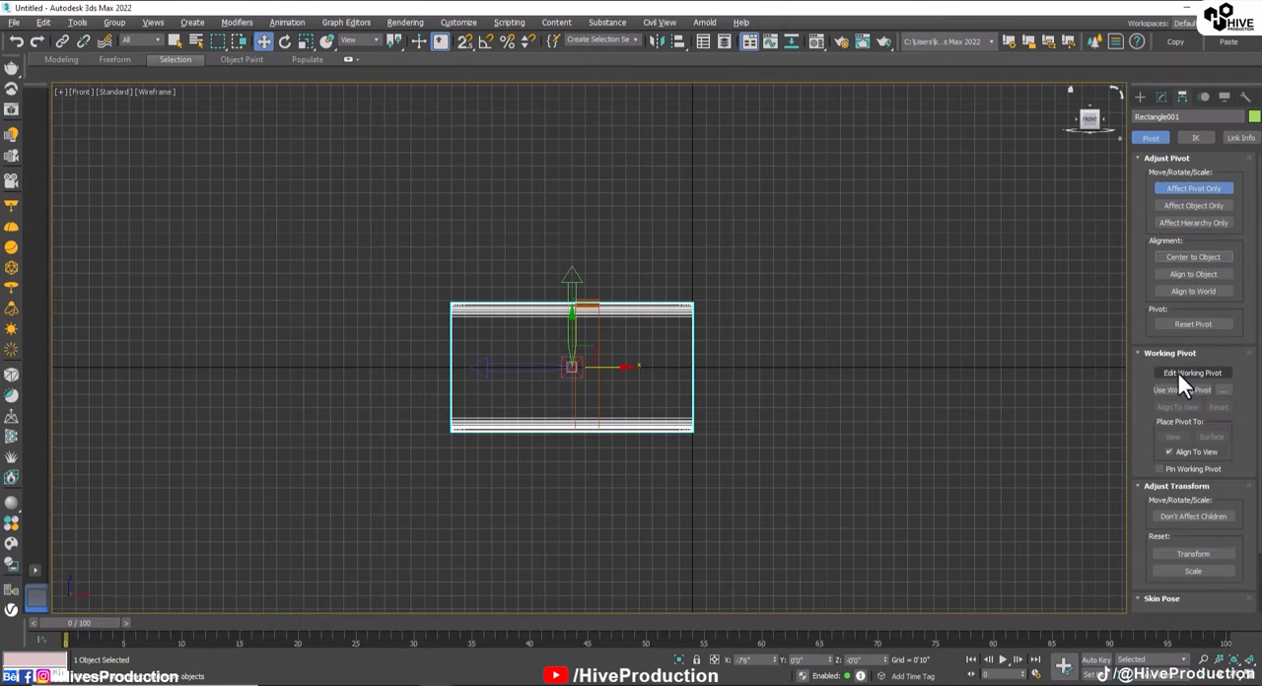
left_click(1198, 187)
right_click(772, 661)
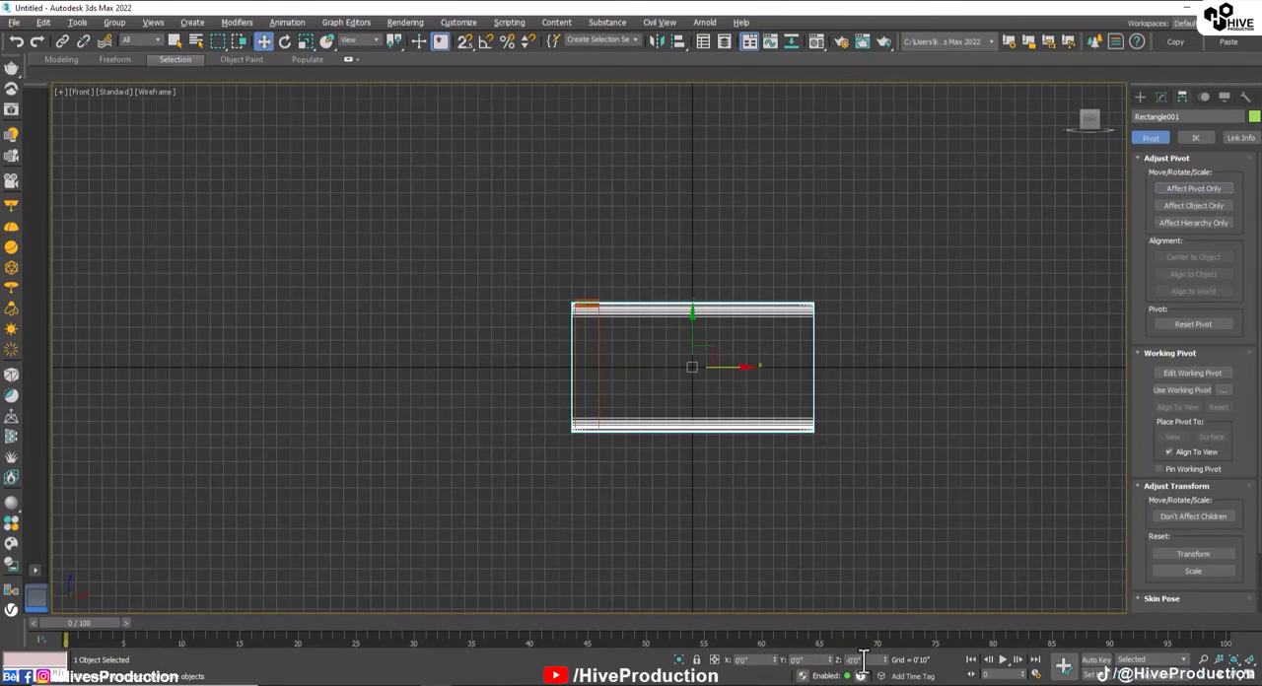
Step: Center the bent strip's pivot to the object and set its X position to 0'0"
left_click(602, 381)
left_click(598, 379)
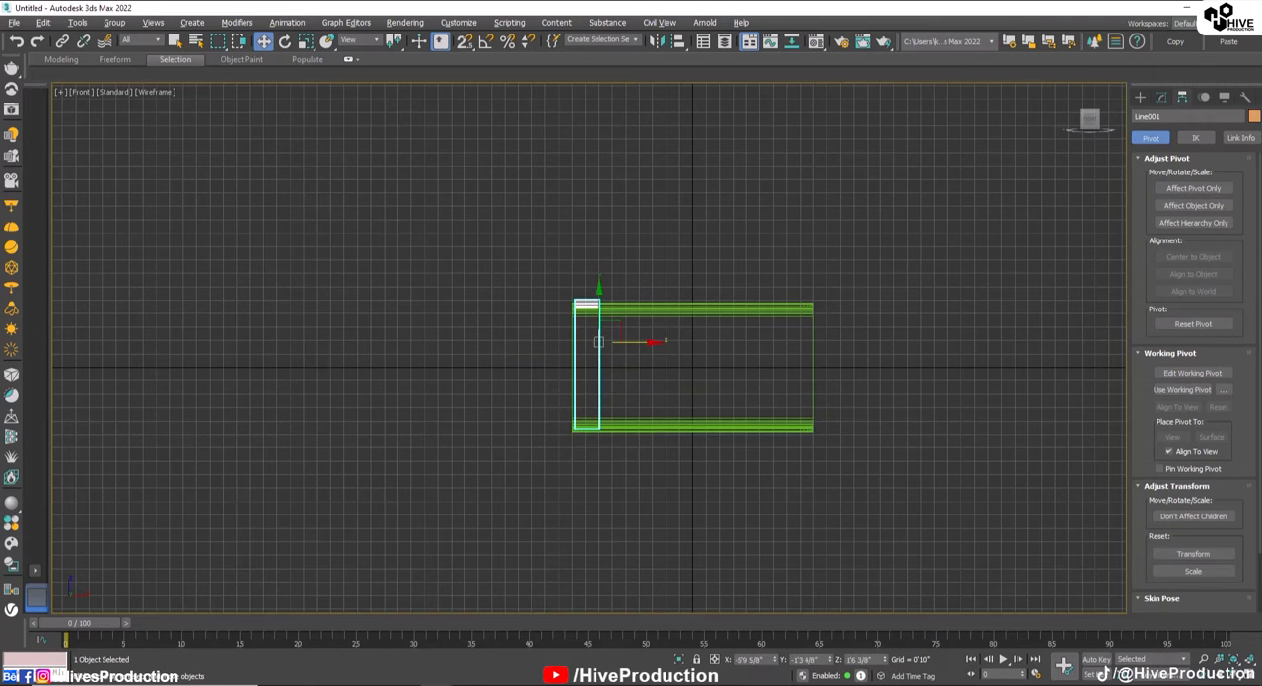
left_click(1193, 188)
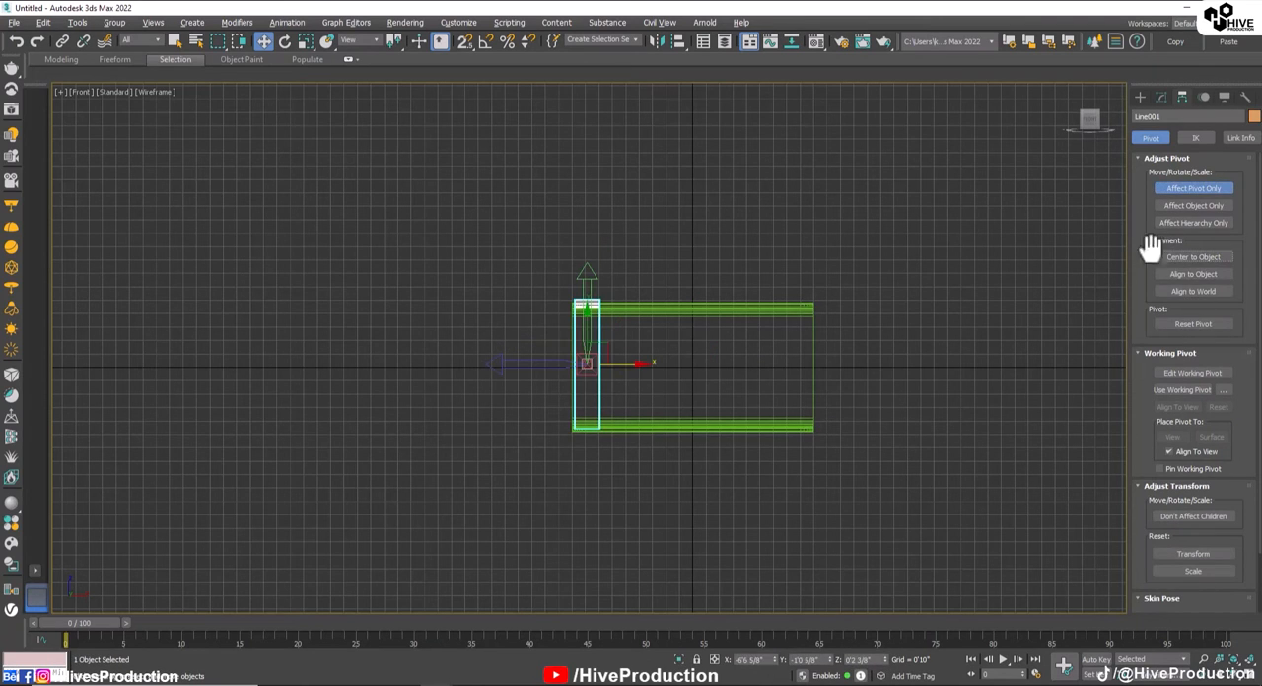
left_click(1194, 188)
right_click(775, 660)
left_click(724, 402)
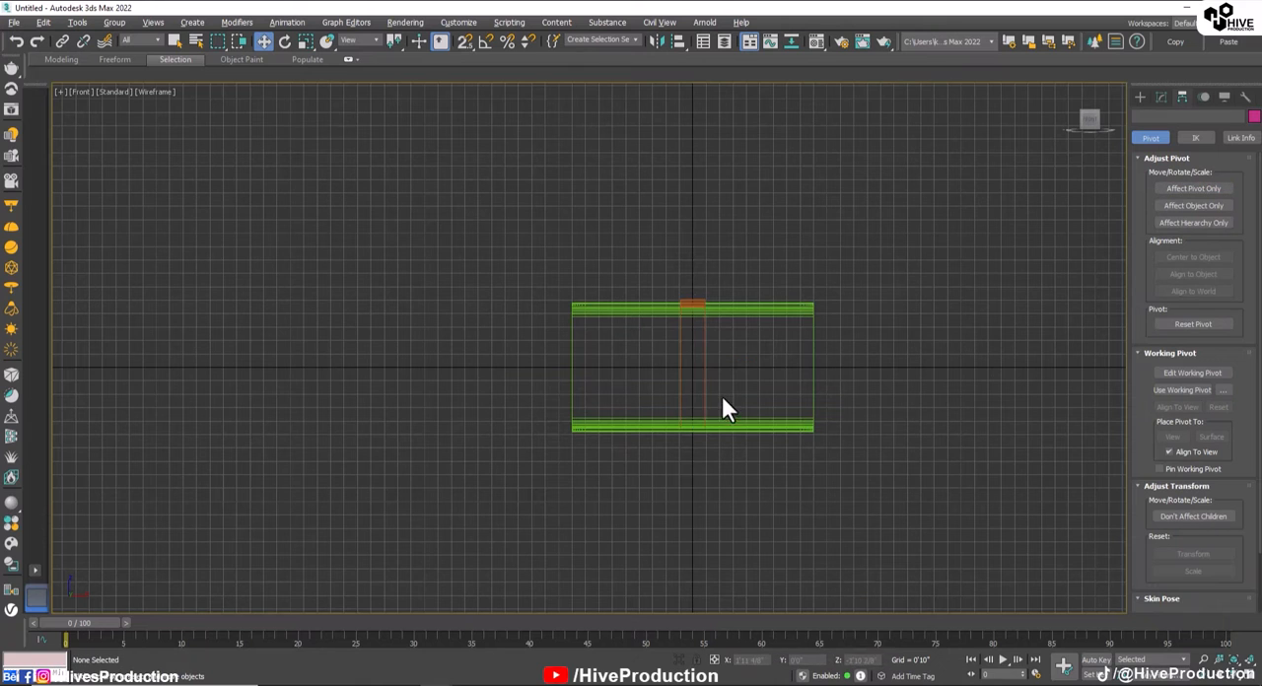
Step: In the Top view, duplicate the bent strip along X as a single Copy placed about 1'10 5/8" from the centre
left_click(703, 395)
key("alt+w")
right_click(871, 456)
key("alt+w")
middle_click_drag(870, 457, 741, 500, "alt")
key("alt+w")
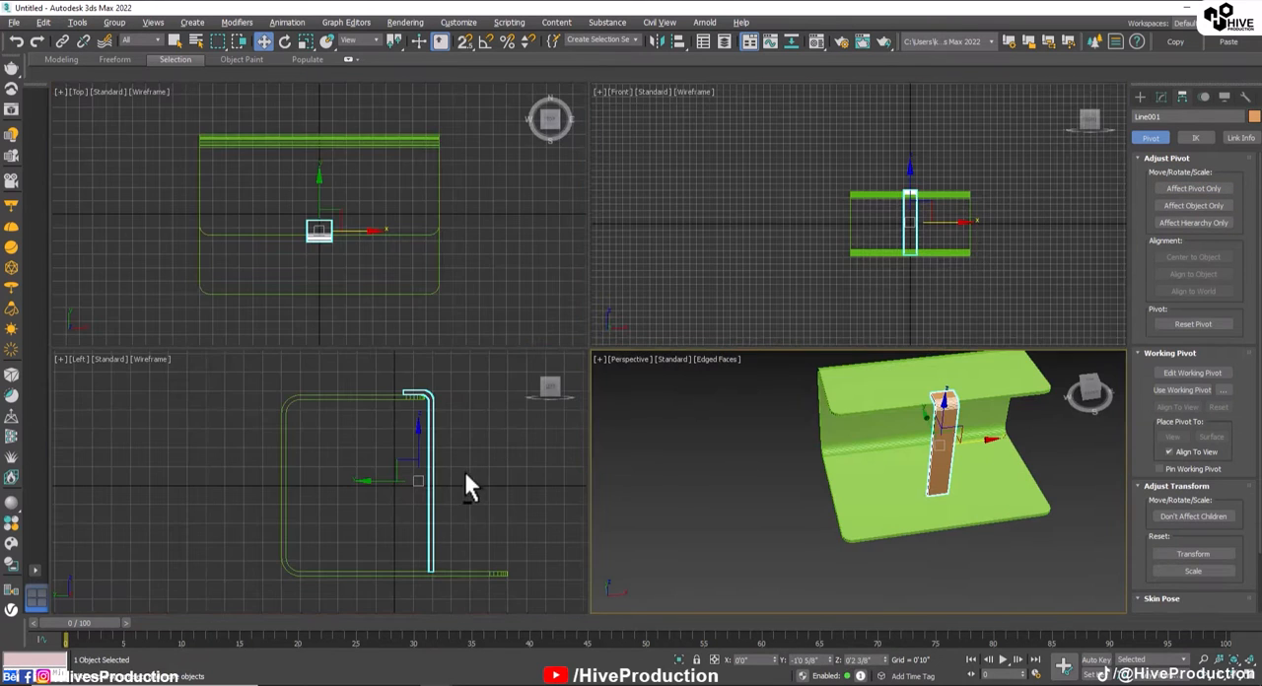
right_click(584, 454)
key("alt+w")
key("alt+w")
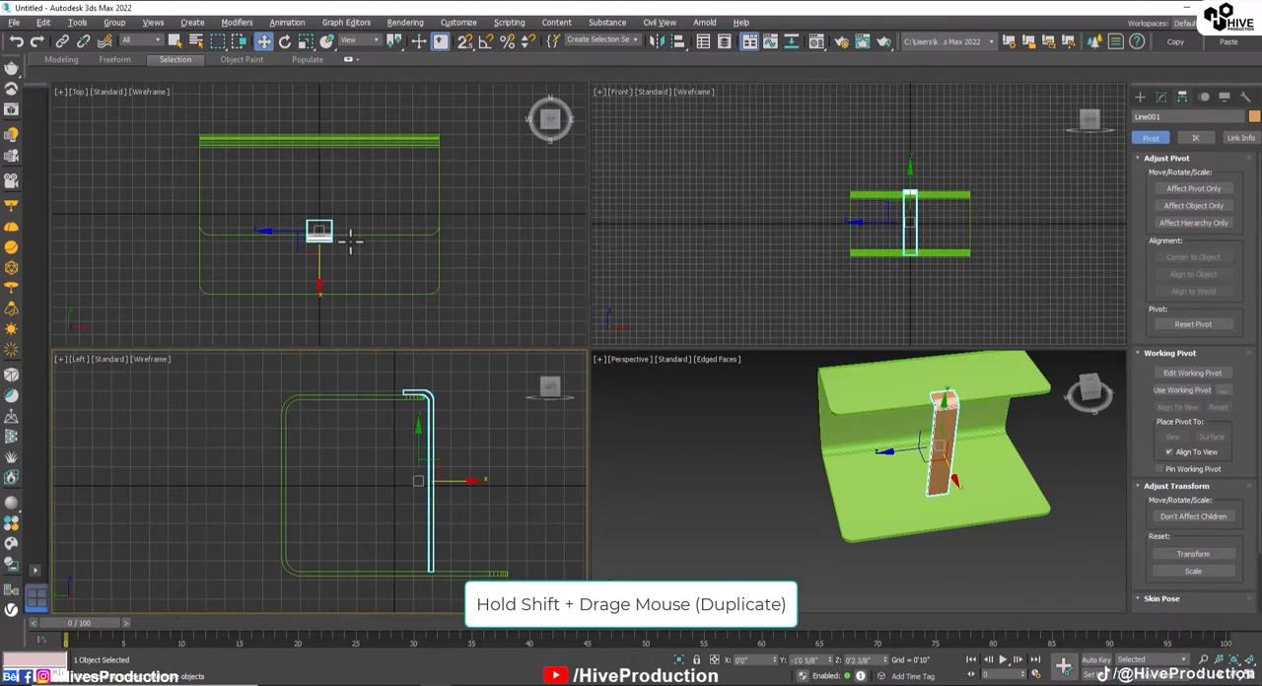
right_click(350, 242)
key("alt+w")
left_click_drag(604, 398, 702, 394, "shift")
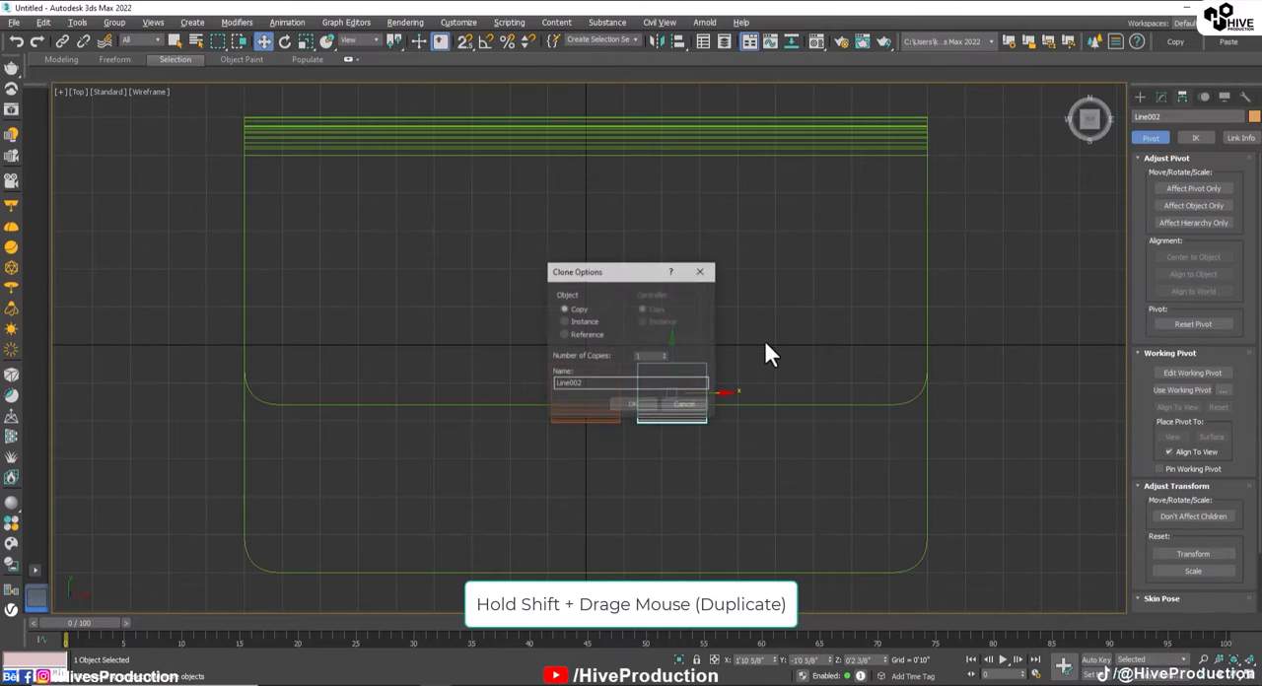
left_click(620, 405)
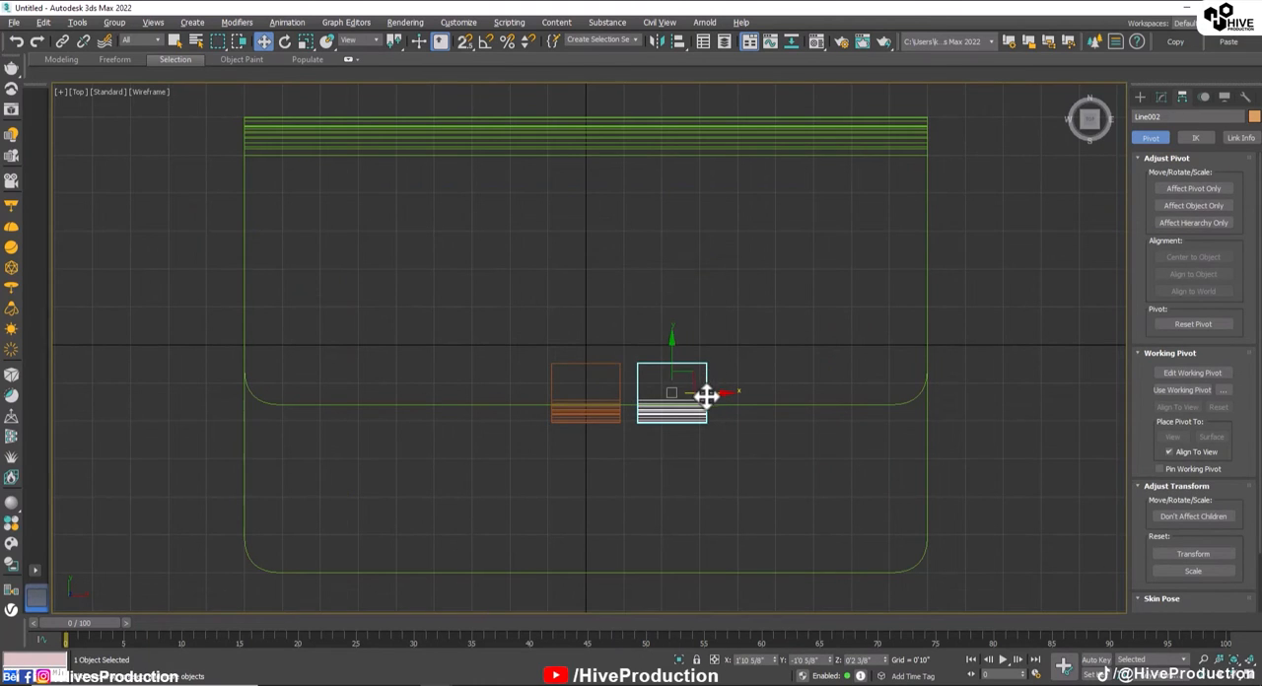
Step: Reposition the strips along X so they sit symmetrically about the centre, with the original at about -1'2"
left_click(618, 398, "ctrl")
left_click_drag(675, 393, 623, 413)
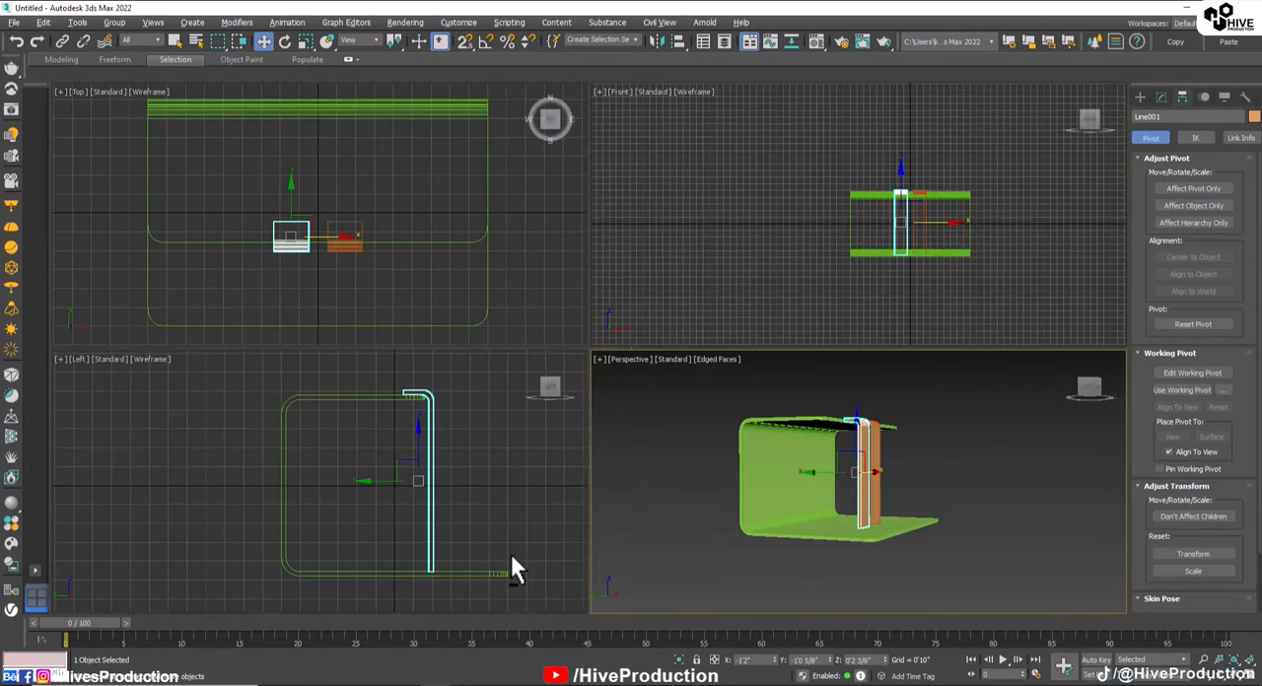
Step: Examine in the Left and Perspective views how the strips meet the upper and lower panels
key("alt+w")
scroll(734, 544, "up", 5)
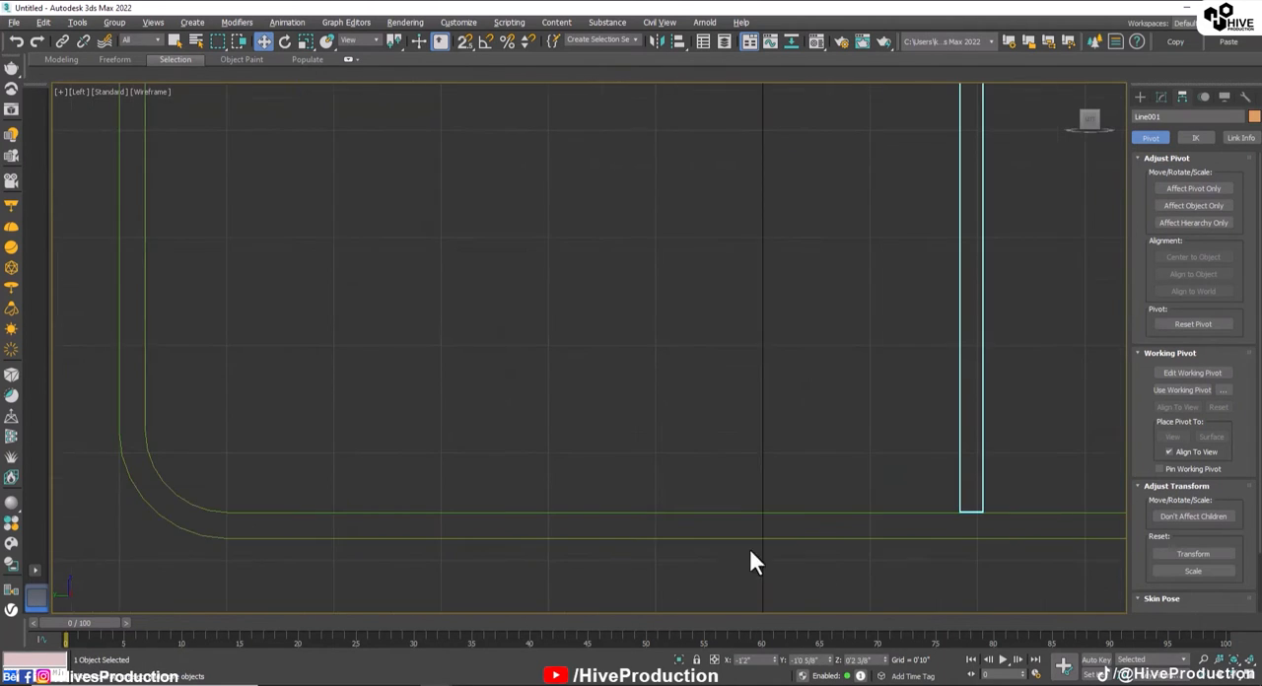
middle_click_drag(949, 550, 527, 505)
scroll(550, 492, "up", 7)
scroll(608, 450, "down", 9)
scroll(609, 449, "down", 6)
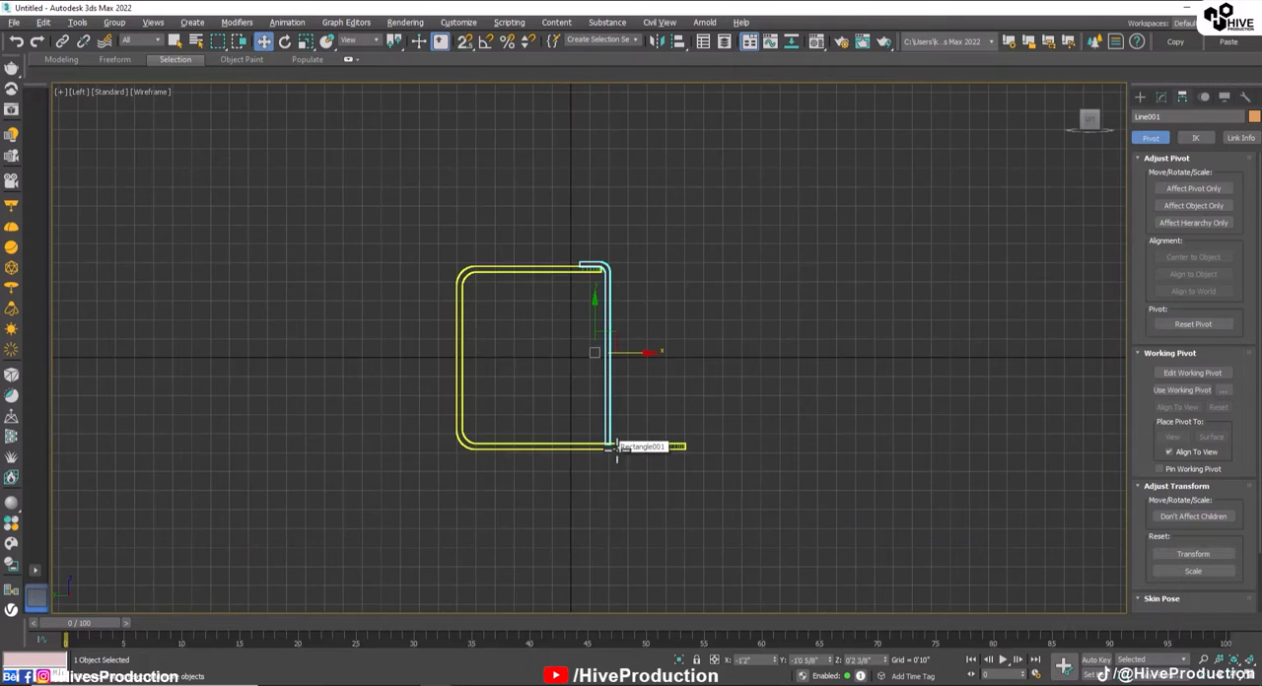
left_click(818, 394)
key("alt+w")
middle_click_drag(927, 404, 870, 541, "alt")
Step: In the Left view, move both strips outward, away from the upper panel's free edge
left_click(984, 488)
middle_click_drag(983, 488, 868, 522)
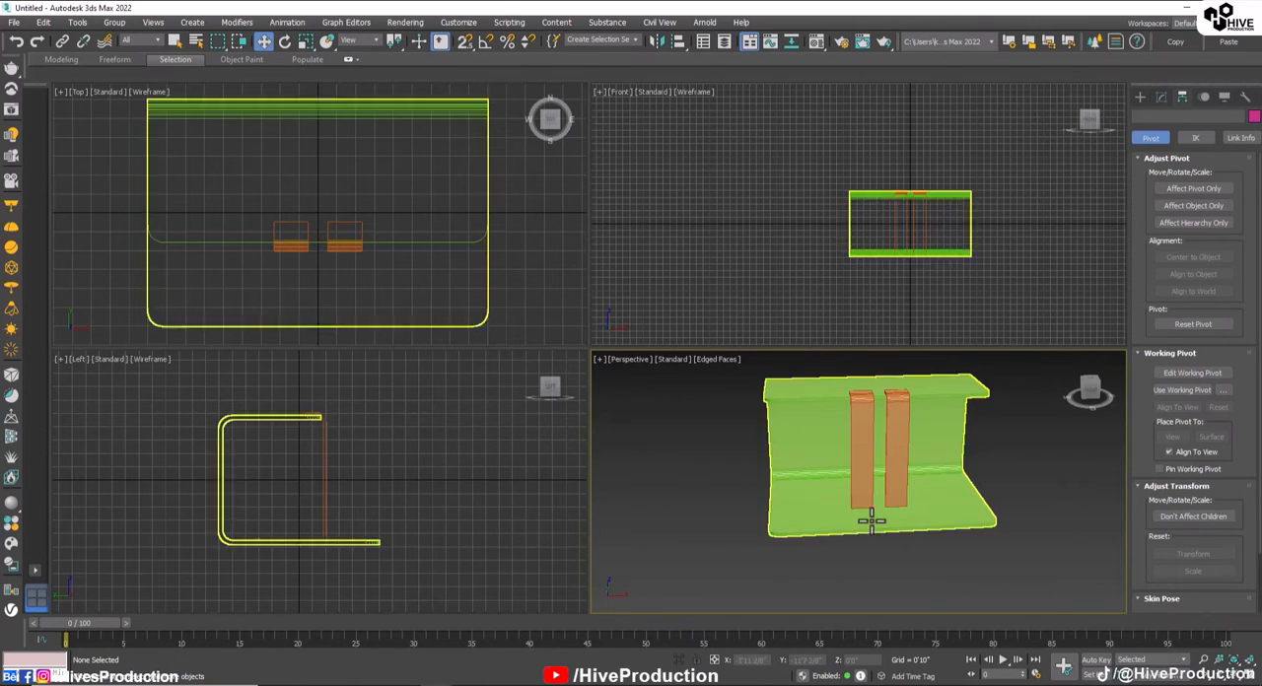
middle_click_drag(868, 522, 829, 526, "alt")
left_click_drag(340, 483, 378, 477)
Step: Select the vertices at the upper panel's free end and move them outward until the panel reaches under the strips' bent tops
left_click(295, 417)
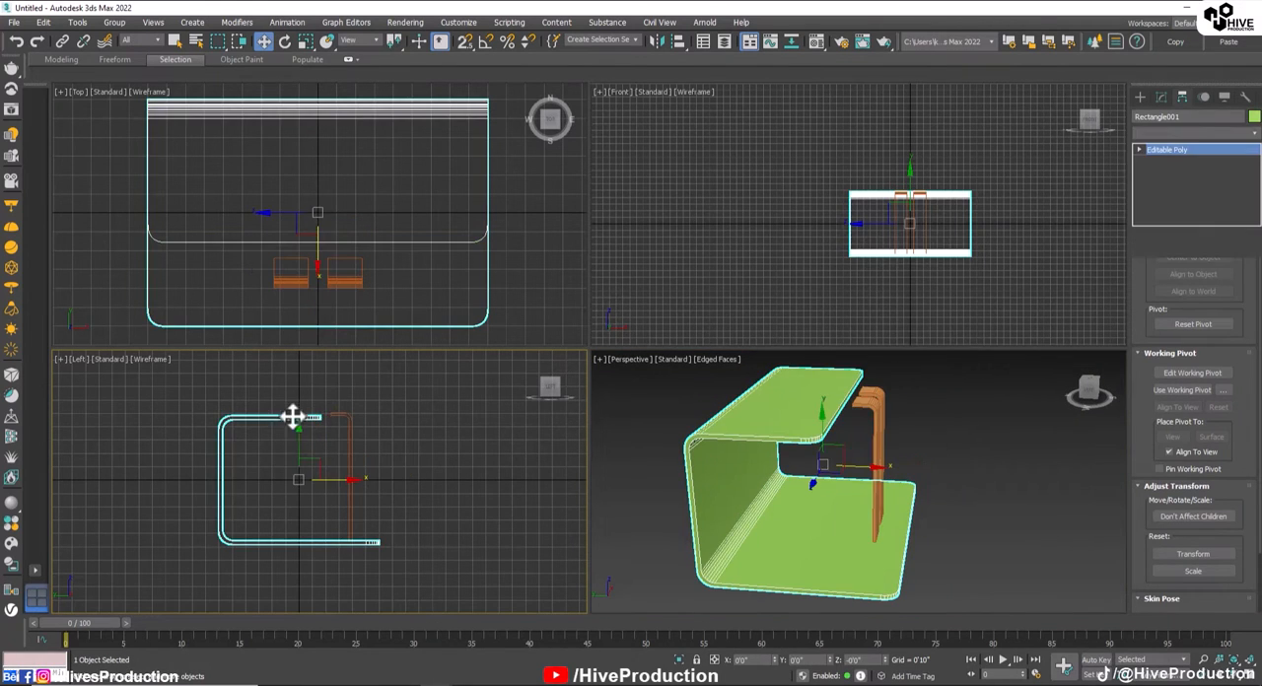
left_click(1163, 287)
scroll(338, 417, "up", 4)
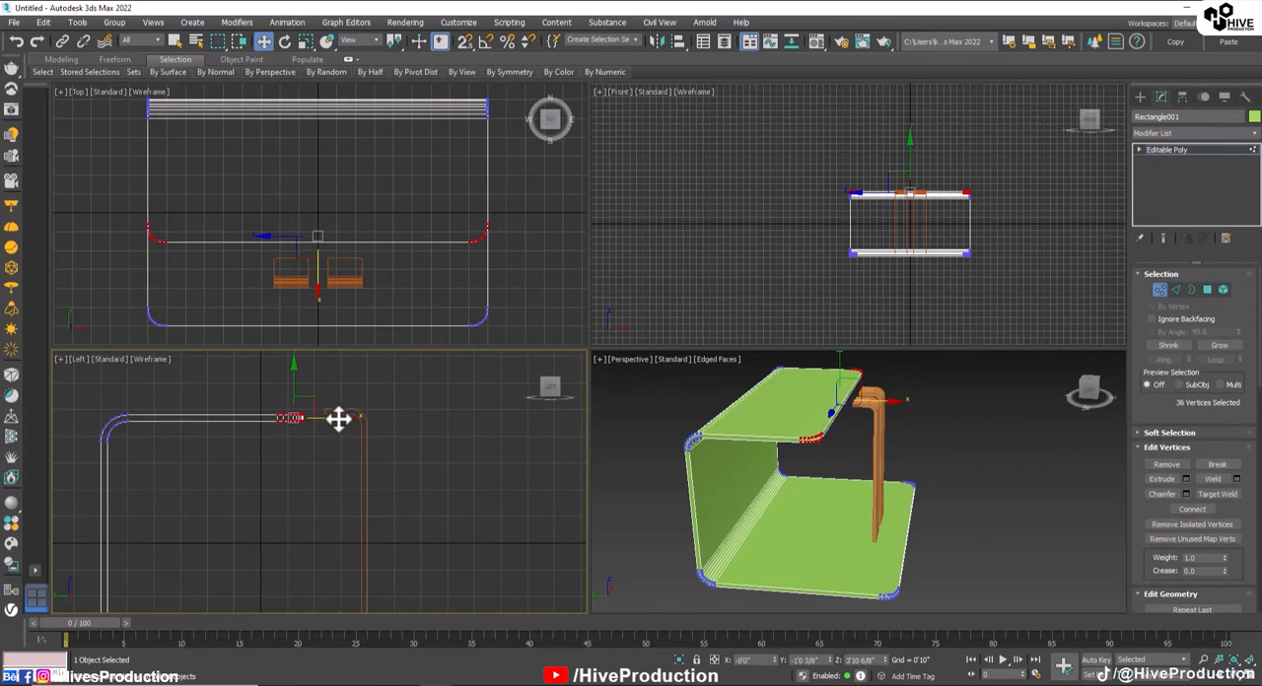
left_click_drag(338, 417, 385, 414)
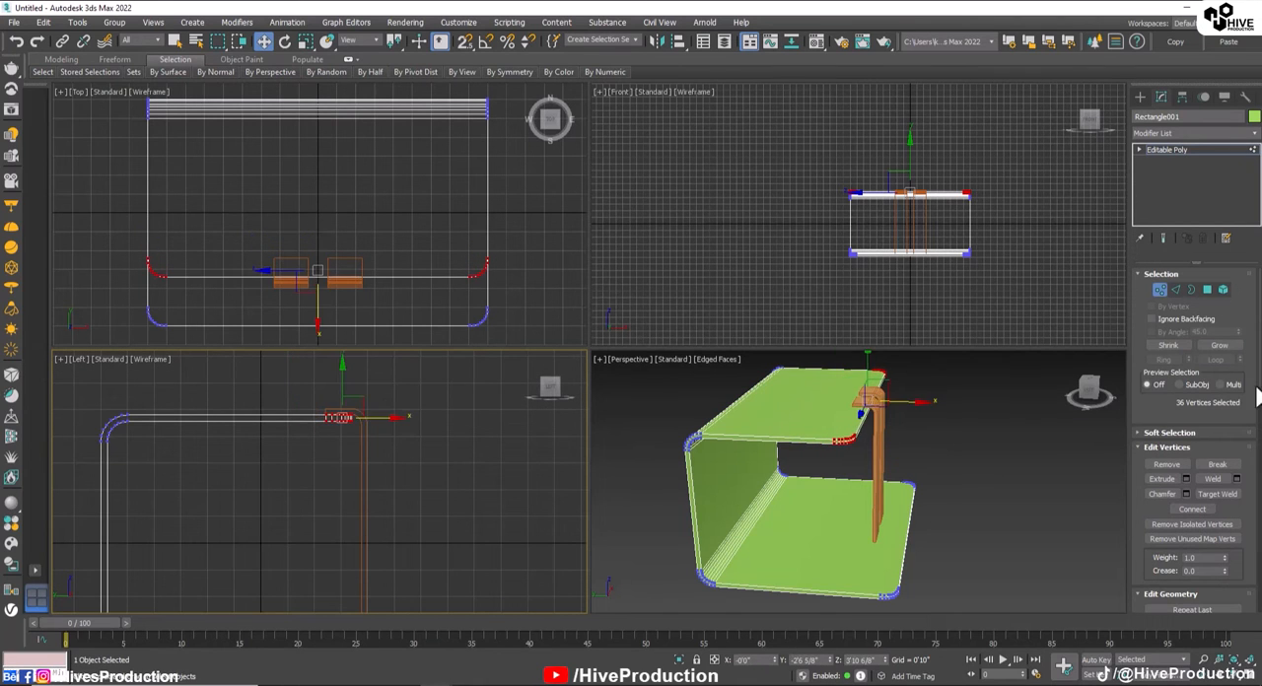
left_click(1159, 291)
left_click(988, 424)
middle_click_drag(988, 426, 860, 574, "alt")
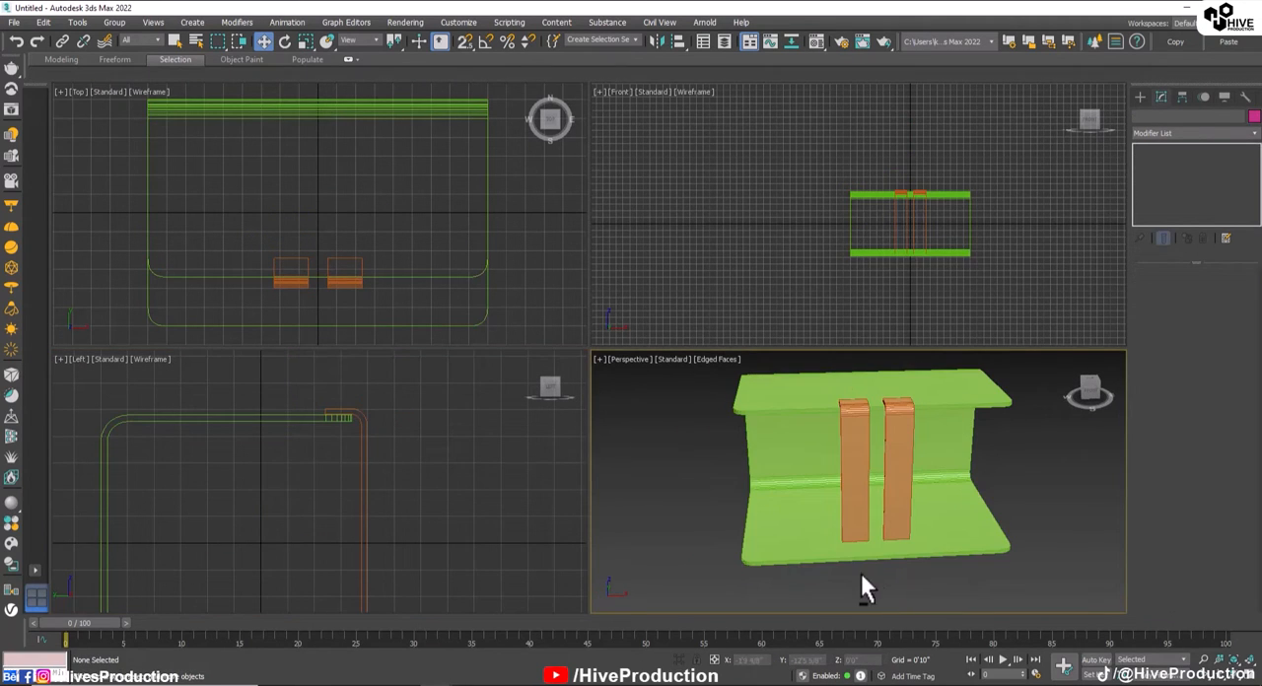
Step: Create a text shape reading FOTECH and place it in the Front view in front of the strips
left_click(1139, 96)
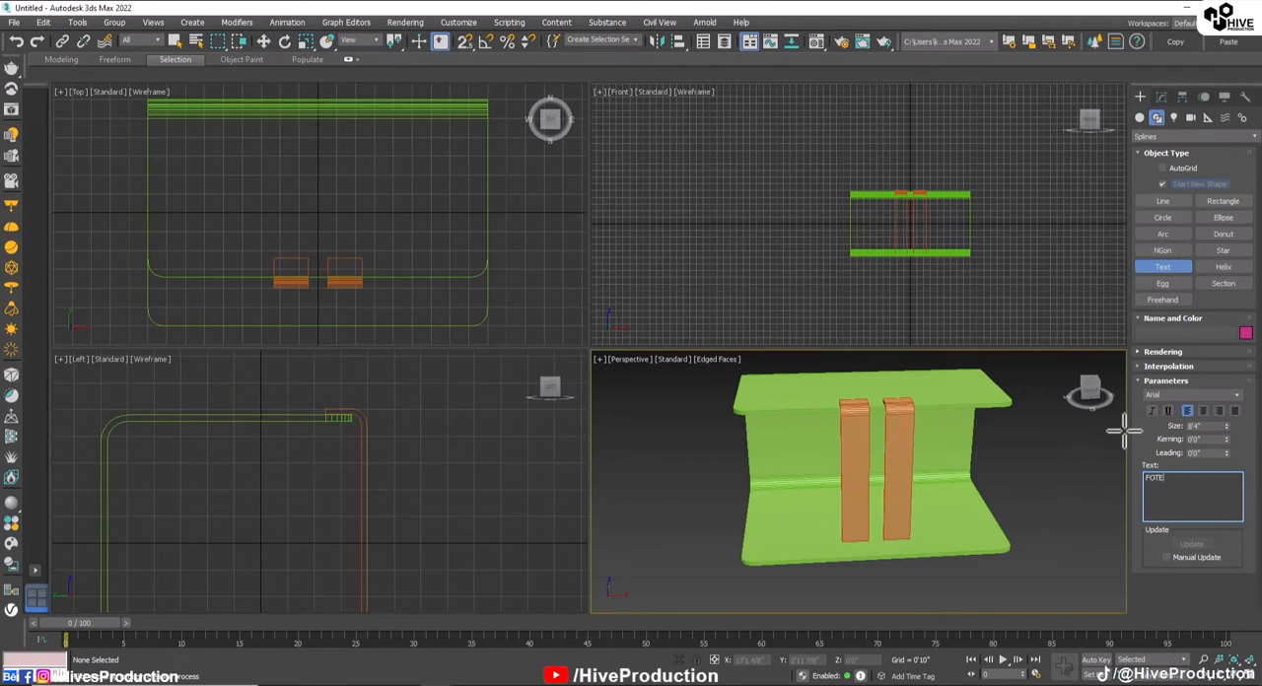
scroll(877, 242, "up", 4)
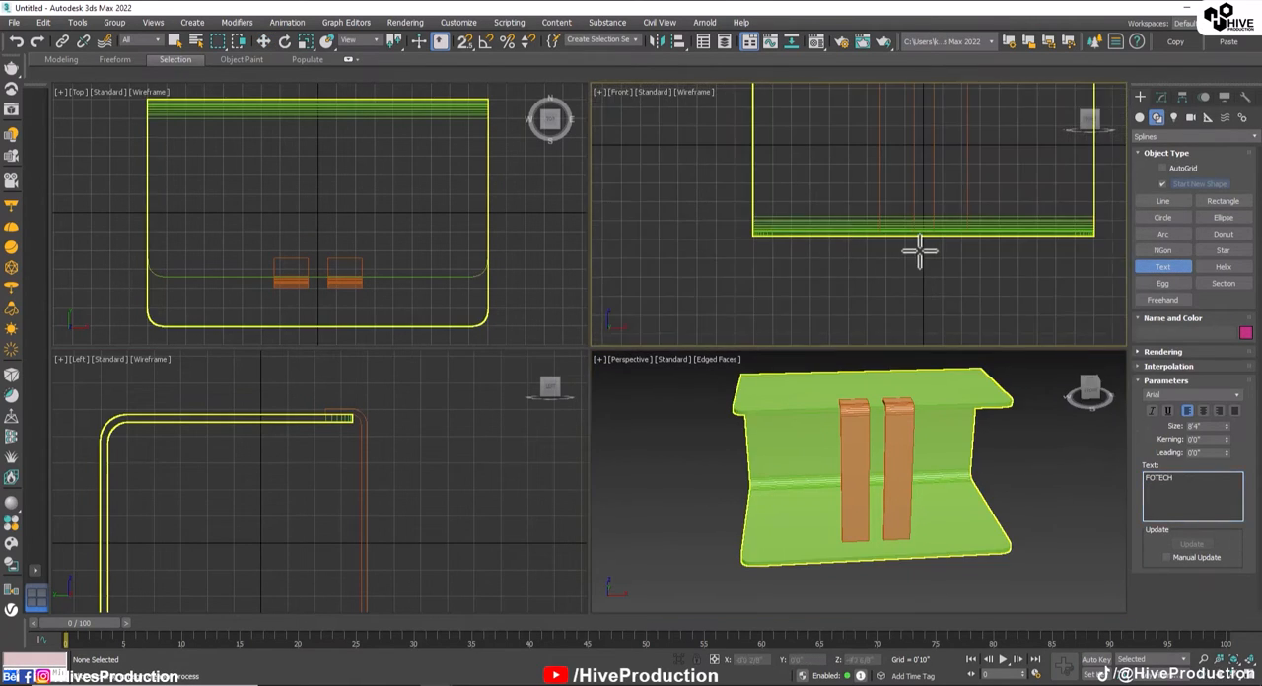
middle_click_drag(915, 248, 898, 253)
left_click(854, 186)
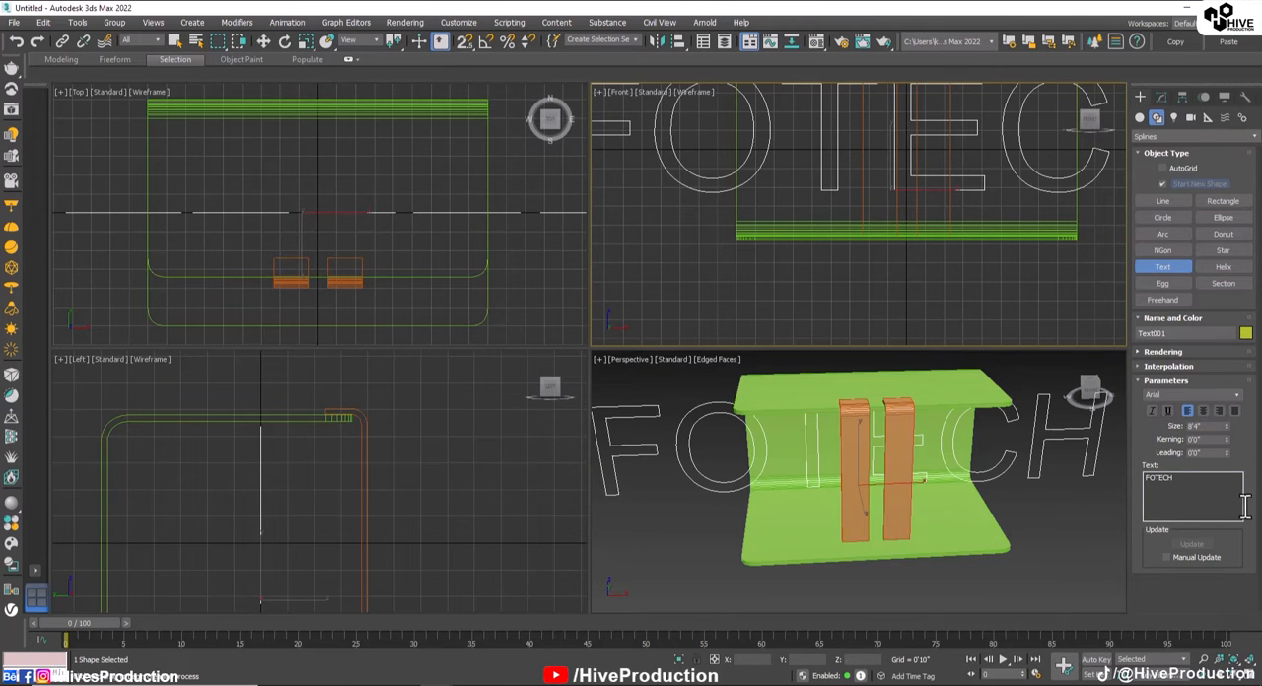
Step: Set the text's font to Arial Bold and reduce its size to 1'3"
left_click(1239, 409)
left_click(1175, 470)
middle_click_drag(938, 262, 903, 312)
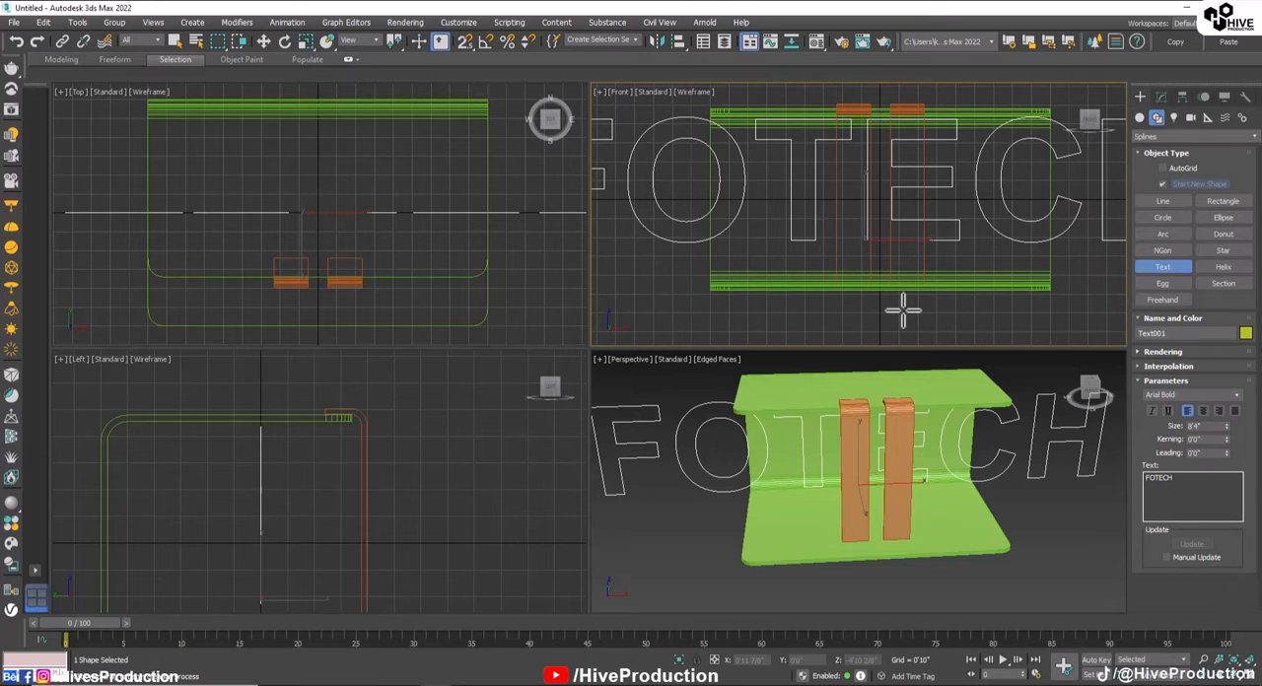
scroll(893, 259, "down", 5)
scroll(882, 216, "up", 3)
left_click_drag(1227, 428, 1228, 483)
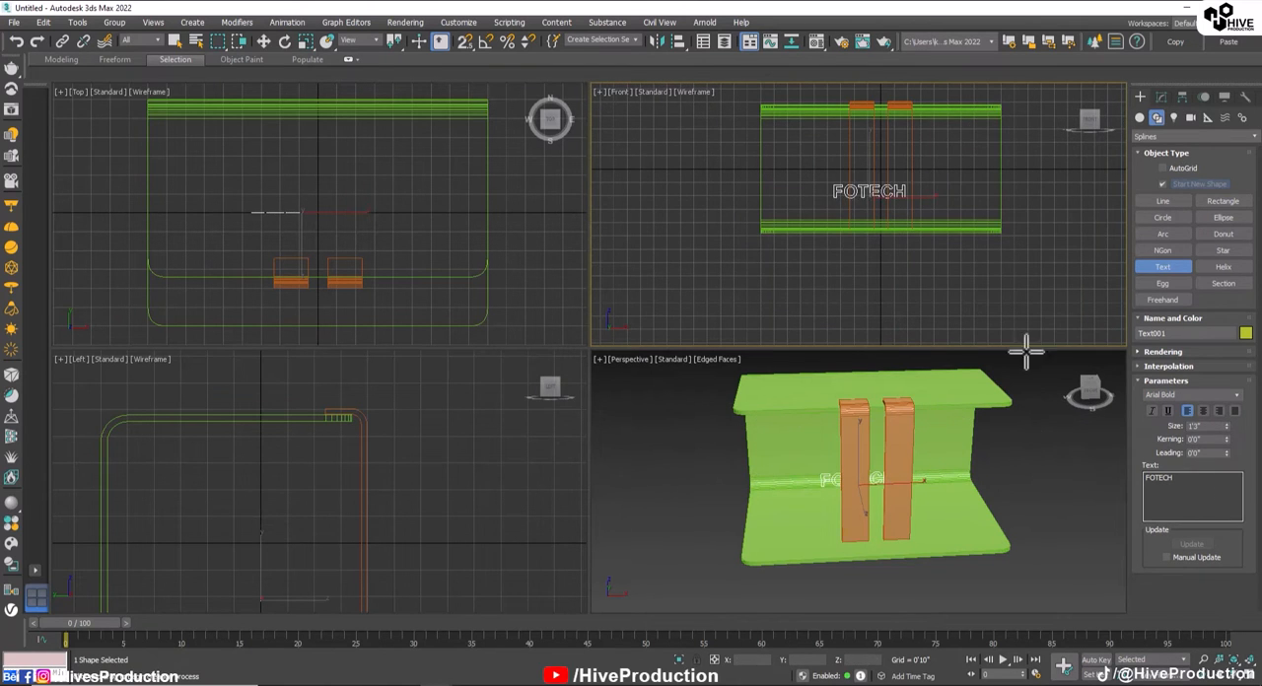
Step: In the Front view, move the text down and centre it just above the lower panel, at about Z -2'10"
scroll(878, 223, "up", 3)
middle_click_drag(877, 222, 847, 263)
key("e")
key("w")
left_click_drag(860, 193, 871, 231)
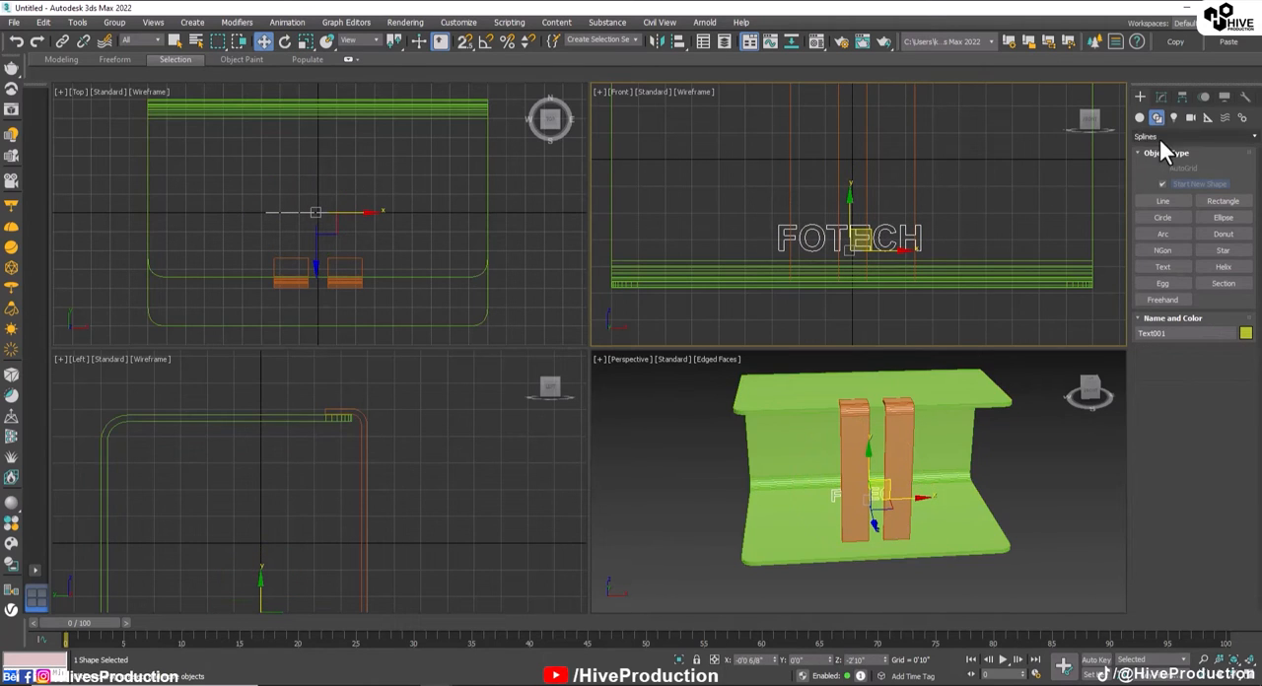
Step: Apply an Extrude modifier to the FOTECH text with an amount of 0'0 4/8"
left_click(1162, 99)
key("e")
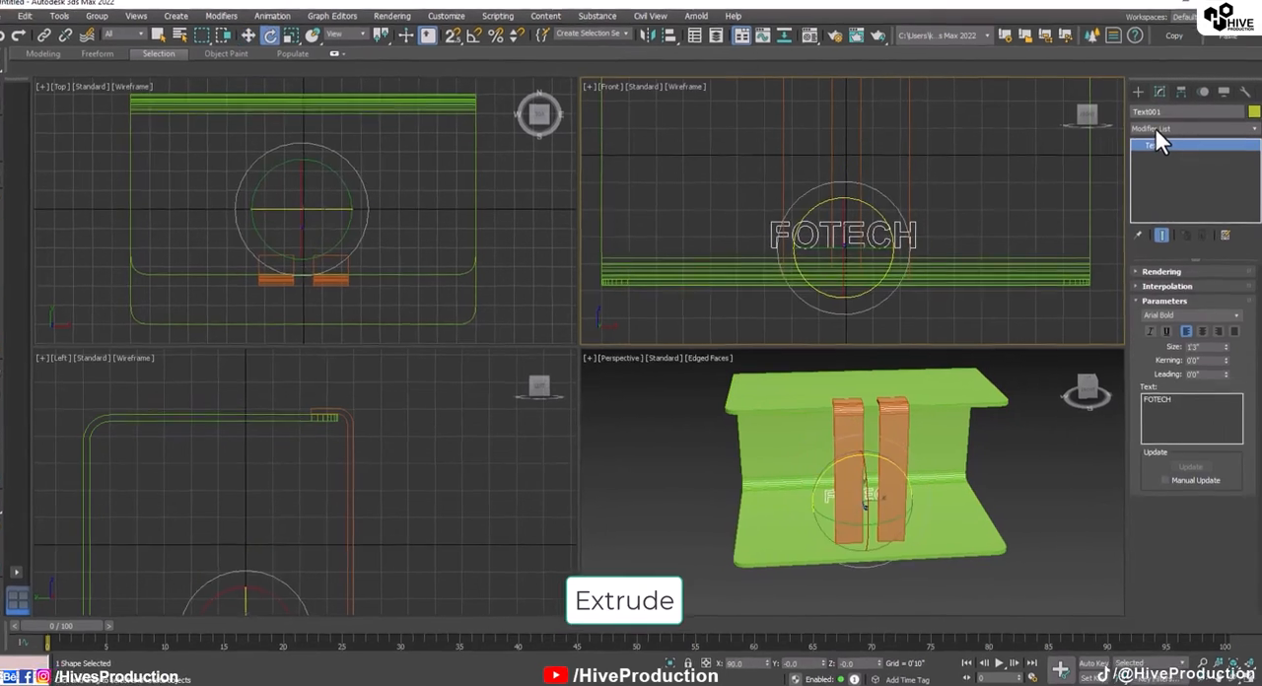
left_click(1161, 133)
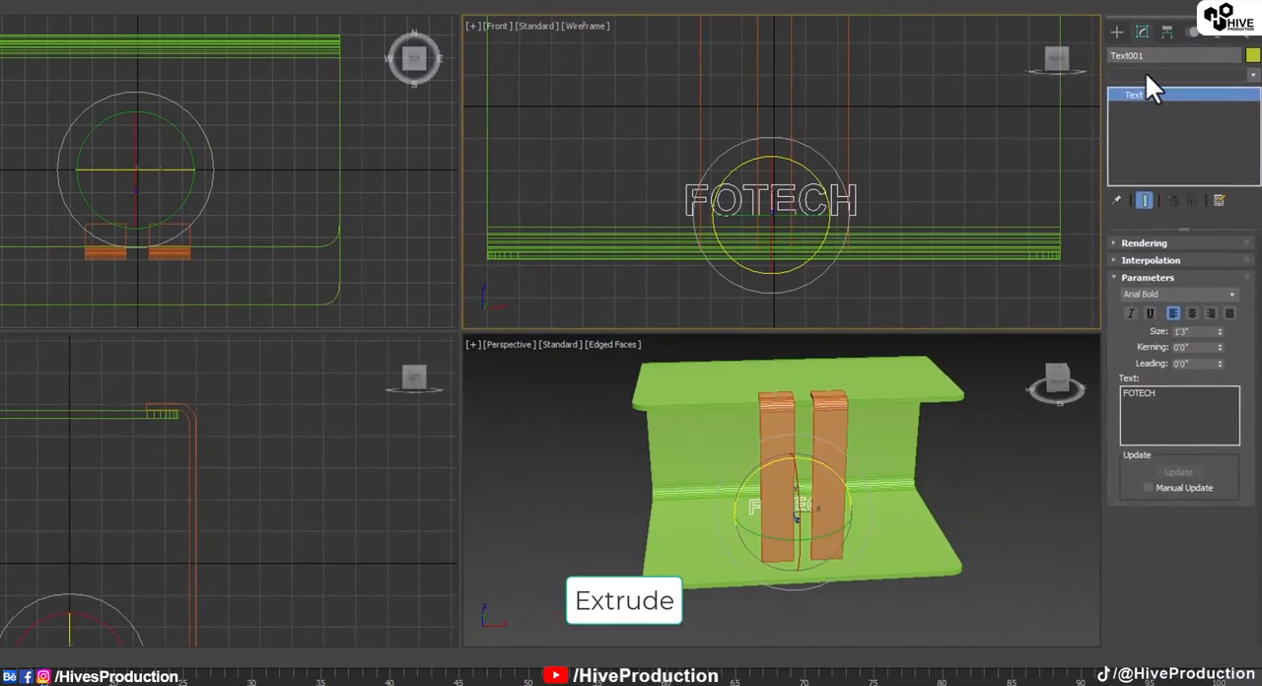
left_click(1144, 71)
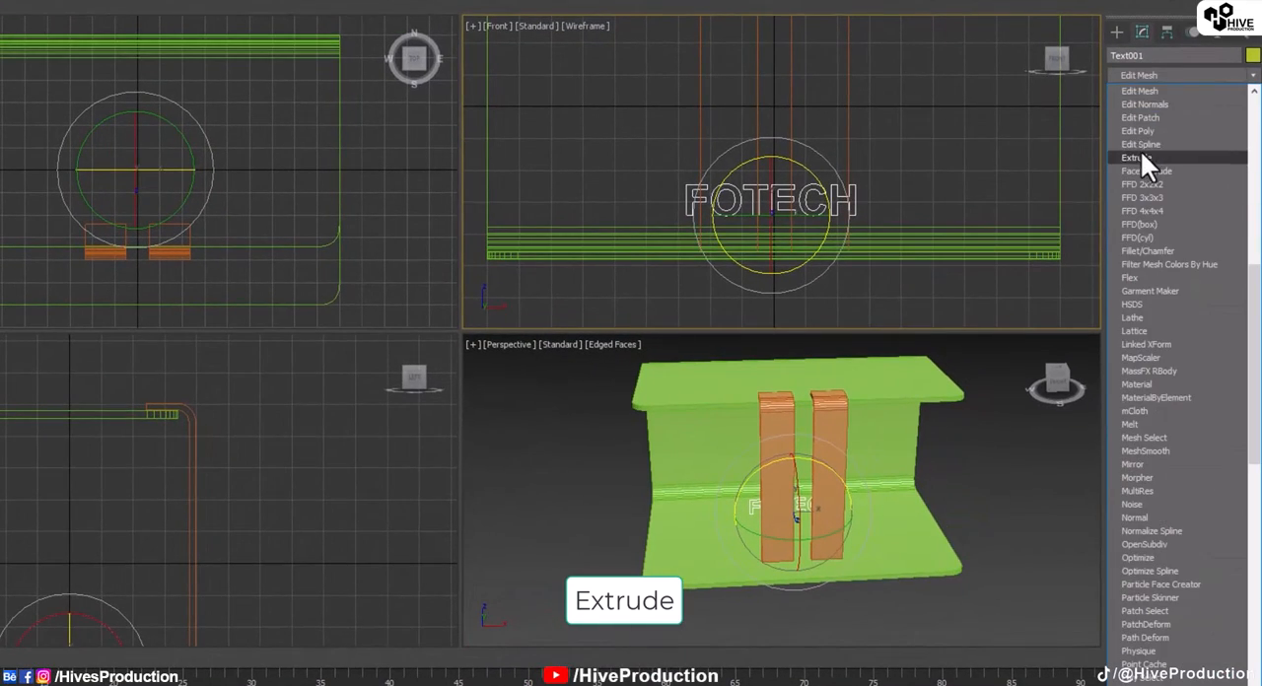
left_click(1141, 152)
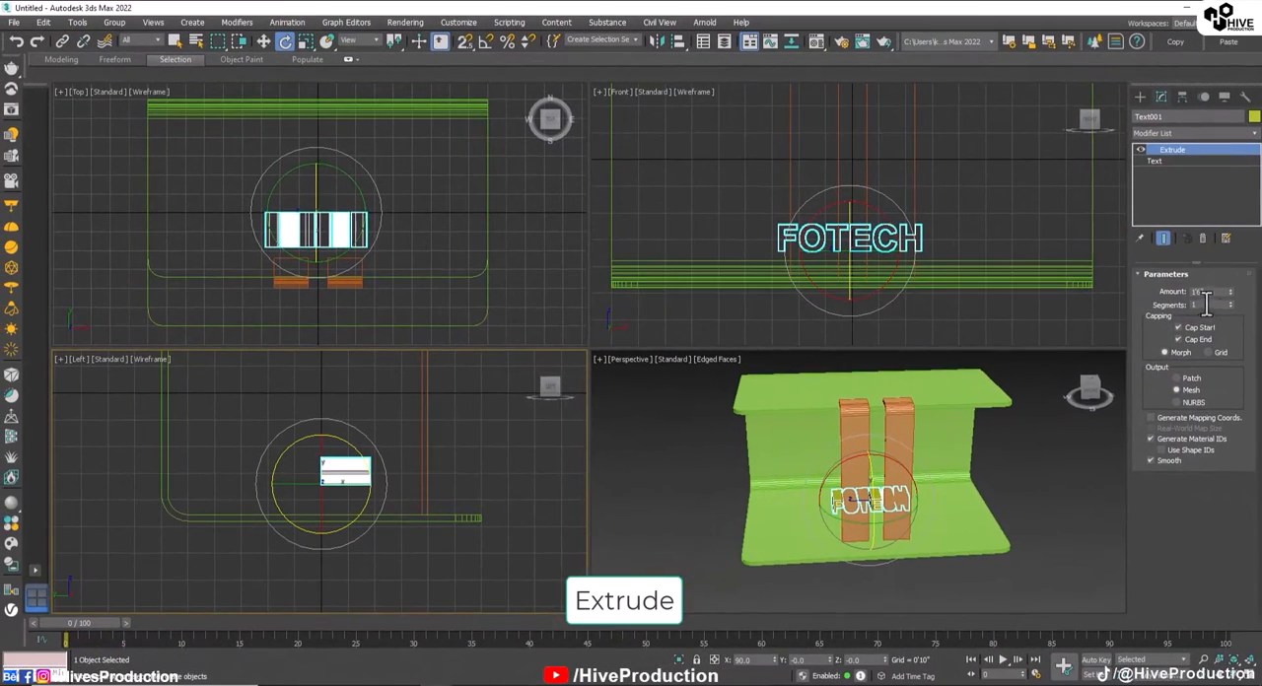
right_click(1228, 287)
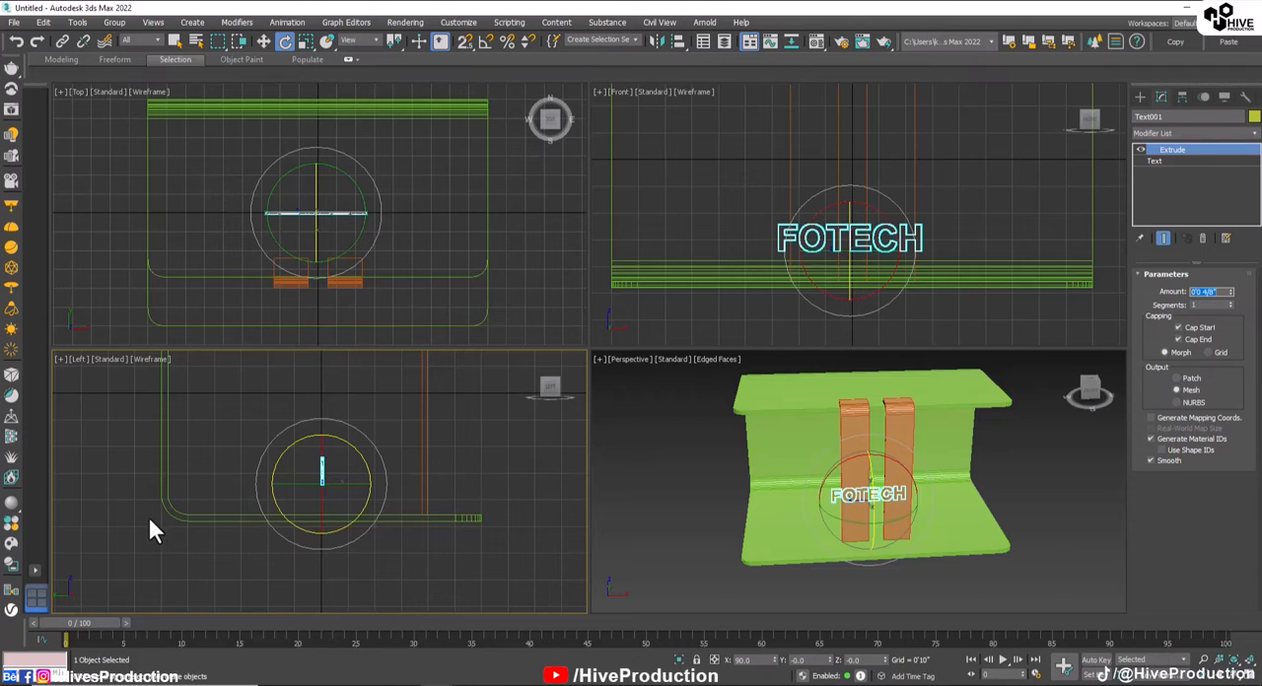
Step: Try to move the text in the Left view out past the strips toward the lower panel's free edge
key("w")
left_click(351, 480)
left_click_drag(323, 476, 578, 489)
left_click(515, 481)
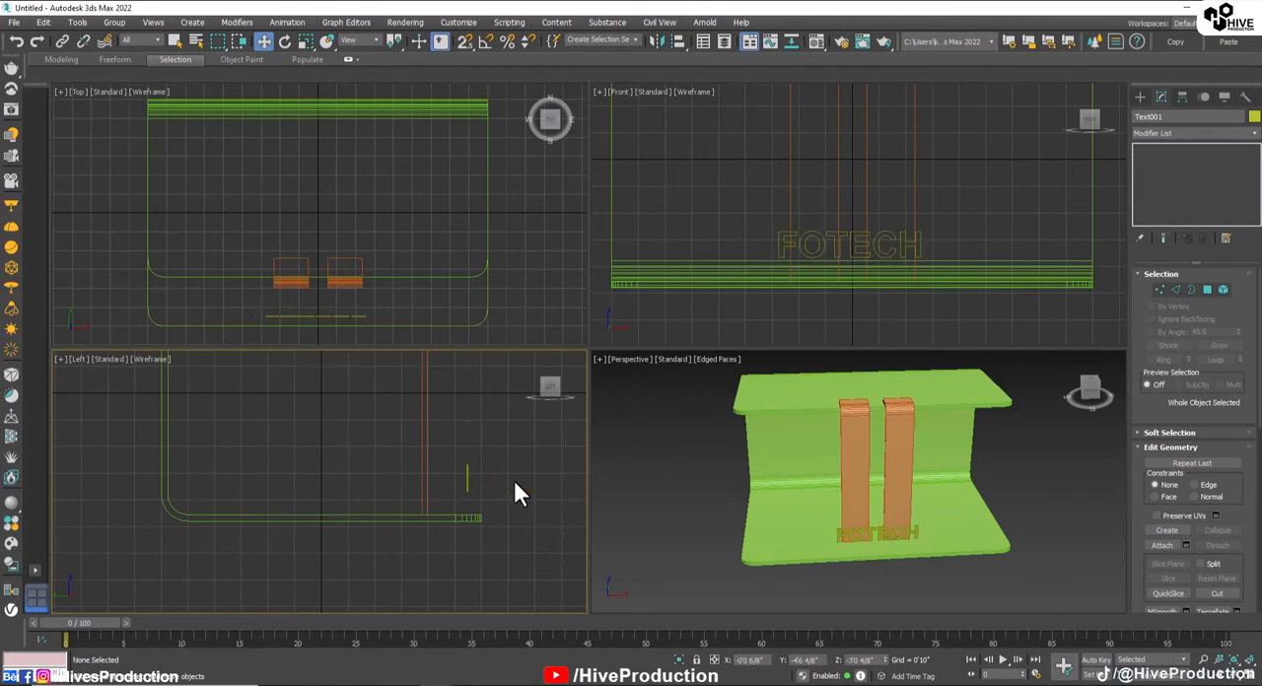
Step: Undo the text's move and its conversion to editable poly, going back to the Extrude modifier
key("ctrl+z")
key("ctrl+z")
key("ctrl+z")
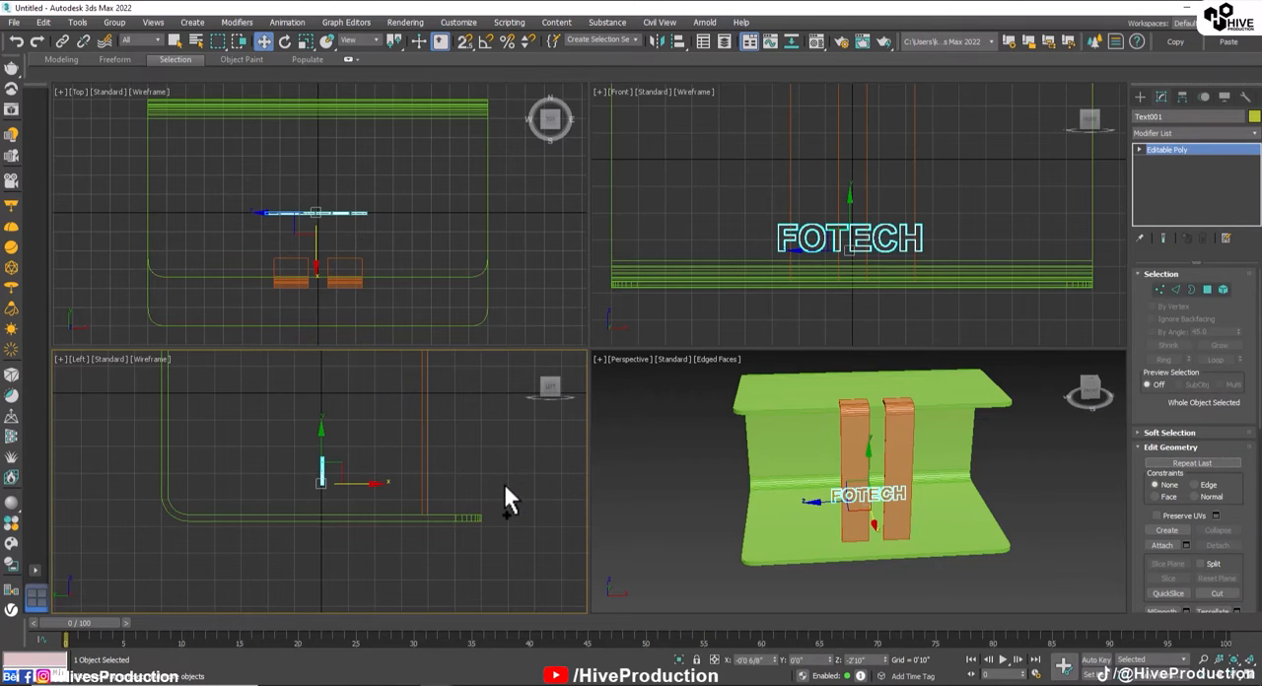
key("ctrl+z")
left_click(345, 212)
key("ctrl+z")
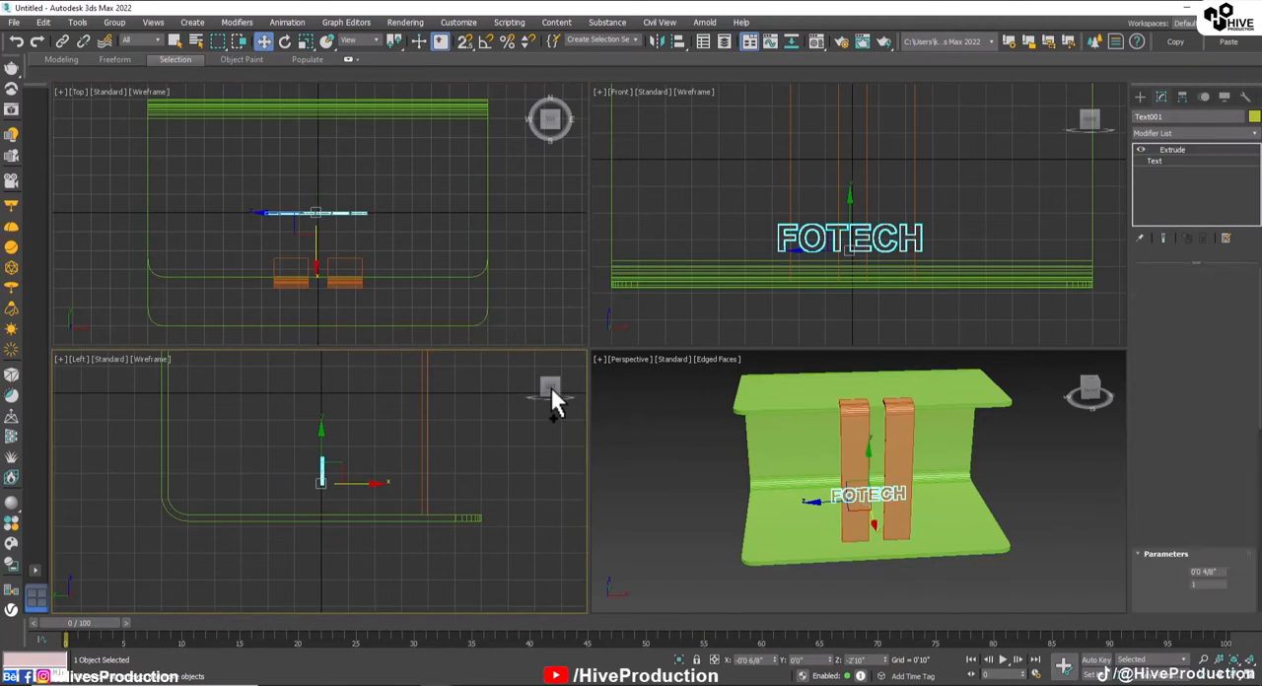
Step: Set the text's extrusion amount to 0'4"
double_click(1197, 292)
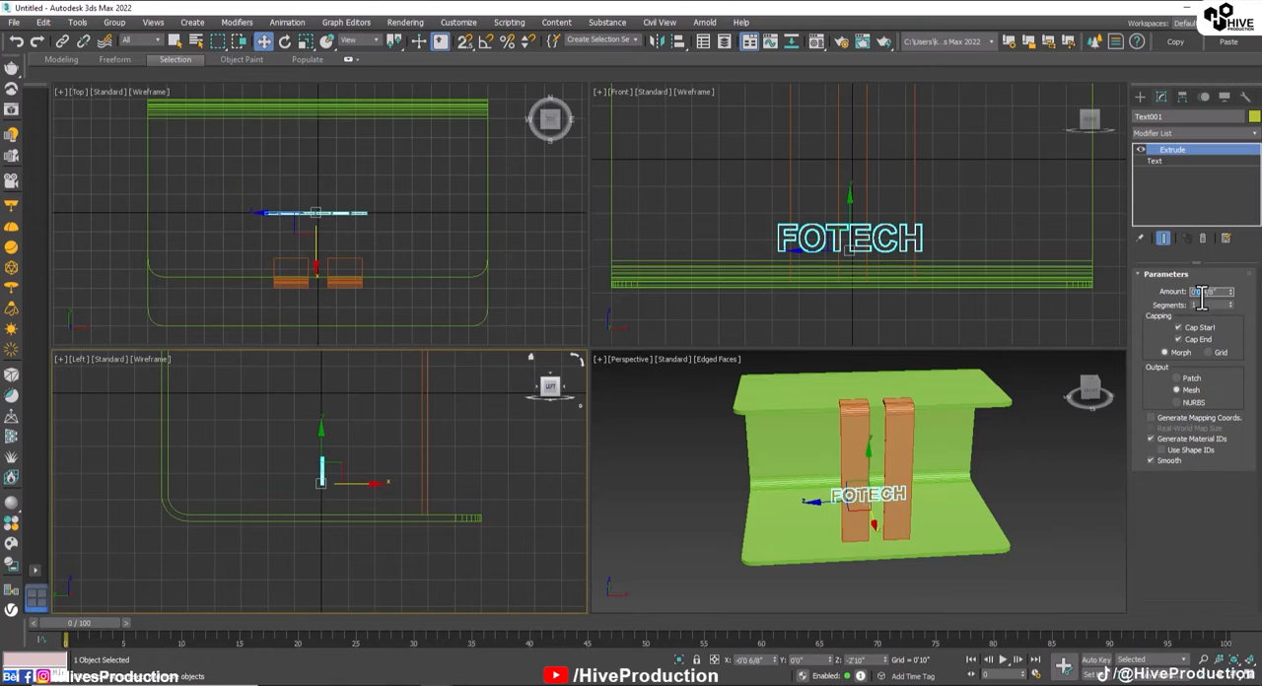
type("4")
key("Return")
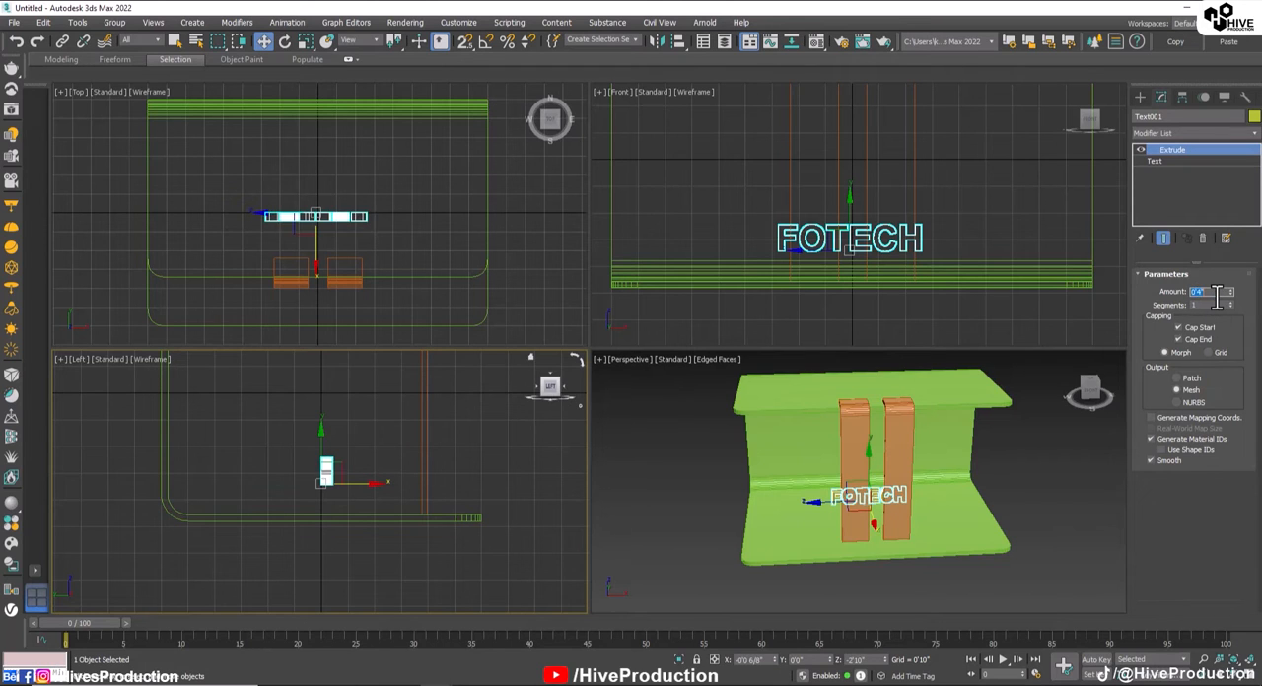
Step: Scale the text thinner along its depth and move it in the Top view in front of the strips, to about Y -4'3"
scroll(341, 488, "up", 5)
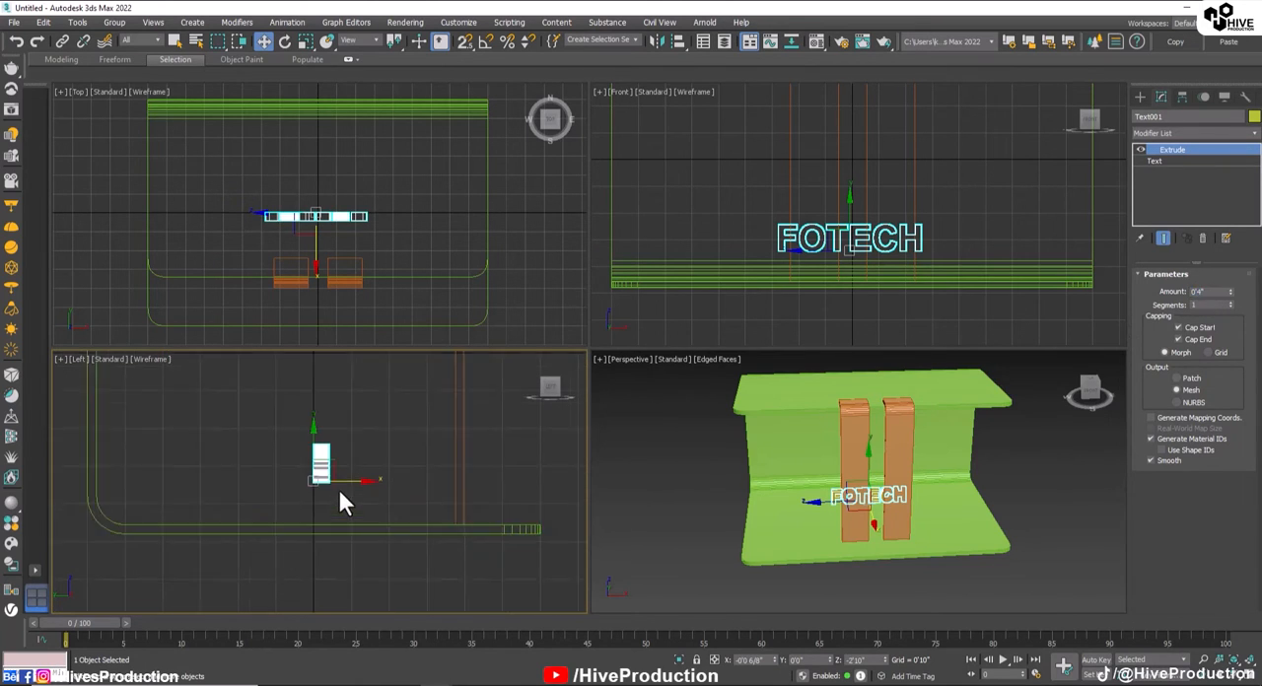
key("r")
left_click_drag(282, 484, 229, 493)
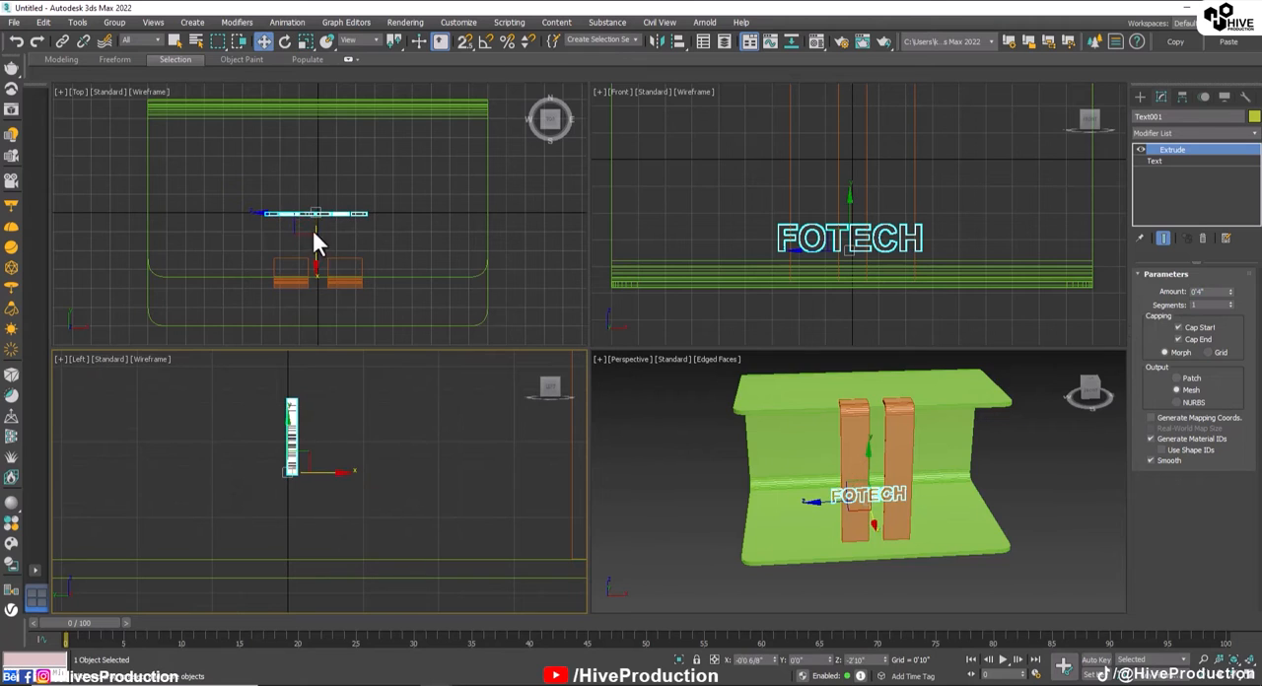
key("w")
left_click_drag(315, 182, 338, 276)
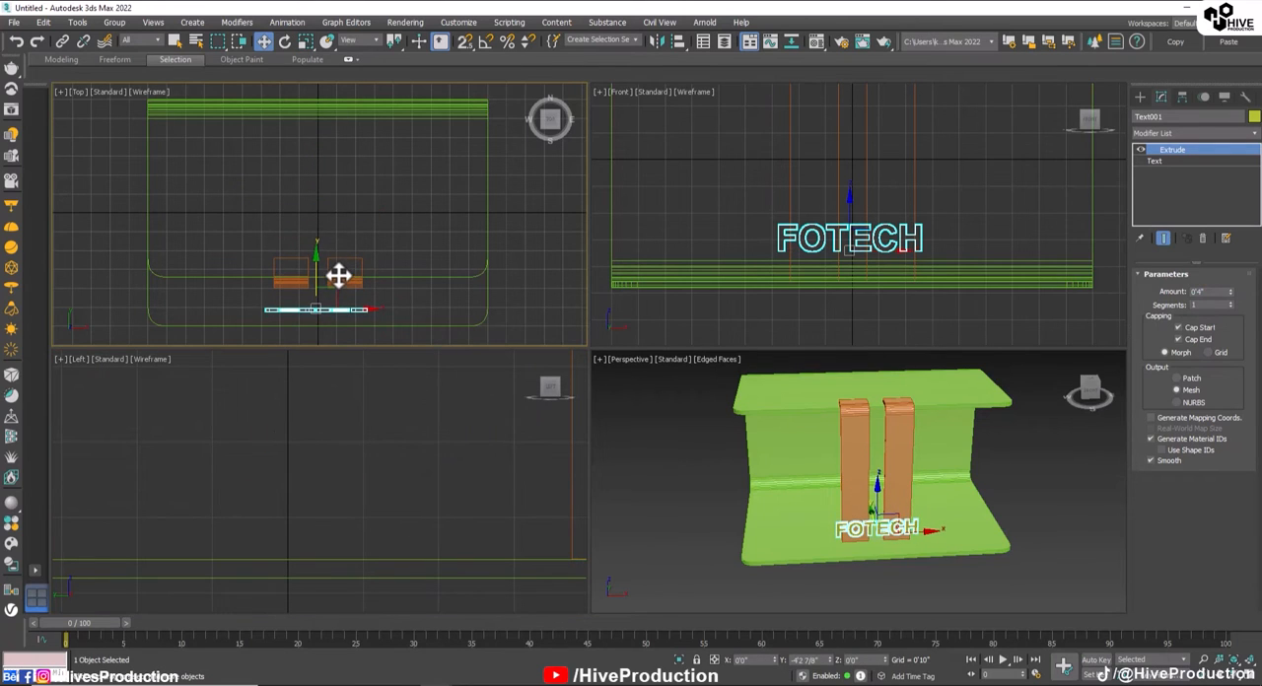
Step: Draw a box in the Top view between the strips and the text, about 3'10 7/8" wide, 0'7" long and 0'5 5/8" high
left_click(1140, 96)
left_click(1158, 184)
key("alt+w")
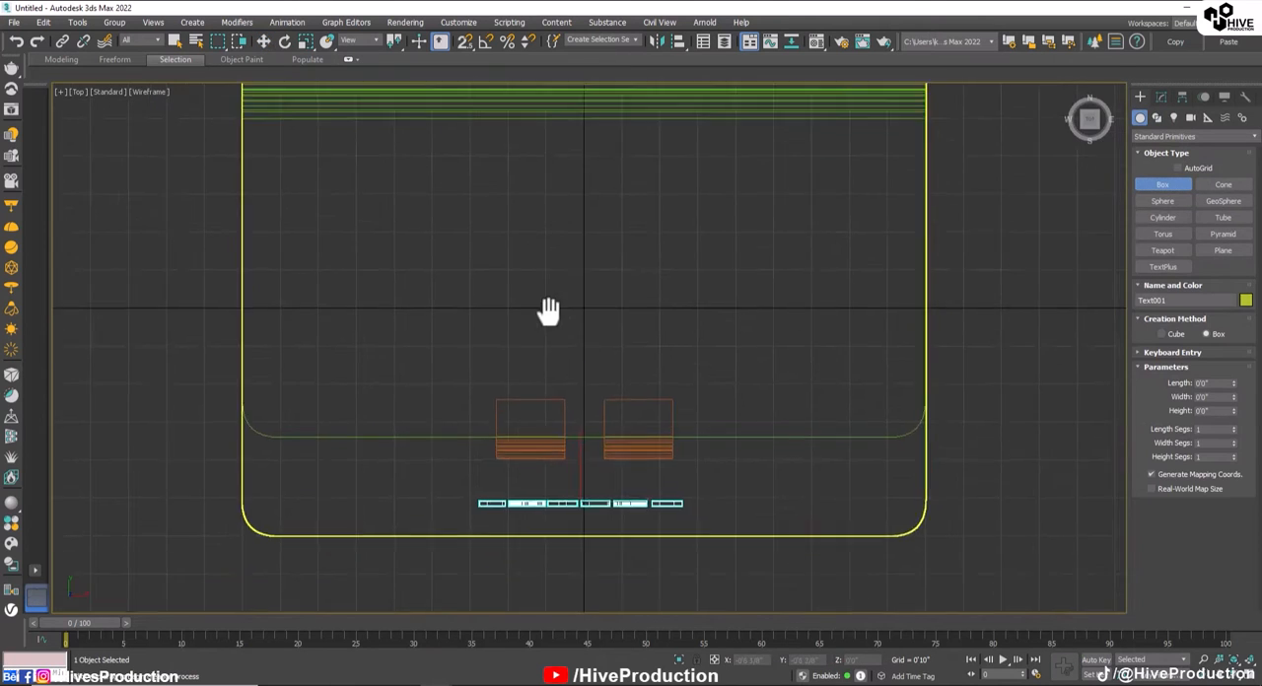
scroll(592, 345, "up", 4)
mouse_move(699, 487)
middle_mouse_down()
mouse_move(710, 448)
mouse_move(690, 310)
middle_mouse_up()
mouse_move(750, 394)
left_mouse_down()
mouse_move(677, 459)
mouse_move(387, 465)
mouse_move(393, 448)
left_mouse_up()
left_click(397, 407)
key("w")
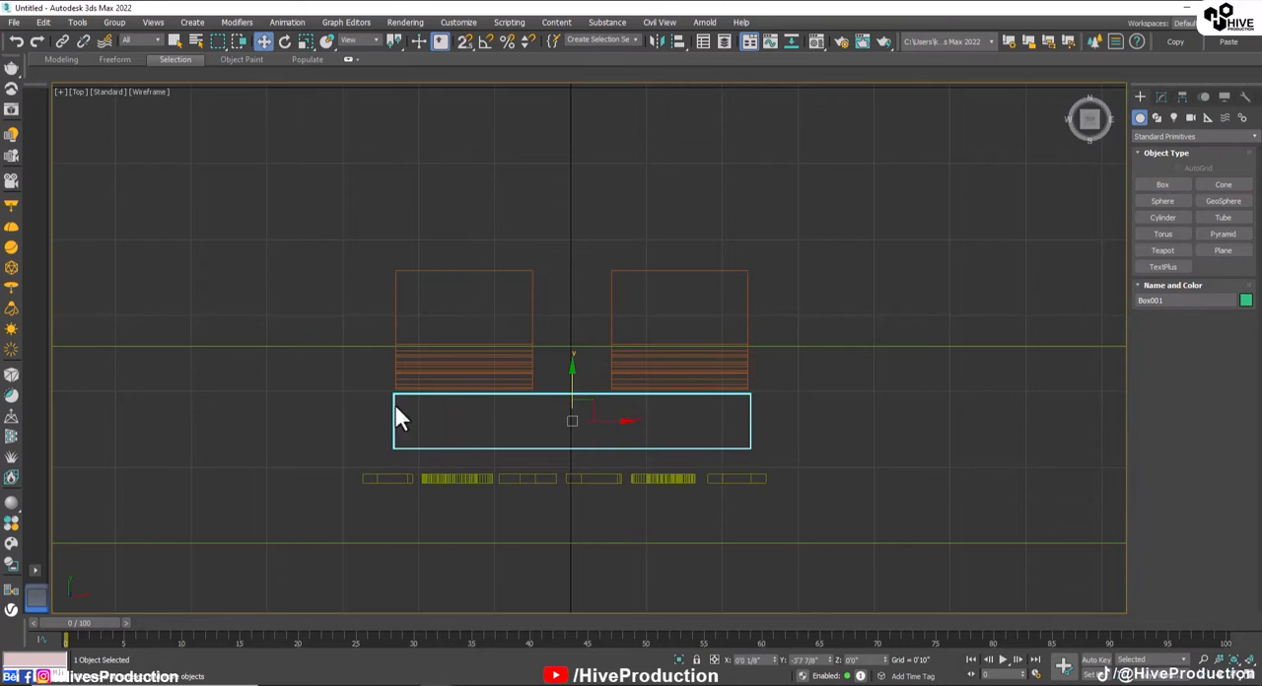
Step: Set the new box's height to 1'0"
key("alt+w")
right_click(876, 233)
key("alt+w")
left_click(1161, 96)
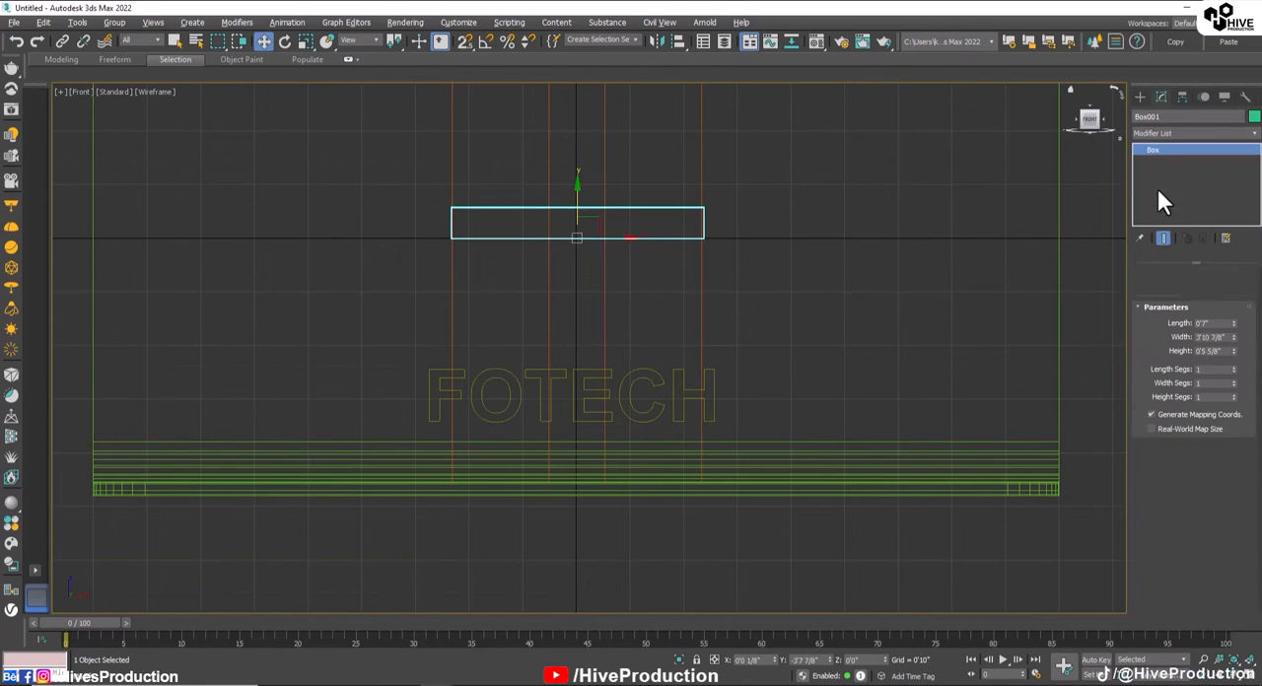
left_click(645, 296)
left_click(591, 197)
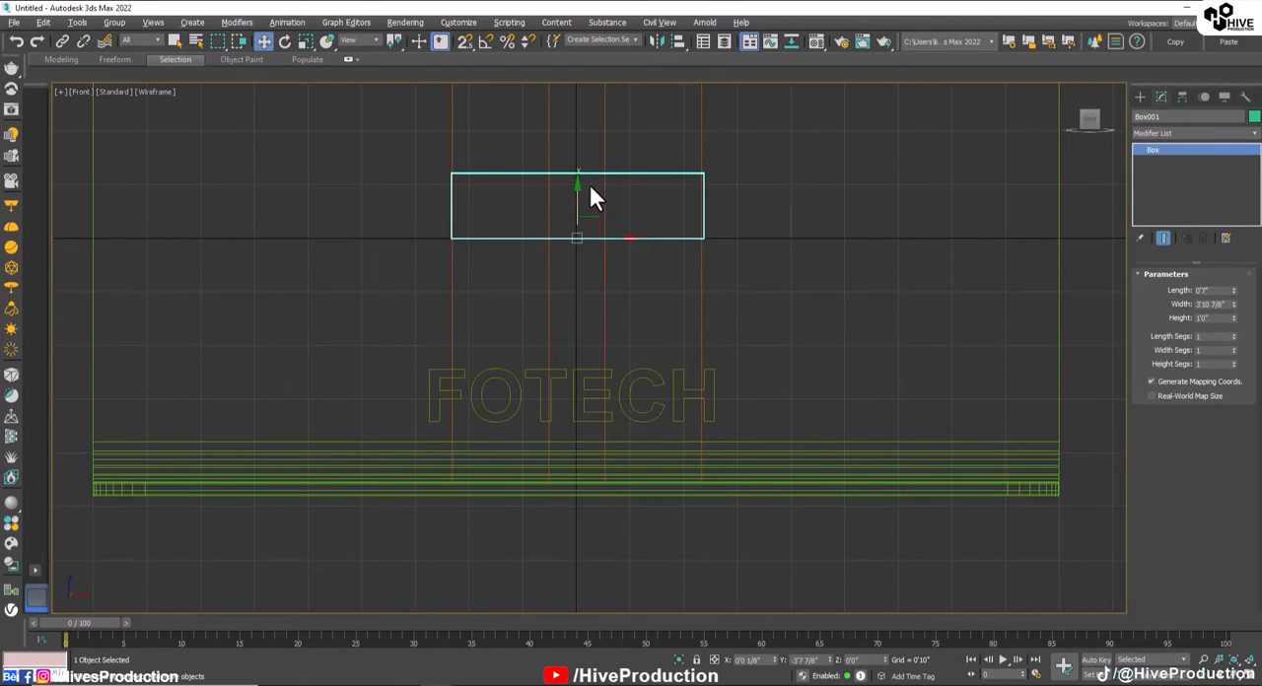
Step: Move the box down onto the lower panel and, in the Left view, outward until it sits beneath the text
left_click_drag(592, 197, 582, 422)
key("alt+w")
right_click(545, 382)
key("alt+w")
scroll(724, 473, "down", 8)
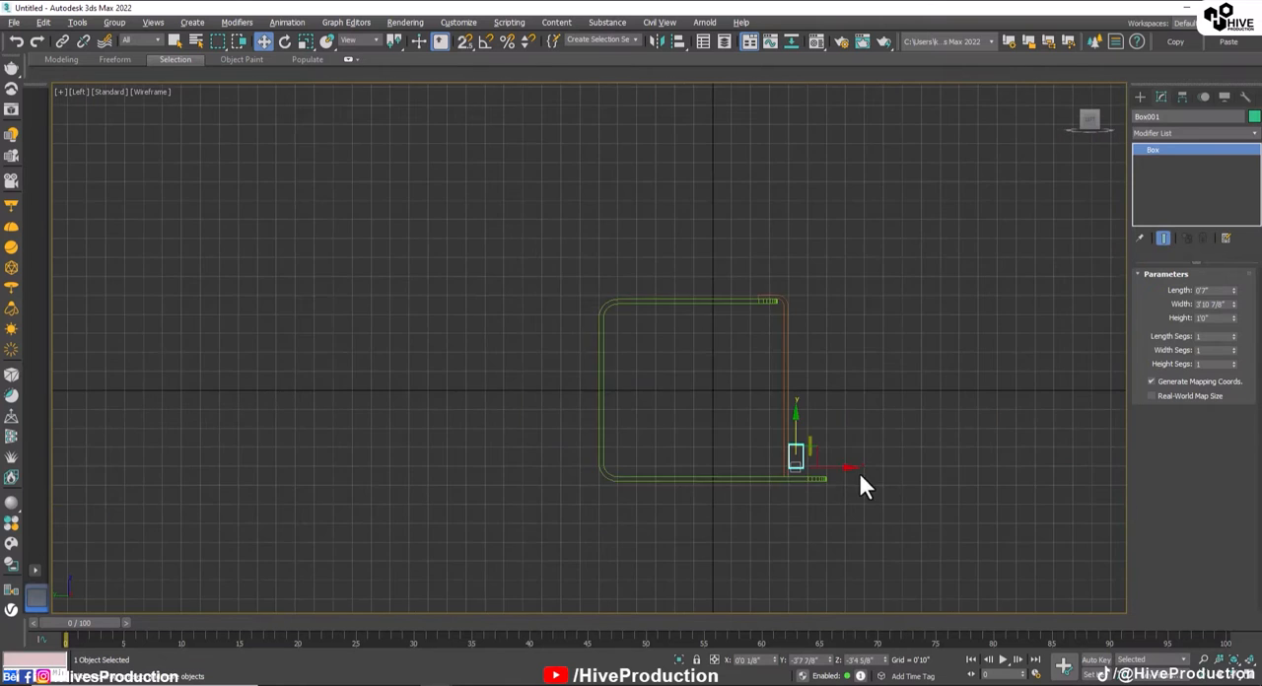
middle_click_drag(858, 473, 608, 443)
scroll(608, 442, "up", 5)
mouse_move(443, 425)
left_mouse_down()
mouse_move(463, 423)
mouse_move(457, 403)
mouse_move(448, 421)
left_mouse_up()
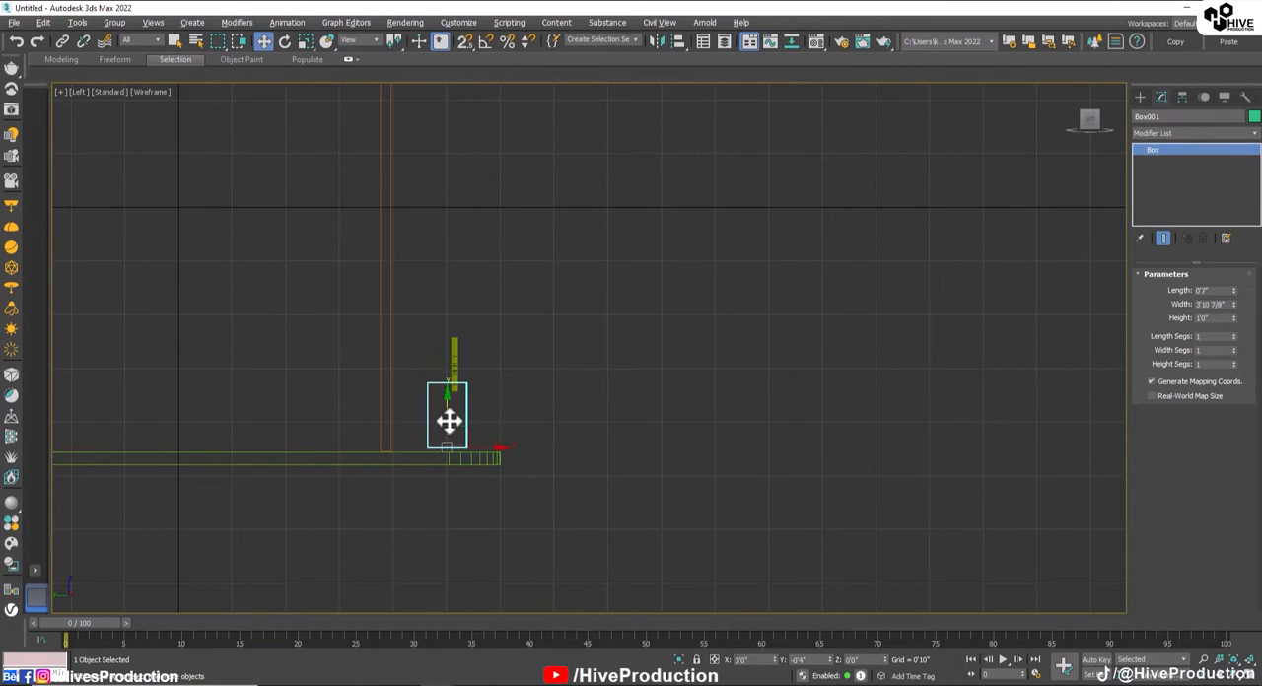
Step: Select the FOTECH text and position it in the Left view so it stands centred on top of the box
left_click(454, 353)
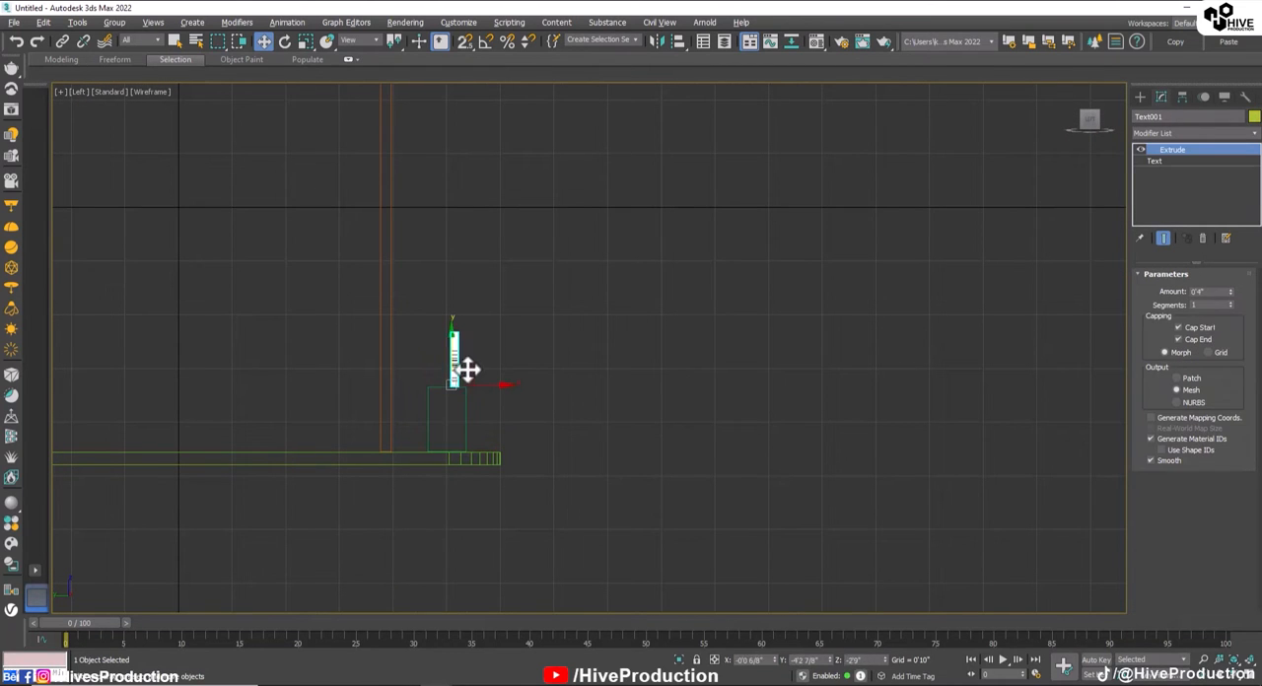
scroll(467, 369, "up", 6)
left_click_drag(397, 389, 362, 391)
left_click_drag(313, 351, 279, 366)
key("r")
key("w")
Step: Widen the box under the lettering to 4'10 1/8" so it extends past both ends of the text
key("alt+w")
left_click(680, 433)
key("alt+w")
left_click(622, 453)
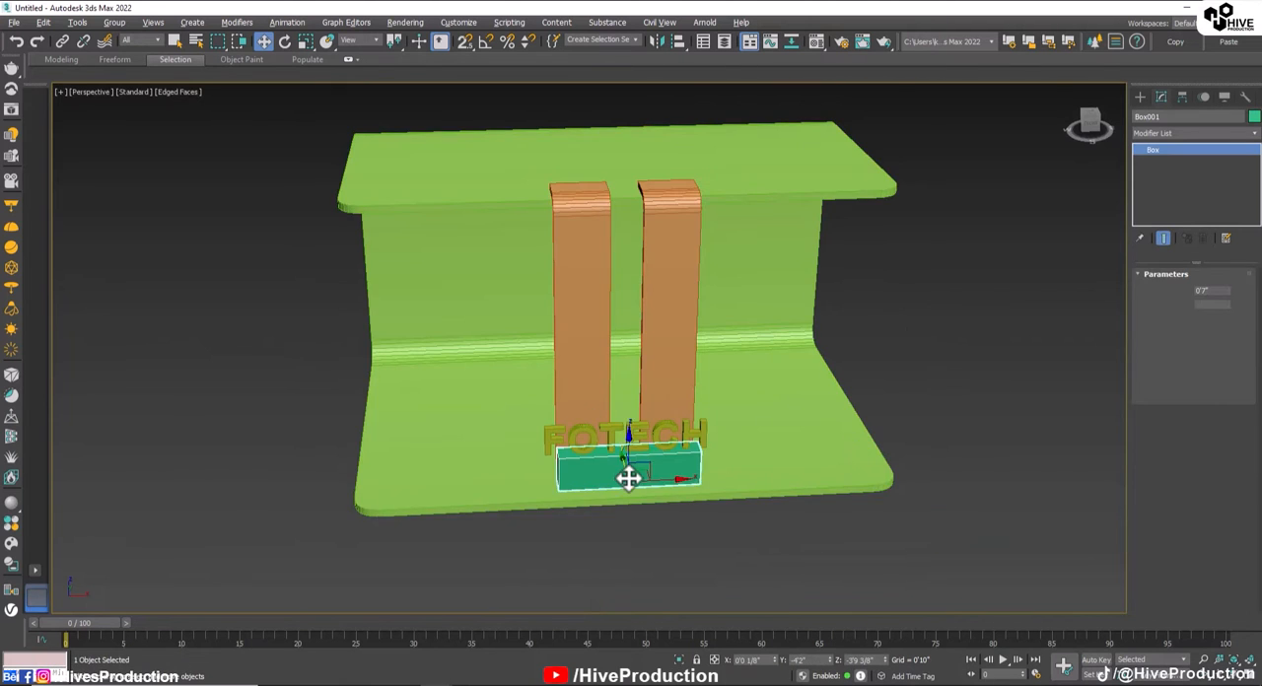
scroll(622, 462, "up", 6)
left_click_drag(1233, 305, 1234, 266)
scroll(557, 479, "down", 6)
left_click(557, 479)
middle_click_drag(557, 480, 528, 425, "alt")
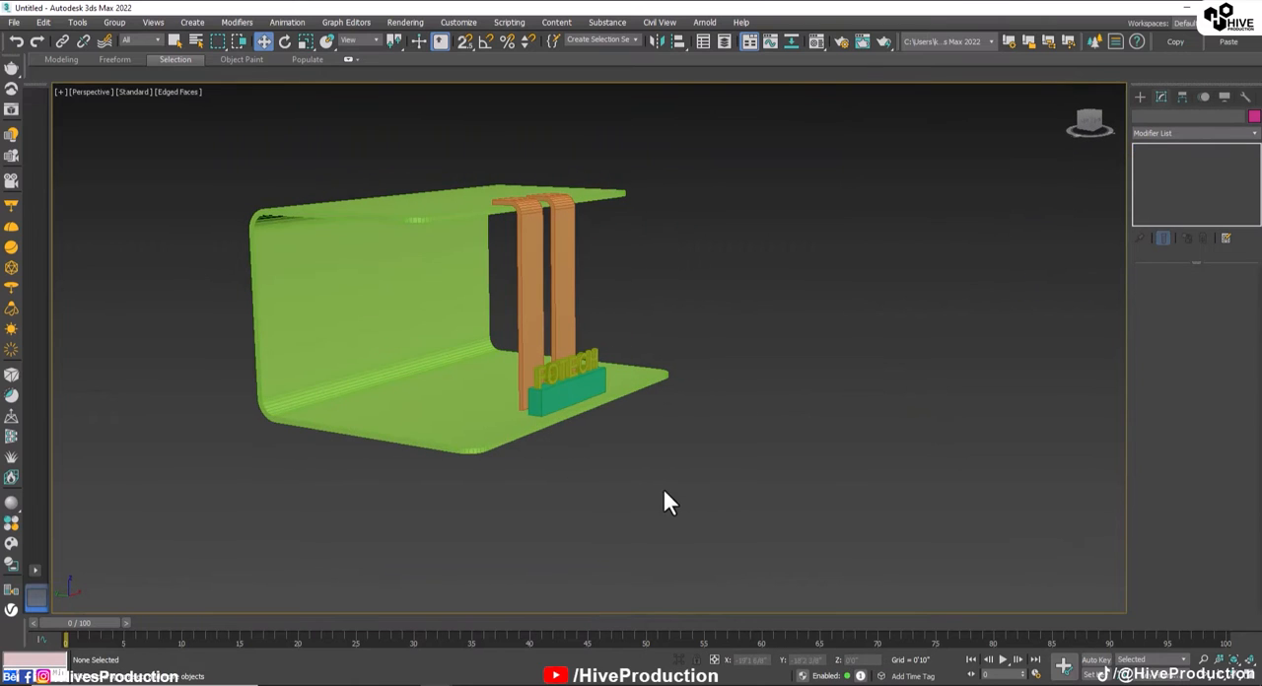
Step: Draw a thin box in the Front view between the panels, about 8'7 1/8" wide, 4'3 1/8" long and 0'0 4/8" high
left_click(581, 404)
key("f")
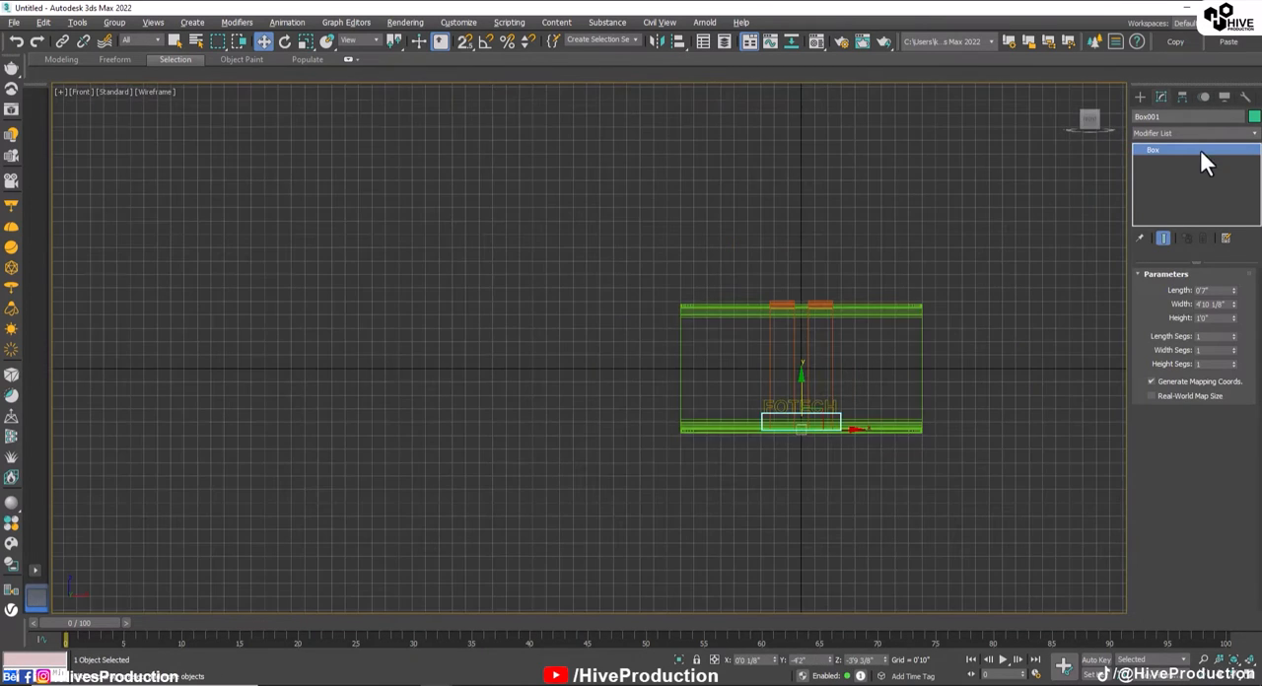
left_click(1140, 96)
scroll(818, 375, "up", 4)
middle_click_drag(760, 380, 431, 191)
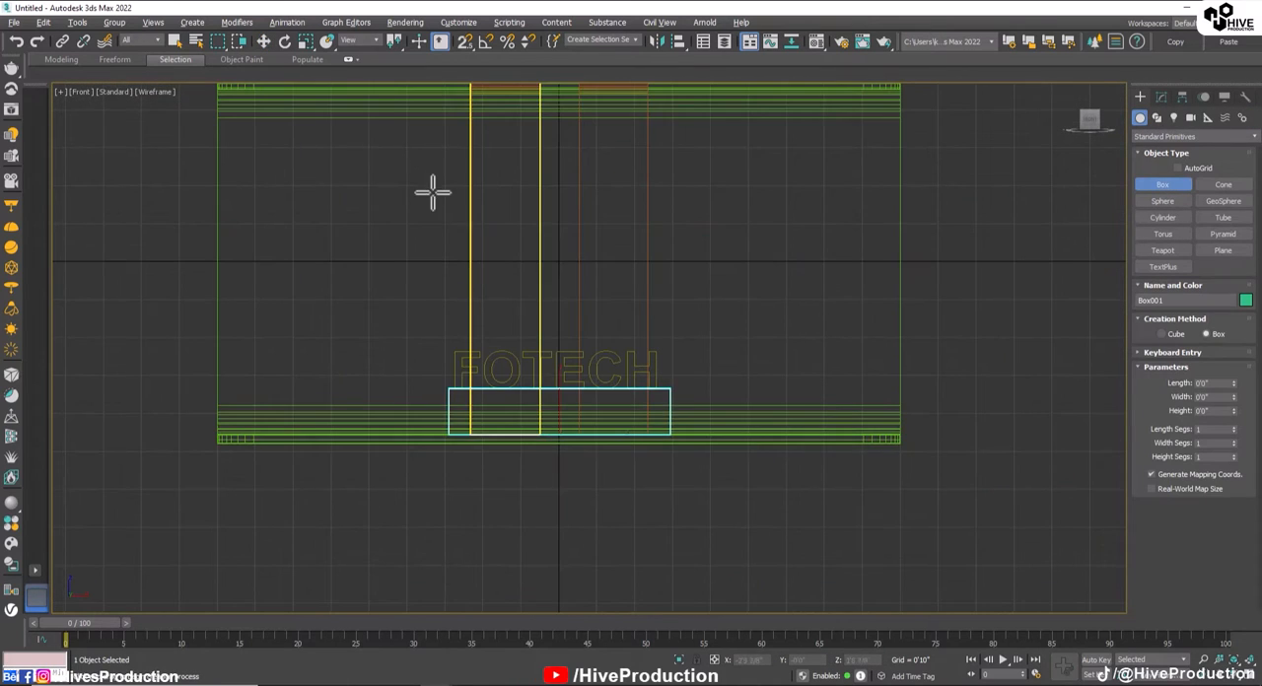
left_click_drag(381, 151, 788, 345)
Step: Set the thin box's width to 10'0" and its length to 6'0"
double_click(1207, 396)
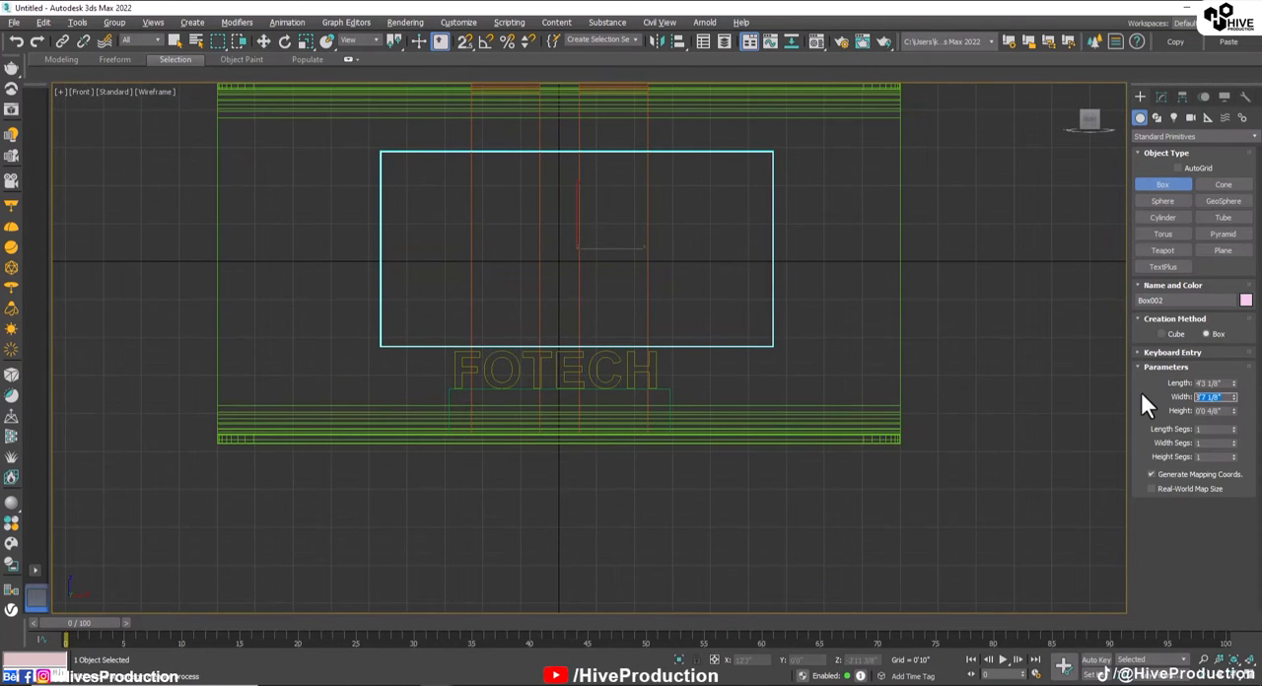
type("10")
key("Return")
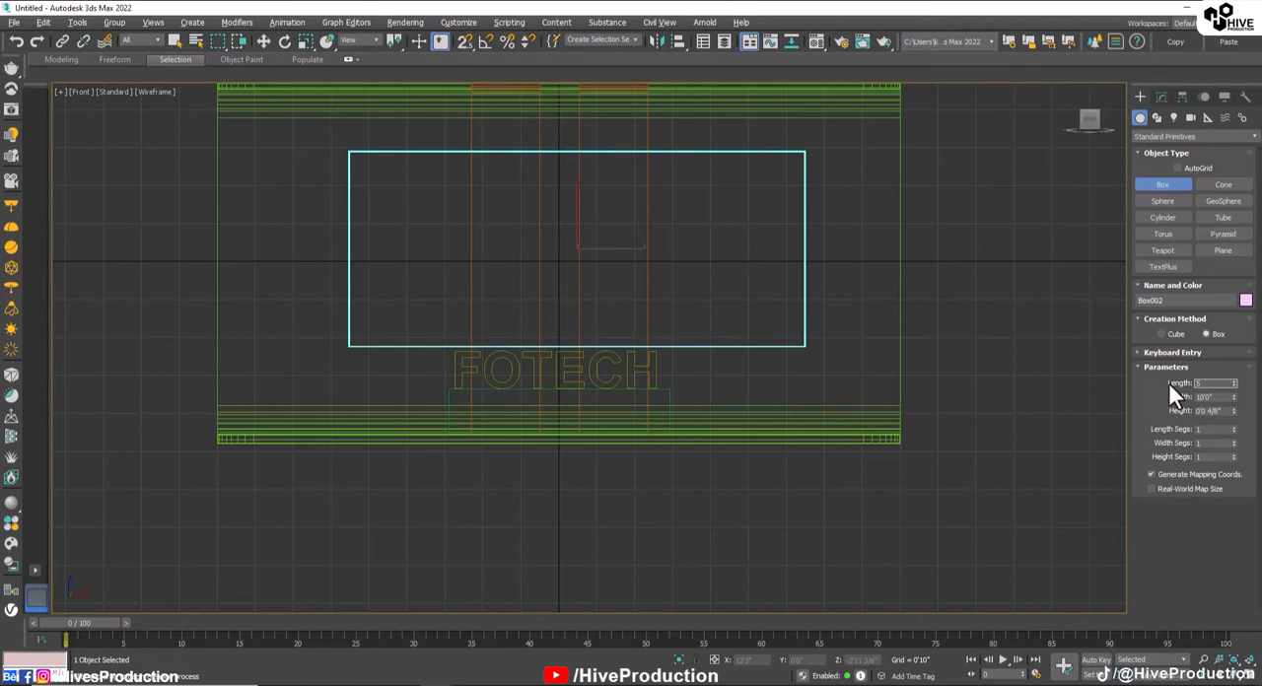
type("6")
key("Return")
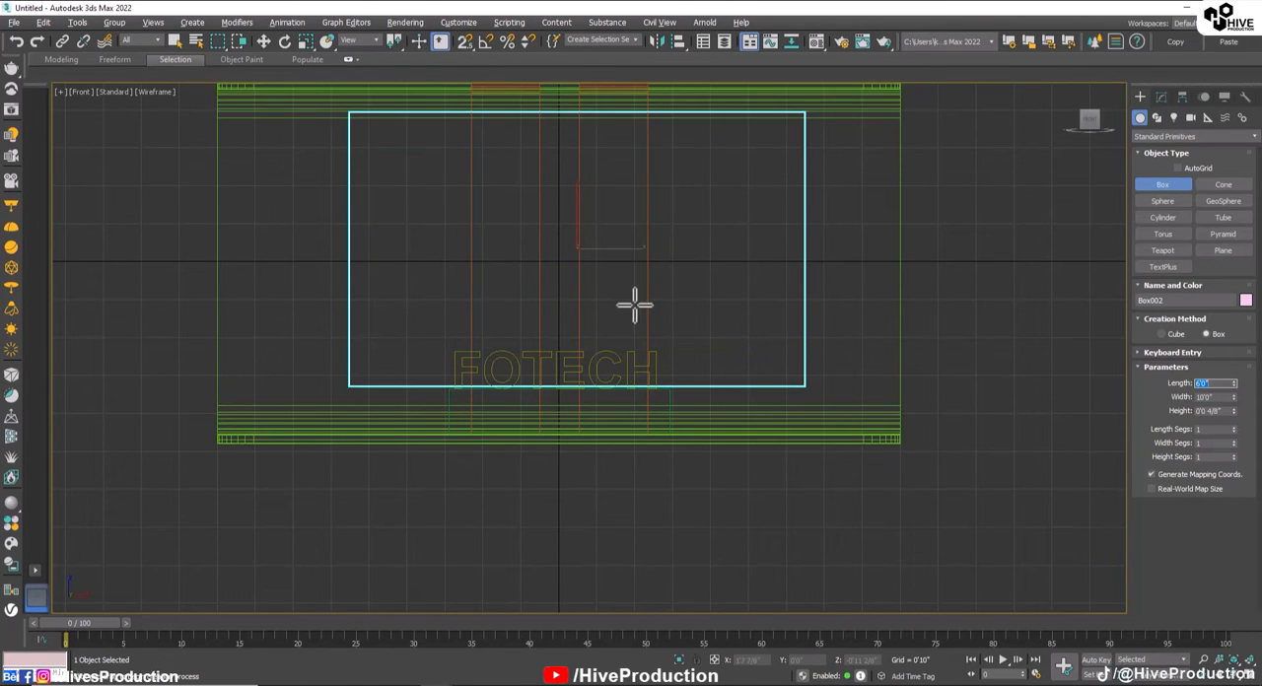
Step: Move the thin box back along Y in the Perspective view to the inside of the C-shape's rear wall
key("w")
scroll(695, 386, "down", 5)
key("alt+w")
middle_click(873, 507)
key("alt+w")
middle_click_drag(482, 364, 537, 361, "alt")
scroll(417, 338, "up", 6)
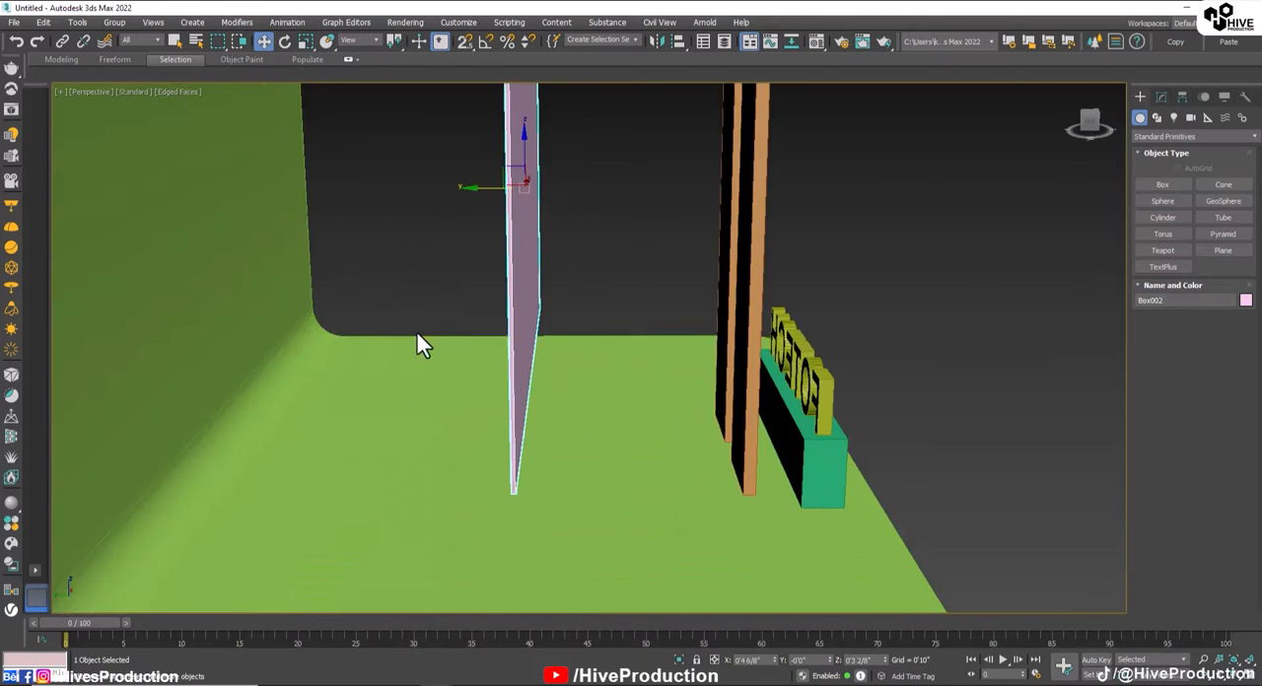
middle_click_drag(417, 338, 480, 440)
middle_click_drag(550, 296, 351, 304, "alt")
scroll(423, 355, "down", 6)
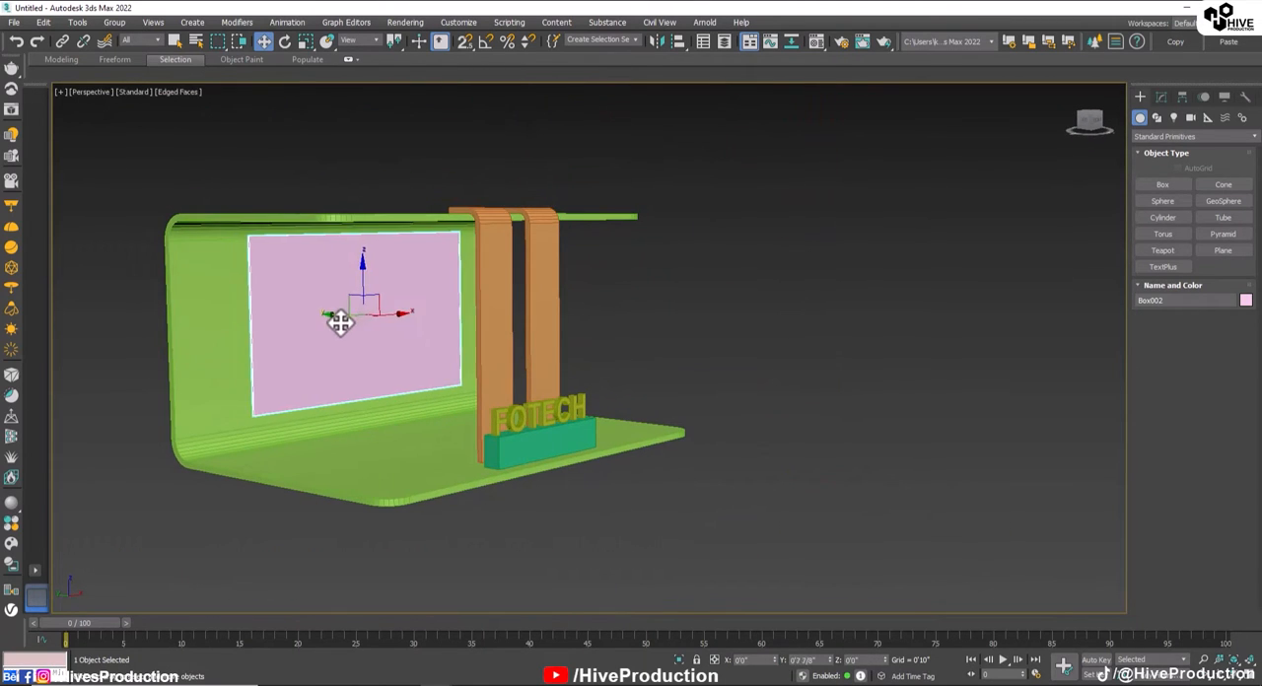
Step: Fine-adjust the thin box along Y near the rear wall, to about 4'9 1/8"
mouse_move(482, 426)
middle_mouse_down("alt")
mouse_move(415, 417)
mouse_move(417, 428)
mouse_move(506, 428)
middle_mouse_up("alt")
scroll(301, 336, "up", 8)
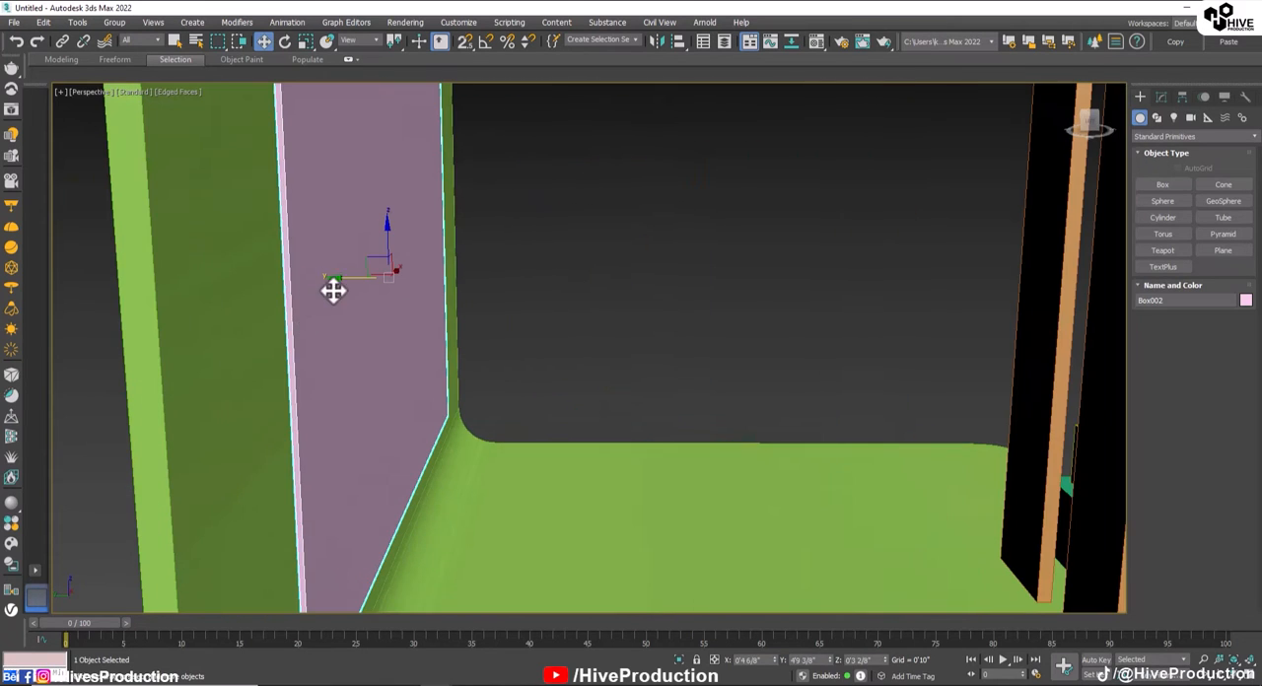
left_click_drag(341, 278, 343, 279)
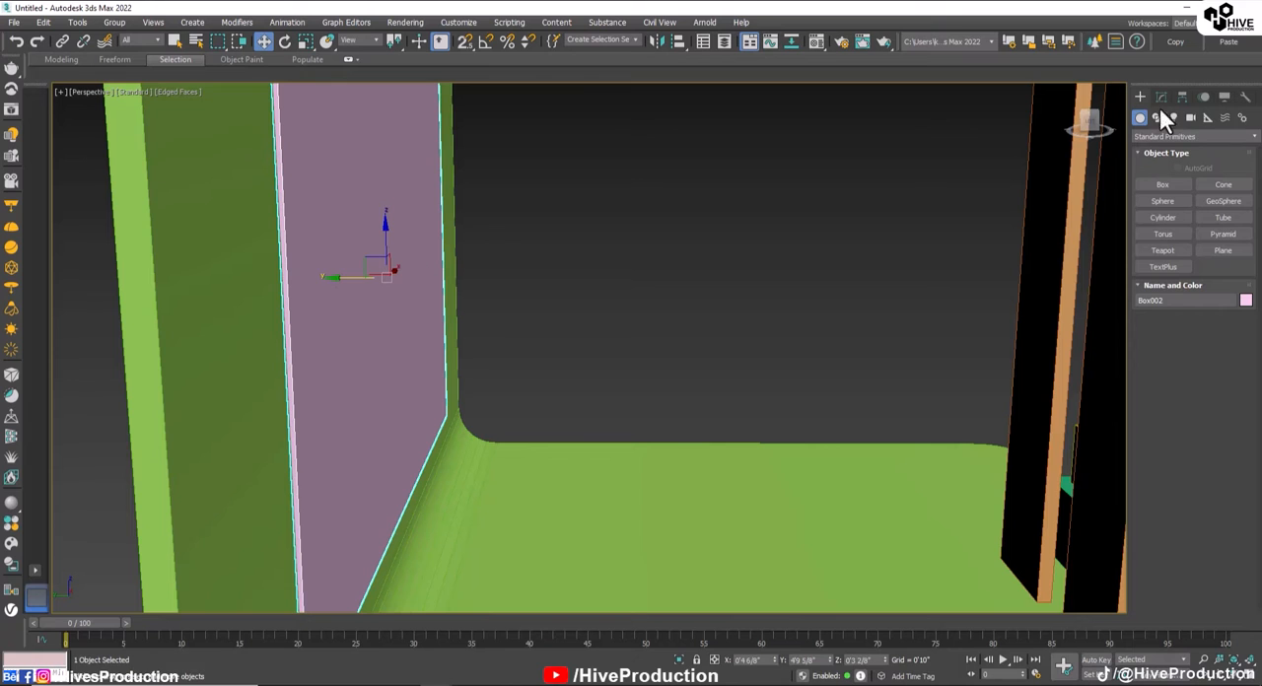
Step: Set the rear display panel's length to 5'0"
left_click(1161, 97)
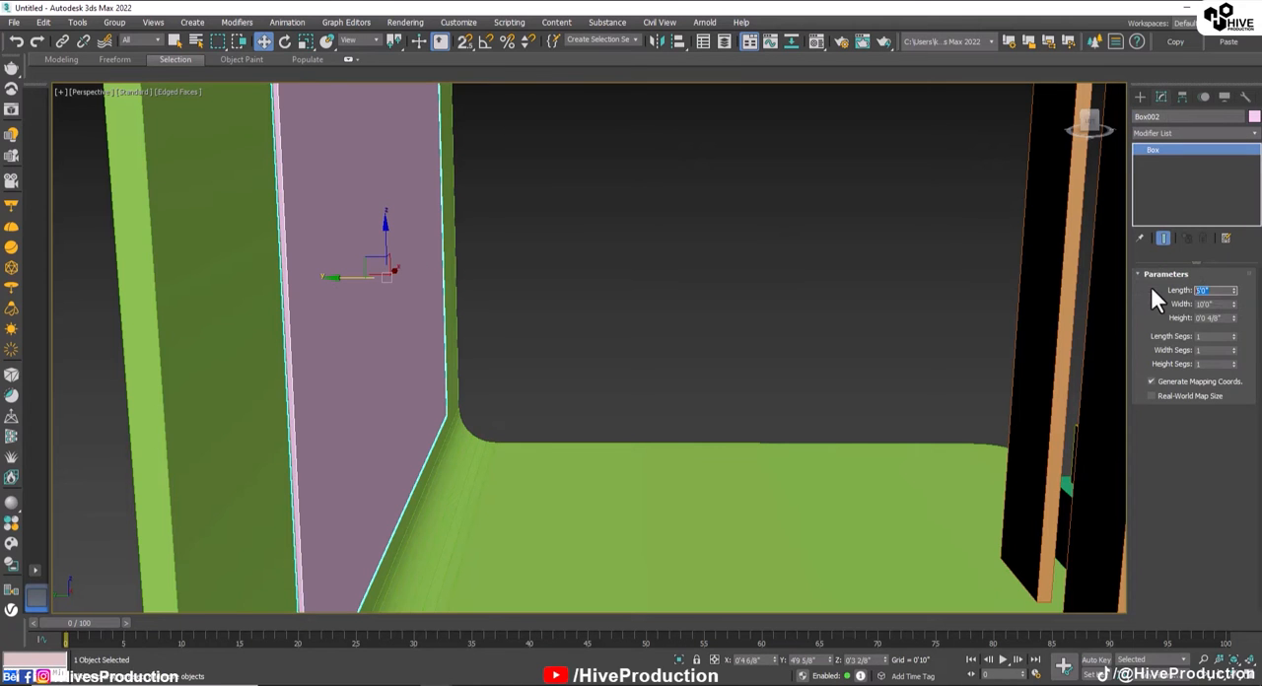
type("5")
key("Return")
Step: Centre the rear display panel on the wall by setting its X position to 0'0"
scroll(575, 451, "down", 6)
middle_click_drag(575, 451, 482, 449, "alt")
key("f")
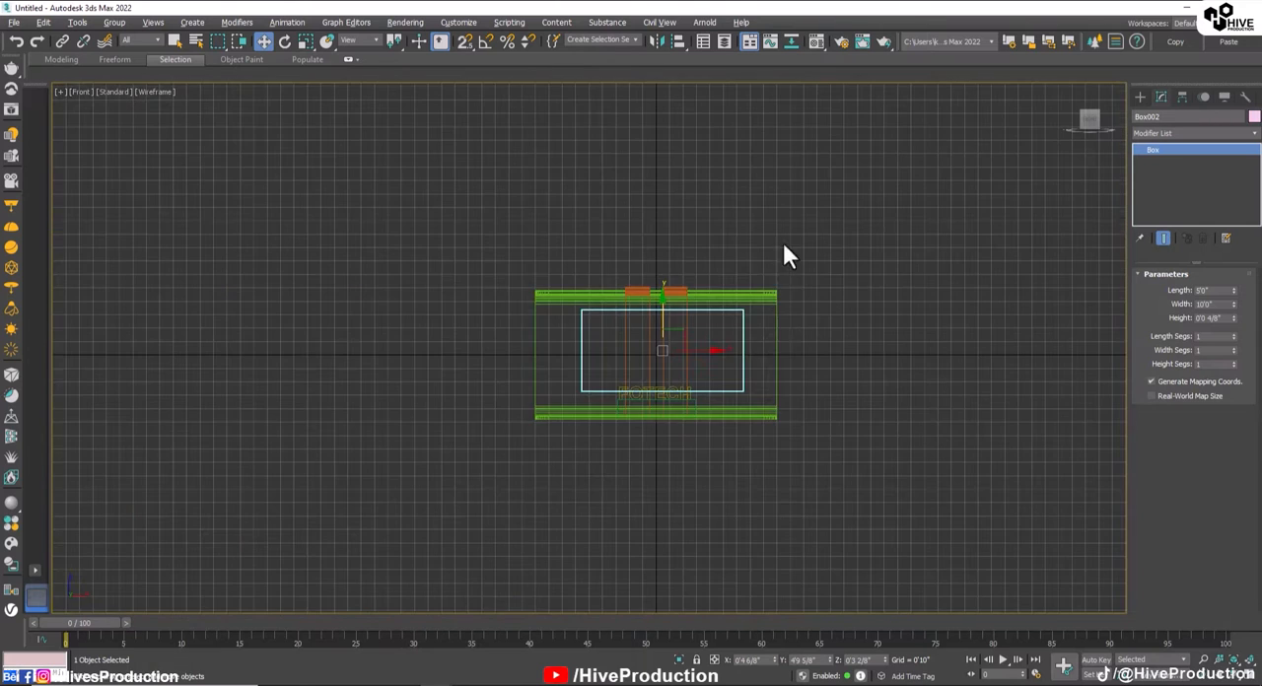
scroll(665, 354, "up", 6)
scroll(710, 496, "down", 4)
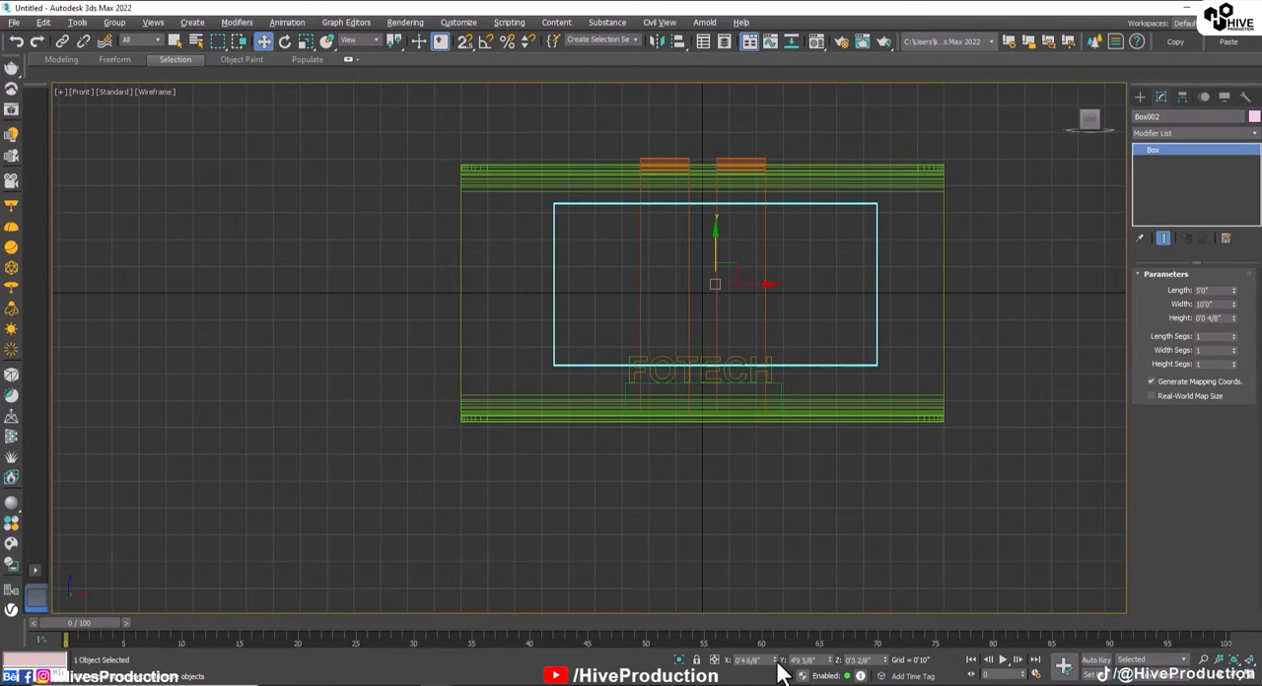
left_click(837, 541)
left_click(819, 363)
key("p")
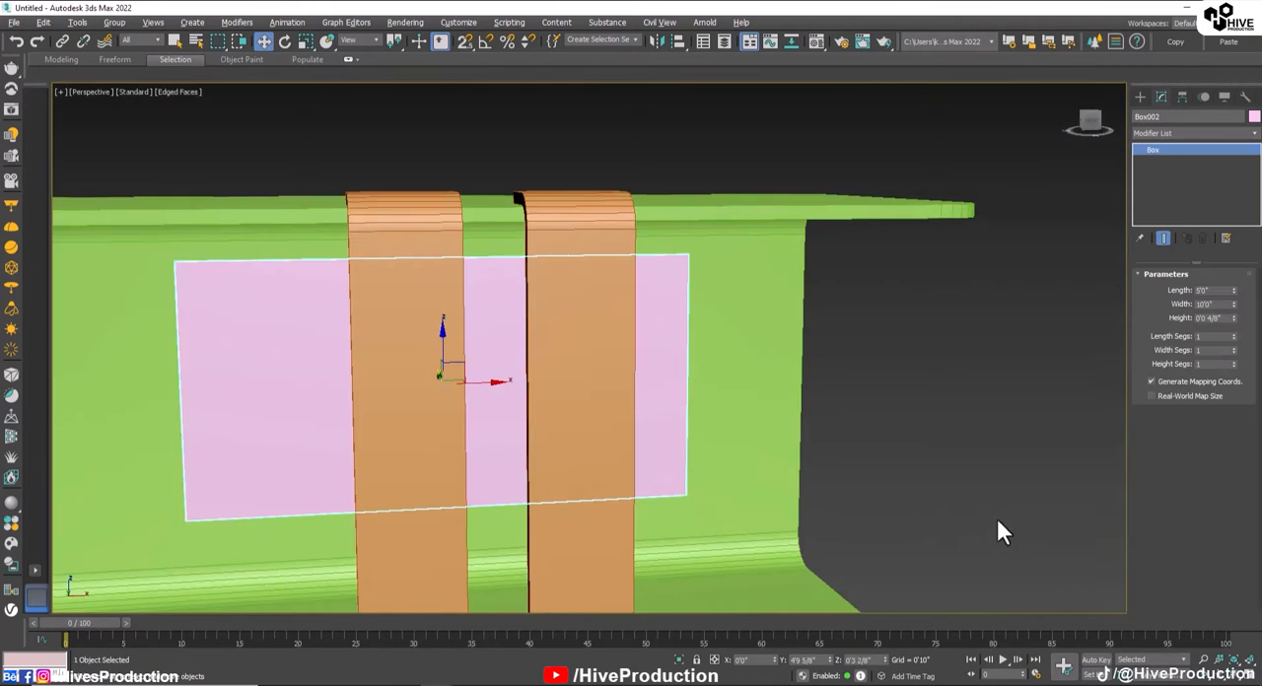
left_click(998, 523)
Step: Draw a cylinder in the Top view just inside the C-shape's side edge, with about 0'1 1/8" radius and 2'0 6/8" height
middle_click_drag(680, 477, 789, 384)
scroll(789, 384, "down", 4)
middle_click_drag(581, 423, 545, 455, "alt")
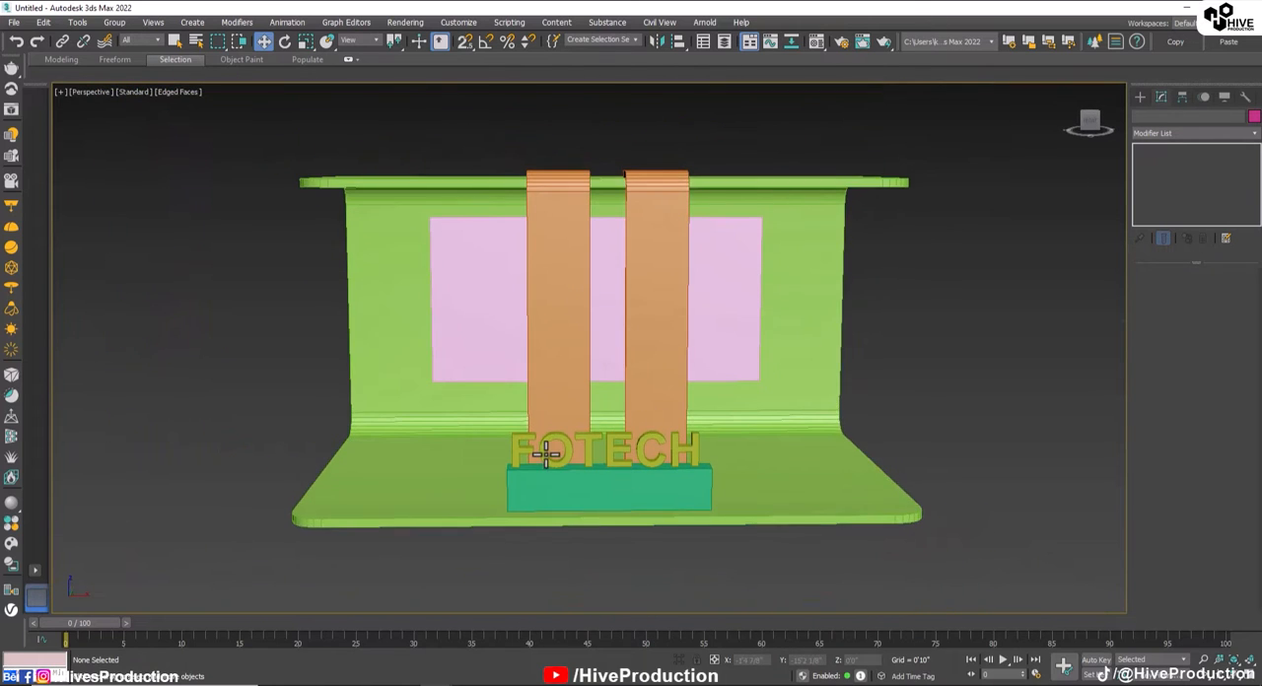
scroll(892, 488, "down", 3)
middle_click_drag(890, 484, 897, 155, "alt")
left_click(1141, 98)
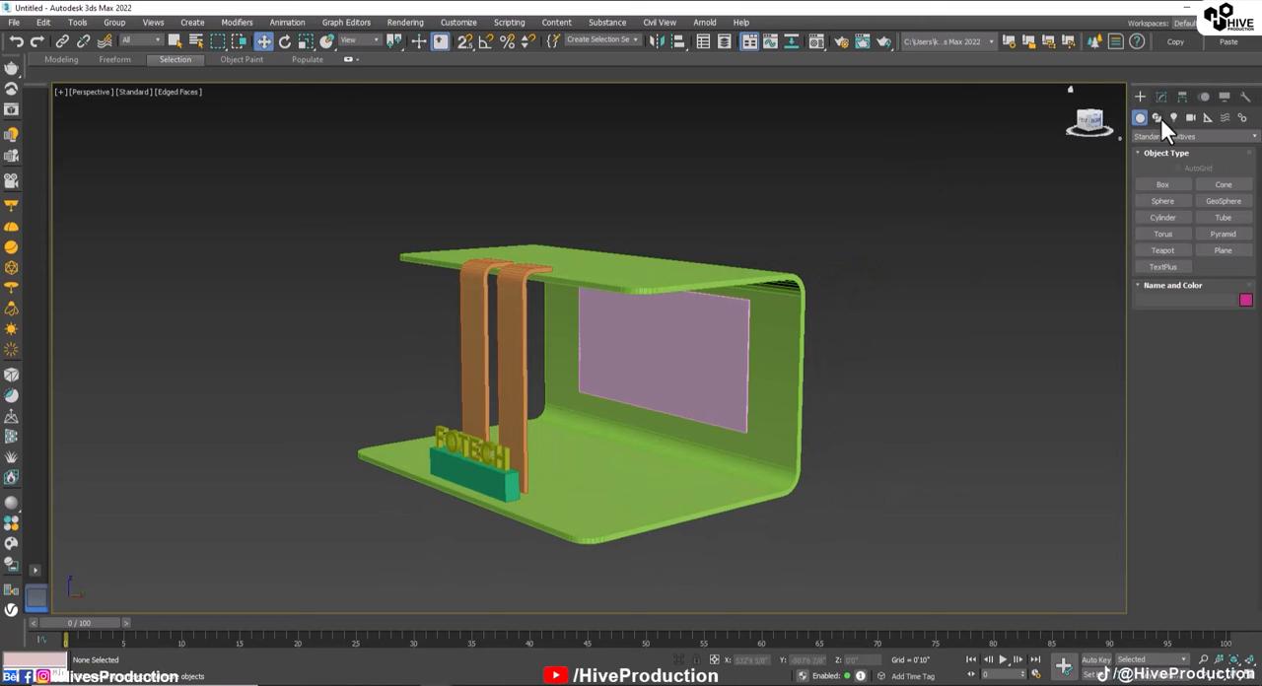
left_click(1160, 215)
key("alt+w")
key("alt+w")
scroll(581, 293, "down", 5)
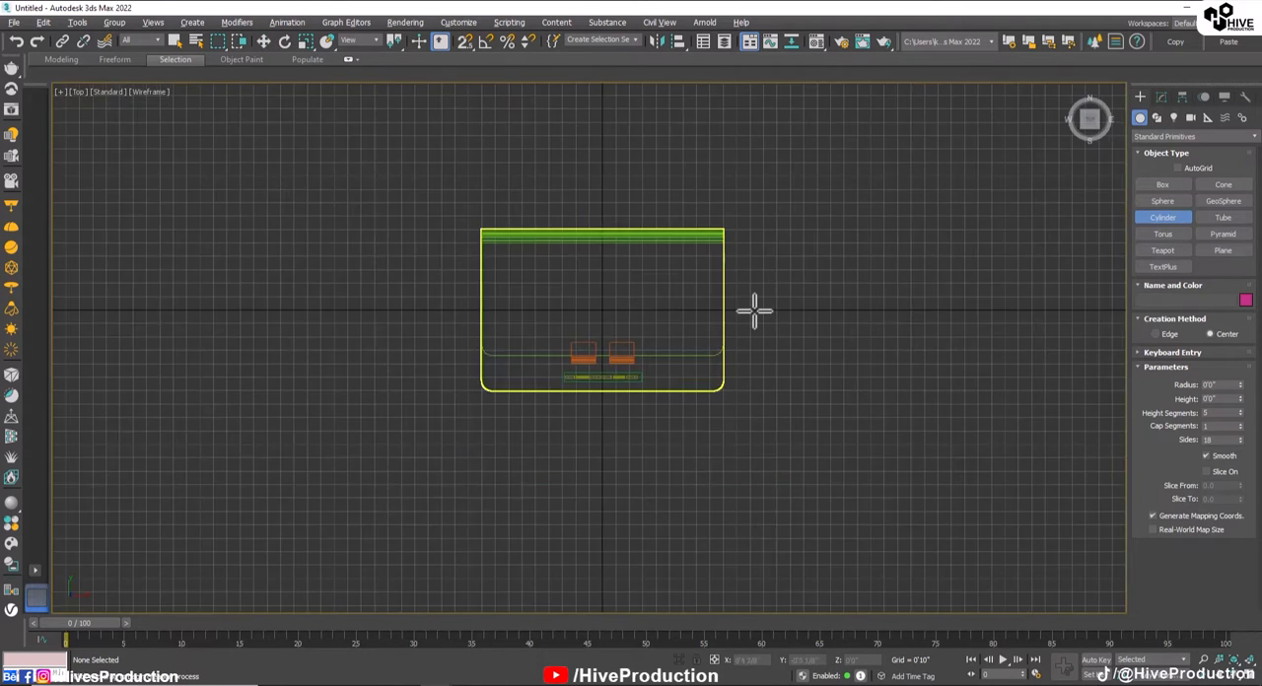
scroll(753, 309, "up", 6)
scroll(578, 374, "up", 2)
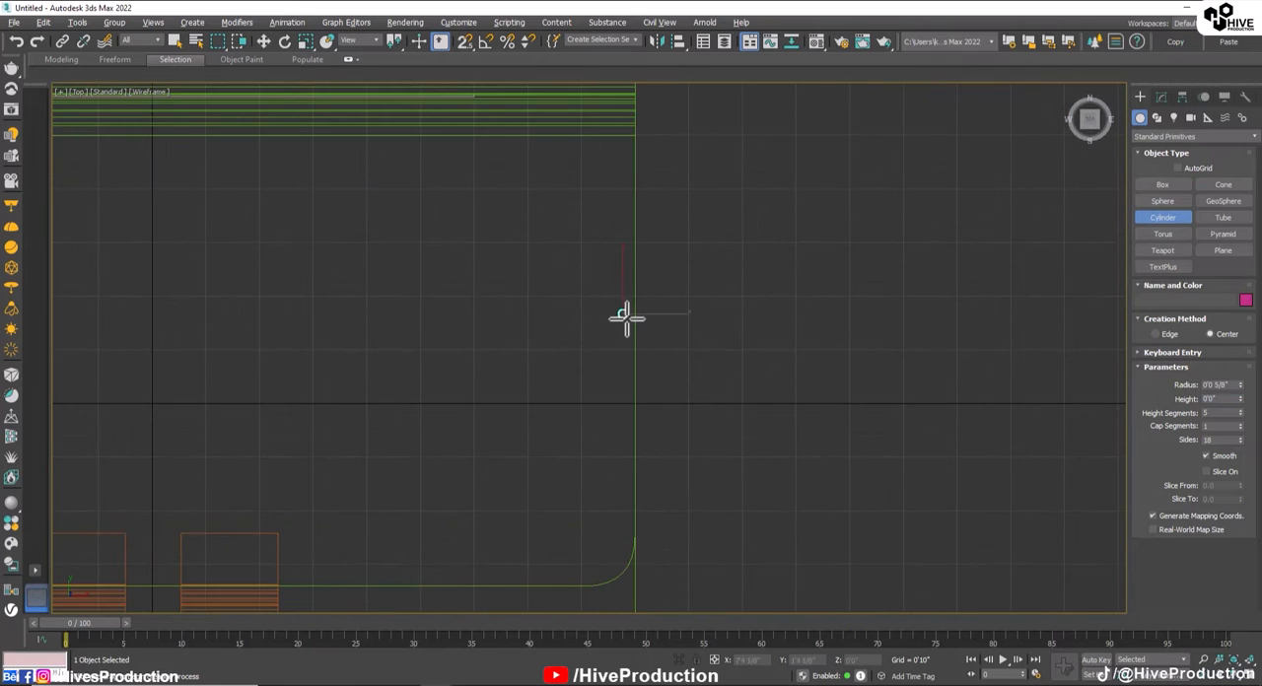
left_click_drag(625, 315, 624, 315)
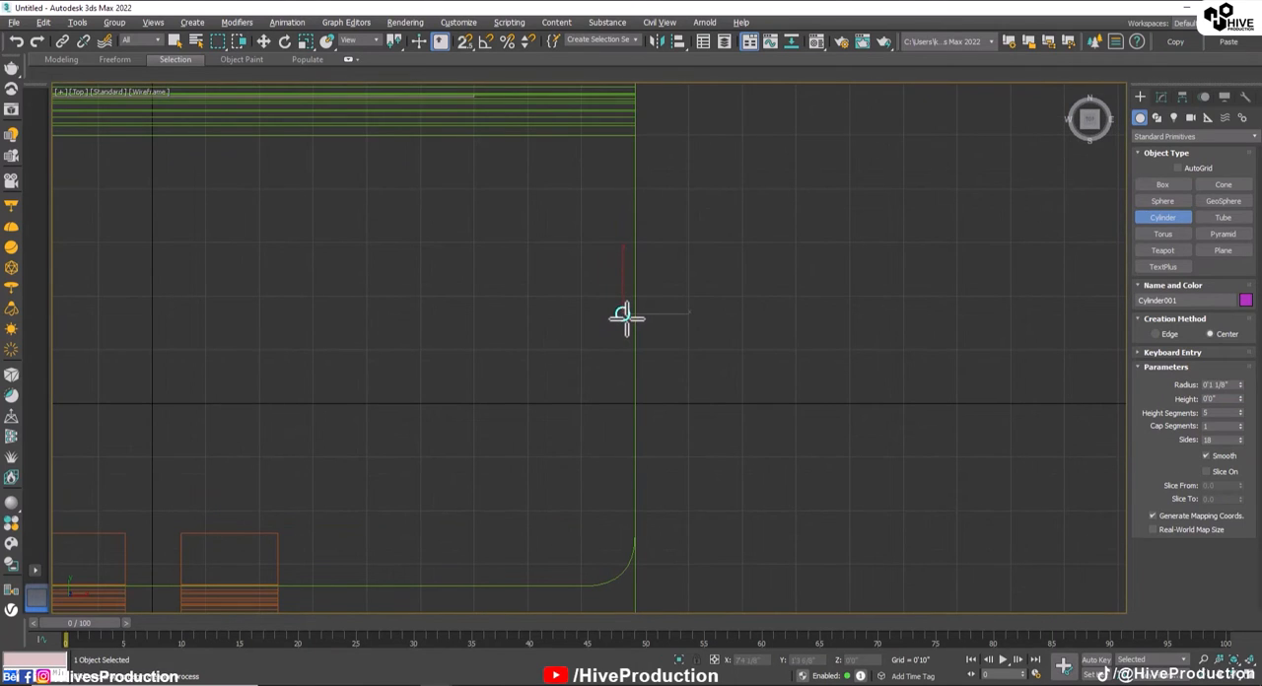
left_click(617, 187)
Step: Lower the cylinder onto the floor plate, to about Z -3'9 6/8", and turn off edged faces in the Perspective view
key("alt+w")
middle_click(807, 477)
key("alt+w")
key("w")
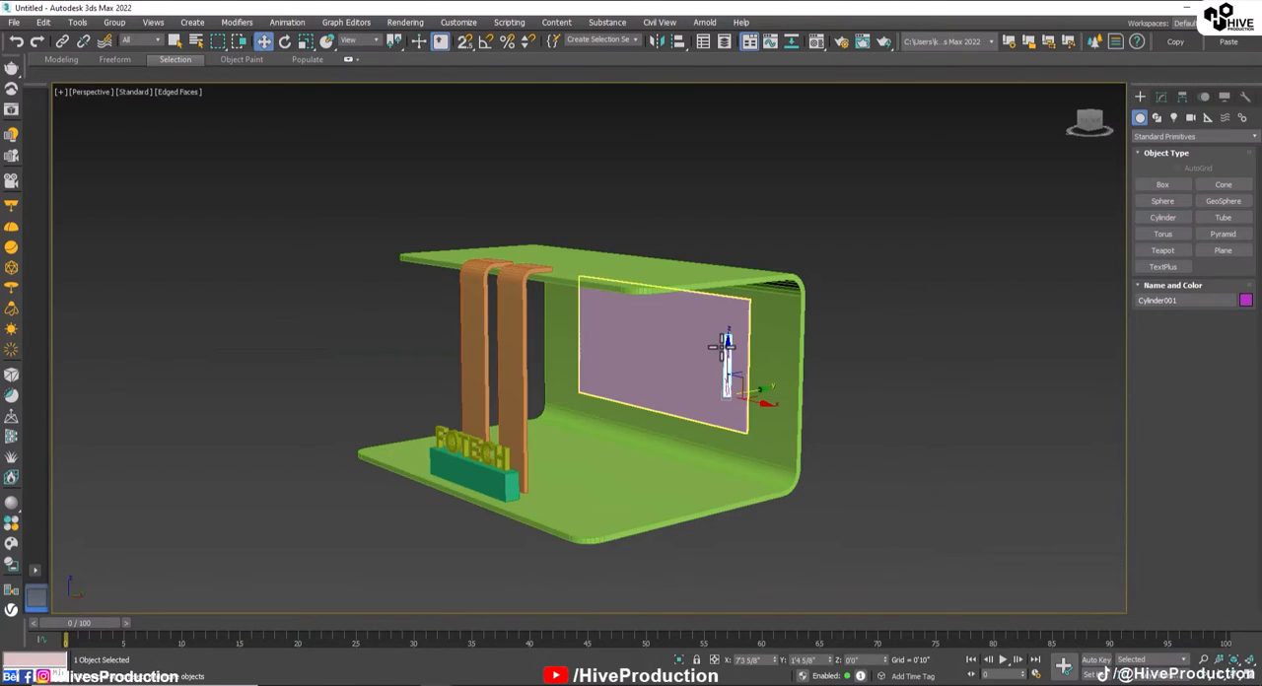
left_click_drag(728, 359, 746, 458)
key("z")
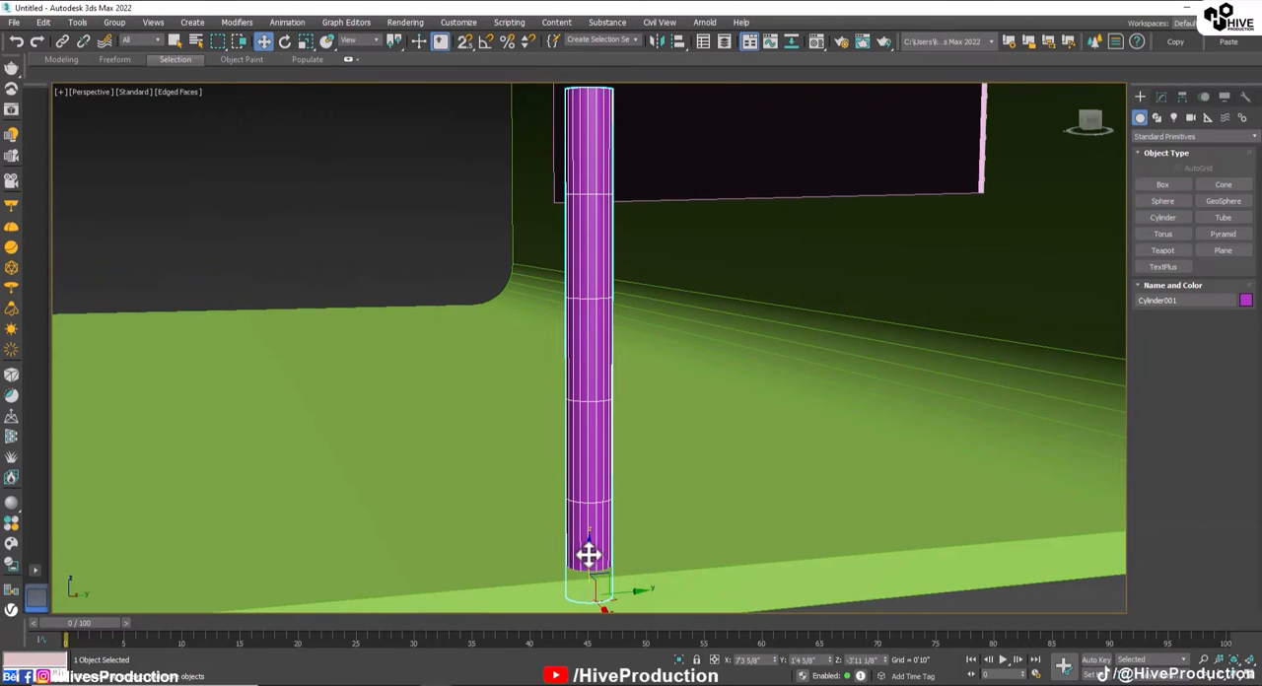
scroll(594, 533, "down", 10)
middle_click_drag(617, 459, 691, 495, "alt")
key("F4")
left_click(740, 466)
Step: Raise the cylinder's height to about 7'8 1/8" so that it spans from the floor to the roof plate
scroll(623, 467, "up", 5)
left_click(672, 488)
left_click(1160, 96)
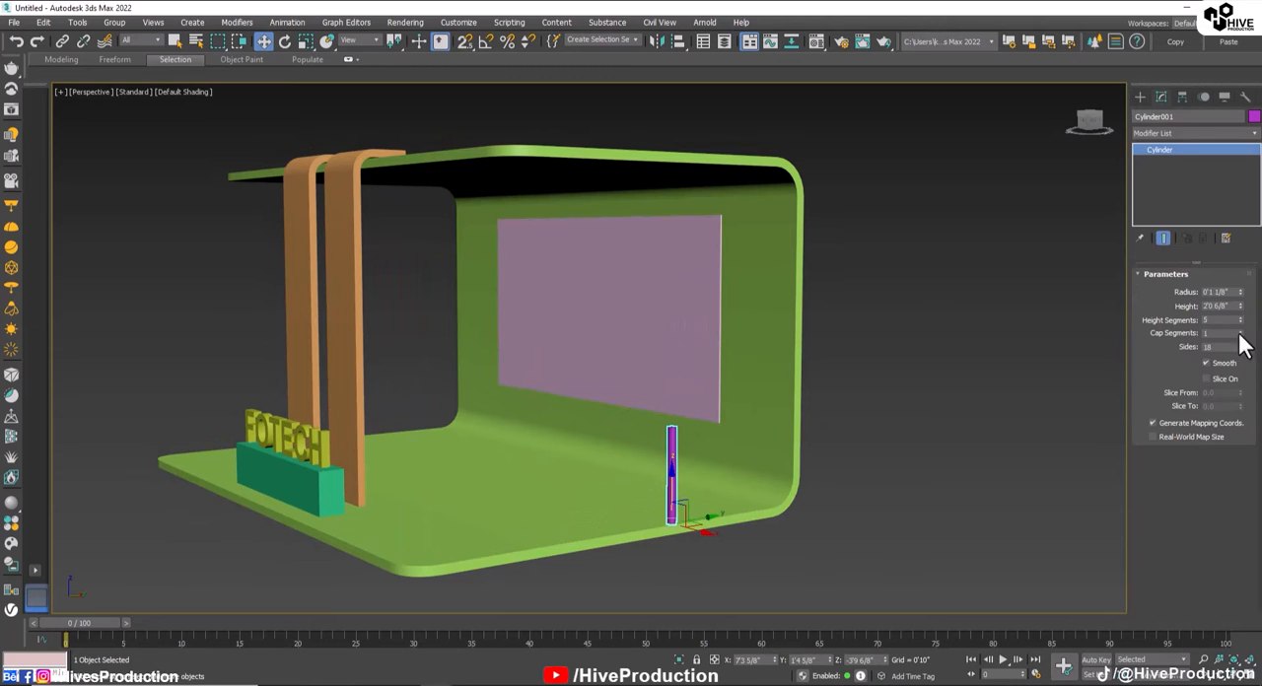
left_click_drag(1240, 306, 1214, 123)
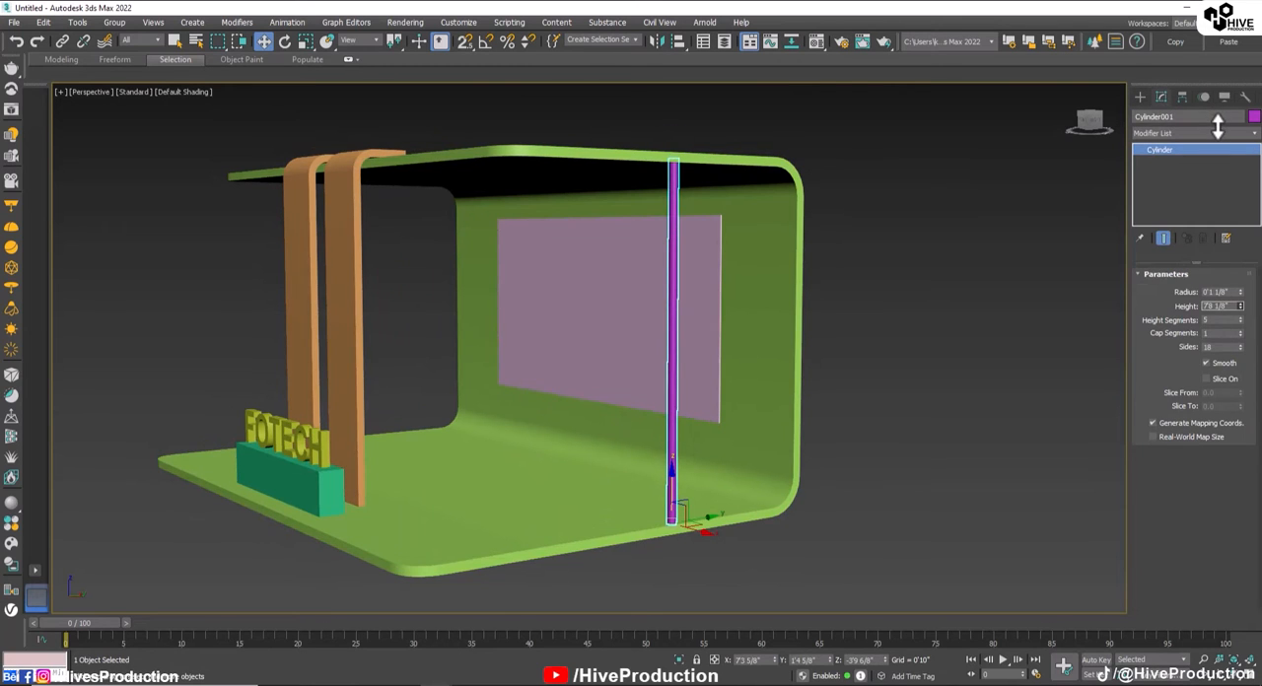
left_click(856, 310)
Step: Clone the cylinder as one copy in the Left view, shifted toward the front strips to about Y 0'0"
left_click(676, 341)
middle_click_drag(679, 349, 676, 384, "alt")
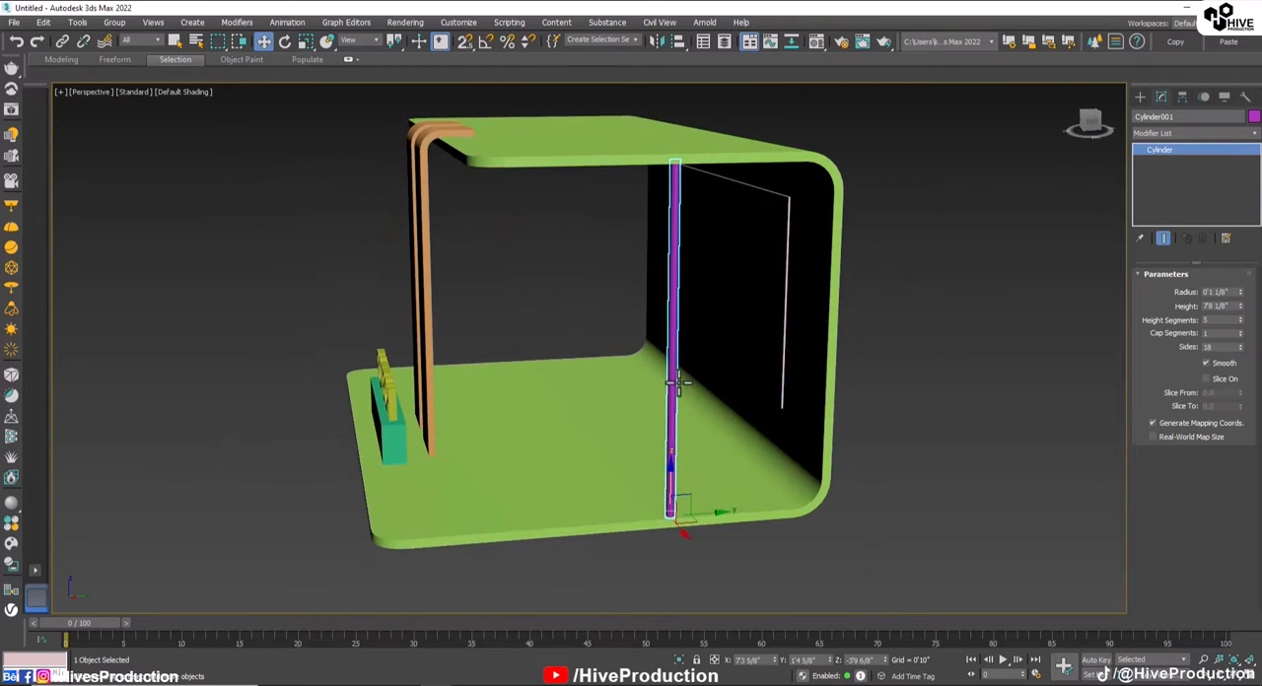
key("alt+w")
key("alt+w")
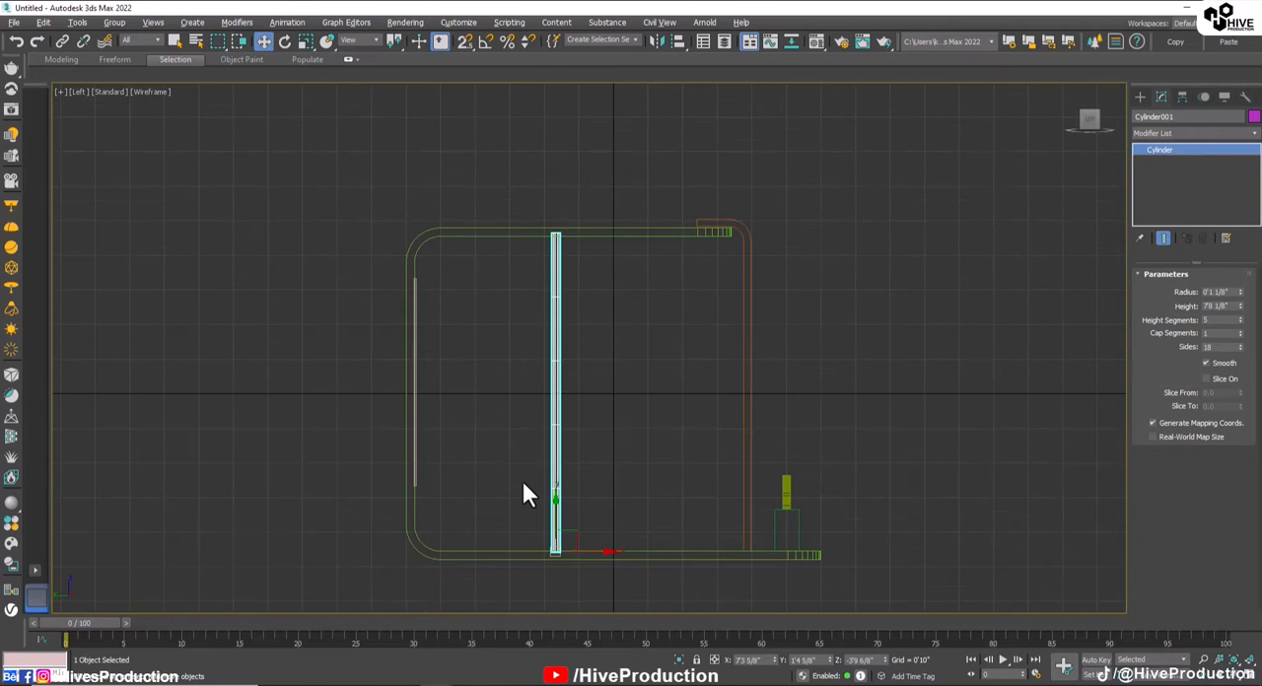
left_click_drag(600, 554, 654, 552, "shift")
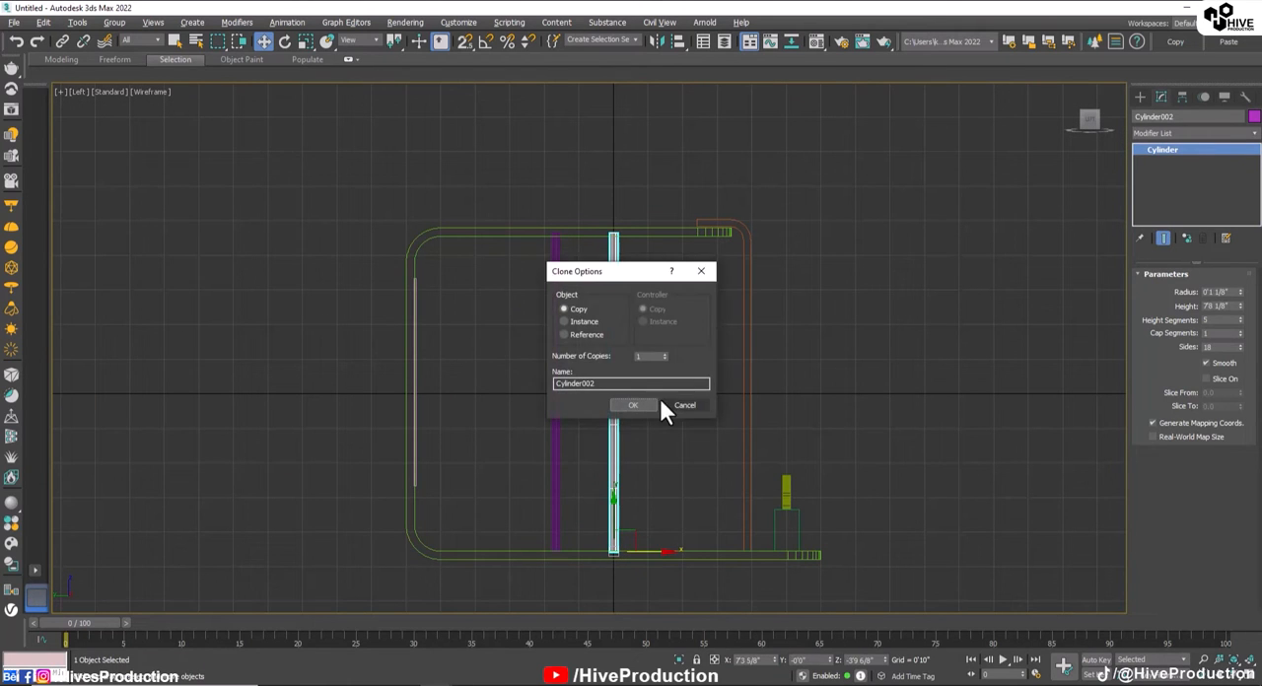
left_click(658, 397)
left_click(650, 452)
left_click(615, 429)
left_click(662, 415)
Step: Draw a rectangle across both cylinders in the Left view, about 3'11 7/8" long and 2'2 6/8" wide, and convert it to an editable spline
left_click(1140, 97)
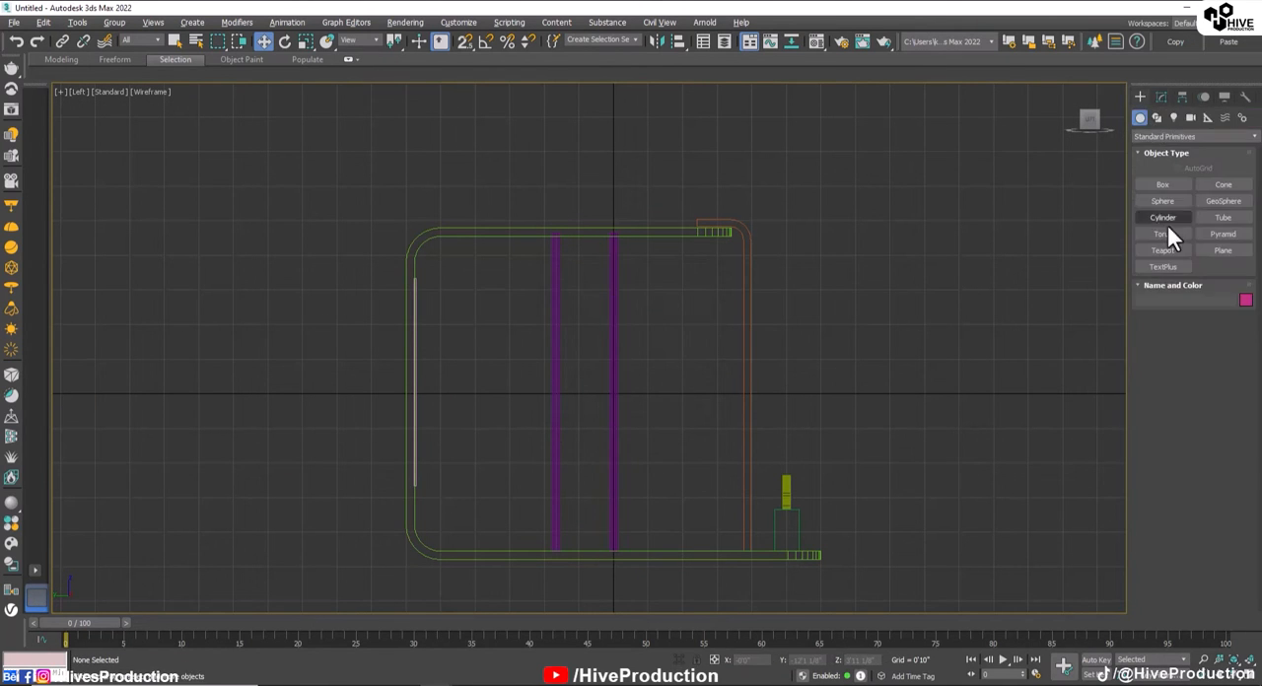
left_click(1157, 119)
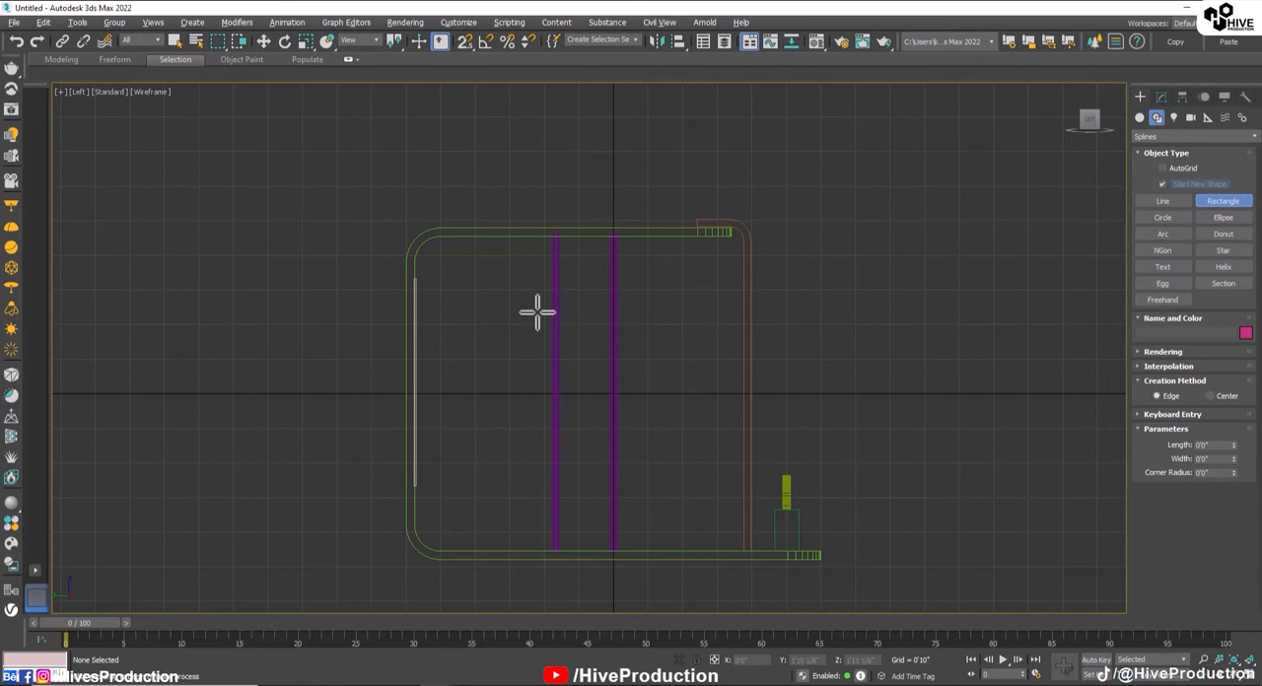
left_click_drag(537, 309, 630, 474)
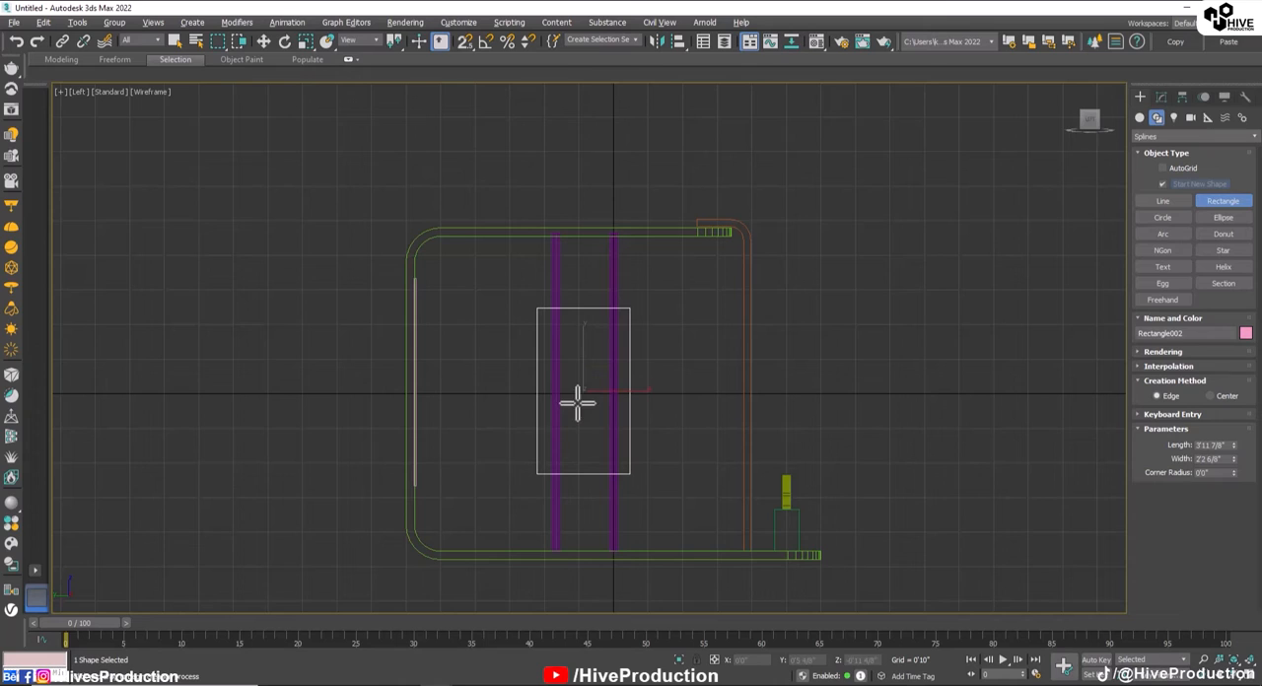
right_click(591, 429)
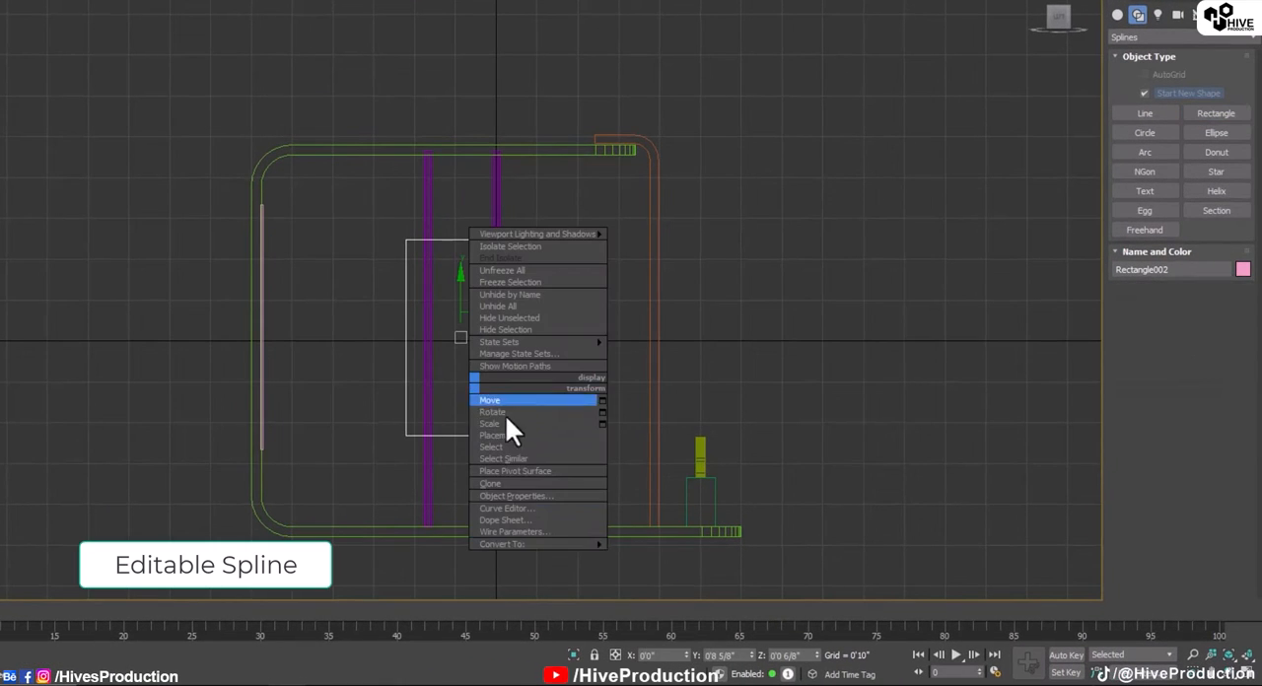
mouse_move(505, 543)
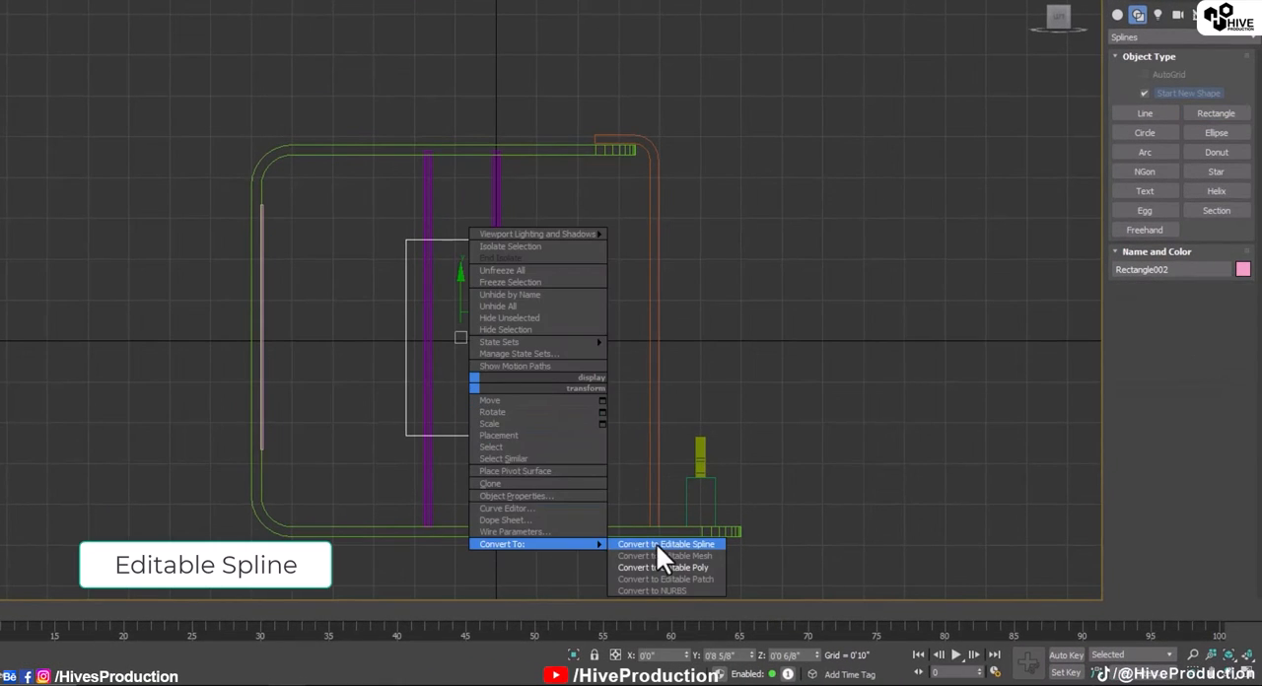
left_click(655, 542)
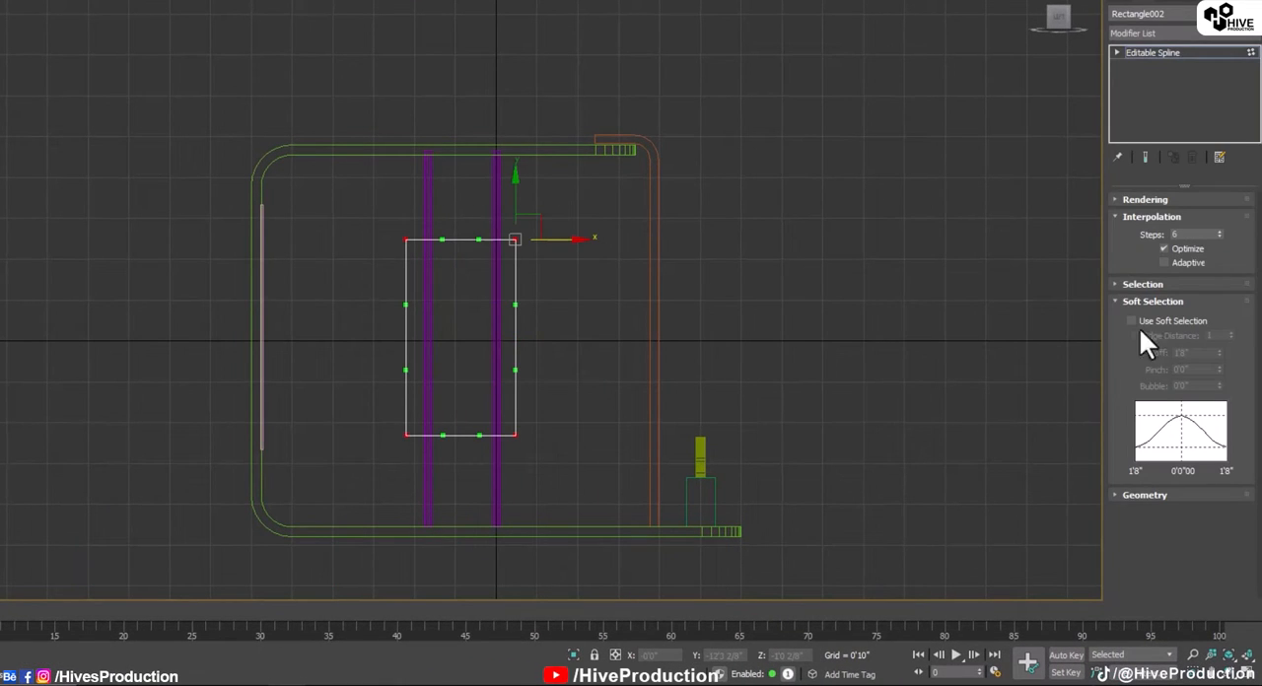
Step: Fillet all four corner vertices of the rectangle by about 0'3"
left_click(1145, 200)
scroll(1139, 335, "down", 5)
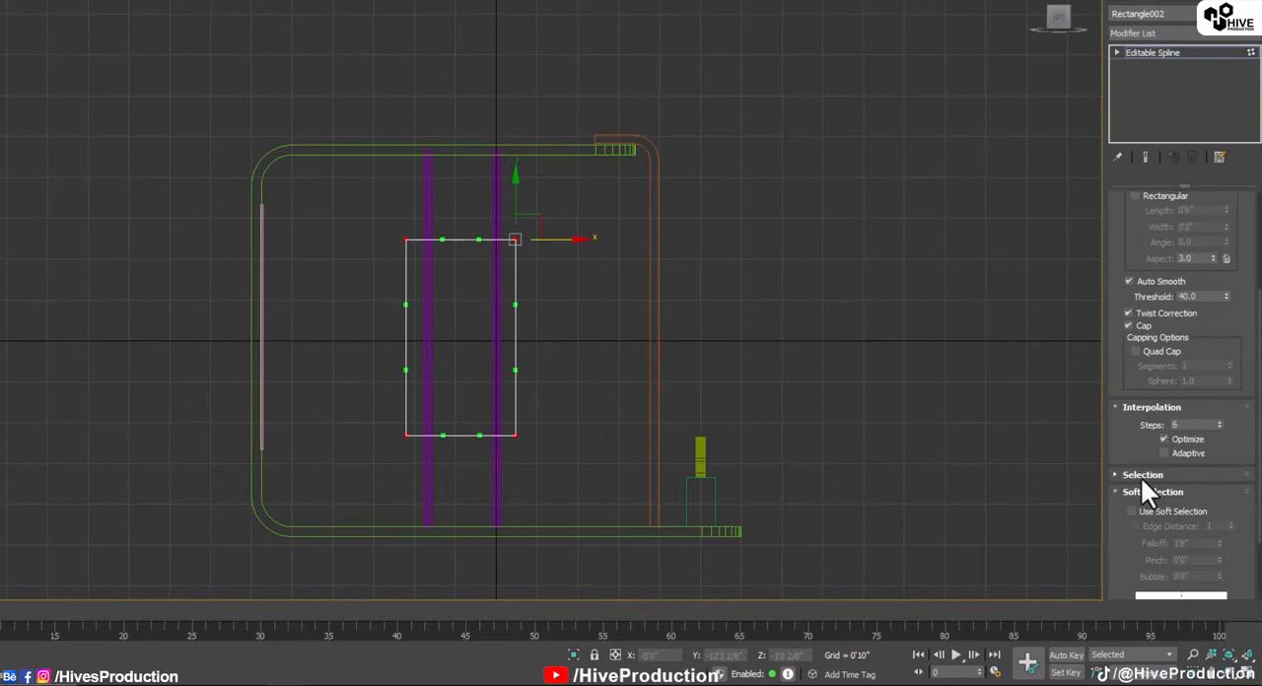
scroll(1158, 498, "down", 2)
left_click(1142, 381)
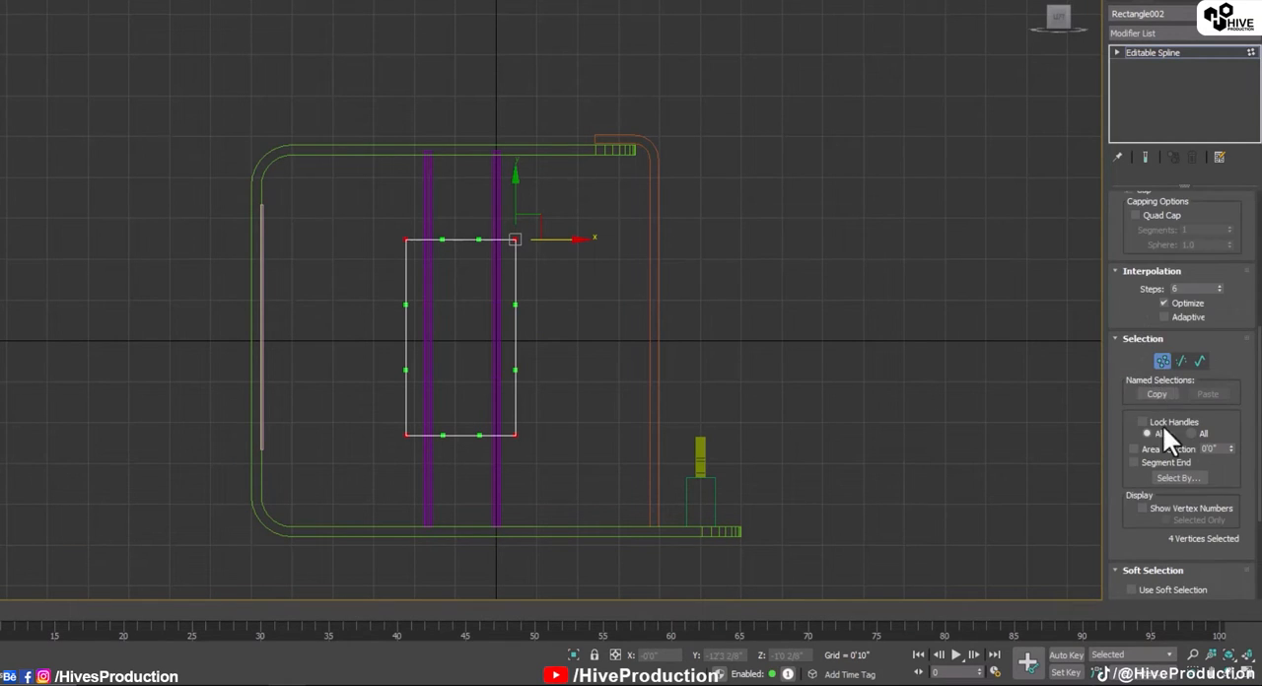
scroll(1165, 473, "down", 4)
left_click(1163, 590)
scroll(1165, 543, "down", 5)
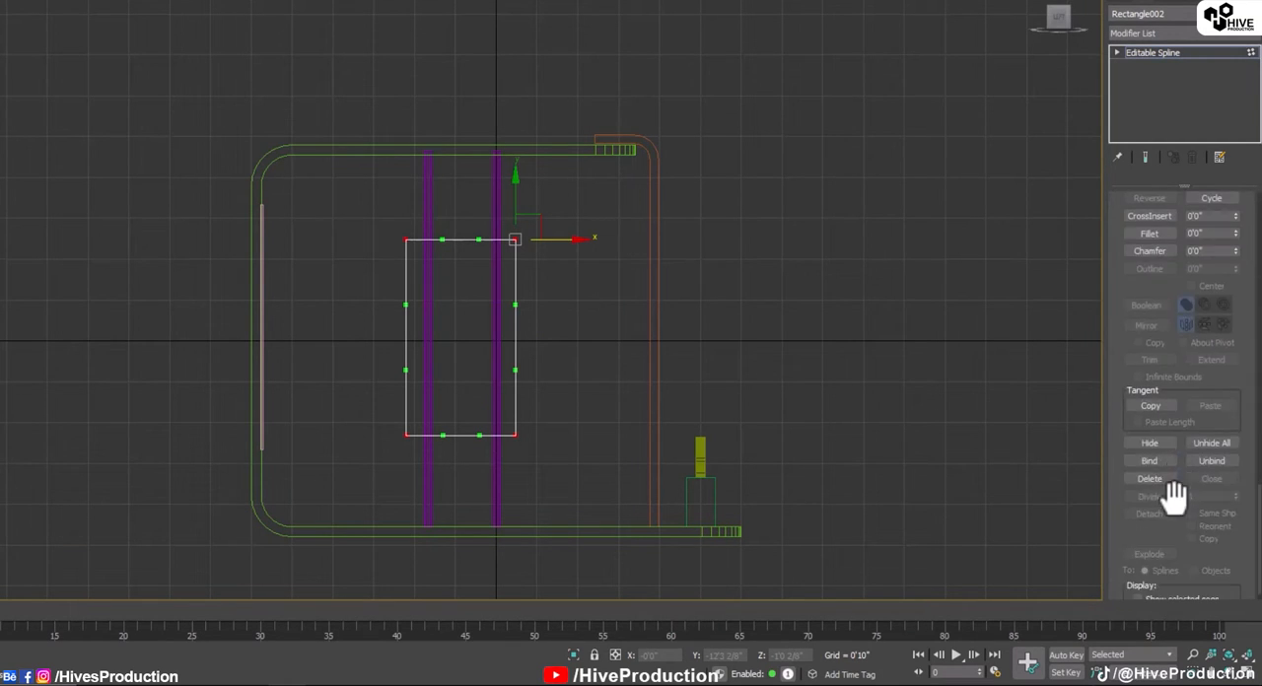
right_click(535, 219)
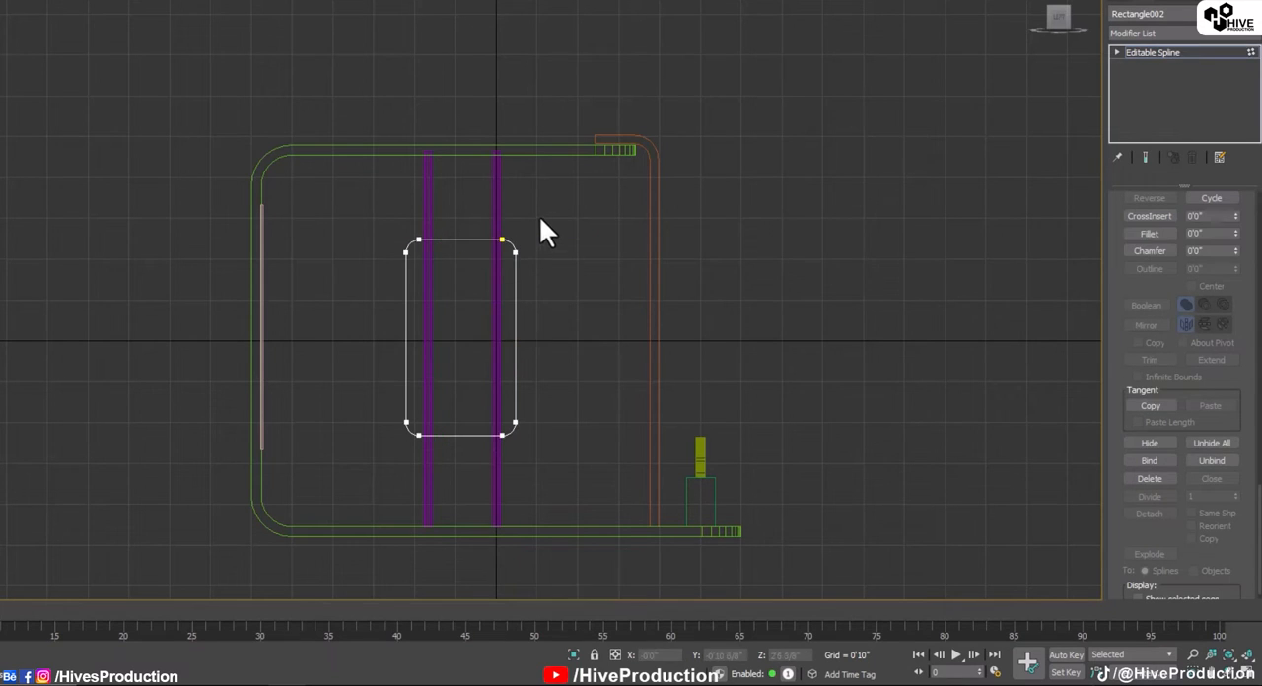
Step: Widen the rounded rectangle slightly past both cylinders and extrude it 0'4"
left_click(1151, 52)
left_click_drag(507, 341, 503, 337)
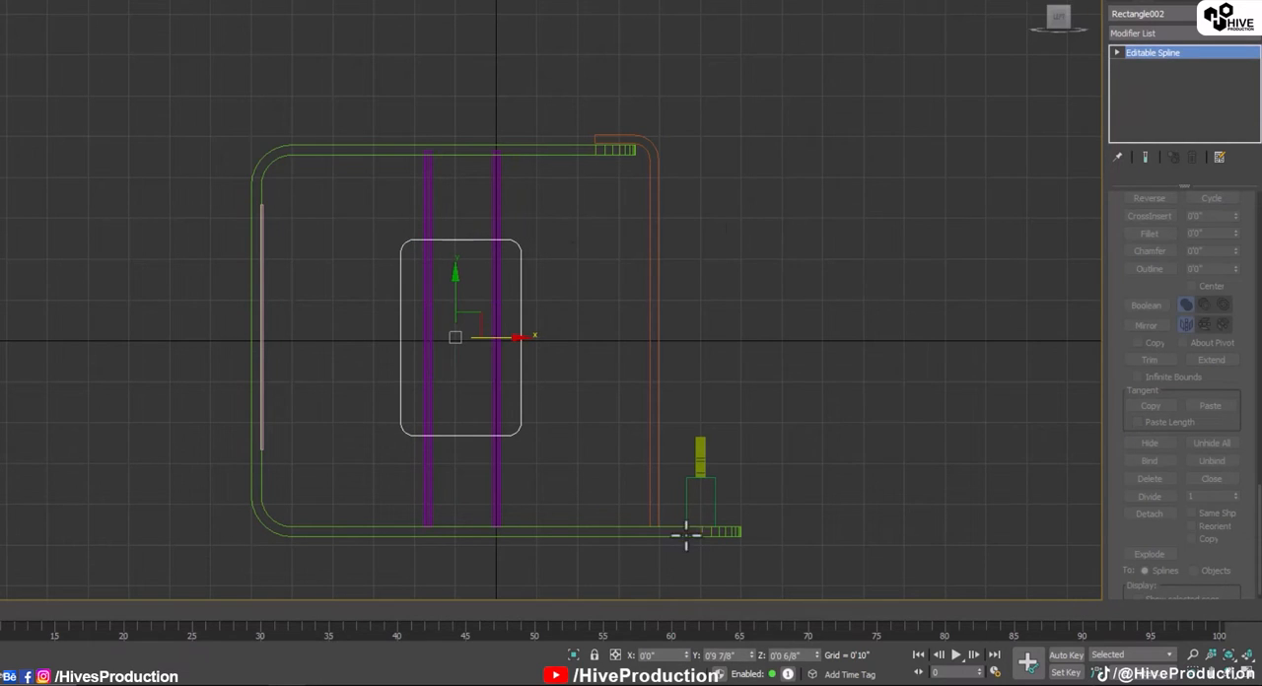
key("alt+w")
middle_click(929, 417)
key("alt+w")
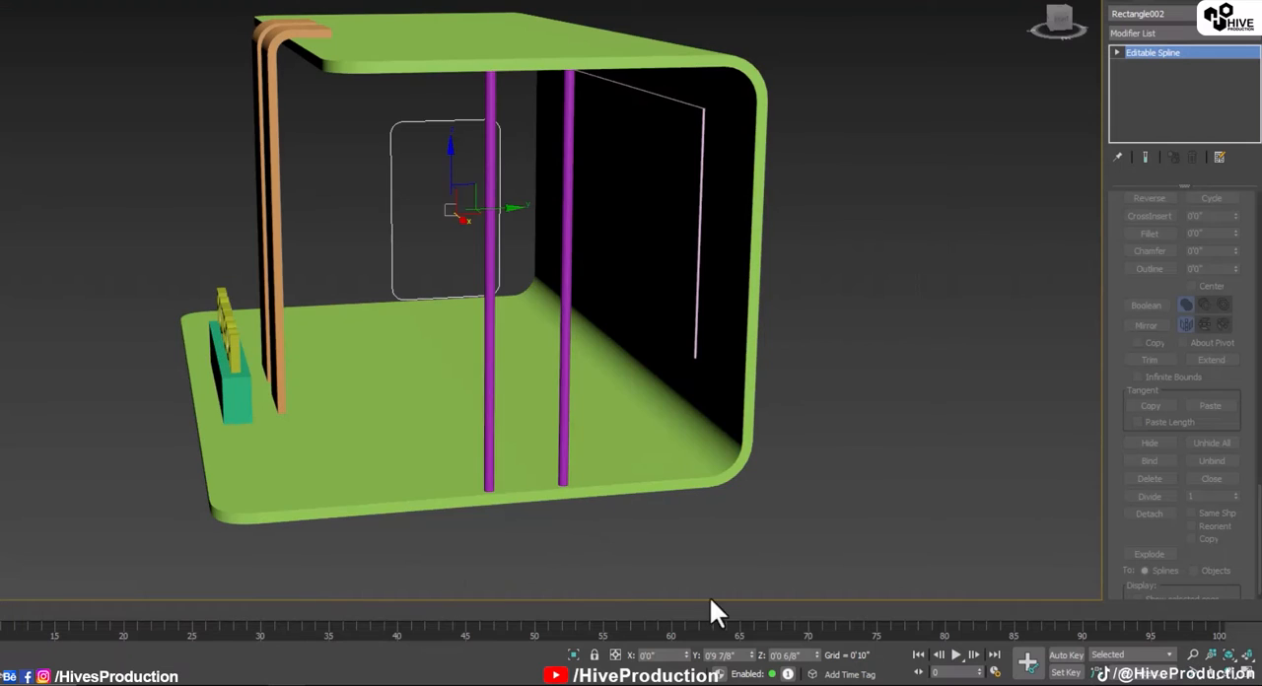
left_click(1166, 32)
key("e")
left_click(1140, 114)
Step: Move the rounded panel along X onto the two cylinders and centre it around them with an Extrude amount of 0'6"
middle_click_drag(482, 332, 546, 329, "alt")
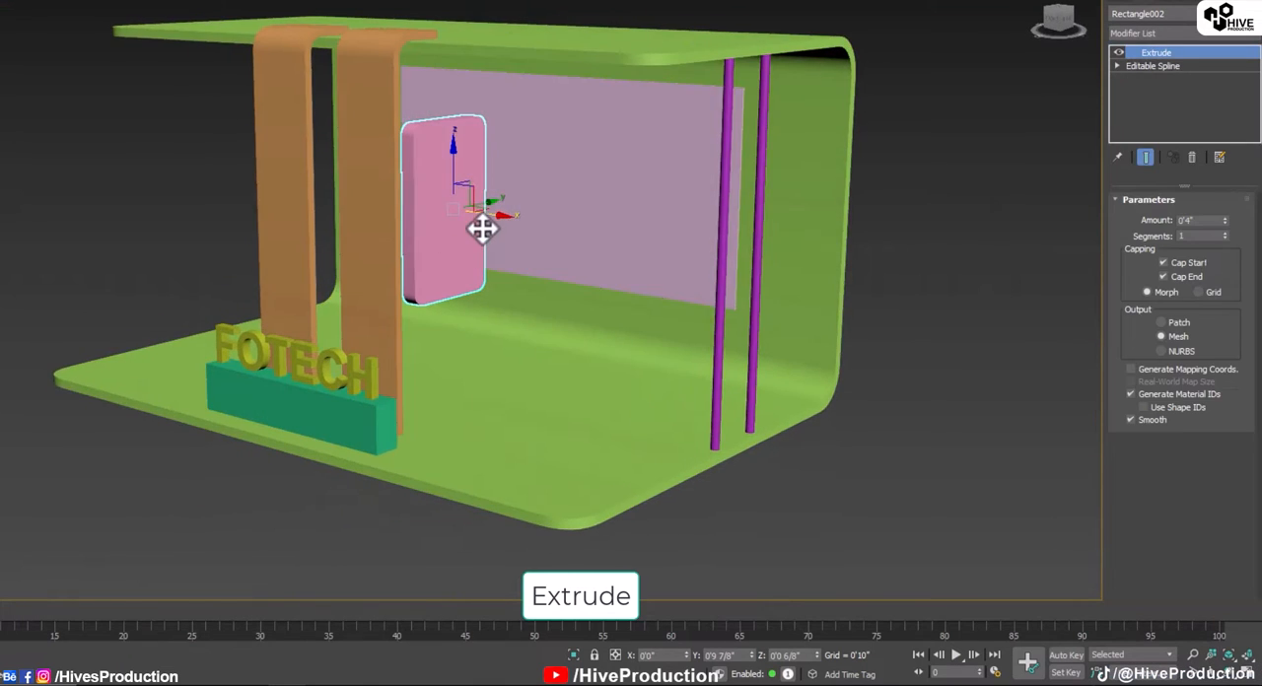
left_click_drag(482, 229, 789, 279)
key("alt+w")
middle_click(517, 282)
key("alt+w")
scroll(593, 320, "up", 3)
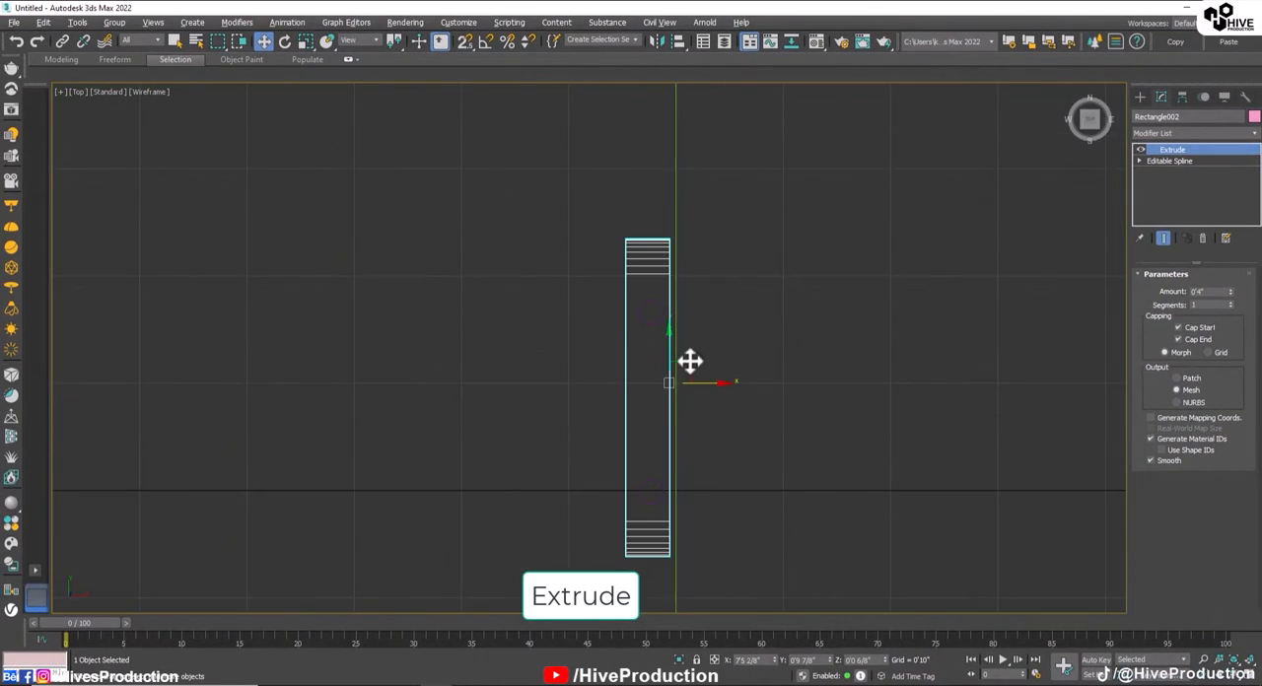
left_click_drag(699, 383, 703, 383)
left_click_drag(1232, 289, 1232, 296)
left_click_drag(684, 381, 706, 384)
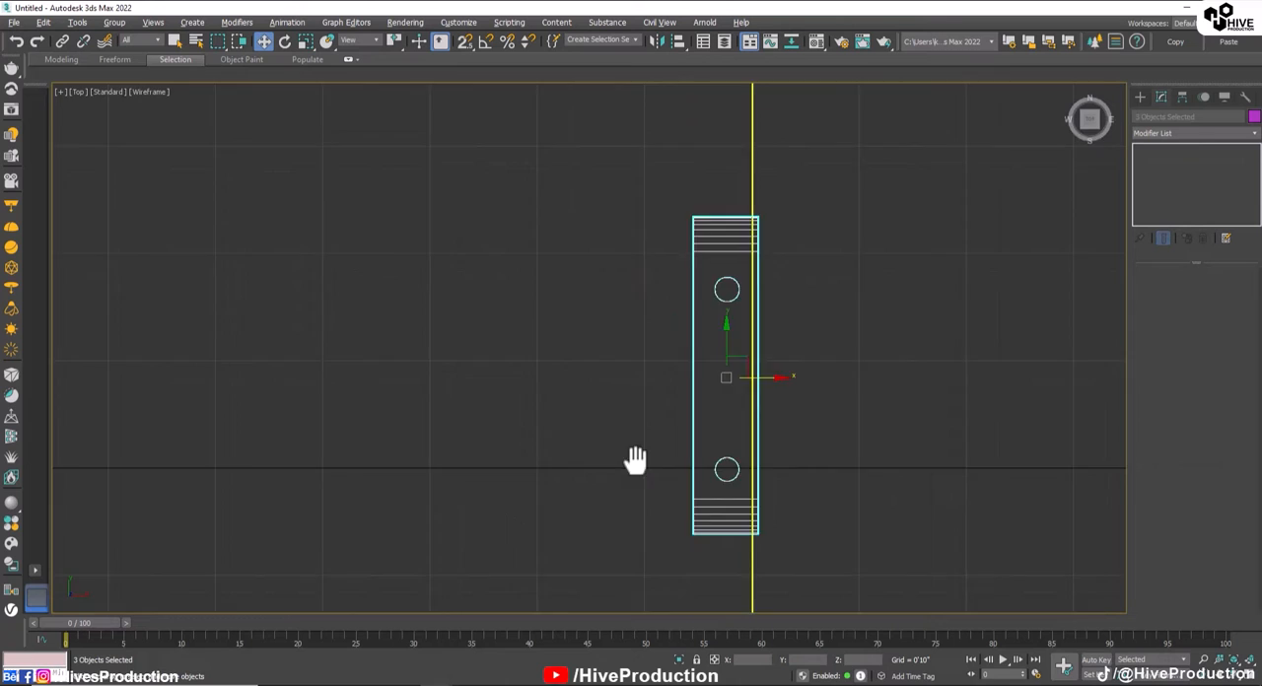
Step: Copy the rounded panel with its two cylinders along X in the Top view, flush with the C-shape's opposite side edge
scroll(1071, 332, "down", 3)
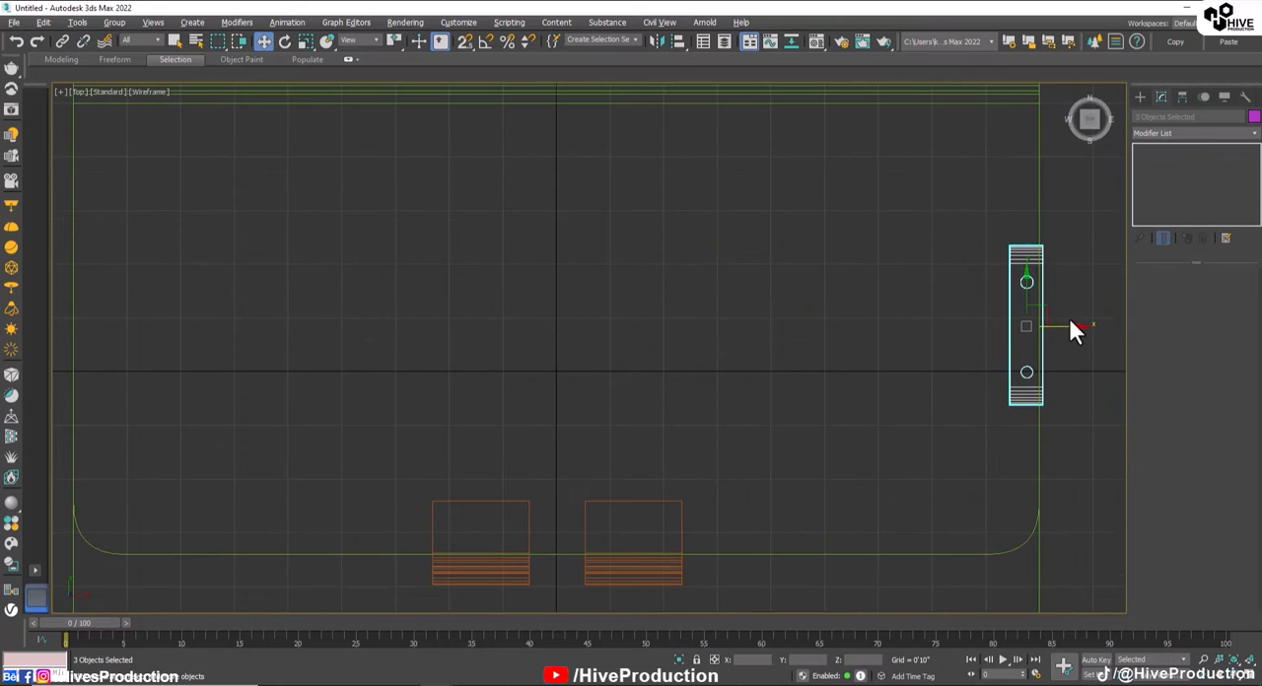
left_click_drag(1070, 332, 193, 326, "shift")
left_click(633, 405)
mouse_move(263, 345)
middle_mouse_down()
mouse_move(493, 395)
mouse_move(586, 374)
middle_mouse_up()
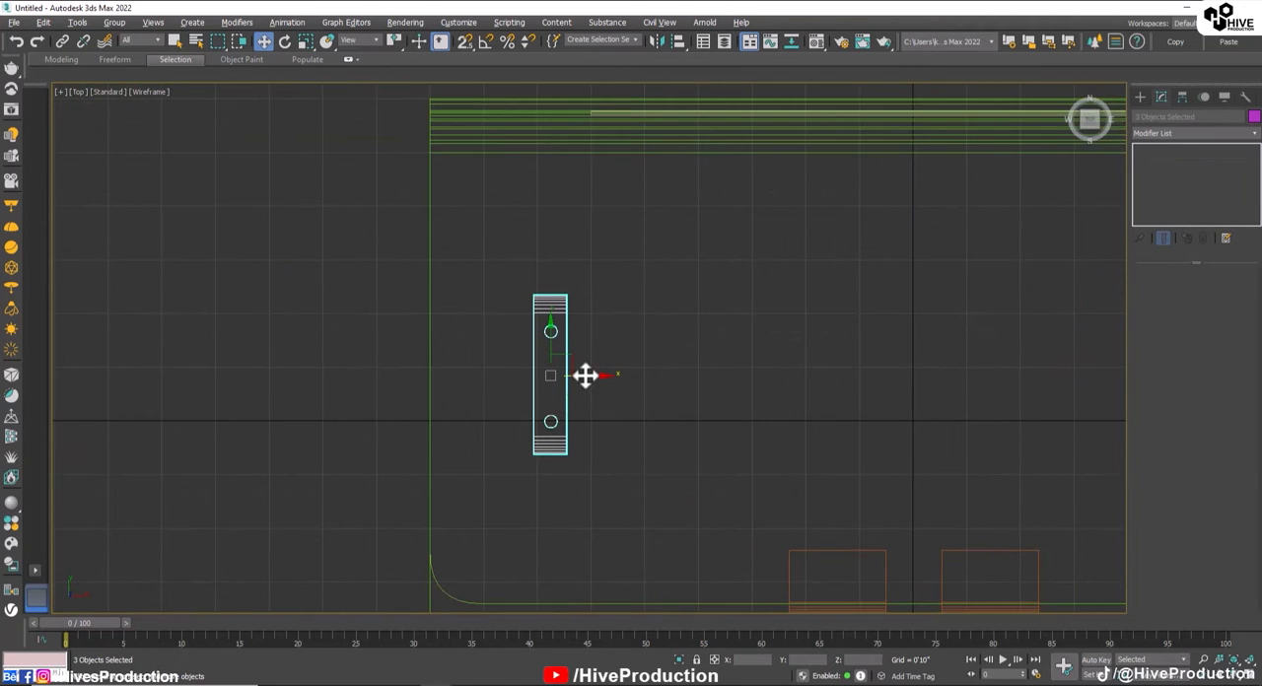
left_click_drag(586, 374, 476, 360)
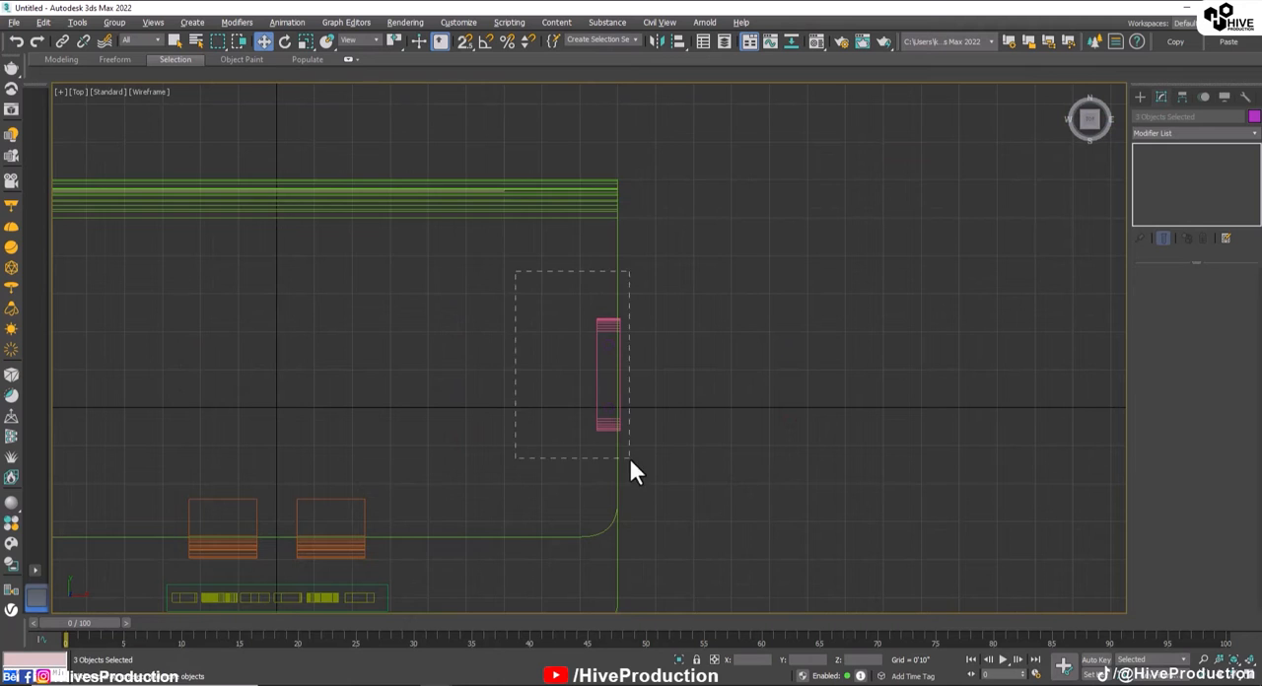
Step: Align the original panel and its two cylinders along X flush with their own side edge of the C-shape
left_click_drag(628, 455, 629, 458)
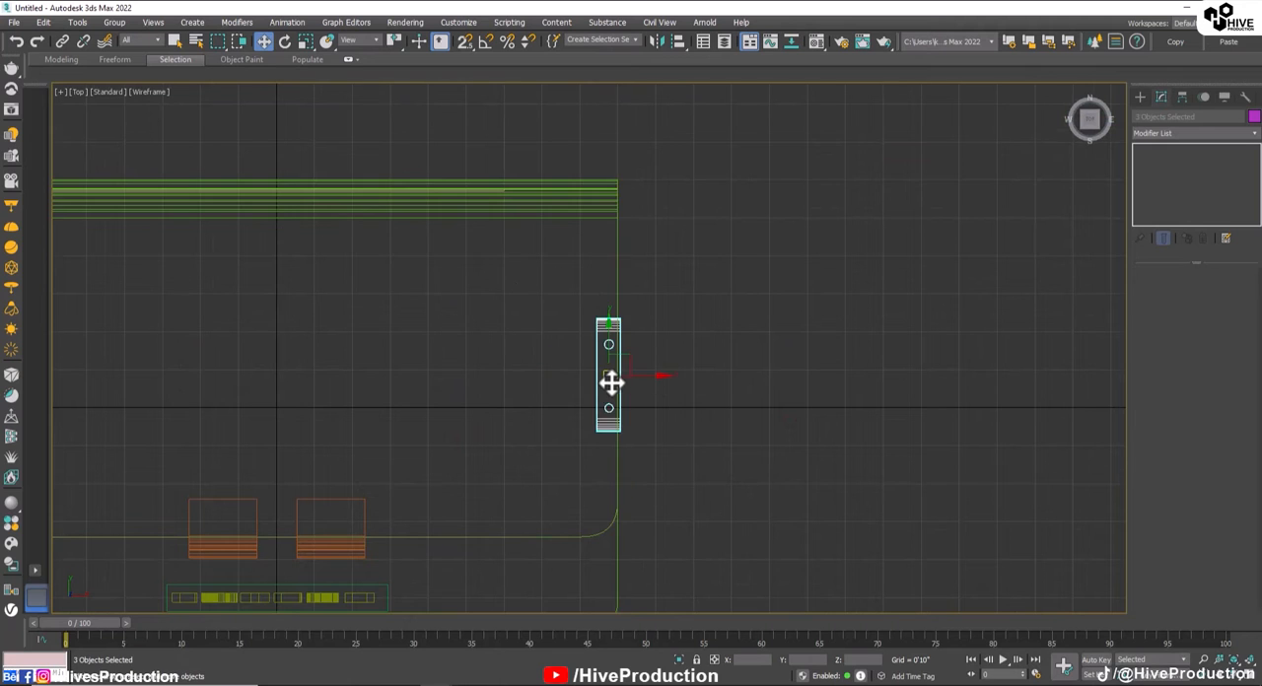
key("z")
left_click(808, 423)
key("alt+w")
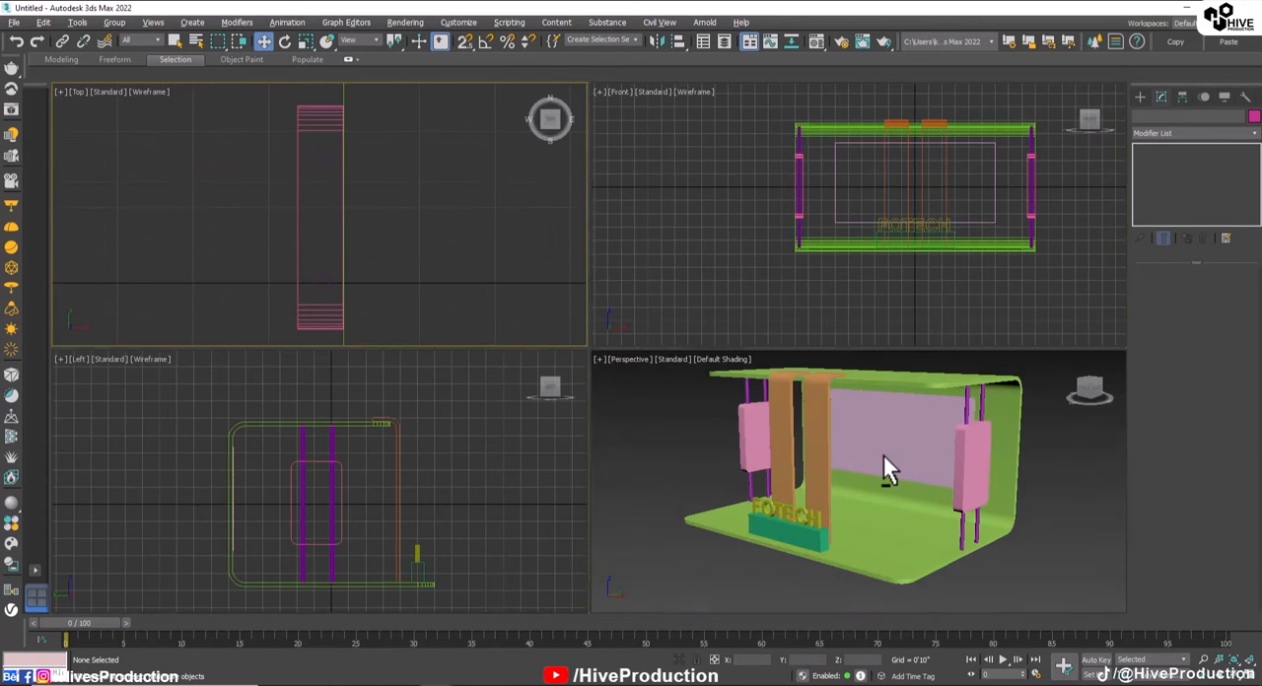
Step: Paste the copied sofa set and coffee table groups into the scene and move them roughly into the stand
key("alt+w")
mouse_move(704, 466)
middle_mouse_down("alt")
mouse_move(670, 464)
mouse_move(753, 456)
mouse_move(701, 450)
mouse_move(684, 471)
mouse_move(717, 474)
middle_mouse_up("alt")
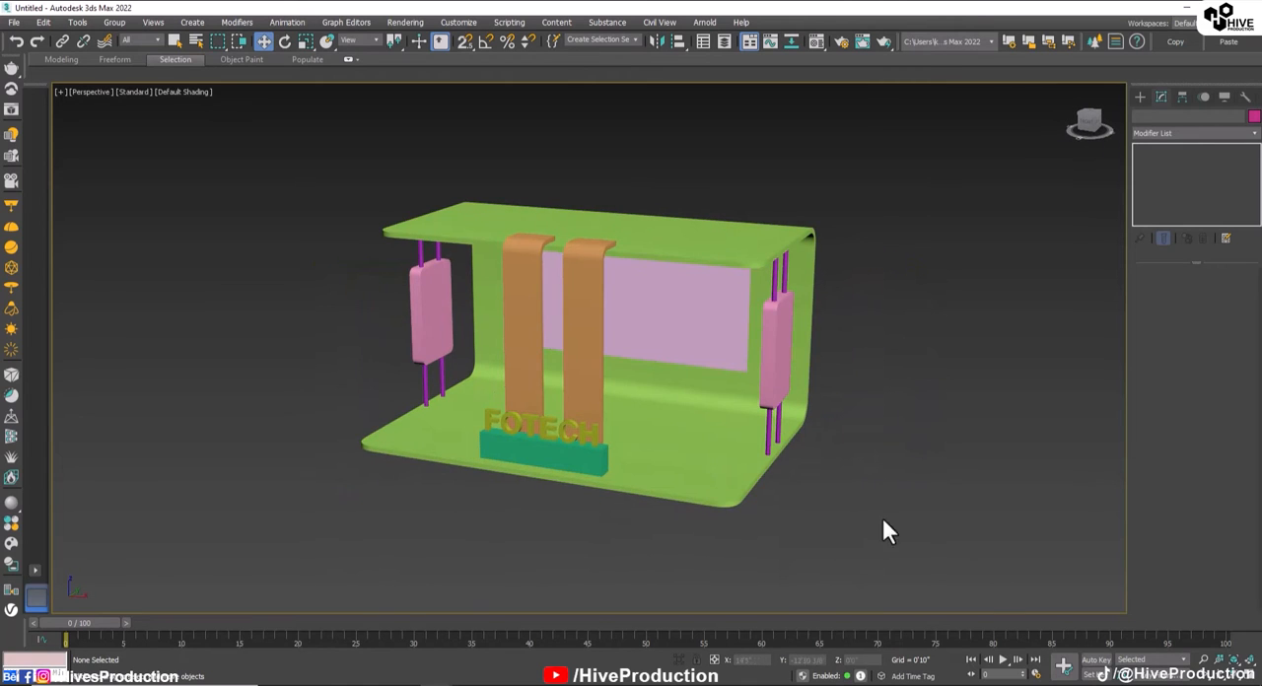
scroll(726, 401, "up", 3)
middle_click_drag(825, 445, 758, 340, "alt")
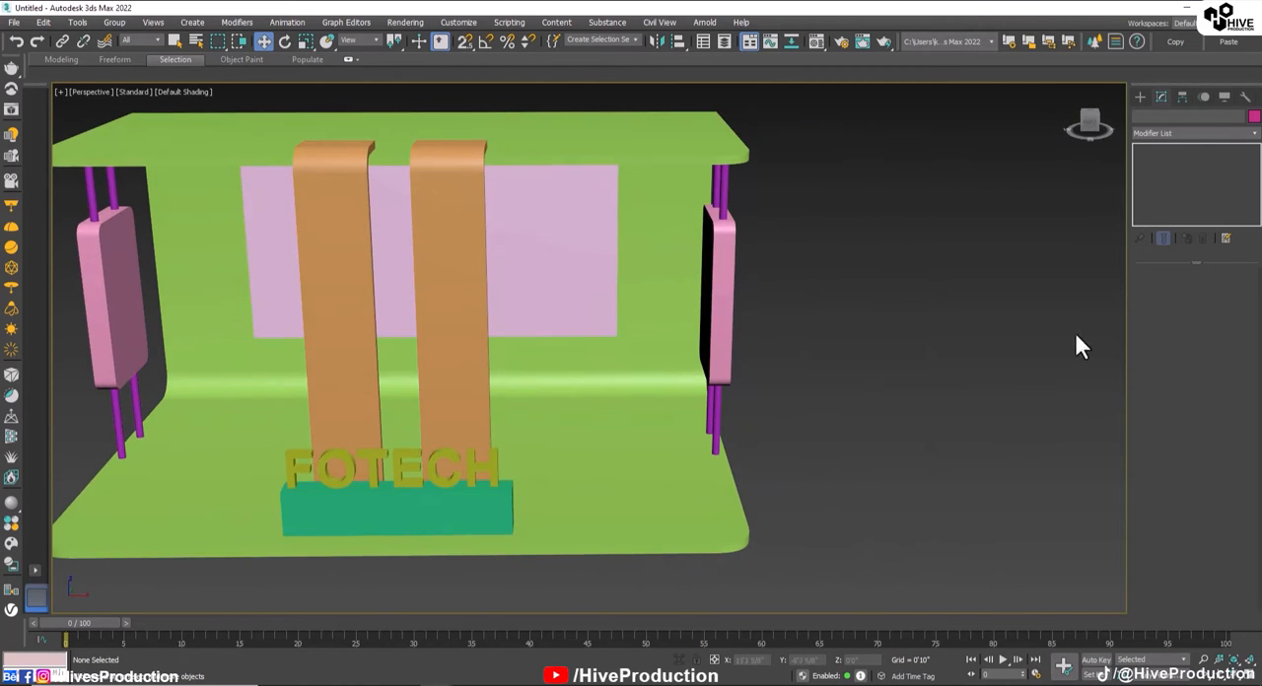
middle_click_drag(501, 351, 592, 330, "alt")
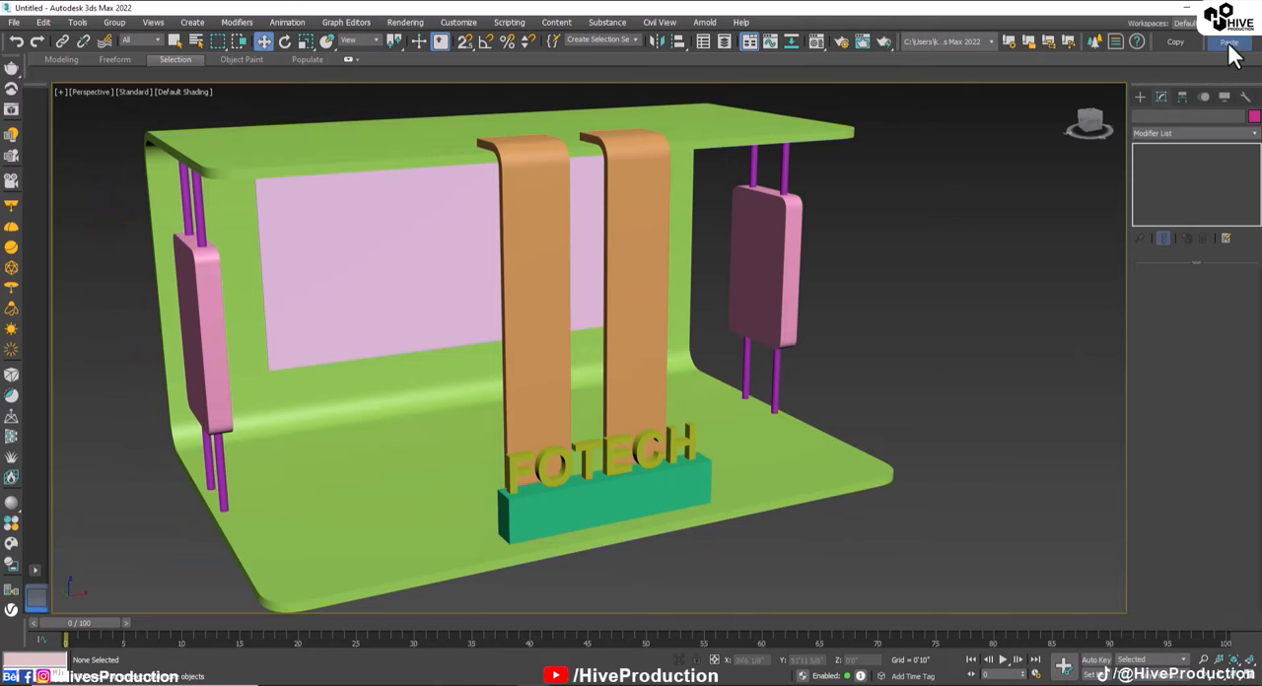
middle_click_drag(735, 414, 563, 369, "alt")
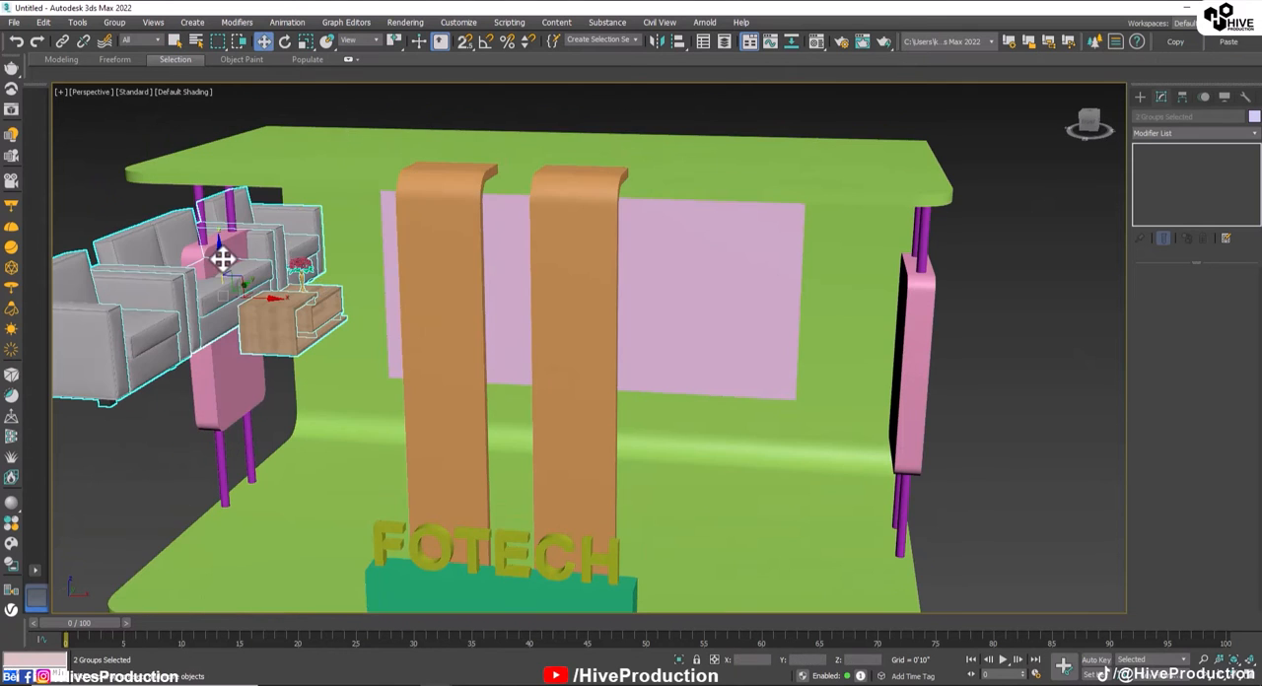
left_click_drag(220, 254, 254, 422)
middle_click_drag(254, 422, 514, 331)
Step: Position the pasted furniture in the Top view inside the C-shape, near one of the rounded side panels
key("t")
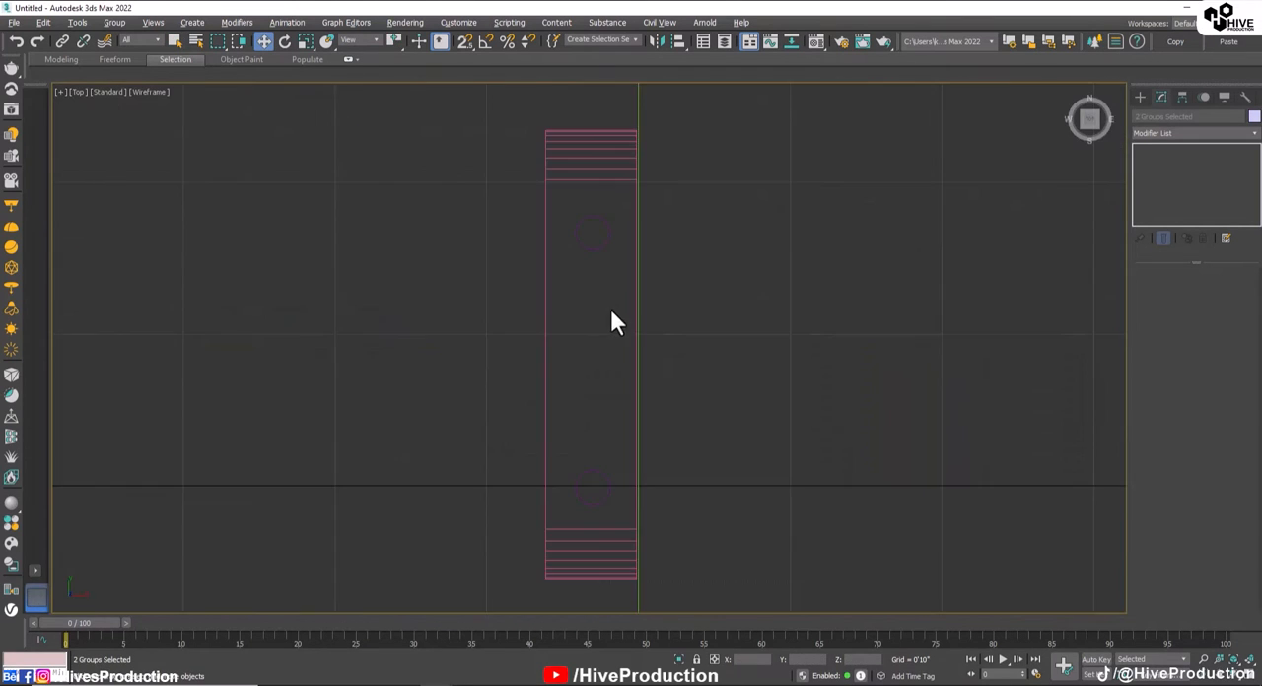
scroll(619, 353, "down", 8)
scroll(285, 364, "up", 4)
middle_click_drag(285, 365, 432, 372)
left_click_drag(469, 355, 552, 322)
Step: Open the sofa set group so that its individual pieces can be edited
left_click(558, 357)
left_click(558, 357)
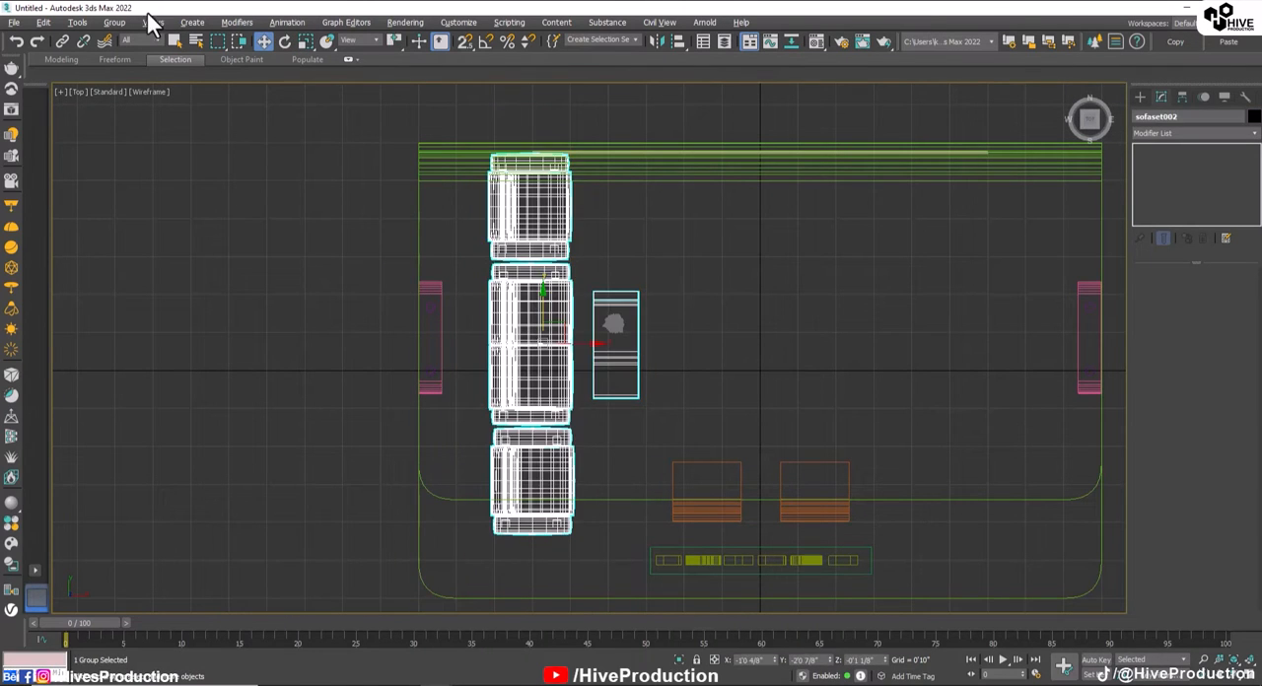
left_click(115, 22)
left_click(135, 79)
Step: Rotate the rear armchair -90° with angle snap and move it to the back end of the coffee table
left_click(563, 208)
key("e")
left_click_drag(562, 202, 591, 253)
key("a")
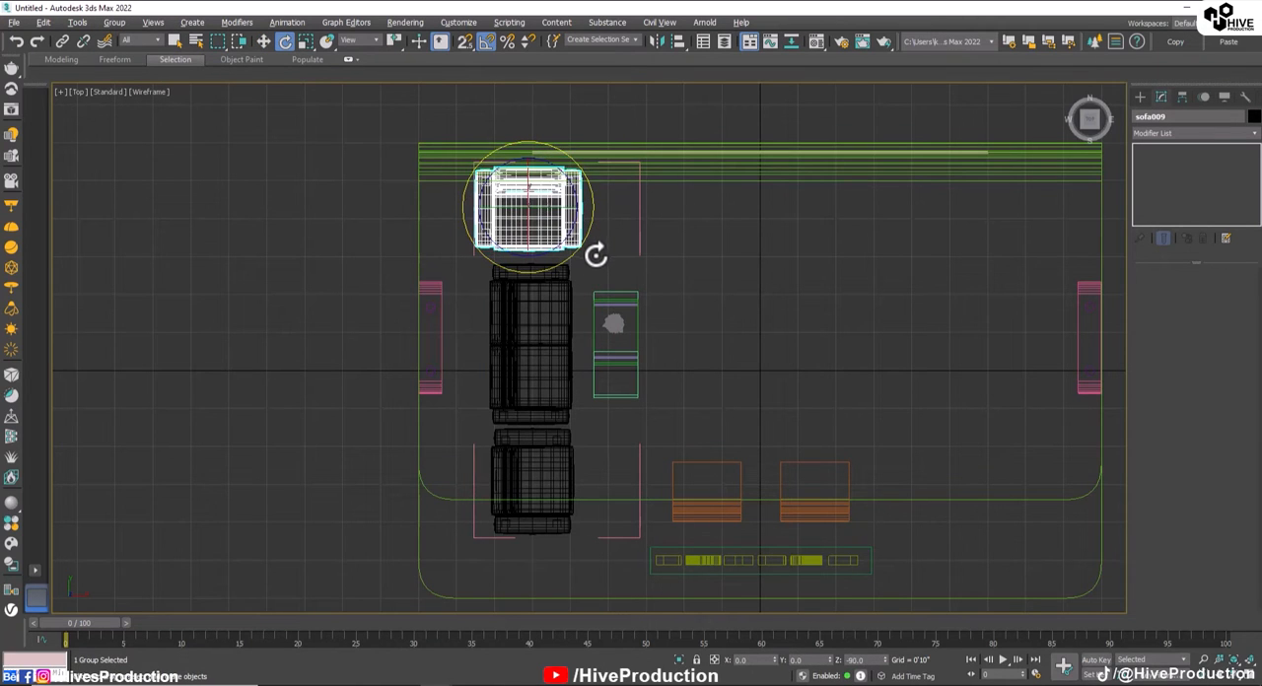
key("w")
left_click_drag(547, 189, 647, 219)
left_click_drag(650, 214, 649, 208)
Step: Rotate the front armchair 90° and move it to the front end of the coffee table, facing the other armchair
left_click(556, 479)
key("e")
left_click_drag(590, 456, 572, 394)
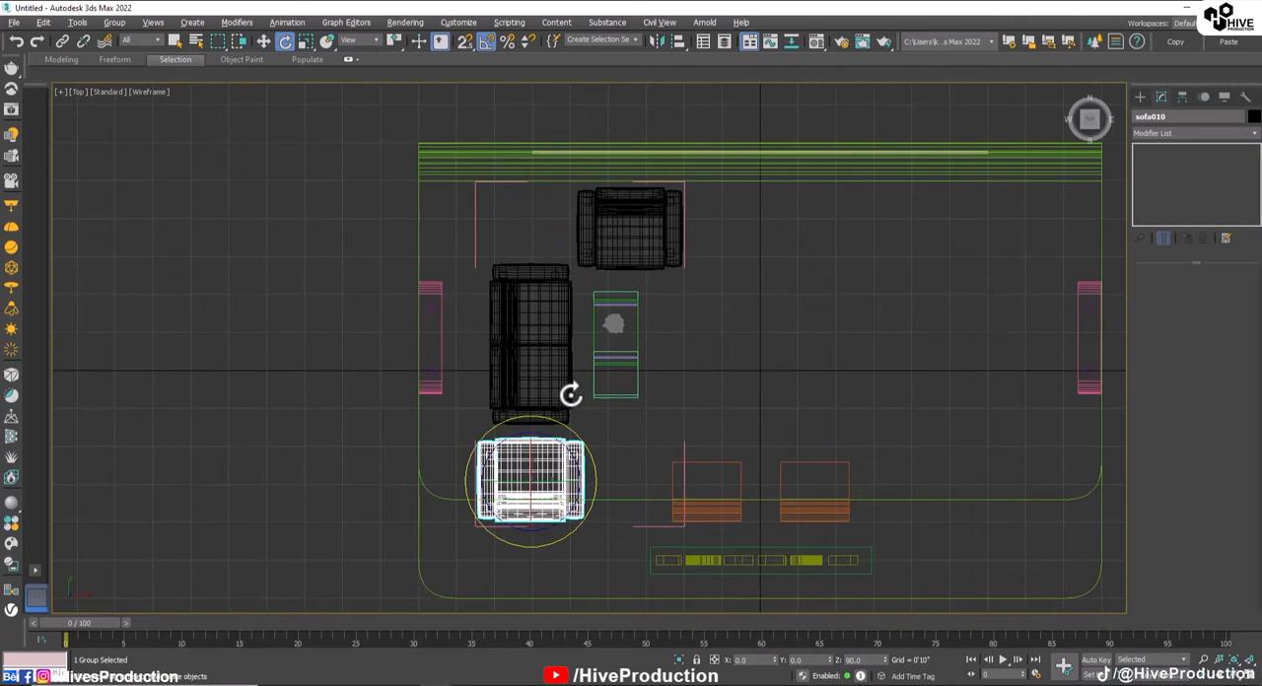
key("w")
left_click_drag(571, 484, 629, 422)
Step: Centre the coffee table and its vase between the two armchairs and close the sofa set group
left_click(629, 333)
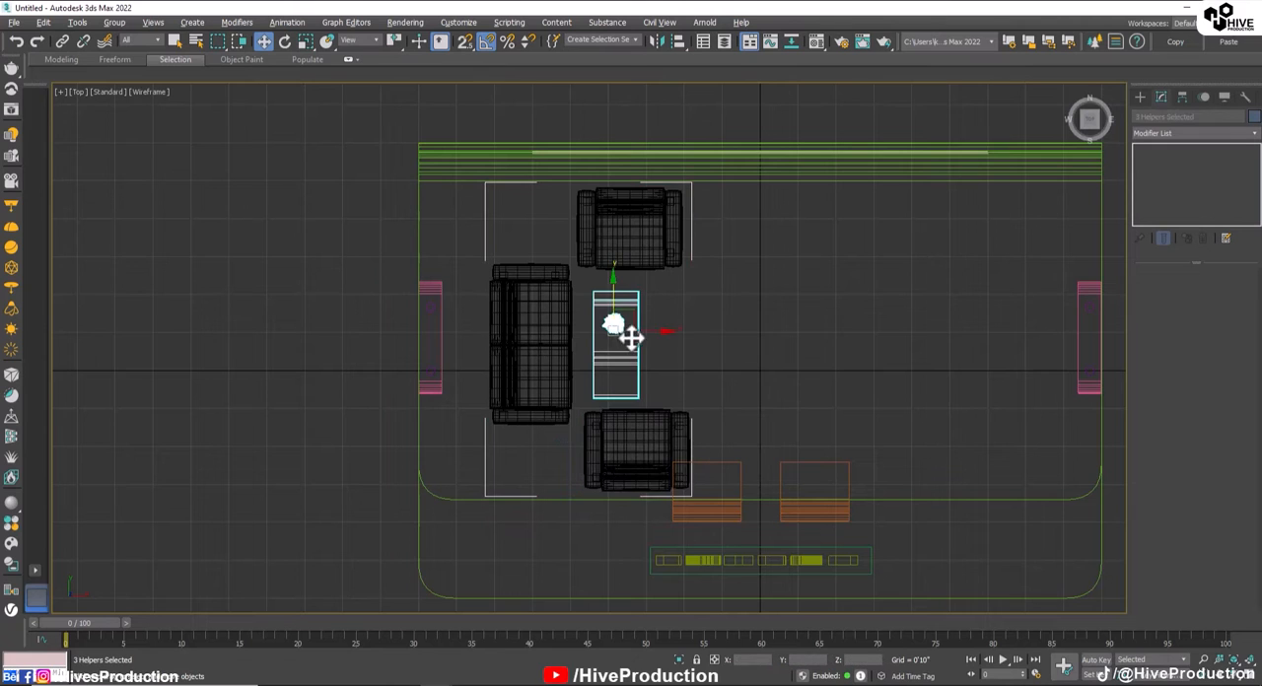
left_click_drag(659, 332, 636, 302)
left_click(114, 21)
left_click(127, 105)
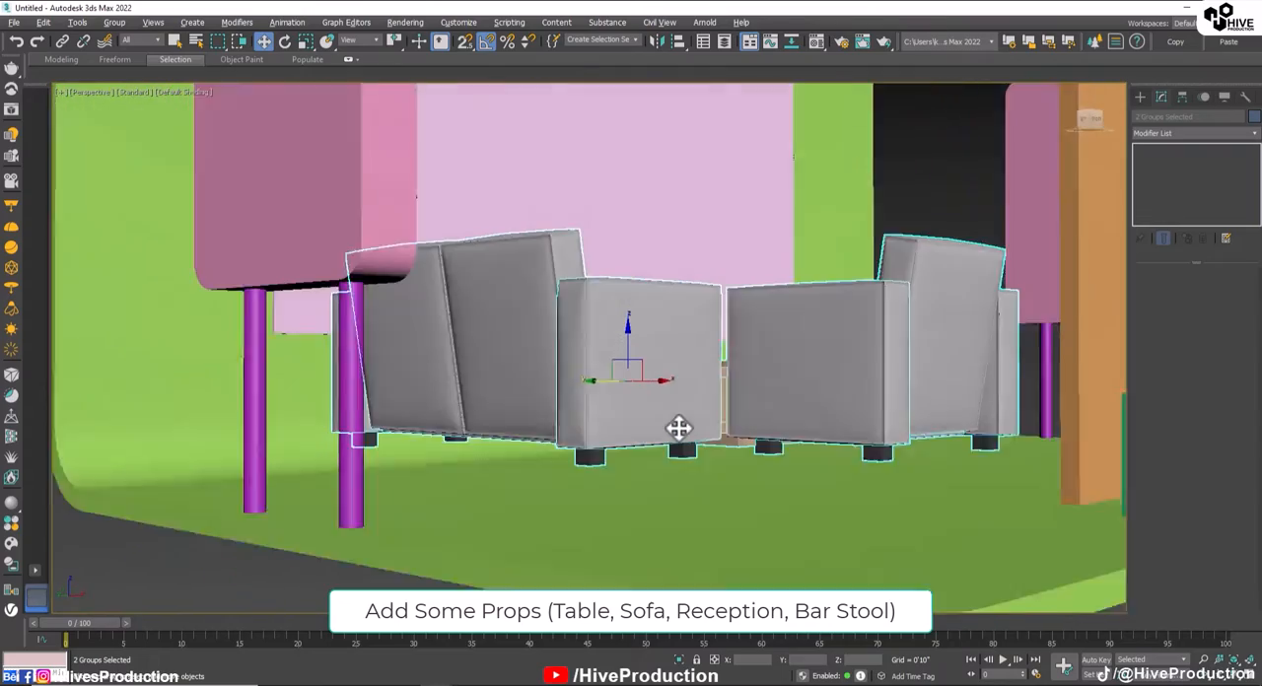
Step: Lower the furniture set onto the stand's floor and shift it inward from the side panel
middle_click_drag(678, 428, 682, 427, "alt")
left_click_drag(628, 347, 625, 395)
middle_click_drag(616, 412, 639, 429, "alt")
middle_click_drag(579, 458, 678, 434, "alt")
key("alt+w")
Step: Copy the furniture set along X in the Front view to the opposite half of the stand
right_click(788, 287)
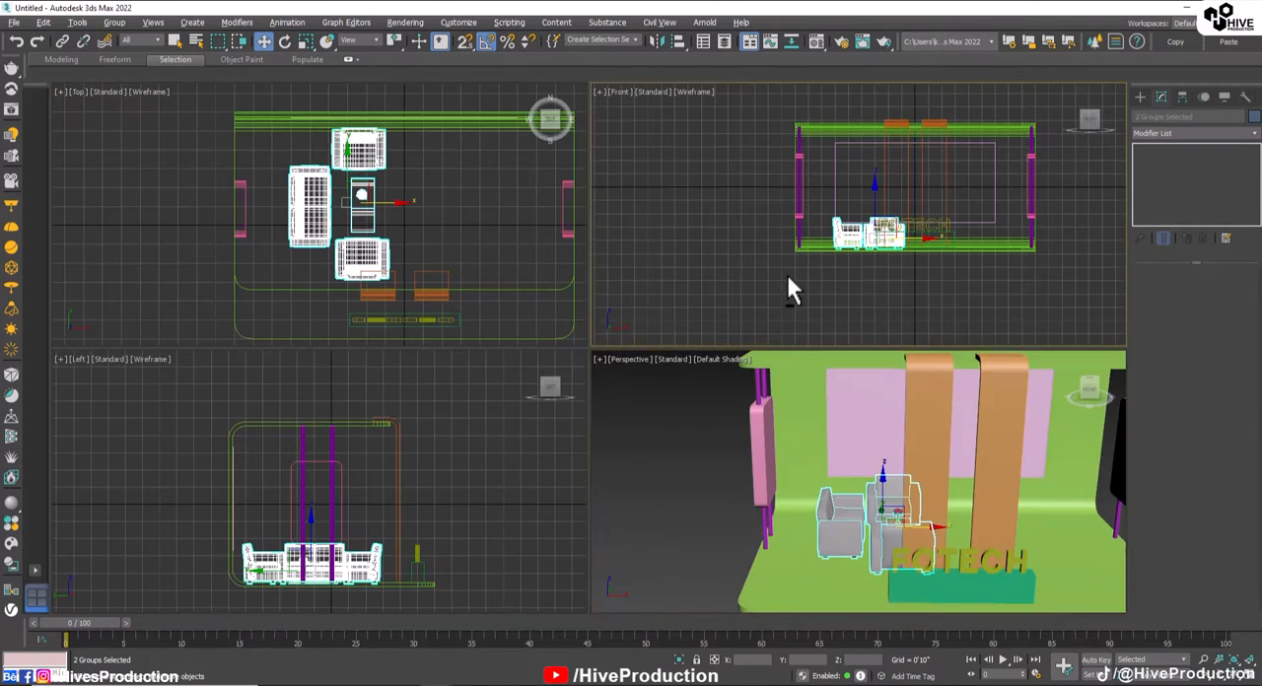
key("alt+w")
left_click_drag(391, 371, 591, 372, "shift")
left_click(620, 408)
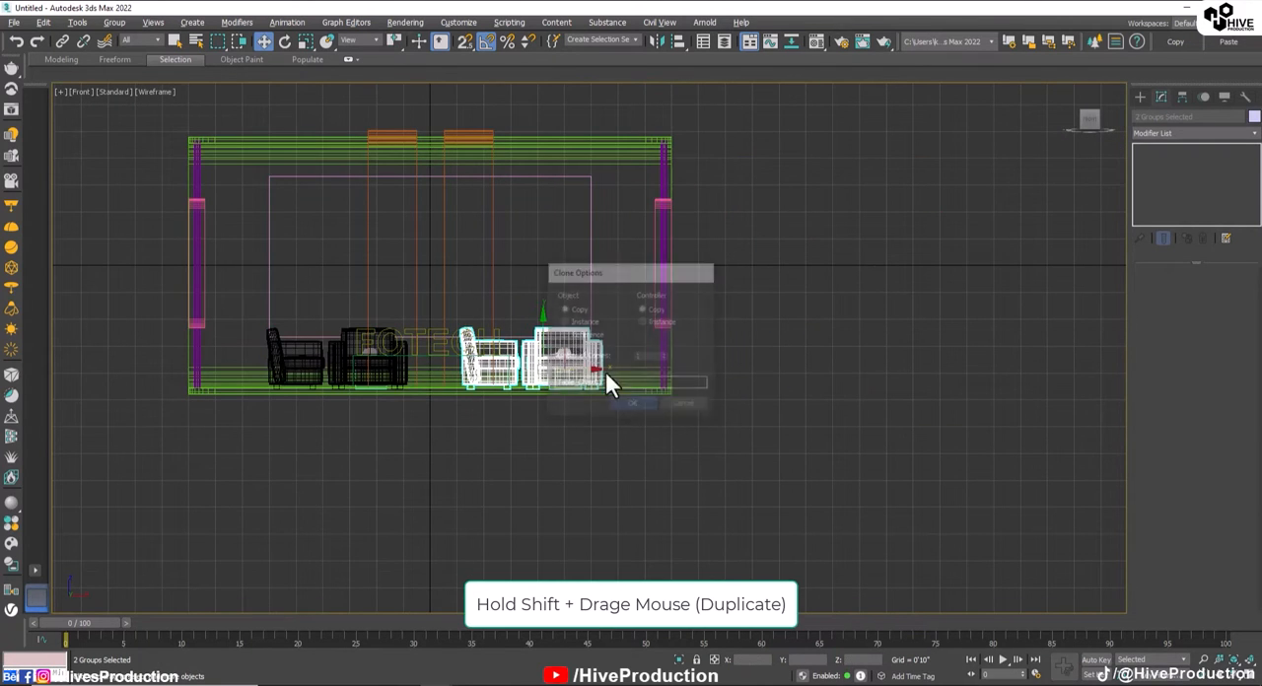
Step: Mirror the copied furniture set so its long sofa stands next to the opposite side panel
key("alt+w")
key("alt+w")
middle_click_drag(941, 520, 771, 453)
middle_click_drag(771, 453, 698, 444, "alt")
left_click(653, 46)
left_click(596, 451)
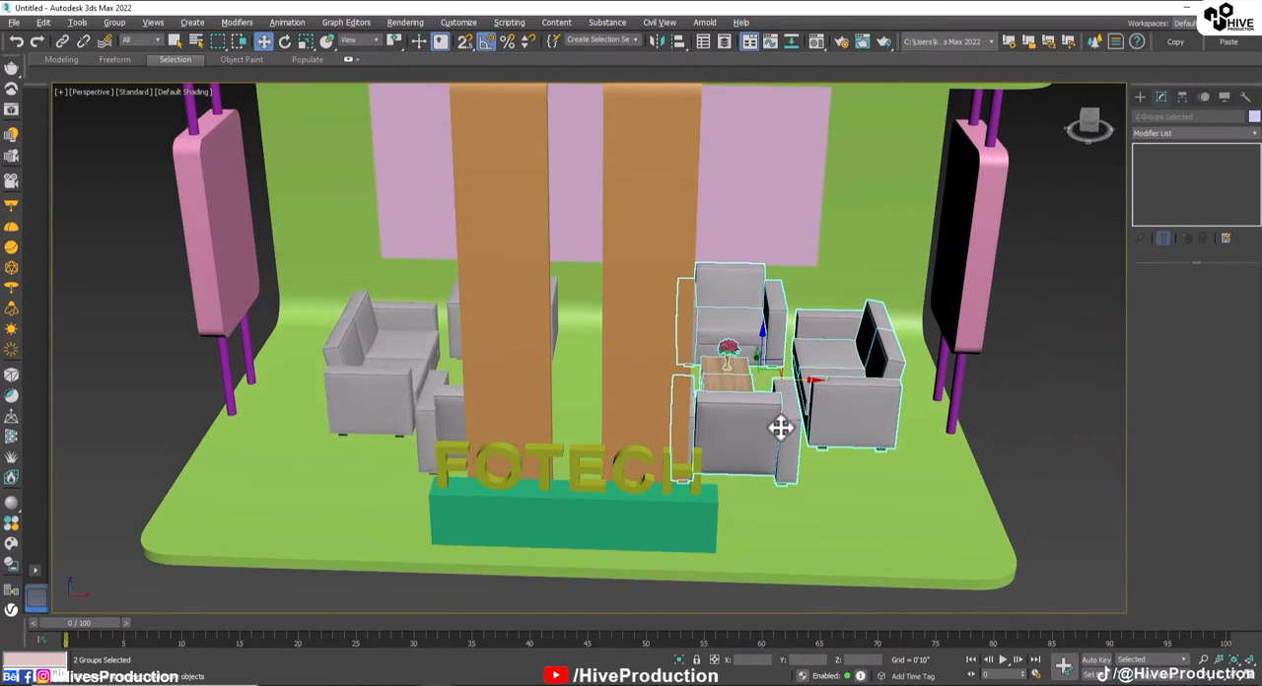
Step: Examine the furnished stand in Perspective from the sides and the front
left_click(994, 404)
middle_click_drag(857, 464, 601, 384, "alt")
scroll(600, 383, "down", 5)
left_click(493, 346)
middle_click_drag(493, 346, 563, 253, "alt")
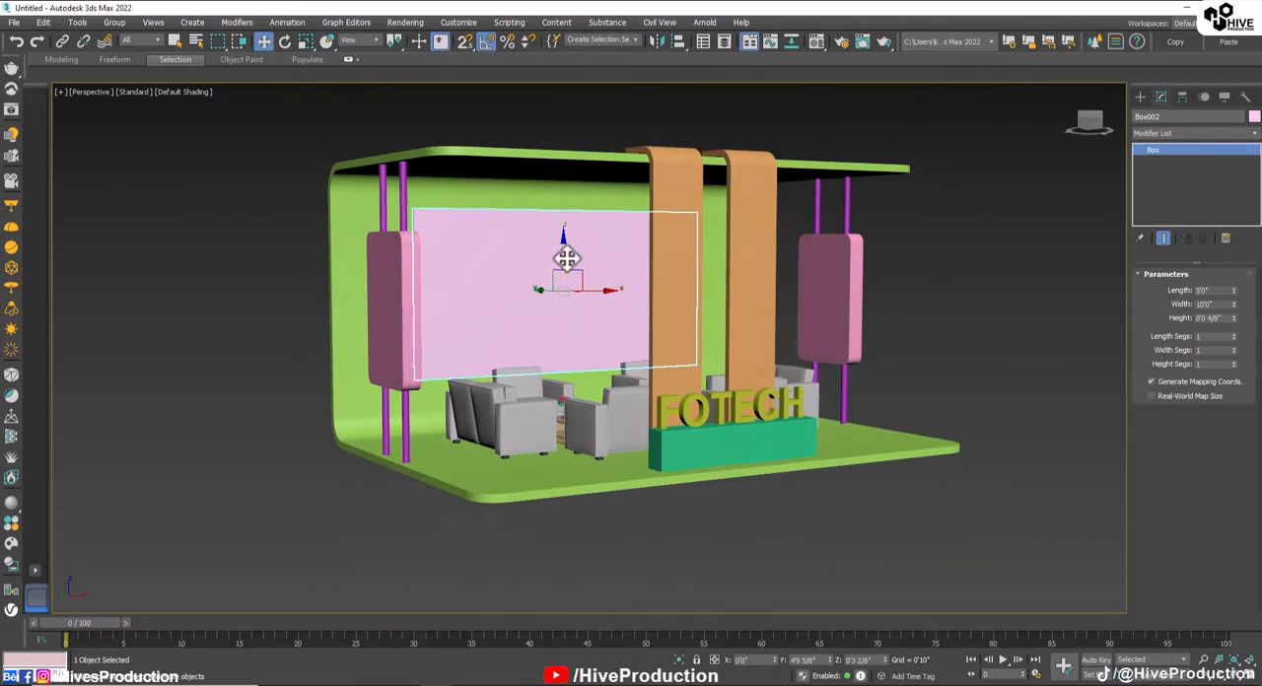
left_click(917, 366)
middle_click_drag(916, 366, 779, 501, "alt")
scroll(667, 379, "up", 2)
middle_click_drag(668, 379, 714, 383, "alt")
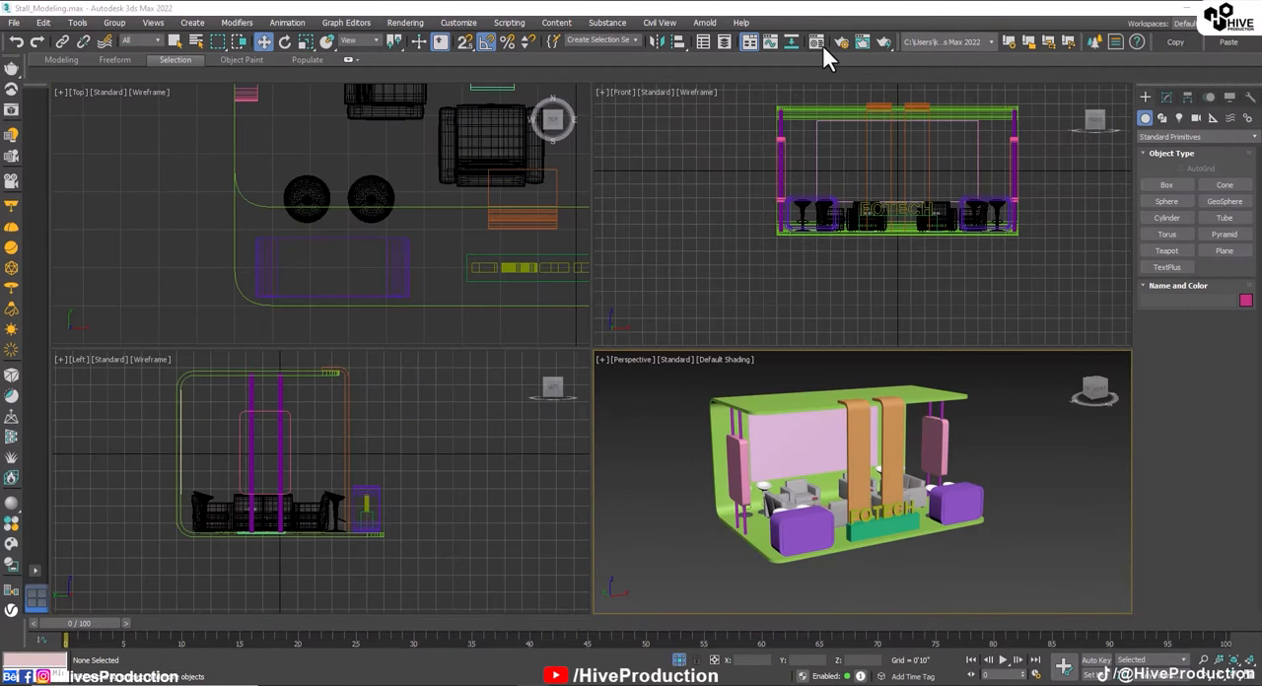
Step: Open the Material Editor and change the first material slot to a VRayMtl
left_click(817, 42)
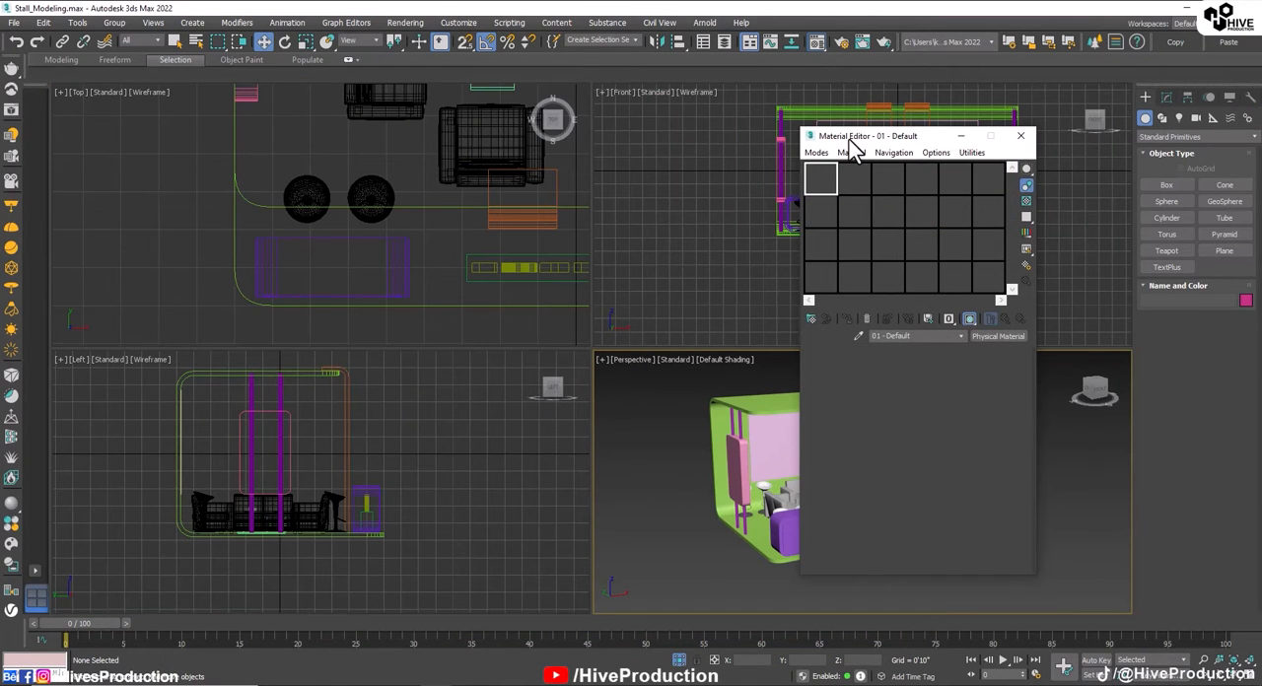
left_click_drag(850, 140, 512, 152)
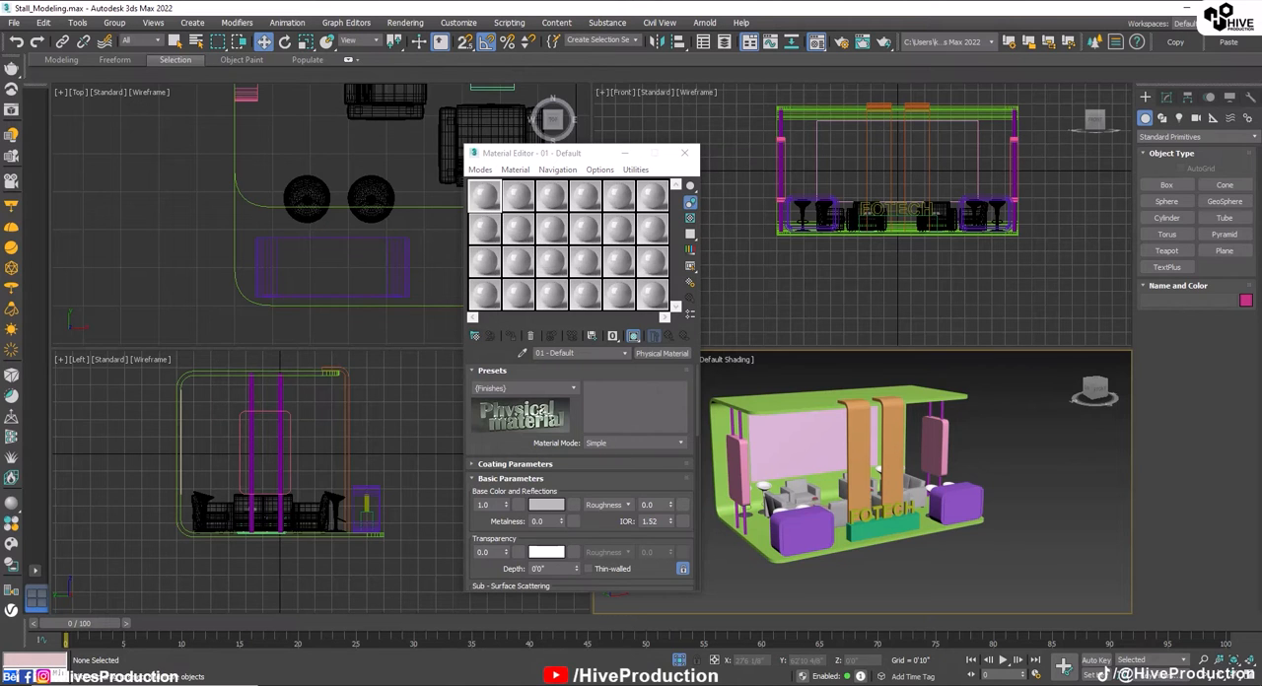
left_click(662, 353)
double_click(300, 533)
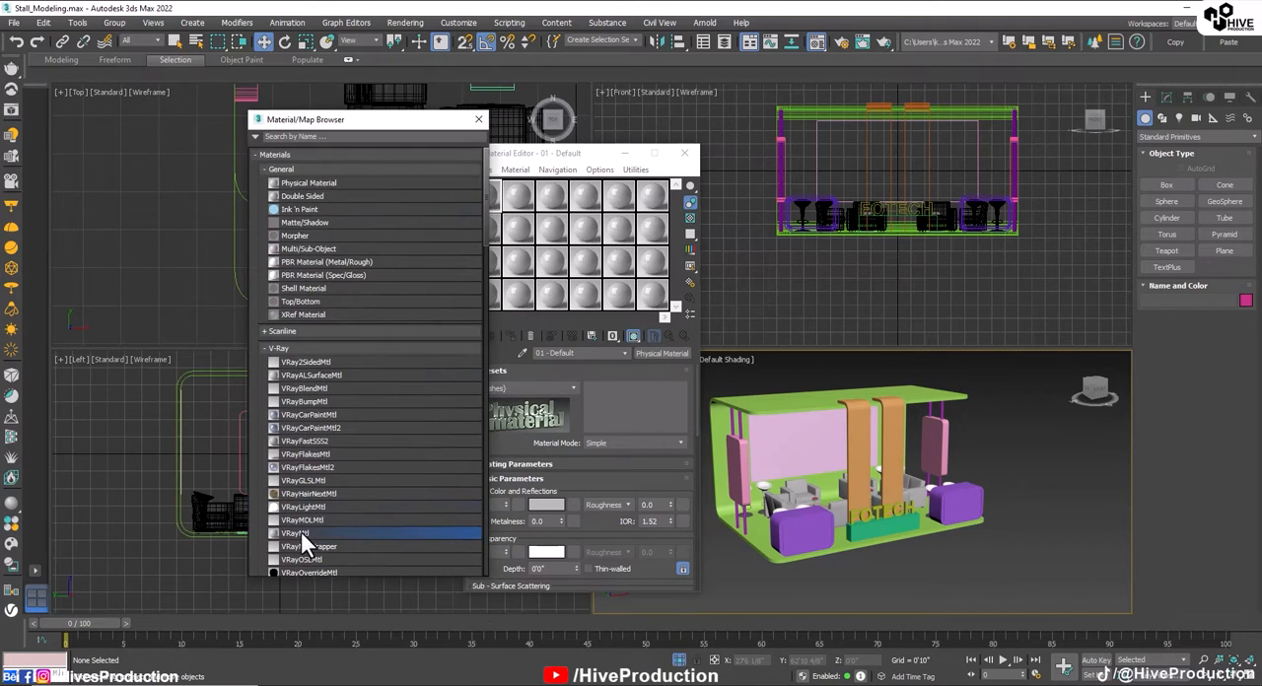
left_click(759, 434)
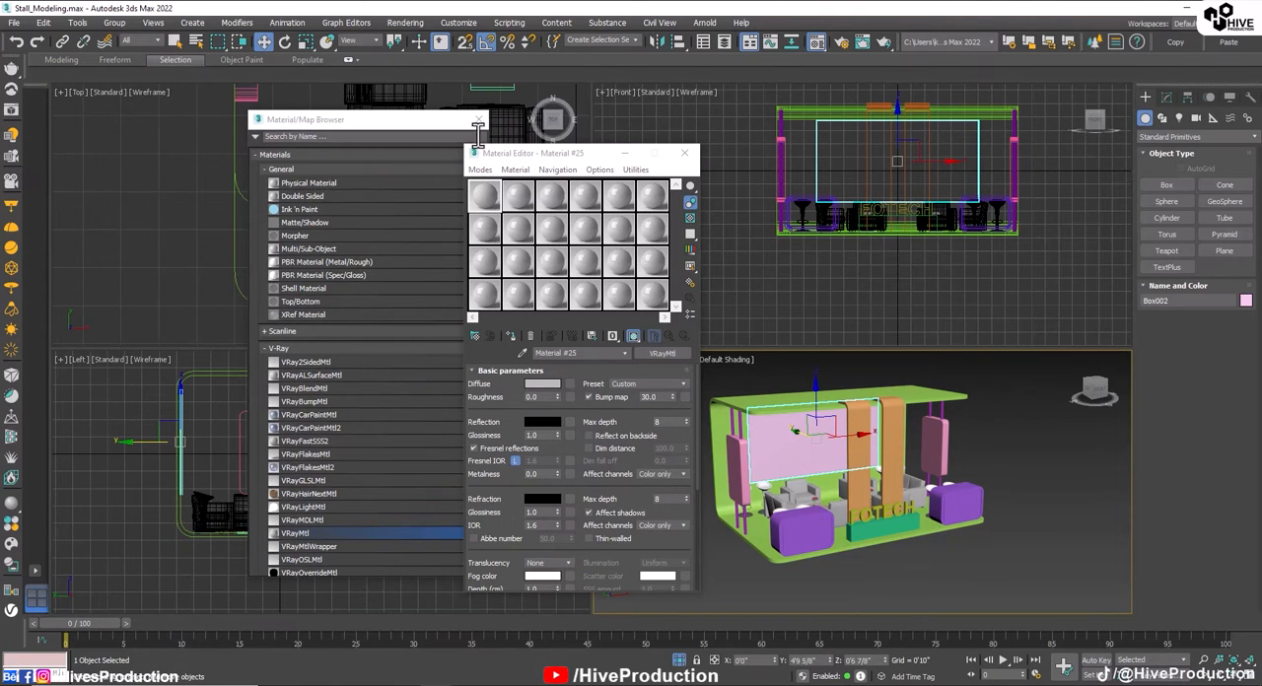
left_click(478, 119)
Step: Select the box under the FOTECH lettering and set the first material's diffuse colour to RGB 5, 5, 5
left_click(871, 531)
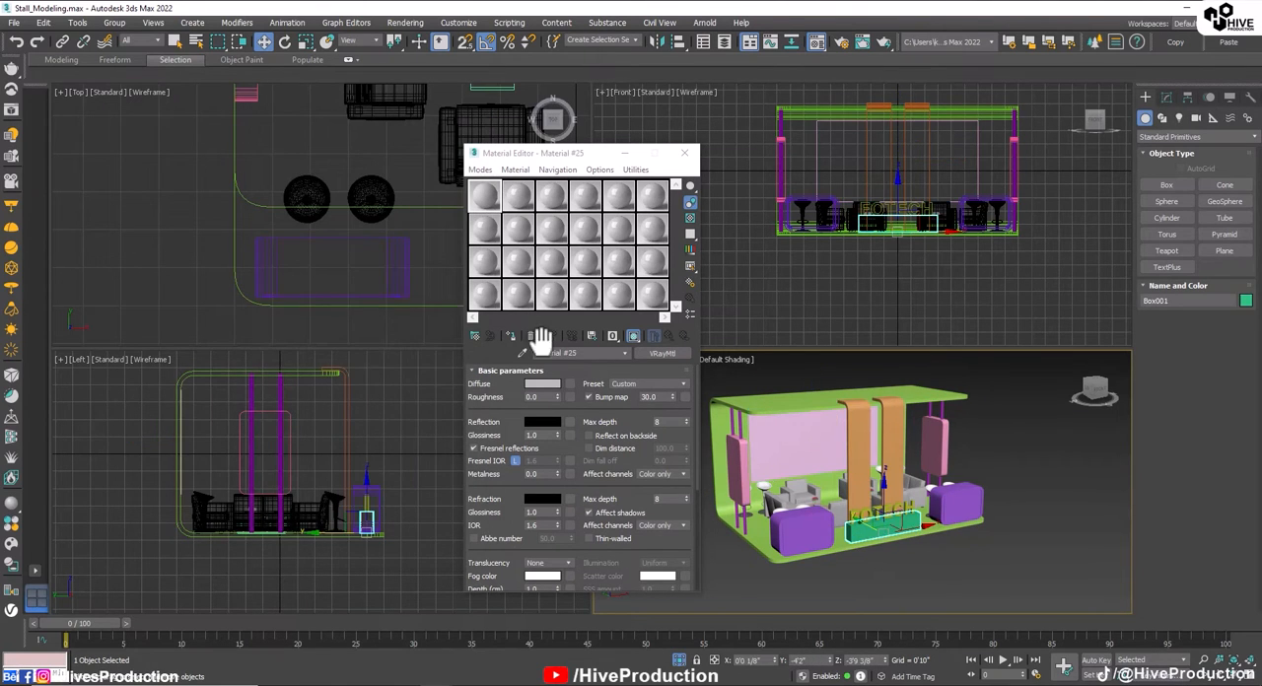
left_click_drag(561, 158, 1068, 176)
key("alt+w")
scroll(636, 433, "up", 5)
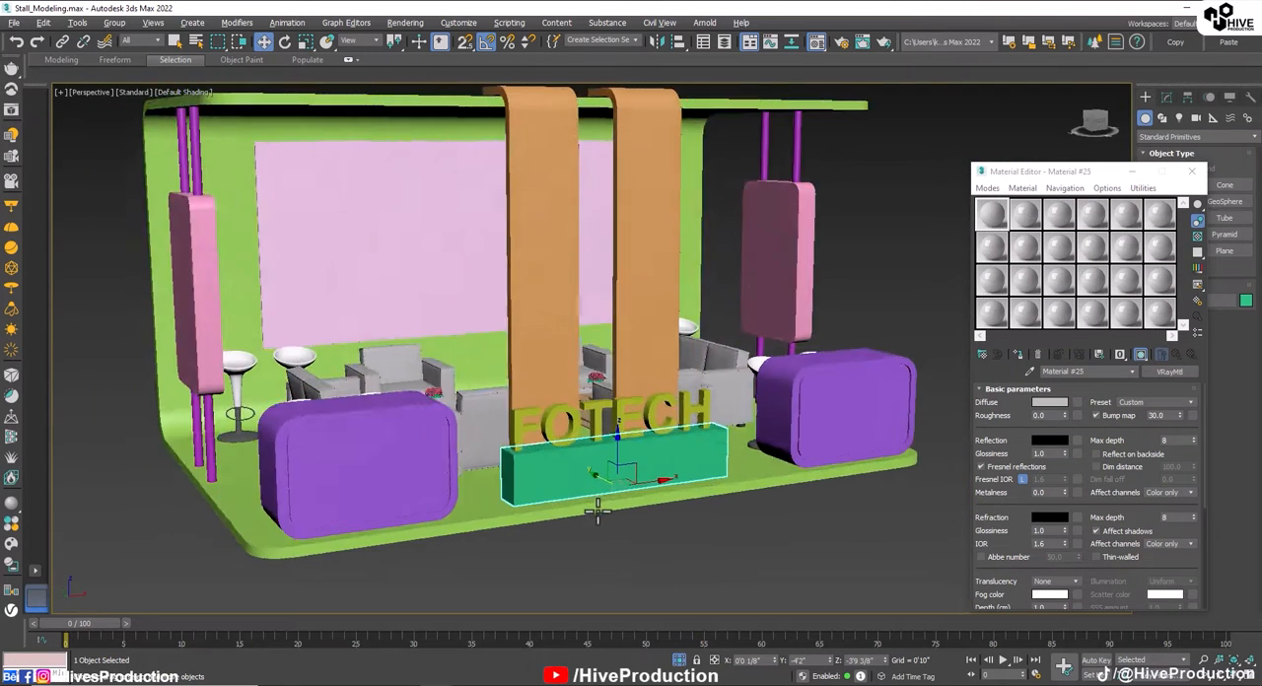
left_click(1047, 401)
left_click_drag(389, 138, 388, 91)
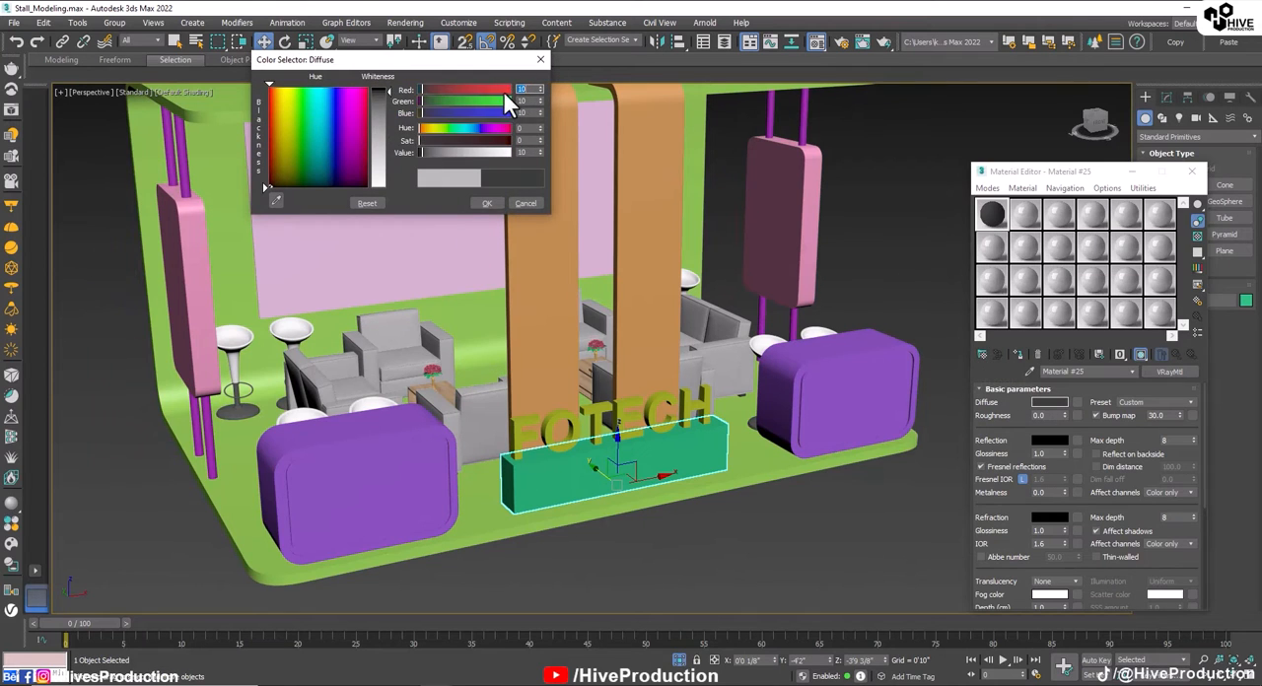
type("5")
key("Tab")
type("5")
key("Tab")
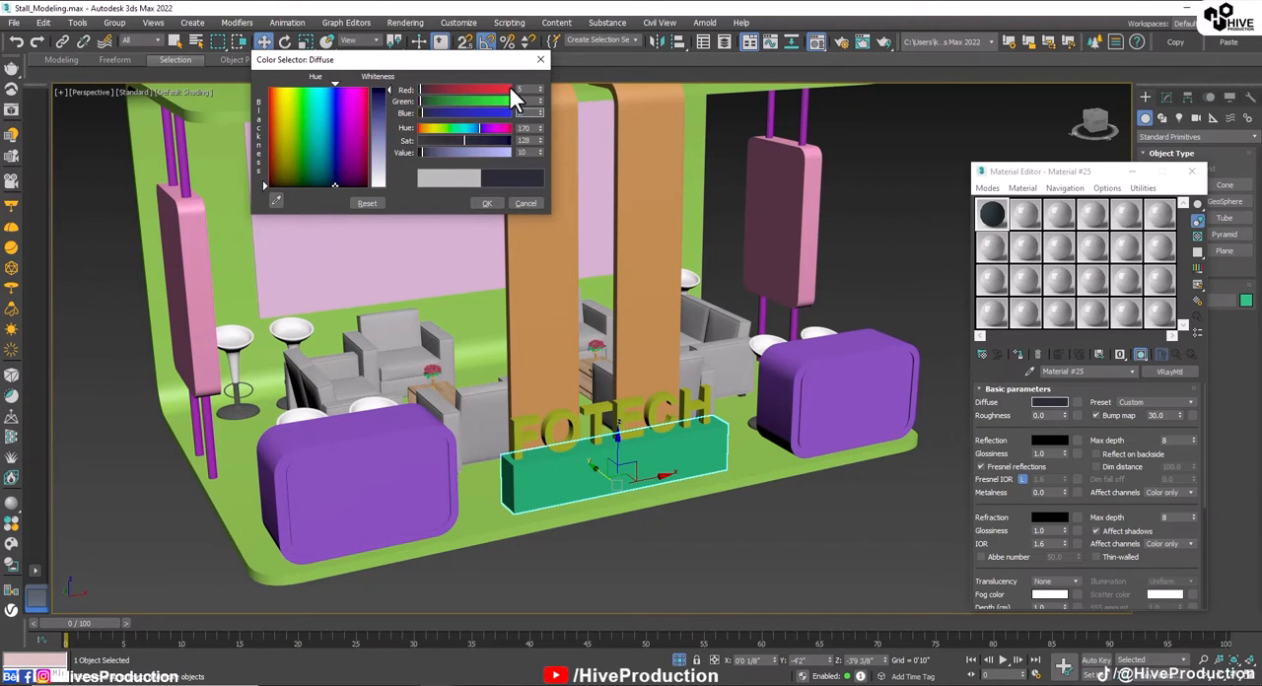
type("5")
key("Return")
left_click(501, 205)
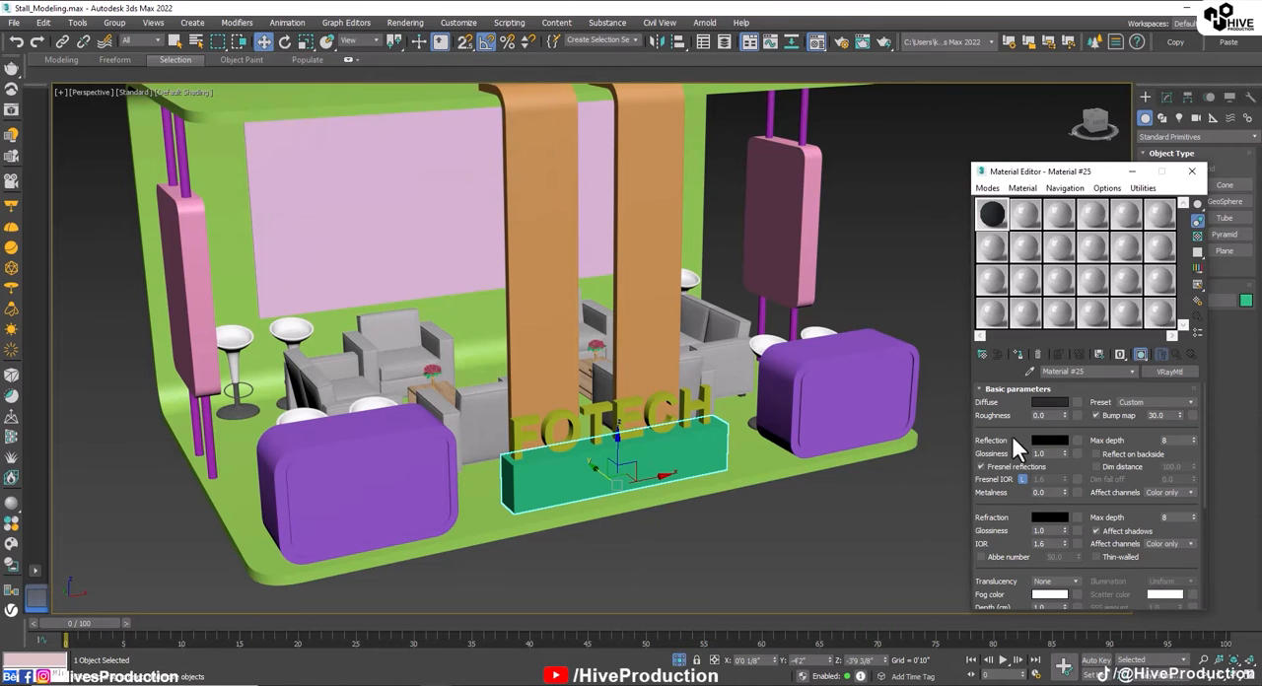
Step: Give the black material a mid-grey reflection with glossiness 0.8 and assign it to the box base
left_click(1041, 441)
left_click_drag(390, 92, 390, 137)
left_click(483, 204)
type("0.8")
key("Return")
left_click(1018, 354)
left_click(940, 389)
Step: Copy the black material to the second slot, name it white, and assign it to the FOTECH lettering
left_click(587, 412)
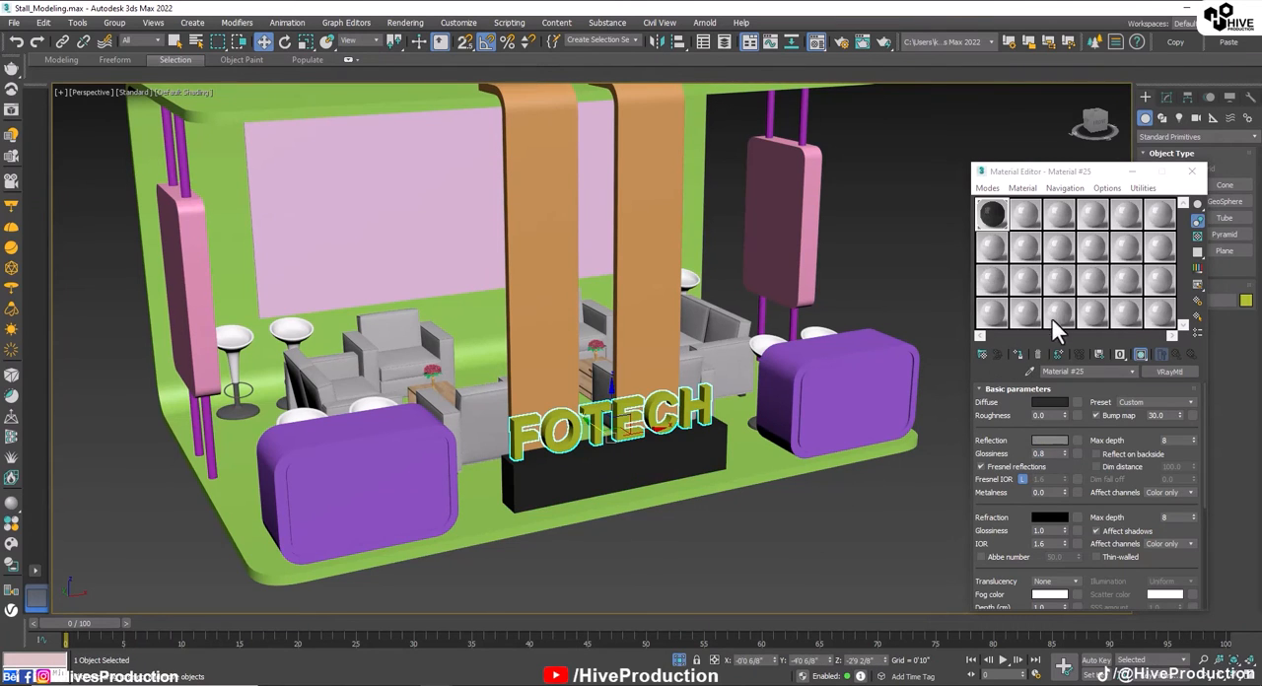
left_click(1025, 215)
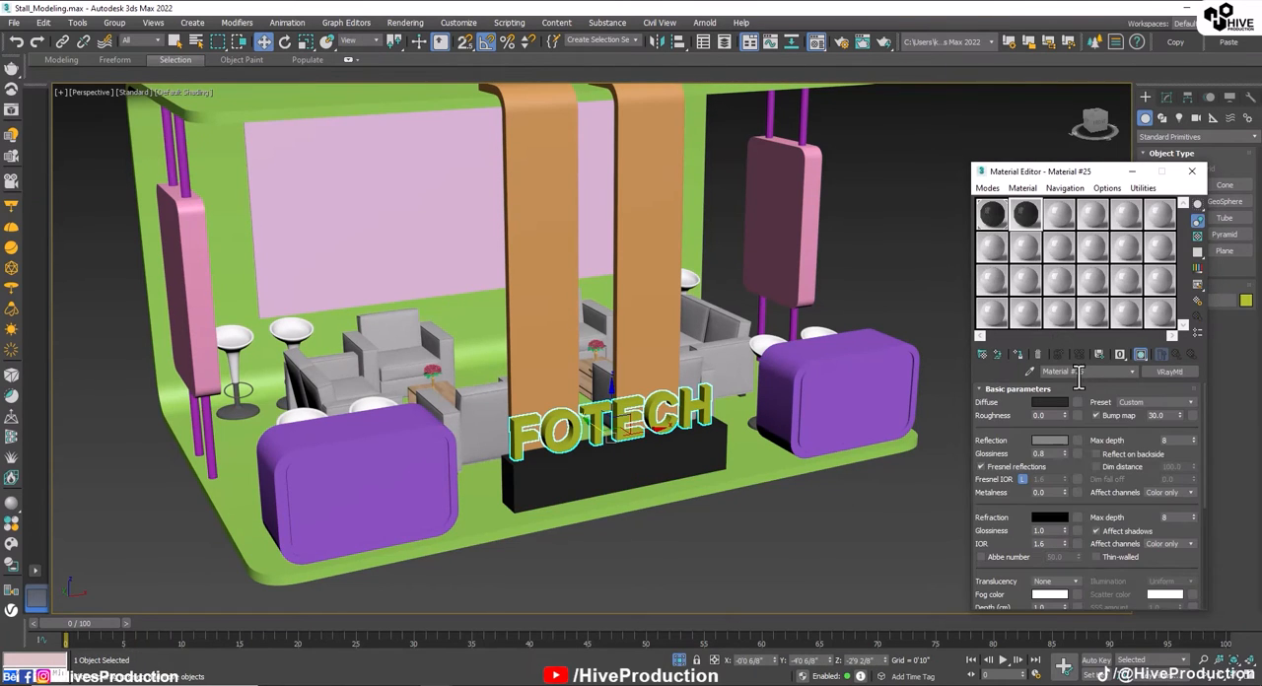
type("white")
key("Return")
left_click(1019, 356)
Step: Set the white material's diffuse colour to near-white, RGB 238, 238, 238
left_click(1063, 403)
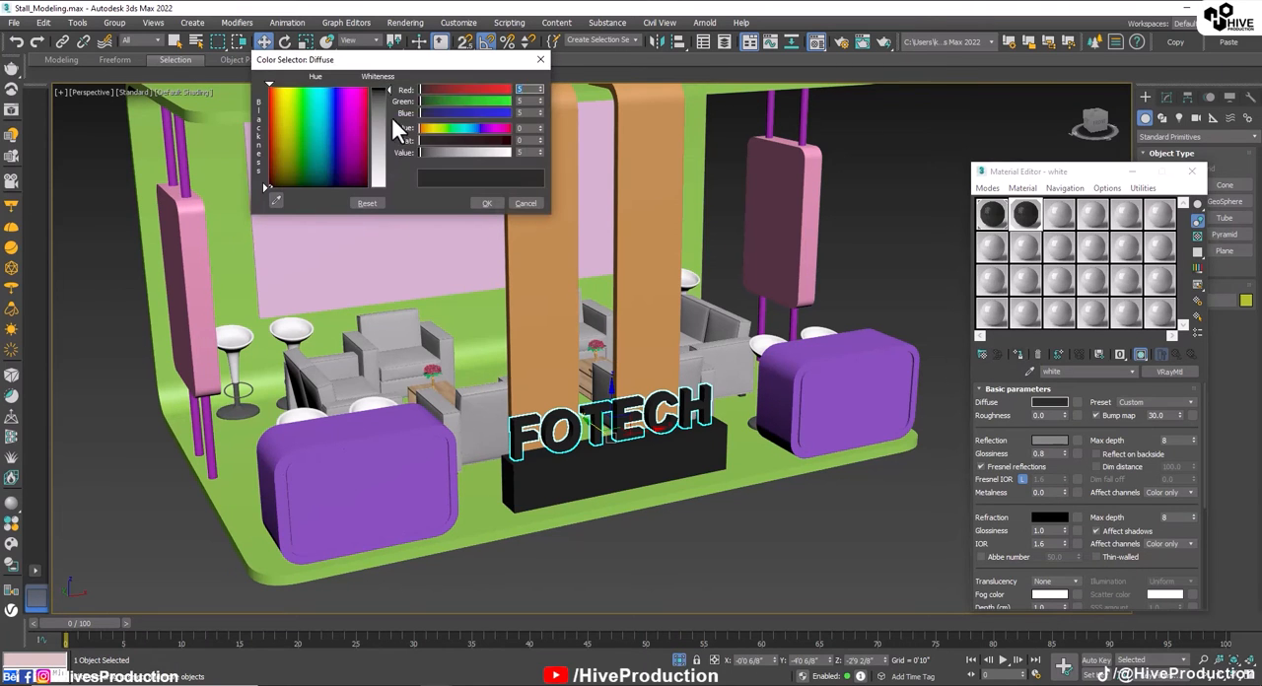
left_click_drag(389, 115, 390, 181)
left_click(487, 203)
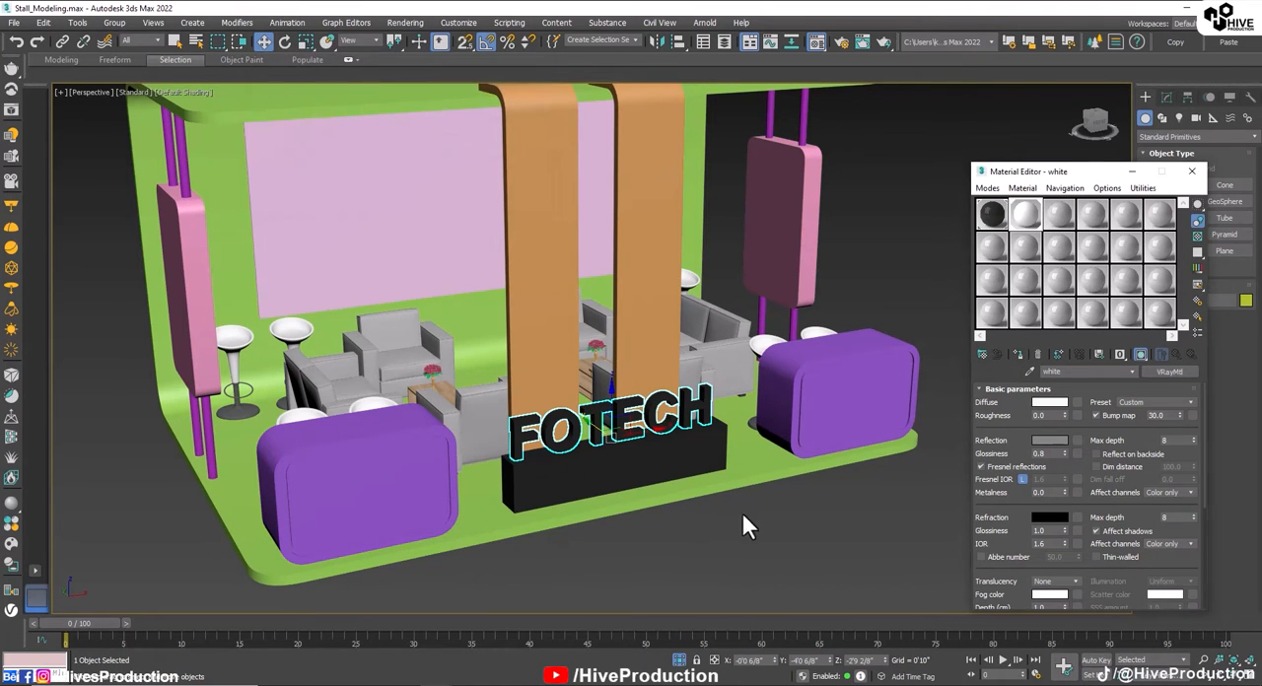
left_click(744, 523)
Step: Copy the white material to the third slot and name the copy blue
middle_click_drag(743, 524, 670, 560, "alt")
middle_click_drag(599, 380, 626, 481)
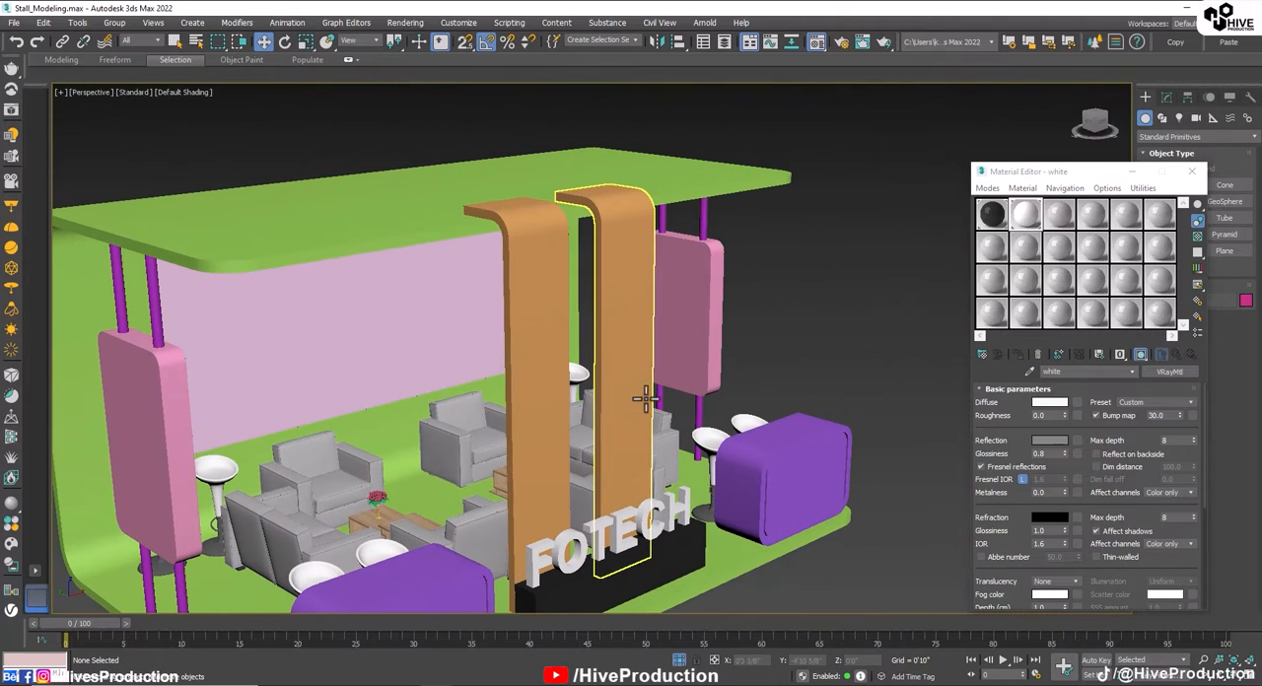
left_click(1065, 215)
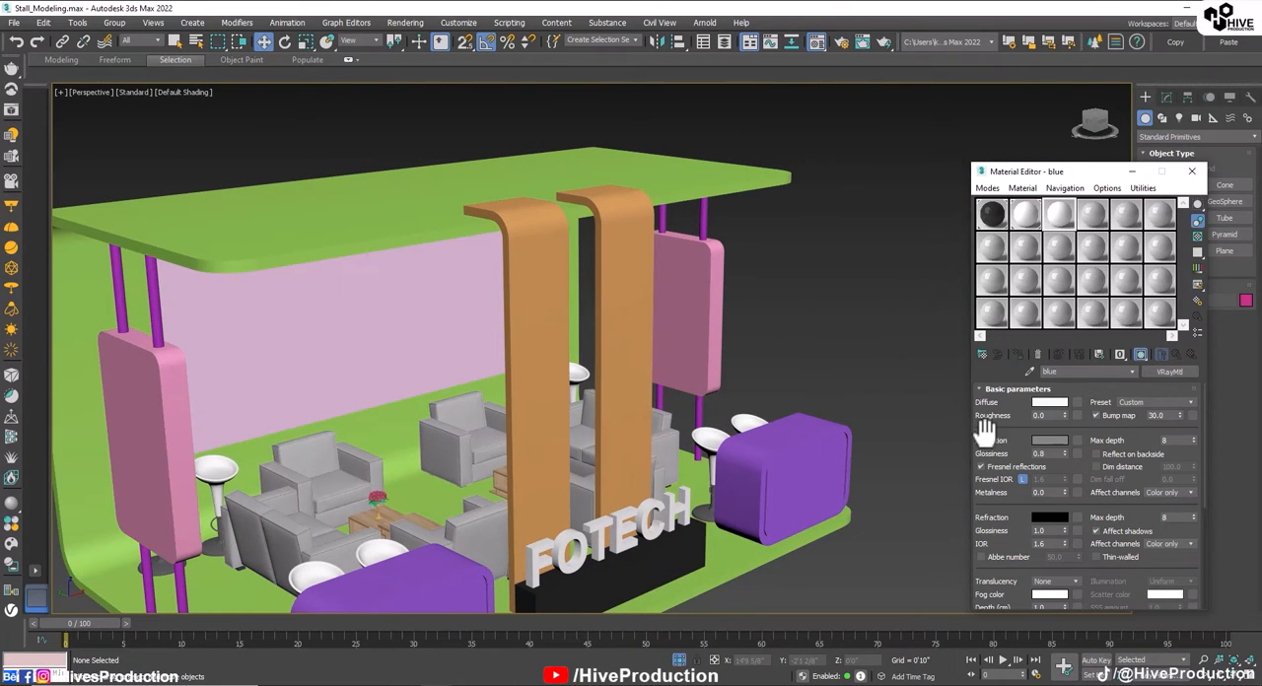
Step: Set the blue material's diffuse colour to a dark navy blue
left_click(1049, 403)
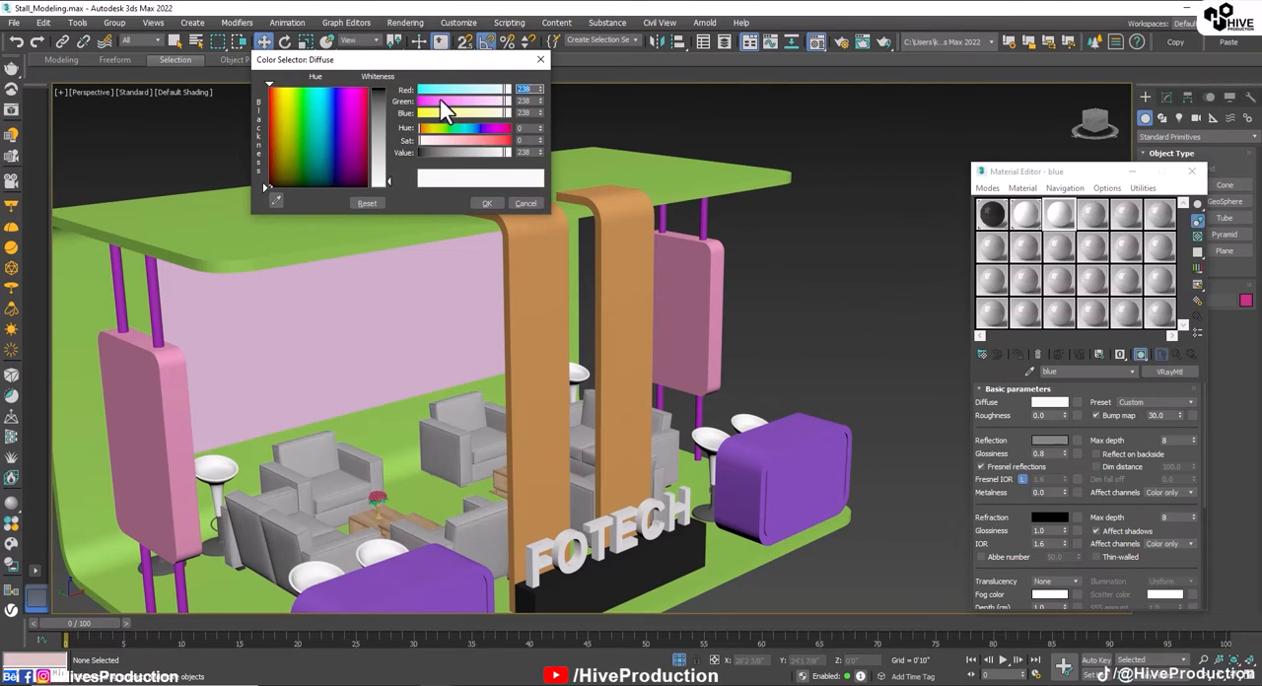
left_click(345, 90)
left_click(378, 89)
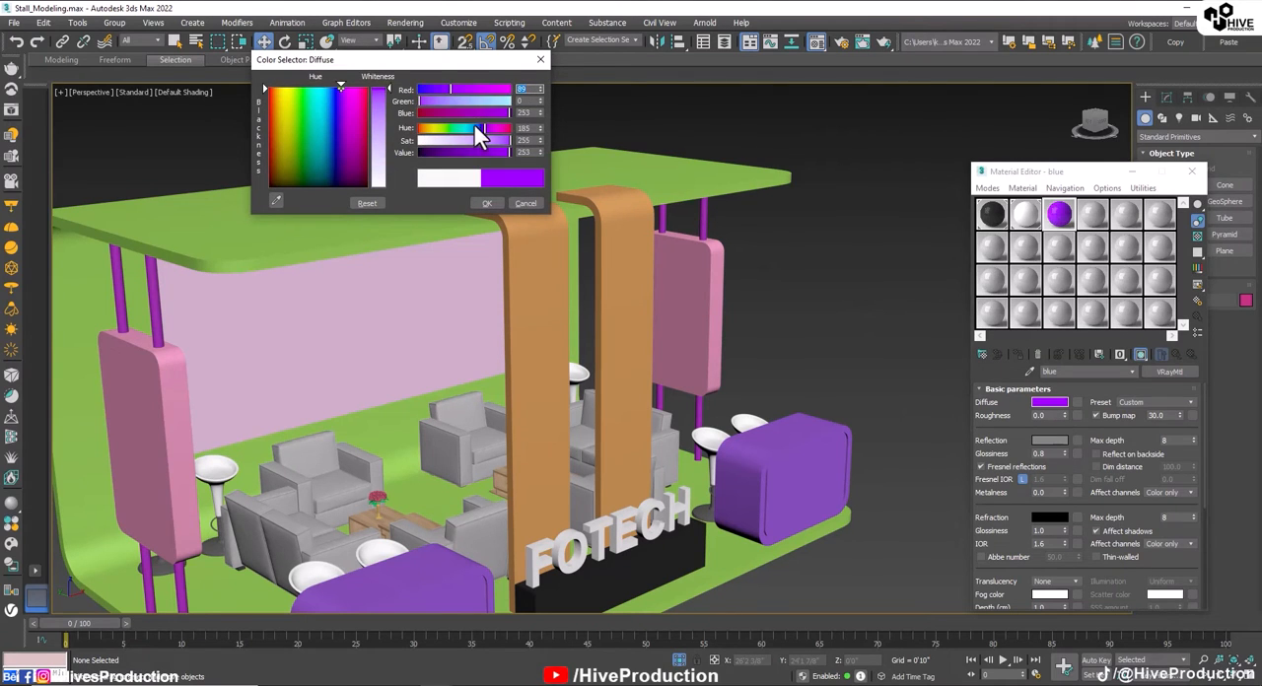
left_click_drag(473, 126, 505, 141)
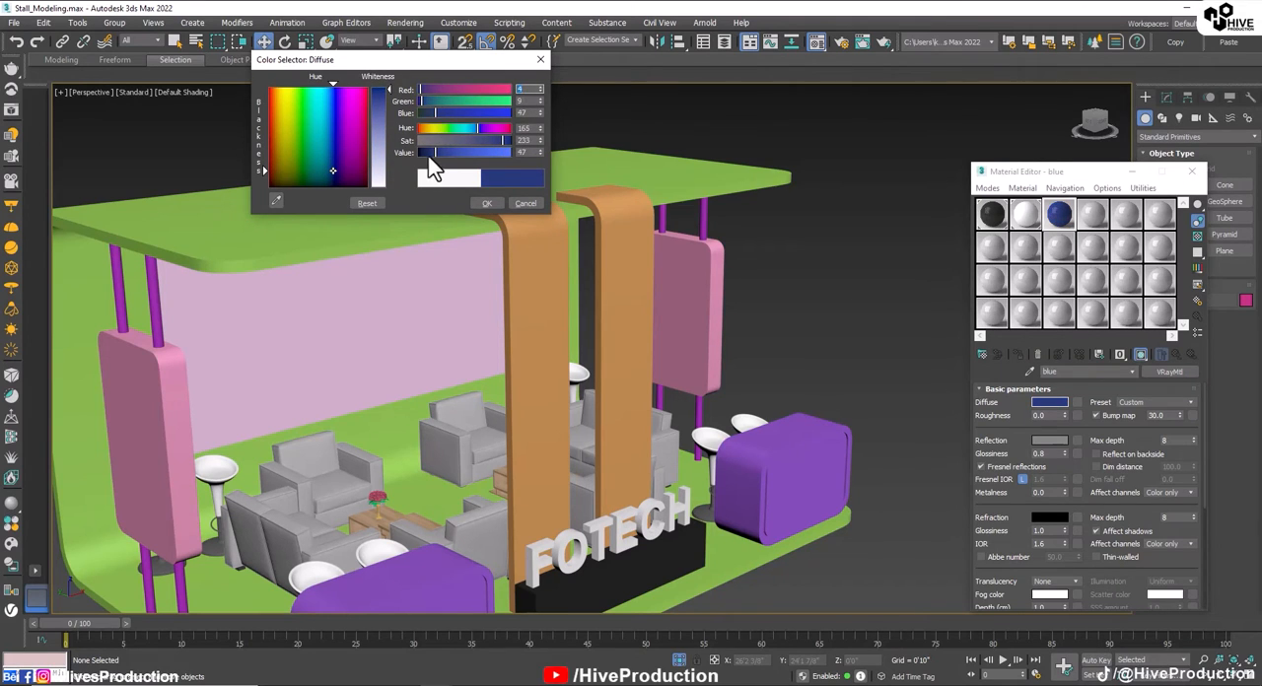
left_click_drag(428, 156, 473, 124)
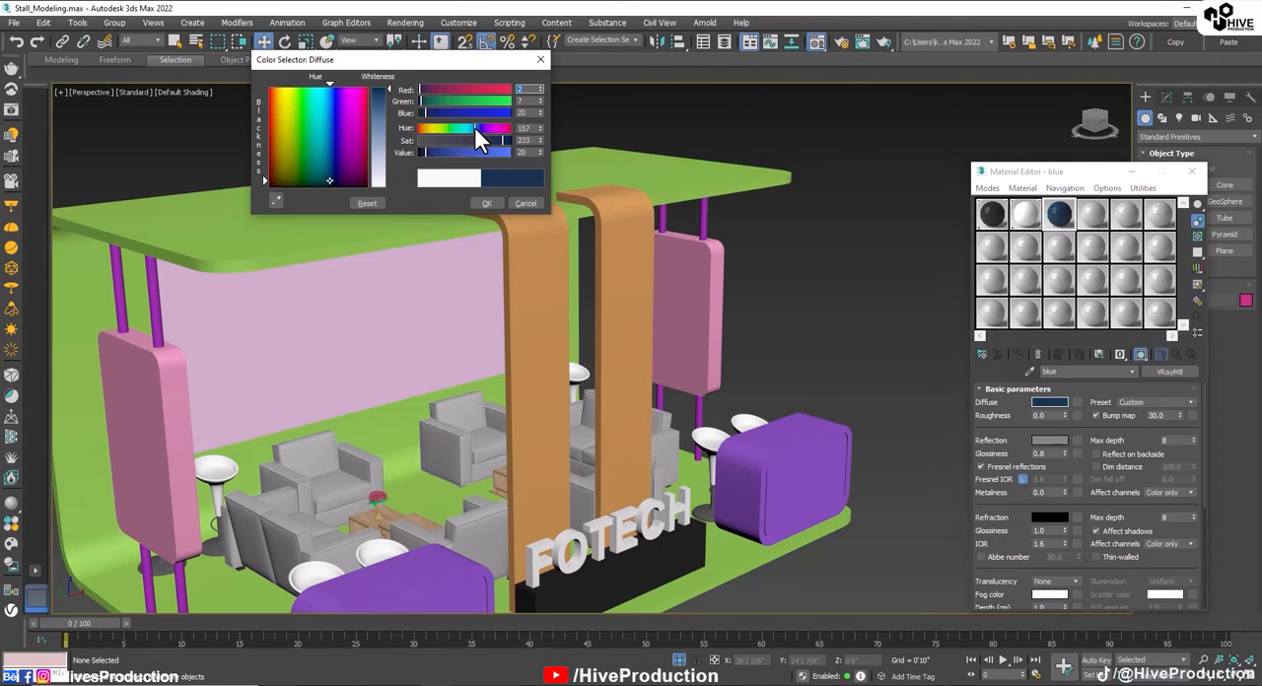
left_click(486, 203)
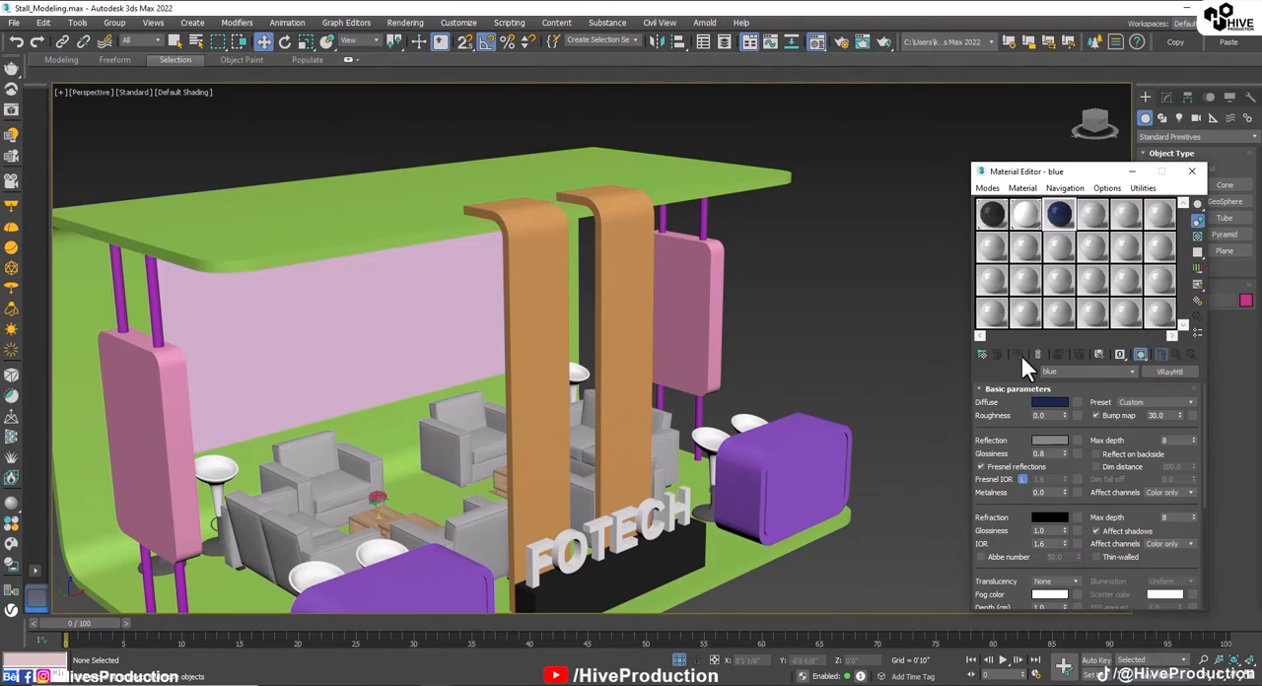
Step: Assign the blue material to the two curved vertical bands behind the FOTECH lettering
left_click(634, 290)
left_click(521, 330, "ctrl")
left_click(1019, 355)
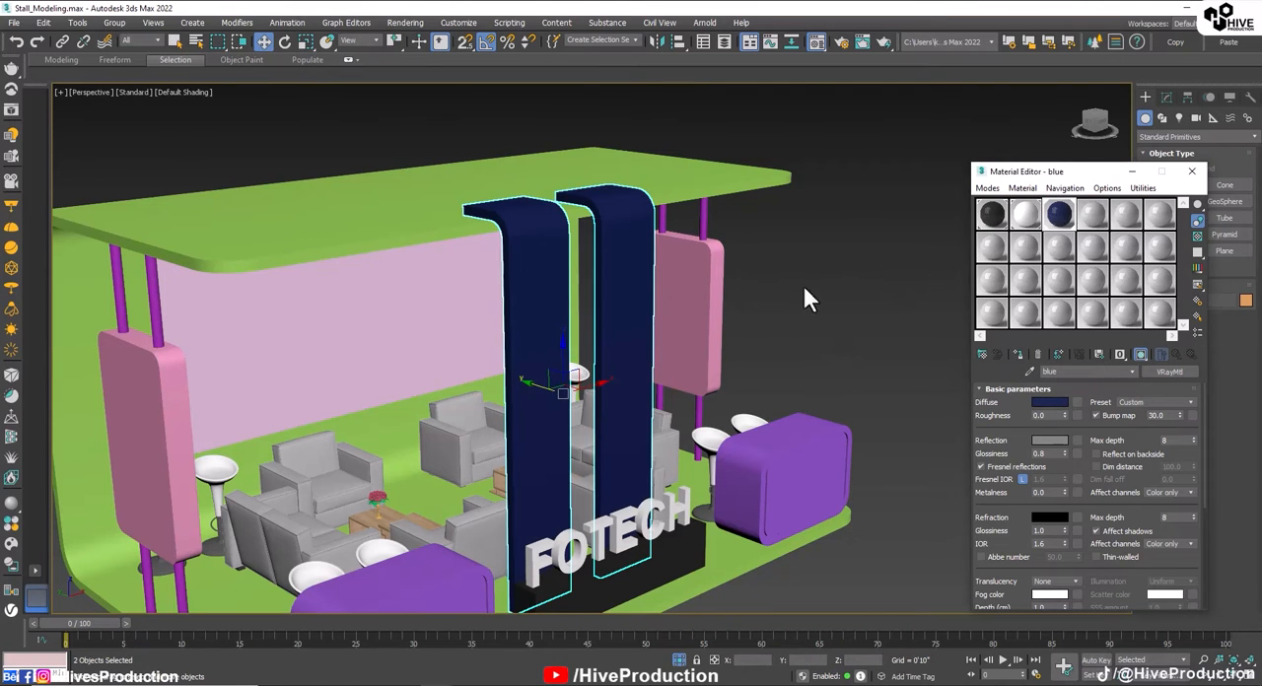
left_click(804, 289)
Step: Assign the black material to the two rounded panels hung on the side poles
middle_click_drag(765, 359, 749, 371, "alt")
left_click(212, 355)
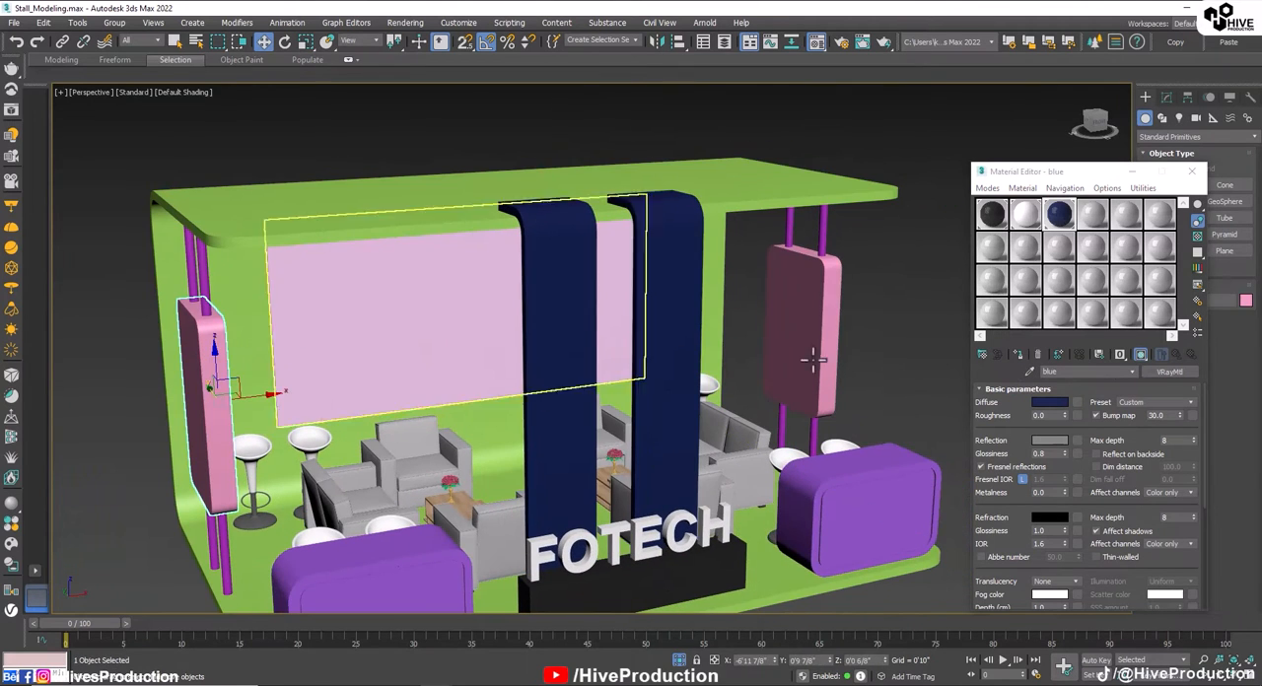
left_click(814, 360, "ctrl")
left_click(999, 211)
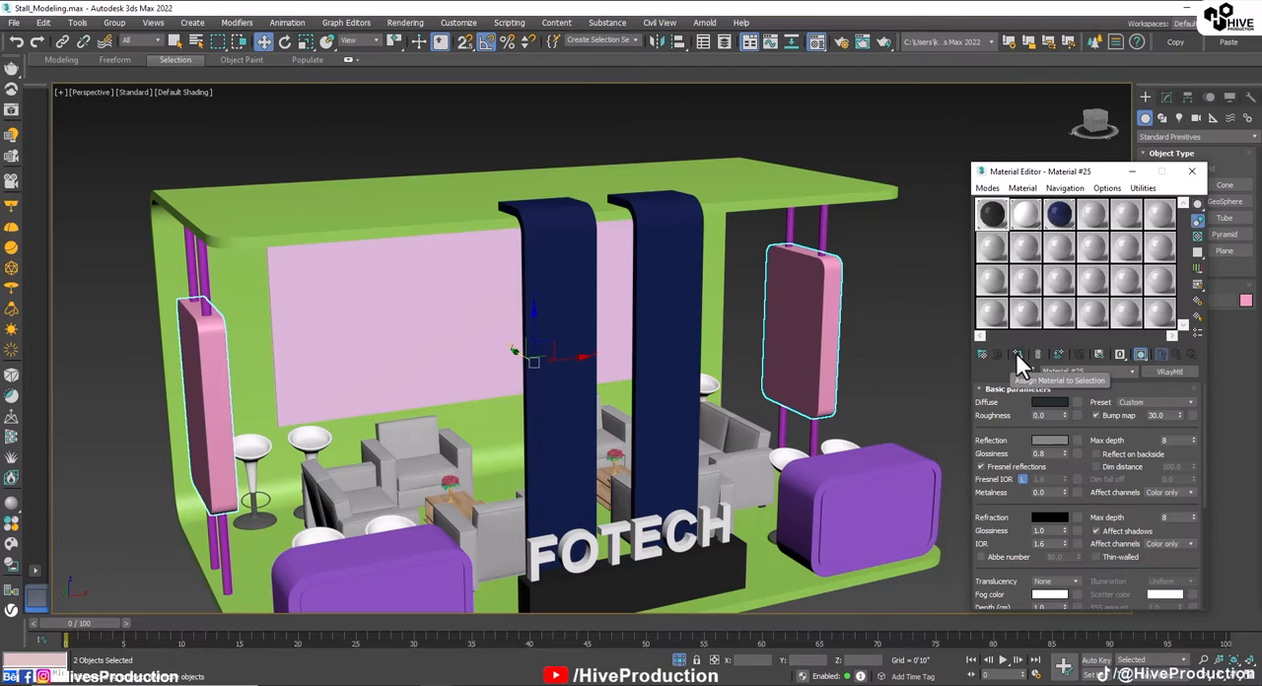
left_click(1017, 356)
left_click(835, 429)
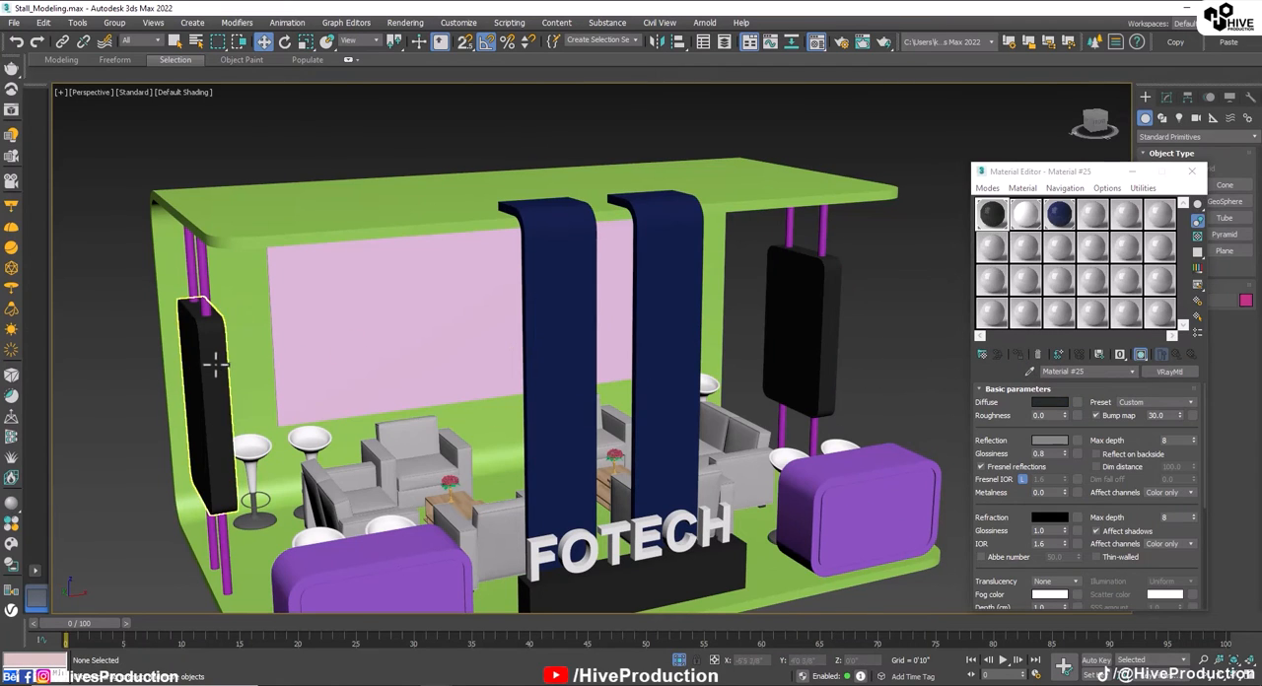
Step: Copy the black material to the fourth slot and name the copy chrome
mouse_move(1075, 223)
left_mouse_down()
mouse_move(1040, 244)
mouse_move(1091, 223)
left_mouse_up()
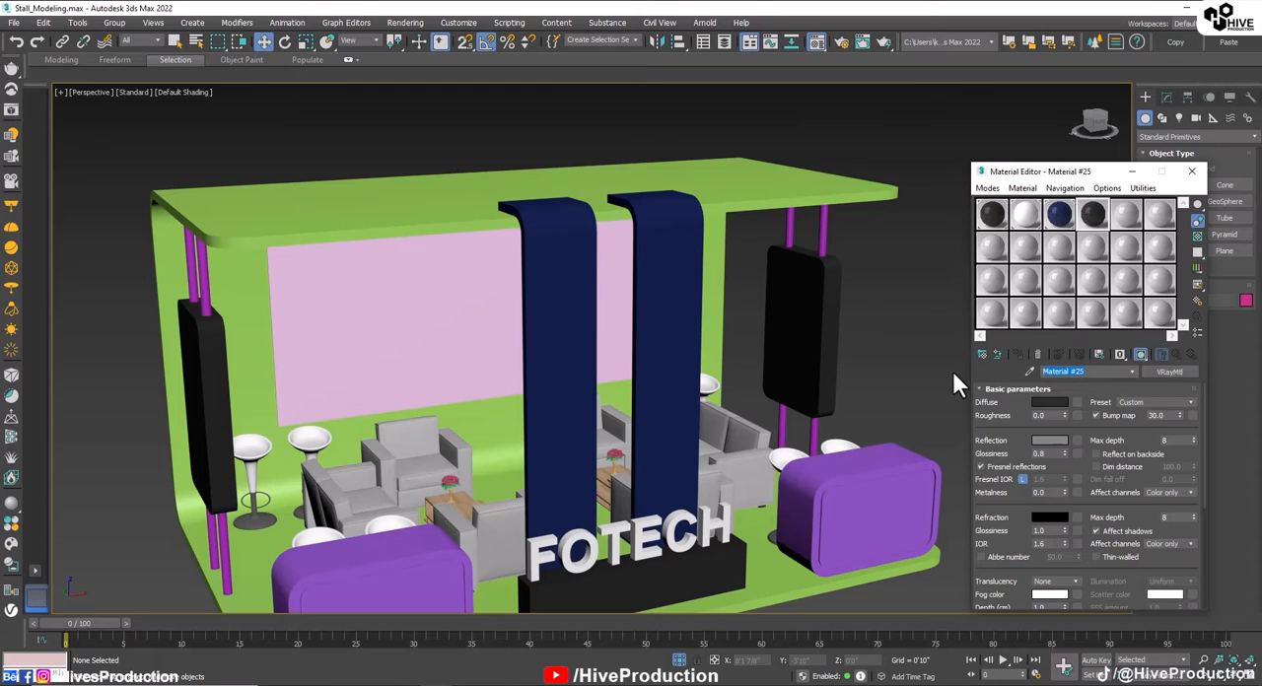
type("chrome")
left_click(1048, 403)
left_click(485, 203)
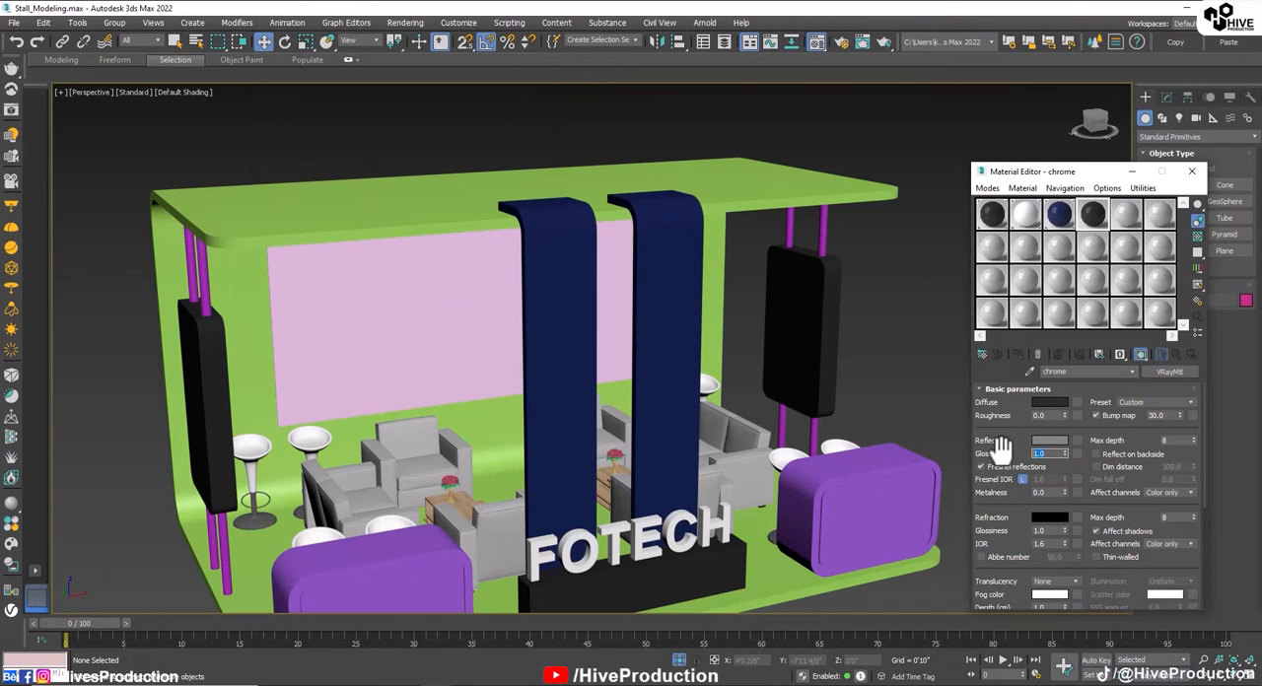
Step: Give the chrome material a light grey reflection with glossiness 1.0 and turn off Fresnel reflections
left_click(1048, 441)
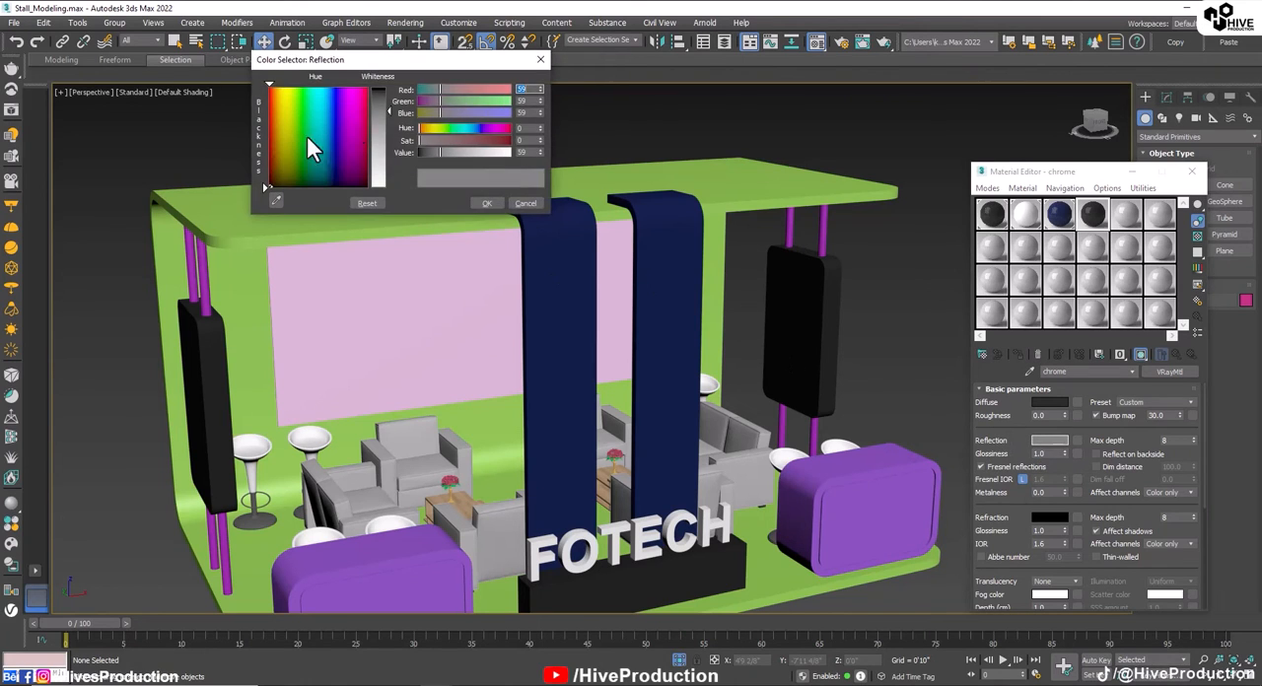
left_click(487, 203)
double_click(1092, 212)
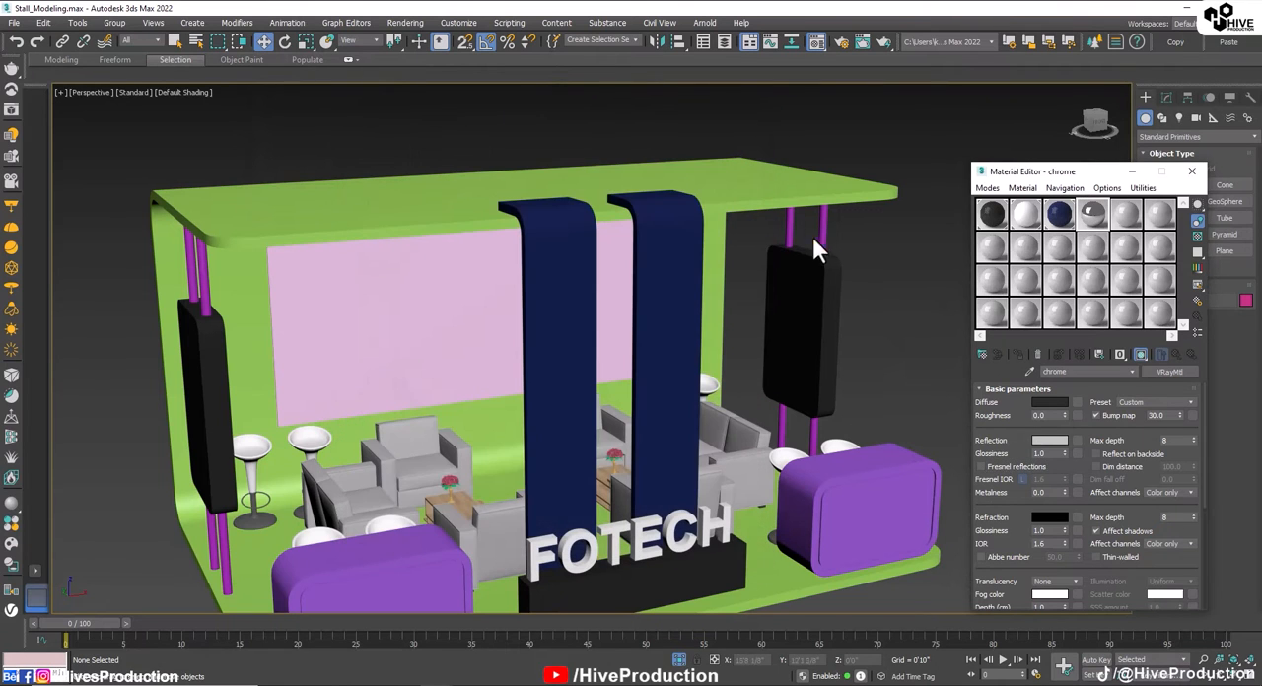
Step: Assign the chrome material to the four vertical poles carrying the side panels
left_click(816, 234)
left_click(205, 277, "ctrl")
left_click(193, 275, "ctrl")
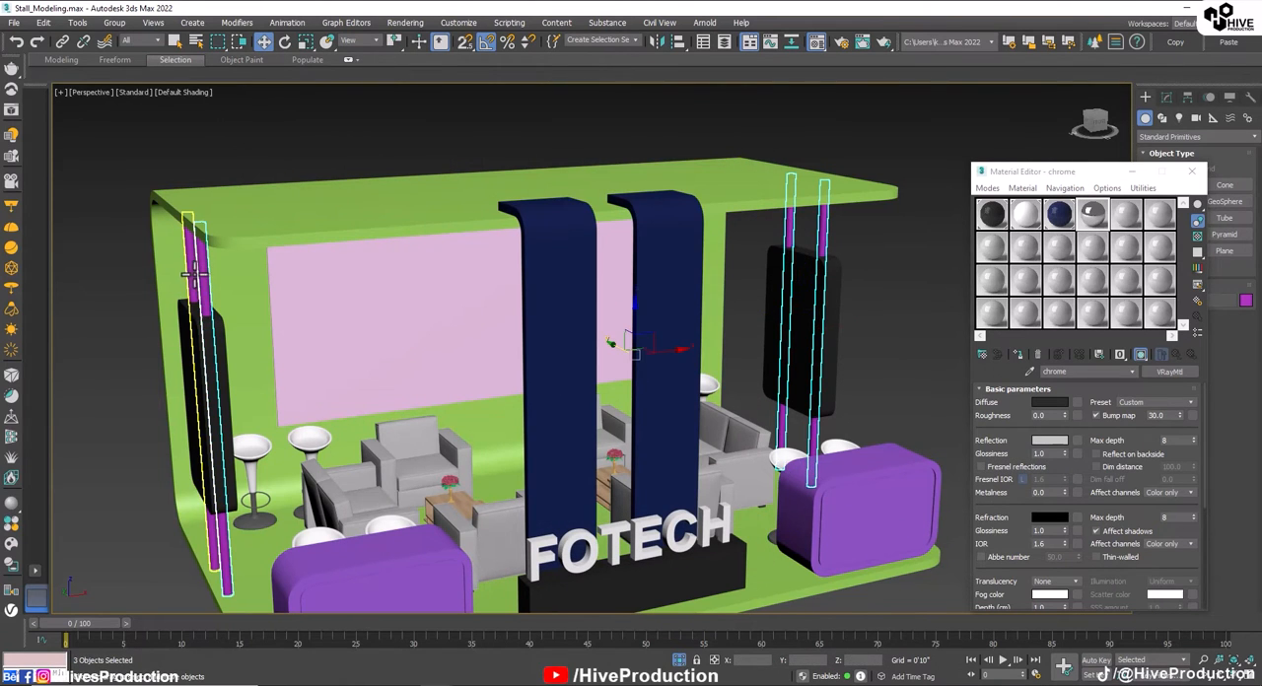
left_click(1017, 356)
left_click(872, 347)
Step: Darken the white material's reflection colour slightly and assign the material to the C-shaped stand shell
middle_click_drag(651, 394, 686, 443, "alt")
scroll(641, 422, "down", 3)
left_click(338, 344)
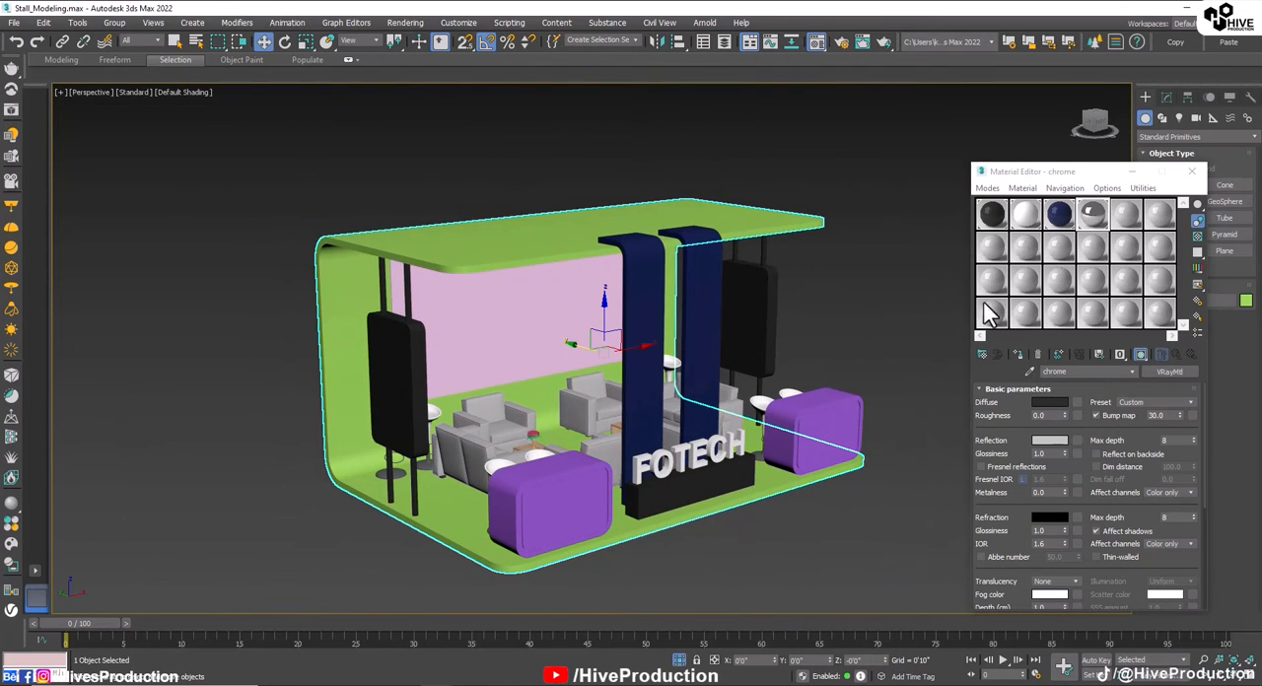
left_click(1025, 214)
left_click(1049, 440)
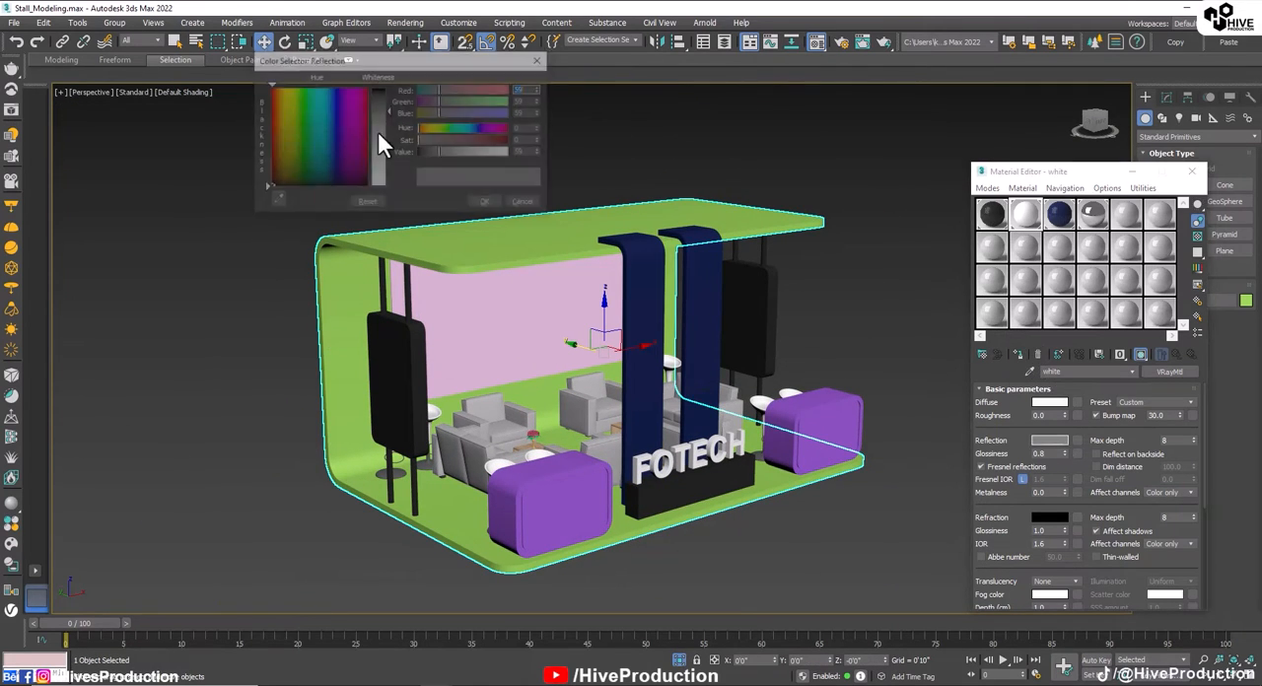
left_click(487, 203)
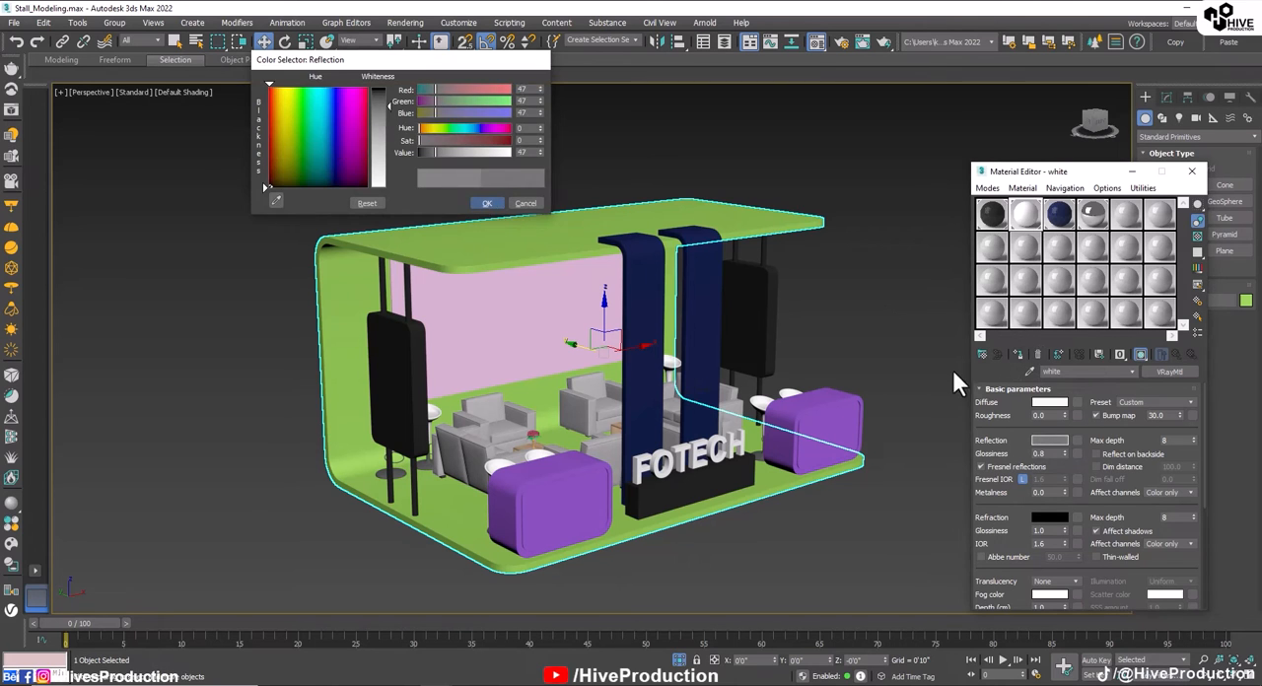
left_click(1018, 355)
left_click(916, 477)
Step: Show edged faces in the viewport and move the Material Editor clear of the modifier settings
middle_click_drag(519, 472, 473, 507, "alt")
left_click(442, 527)
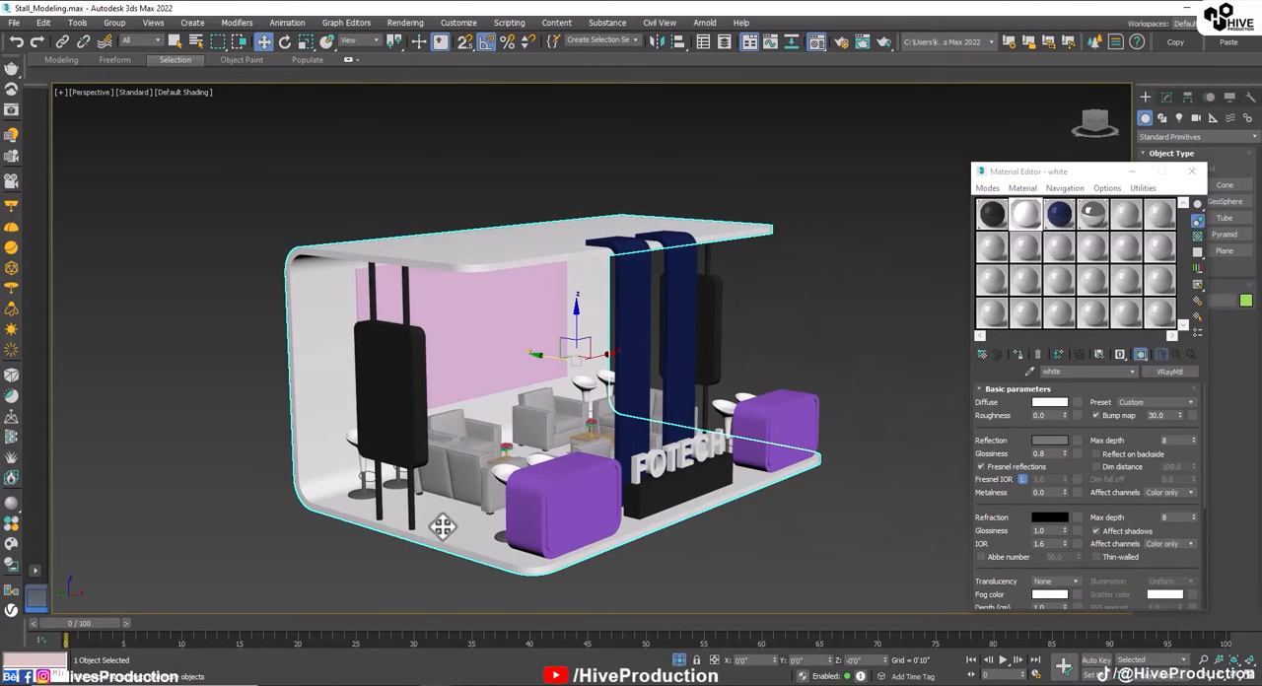
scroll(493, 287, "up", 4)
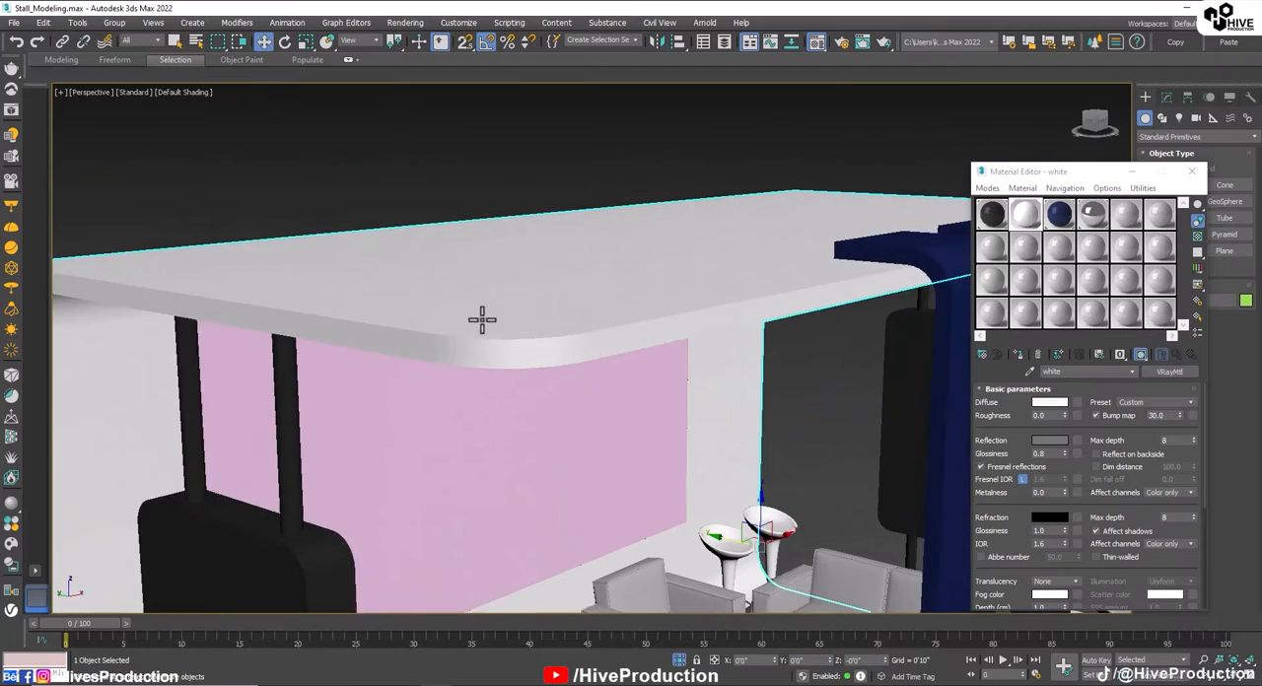
scroll(483, 316, "down", 2)
key("F4")
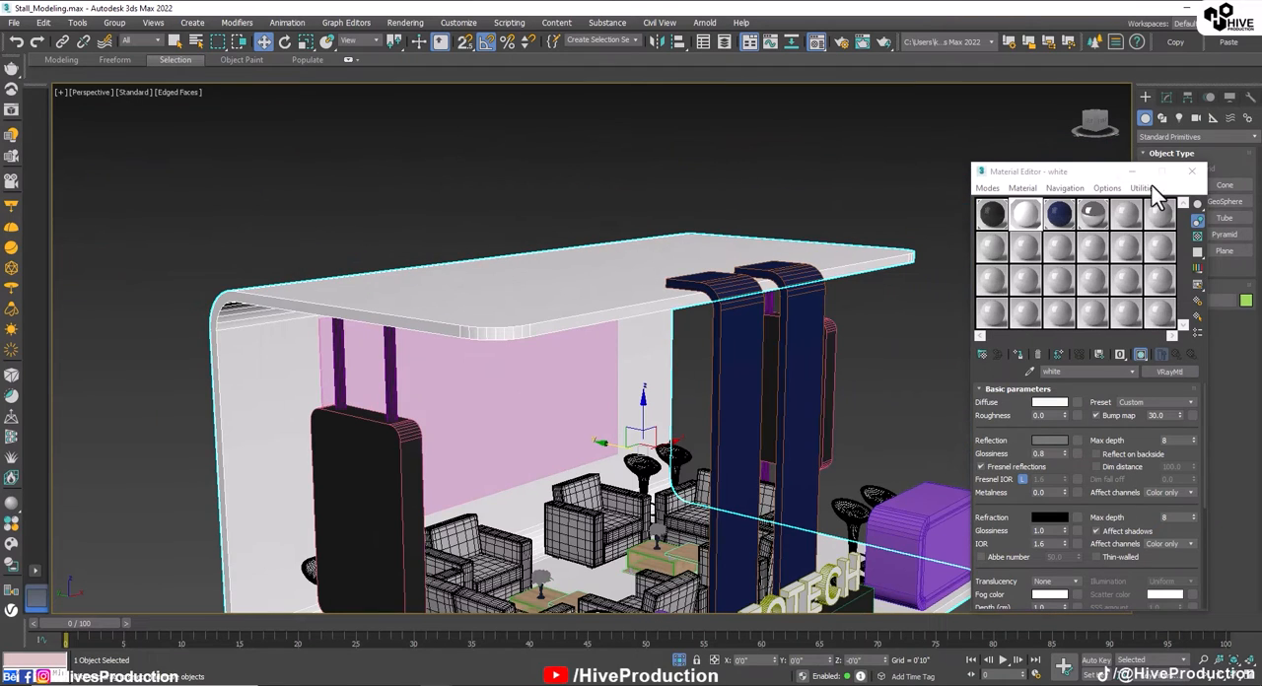
left_click_drag(1100, 172, 138, 89)
middle_click_drag(685, 326, 790, 263)
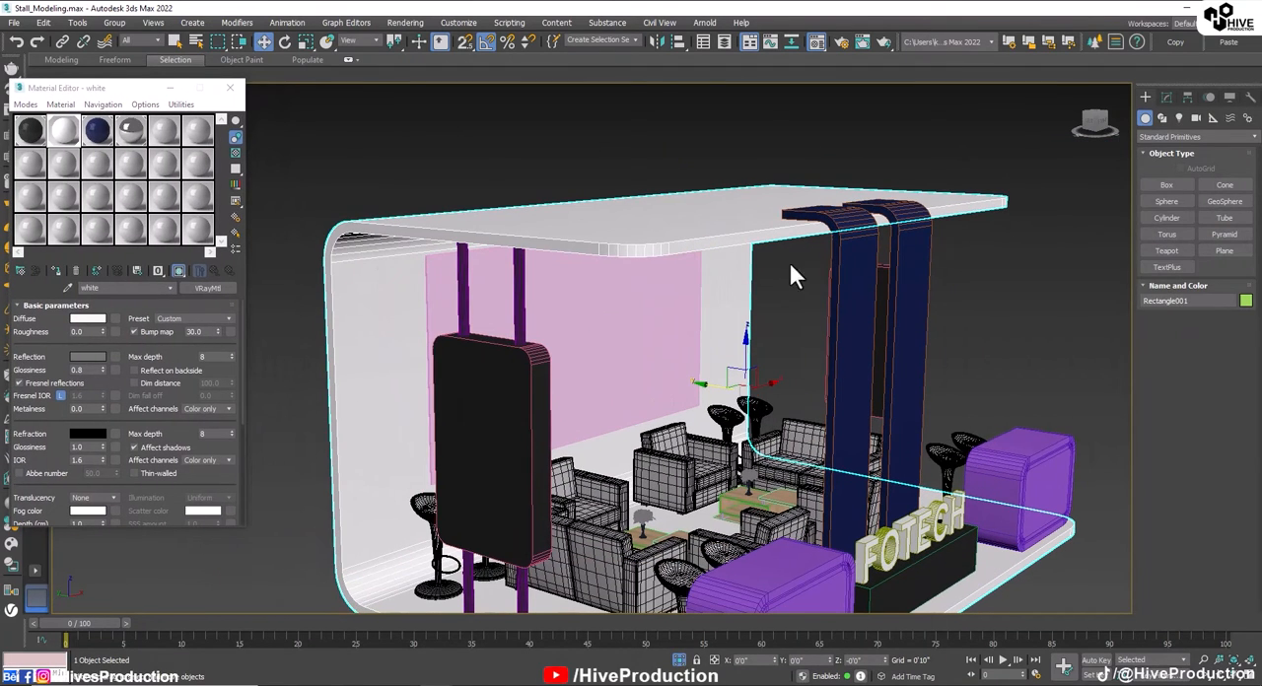
Step: Select the shell's edge-strip polygons along the roof and side walls by converting a ring of edges to polygons
left_click(1165, 97)
left_click(1178, 290)
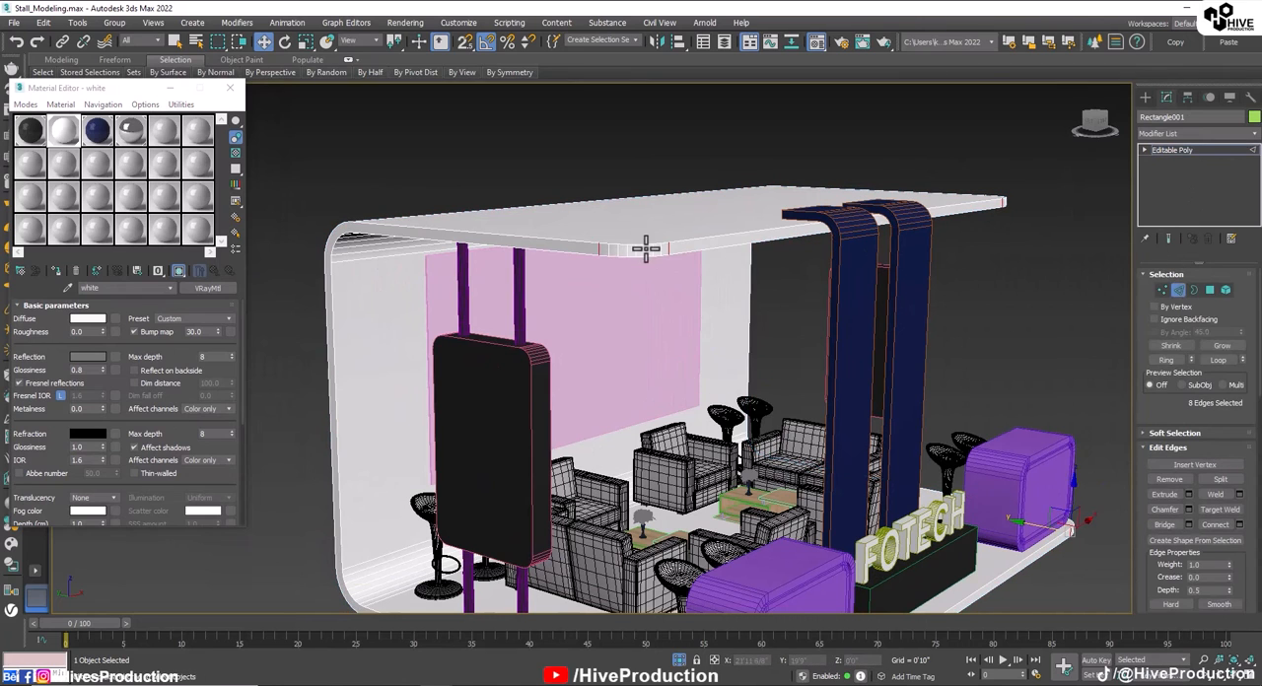
left_click(645, 246)
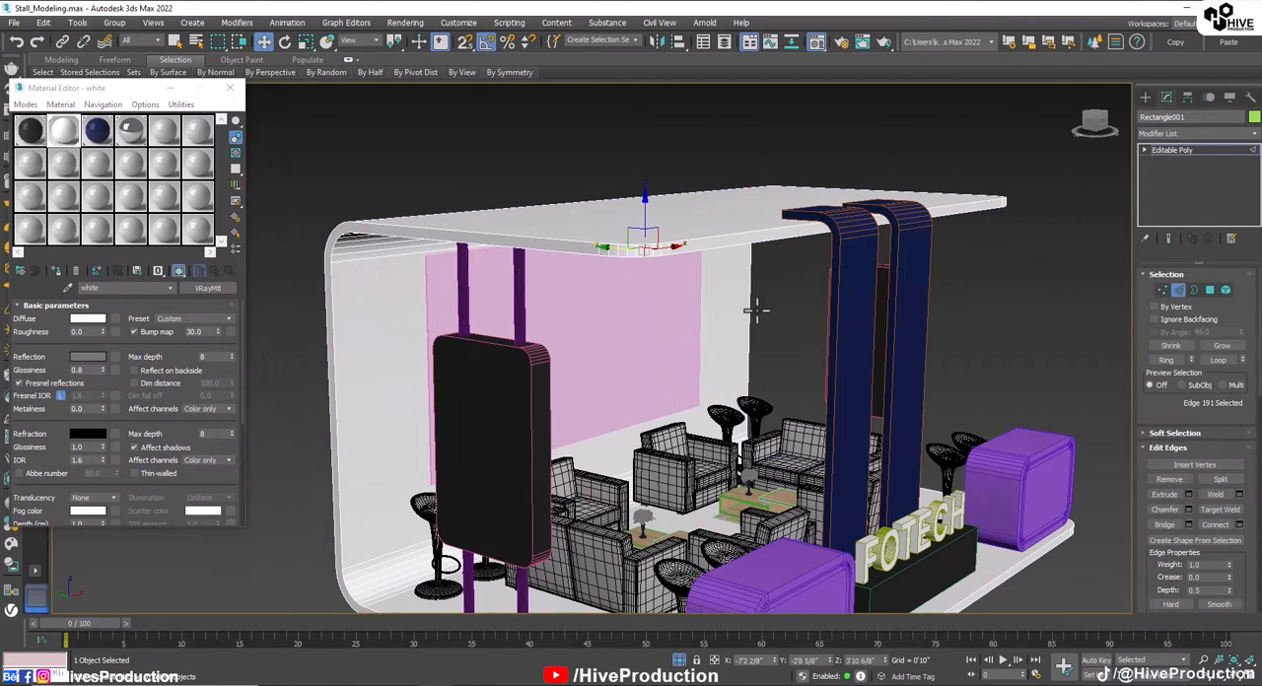
left_click(1167, 361)
left_click(1210, 290, "ctrl")
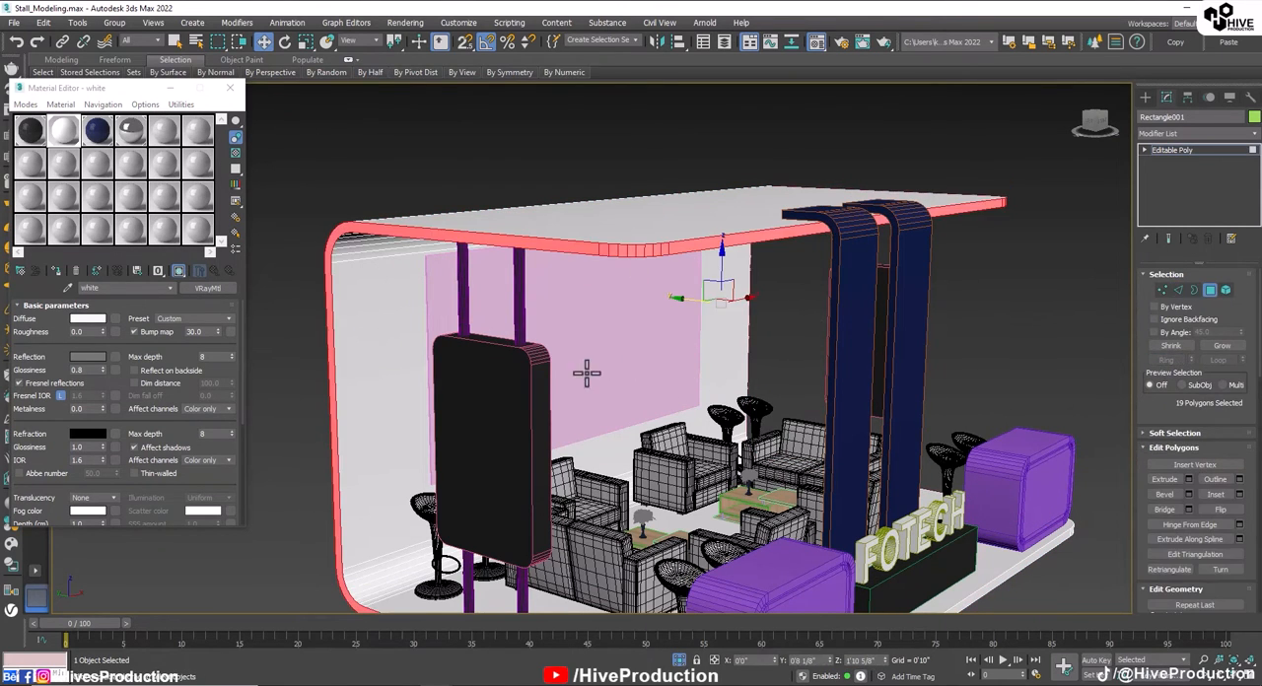
Step: Add the floor's front edge strip and the rounded corner polygons beside one purple counter to the selection
scroll(587, 372, "down", 3)
middle_click_drag(587, 371, 535, 403, "alt")
scroll(555, 437, "up", 5)
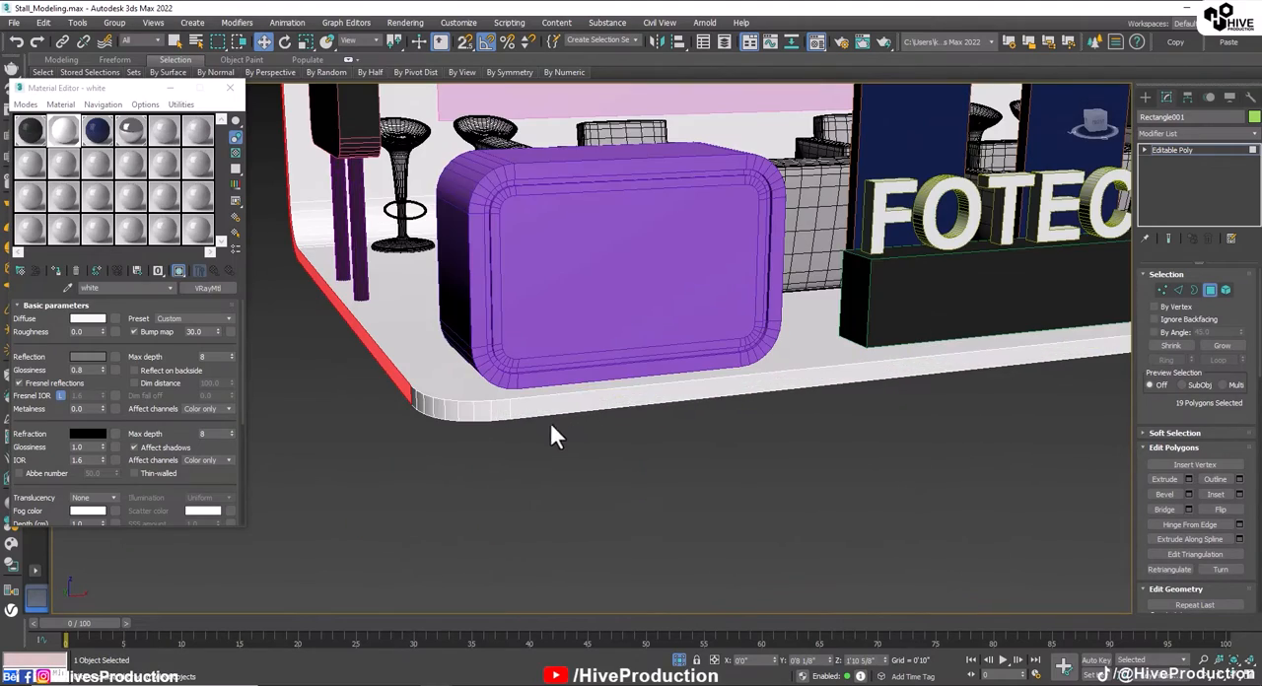
left_click(525, 409, "ctrl")
left_click(501, 412, "ctrl")
left_click(482, 412, "ctrl")
left_click(465, 412, "ctrl")
left_click(451, 412, "ctrl")
left_click(438, 411, "ctrl")
left_click(427, 409, "ctrl")
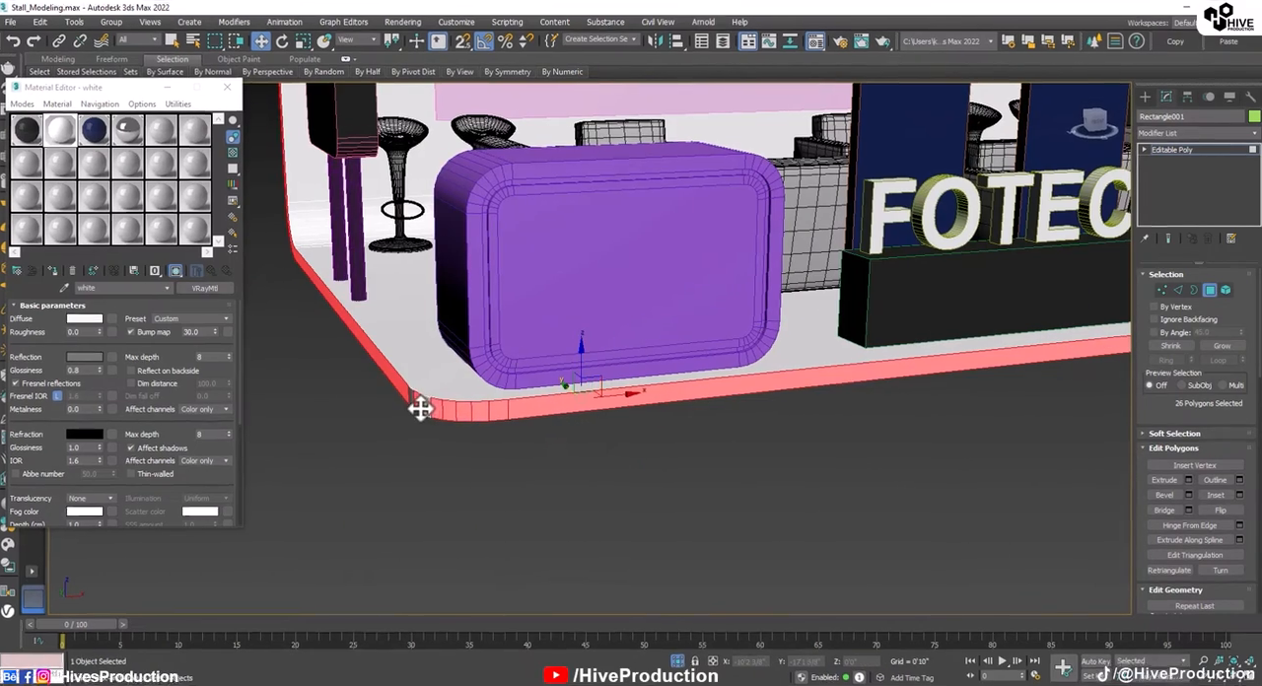
left_click(418, 405, "ctrl")
left_click(411, 400, "ctrl")
Step: Add the rounded floor corner polygons beside the other purple counter to complete the edge-strip selection
scroll(660, 433, "down", 5)
middle_click_drag(986, 426, 795, 459, "alt")
scroll(792, 460, "up", 3)
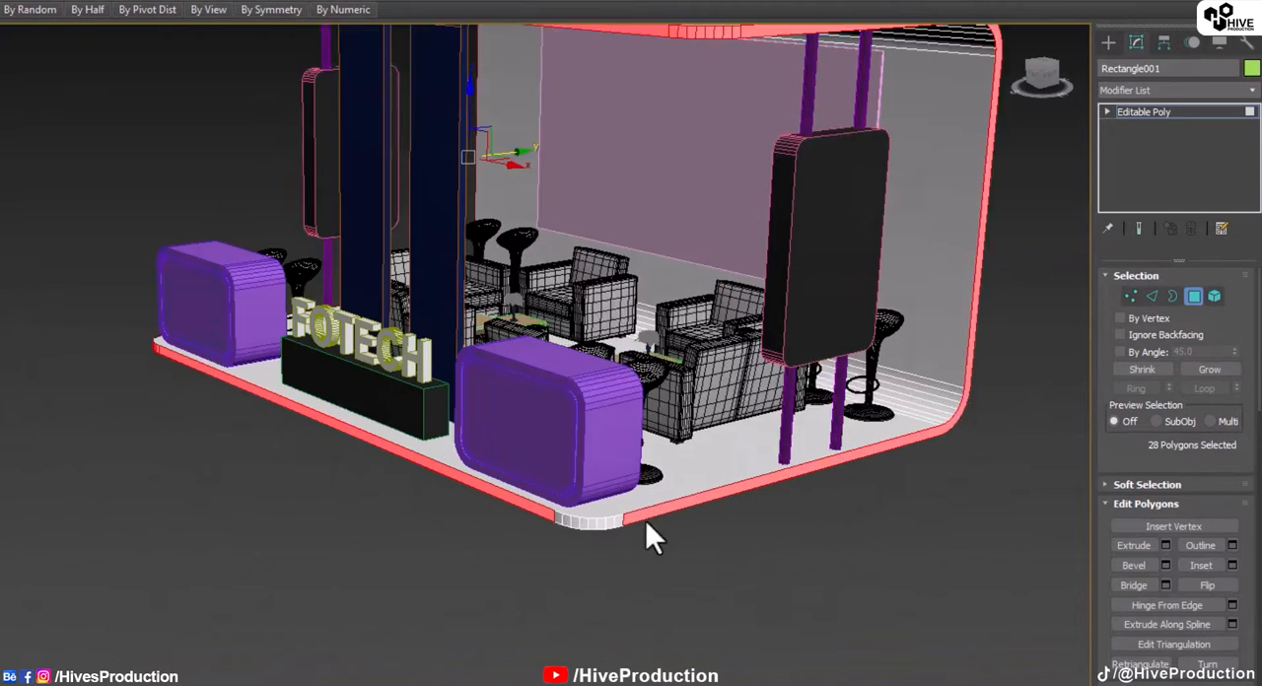
scroll(651, 532, "up", 2)
left_click(595, 529, "ctrl")
left_click(584, 529, "ctrl")
left_click(570, 528, "ctrl")
left_click(558, 526, "ctrl")
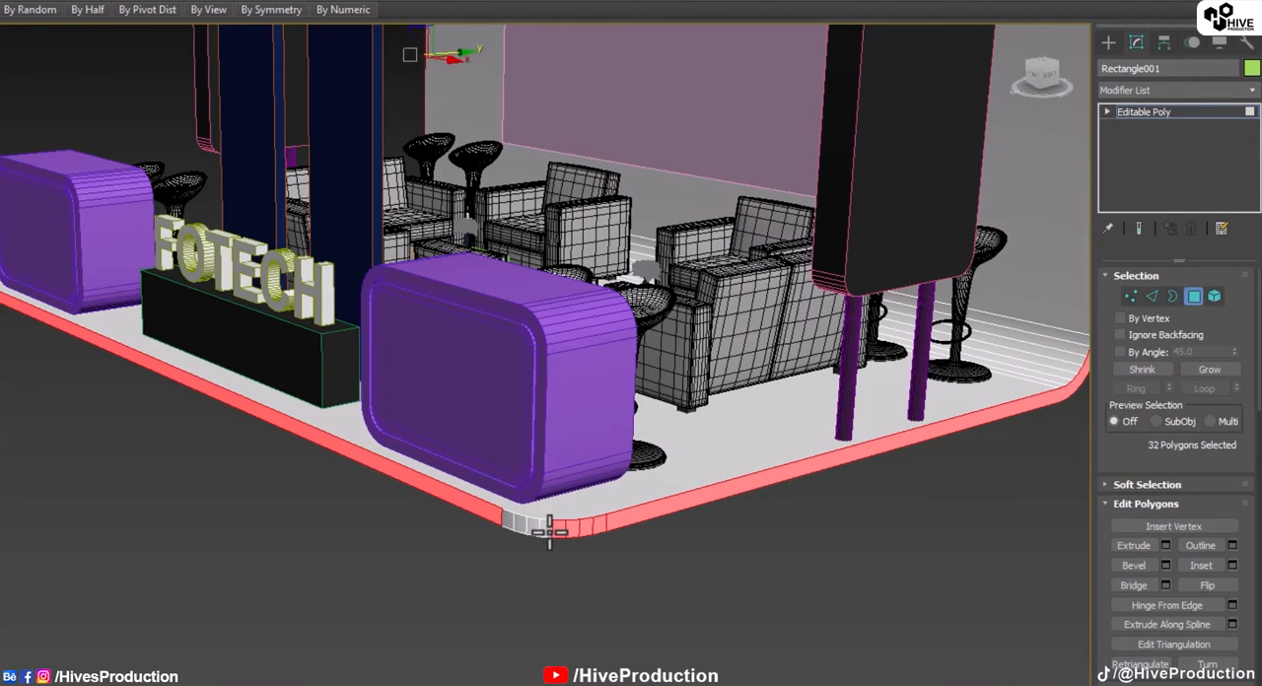
left_click(542, 526, "ctrl")
left_click(529, 524, "ctrl")
left_click(519, 524, "ctrl")
left_click(511, 525, "ctrl")
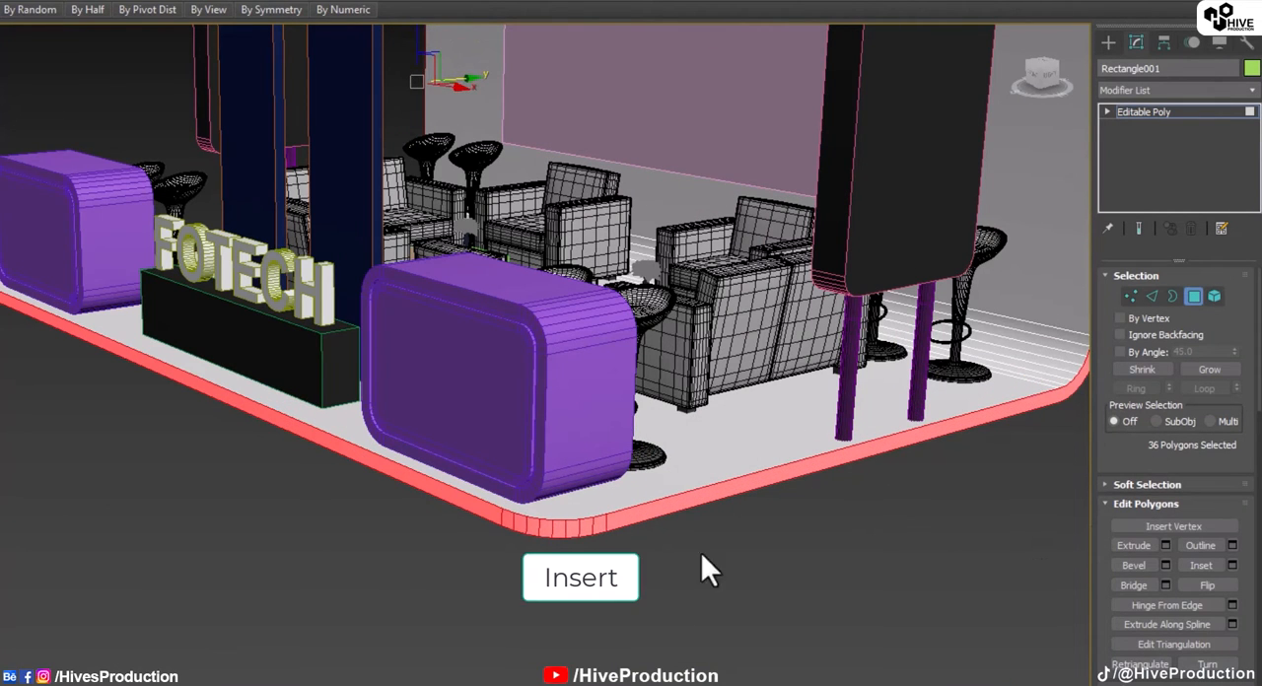
Step: Inset the selected edge-strip polygons of the shell by 0'0 6/8"
scroll(701, 557, "up", 4)
left_click(1233, 565)
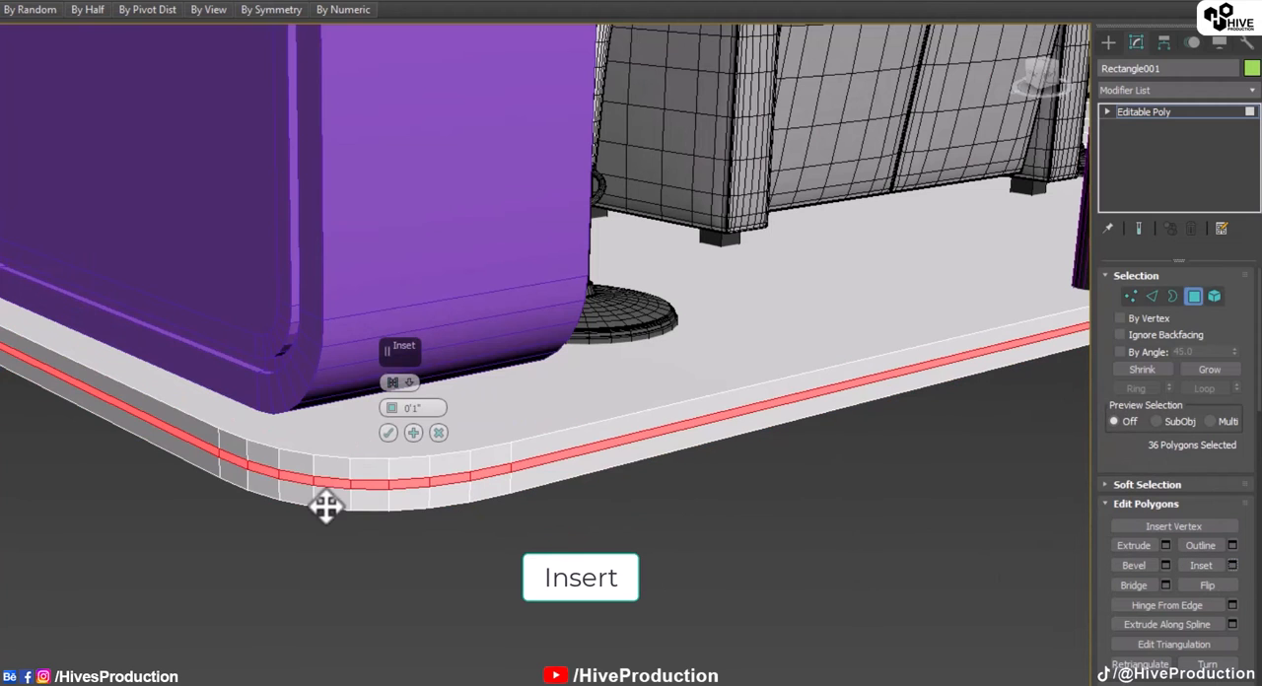
left_click_drag(391, 404, 397, 407)
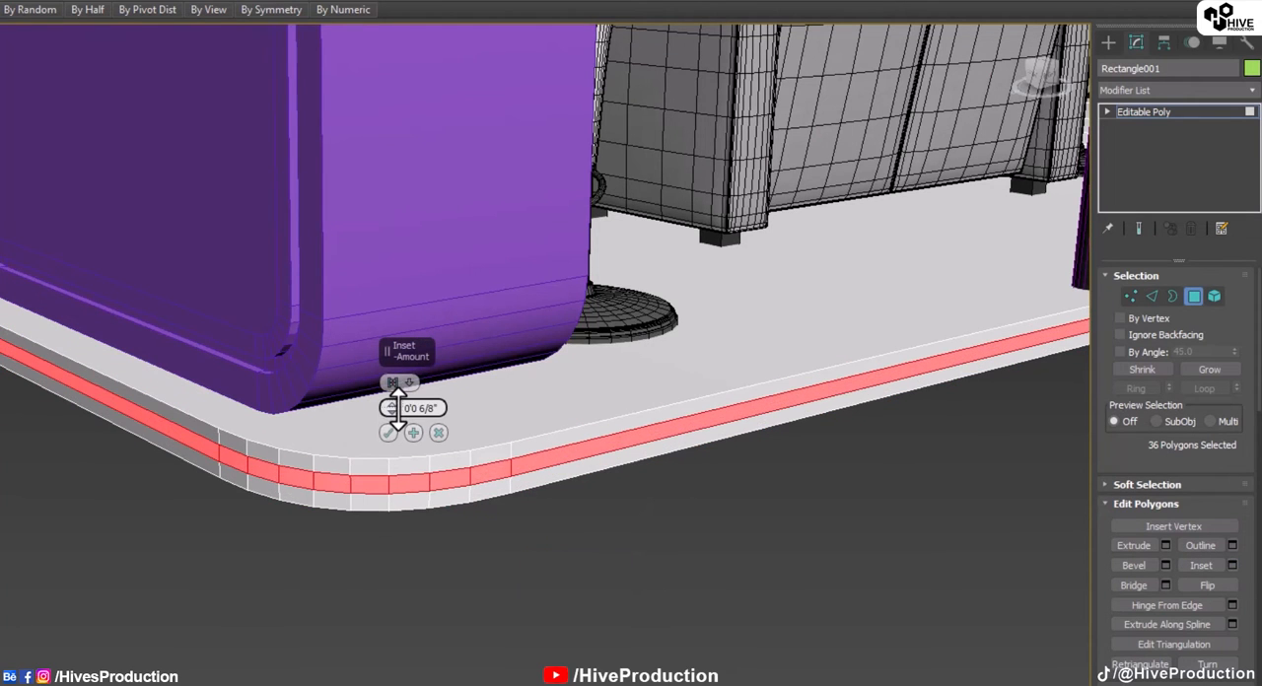
left_click(389, 433)
Step: Select the shell's inner back wall, the curved polygons below it and the floor polygon
scroll(458, 512, "down", 8)
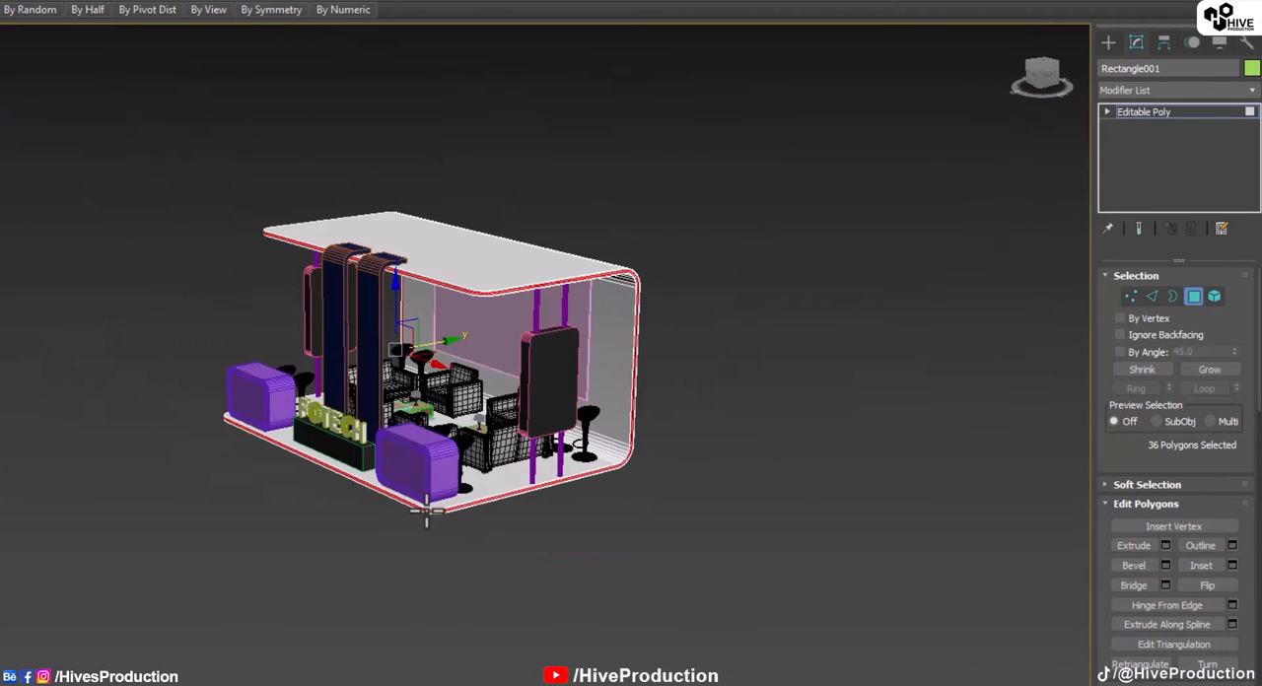
scroll(552, 505, "up", 3)
left_click(645, 325)
scroll(655, 371, "up", 5)
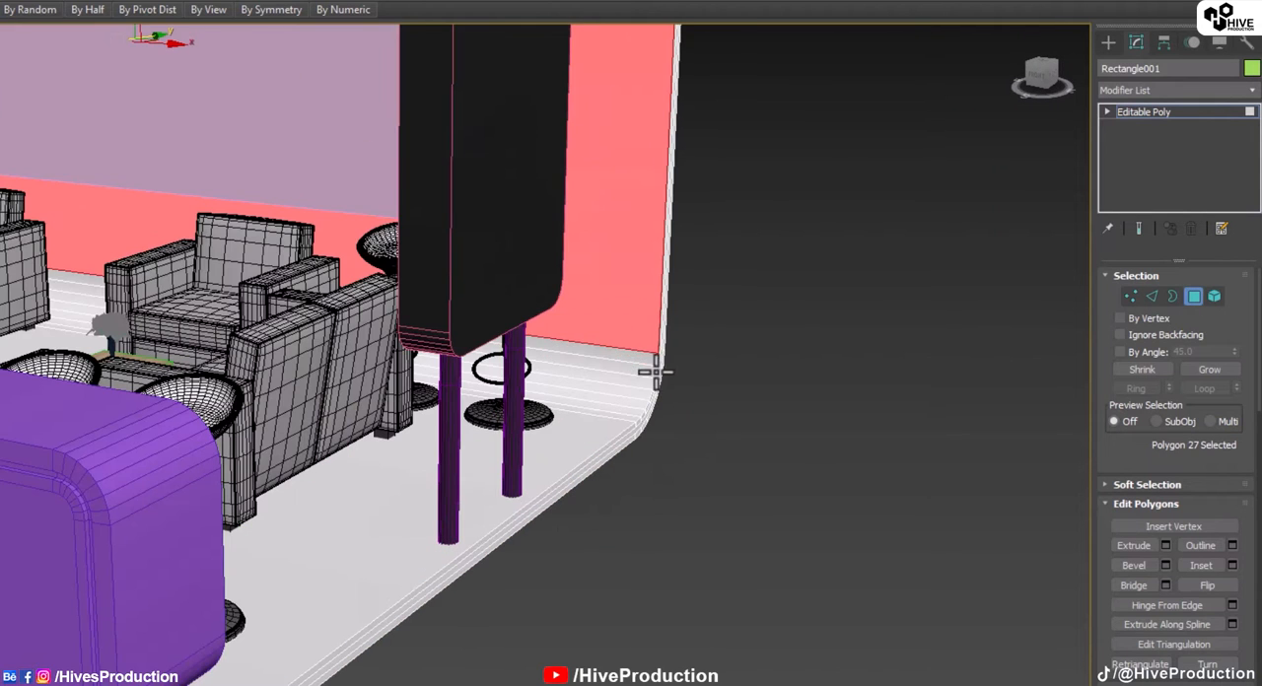
left_click(626, 354, "ctrl")
left_click(624, 366, "ctrl")
left_click(622, 378, "ctrl")
left_click(621, 388, "ctrl")
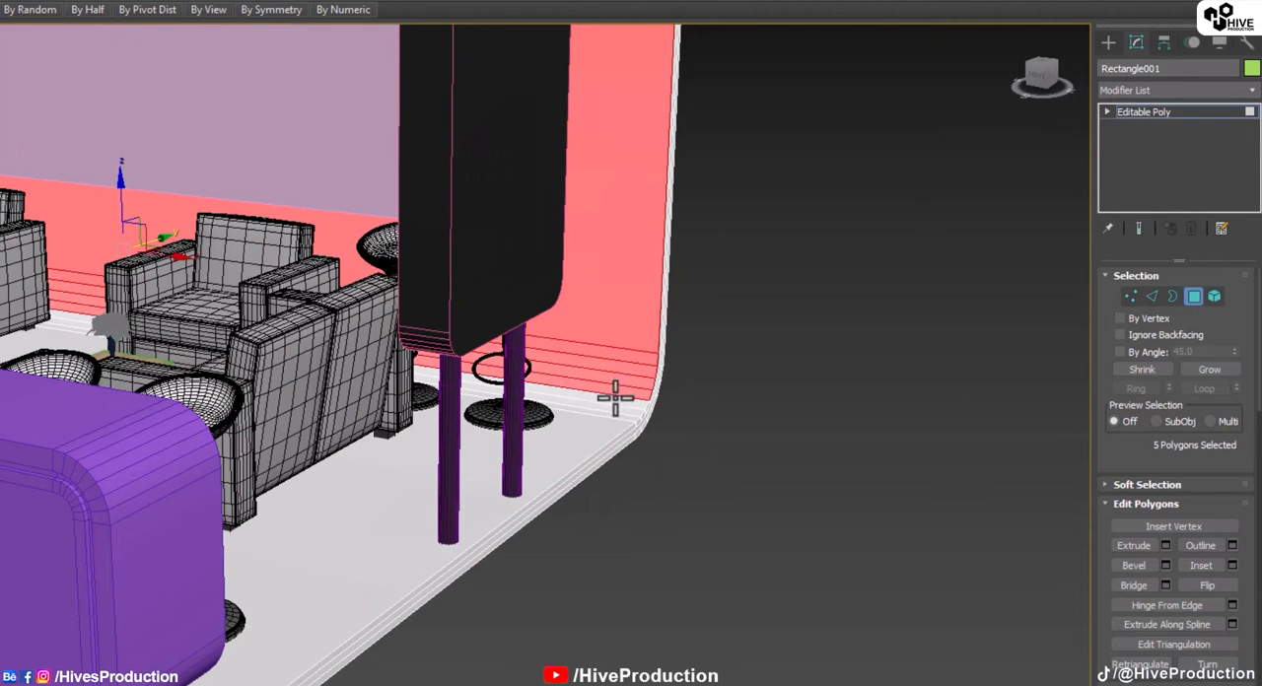
left_click(611, 400, "ctrl")
left_click(608, 412, "ctrl")
left_click(605, 417, "ctrl")
scroll(607, 429, "down", 3)
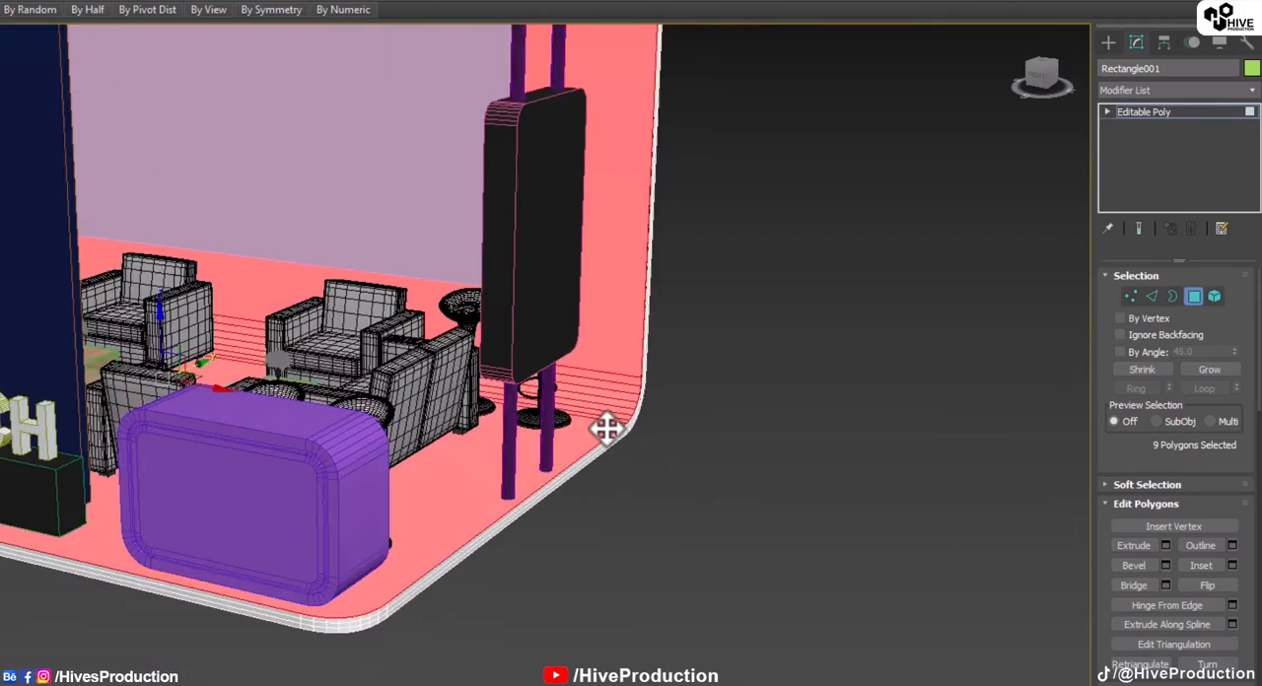
Step: Add the ceiling and the curved polygons between it and the back wall to the inner-face selection
middle_click_drag(224, 517, 187, 479)
scroll(419, 443, "up", 5)
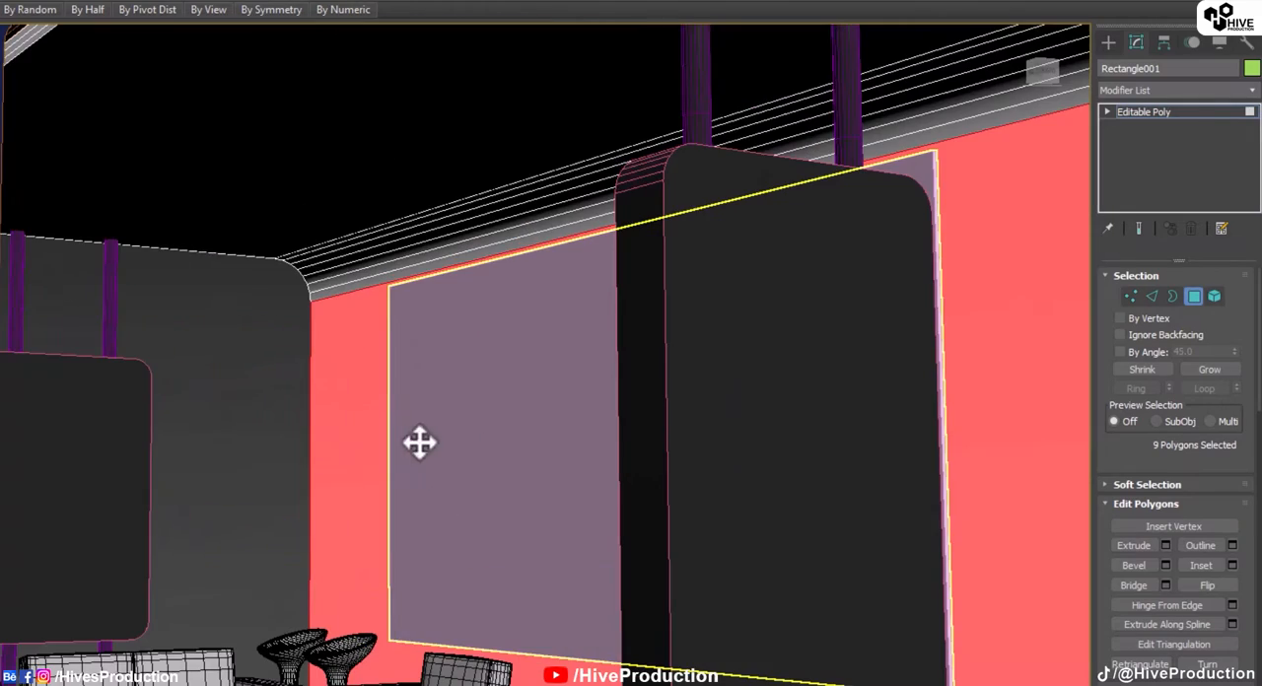
left_click(286, 227, "ctrl")
left_click(314, 251, "ctrl")
left_click(315, 258, "ctrl")
left_click(317, 264, "ctrl")
left_click(323, 269, "ctrl")
left_click(328, 275, "ctrl")
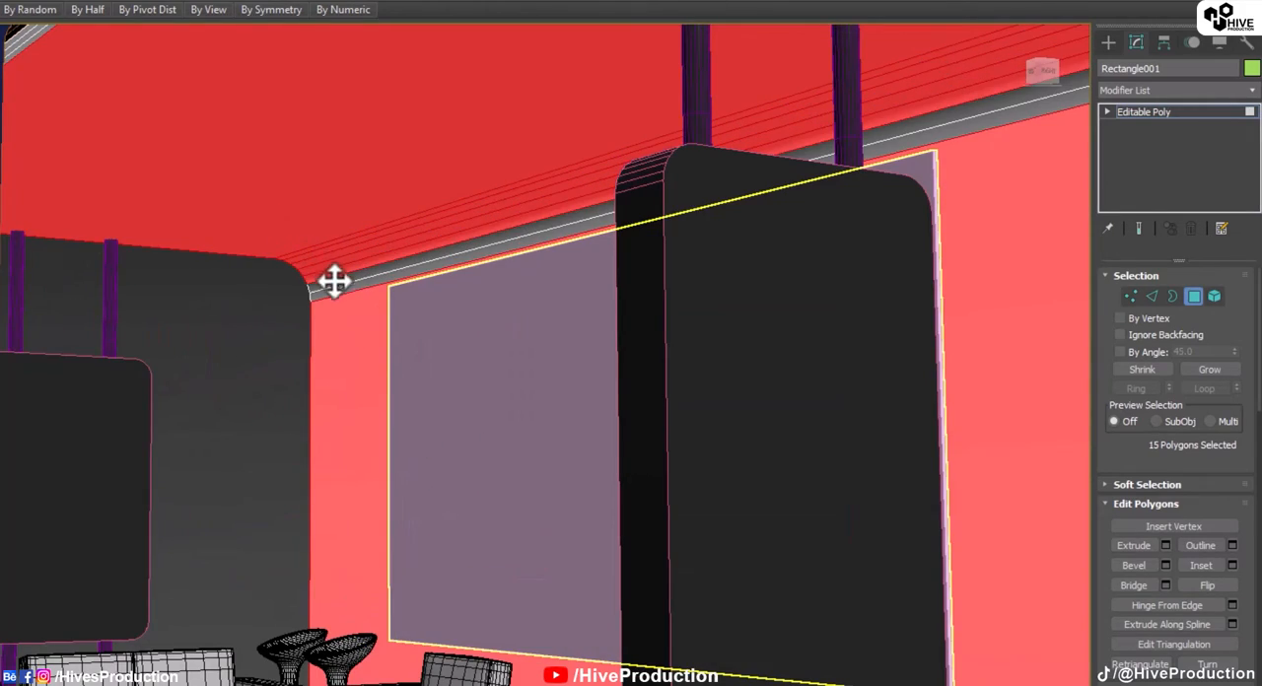
left_click(335, 282, "ctrl")
left_click(341, 293, "ctrl")
Step: Inset the selected inner-face polygons of the shell by 0'0 7/8" twice in succession
scroll(345, 299, "down", 5)
middle_click_drag(355, 361, 549, 273, "alt")
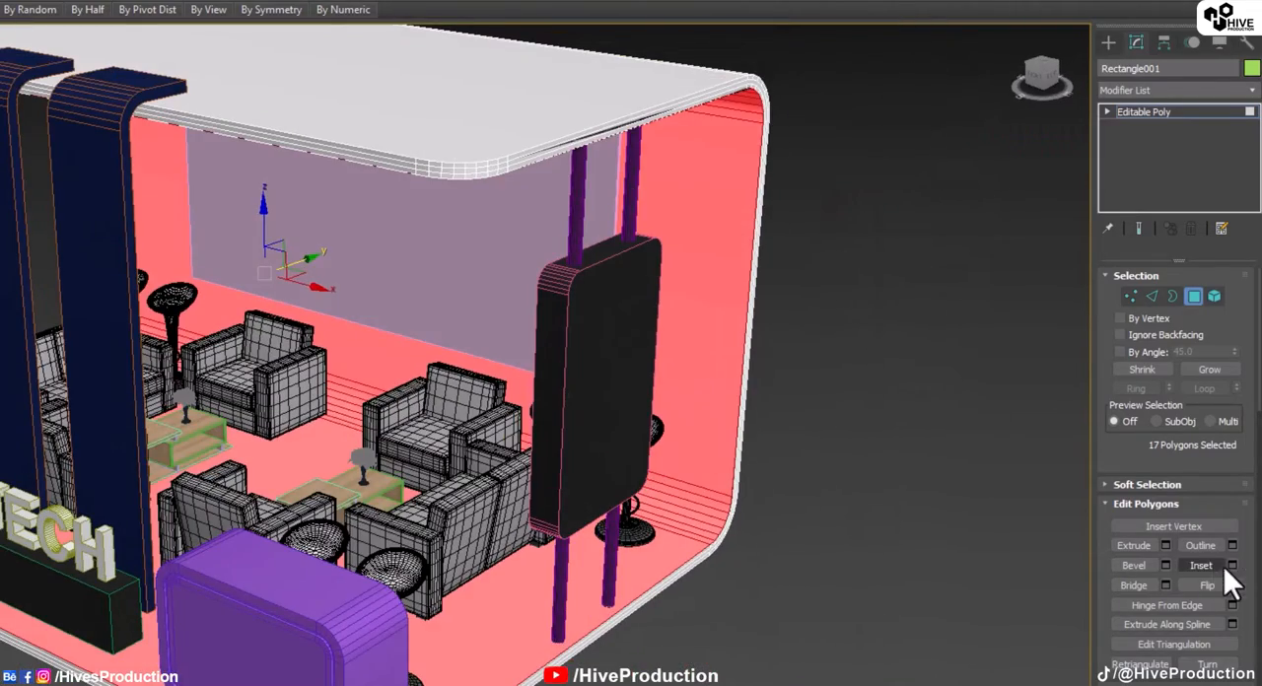
left_click(1231, 566)
scroll(619, 501, "up", 3)
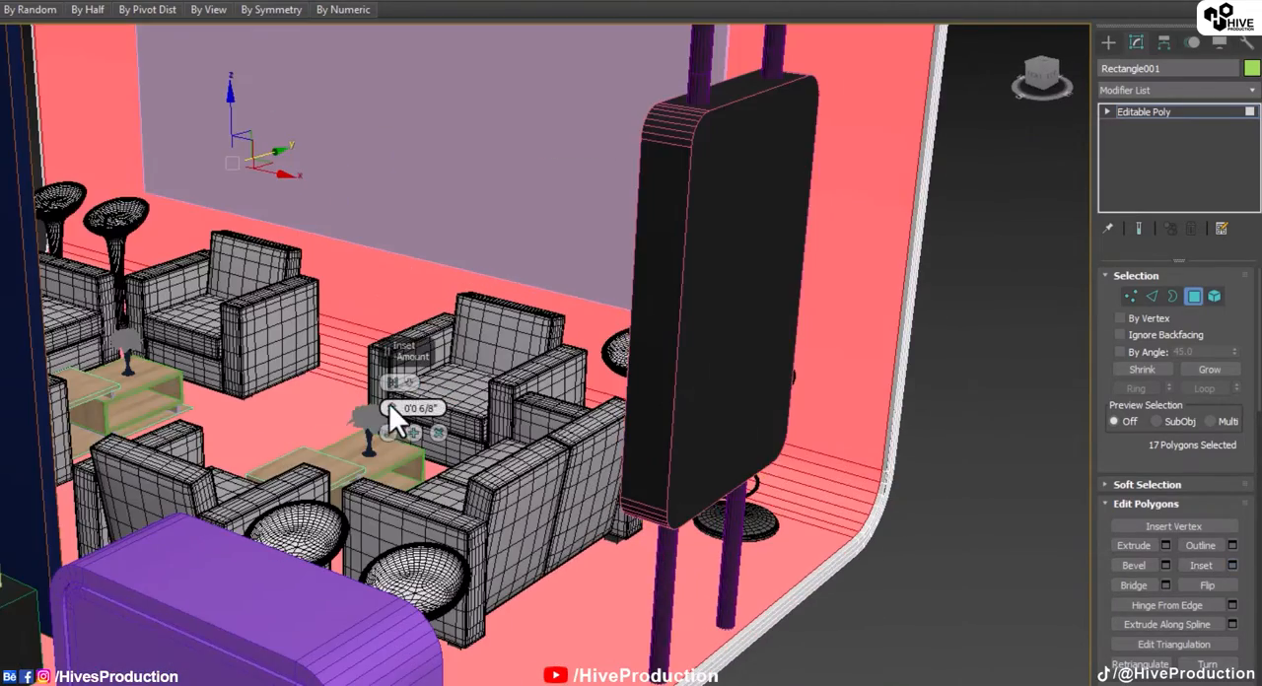
left_click_drag(389, 403, 394, 402)
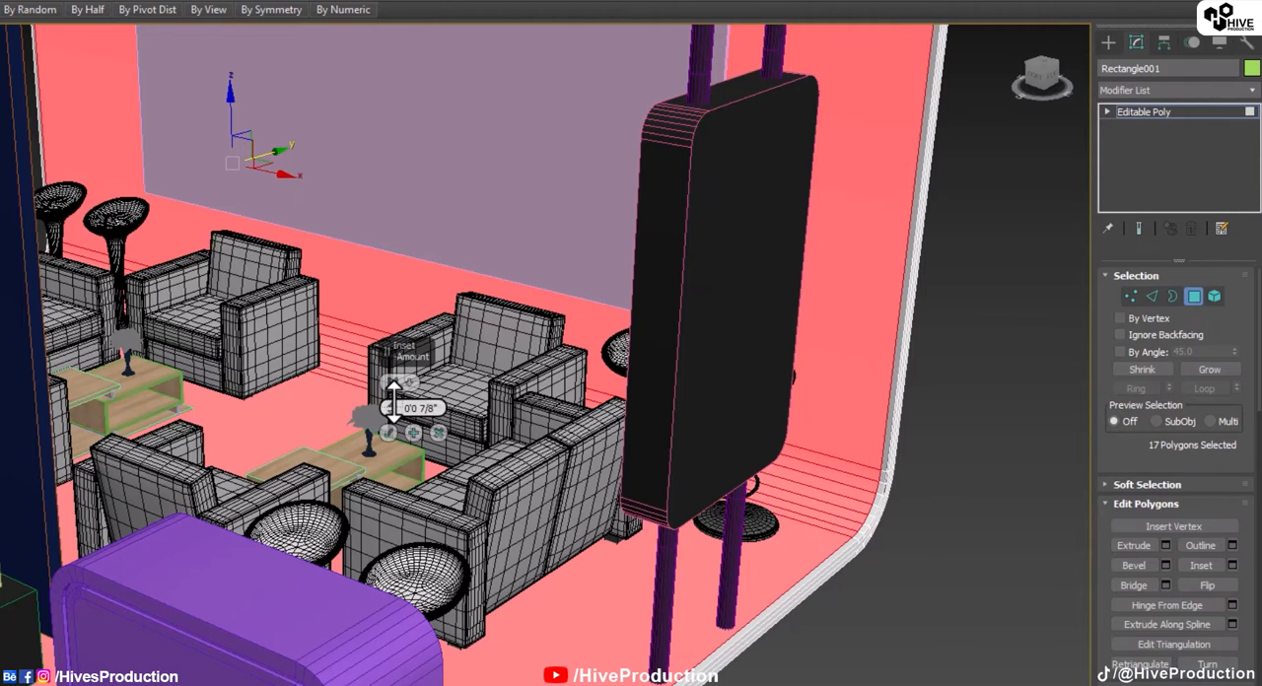
left_click(388, 433)
left_click(1231, 565)
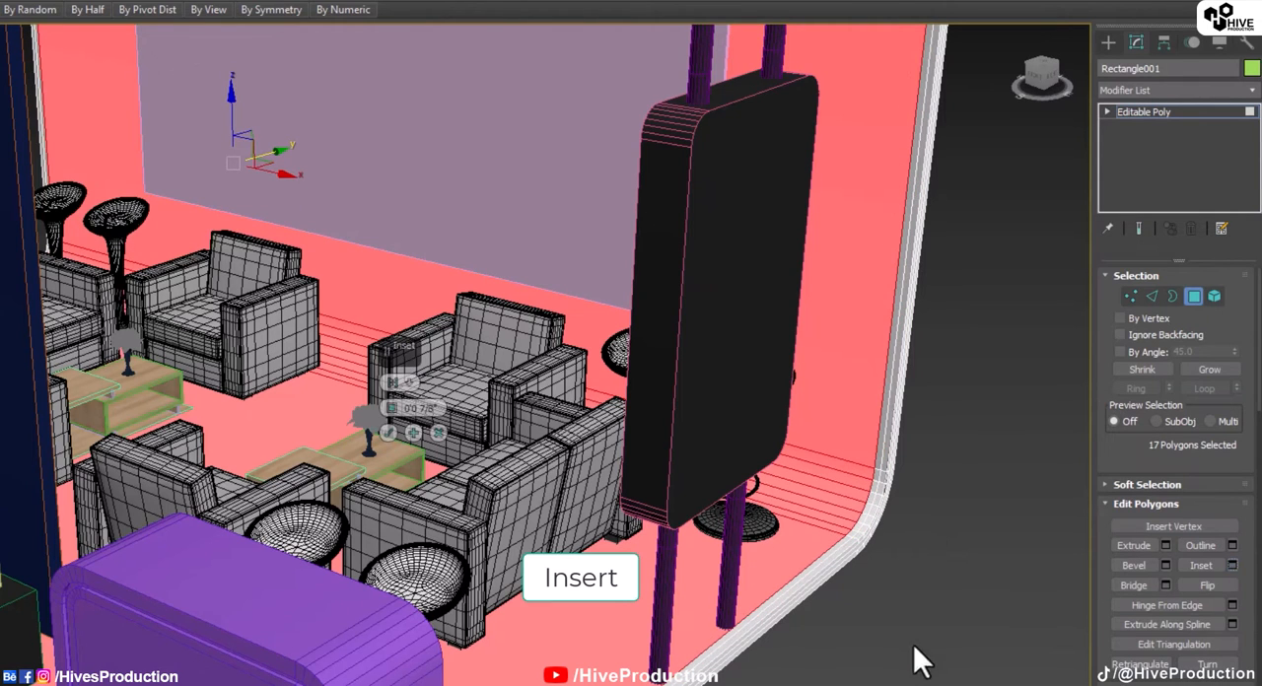
left_click(390, 433)
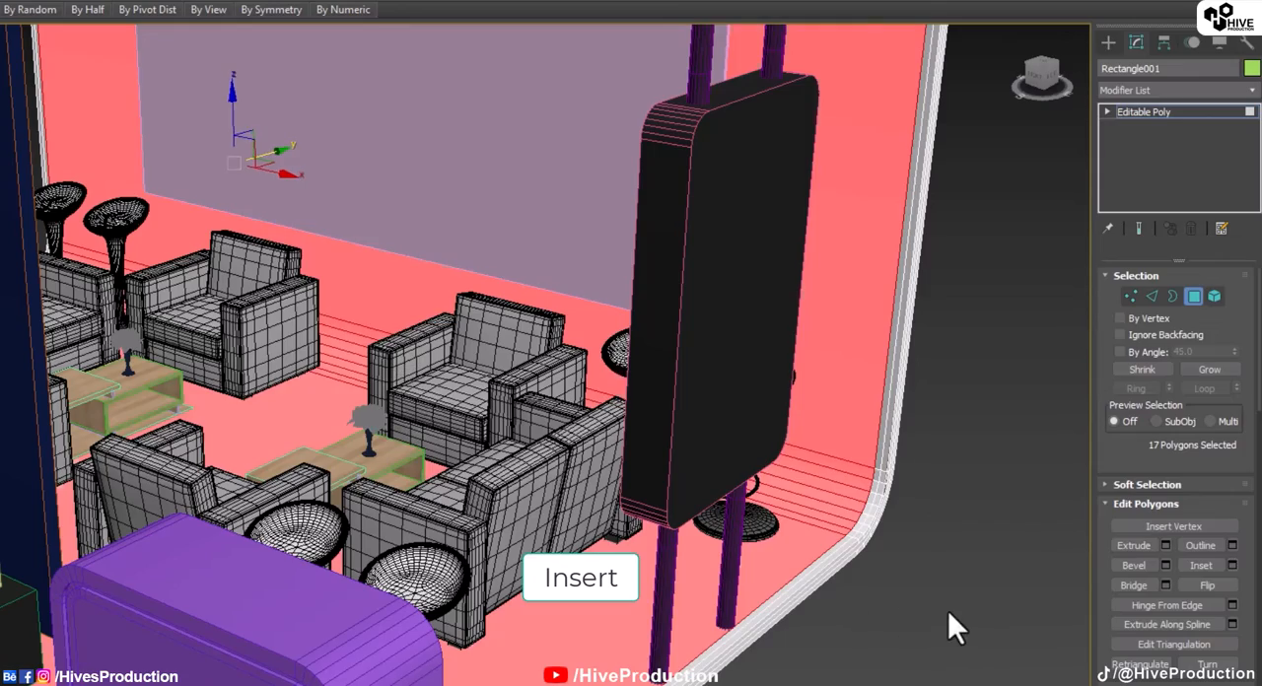
left_click(947, 610)
Step: Select the thin polygon strip between the two insets around the shell's inner faces, converting an edge ring to polygons
left_click(1168, 292)
scroll(945, 448, "up", 5)
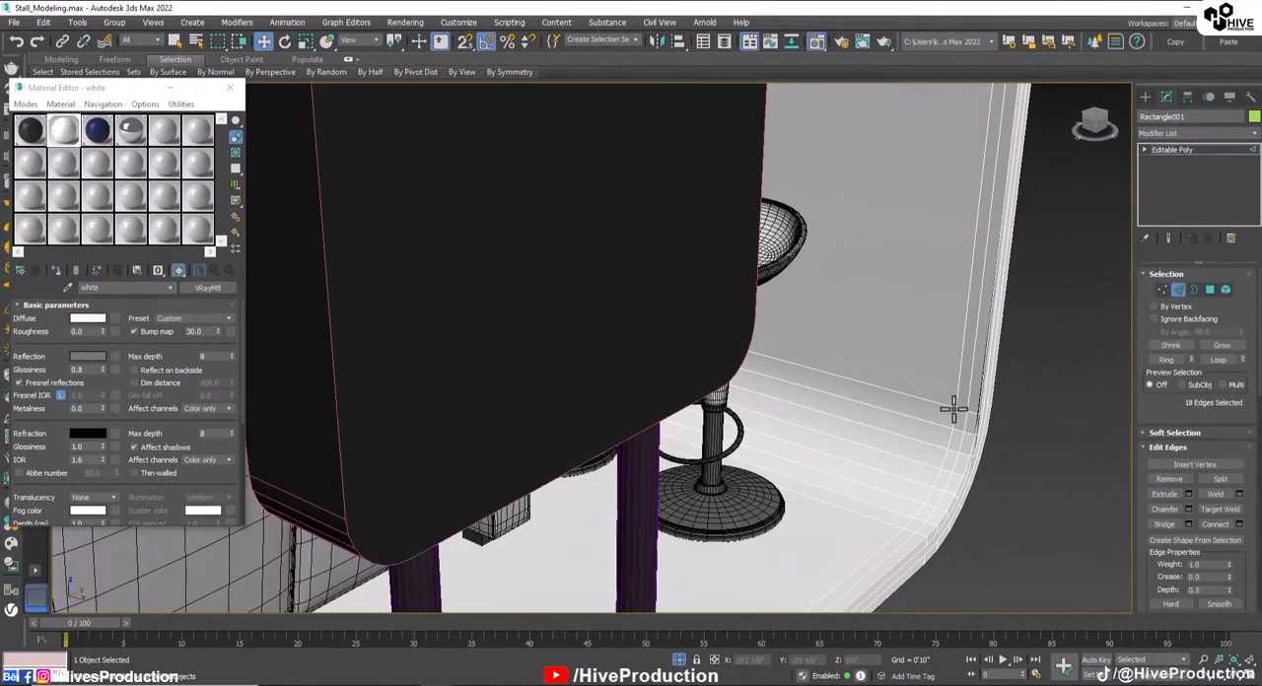
left_click(930, 428)
scroll(1075, 434, "down", 10)
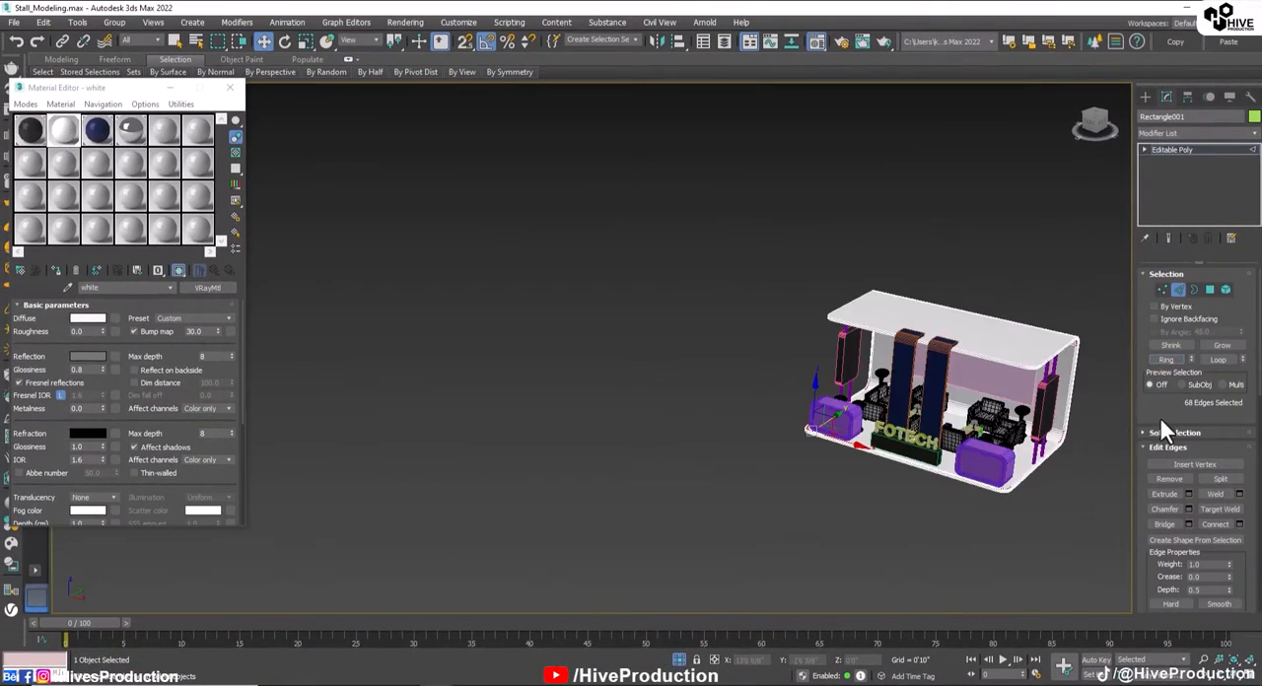
scroll(1015, 416, "up", 6)
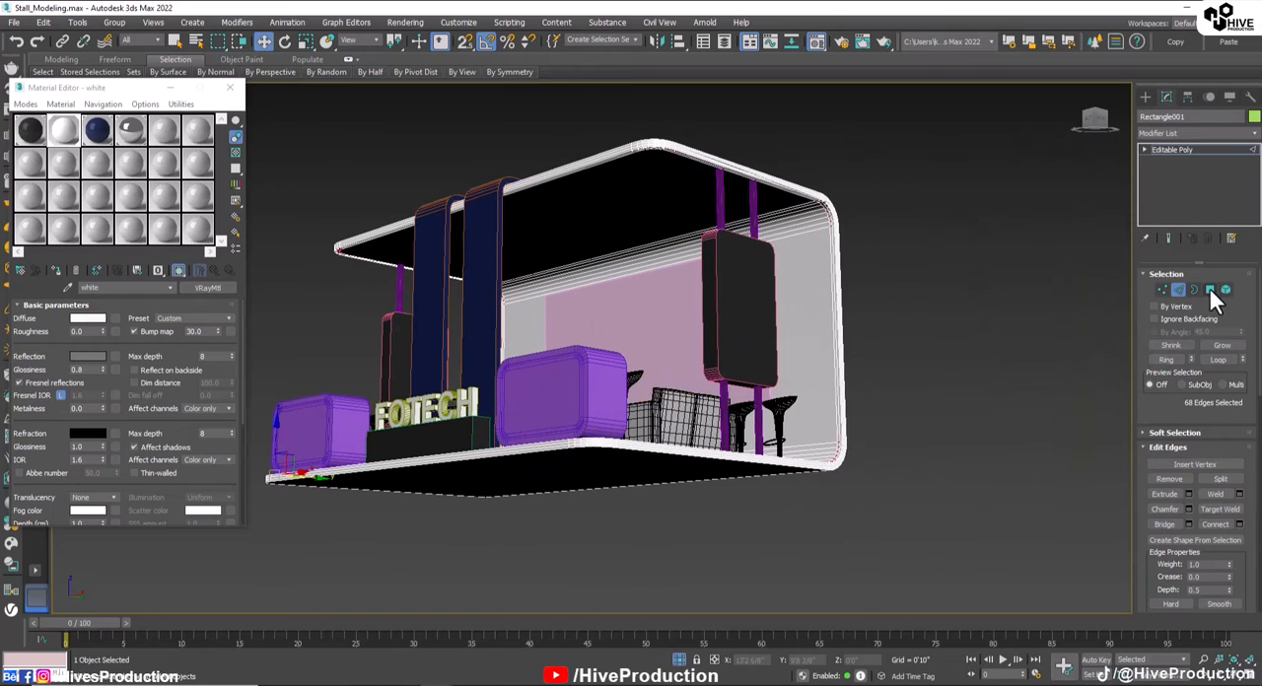
key("4")
middle_click_drag(739, 351, 722, 316, "alt")
Step: Assign the blue material to the selected inner-face strip of the shell
left_click(96, 129)
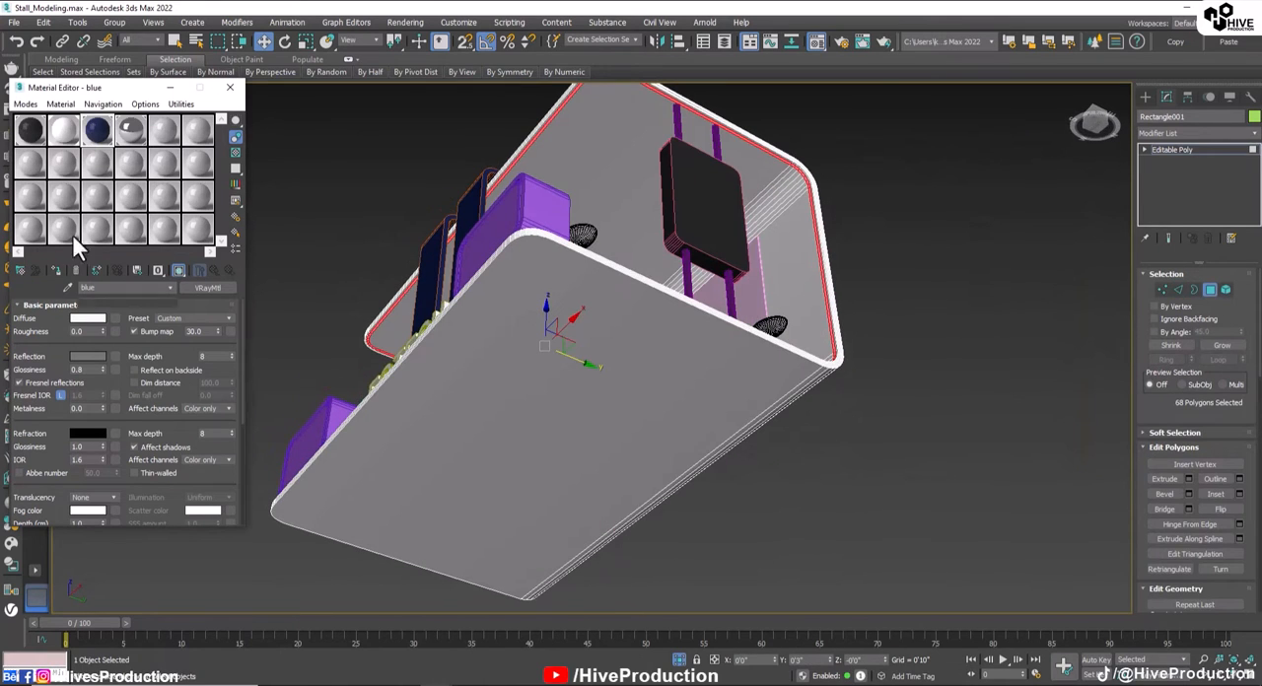
left_click(58, 269)
left_click(943, 391)
Step: Select the shell's floor polygon and inset it freehand by a wide margin, followed by a second, thin inset
middle_click_drag(701, 405, 392, 528, "alt")
key("F4")
left_click(394, 526)
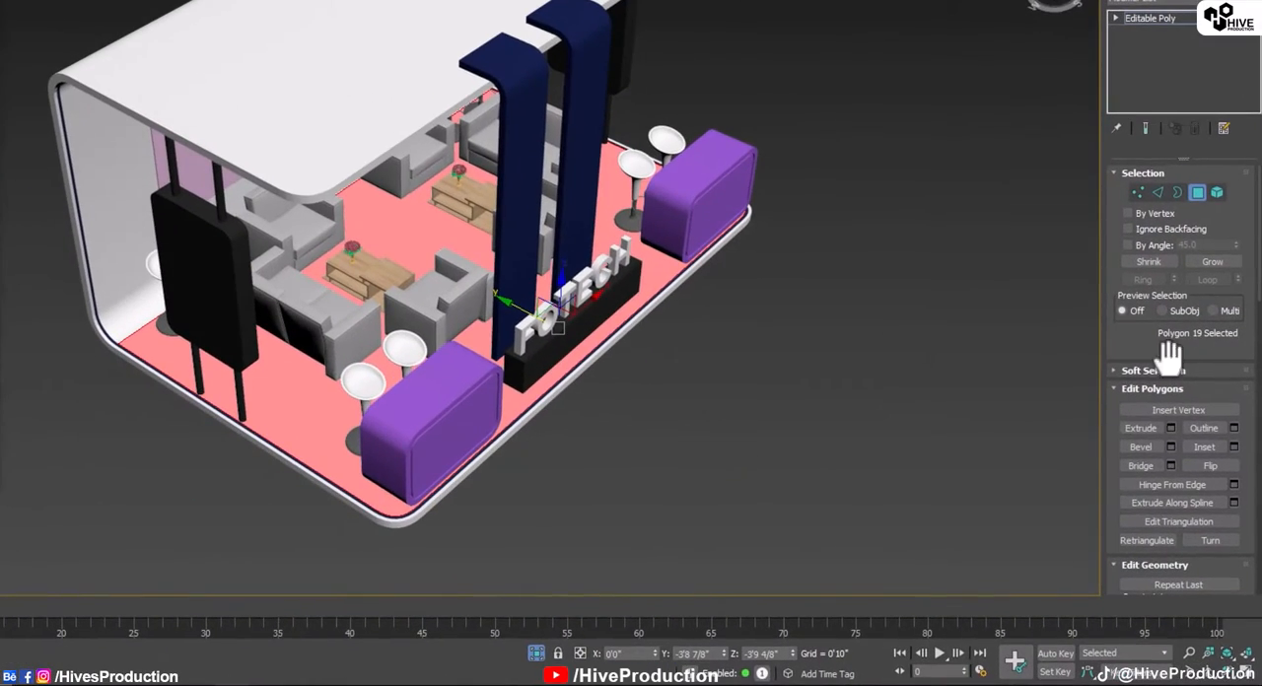
scroll(1041, 463, "up", 2)
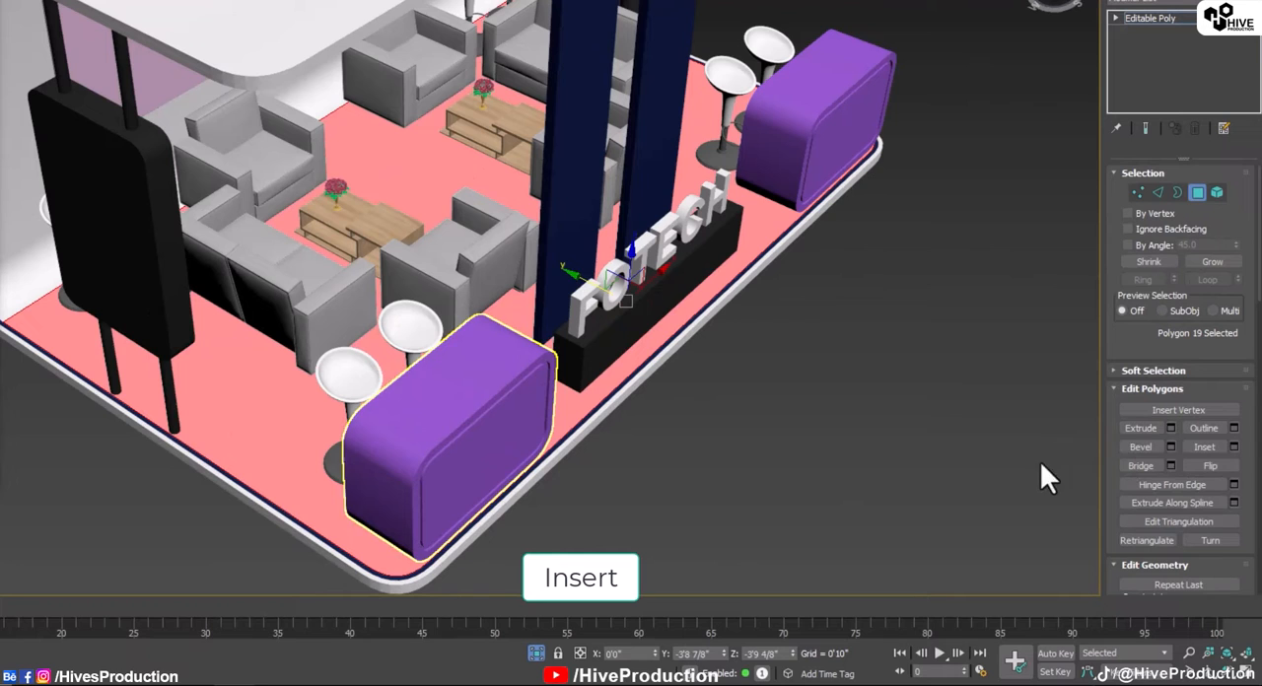
left_click(1205, 446)
left_click_drag(359, 350, 346, 328)
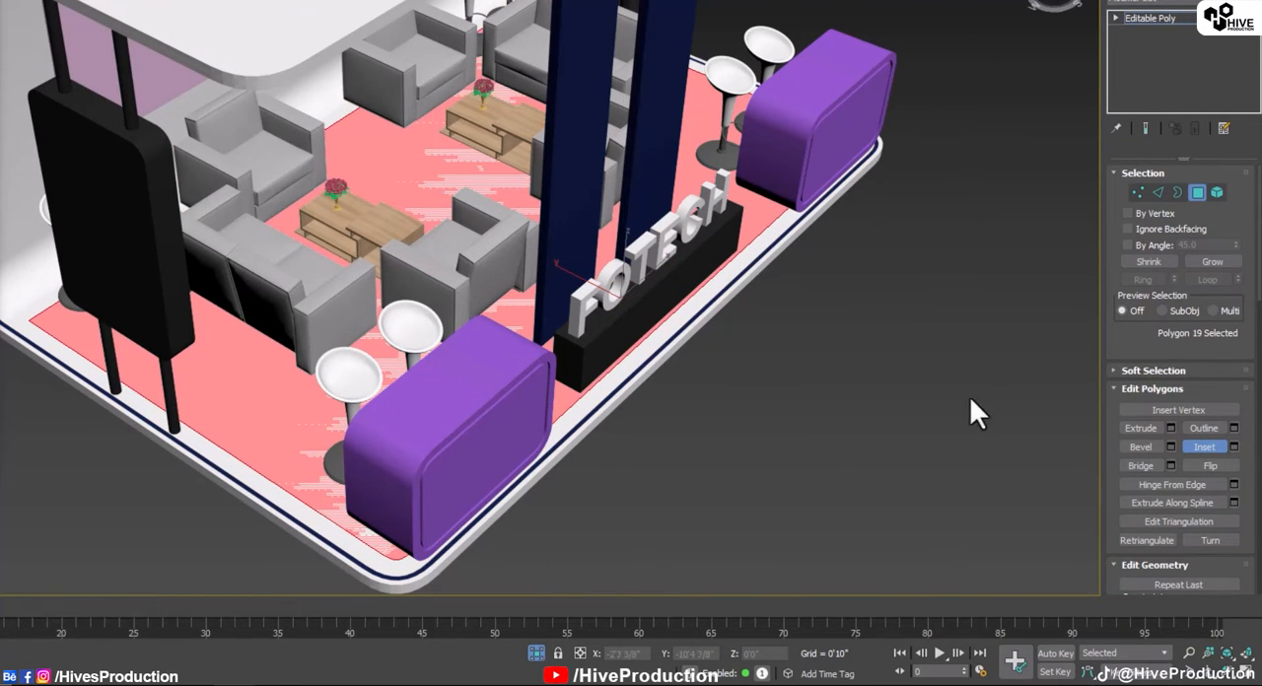
Step: Select the thin polygon strip around the inset floor area by converting its edge ring to polygons
key("F4")
scroll(391, 537, "up", 8)
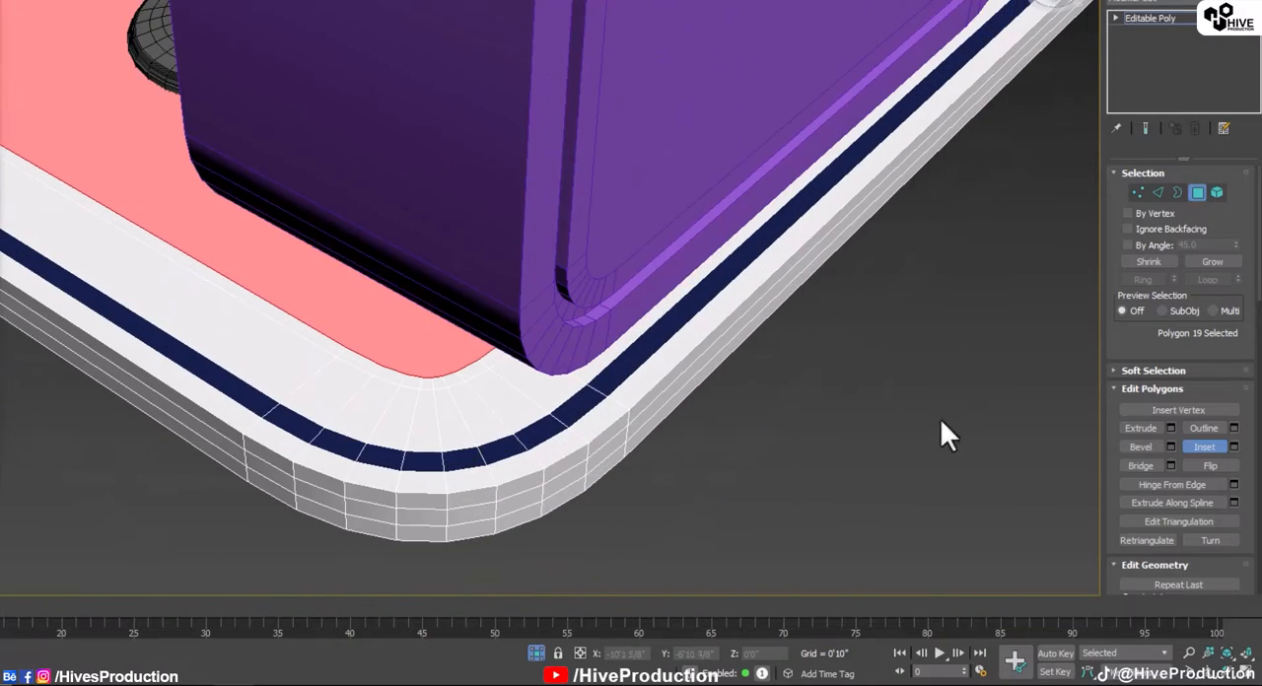
left_click(1157, 192)
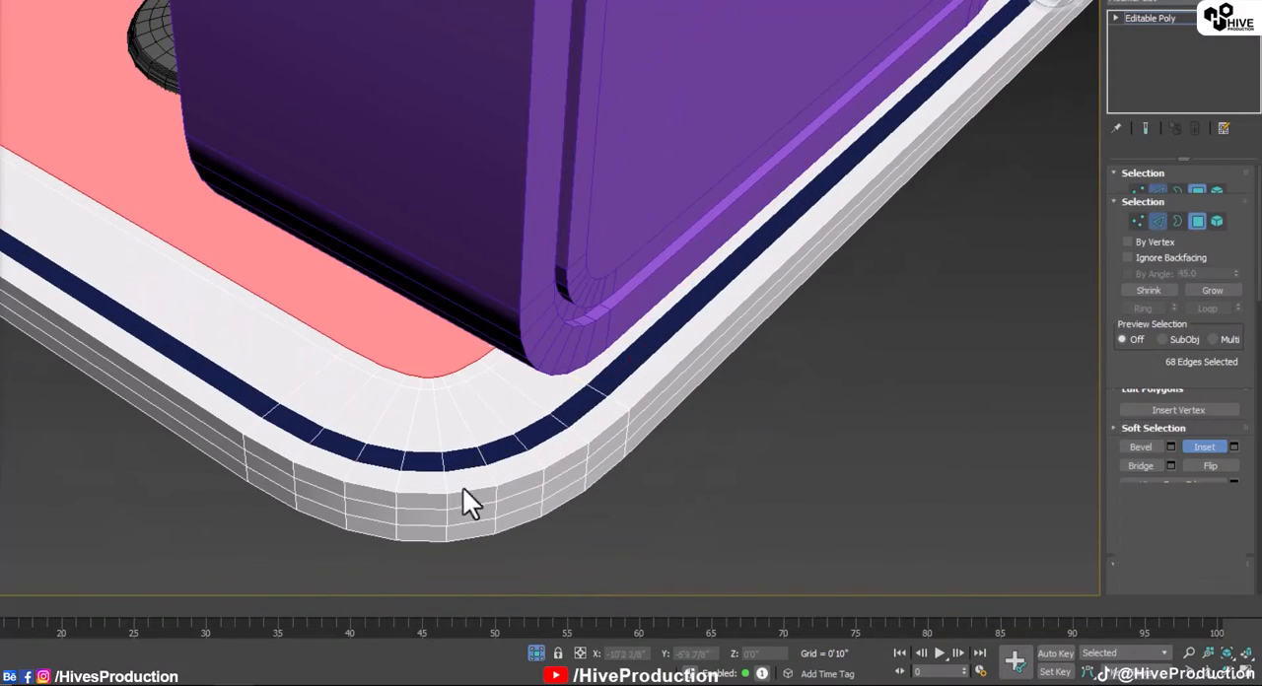
left_click(423, 381)
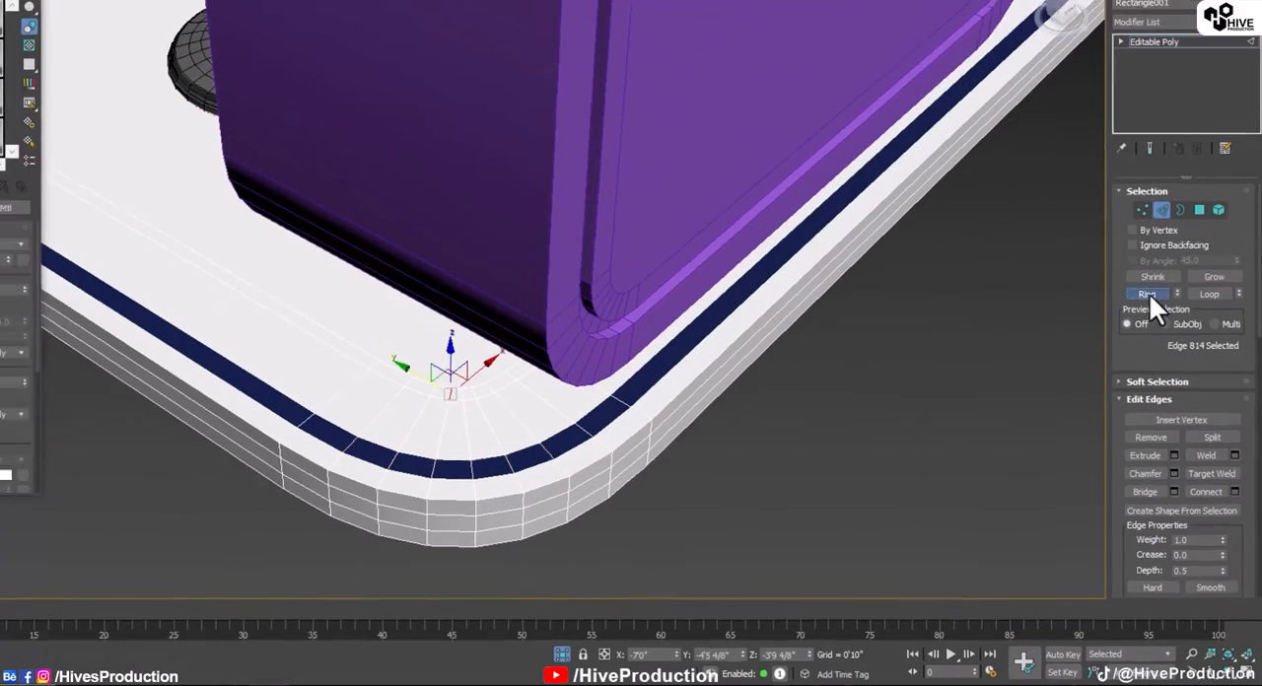
left_click(1147, 294)
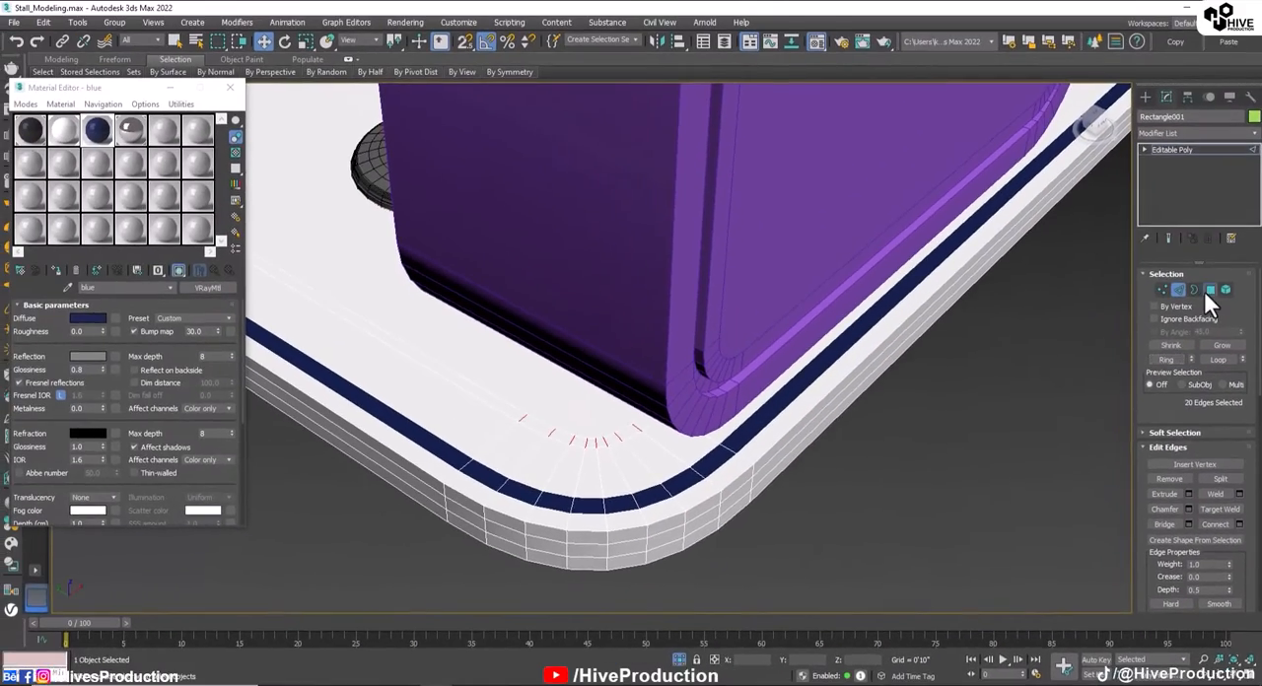
left_click(1196, 210, "ctrl")
Step: Assign the blue material to the selected floor strip and leave polygon editing of the shell
left_click(57, 272)
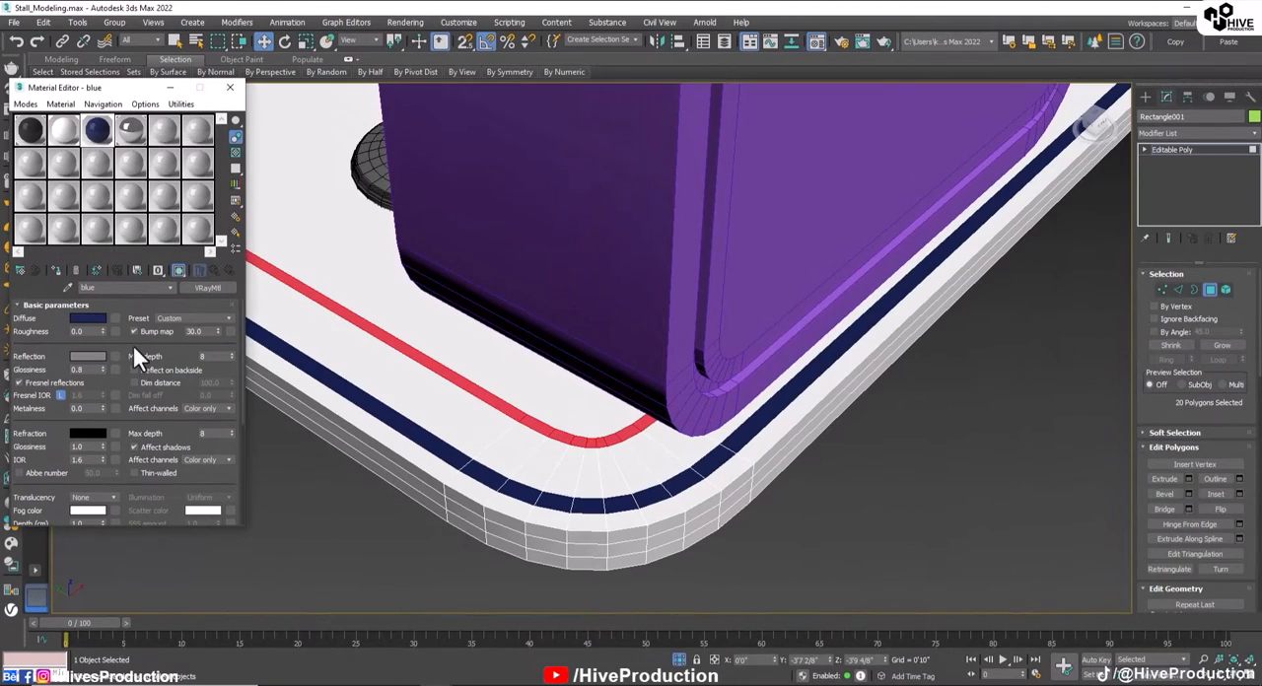
left_click(1211, 289)
left_click(846, 474)
scroll(846, 474, "down", 6)
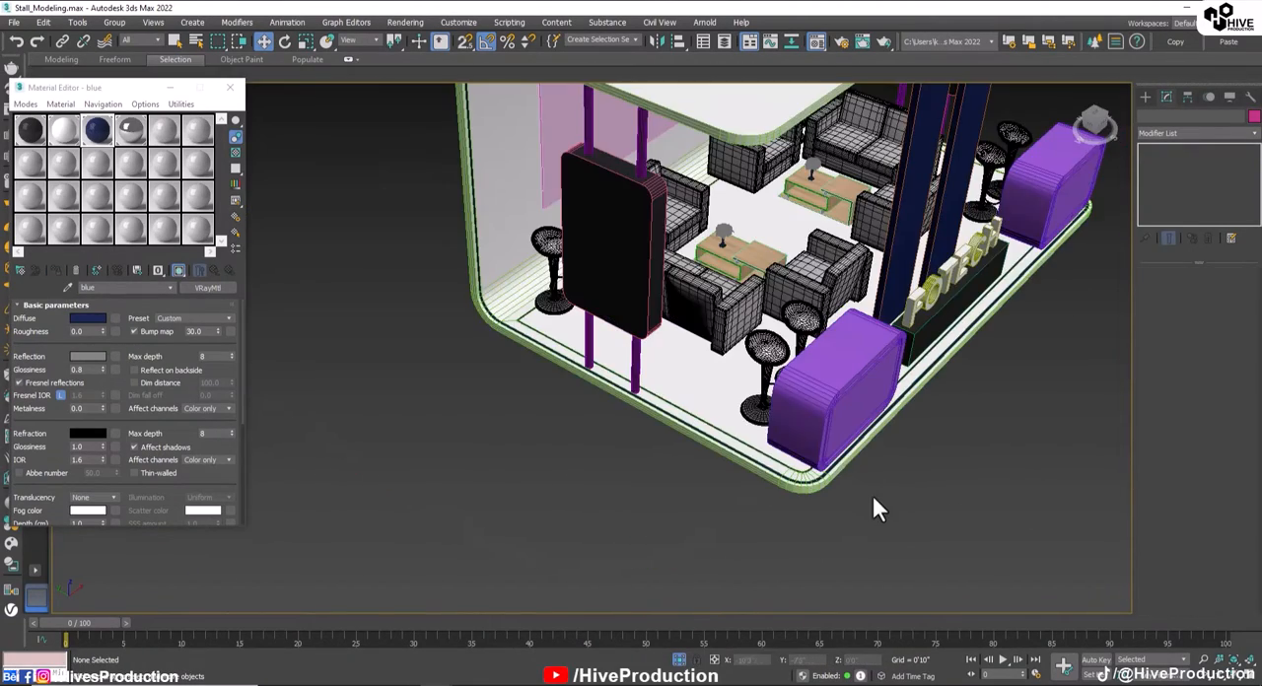
Step: Select both purple counters and assign the blue material to them
middle_click_drag(872, 494, 752, 463, "alt")
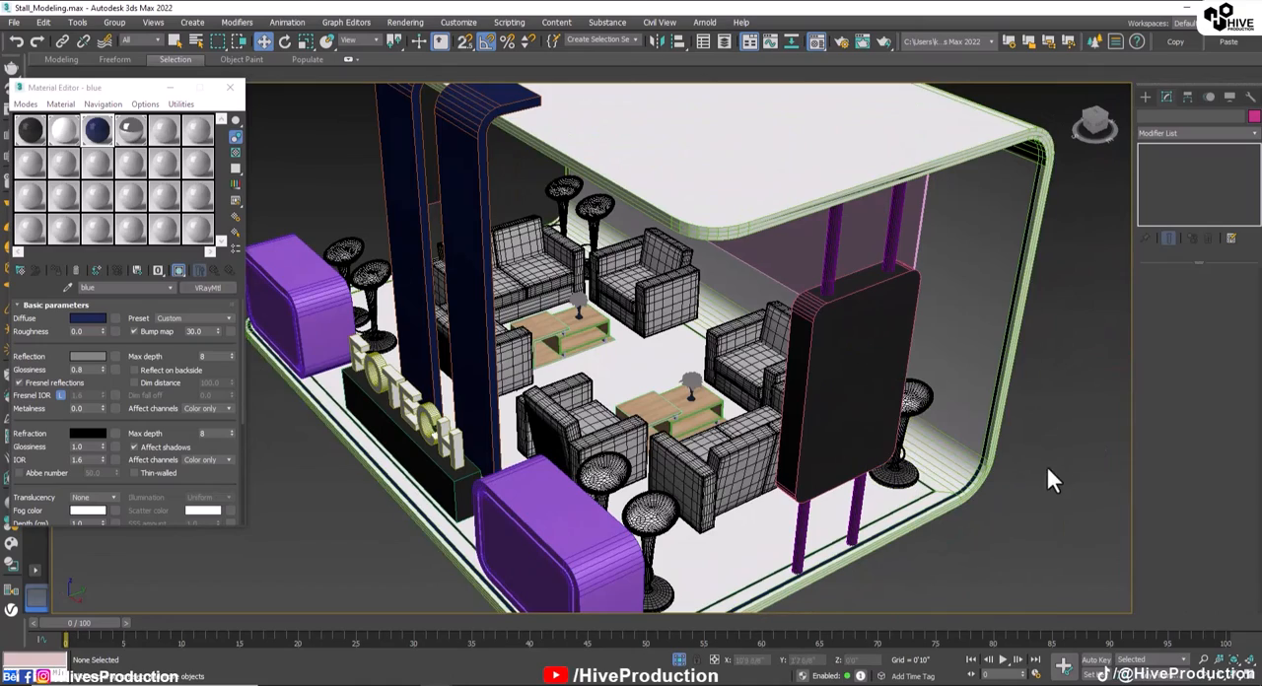
middle_click_drag(862, 495, 760, 571, "alt")
scroll(799, 496, "up", 3)
scroll(799, 496, "down", 5)
scroll(821, 477, "down", 3)
middle_click_drag(599, 582, 706, 486)
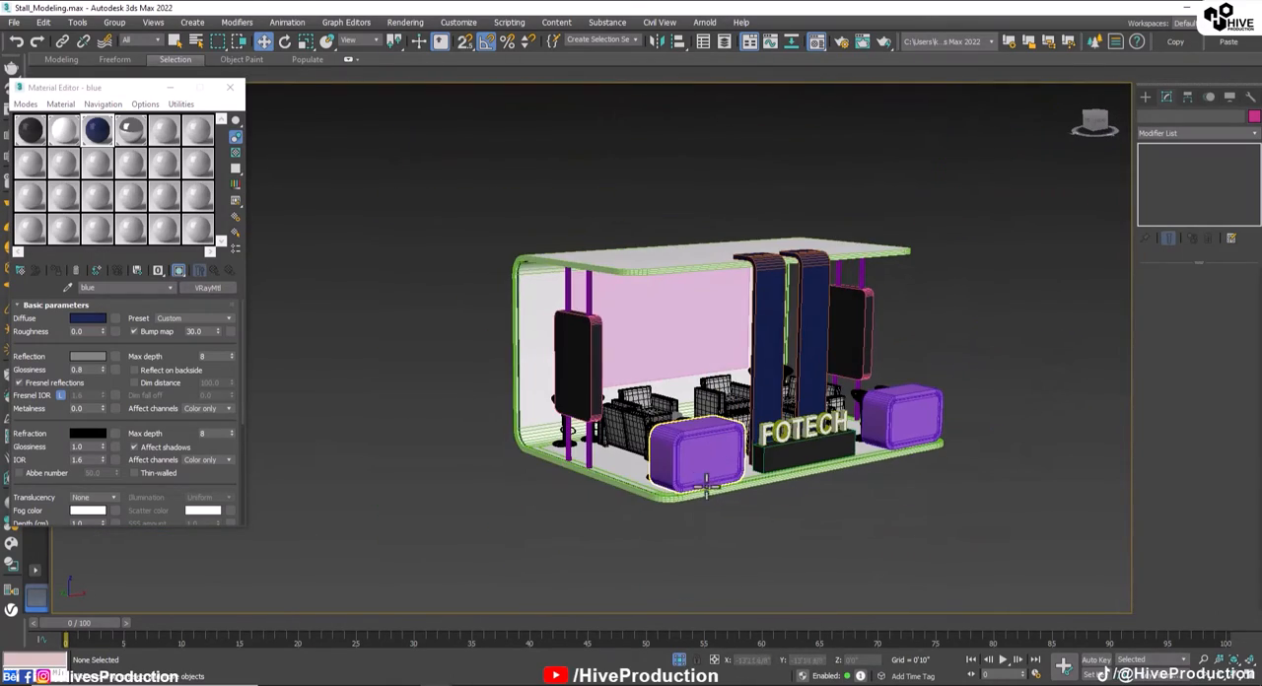
left_click(915, 422, "ctrl")
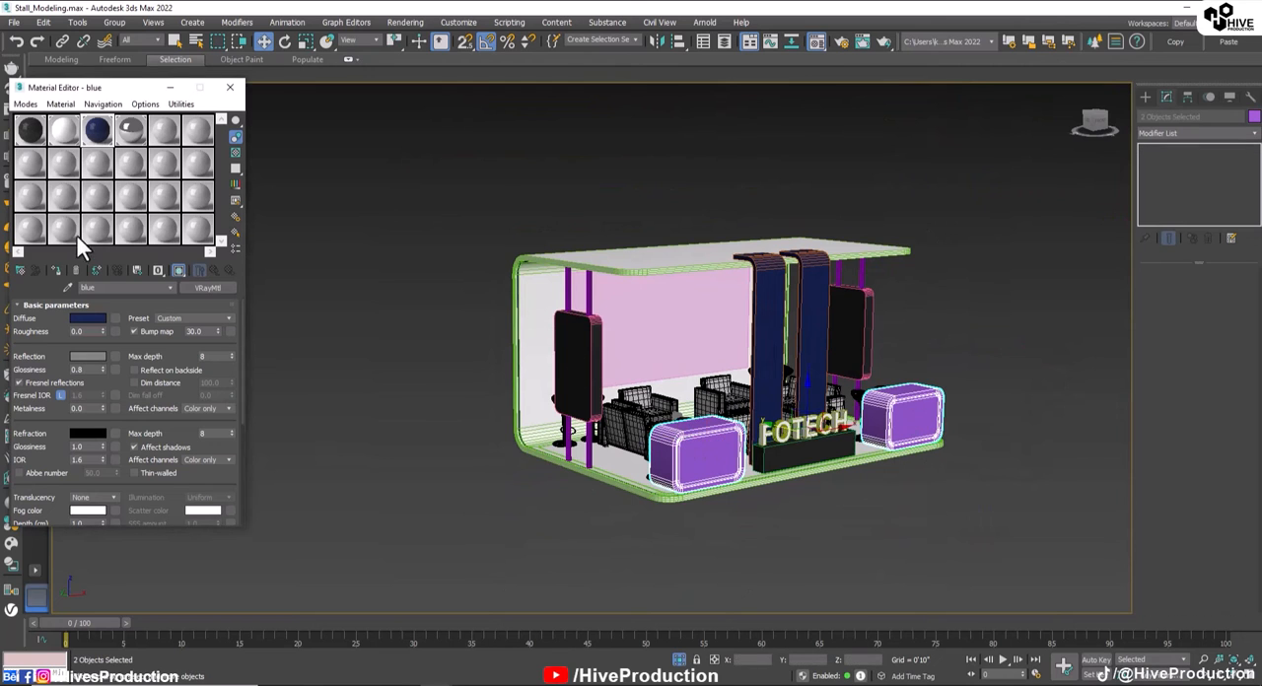
left_click(57, 270)
left_click(759, 505)
Step: Select the narrow polygon ring framing the front of the counter beside the FOTECH letters, starting from its edge ring
scroll(745, 501, "up", 5)
left_click(523, 361)
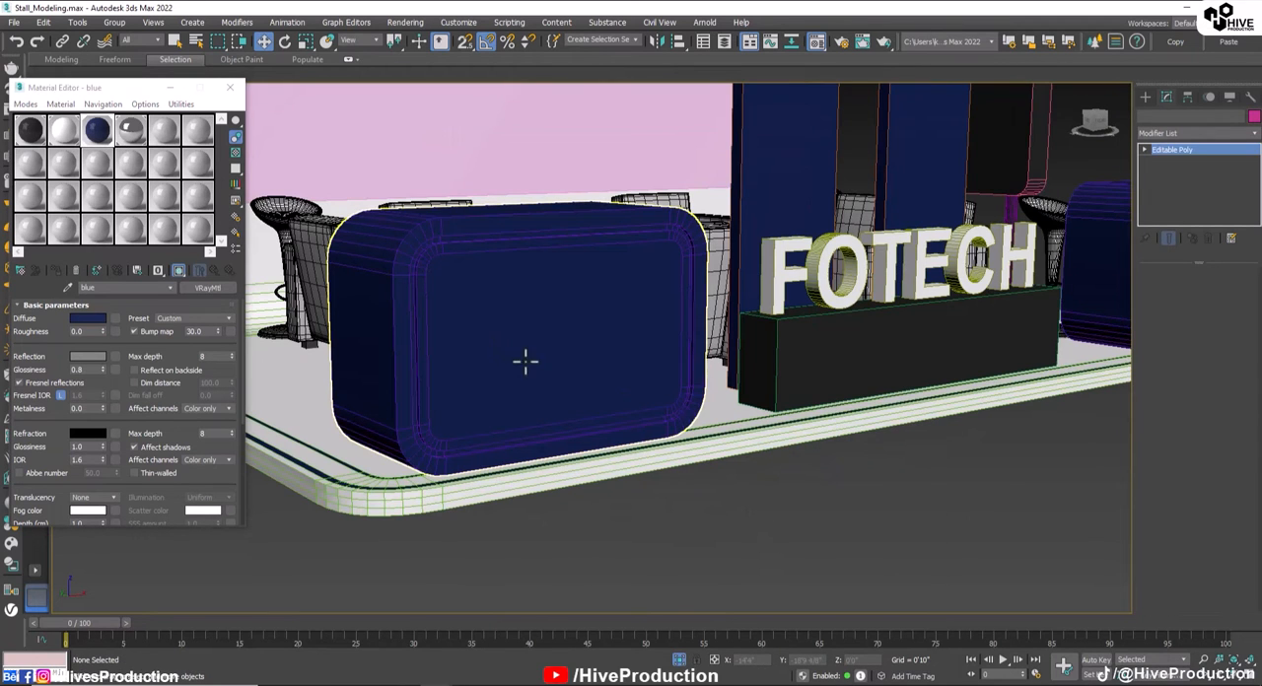
middle_click_drag(479, 373, 504, 358, "alt")
scroll(661, 279, "up", 3)
middle_click_drag(661, 279, 672, 373)
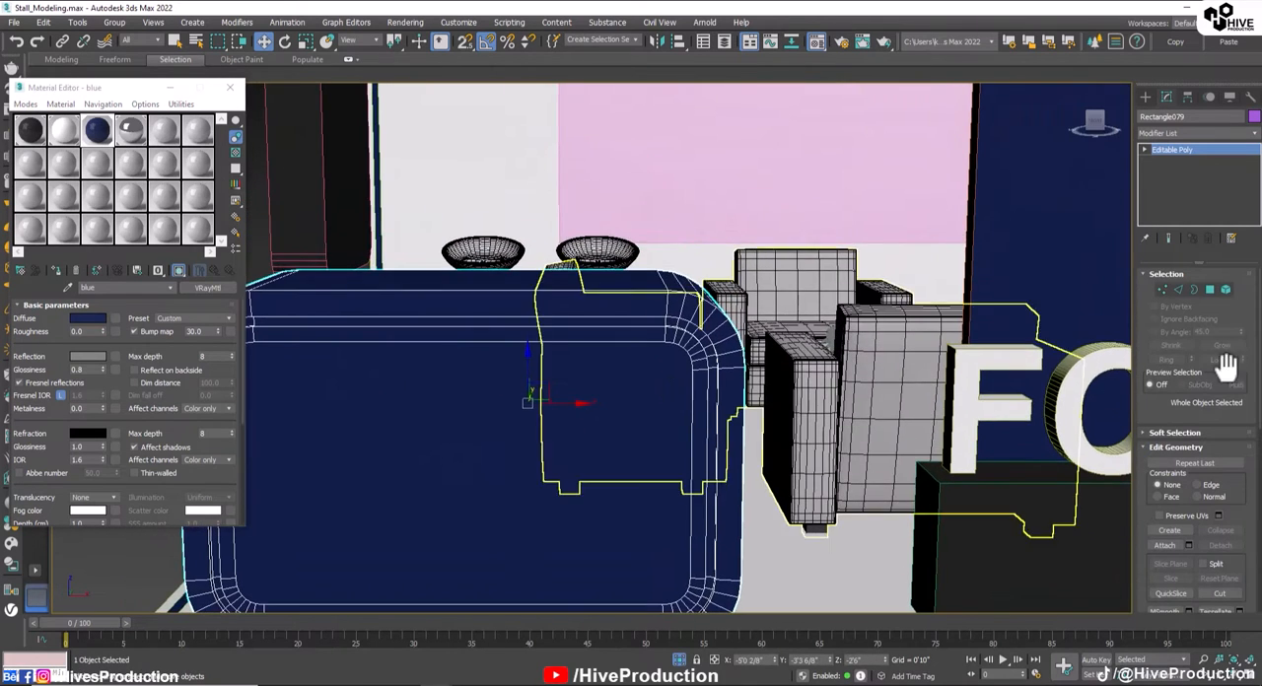
key("2")
scroll(702, 334, "up", 2)
double_click(702, 330)
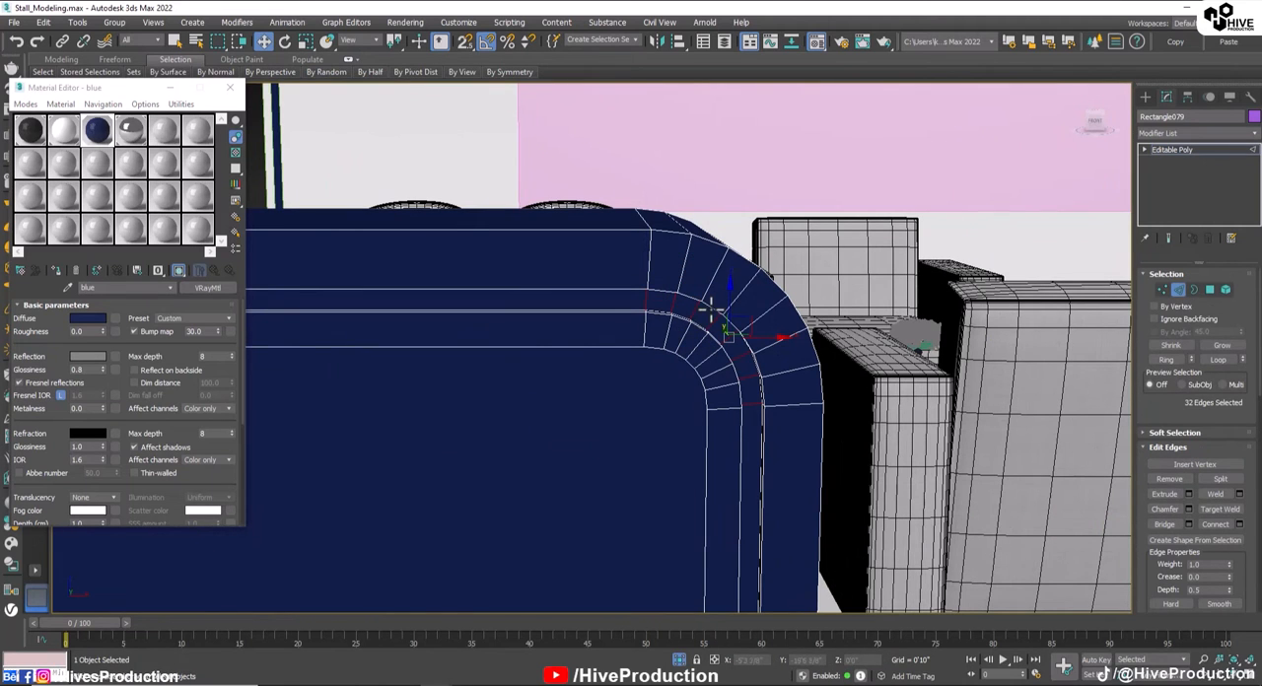
left_click(1211, 290, "ctrl")
middle_click_drag(679, 374, 614, 366, "alt")
scroll(754, 444, "up", 2)
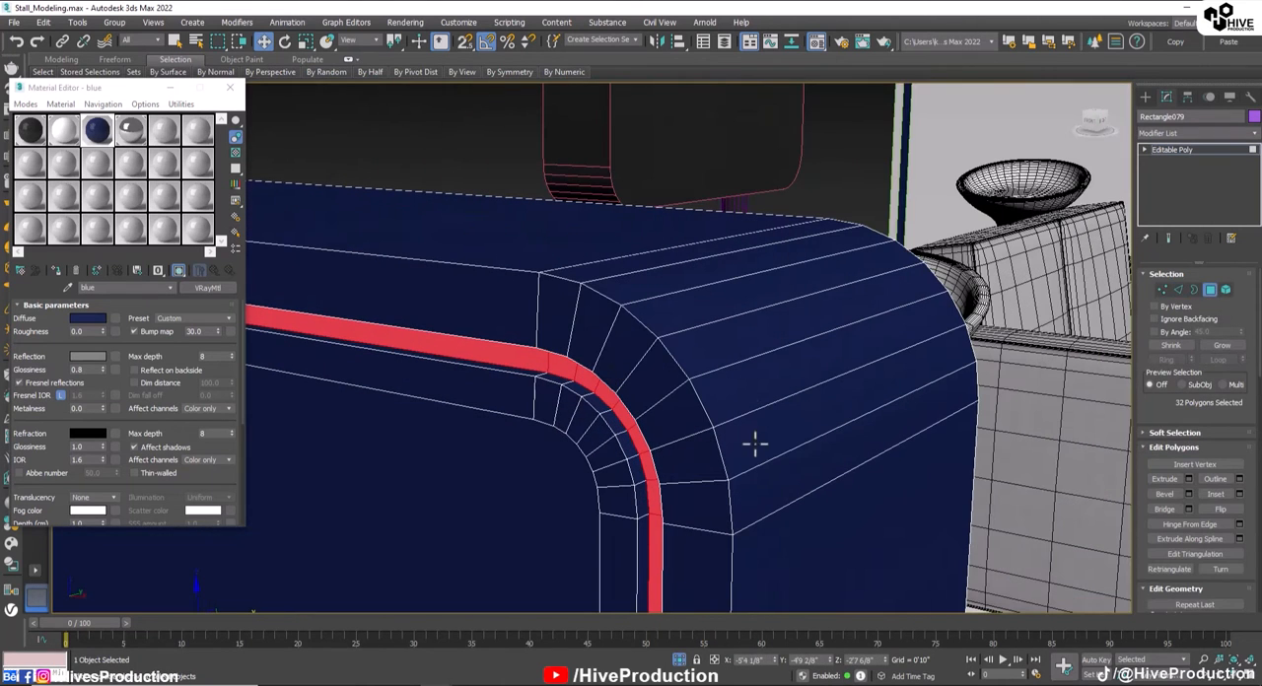
Step: Undo a trial growth of the selection and assign the white material to the narrow ring on the counter's front
left_click(1212, 356)
left_click(63, 129)
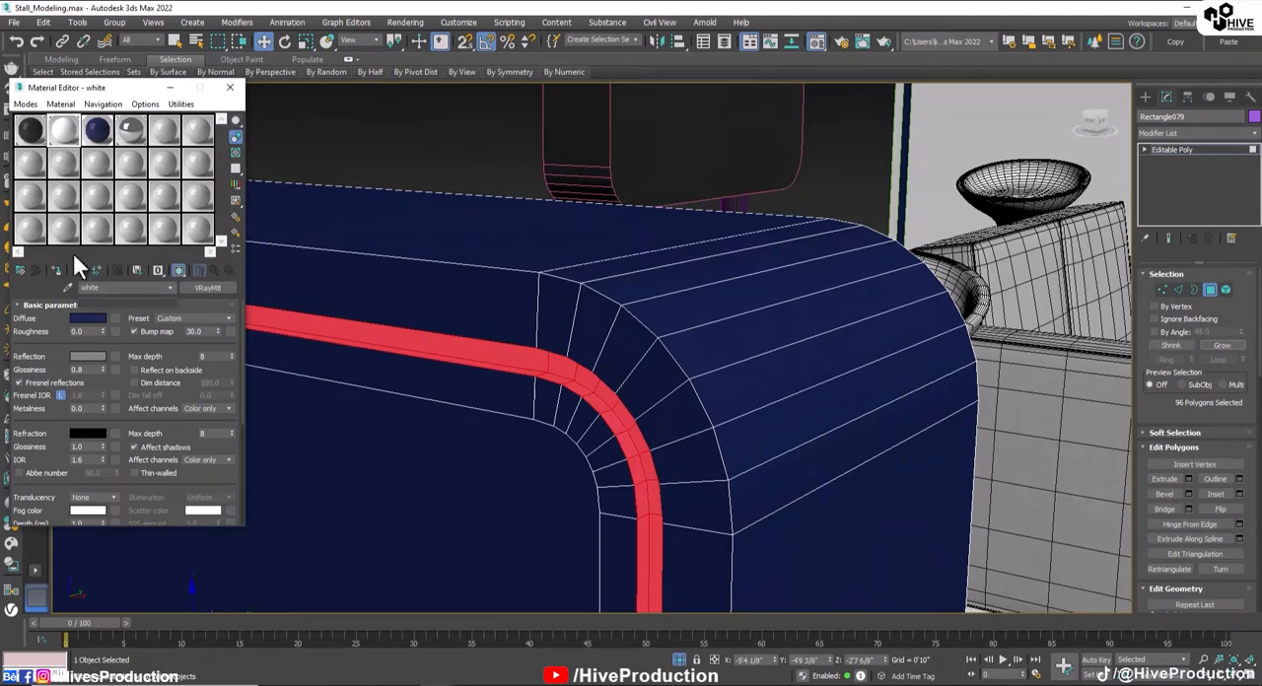
key("ctrl+z")
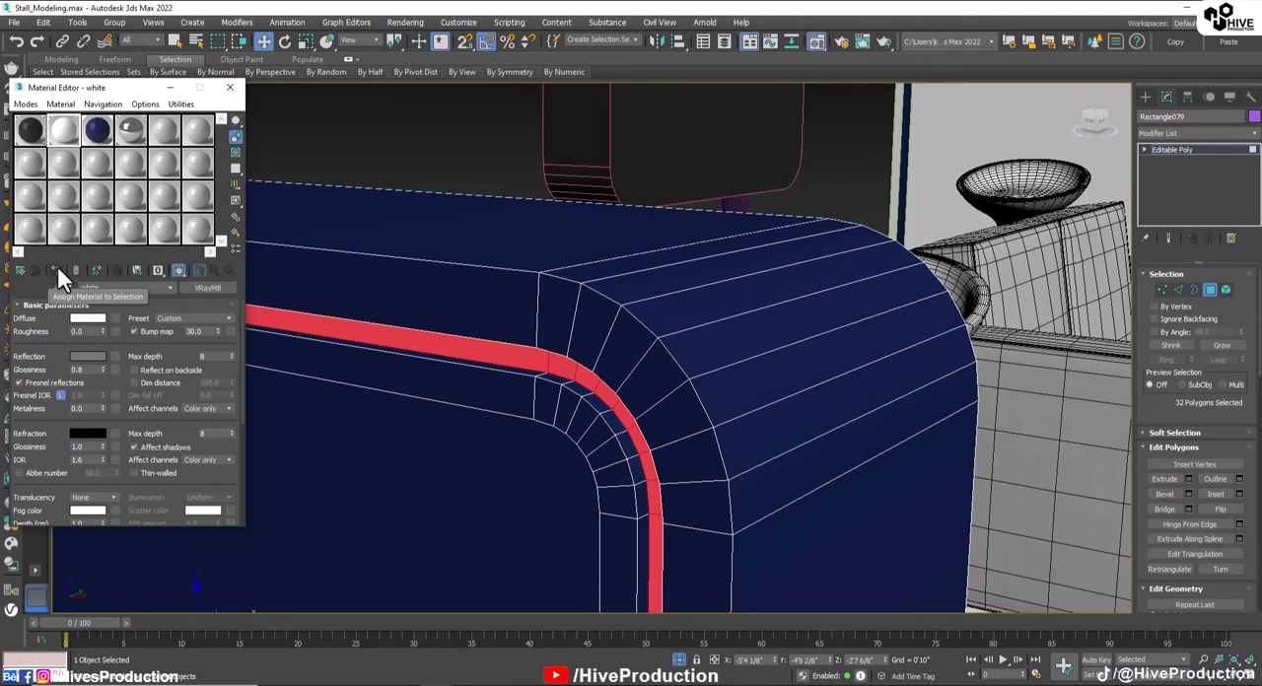
left_click(56, 272)
scroll(557, 355, "down", 5)
Step: Select the counter's large front panel polygon and change the unused material 05 - Default to a VRay2SidedMtl
left_click(540, 424)
middle_click_drag(426, 443, 561, 464, "alt")
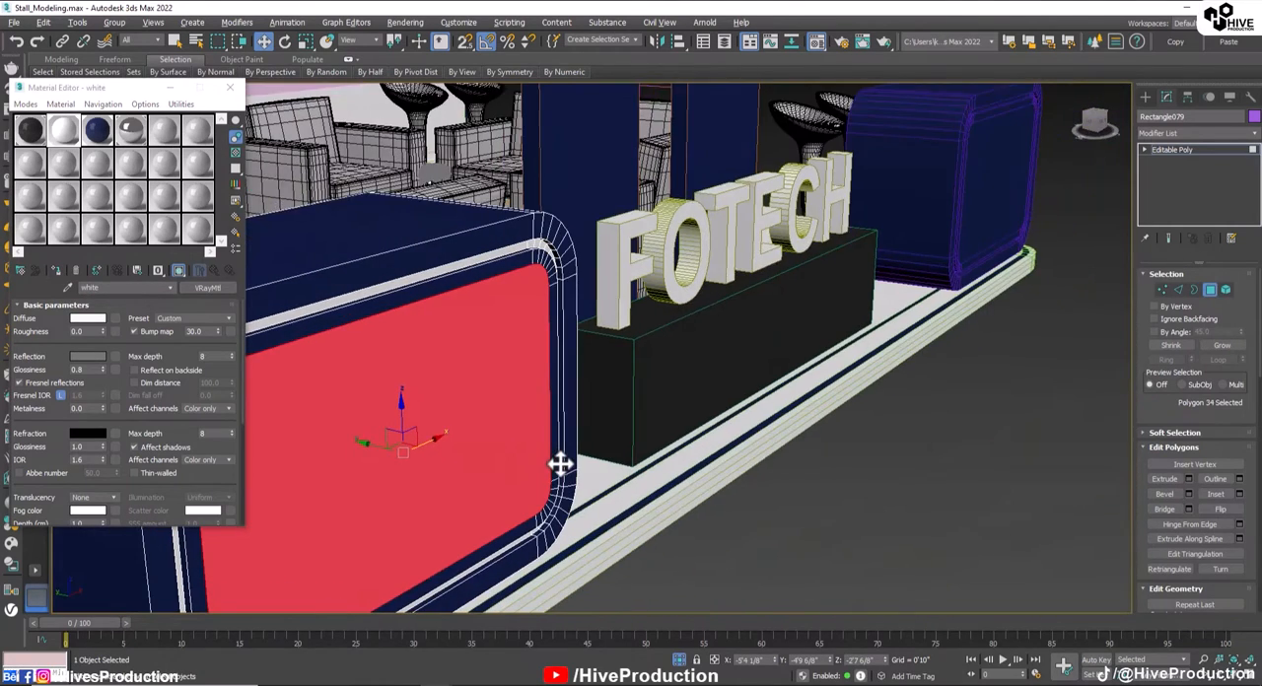
left_click(164, 129)
left_click(20, 271)
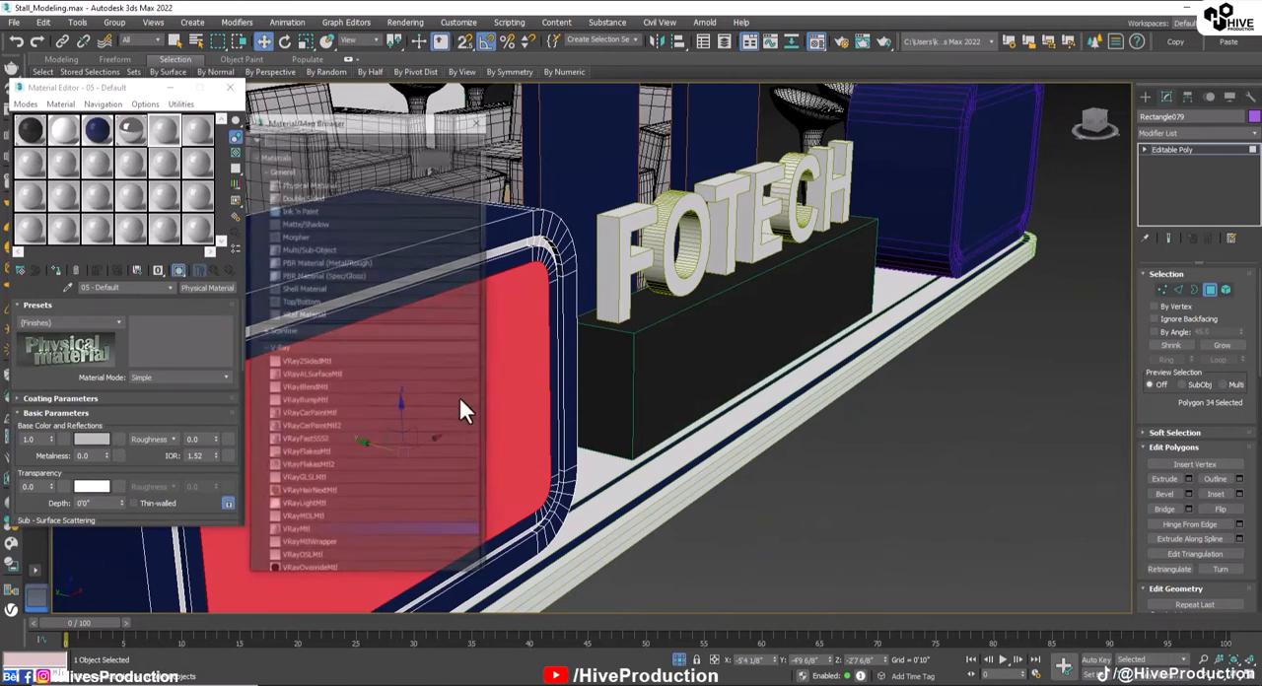
double_click(296, 362)
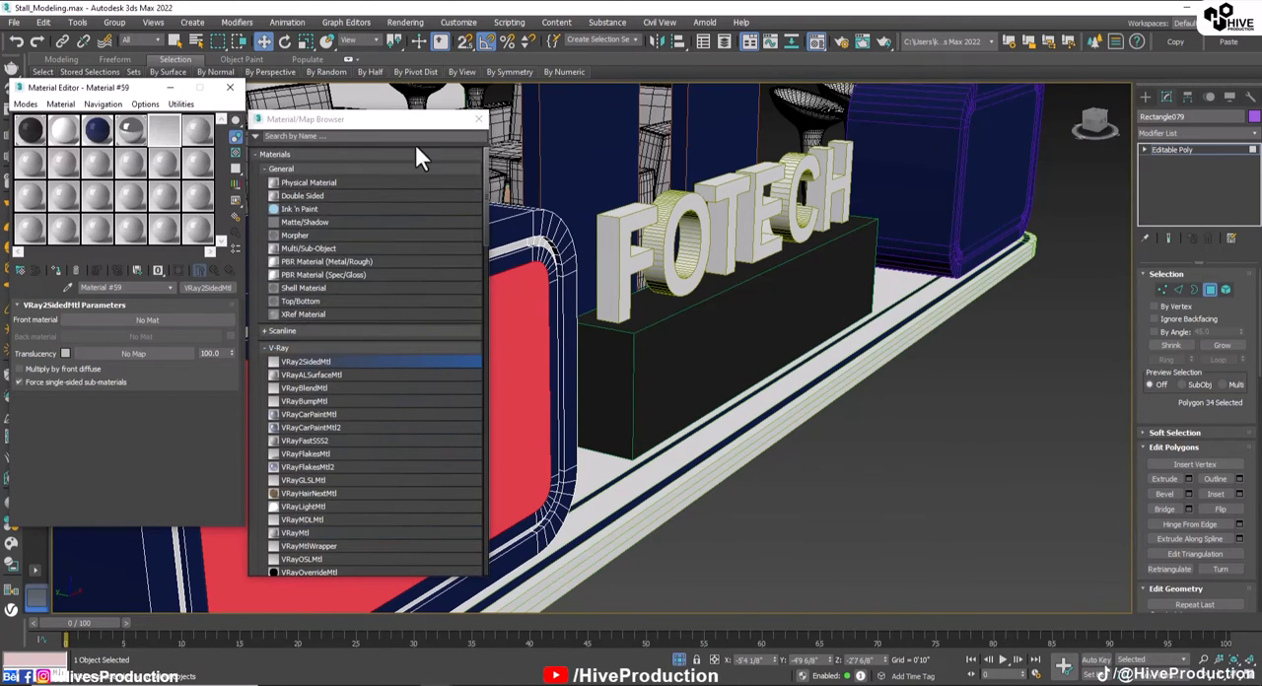
Step: Add a VRayMtl as the front material of the new VRay2SidedMtl
left_click(478, 120)
left_click(148, 321)
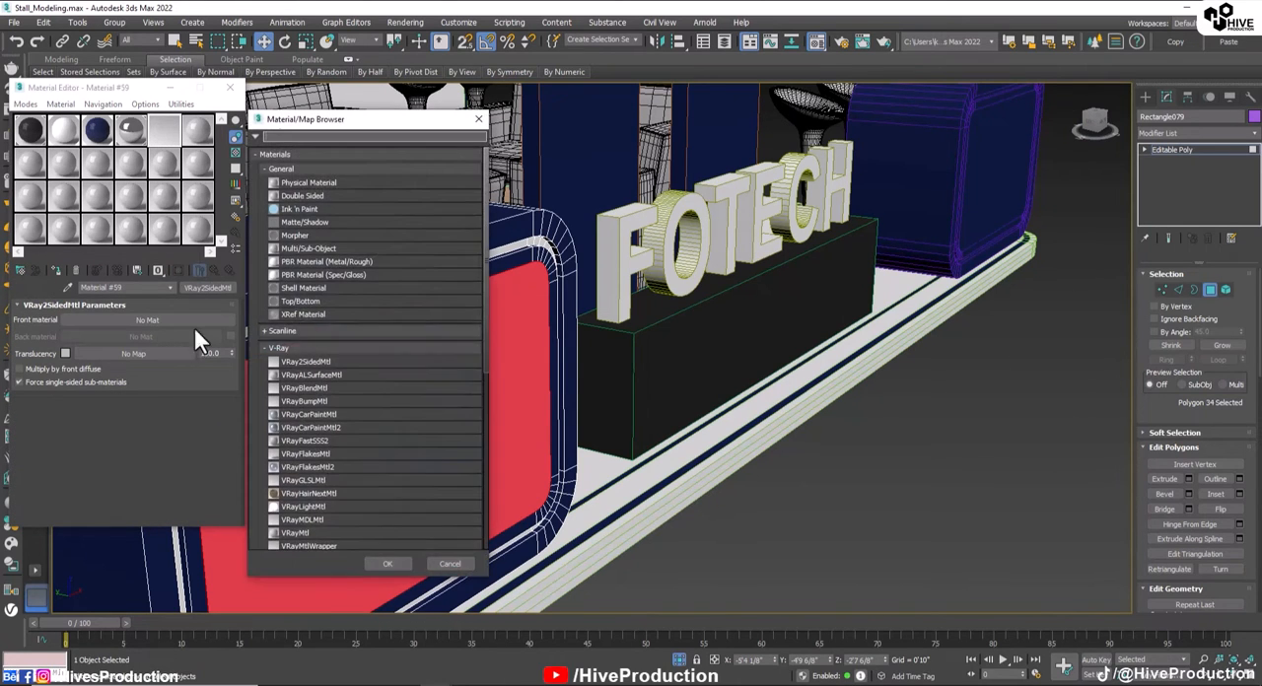
double_click(305, 532)
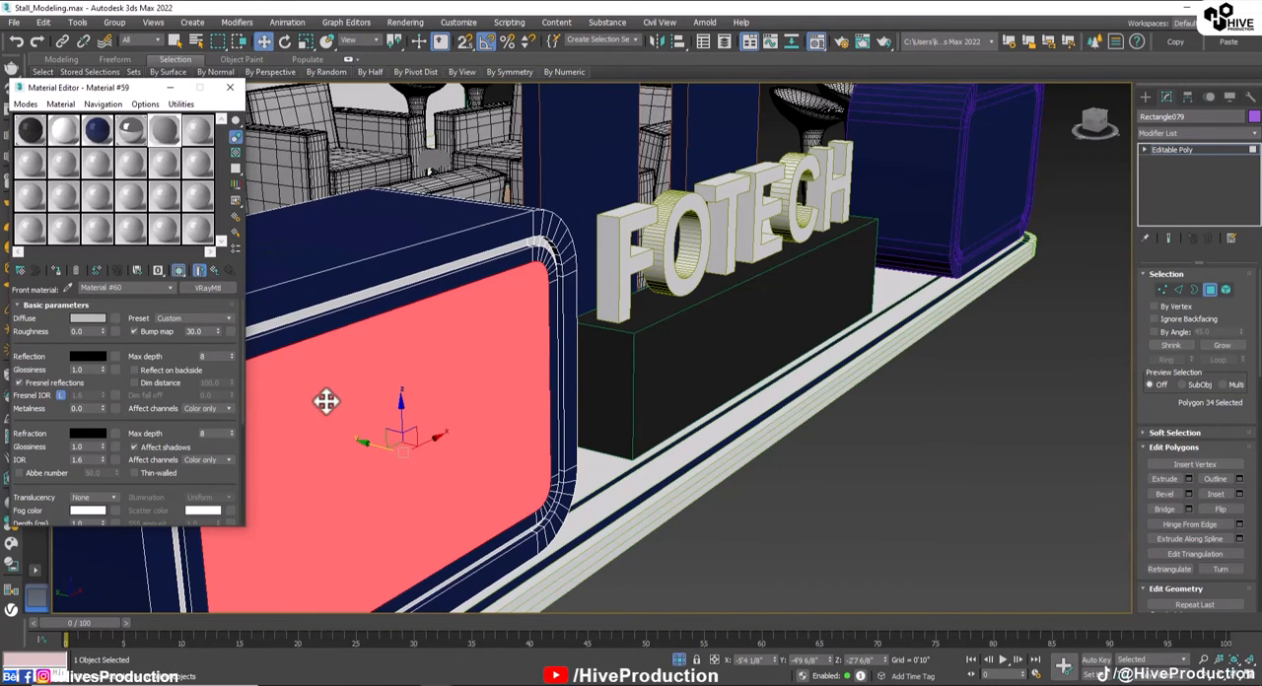
left_click(1212, 292)
middle_click_drag(443, 455, 809, 429)
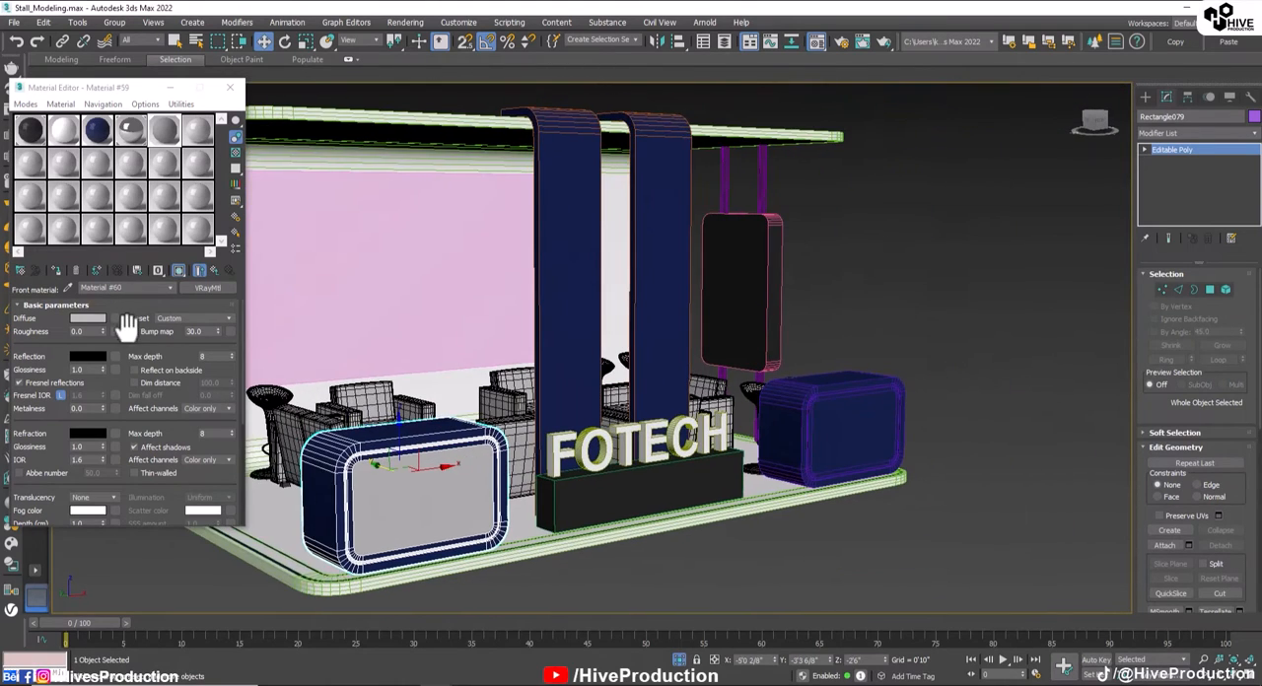
left_click(114, 331)
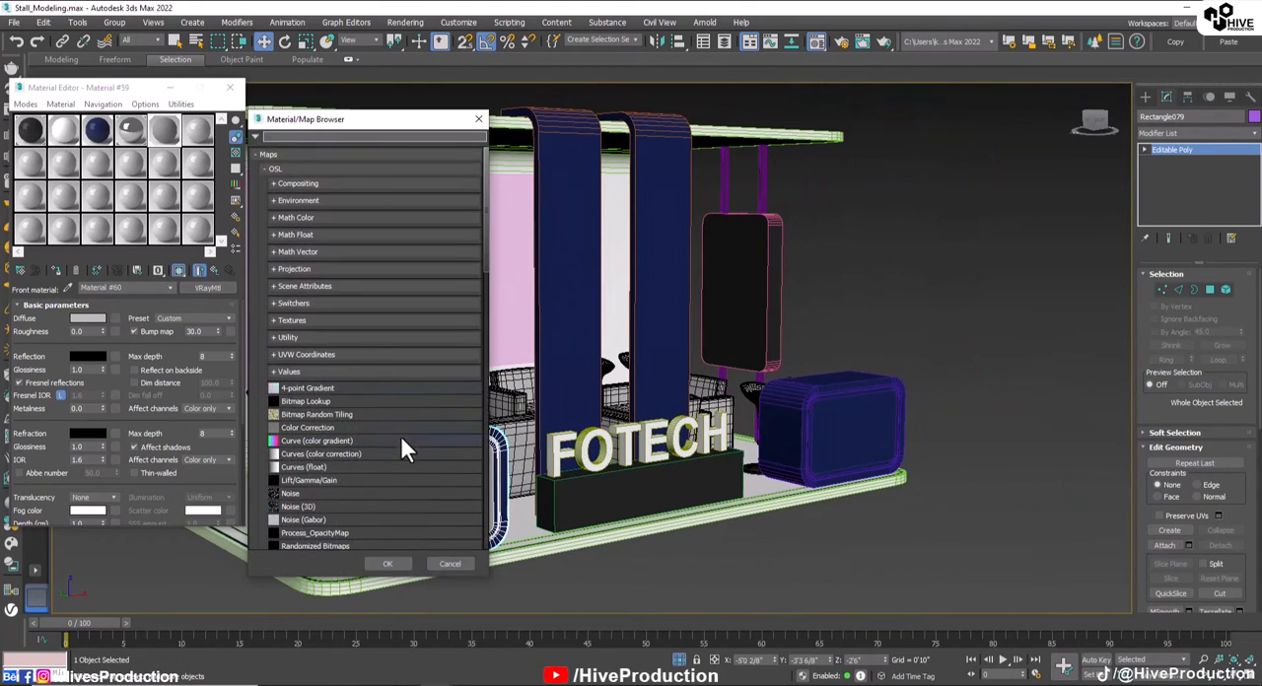
double_click(306, 400)
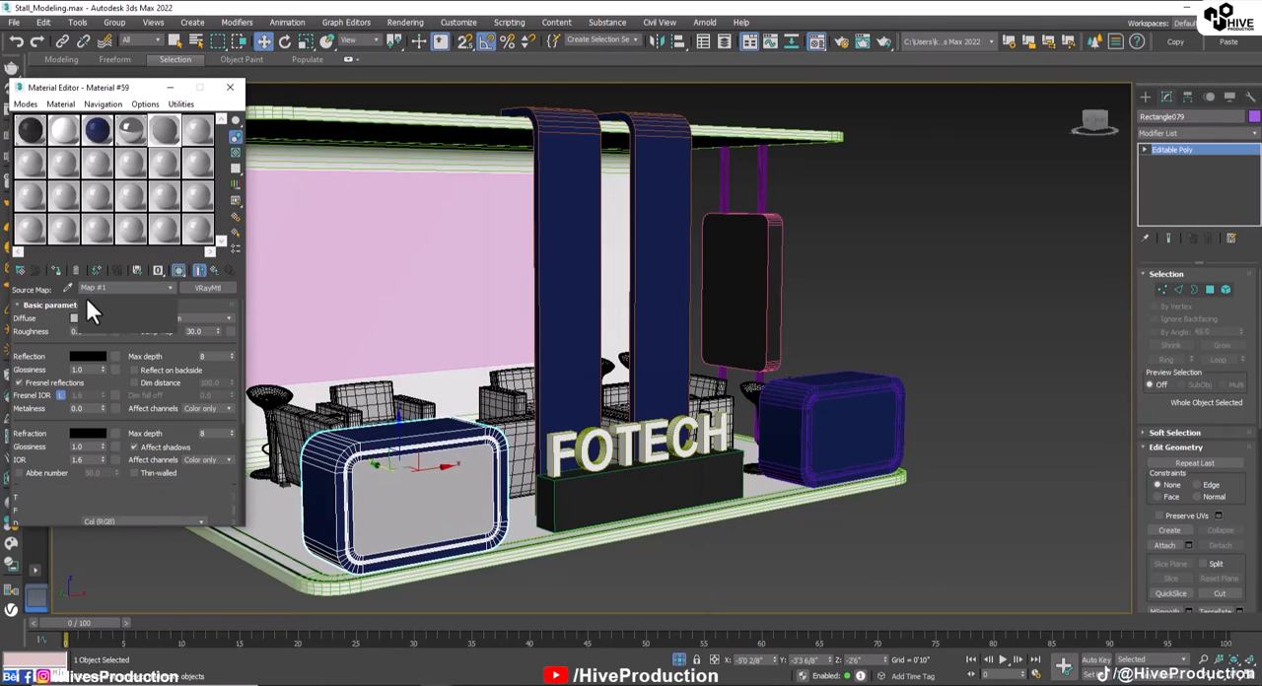
left_click(204, 275)
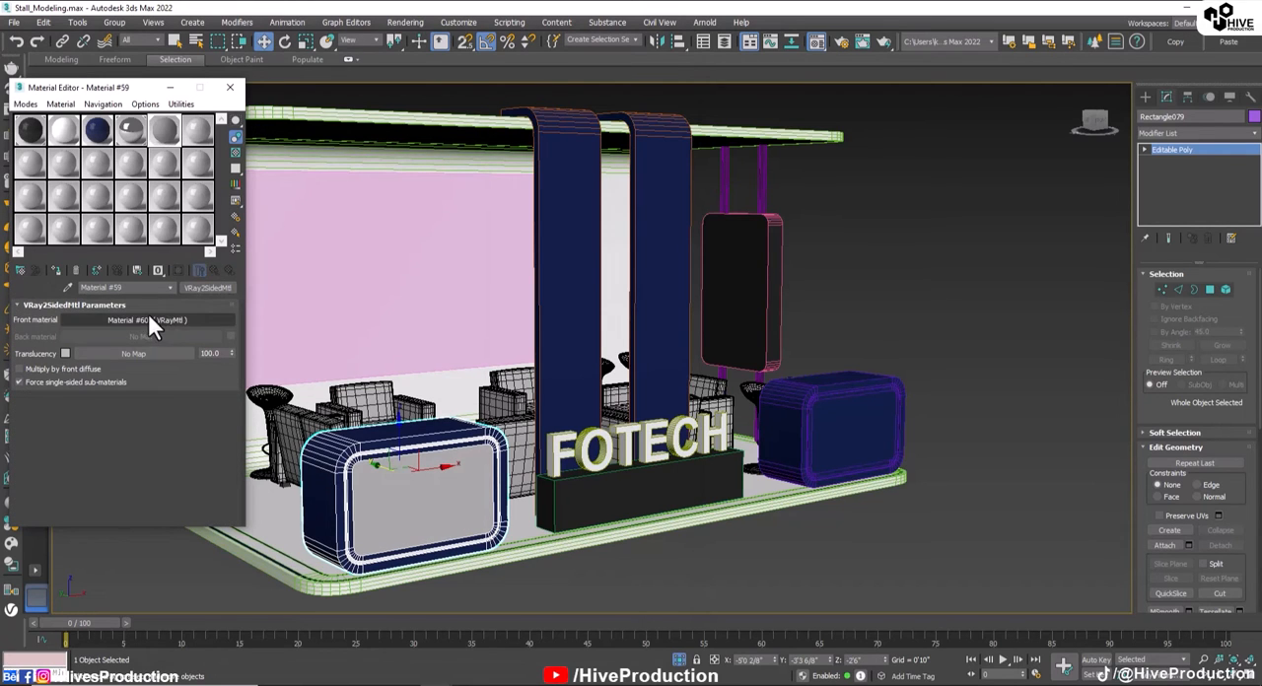
Step: Load the Tabel image from the Tex folder as a Bitmap in the front VRayMtl's diffuse slot
left_click(114, 319)
scroll(336, 461, "down", 10)
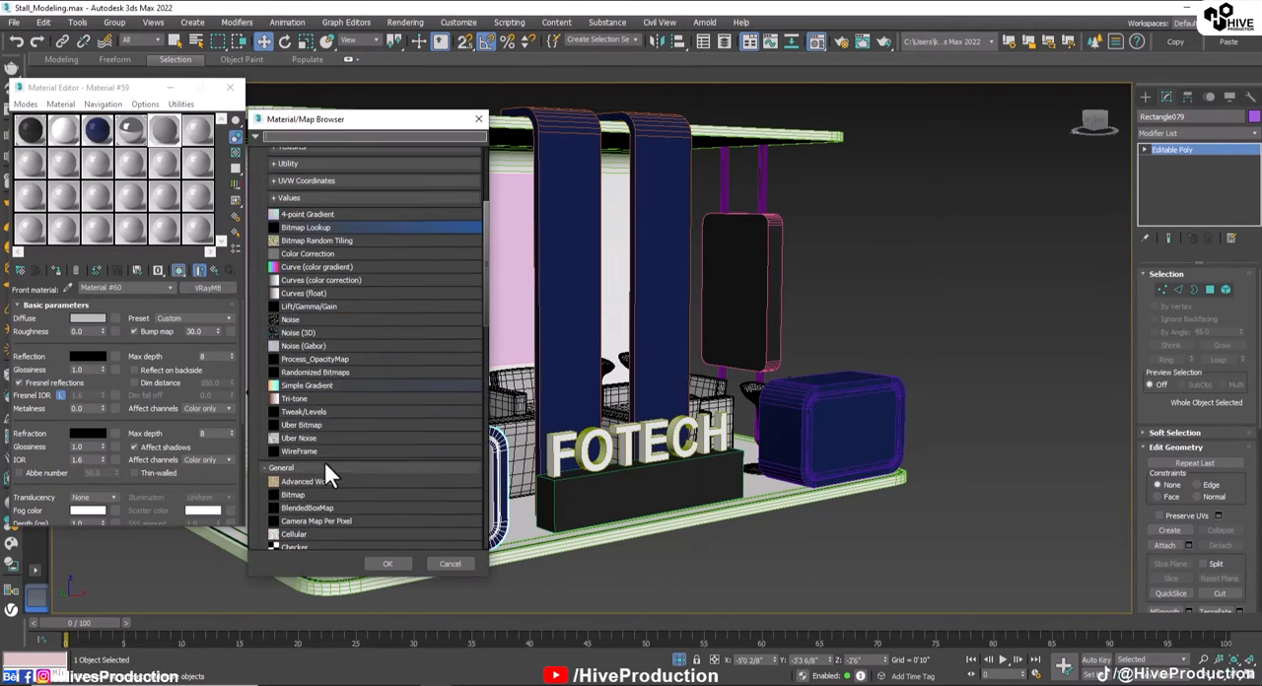
left_click(288, 416)
double_click(287, 416)
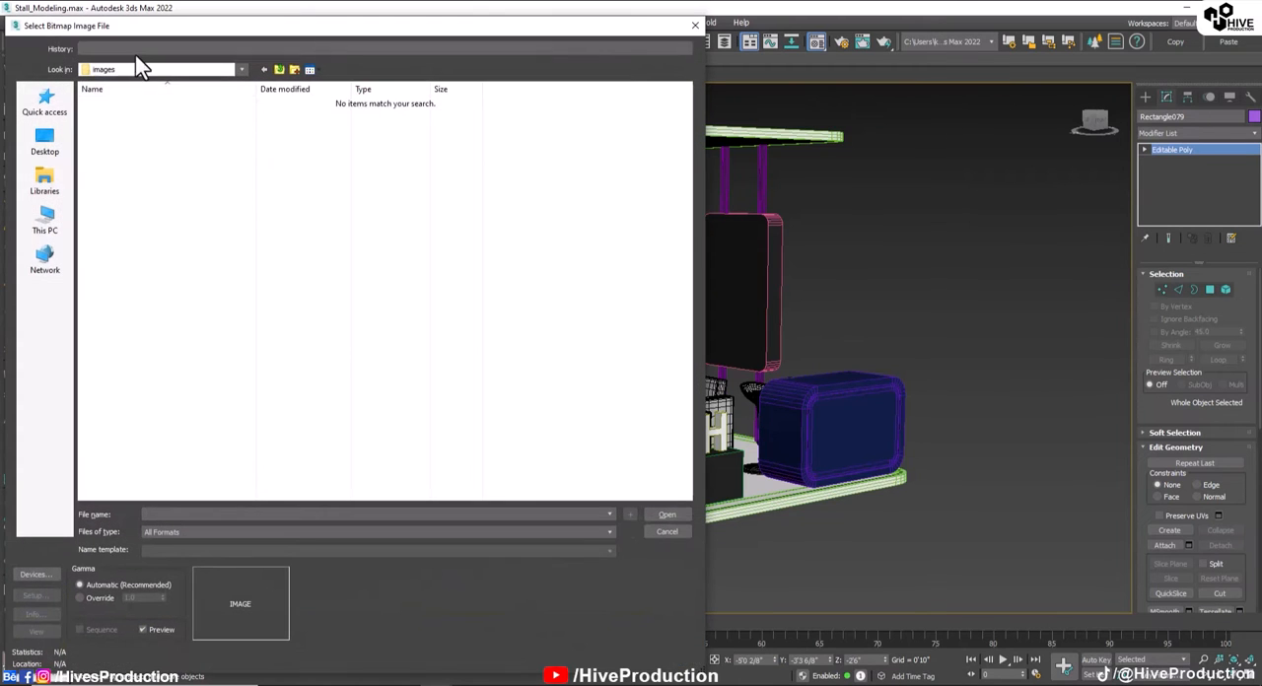
left_click(135, 49)
left_click(133, 66)
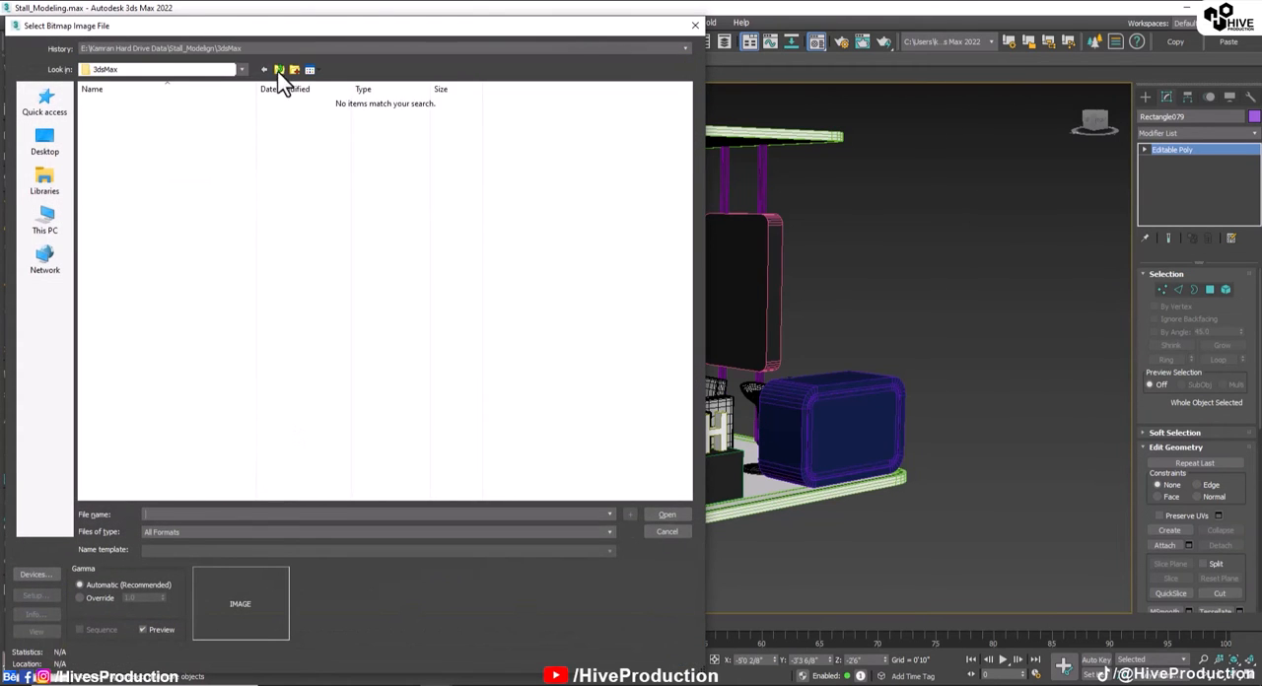
double_click(117, 117)
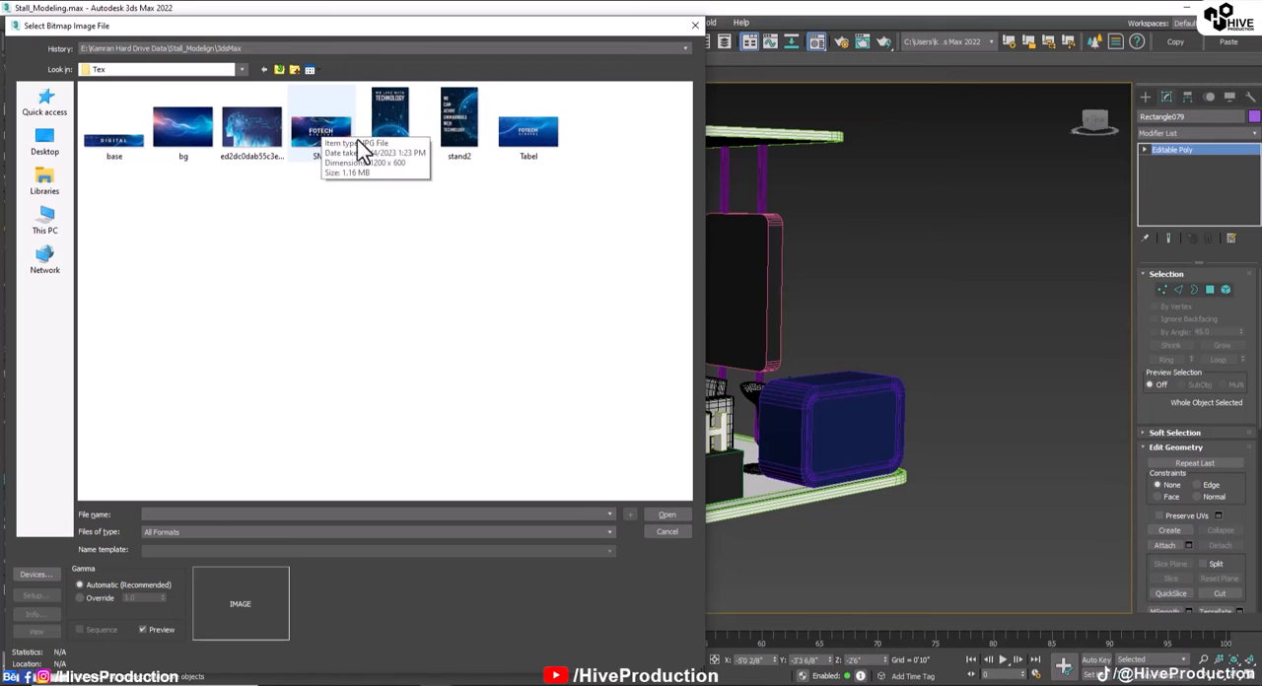
left_click(523, 146)
key("Return")
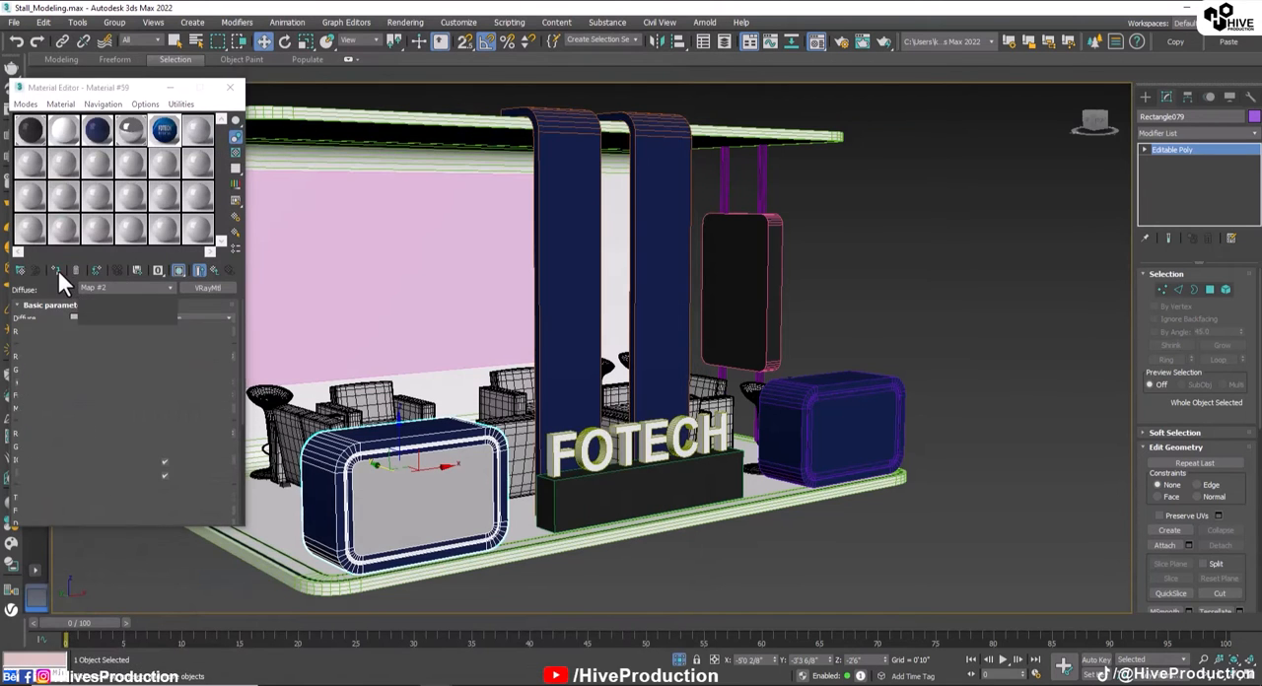
Step: Assign the image material to the counter's large front panel polygon and show its map in the viewport
left_click(57, 269)
left_click(172, 271)
left_click(1210, 289)
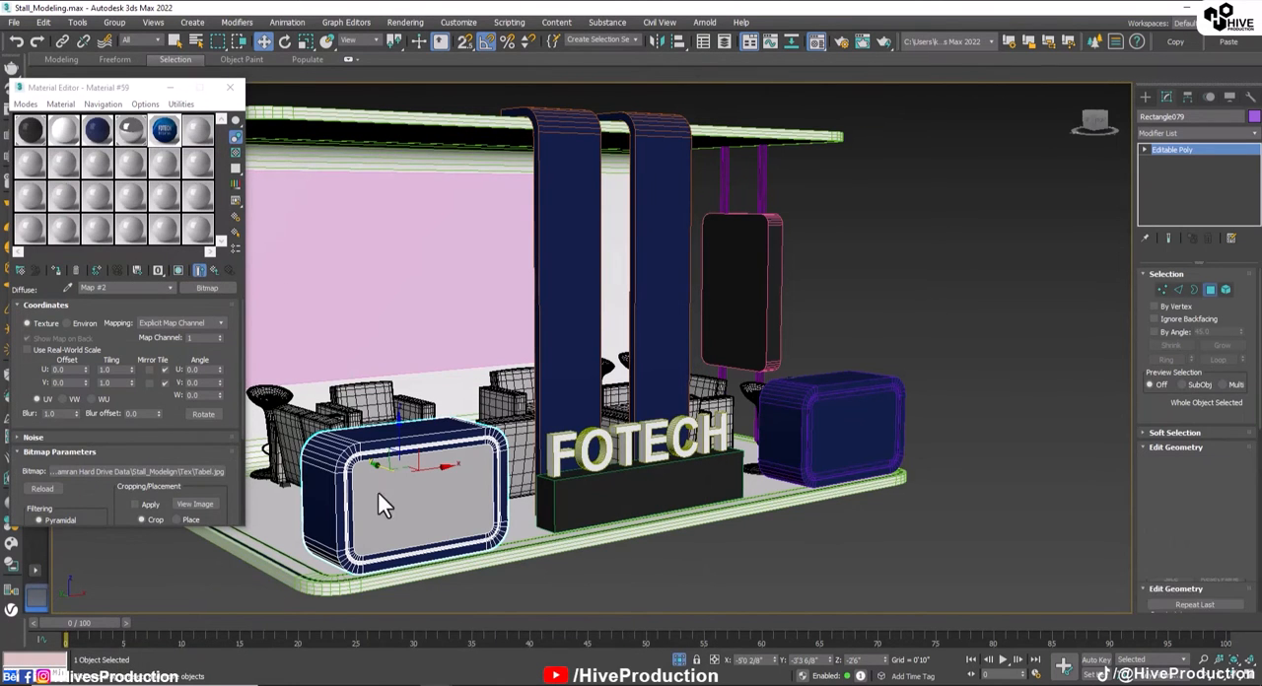
left_click(405, 493)
left_click(58, 267)
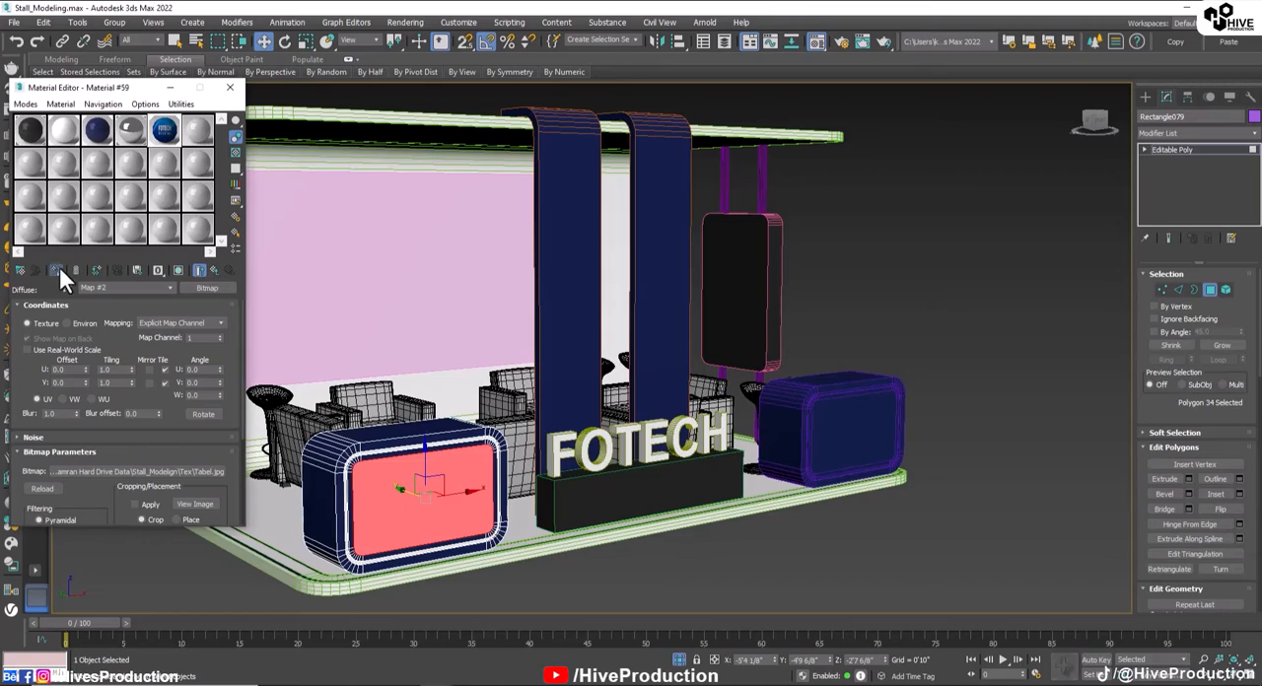
left_click(177, 269)
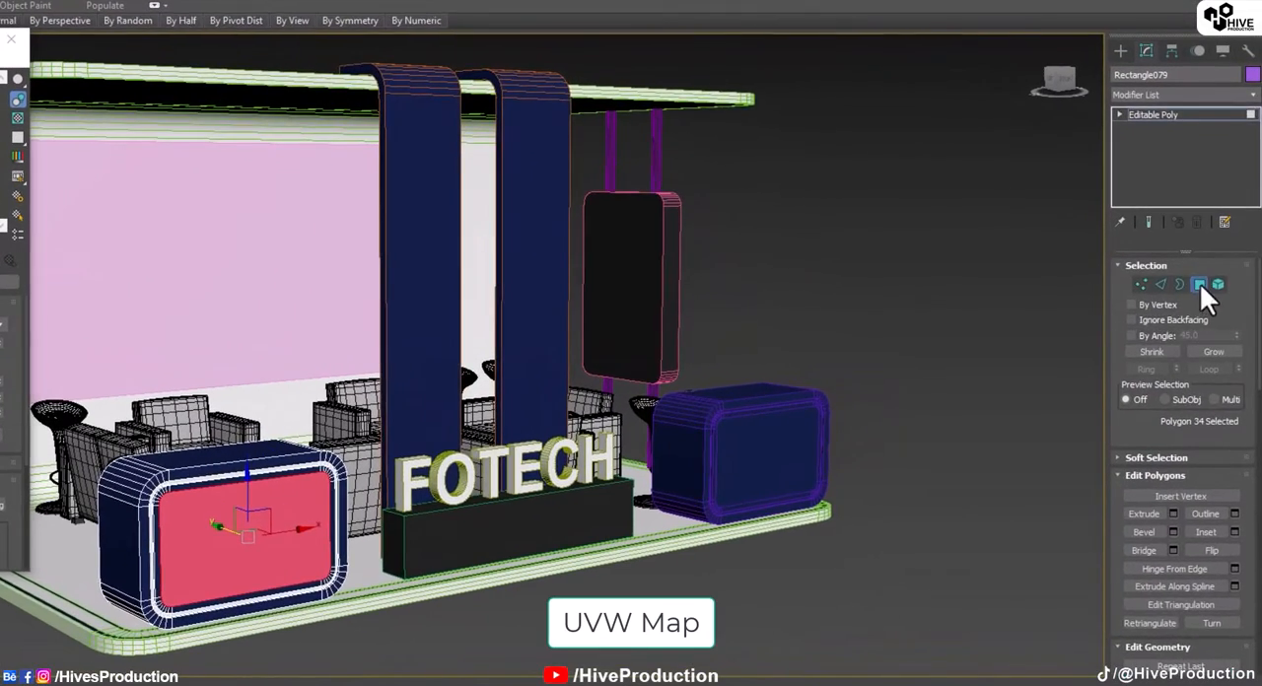
left_click(1199, 285)
Step: Add a planar UVW Map to the counter and set the mapping width to 4'7"
middle_click_drag(330, 507, 462, 492)
left_click(1160, 100)
key("u")
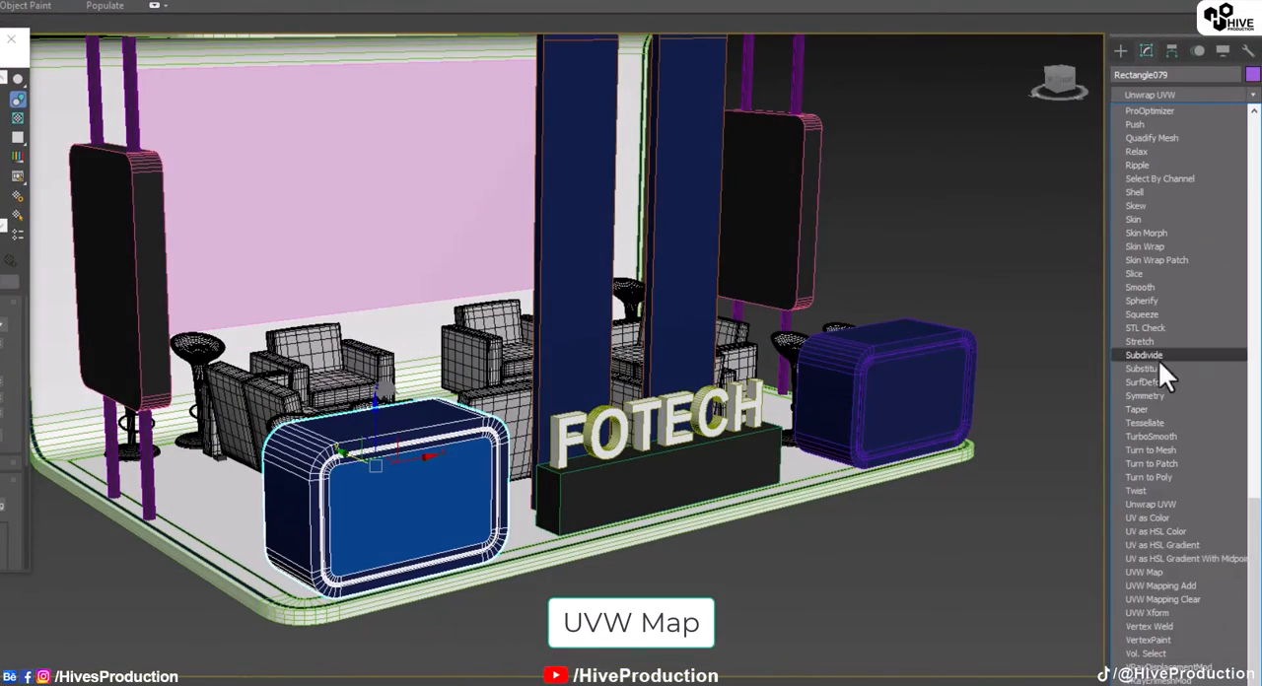
left_click(1135, 571)
scroll(642, 570, "up", 5)
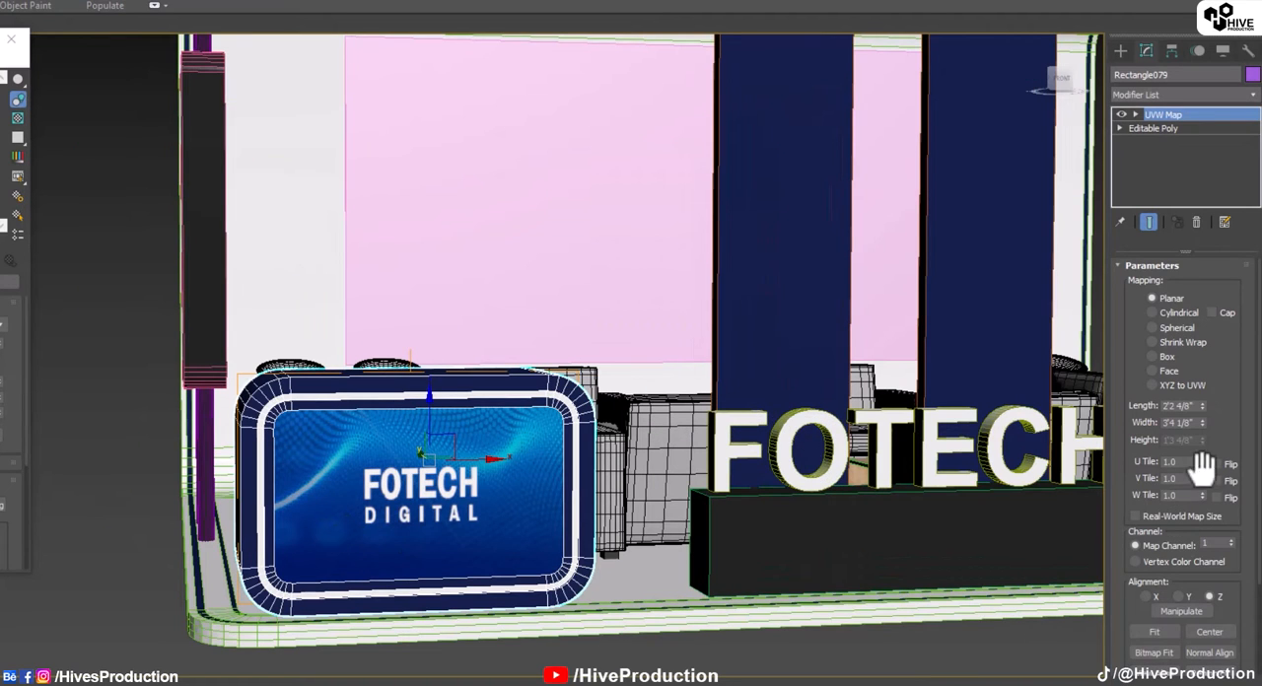
left_click_drag(1201, 423, 1202, 391)
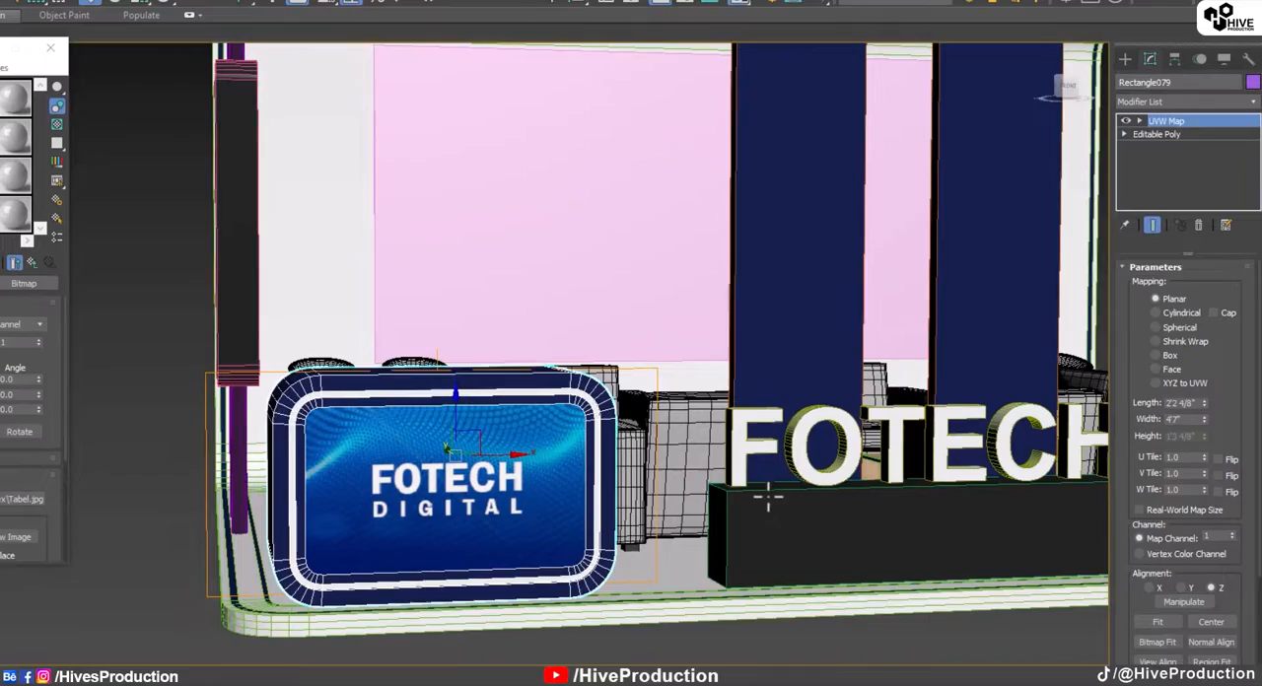
scroll(345, 474, "down", 4)
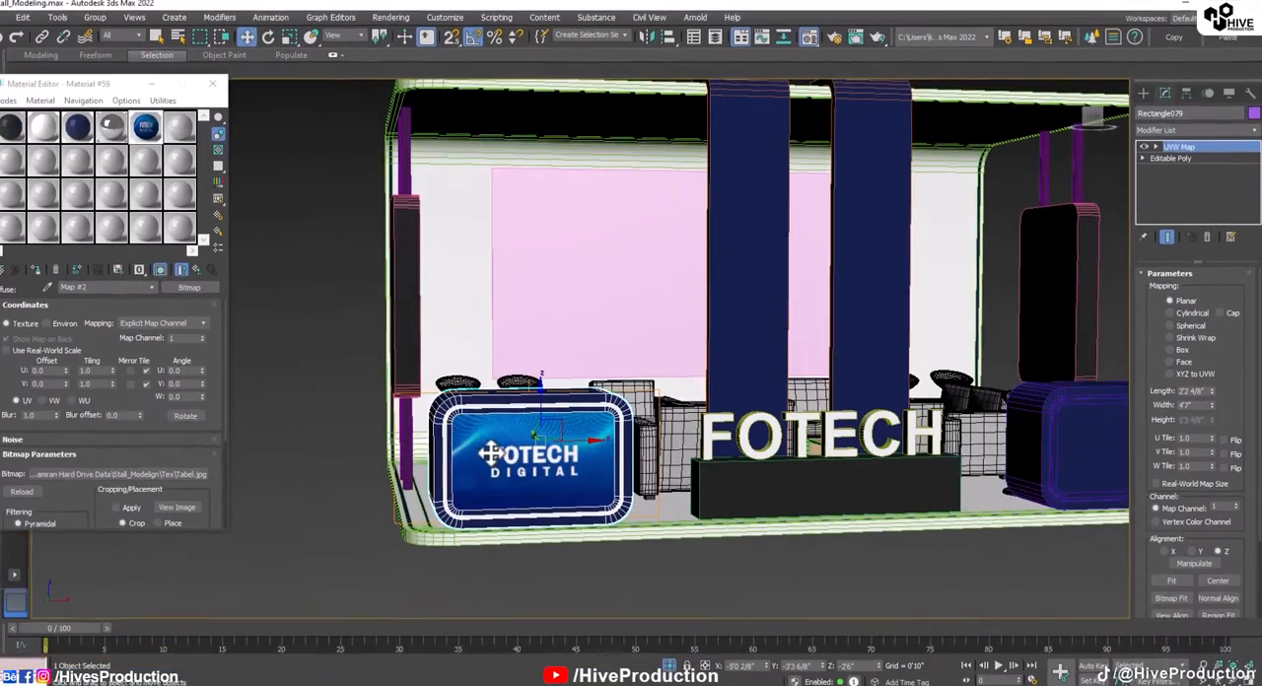
left_click(1041, 487)
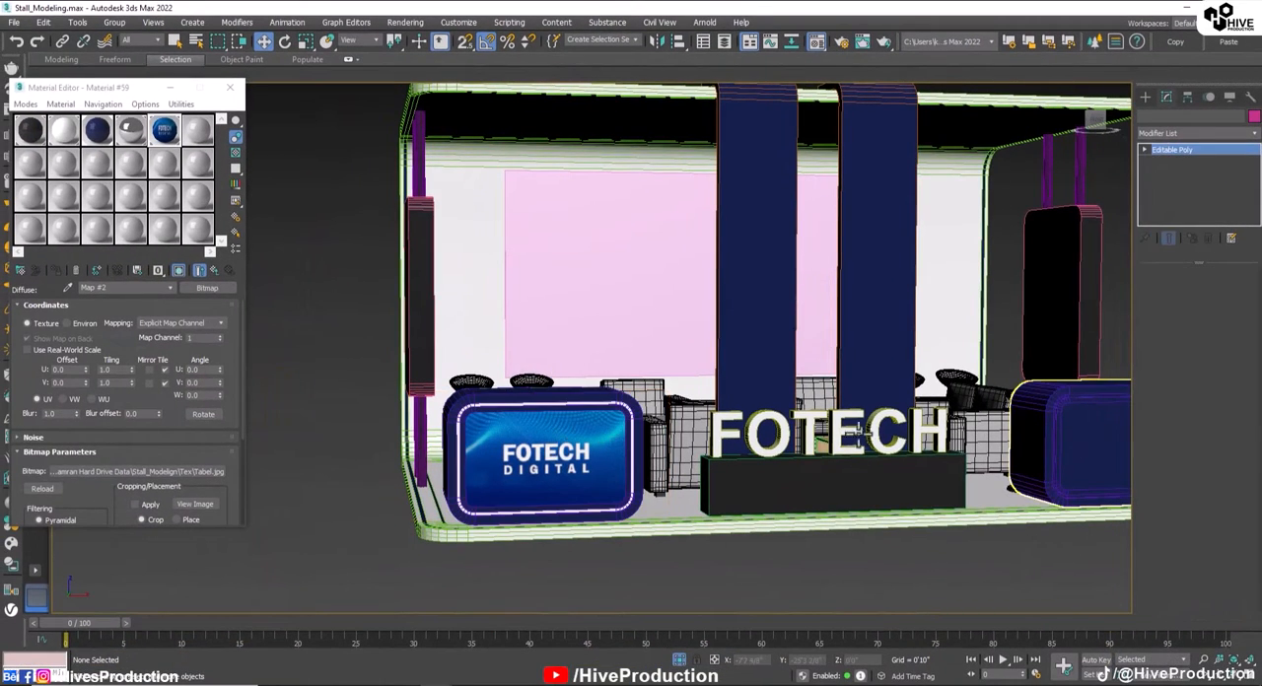
left_click(1030, 470)
middle_click_drag(1019, 477, 831, 478)
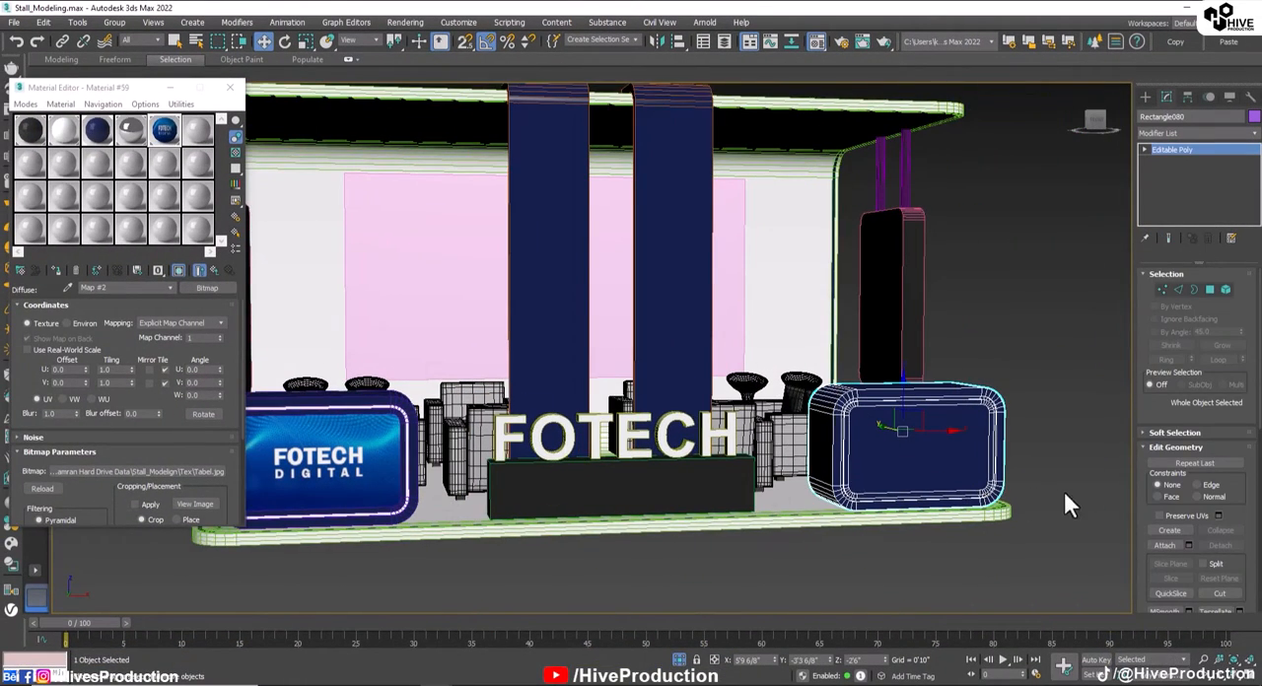
Step: Change the unused material 06 - Default to a VRayLightMtl with a colour multiplier of 6.0
left_click(356, 447)
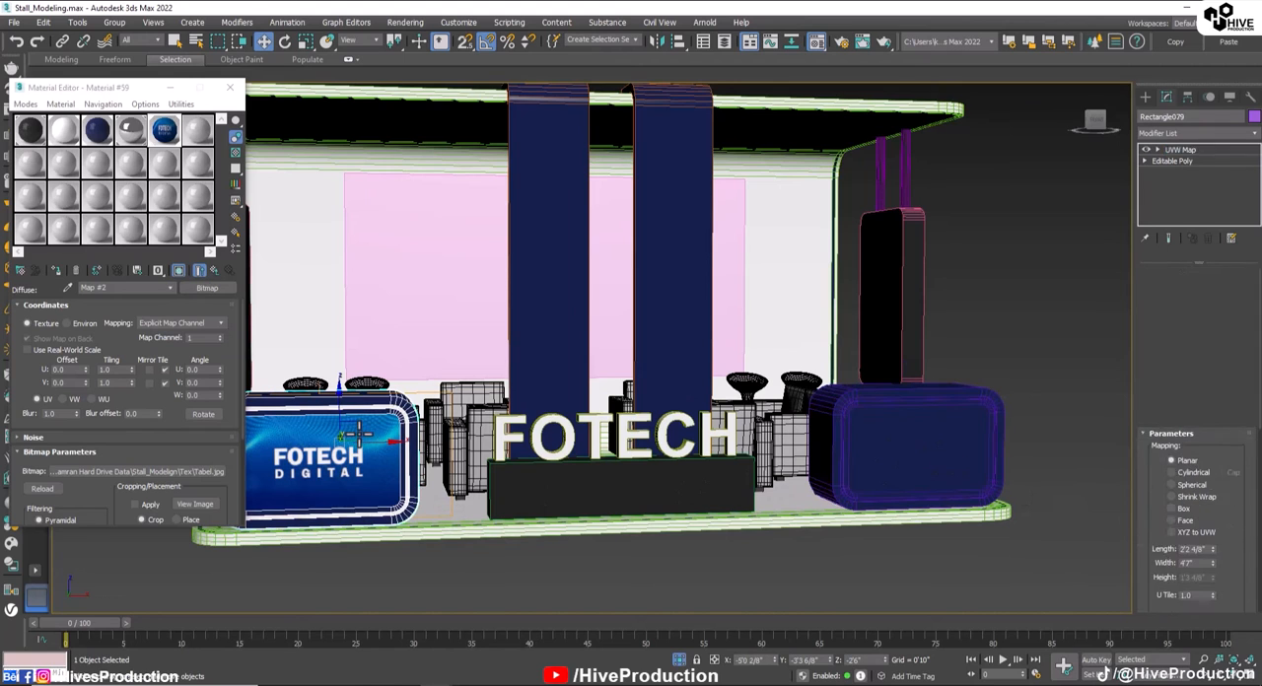
left_click(198, 129)
left_click(24, 272)
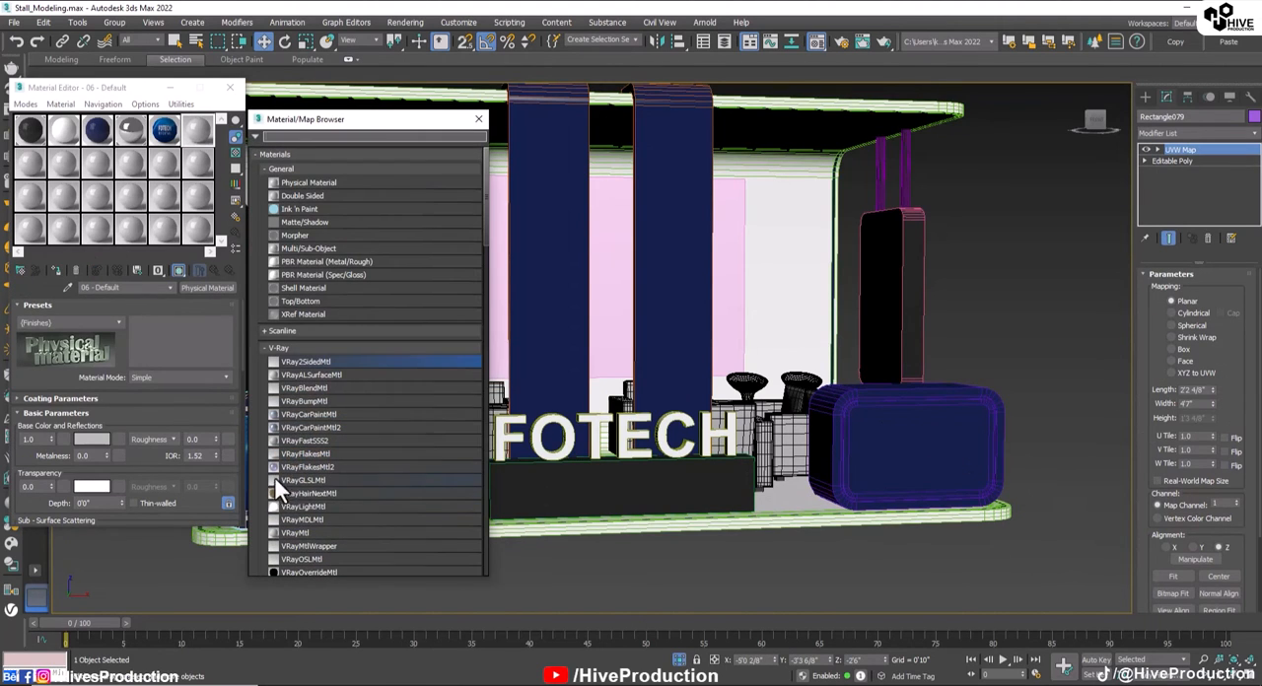
double_click(295, 506)
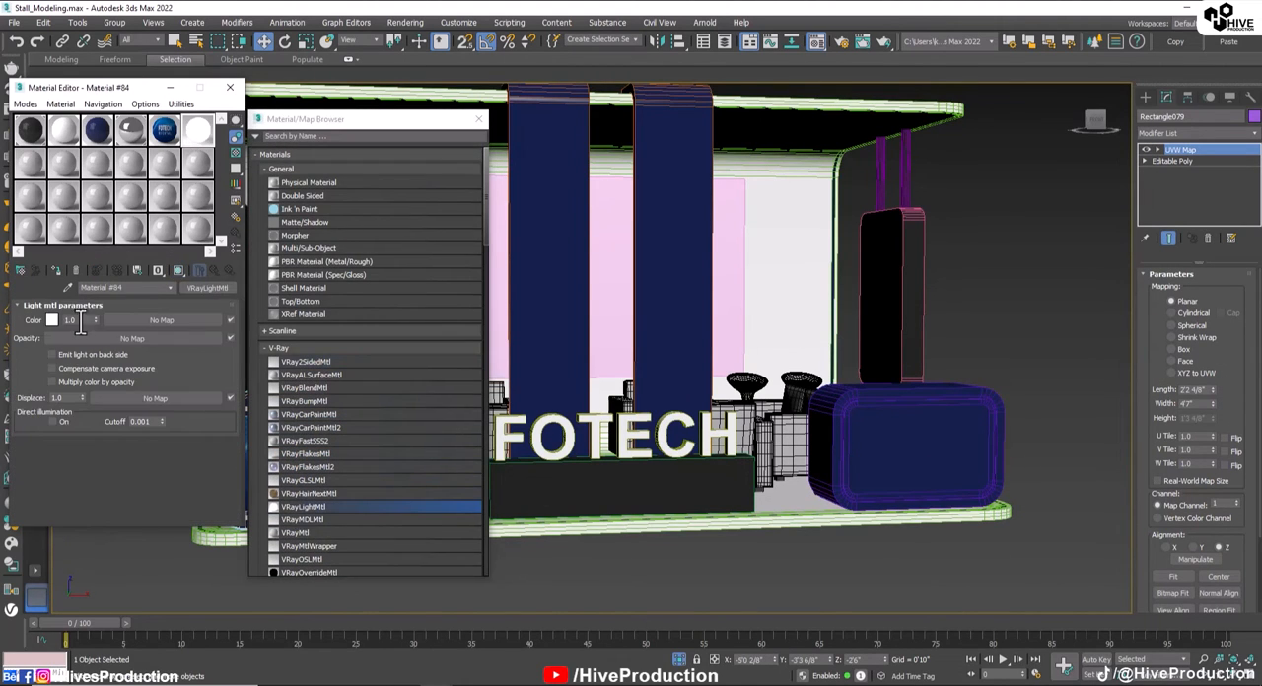
left_click(479, 119)
Step: Assign the light material to the narrow polygon ring around the textured counter's front panel, and return to the UVW Map level
middle_click_drag(401, 311, 622, 276)
scroll(540, 392, "up", 6)
left_click(1161, 150)
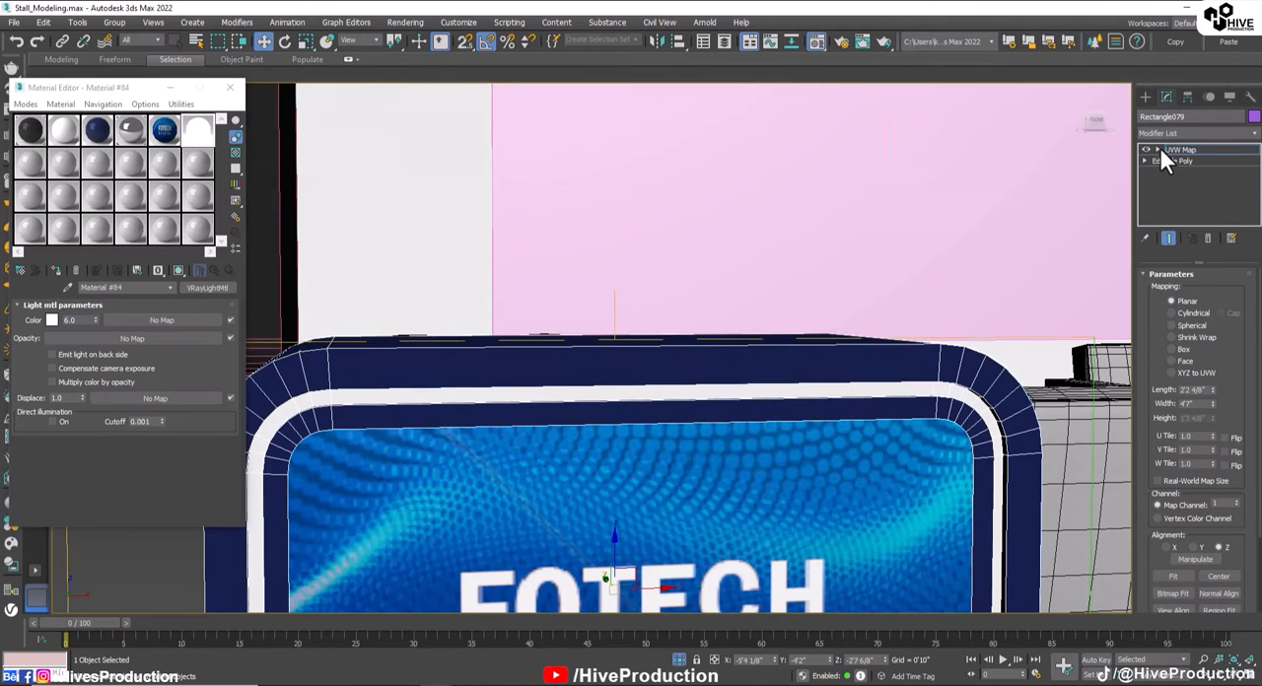
left_click(1143, 160)
left_click(1161, 172)
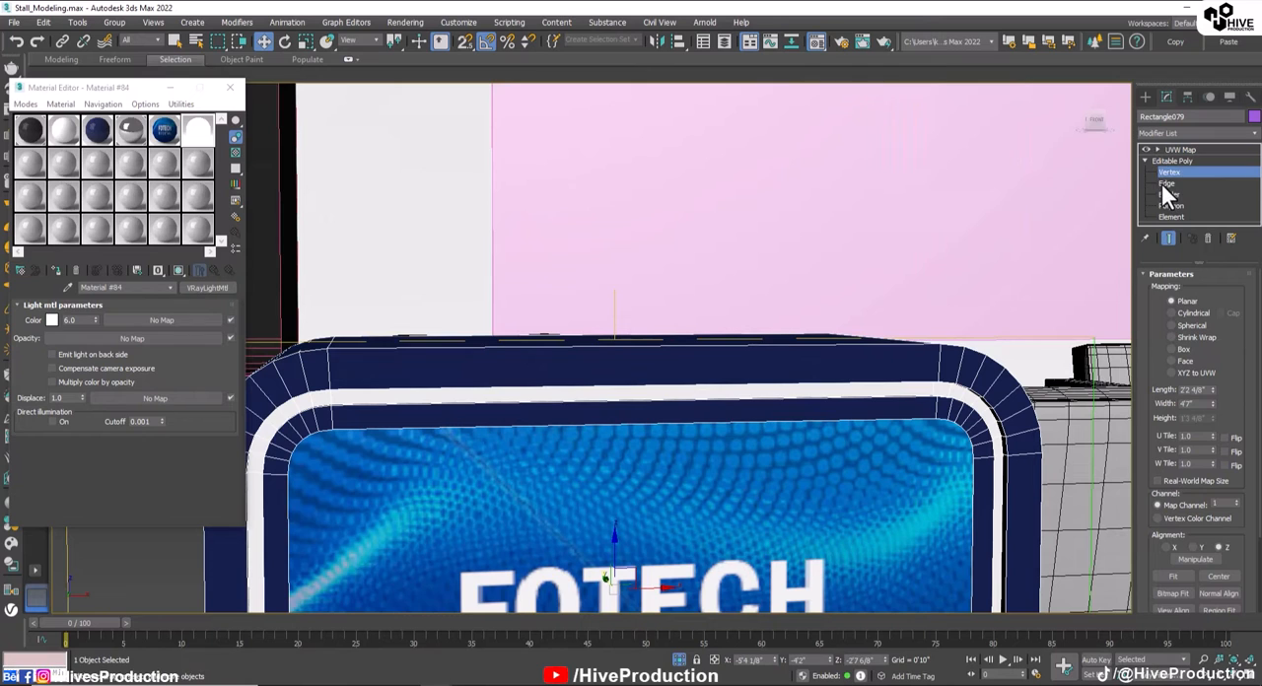
left_click(1165, 183)
left_click(1211, 290)
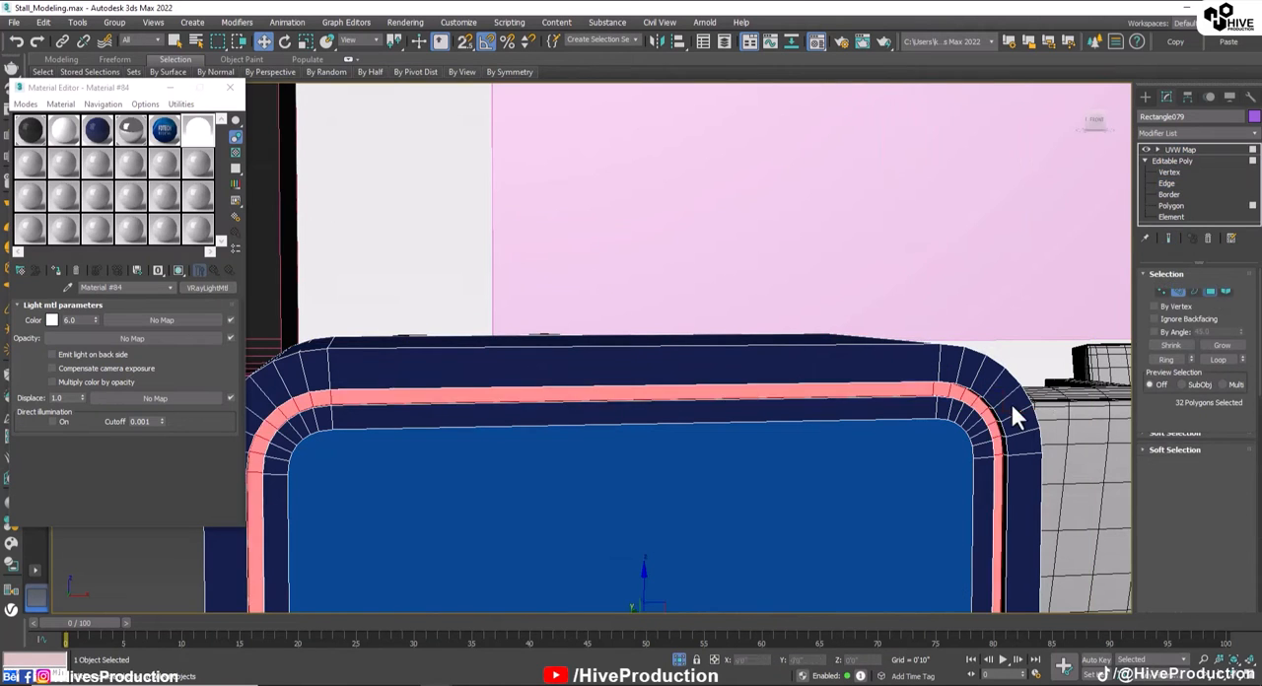
left_click(58, 271)
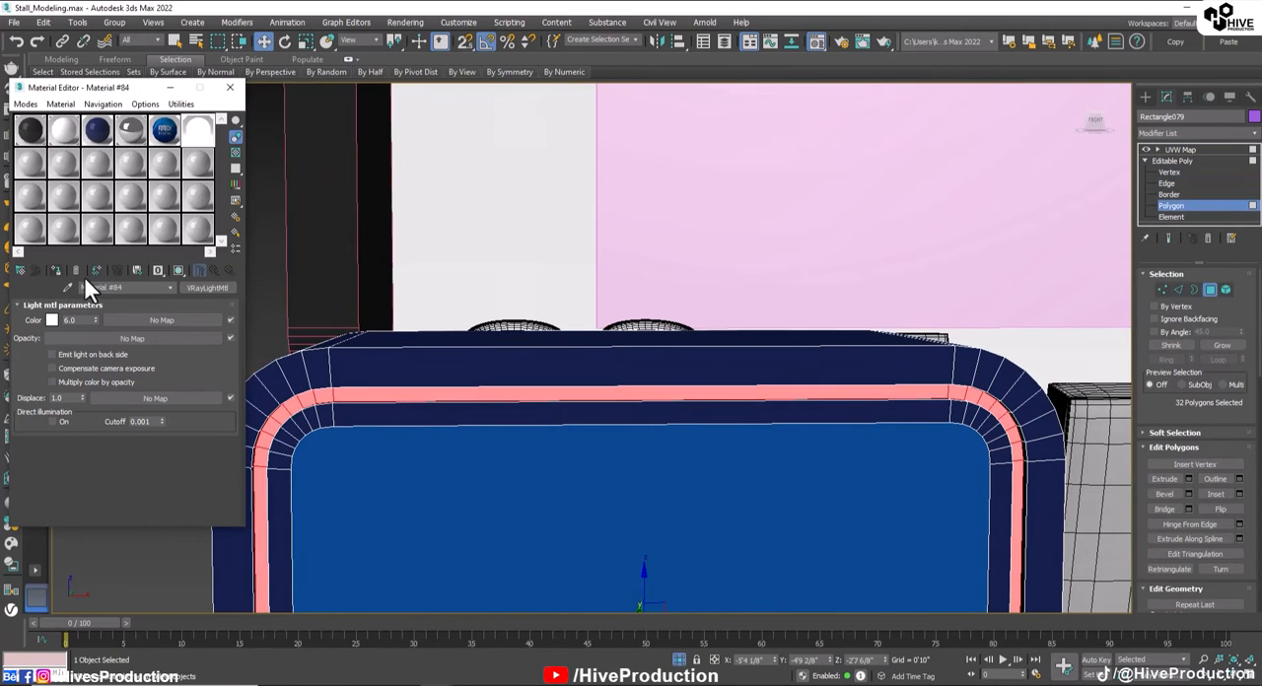
left_click(1207, 294)
left_click(1193, 150)
Step: Delete the plain dark-blue counter on the opposite side of the FOTECH letters
scroll(801, 428, "down", 5)
middle_click_drag(794, 428, 687, 347)
left_click(612, 466)
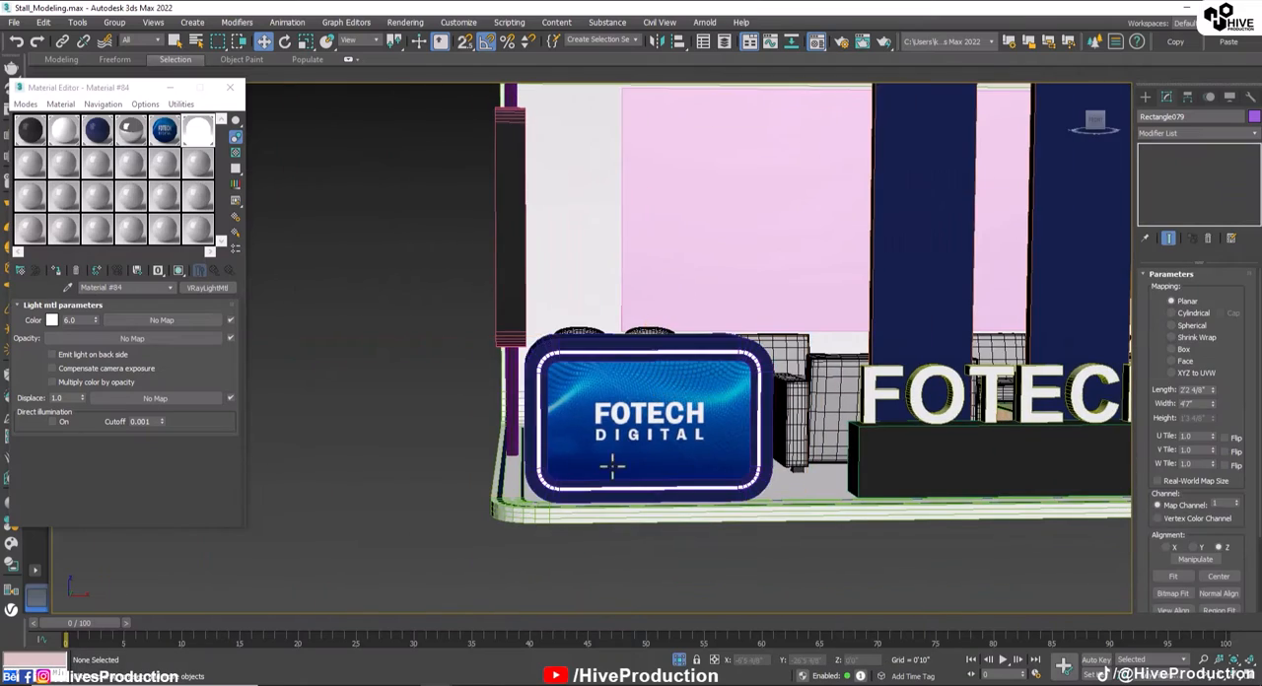
middle_click_drag(740, 458, 414, 412)
scroll(1023, 358, "down", 3)
middle_click_drag(1023, 358, 791, 384, "alt")
key("Delete")
Step: Duplicate the textured counter to the opposite front corner of the stand platform
left_click(318, 341)
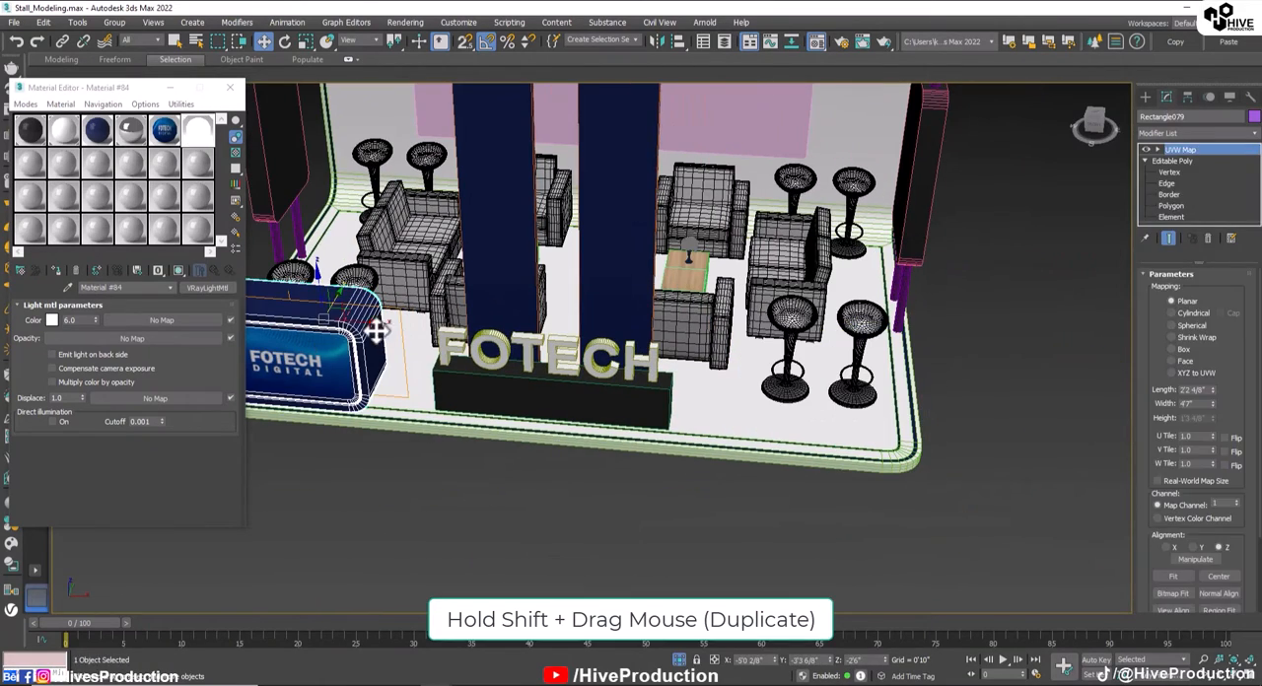
left_click_drag(819, 357, 875, 377, "shift")
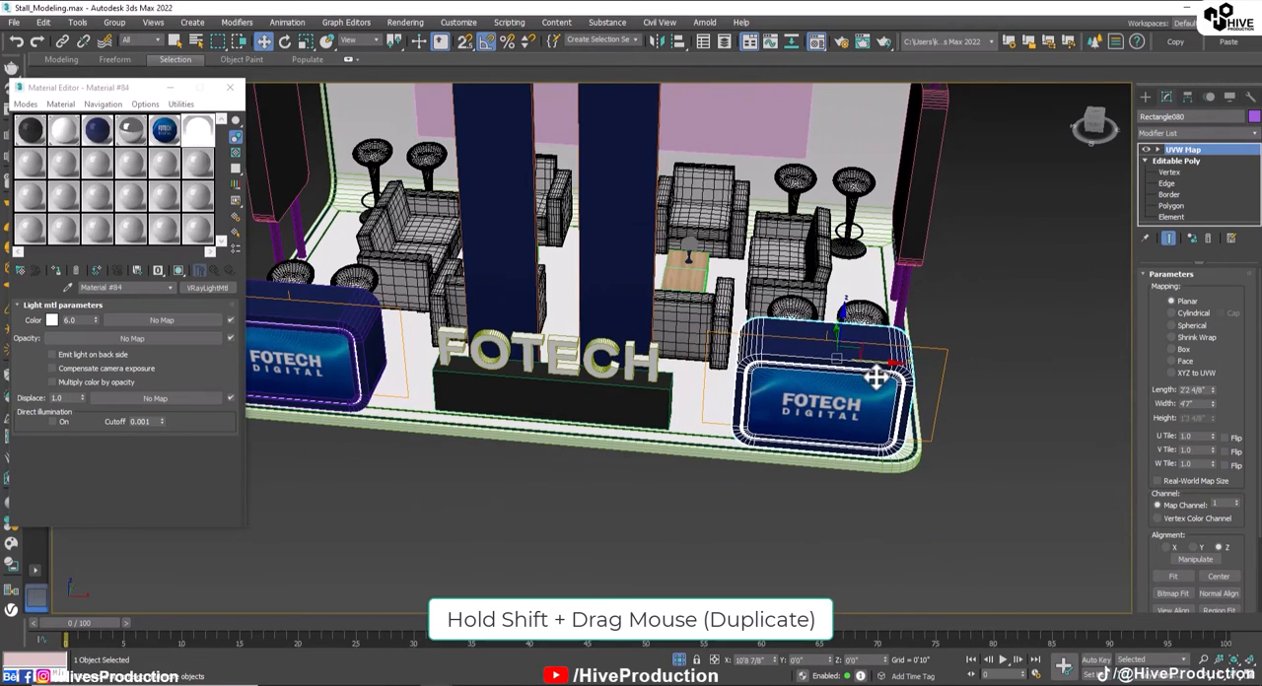
left_click_drag(804, 446, 803, 446, "shift")
left_click(637, 417)
Step: Scale the pink panel on the back wall to make it thicker
mouse_move(513, 421)
middle_mouse_down("alt")
mouse_move(543, 506)
mouse_move(591, 463)
middle_mouse_up("alt")
middle_click_drag(591, 463, 585, 433)
scroll(680, 453, "down", 2)
left_click(572, 359)
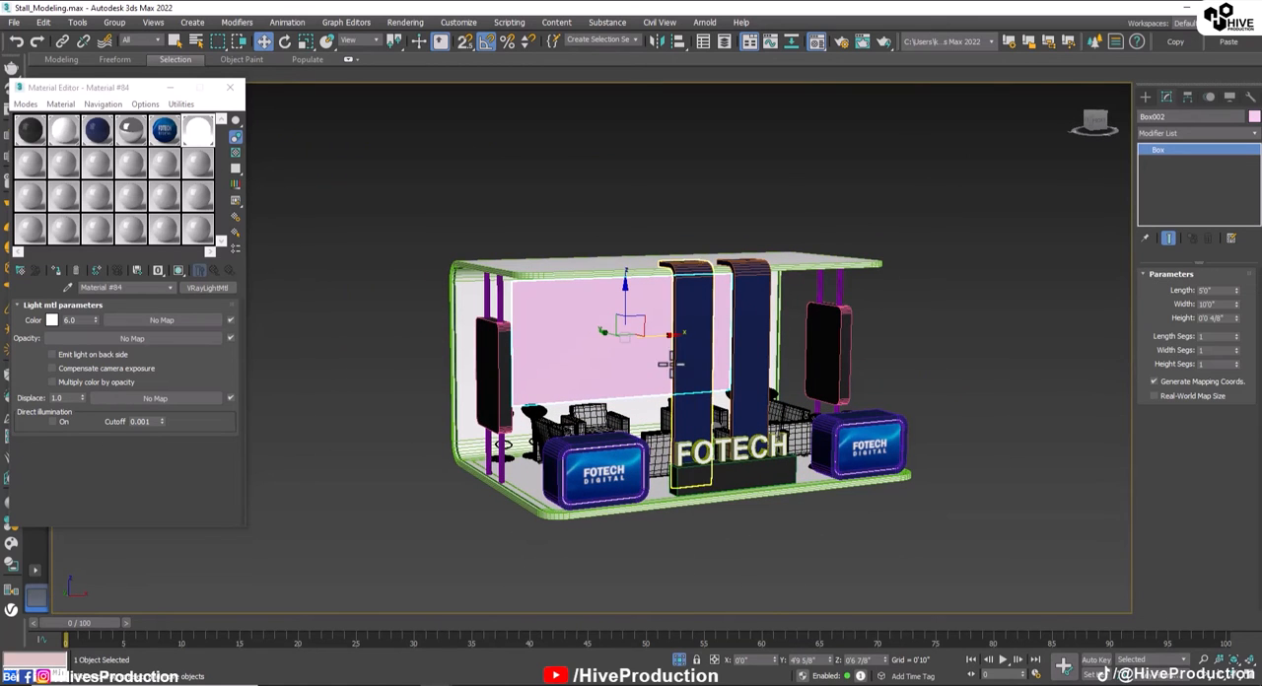
key("z")
key("r")
left_click_drag(665, 293, 885, 362)
key("w")
left_click_drag(650, 294, 530, 268)
Step: Assign the dark-blue material to the back-wall panel and convert it to an Editable Poly
left_click(97, 133)
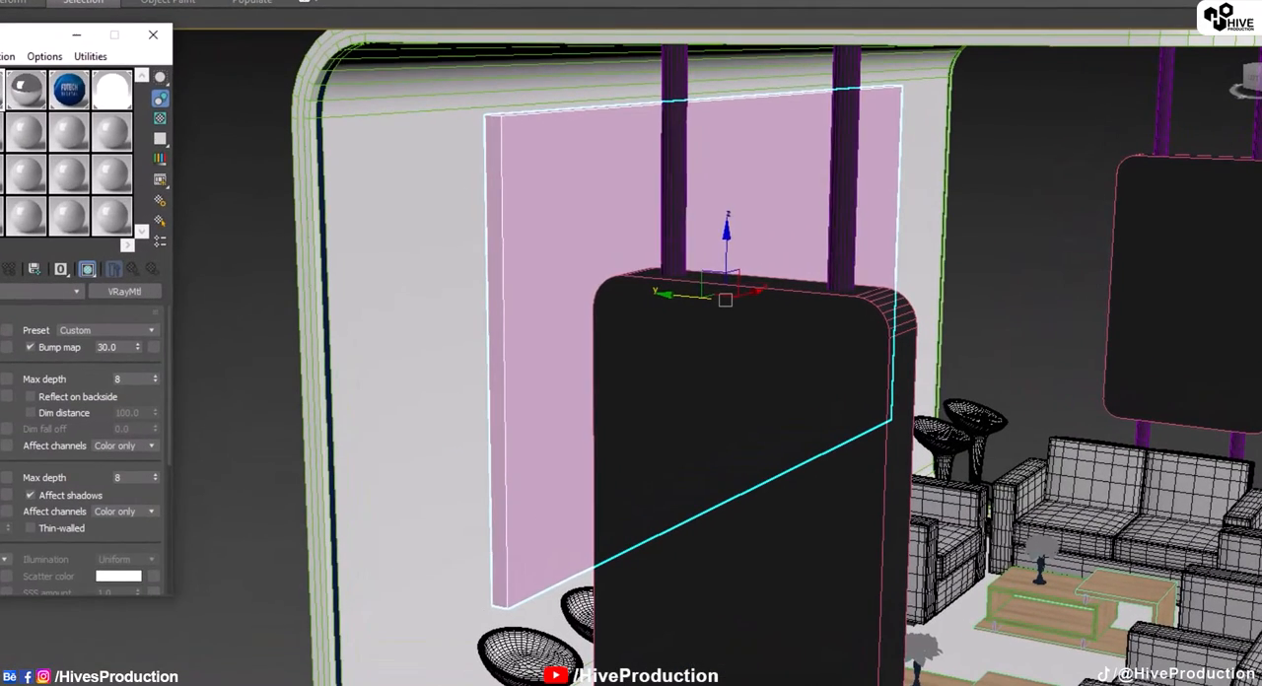
left_click(55, 270)
right_click(529, 191)
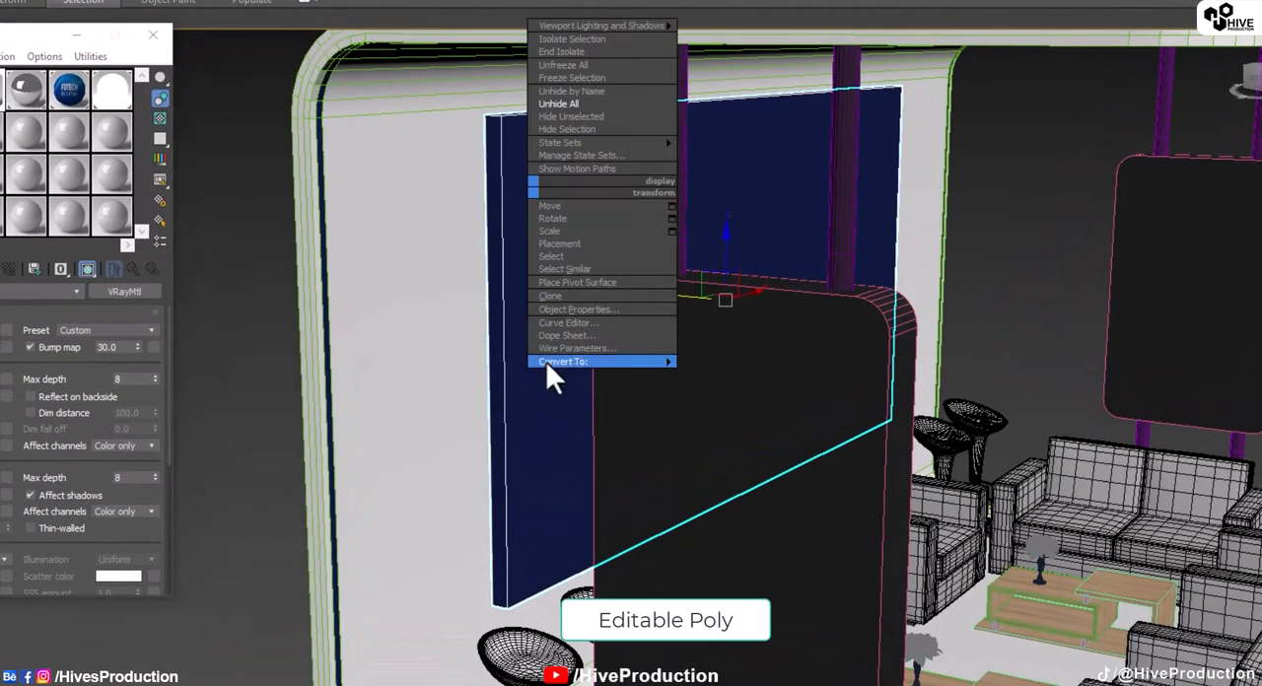
mouse_move(550, 372)
left_click(727, 380)
Step: Inset the back-wall panel's large front polygon to form a narrow border around it
left_click(1205, 263)
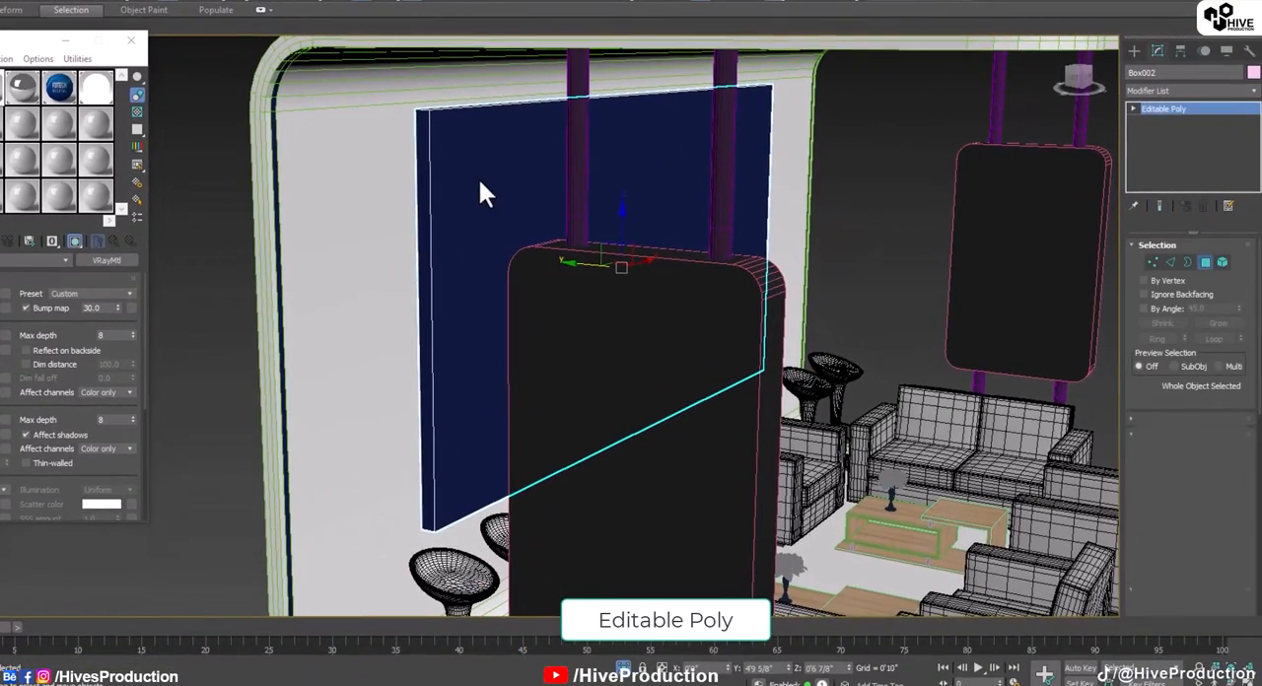
left_click(481, 188)
middle_click_drag(481, 188, 503, 256, "alt")
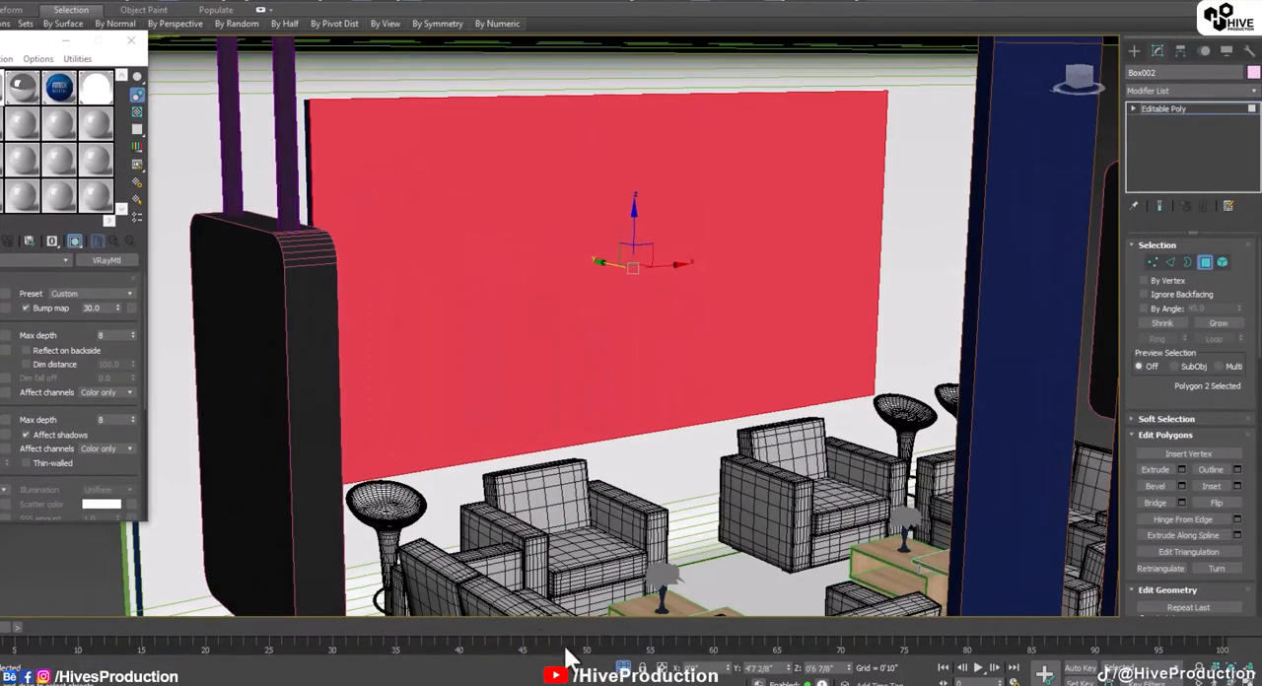
key("Insert")
left_click(1213, 486)
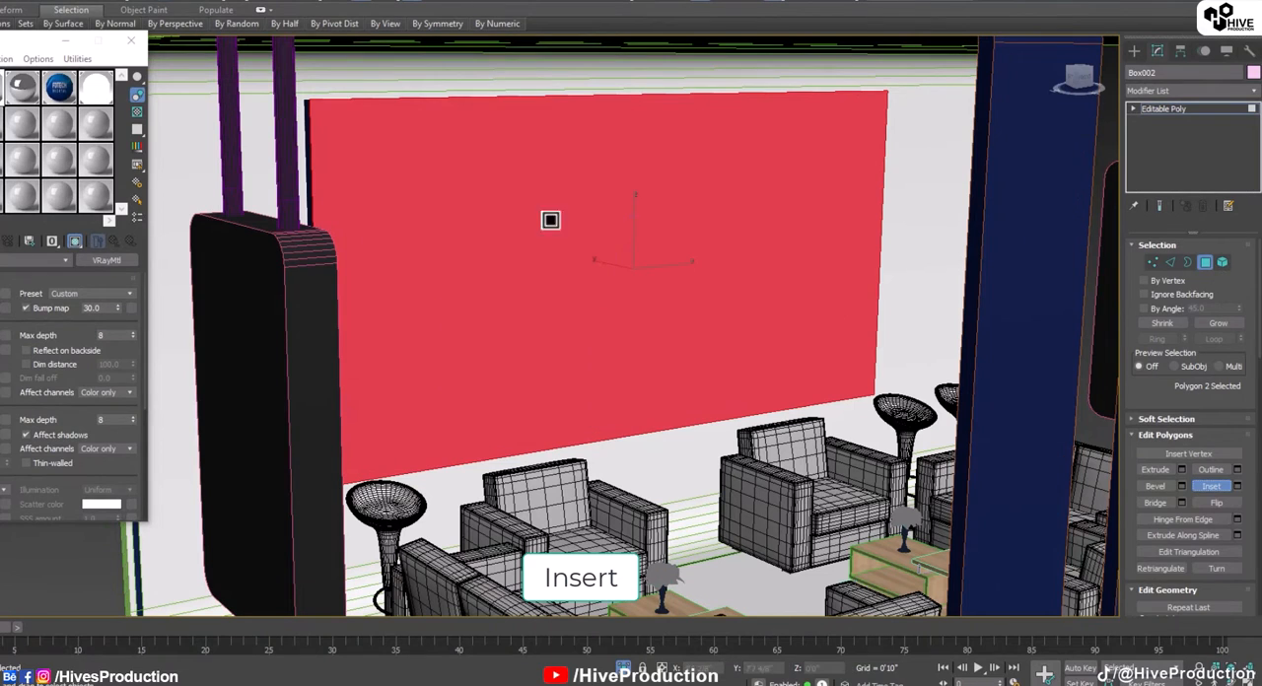
left_click_drag(460, 147, 470, 152)
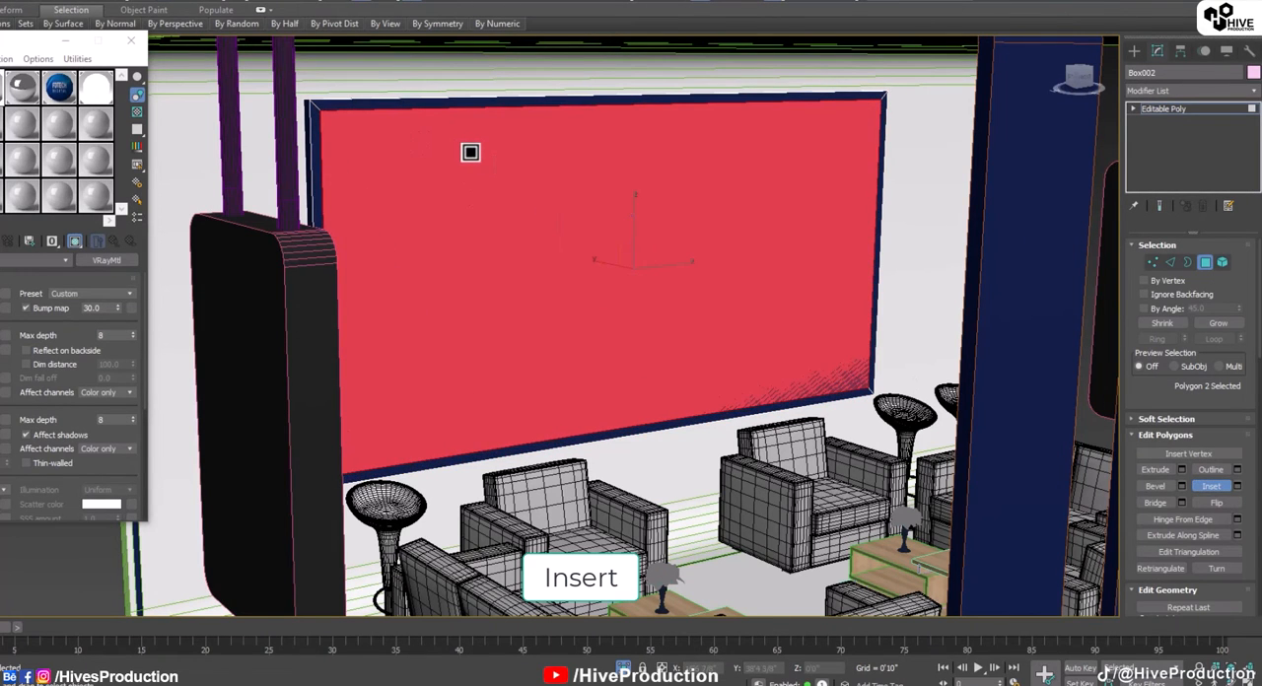
Step: Extrude the back-wall panel's inset front polygon inward to recess it slightly behind its border
left_click(1152, 469)
middle_click_drag(770, 290, 524, 221, "alt")
scroll(437, 209, "up", 3)
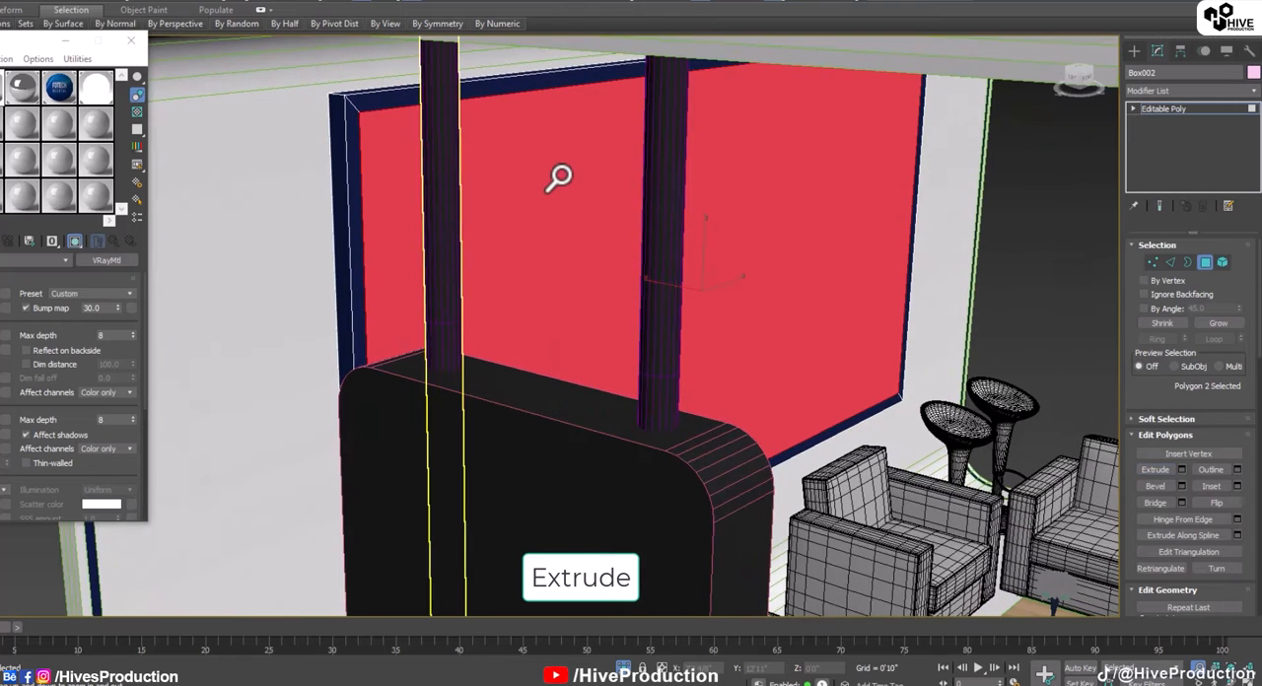
scroll(561, 178, "down", 1)
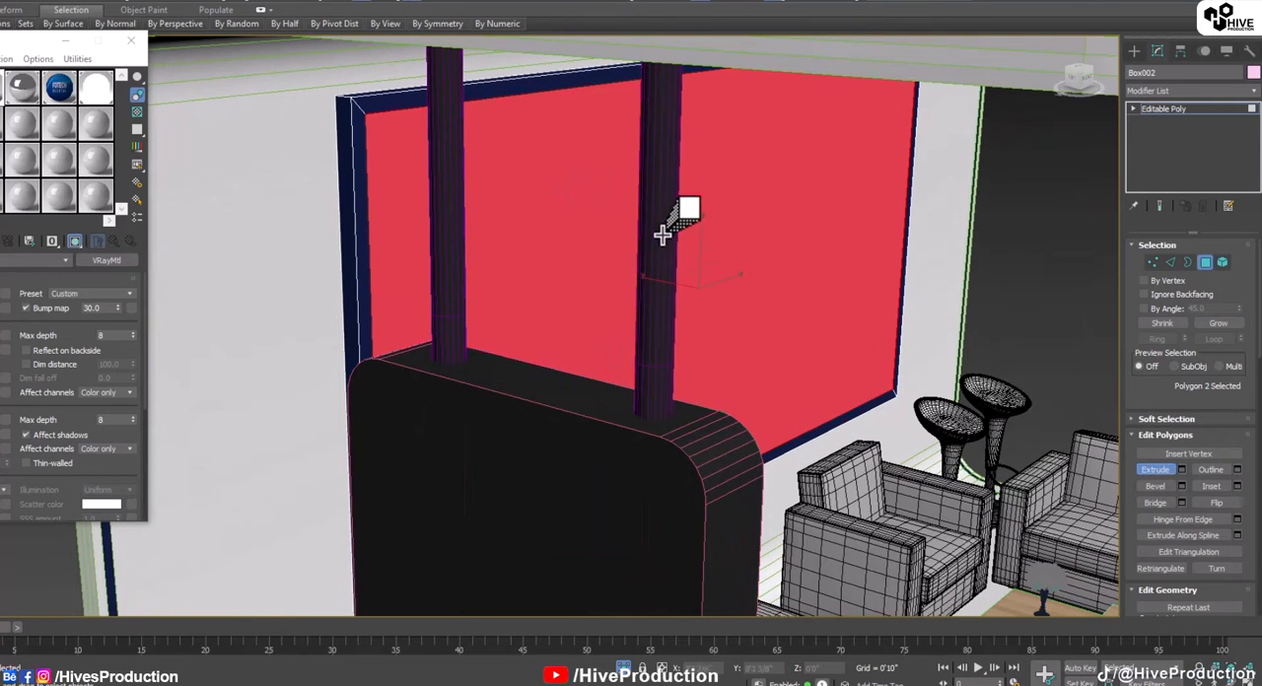
left_click(1205, 262)
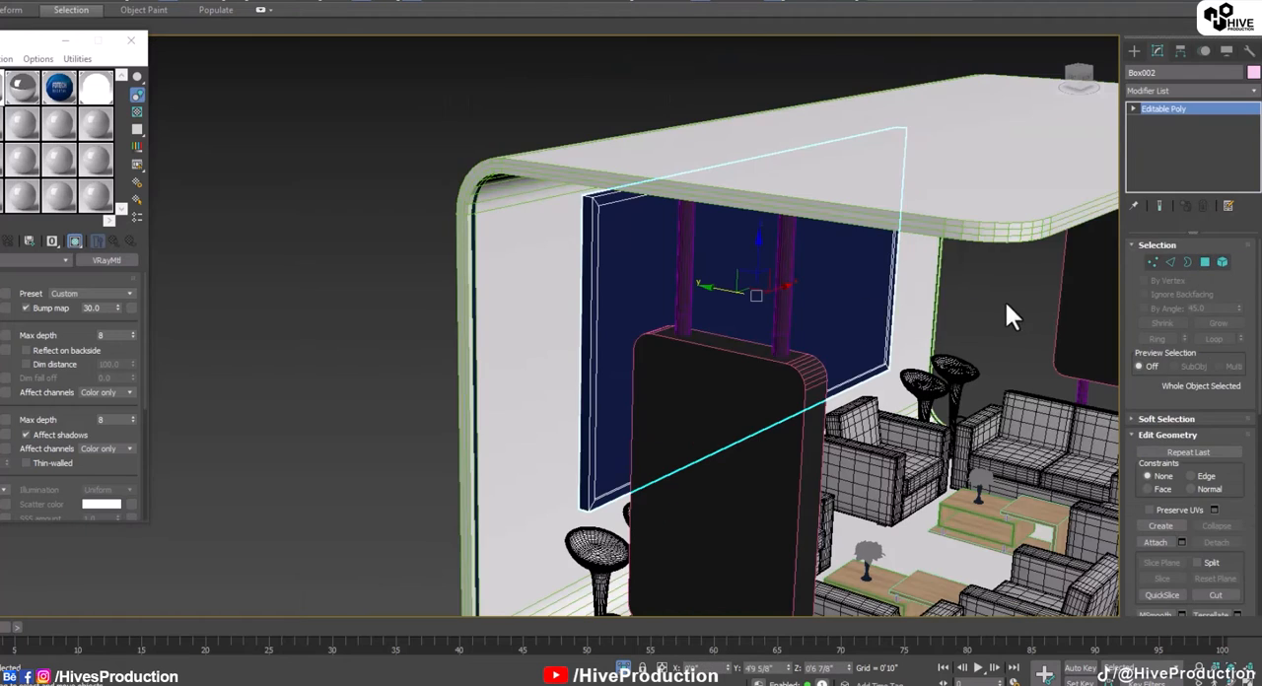
Step: Isolate the back-wall panel from the rest of the stand and clear the selection
right_click(986, 305)
left_click(872, 419)
key("alt+q")
key("ctrl+d")
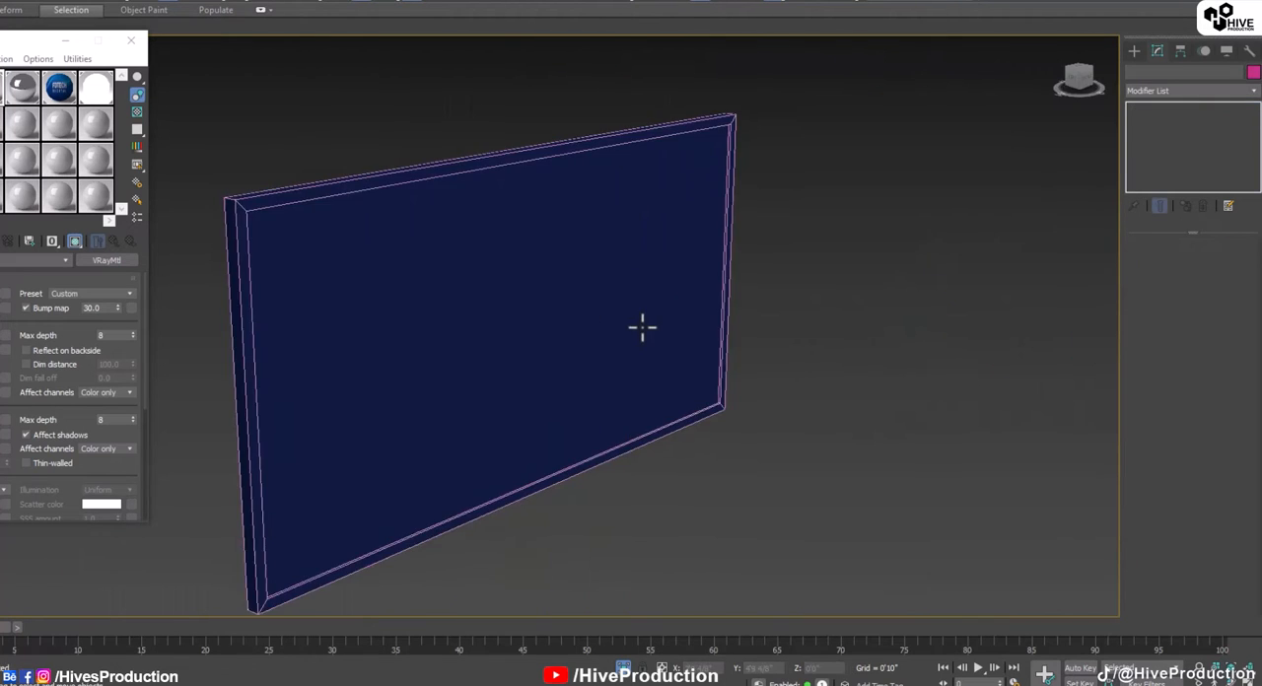
Step: Connect the ring of four diagonal corner edges on the panel's border to add a pair of parallel edge loops around it
mouse_move(642, 327)
middle_mouse_down("alt")
mouse_move(597, 318)
mouse_move(639, 337)
middle_mouse_up("alt")
middle_click_drag(328, 273, 483, 306)
scroll(403, 273, "up", 3)
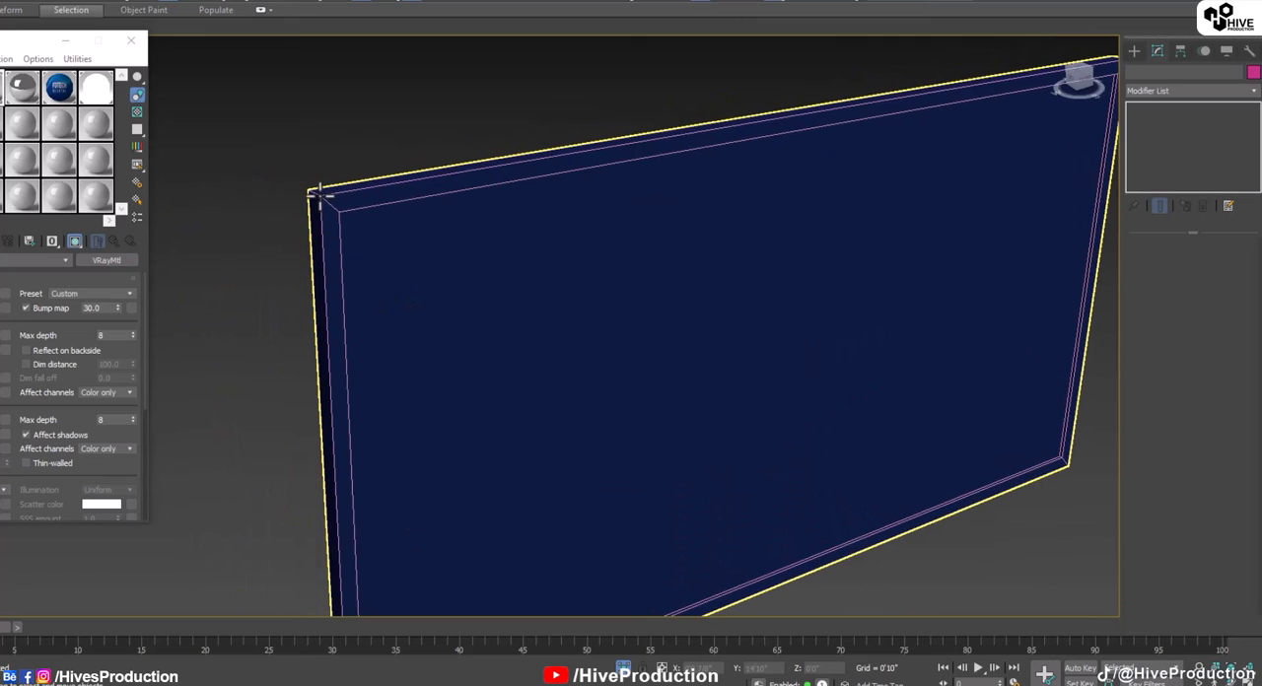
left_click(931, 262)
key("2")
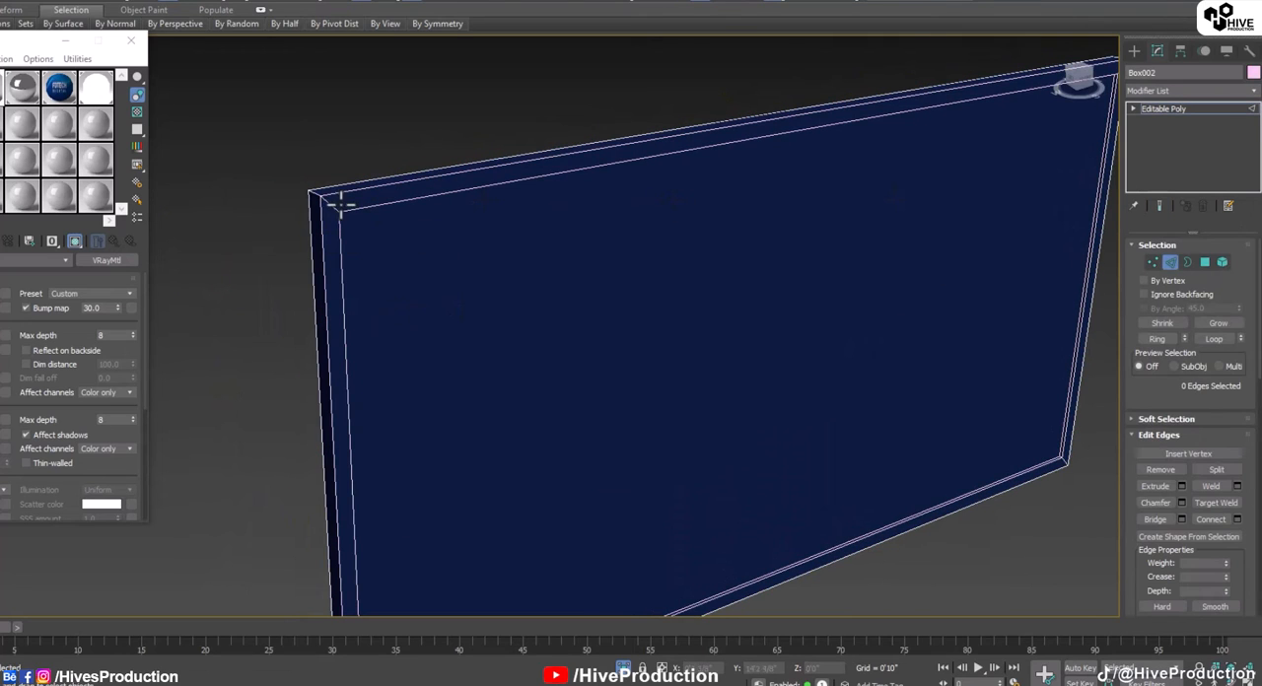
left_click(338, 205)
left_click(1151, 339)
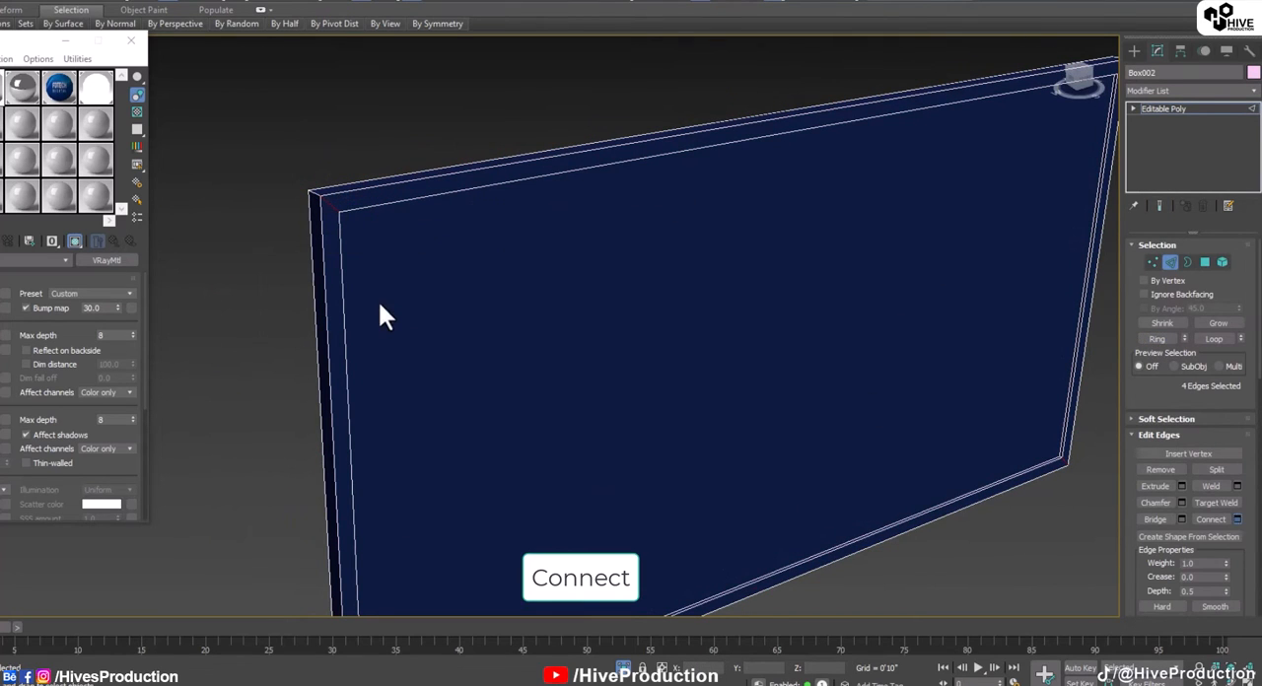
left_click(534, 396)
Step: Select the thin polygon strip between the border's two new edge loops and assign the white VRayLightMtl material to it
scroll(333, 243, "up", 2)
left_click(329, 188)
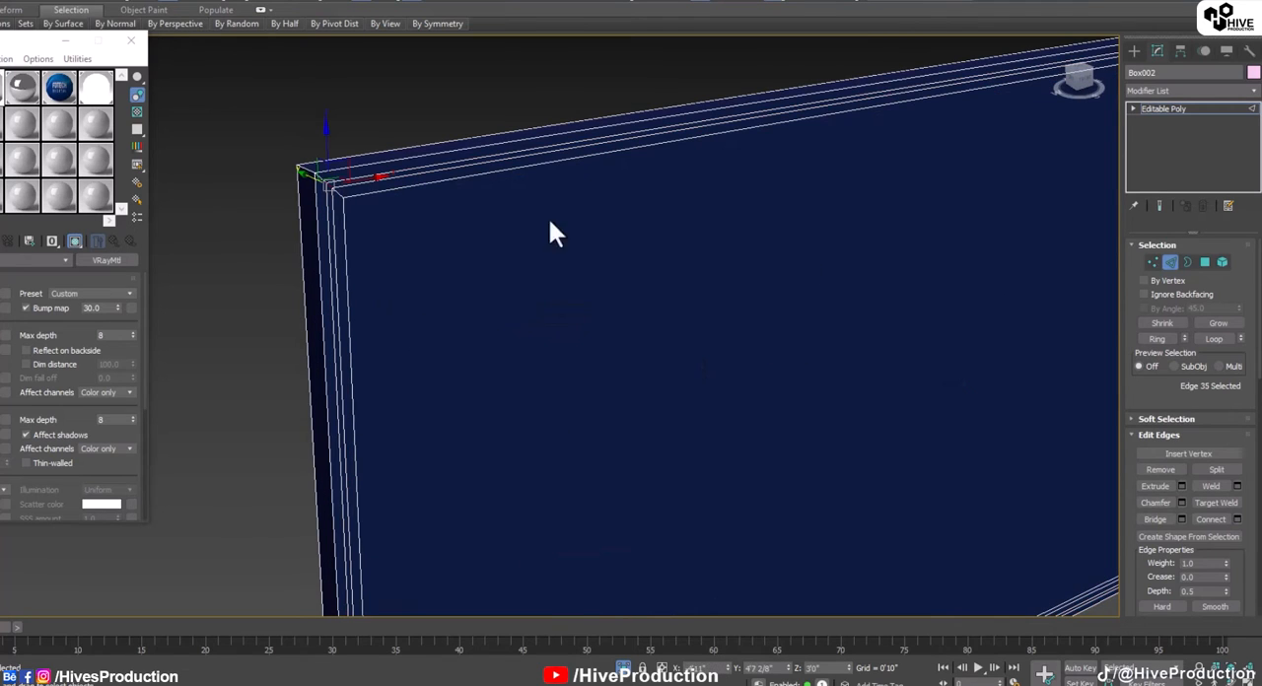
left_click(1162, 341)
left_click(1204, 262, "ctrl")
scroll(585, 293, "down", 3)
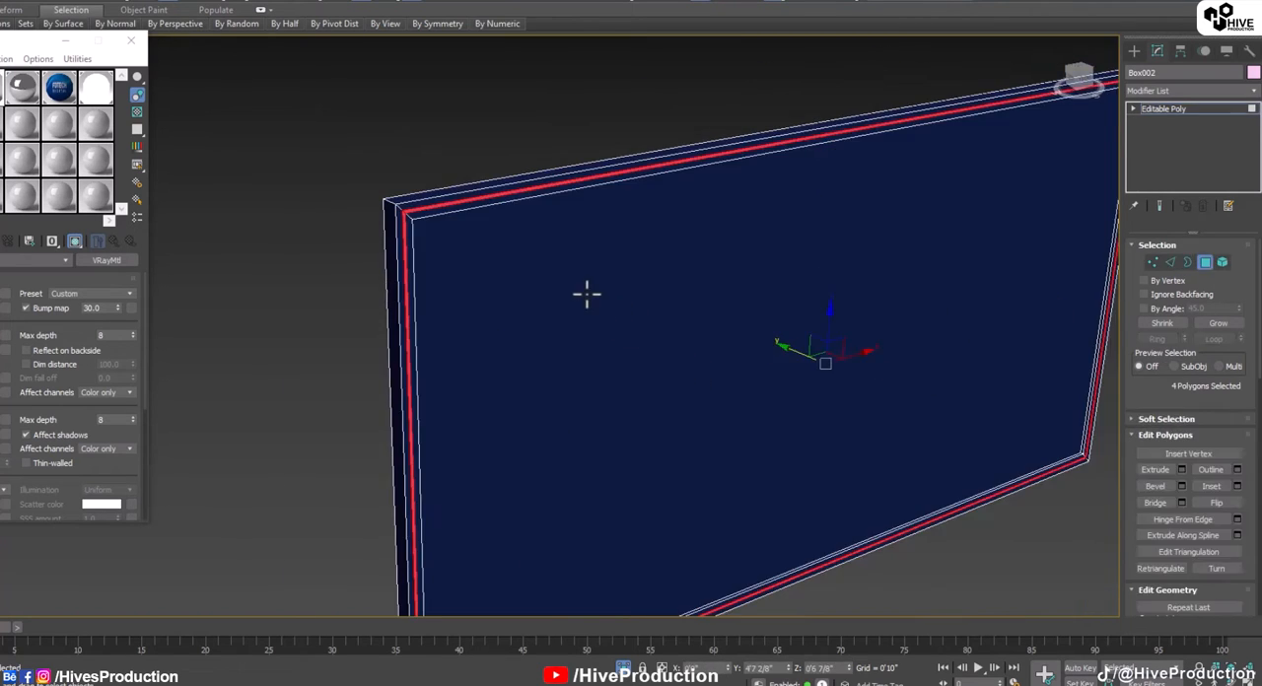
middle_click_drag(659, 382, 638, 364, "alt")
left_click(103, 87)
left_click(0, 240)
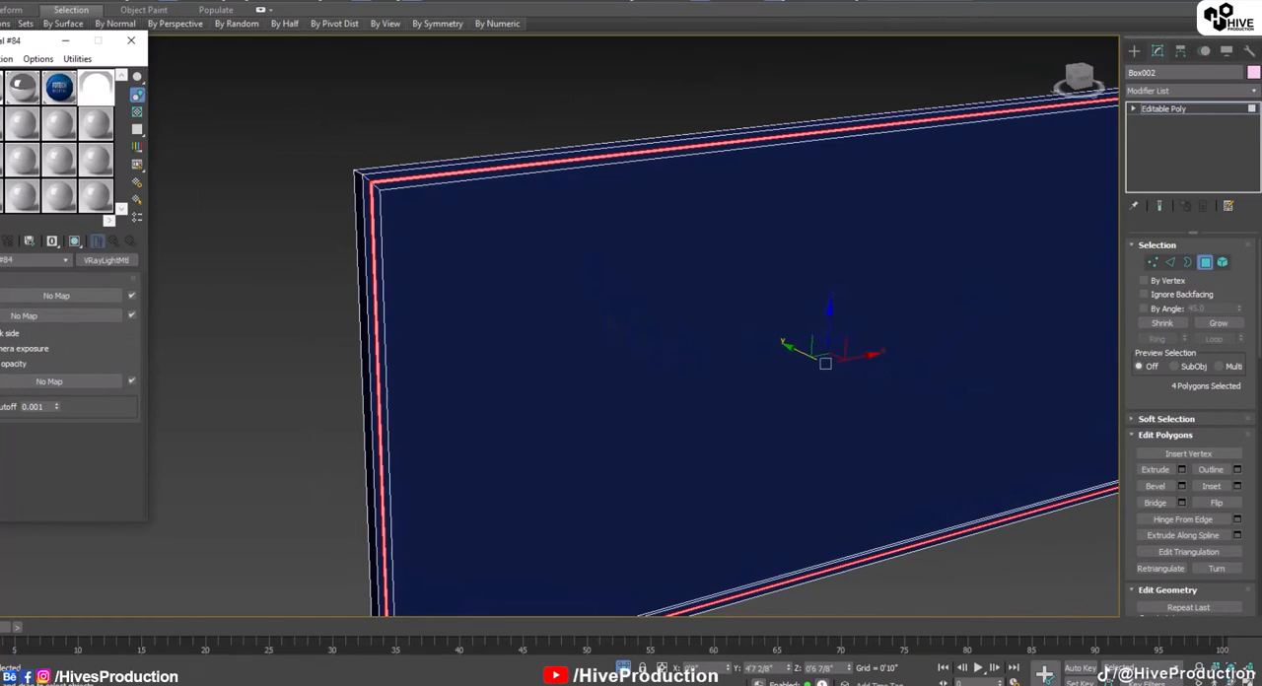
left_click(223, 288)
Step: Select the panel's large front polygon and create a VRay2SidedMtl with a VRayMtl as its front material in an unused slot
middle_click_drag(685, 307, 566, 255)
left_click(888, 265)
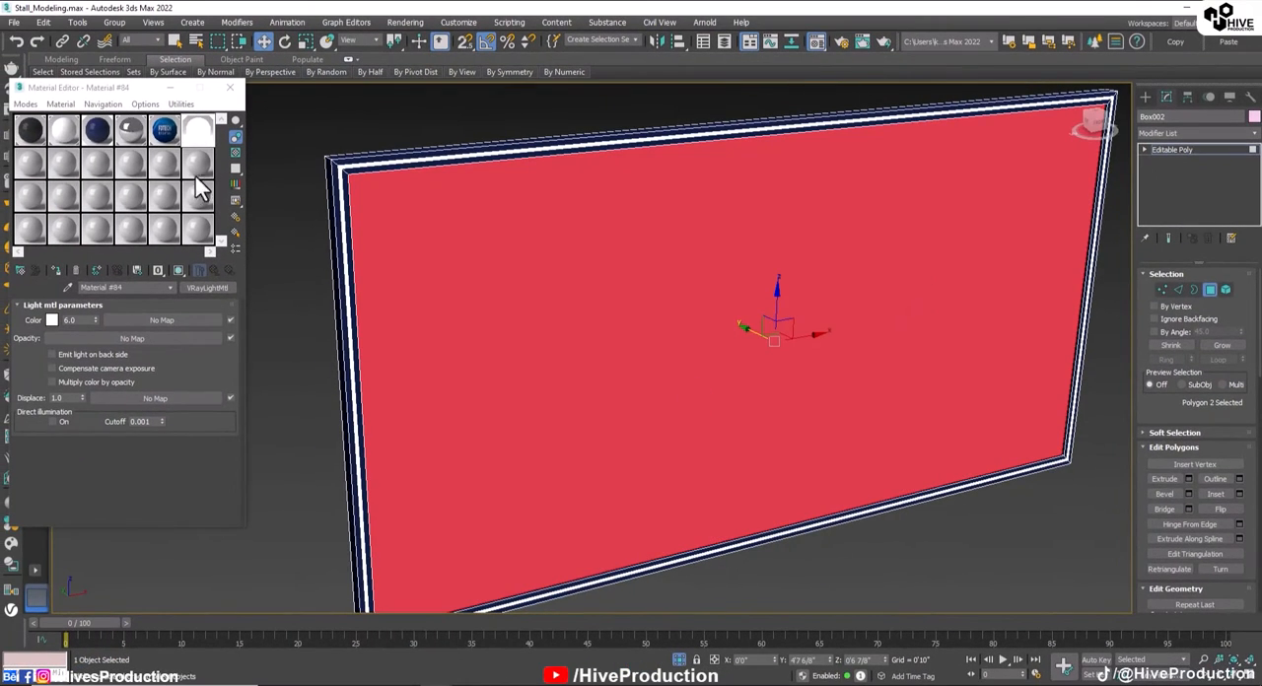
left_click(32, 165)
left_click(20, 270)
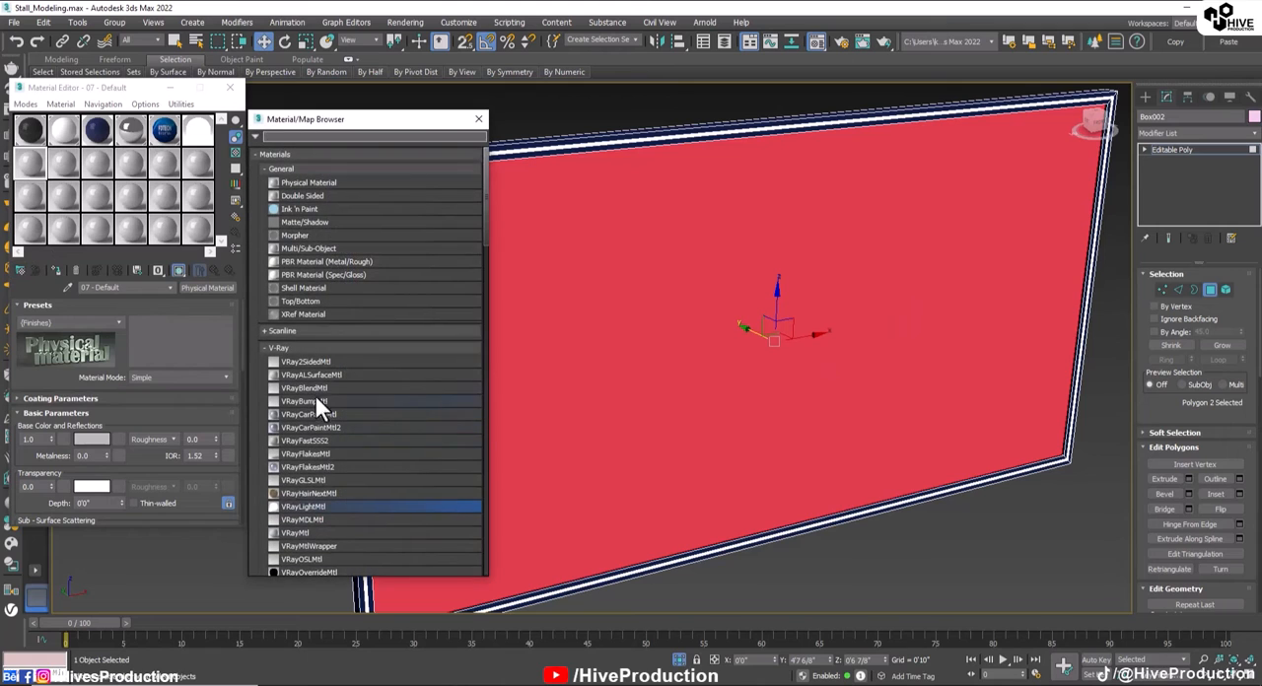
left_click(306, 362)
double_click(306, 361)
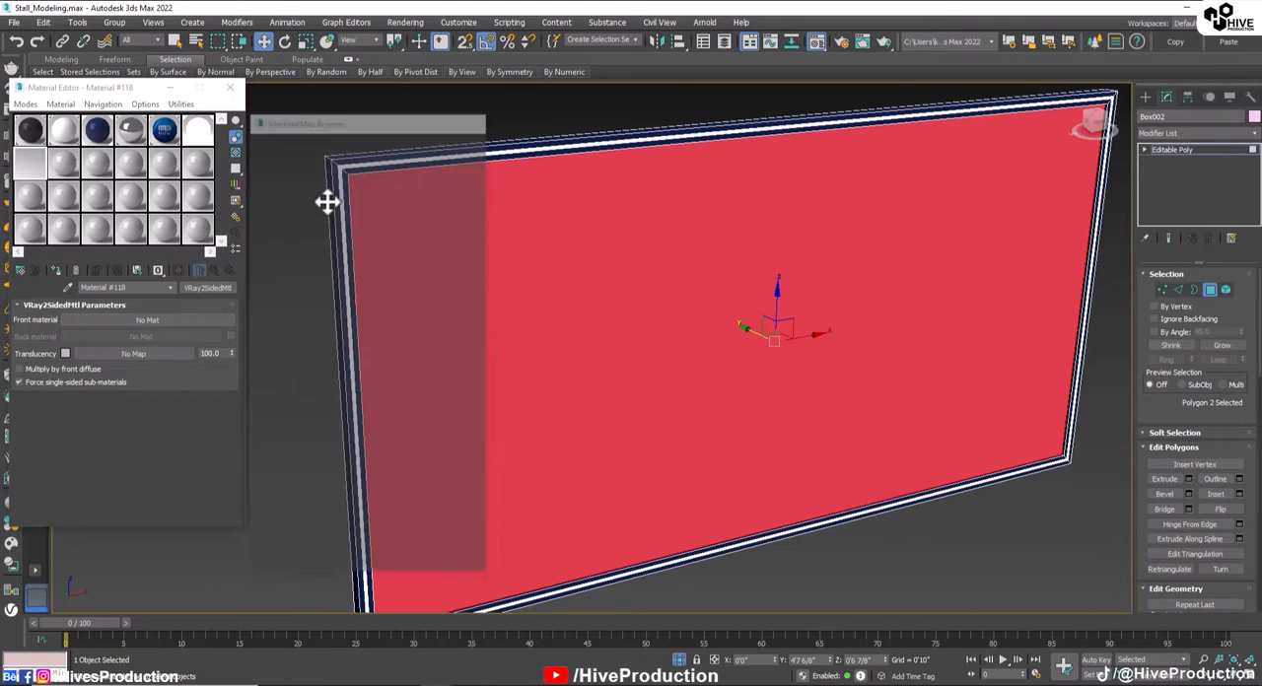
left_click(149, 320)
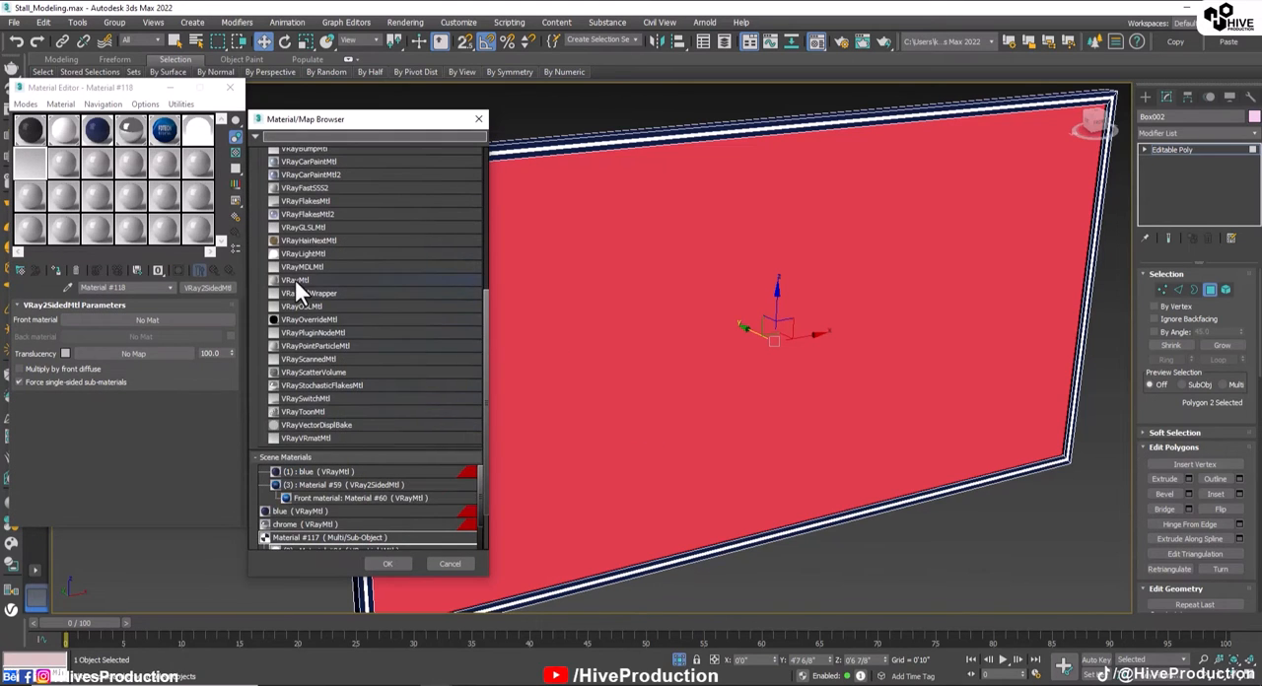
double_click(294, 280)
Step: Load the SMD image as the front material's diffuse bitmap and show the textured material on the panel's front polygon
left_click(113, 316)
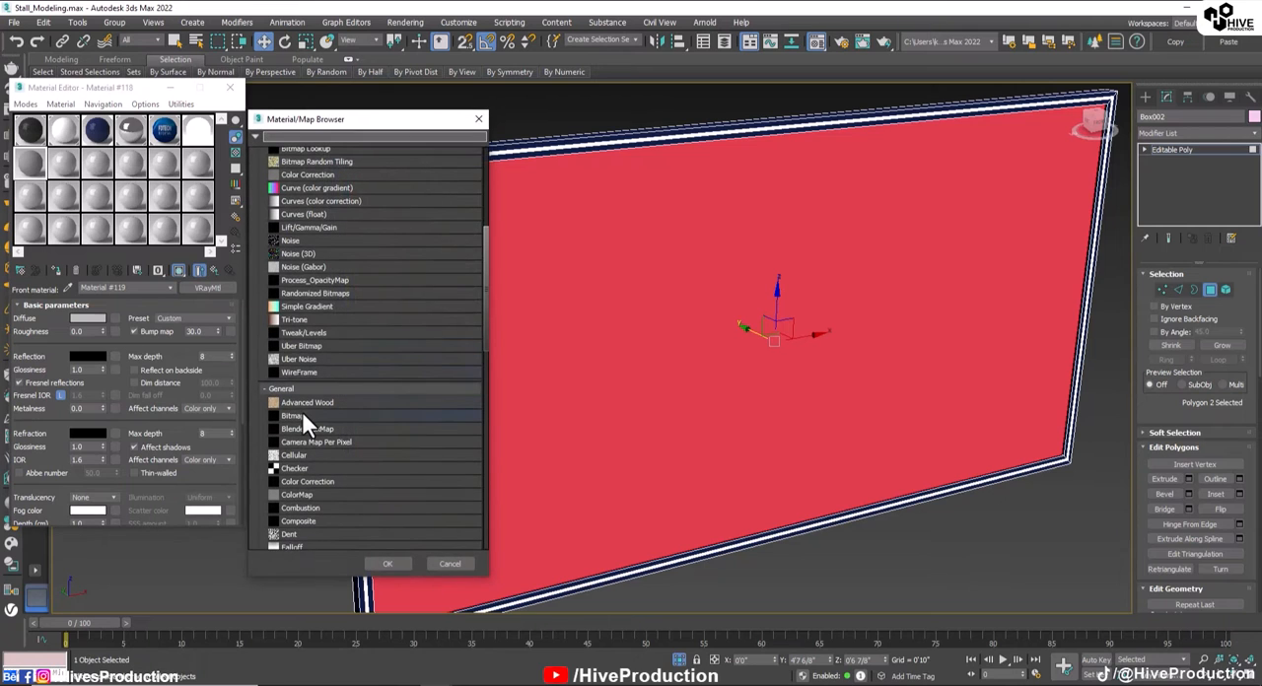
double_click(296, 415)
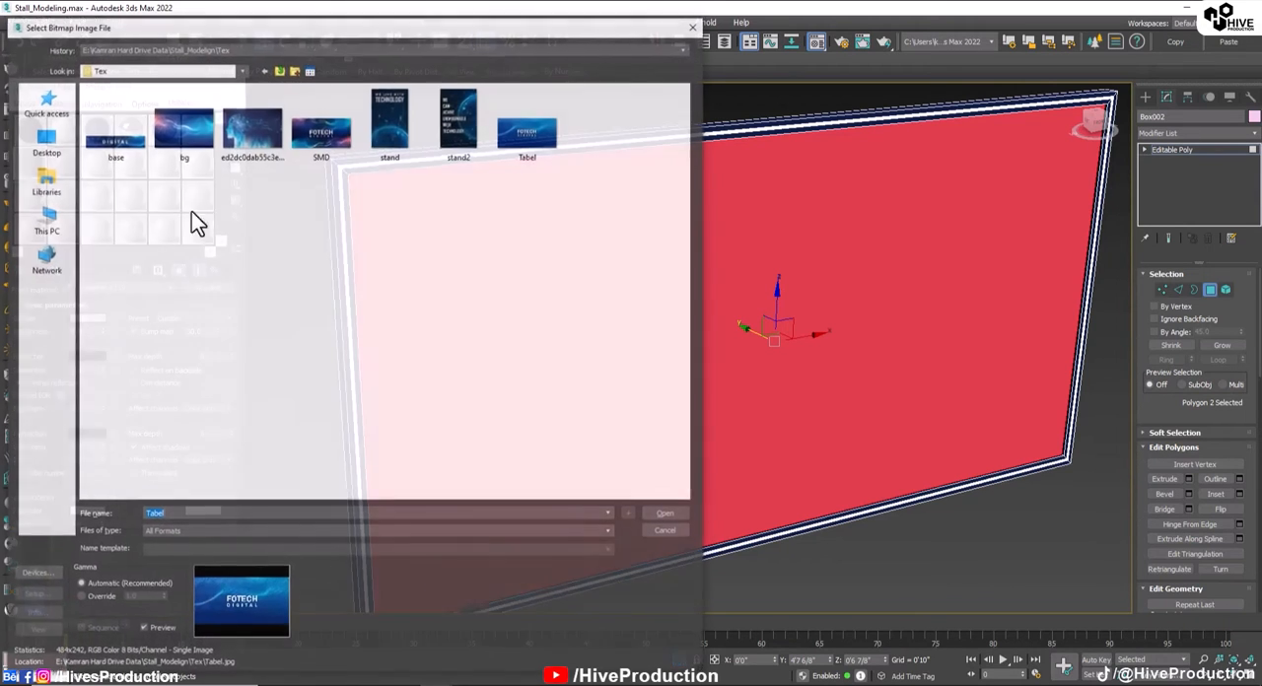
left_click(340, 148)
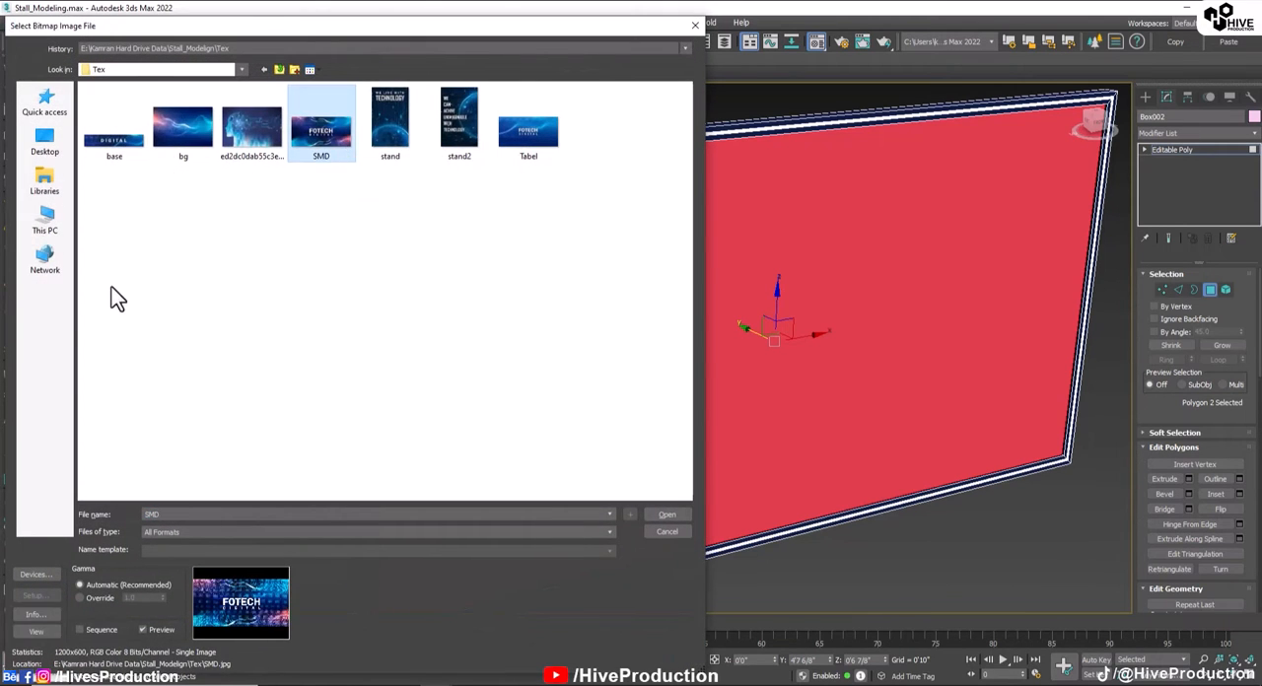
key("Return")
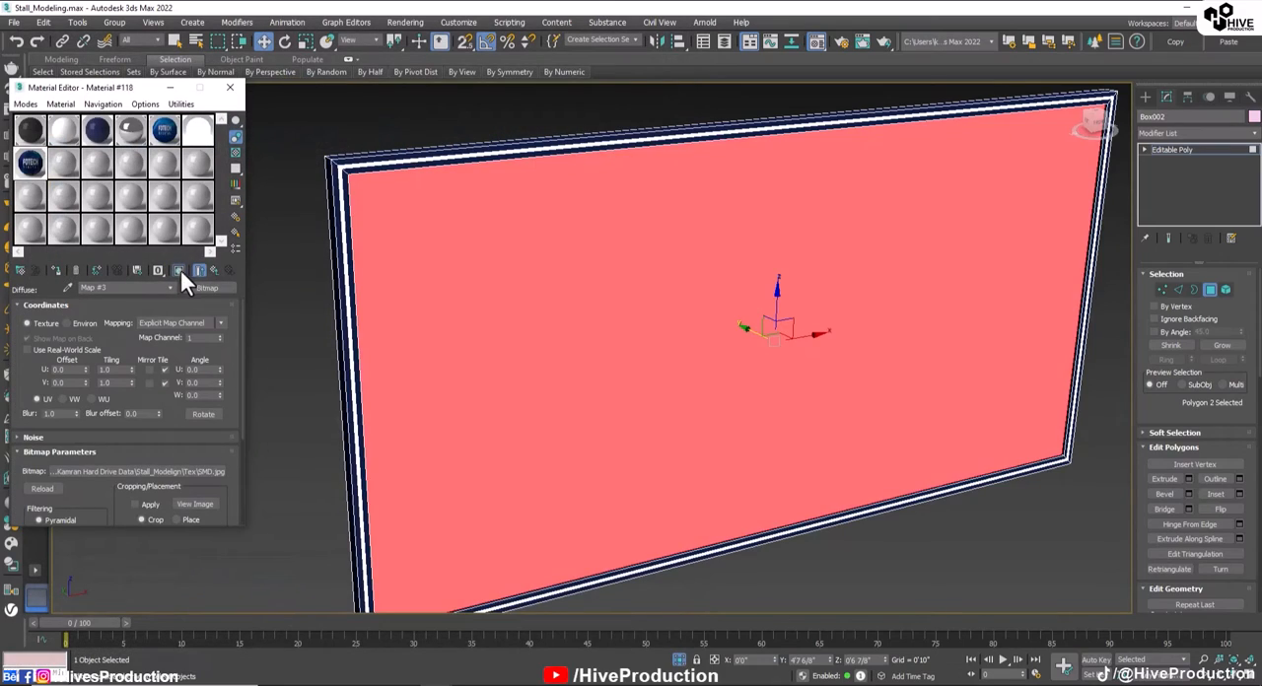
left_click(178, 271)
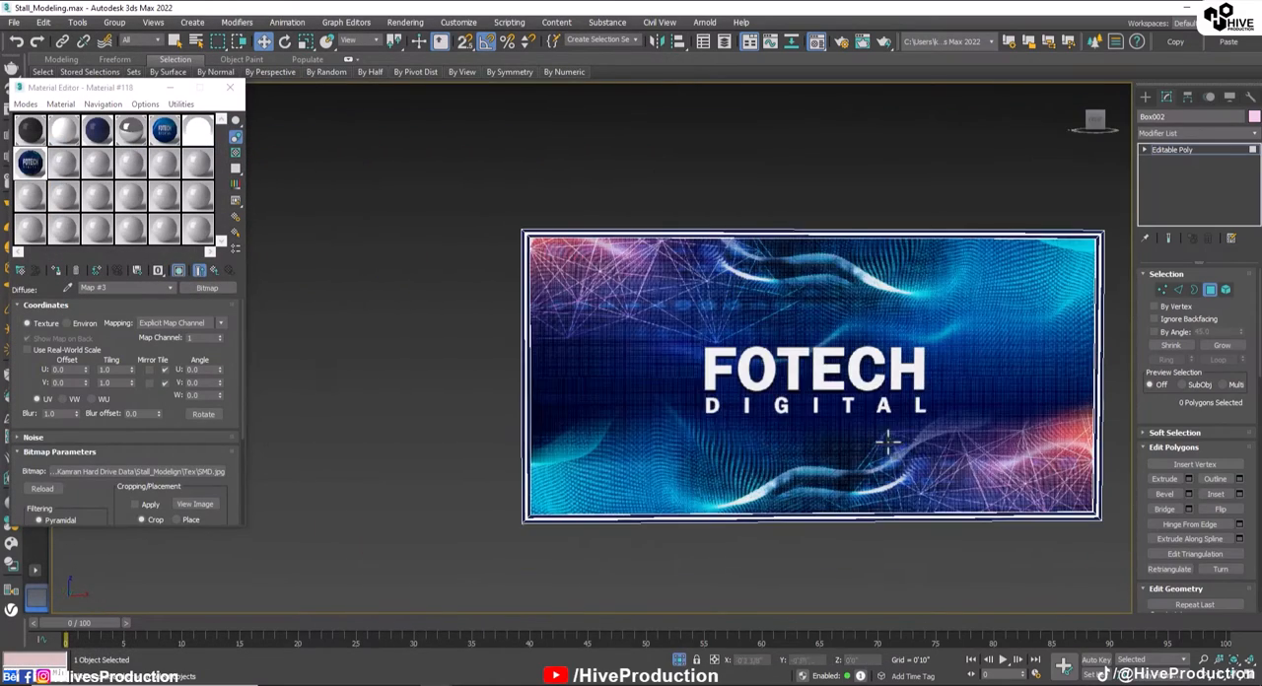
mouse_move(887, 443)
middle_mouse_down("alt")
mouse_move(927, 449)
mouse_move(902, 455)
middle_mouse_up("alt")
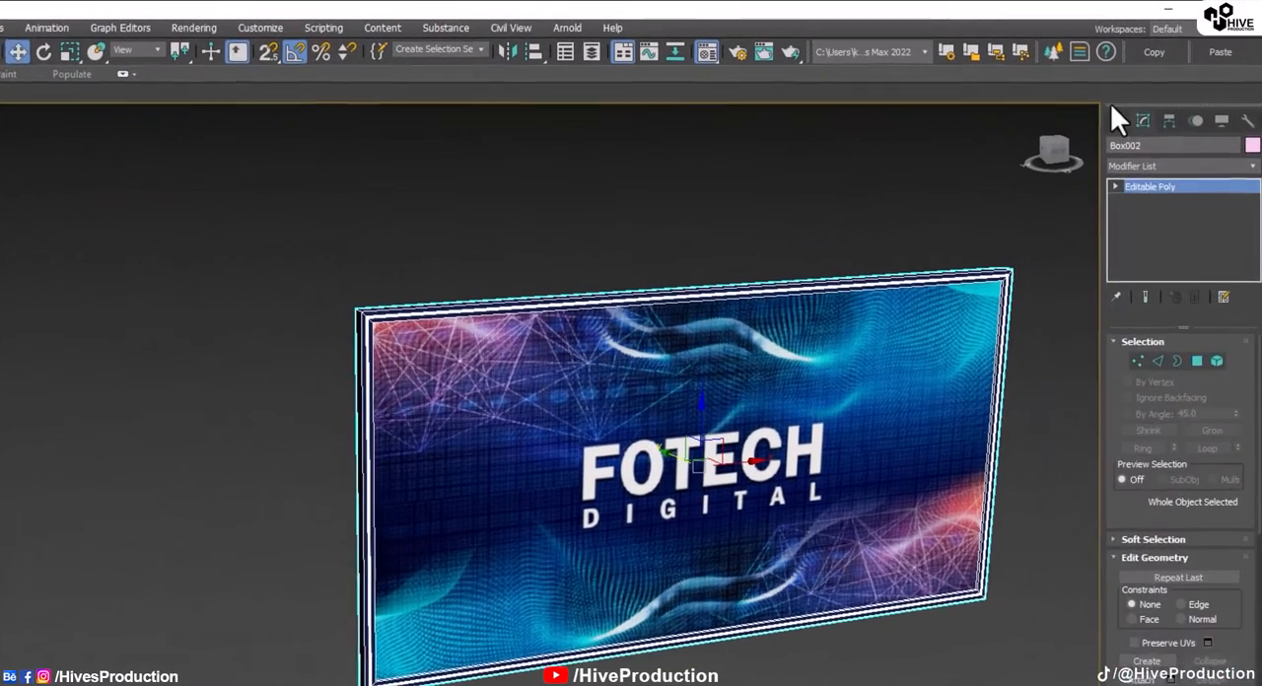
Step: Draw a VRayLight plane about 9'5" by 4'5" across the panel's face in the Front view
left_click(1145, 96)
left_click(1178, 117)
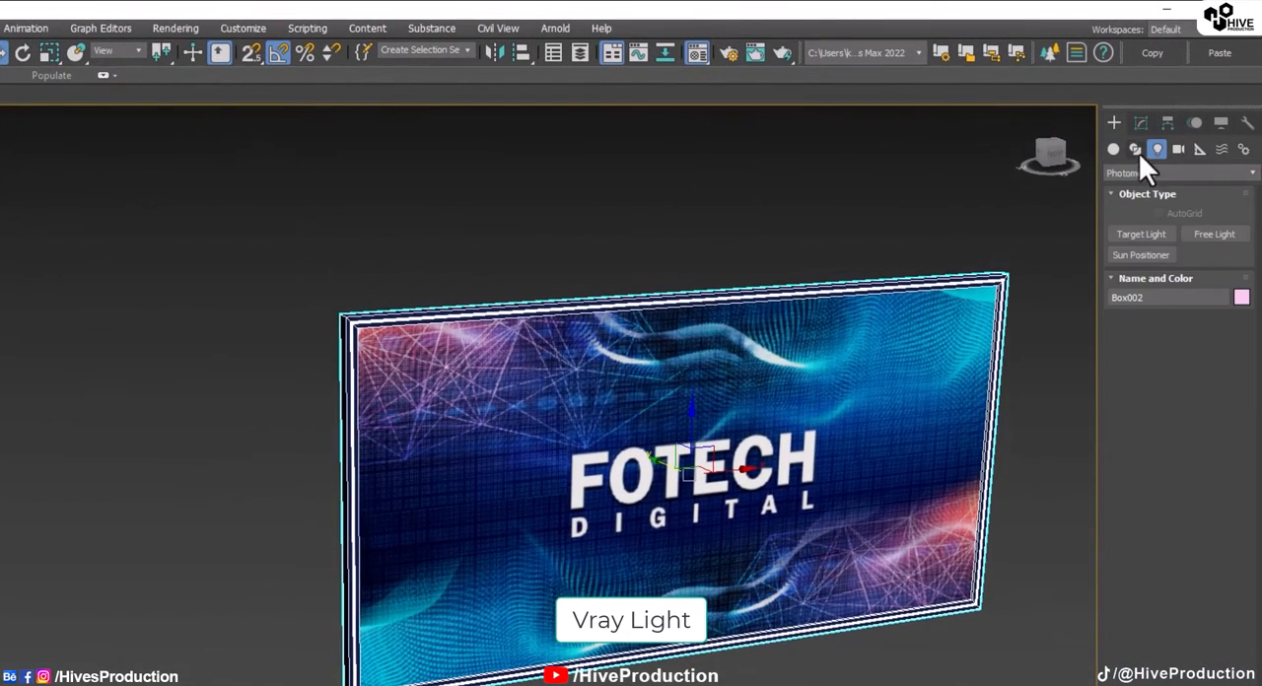
left_click(1134, 173)
left_click(1129, 187)
left_click(1136, 233)
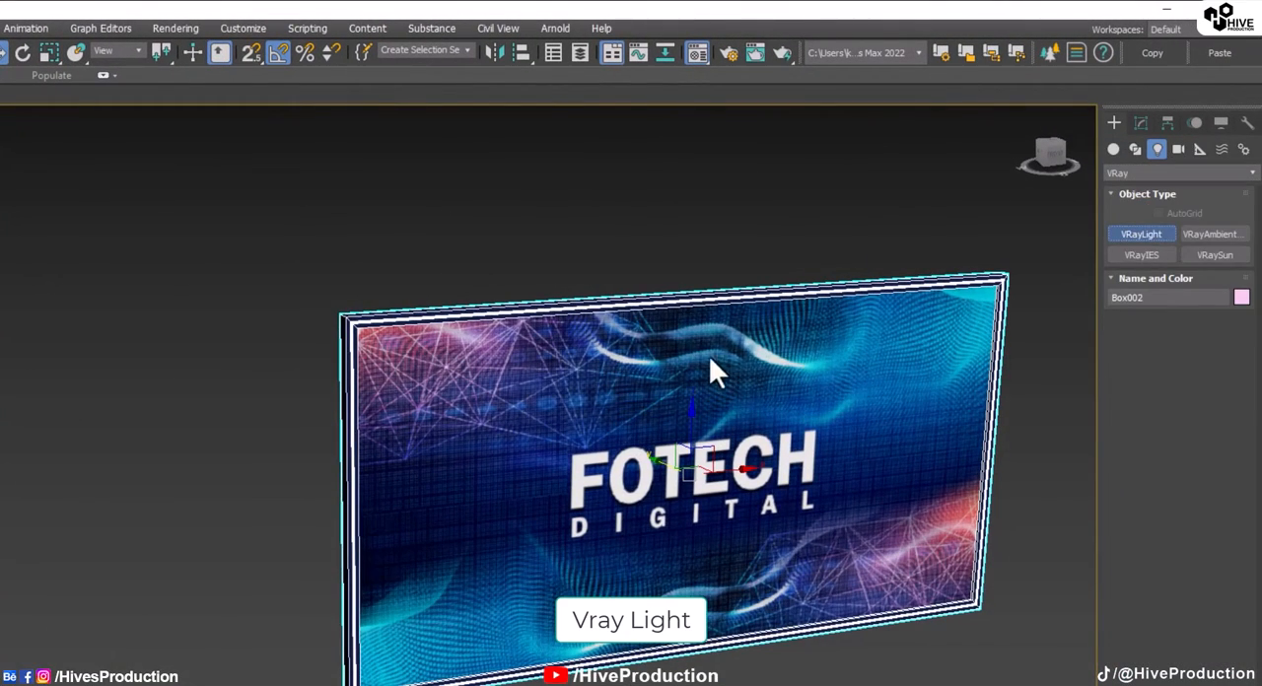
scroll(718, 345, "down", 3)
key("alt+w")
middle_click(715, 263)
key("alt+w")
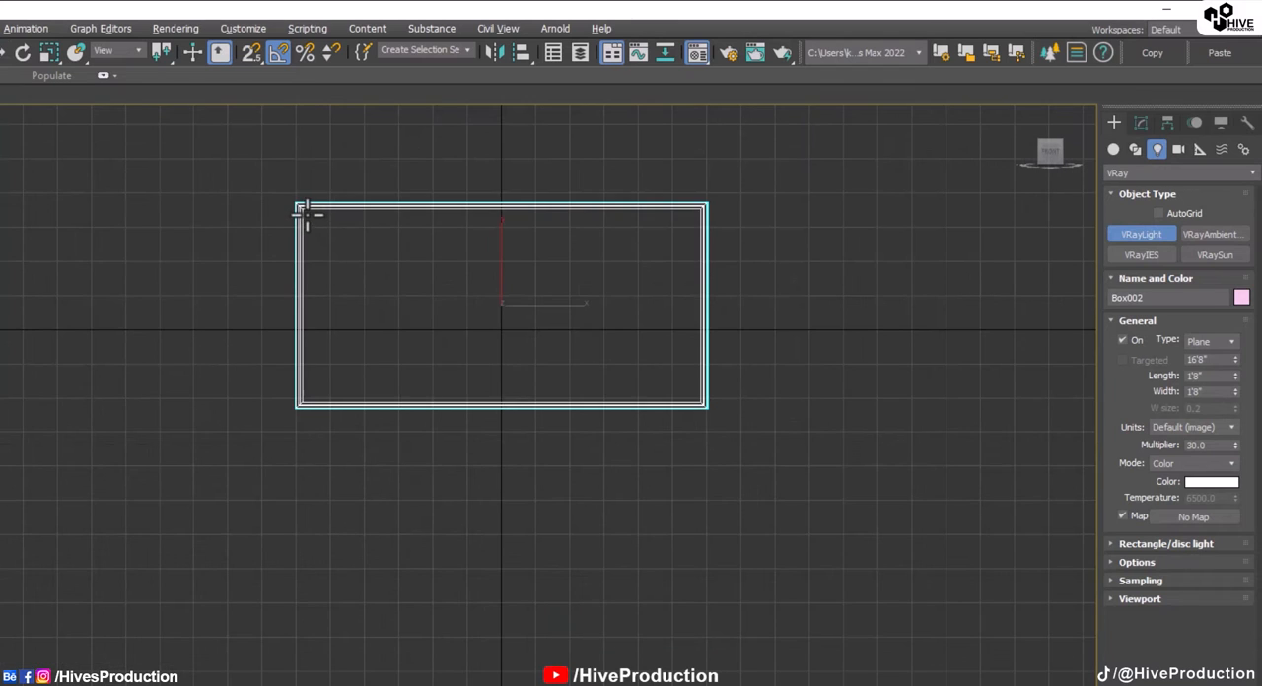
left_click_drag(306, 211, 696, 398)
Step: Rotate the plane light in the Left view so that it shines outward, away from the panel
key("alt+w")
middle_click(805, 625)
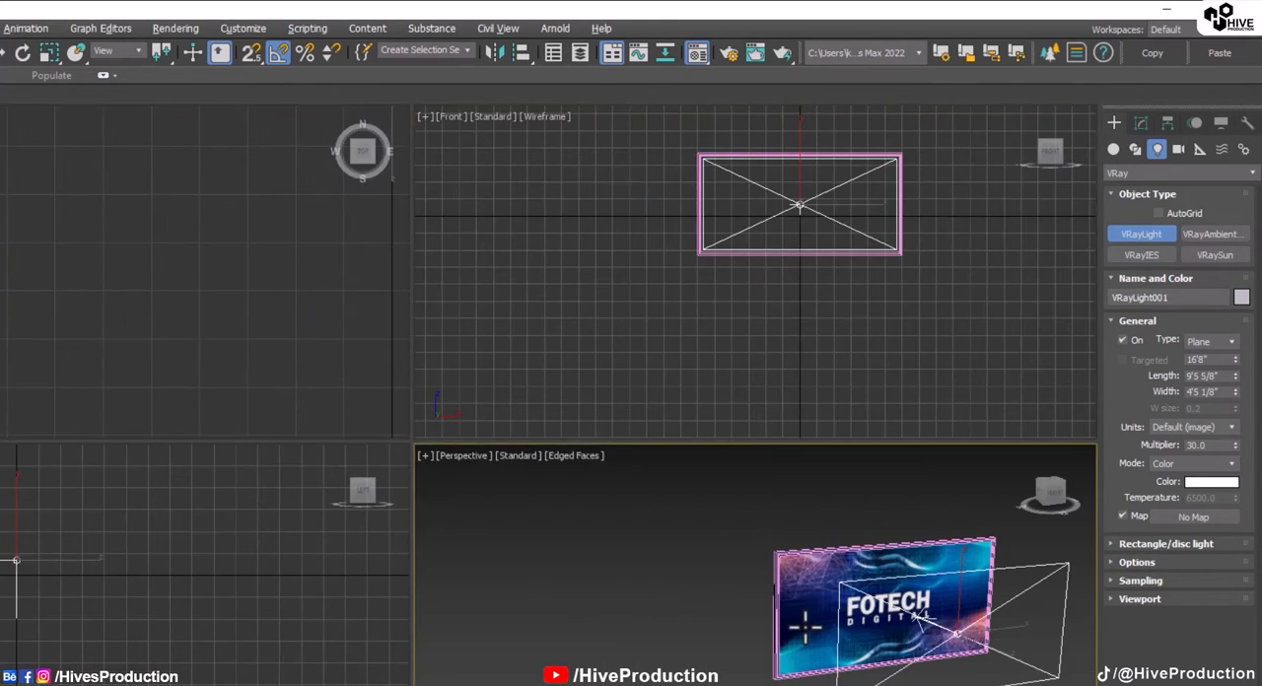
key("alt+w")
key("alt+w")
middle_click_drag(179, 616, 361, 618)
key("w")
key("e")
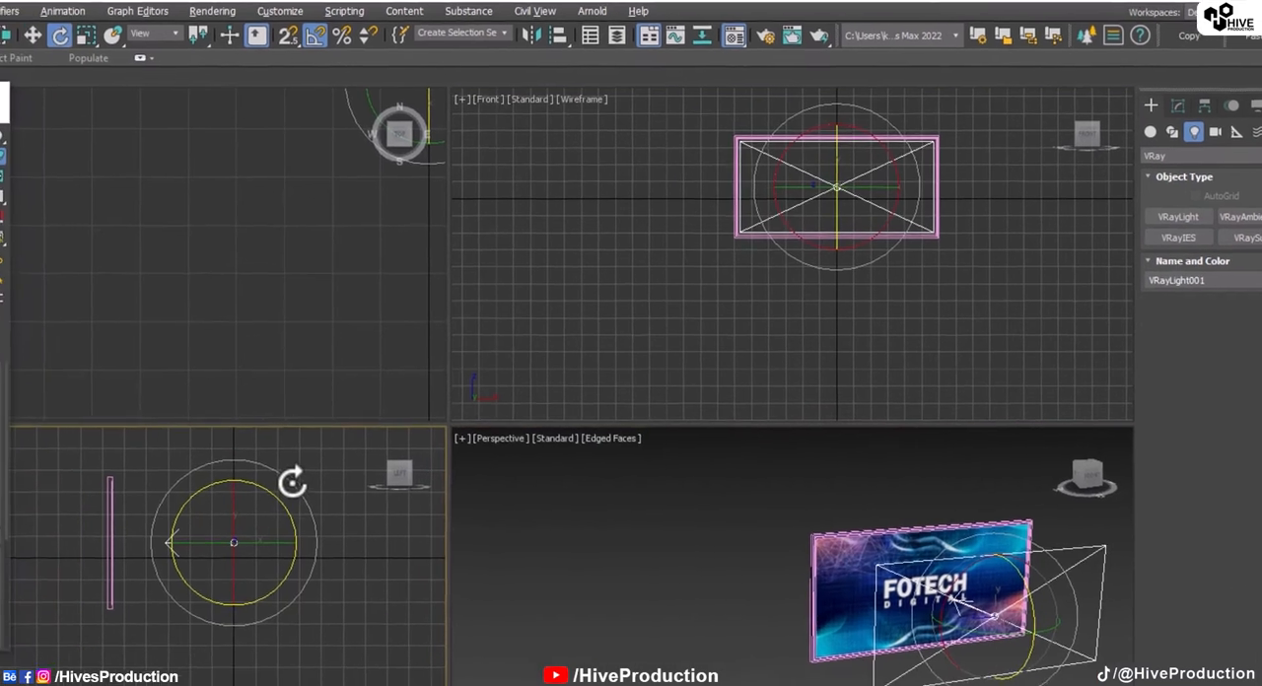
left_click_drag(292, 482, 182, 377)
Step: Move the plane light back until it sits within the panel's frame, just in front of the screen face
key("w")
left_click_drag(266, 543, 184, 528)
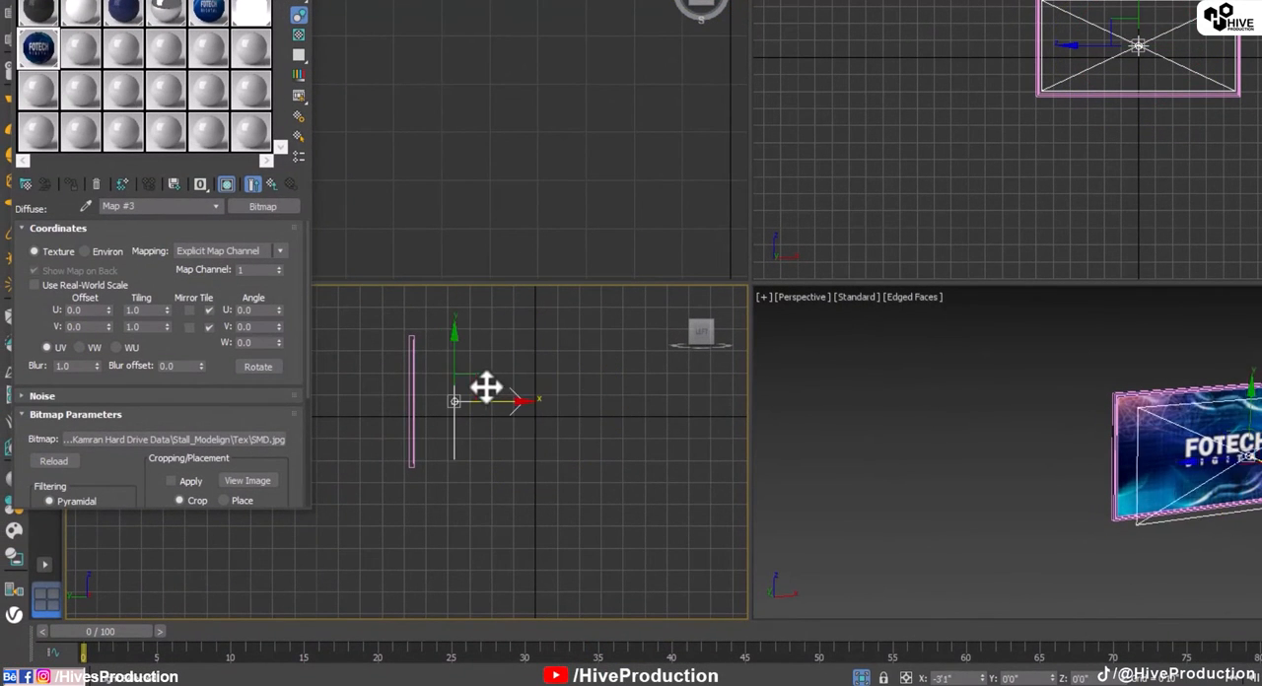
left_click_drag(486, 387, 450, 385)
scroll(451, 385, "up", 4)
middle_click_drag(380, 452, 577, 591)
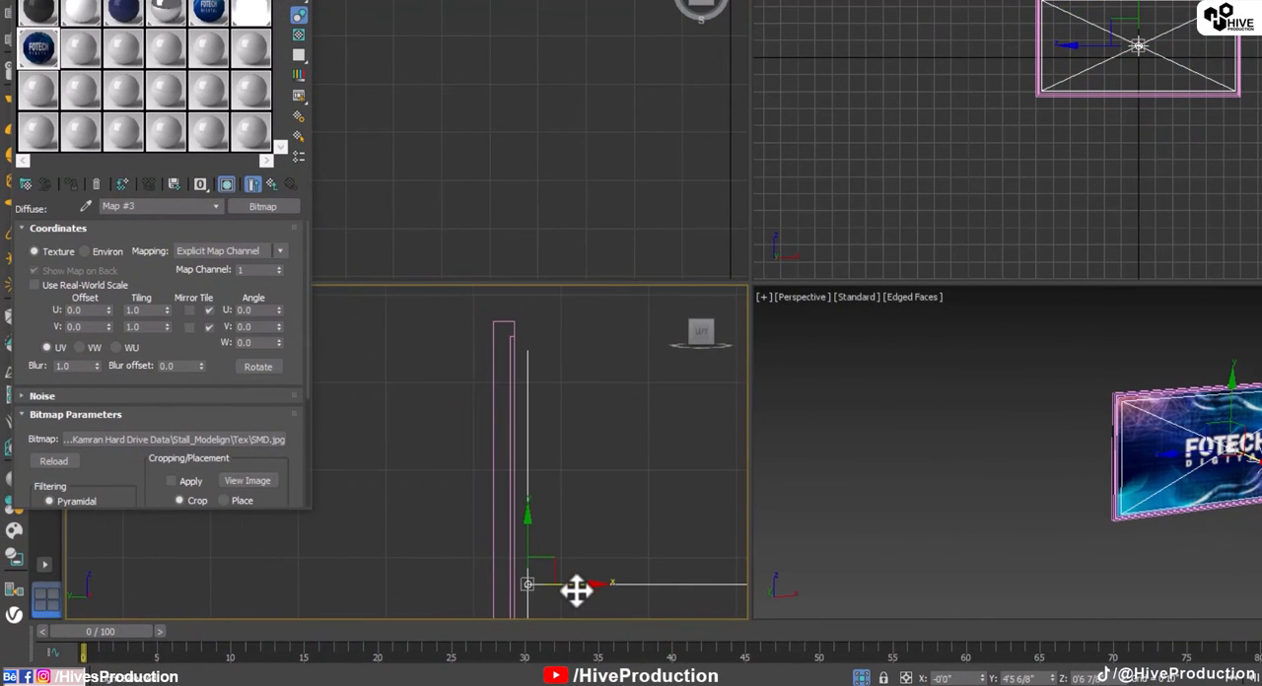
left_click_drag(577, 589, 552, 581)
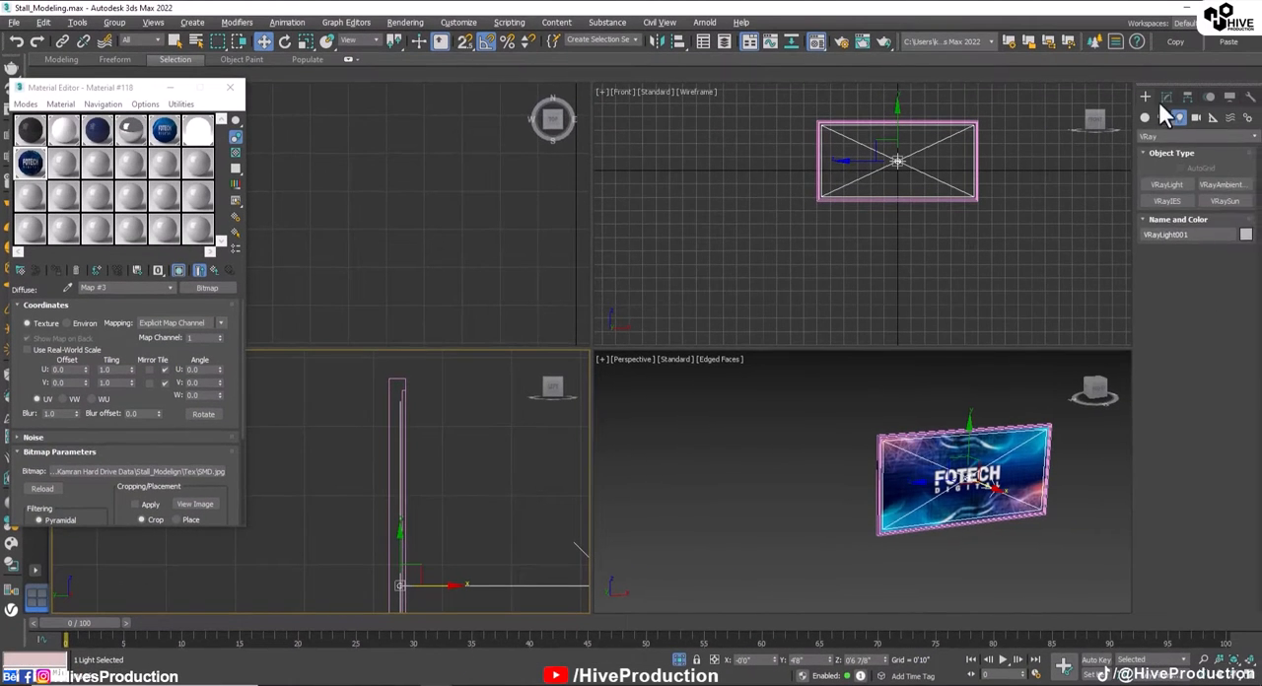
Step: Set the light's multiplier to 10, make it invisible, and stop it from affecting specular and reflections
left_click(1164, 97)
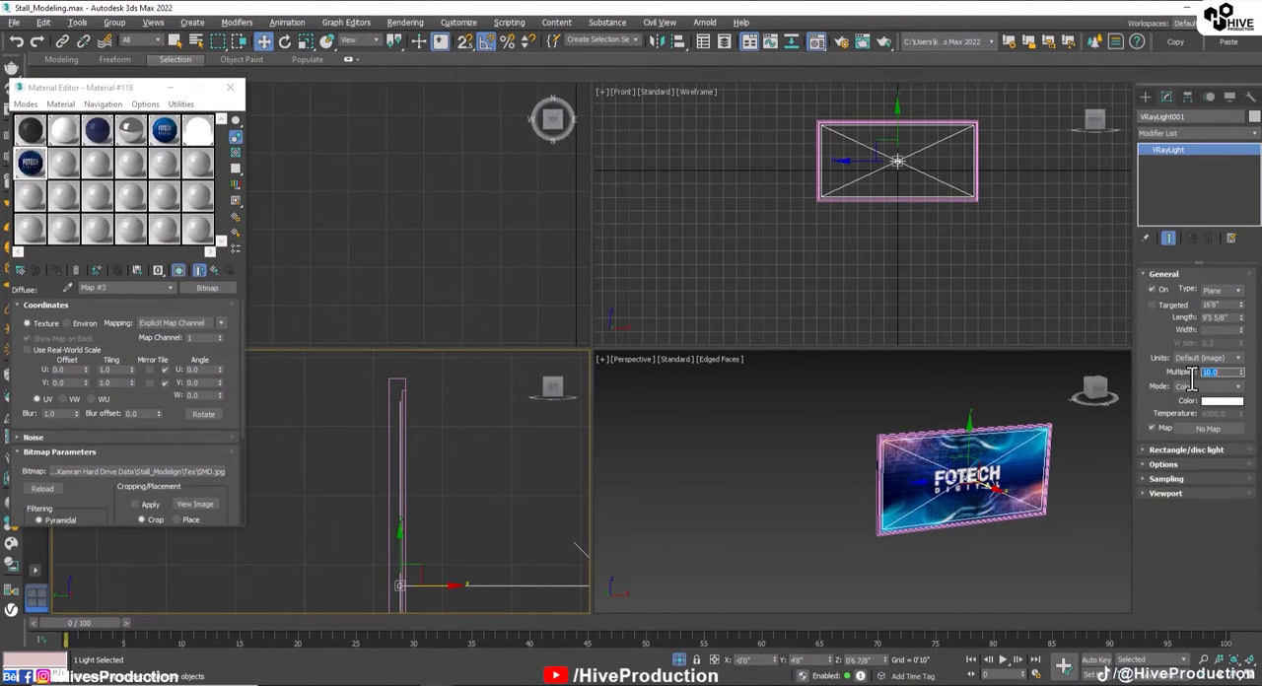
left_click(1164, 463)
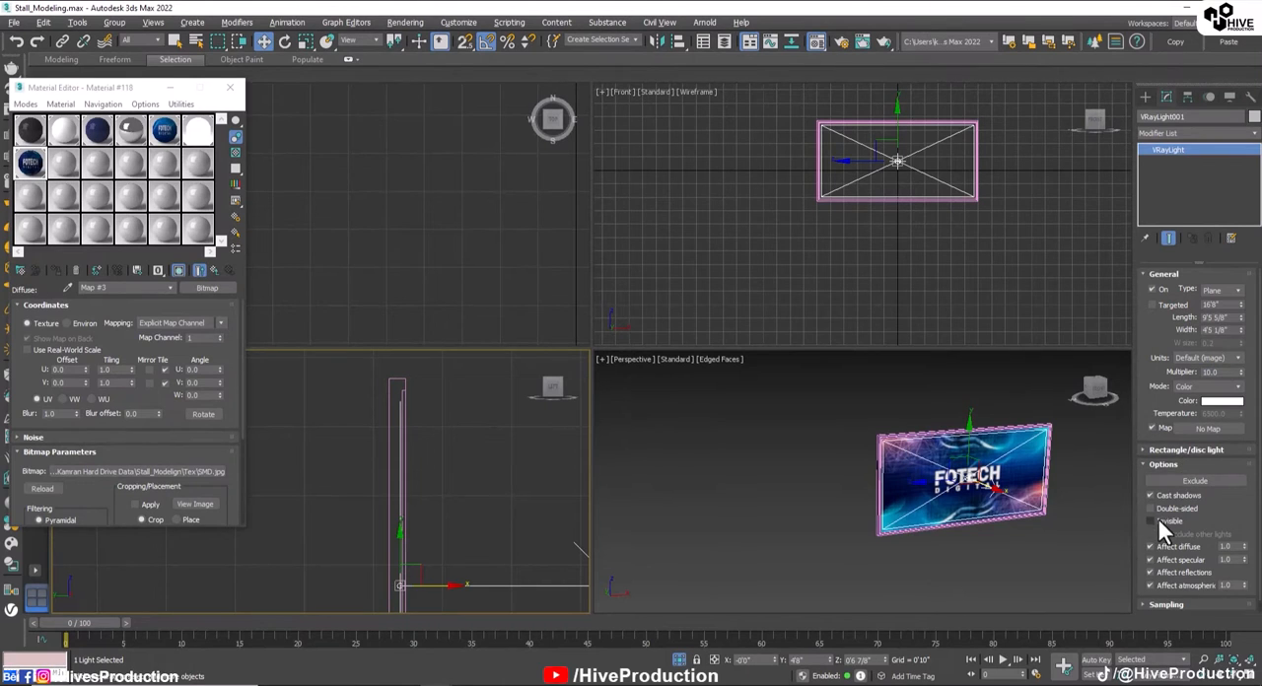
left_click(1166, 558)
Step: Give the light a pale cyan colour with red 185, green 255 and blue 255
left_click(1222, 400)
left_click(490, 88)
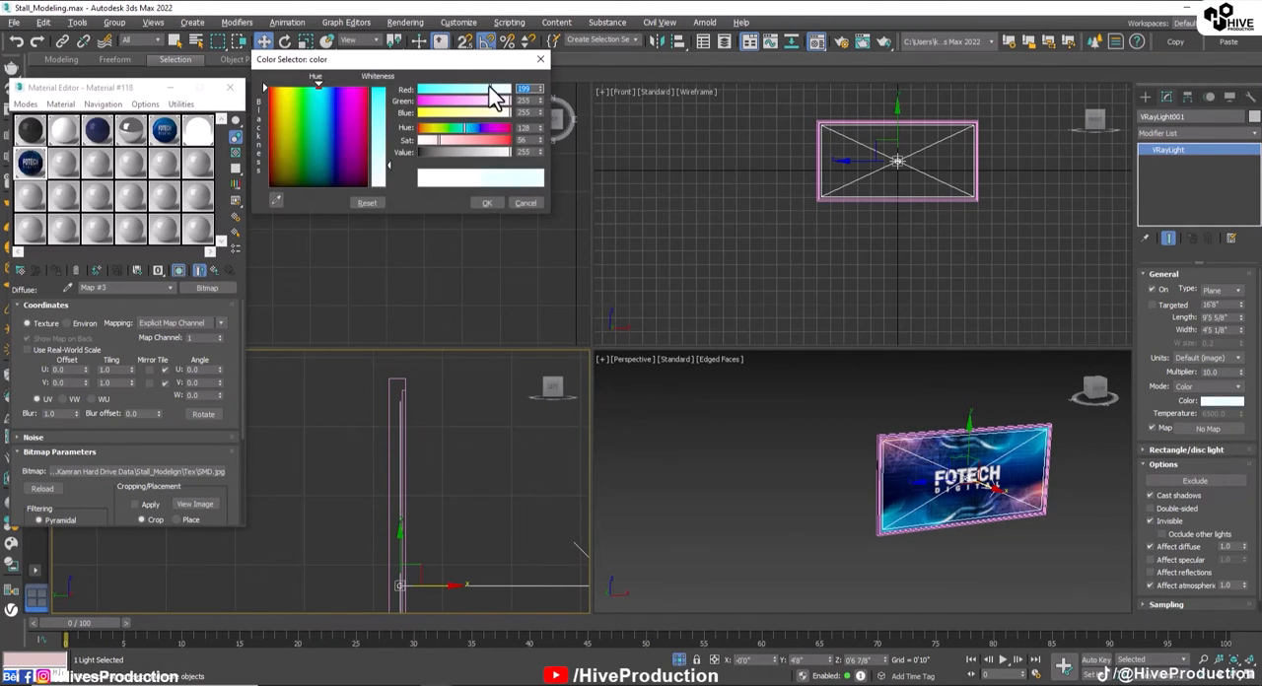
left_click(483, 202)
Step: Group the back-wall panel and its plane light under the name SMD
left_click_drag(789, 387, 1069, 572)
left_click(114, 21)
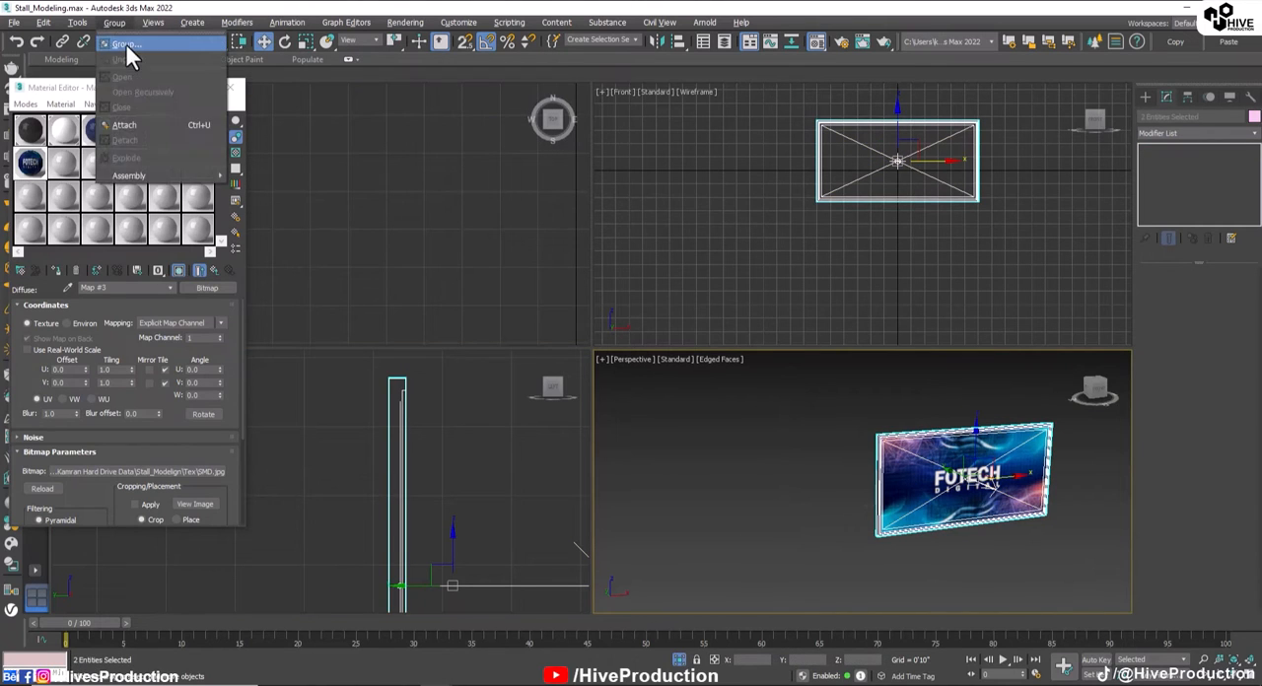
left_click(125, 43)
type("SMD")
key("Return")
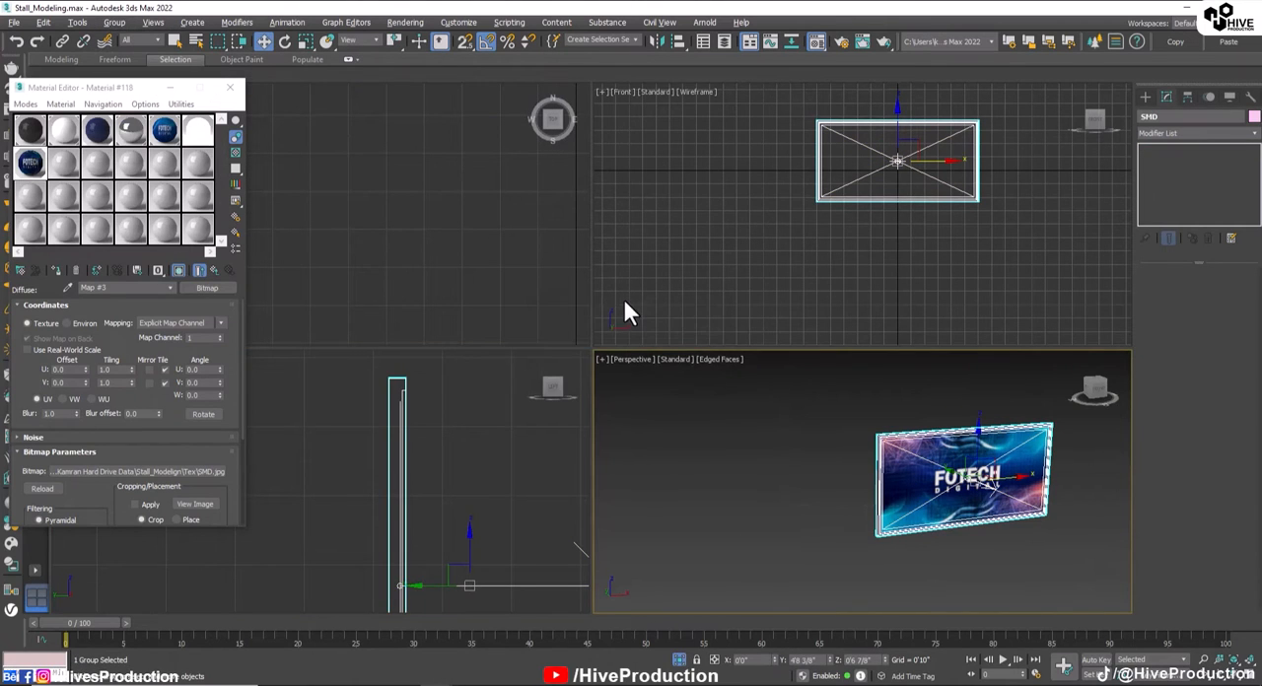
Step: End the isolation to bring back the whole stand and enlarge the Perspective view on its interior
left_click(766, 448)
right_click(795, 400)
left_click(791, 397)
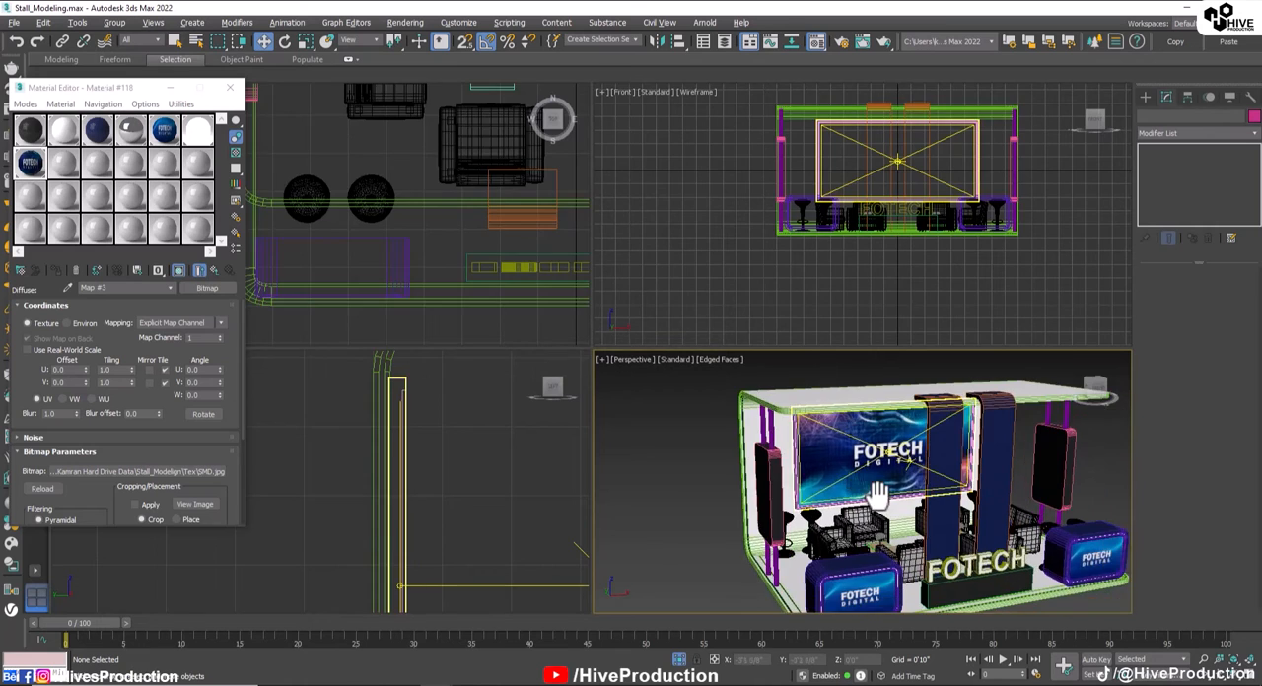
key("alt+w")
middle_click_drag(648, 414, 729, 448, "alt")
scroll(688, 262, "up", 4)
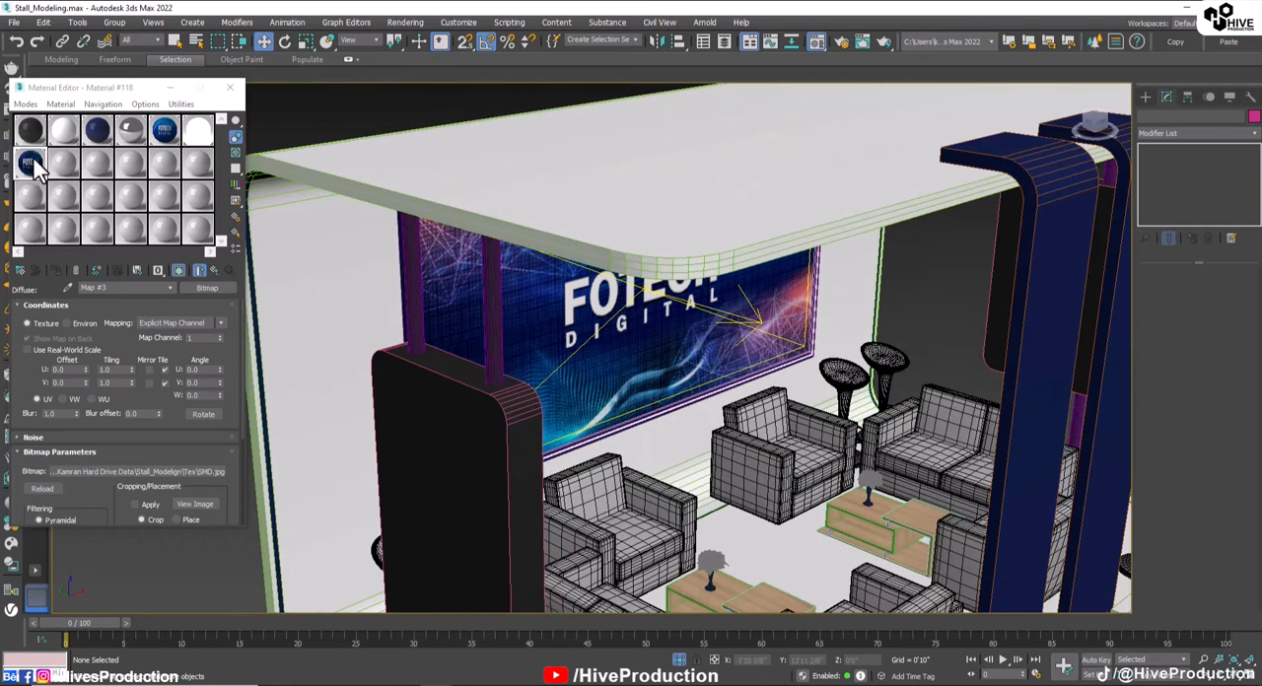
Step: Copy the white V-Ray light material into a free slot, name it blue_Light and give it a cyan-blue colour with red 5 and blue 255
left_click(200, 131)
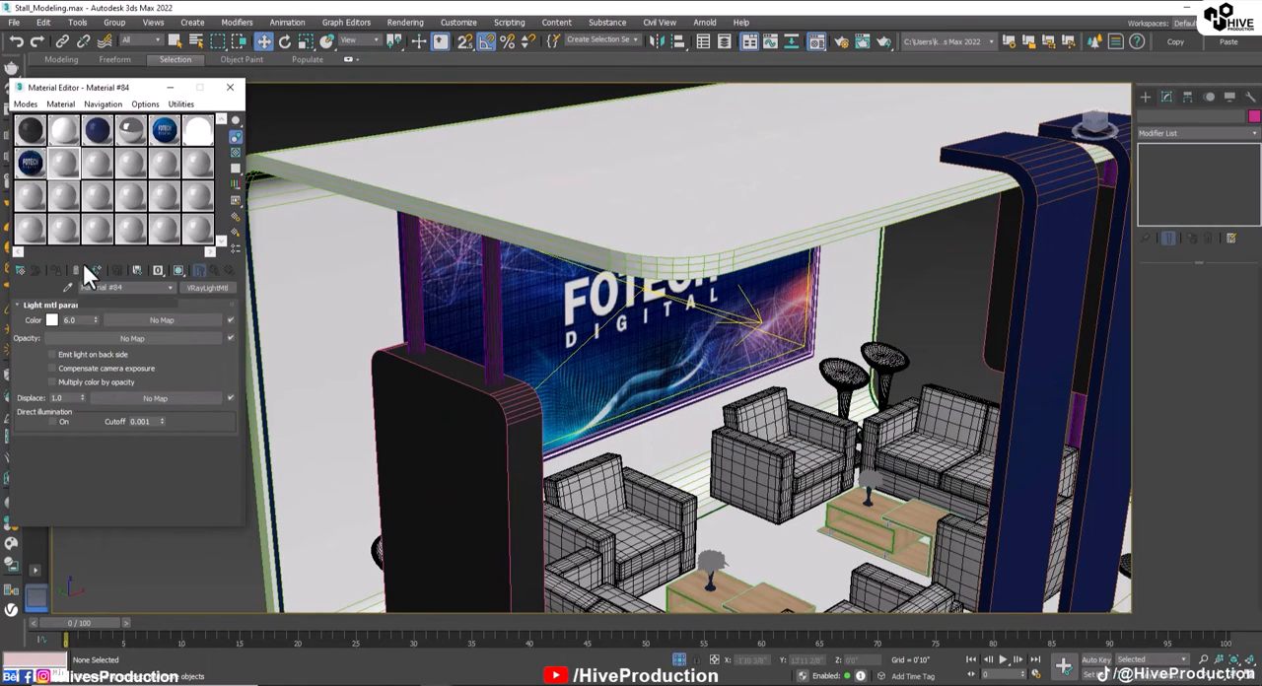
type("b")
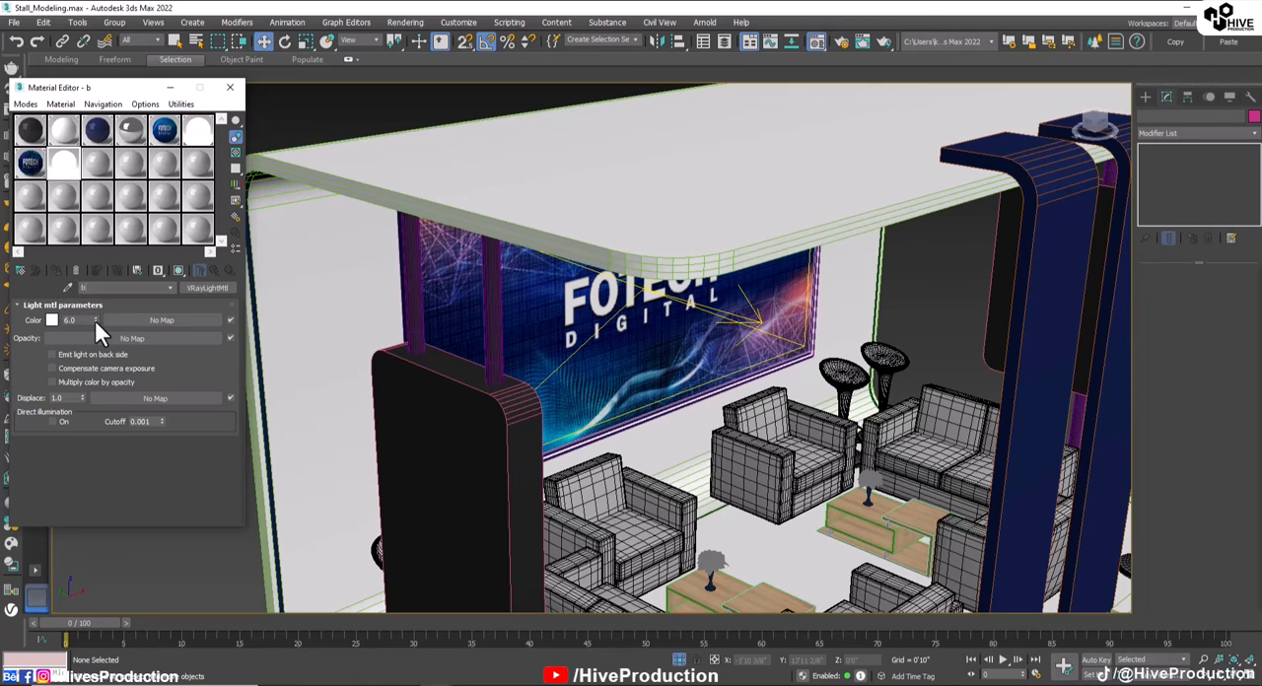
type("lue_Light")
left_click(52, 320)
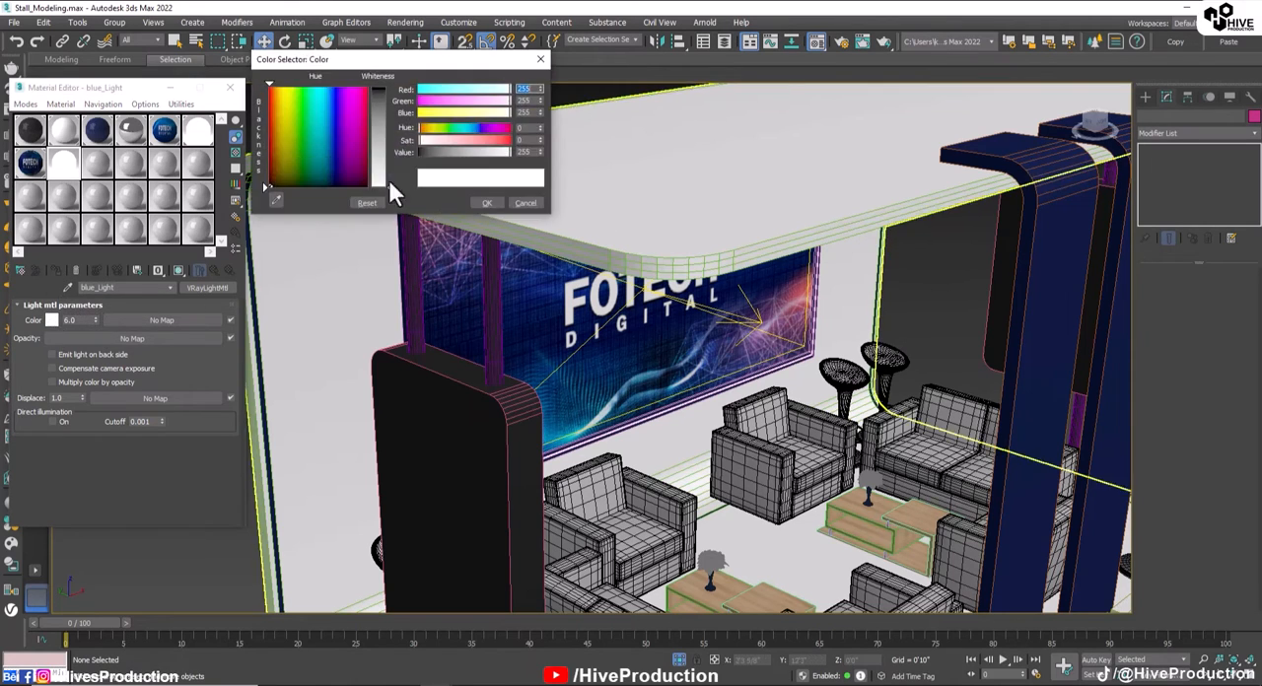
left_click(422, 91)
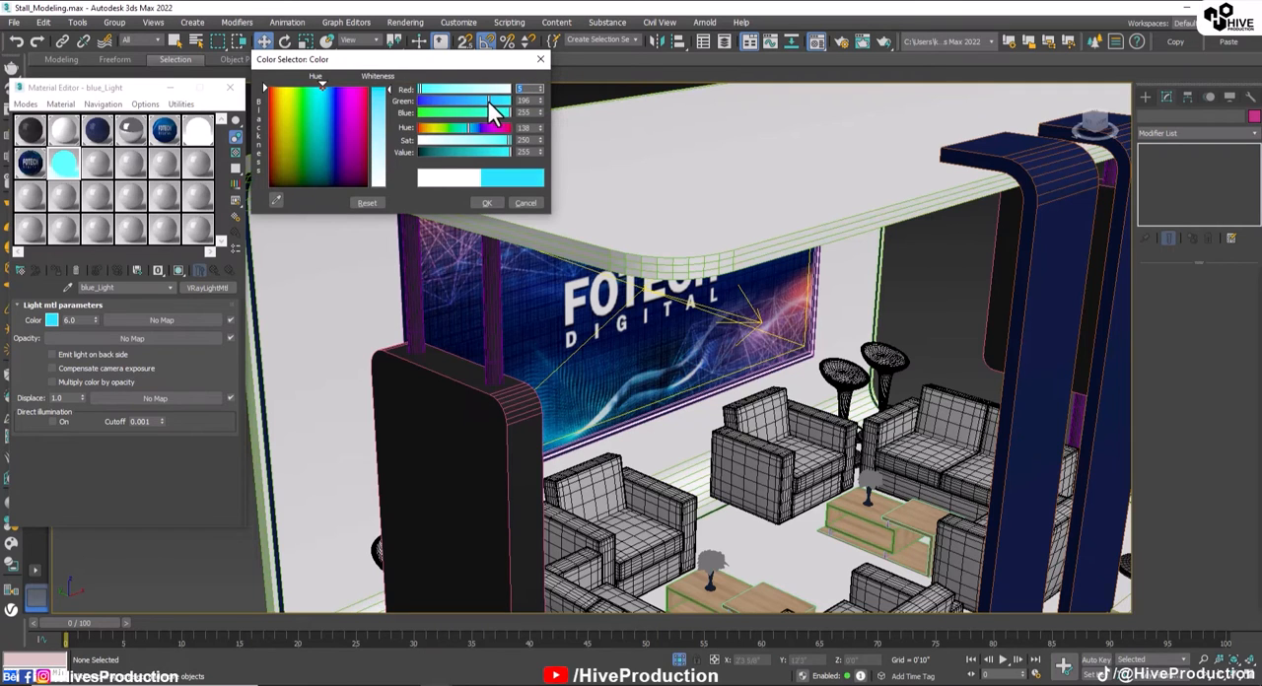
left_click(487, 202)
Step: Select the ring of 19 polygons along the middle of the shell's rim and assign the blue_Light material to them
left_click(885, 261)
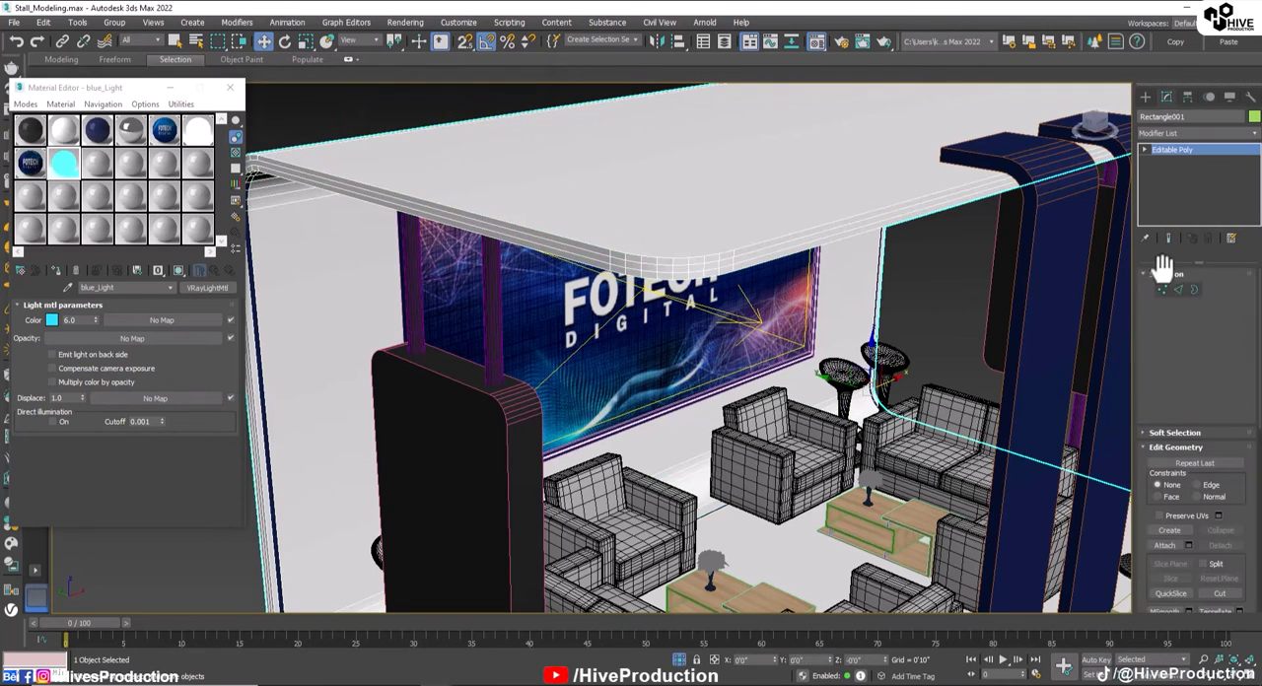
left_click(1177, 288)
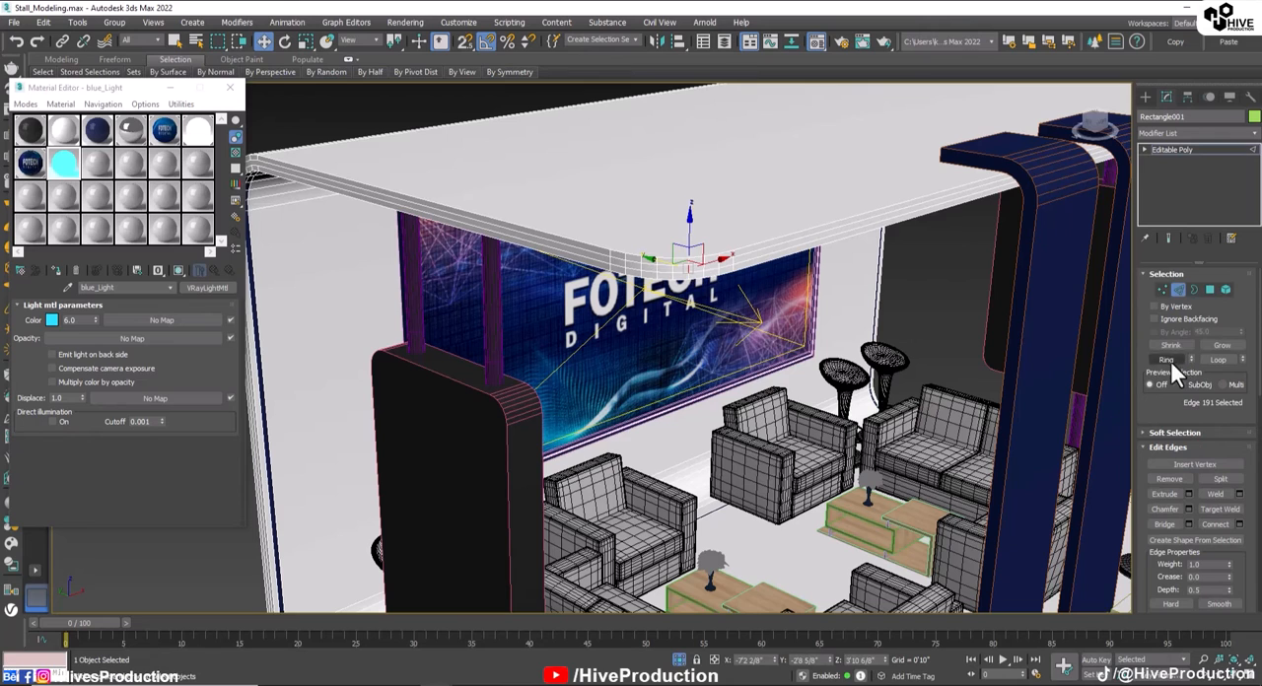
left_click(1167, 360)
left_click(1211, 289, "ctrl")
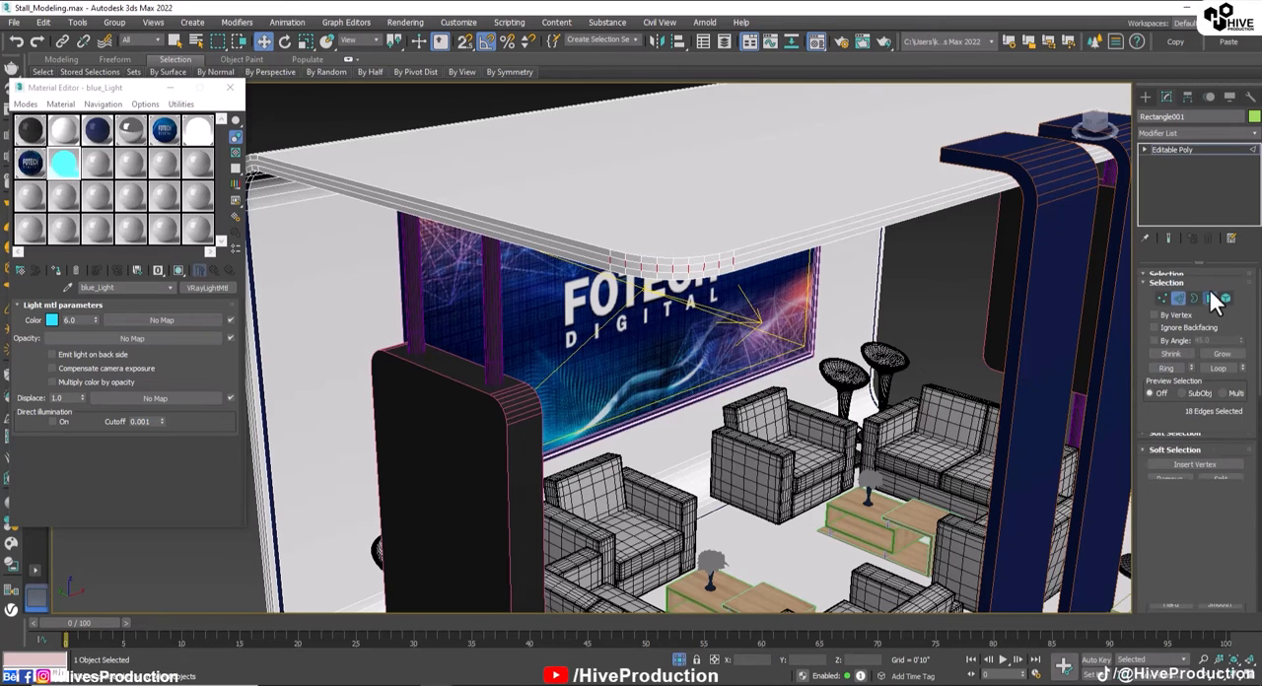
left_click(55, 268)
Step: Deepen the blue_Light colour to red 5, green 117, blue 255 and leave polygon editing on the shell
left_click(52, 319)
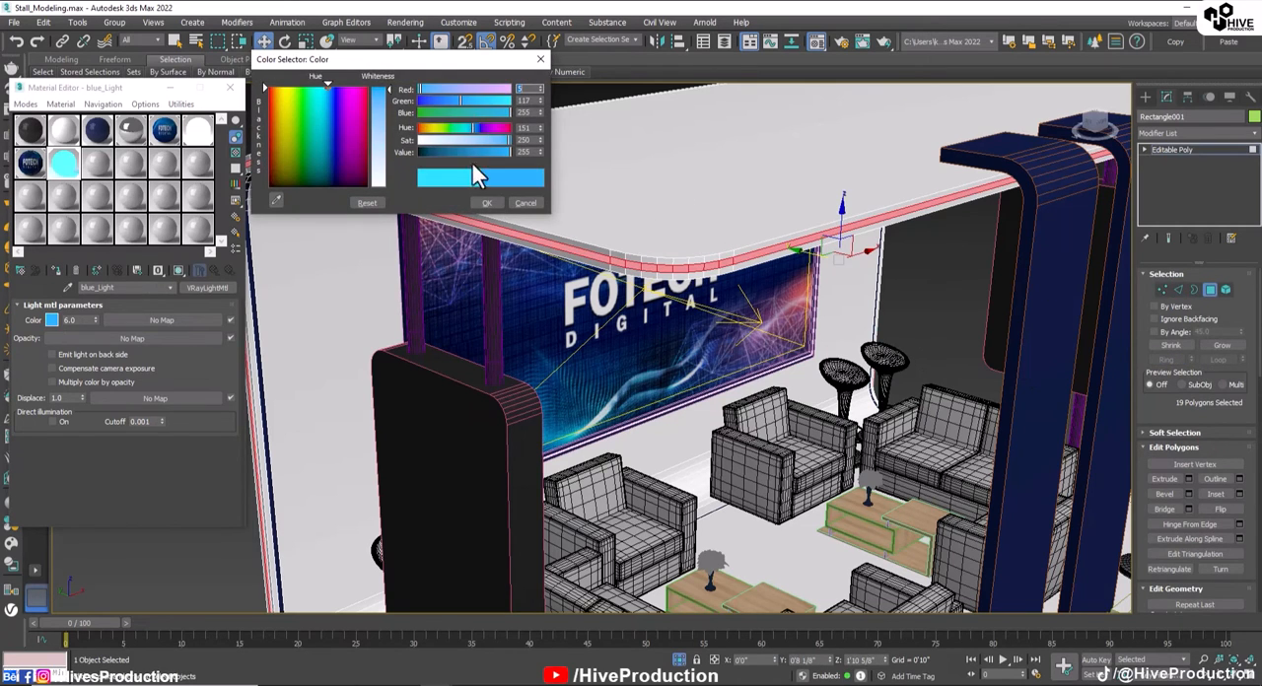
left_click(487, 204)
left_click(944, 299)
scroll(907, 363, "down", 4)
middle_click_drag(871, 450, 769, 347)
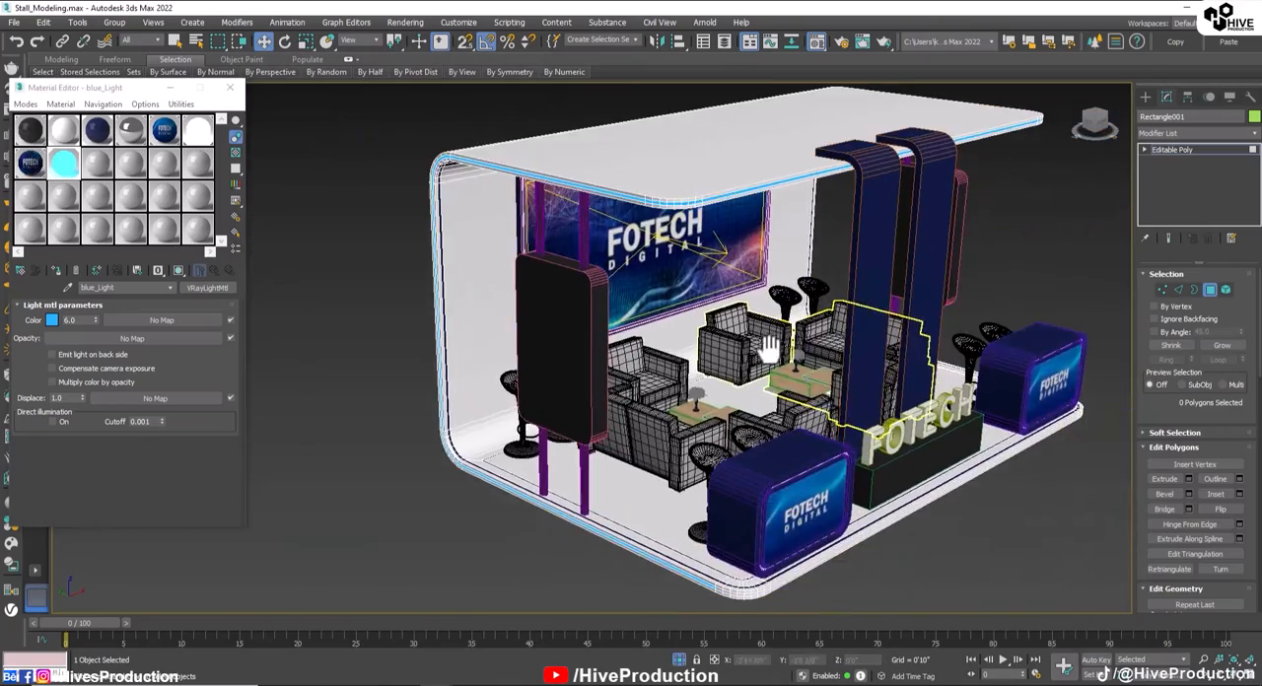
middle_click_drag(766, 441, 709, 380, "alt")
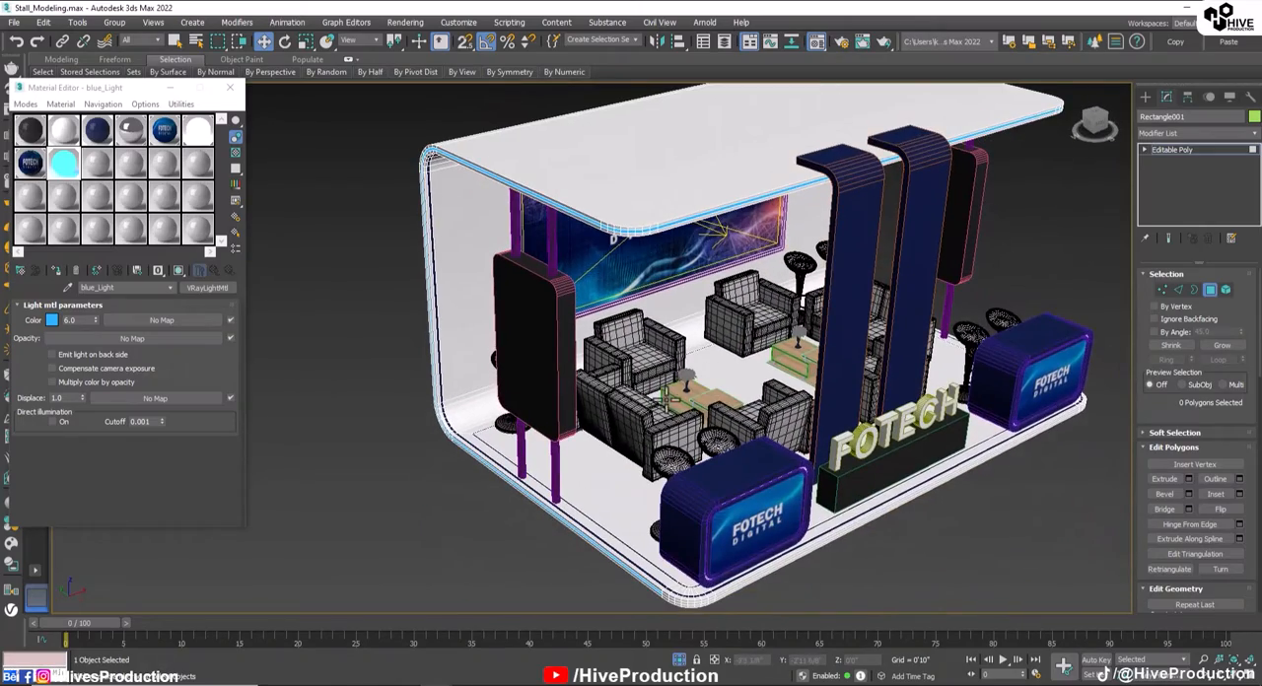
middle_click_drag(680, 318, 650, 361, "alt")
left_click(649, 361)
left_click(1209, 289)
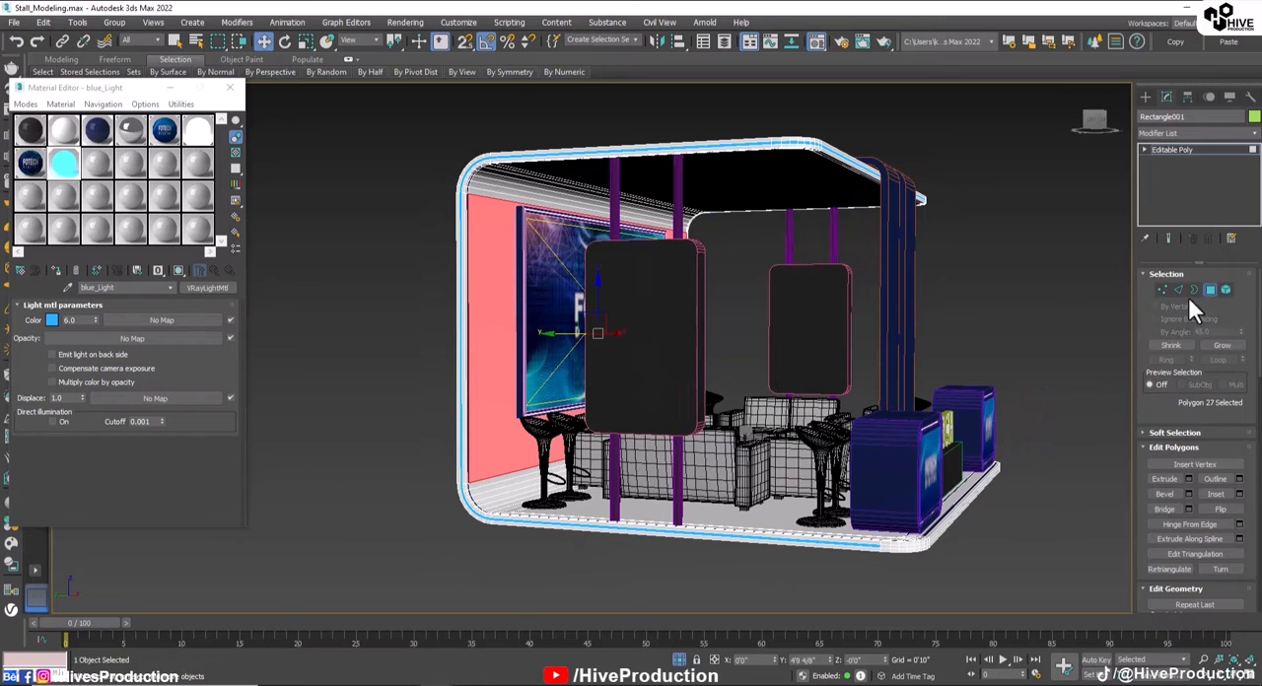
Step: Convert both hanging side panels to editable polys
left_click(634, 408)
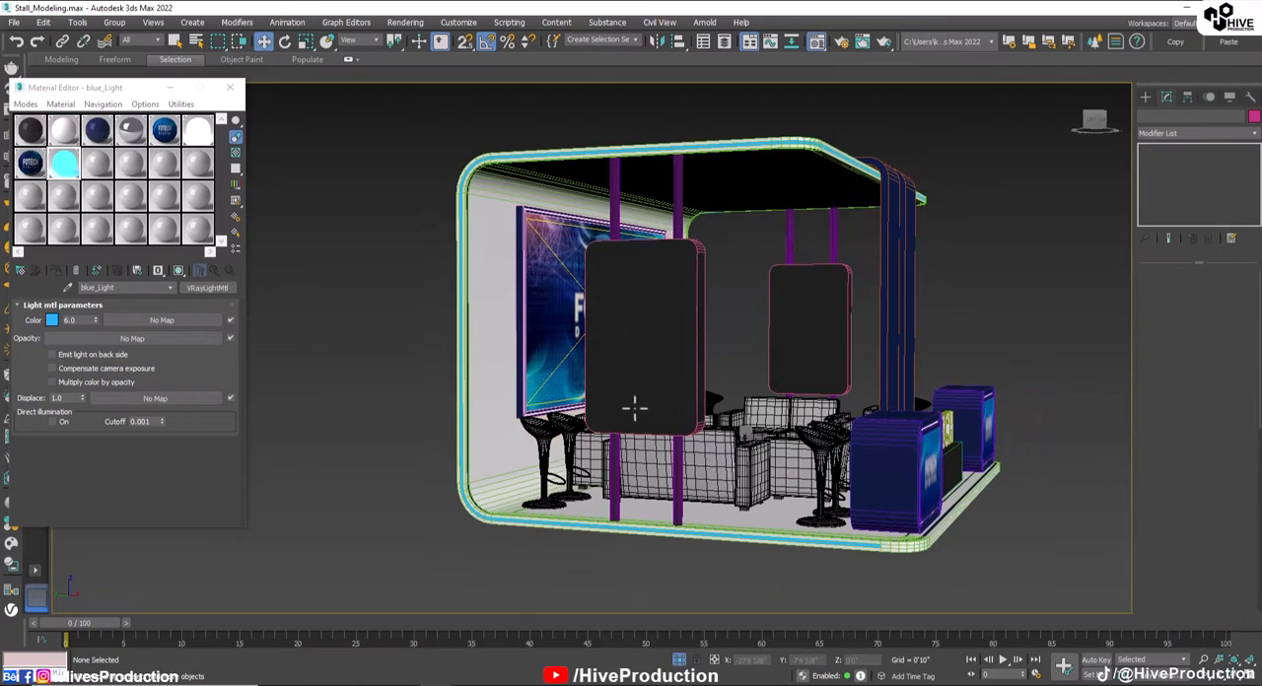
left_click(767, 325, "ctrl")
right_click(778, 325)
mouse_move(855, 459)
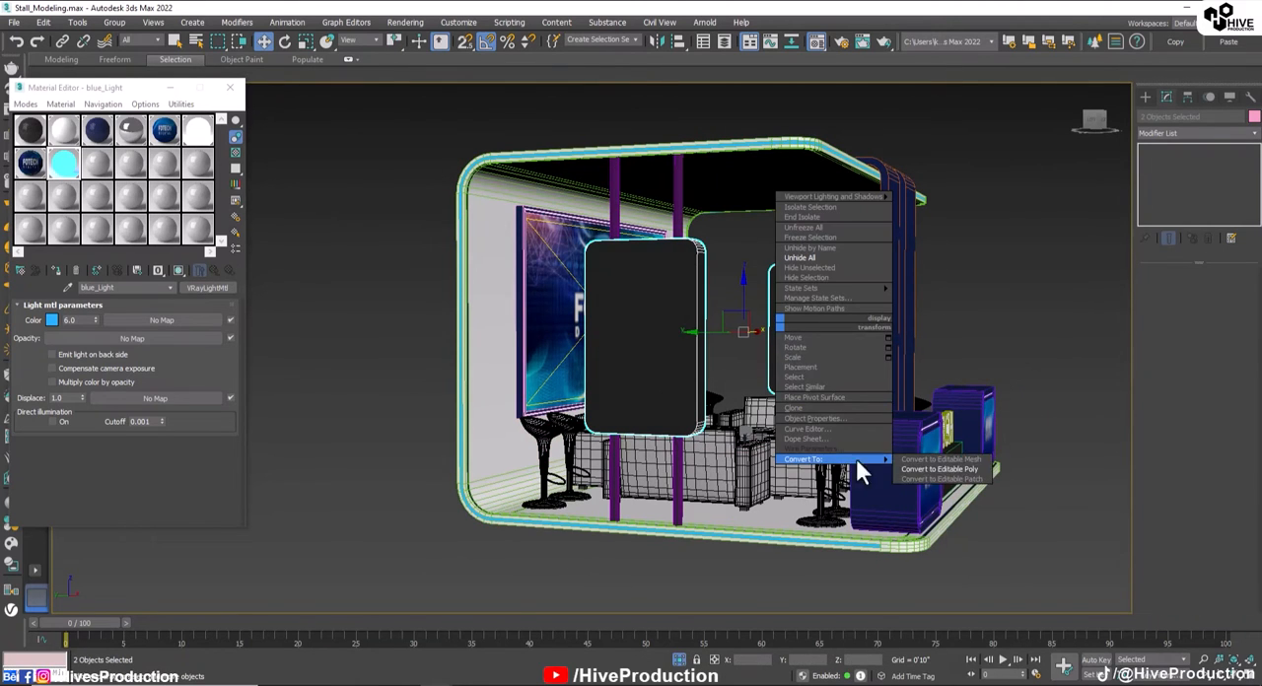
left_click(918, 466)
Step: Select the two large opposite faces of the hanging panel Rectangle002 in polygon mode
left_click(792, 324)
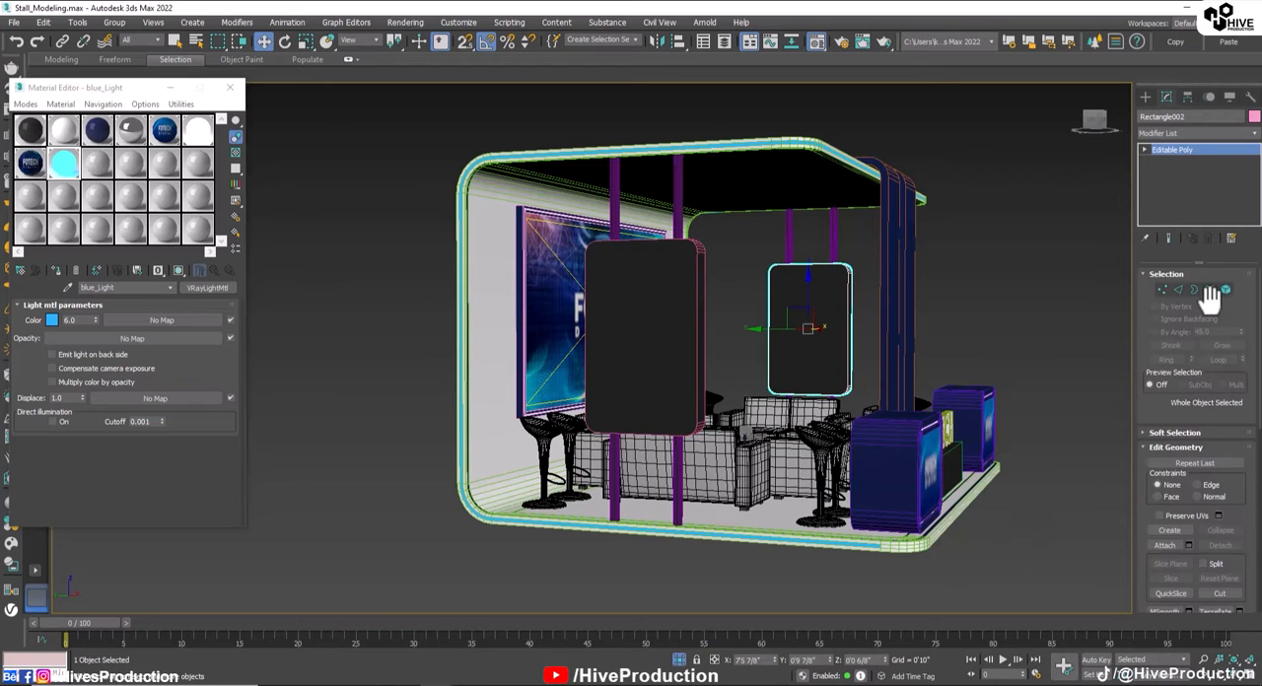
left_click(1209, 289)
left_click(815, 346)
middle_click_drag(814, 346, 781, 375, "alt")
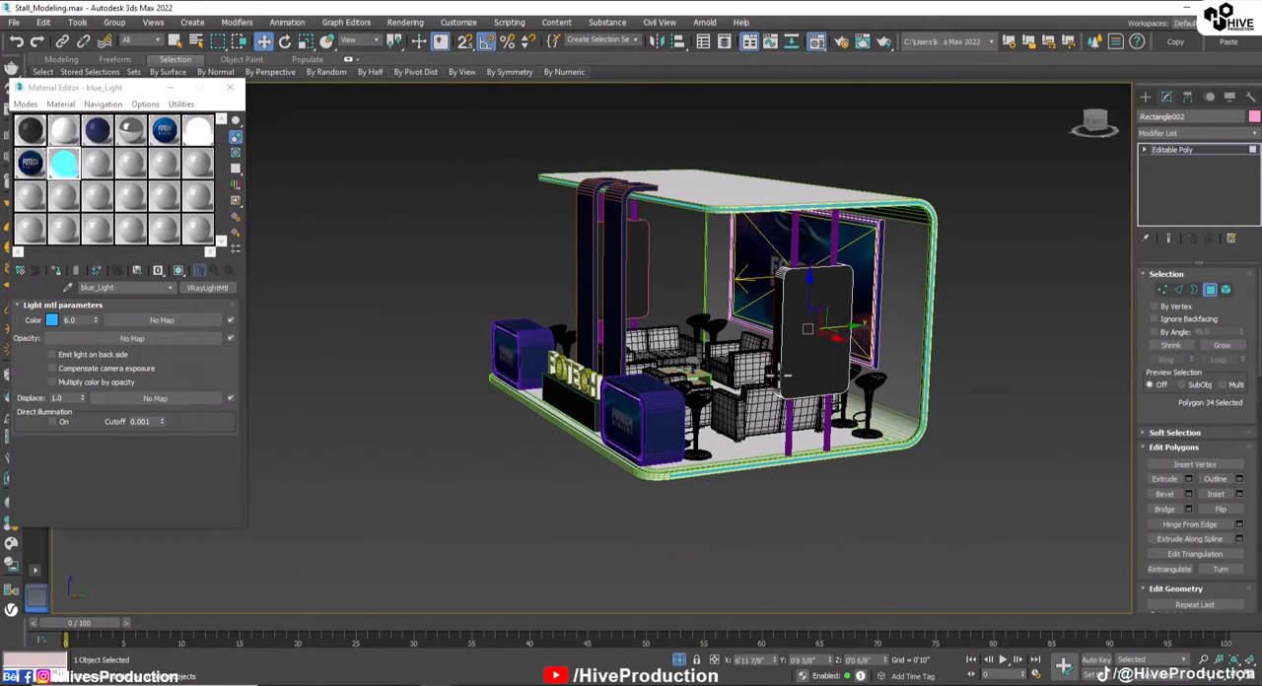
left_click(784, 373, "ctrl")
Step: Turn an unused material slot into a VRayMtl material for the selected panel faces
left_click(94, 176)
left_click(22, 270)
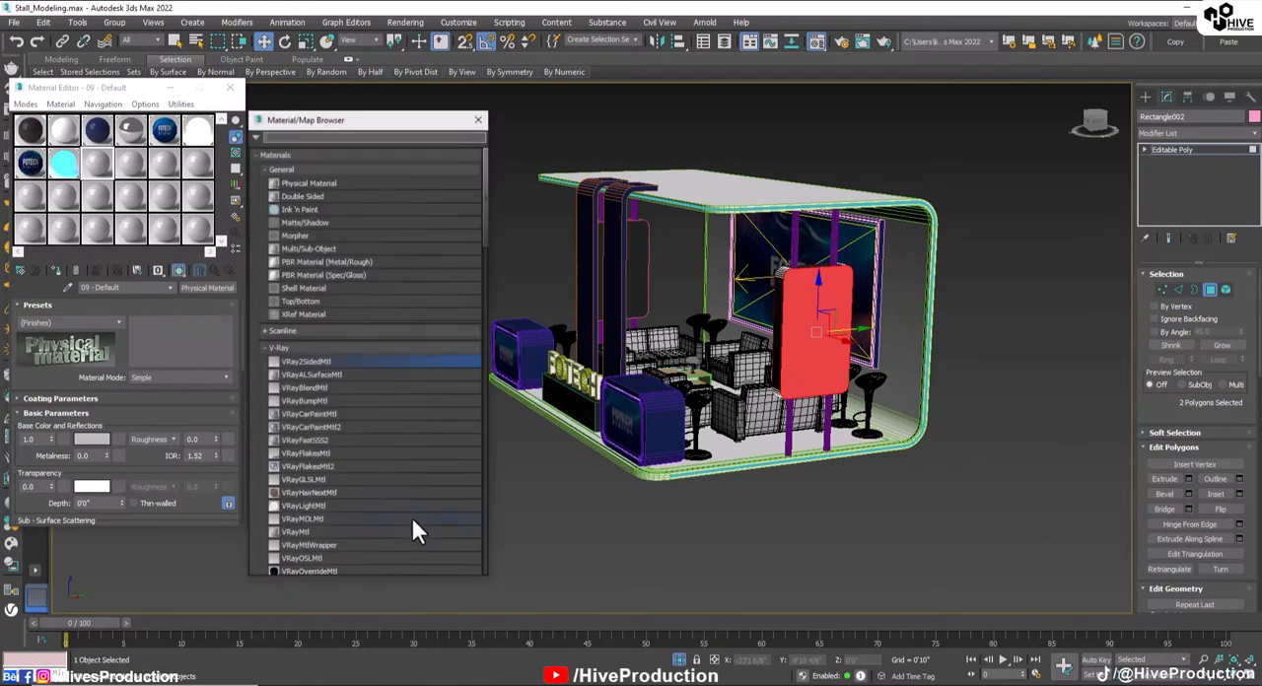
double_click(302, 361)
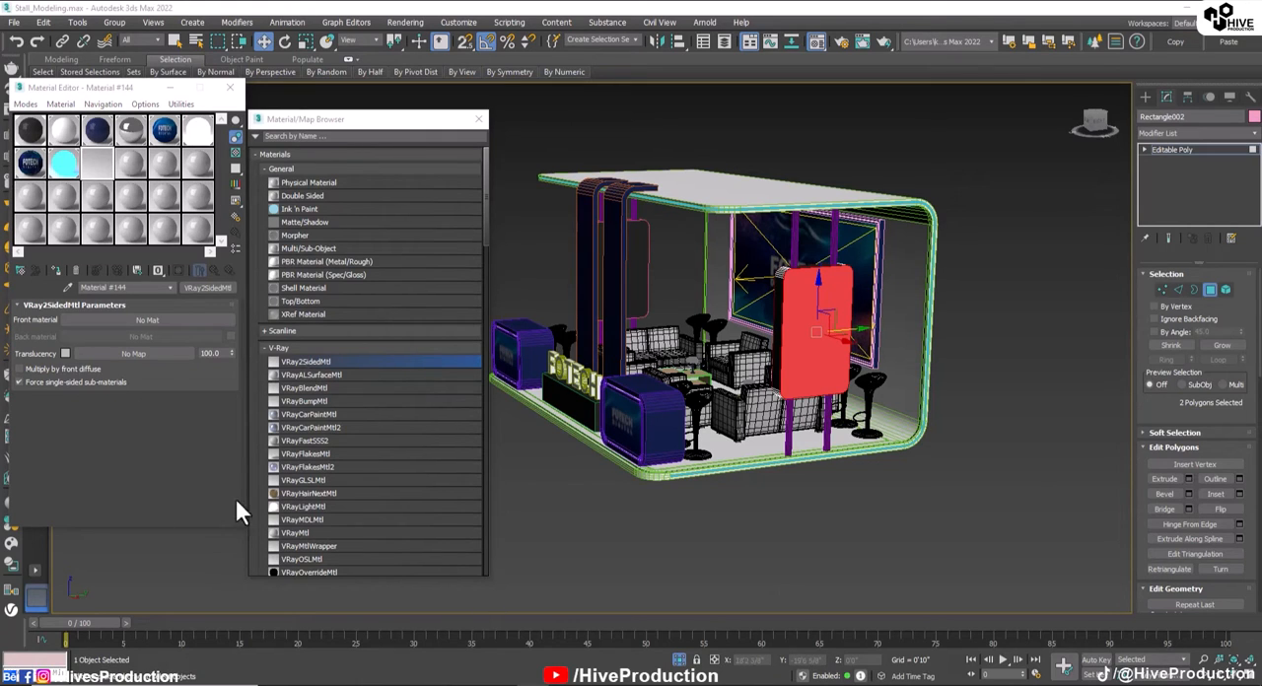
double_click(300, 535)
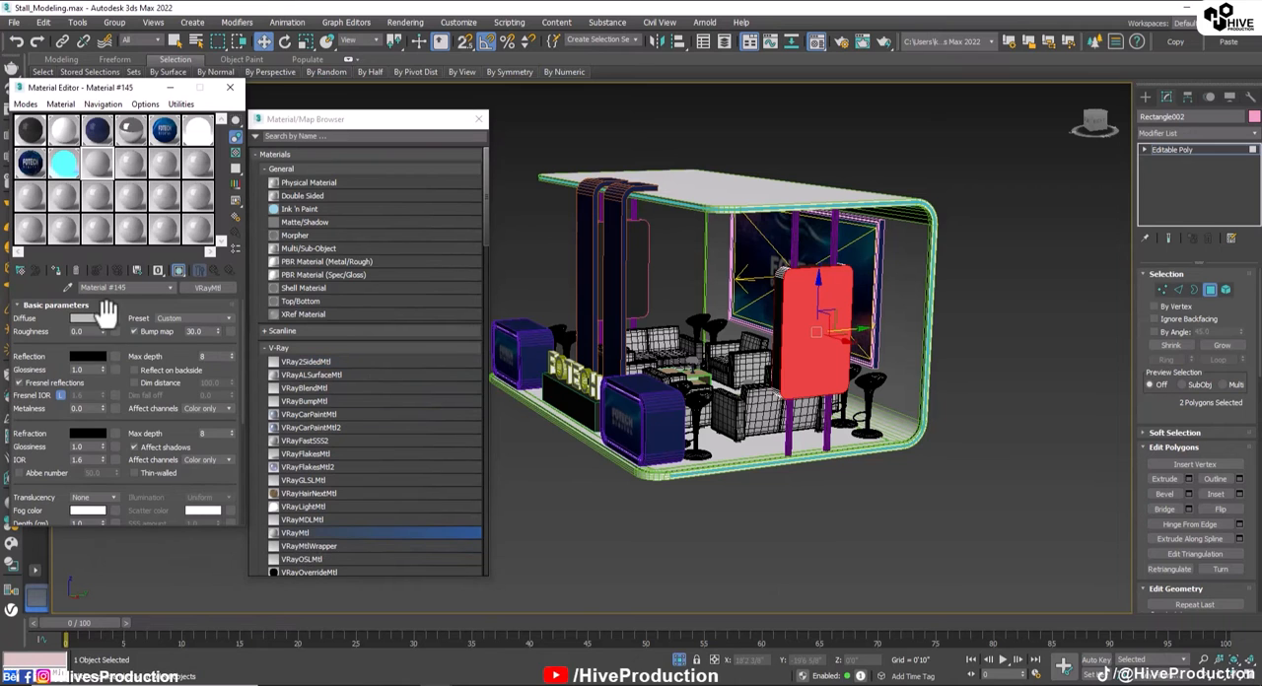
Step: Load the stand2 image as the material's diffuse bitmap, apply it to the selected faces and leave polygon editing
left_click(117, 316)
double_click(287, 415)
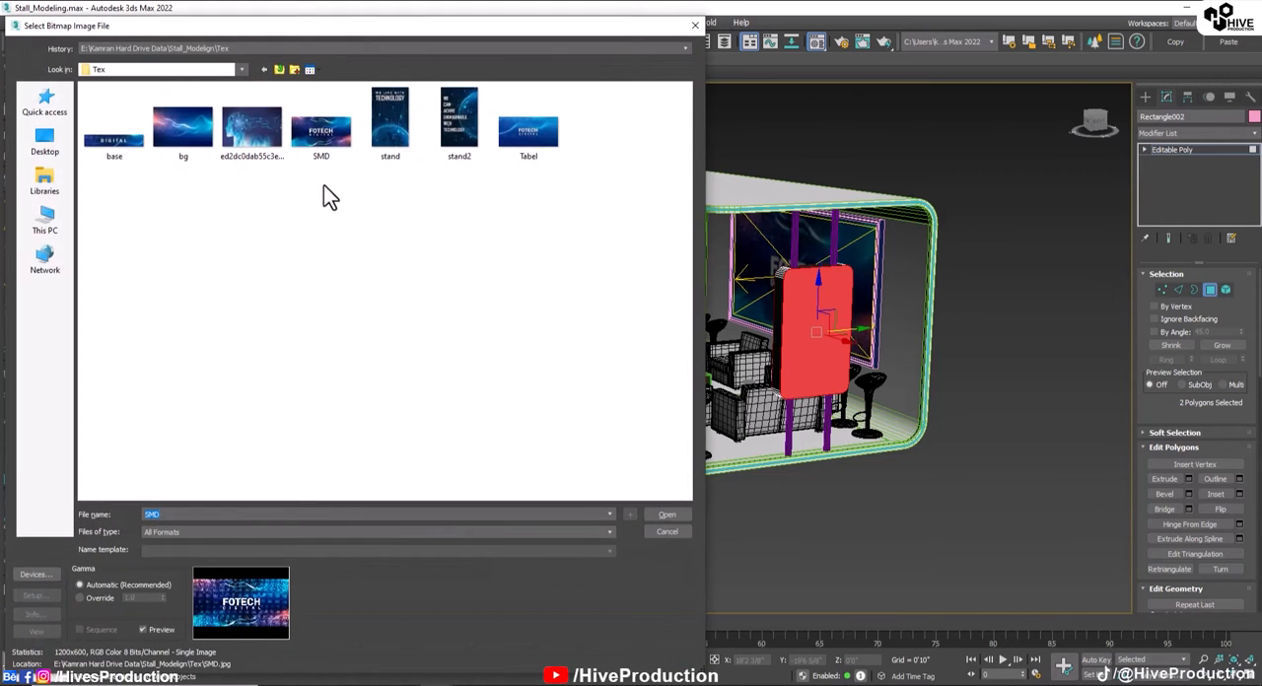
left_click(376, 118)
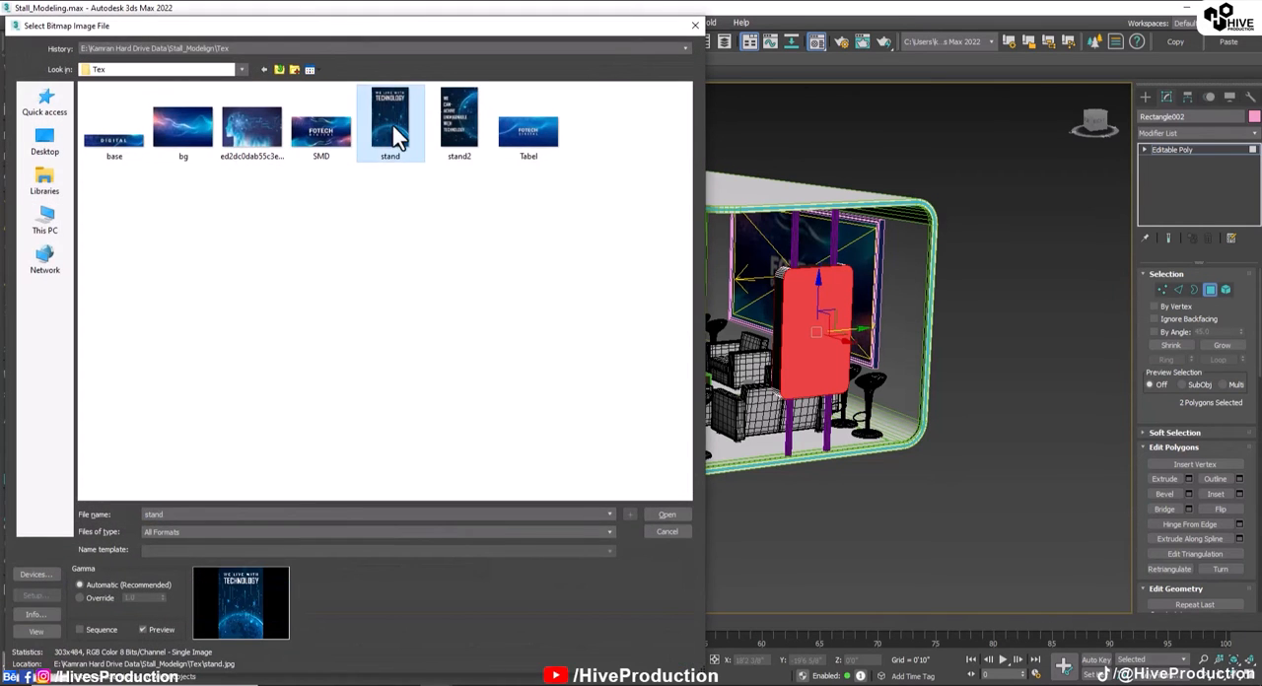
double_click(456, 126)
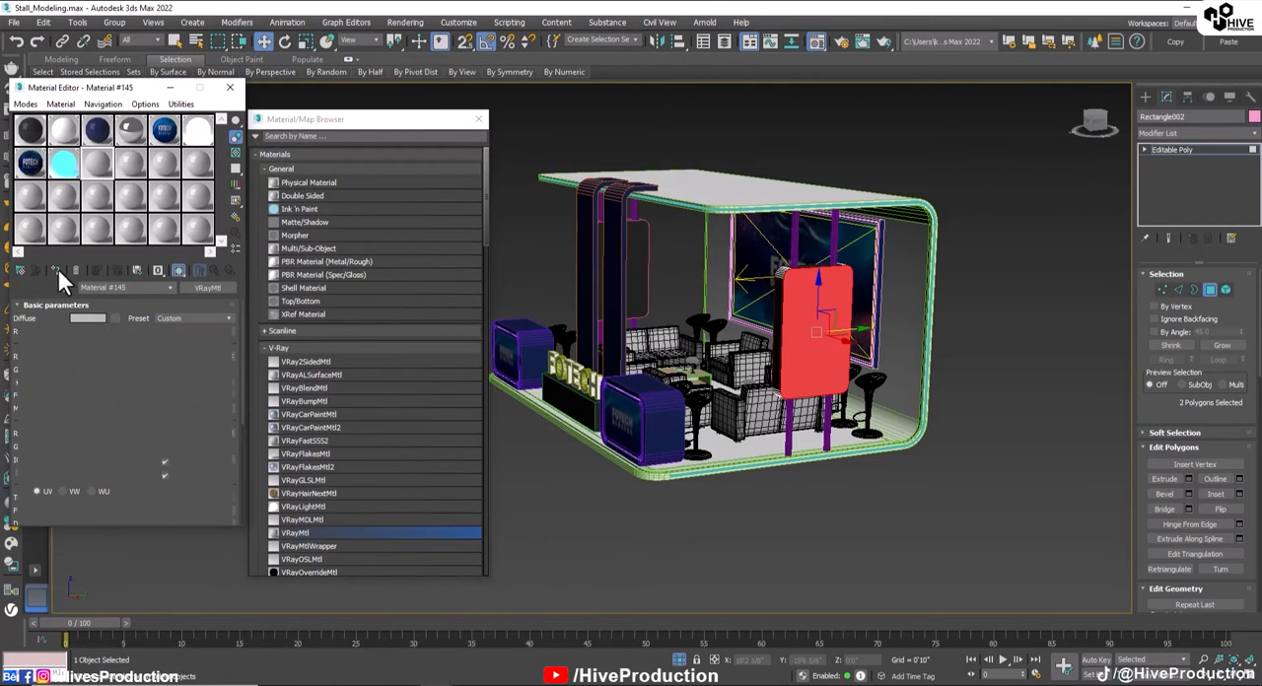
left_click(1213, 292)
left_click(855, 476)
Step: Add a UVW Map modifier with Box mapping to the hanging panel Rectangle002
left_click(819, 338)
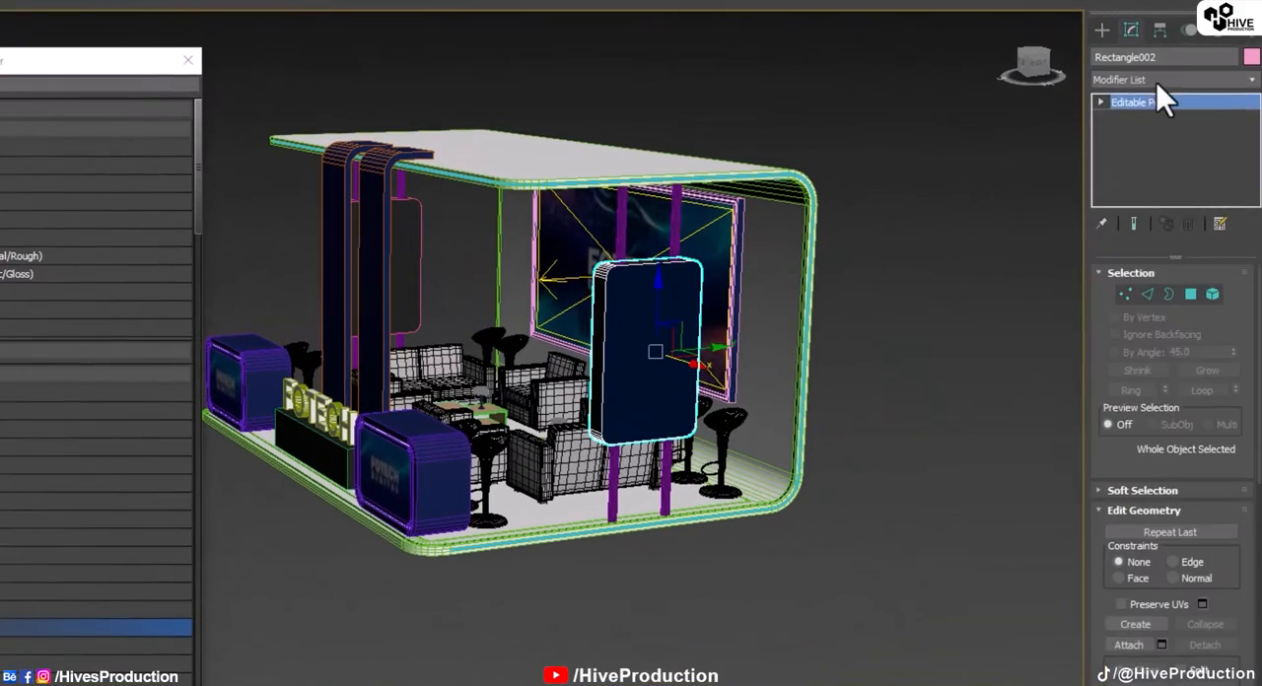
left_click(1157, 78)
scroll(1139, 434, "down", 10)
left_click(1148, 614)
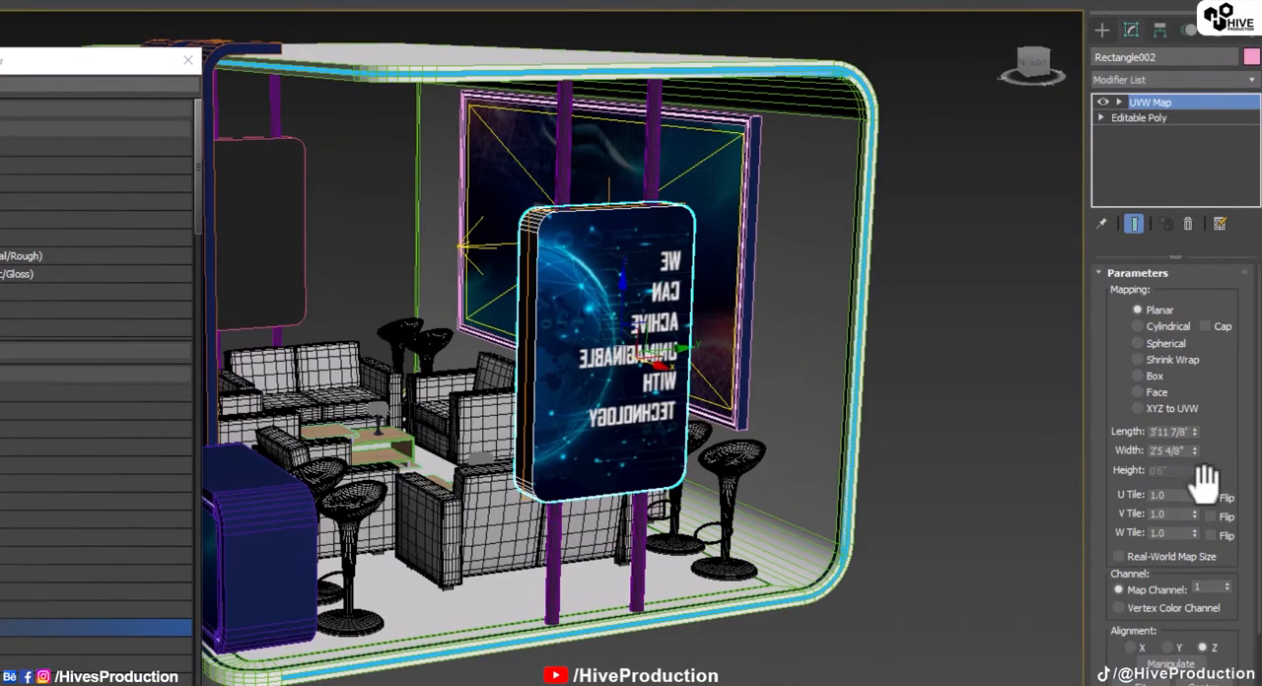
left_click(1153, 376)
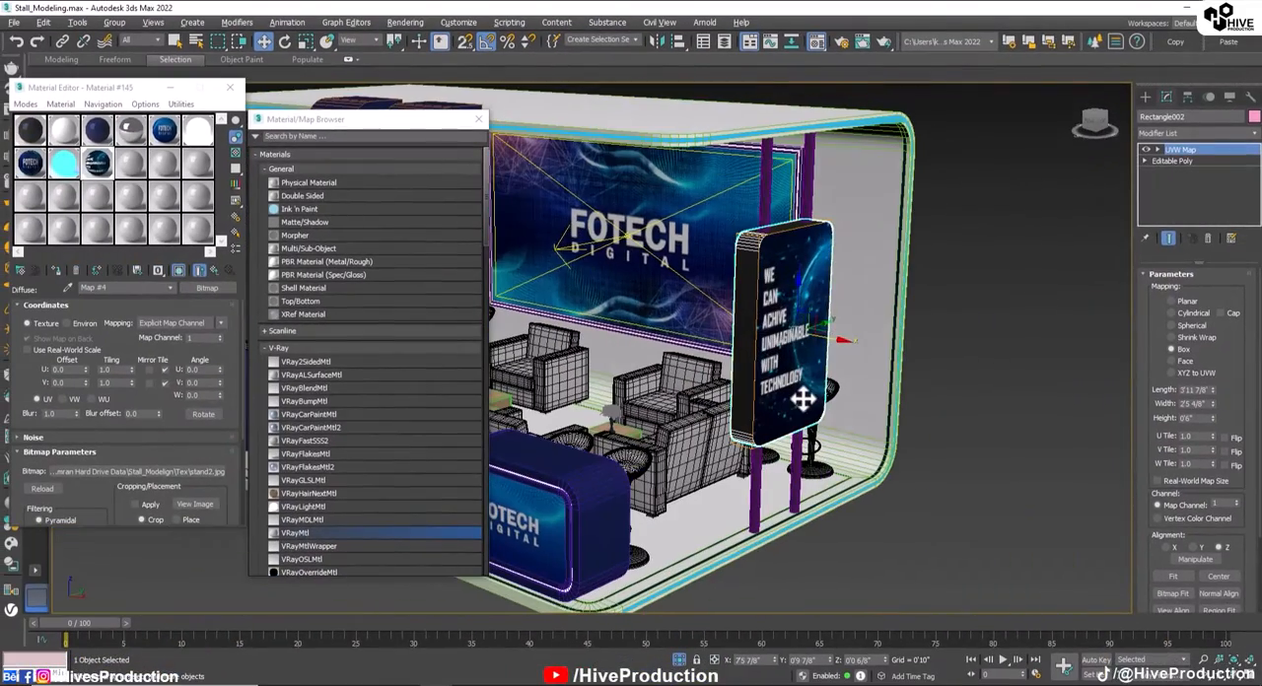
left_click(1042, 337)
Step: Select the two large opposite faces of the other hanging panel, Rectangle003, in polygon mode
middle_click_drag(749, 395, 961, 422, "alt")
scroll(867, 411, "down", 4)
left_click(634, 328)
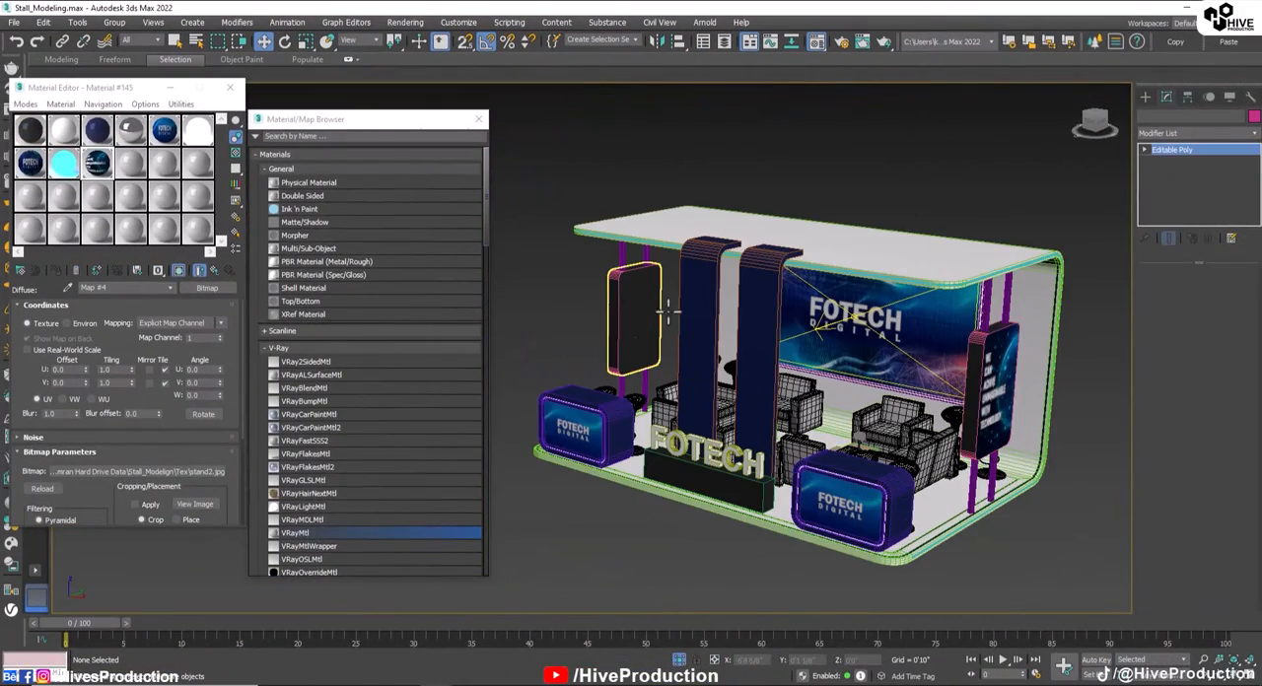
left_click(1207, 290)
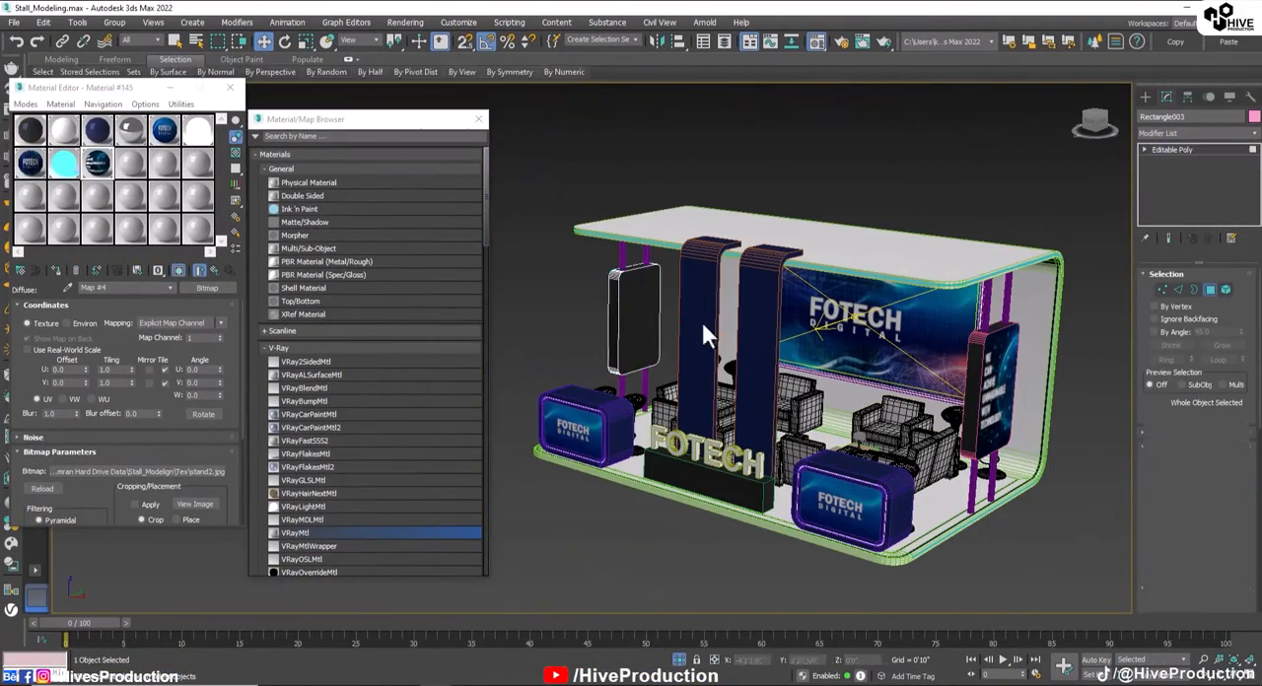
left_click(636, 321)
middle_click_drag(641, 325, 552, 331, "alt")
Step: Create a VRay2SidedMtl with a VRayMtl front material, load the stand image as its diffuse bitmap and apply it to the selected faces
left_click(129, 165)
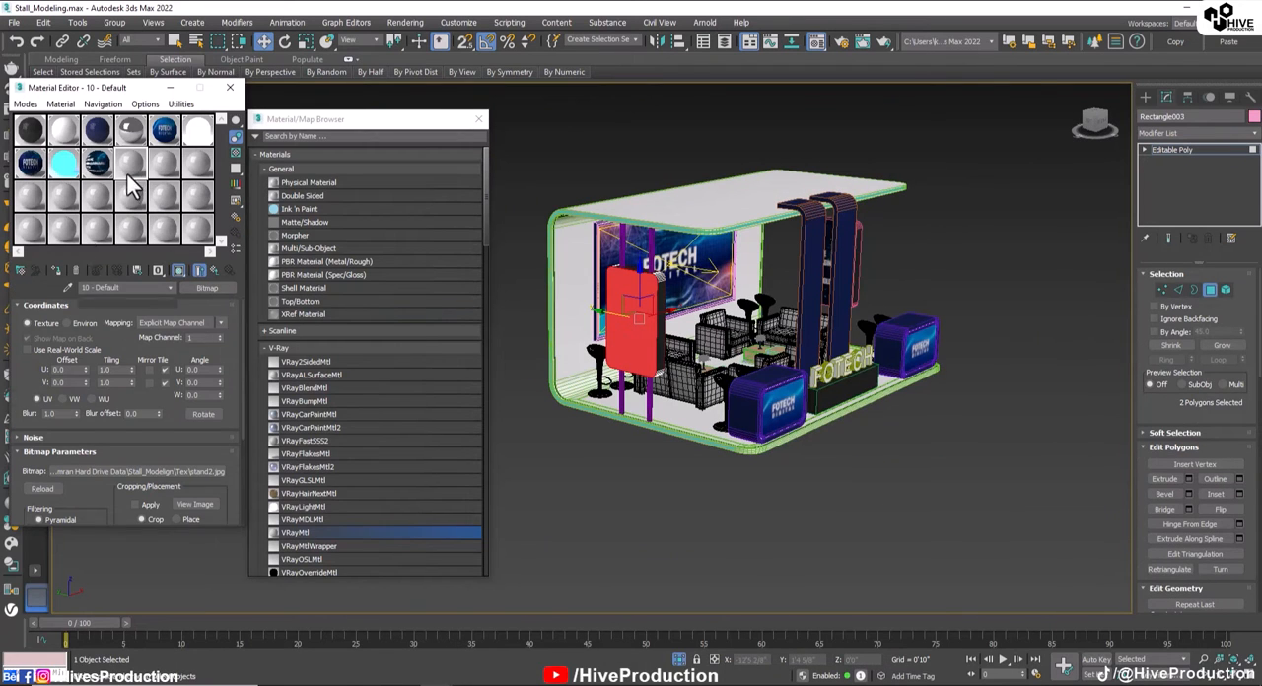
double_click(301, 362)
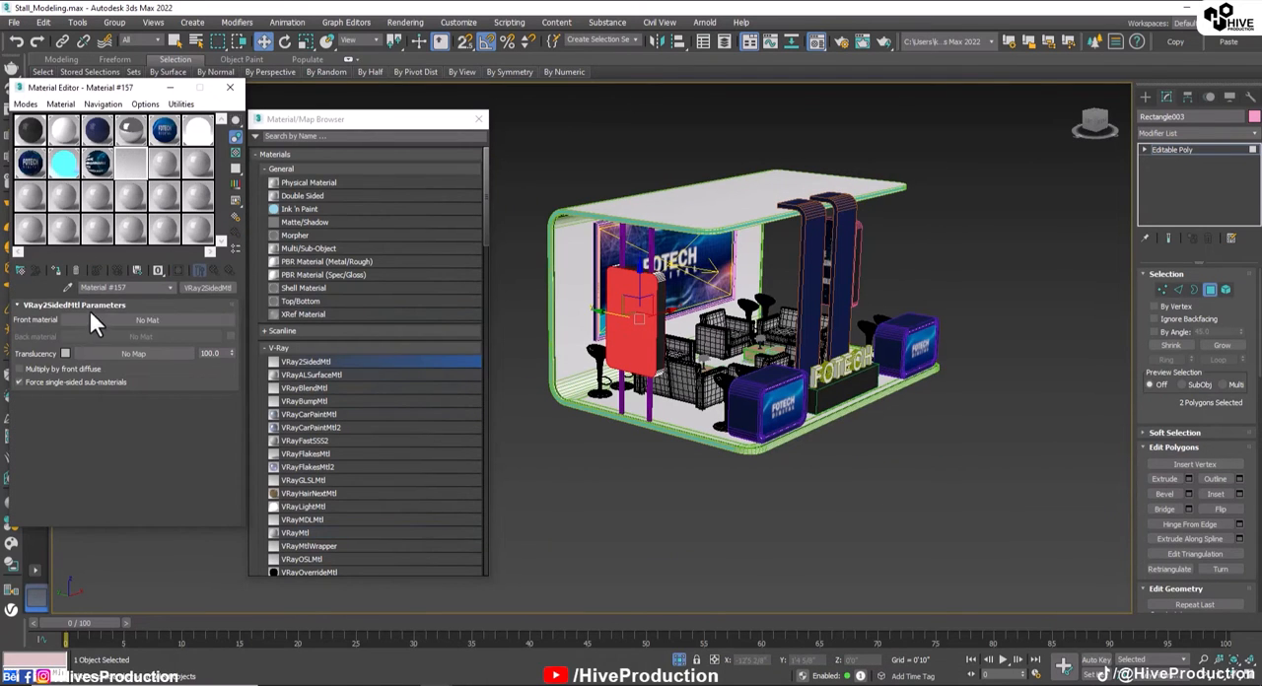
left_click(148, 319)
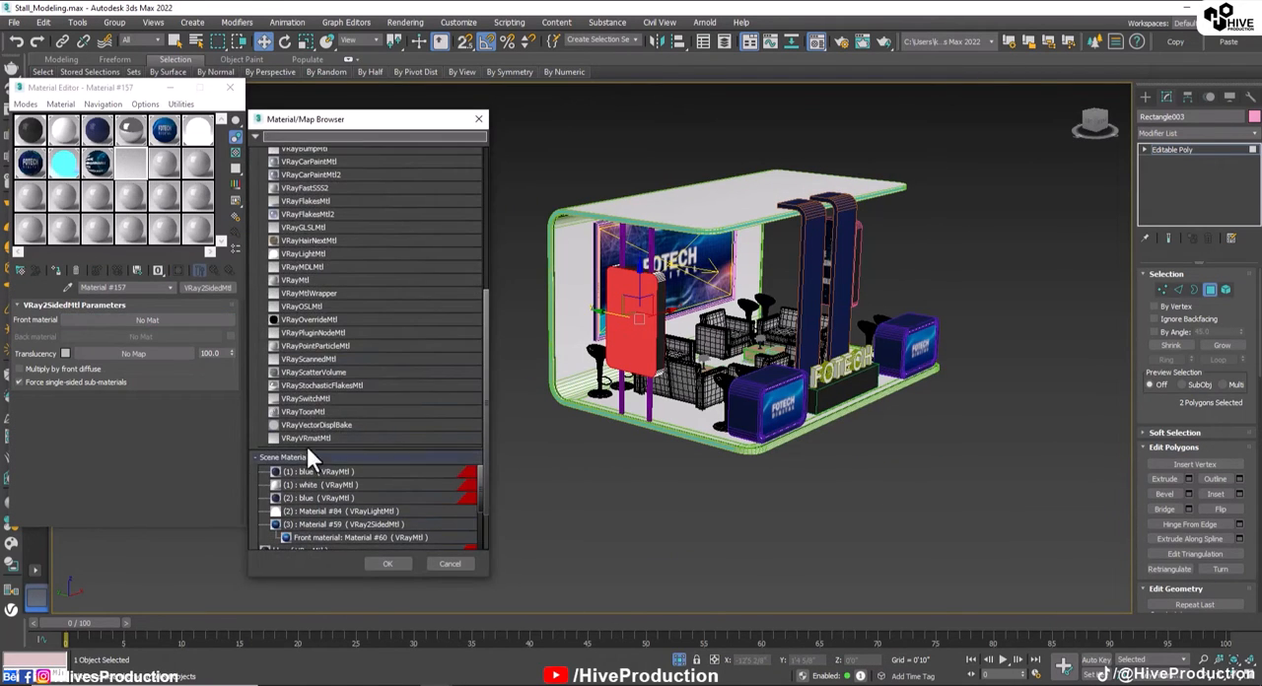
double_click(292, 280)
left_click(115, 320)
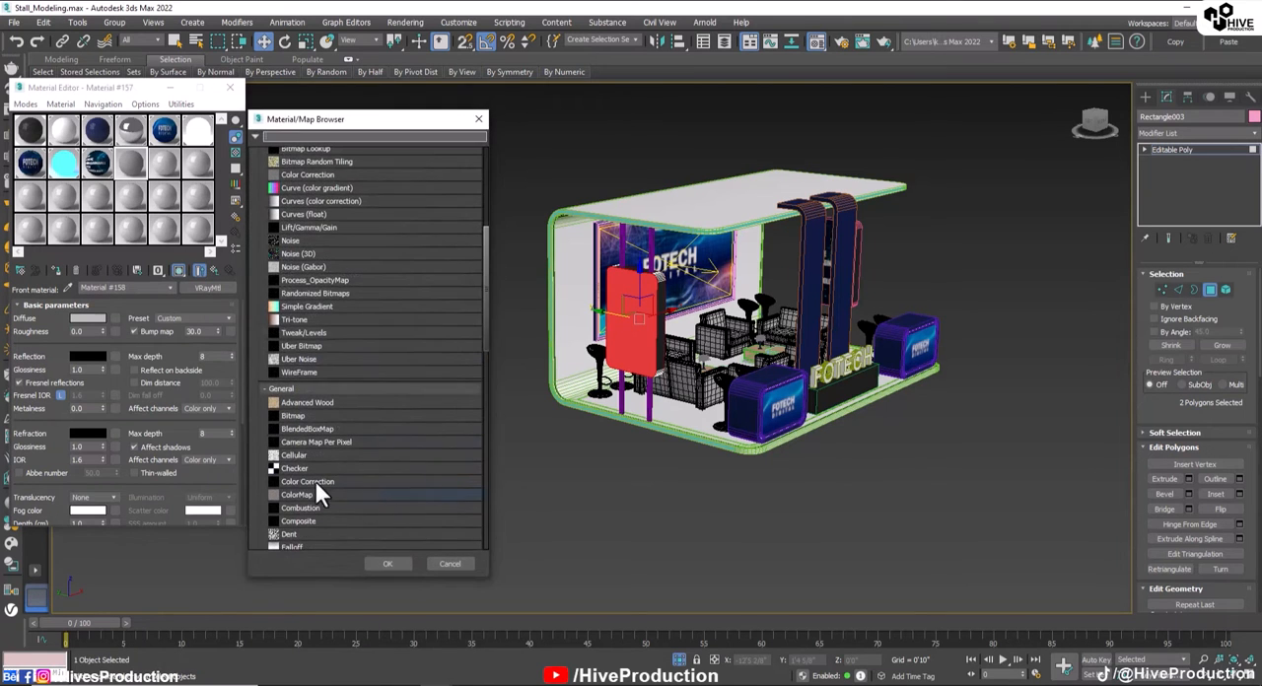
double_click(284, 414)
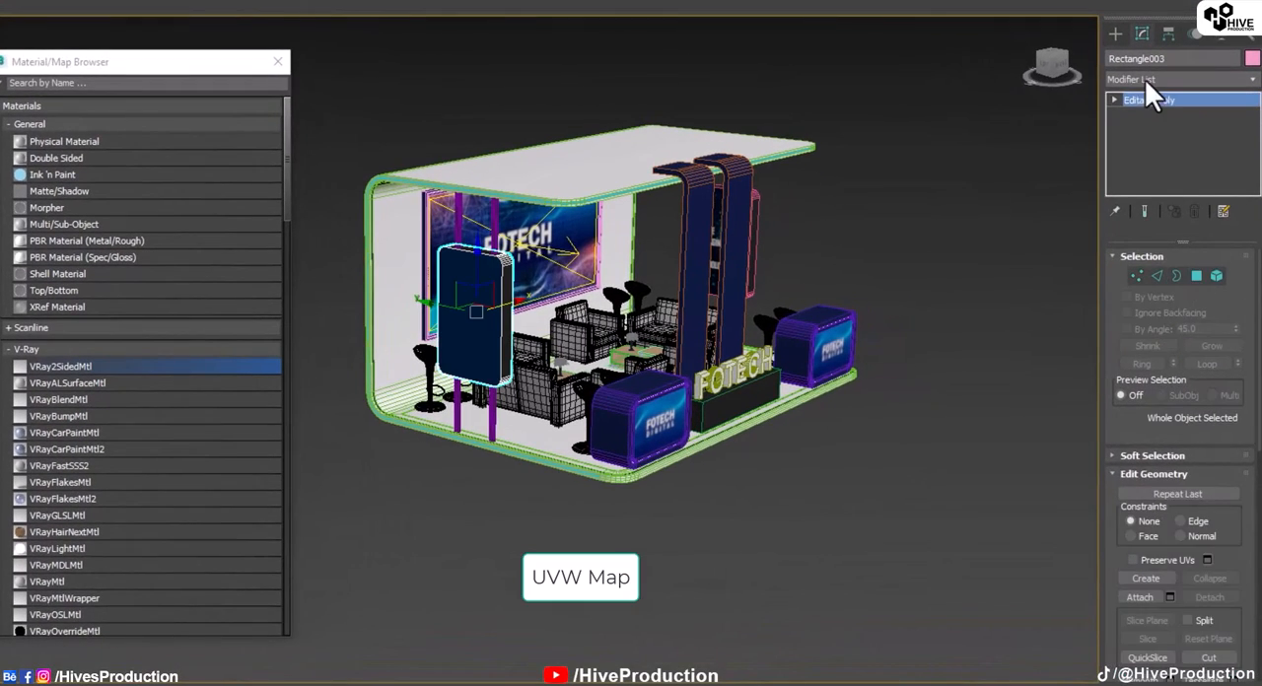
Step: Add a UVW Map modifier with Box mapping to the hanging panel Rectangle003
left_click(1144, 79)
key("u")
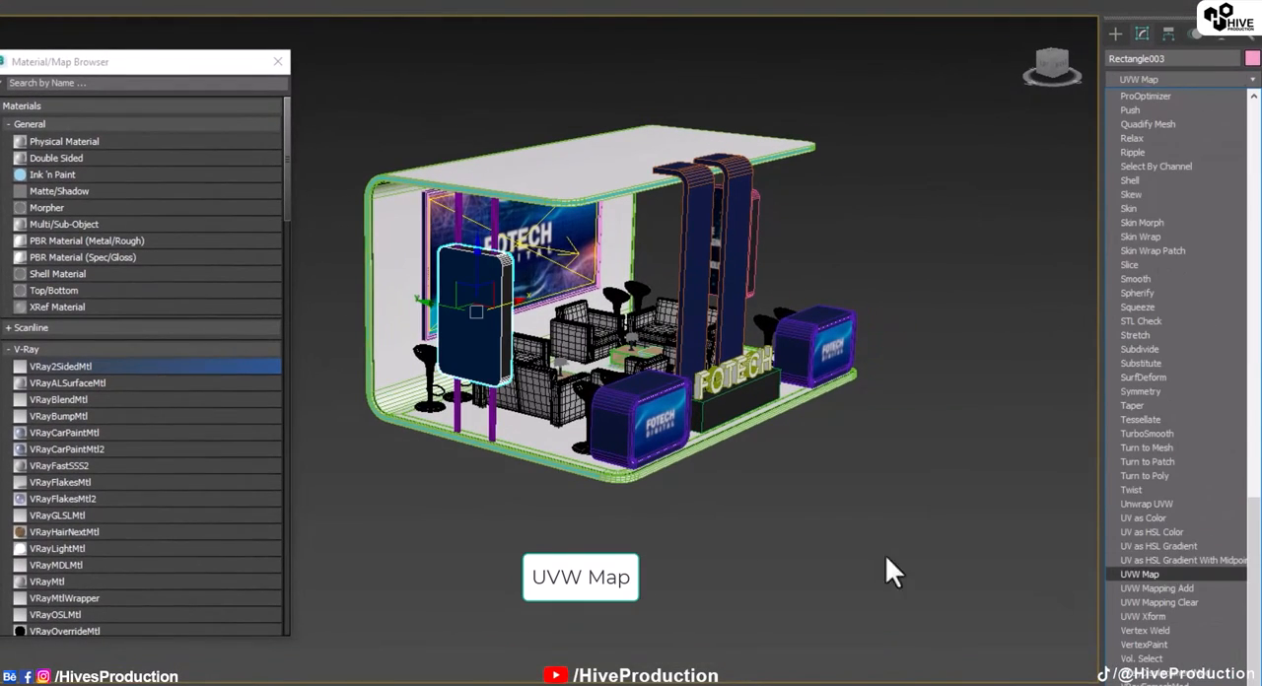
key("Return")
left_click(1149, 349)
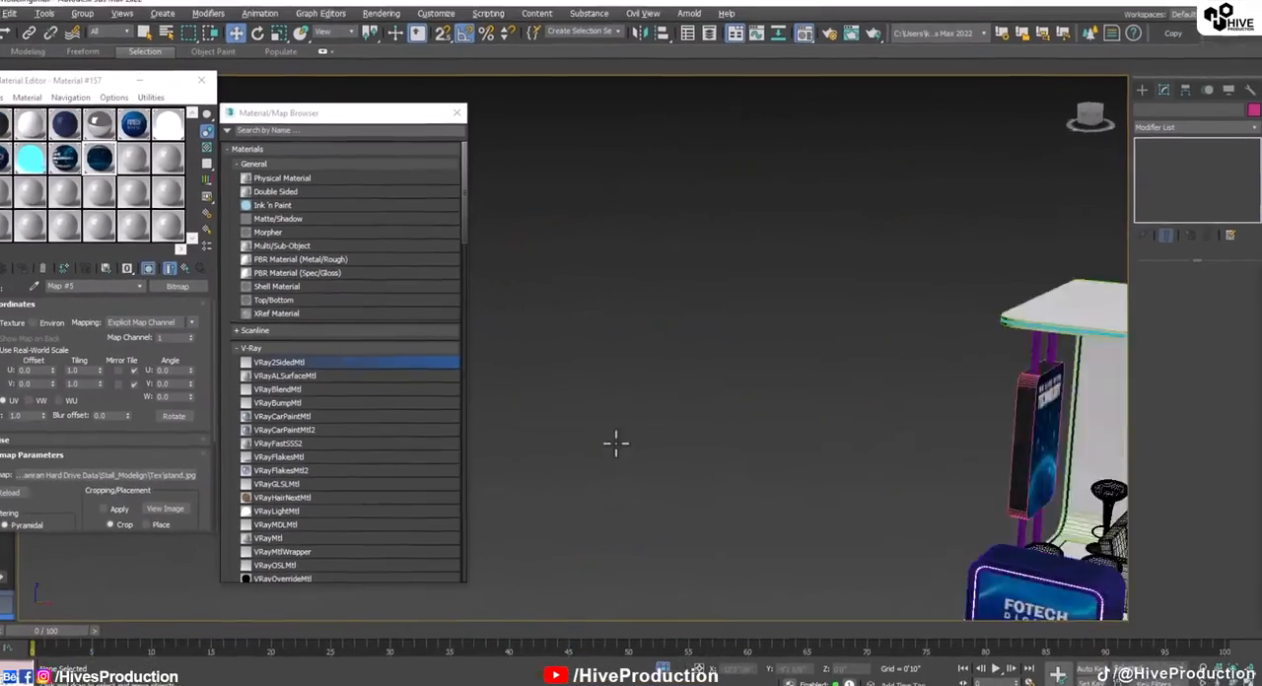
middle_click_drag(499, 494, 537, 398)
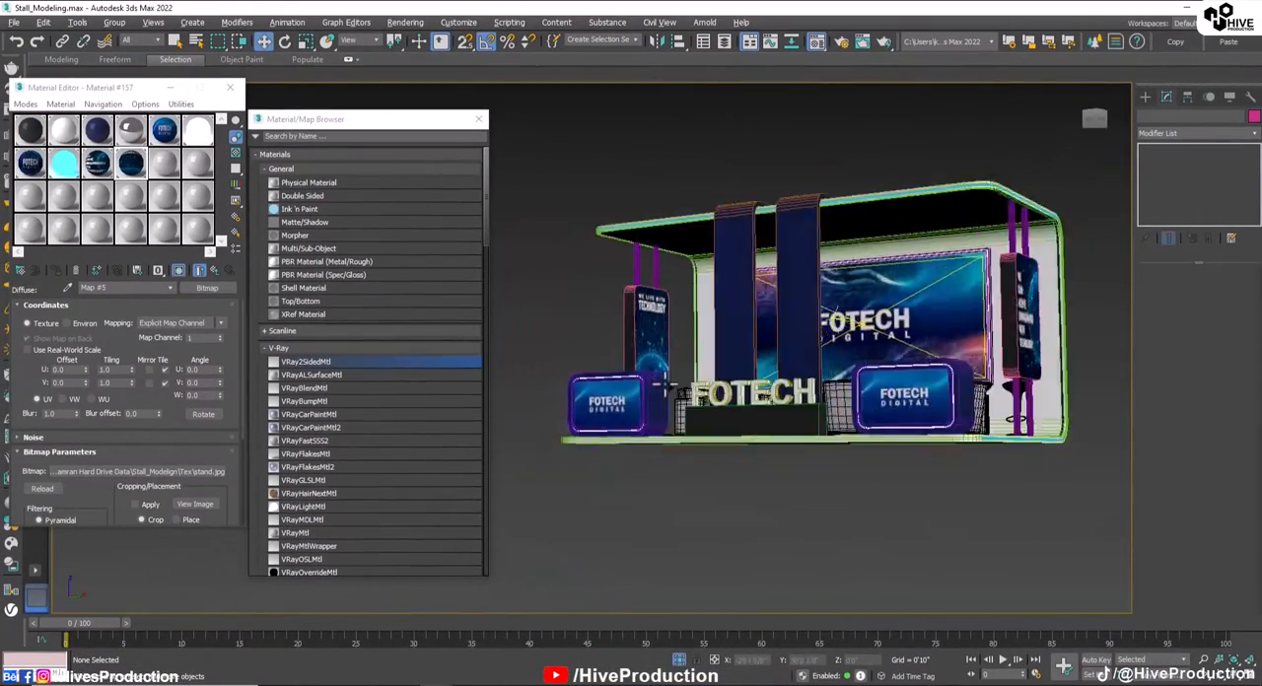
middle_click_drag(664, 388, 749, 395, "alt")
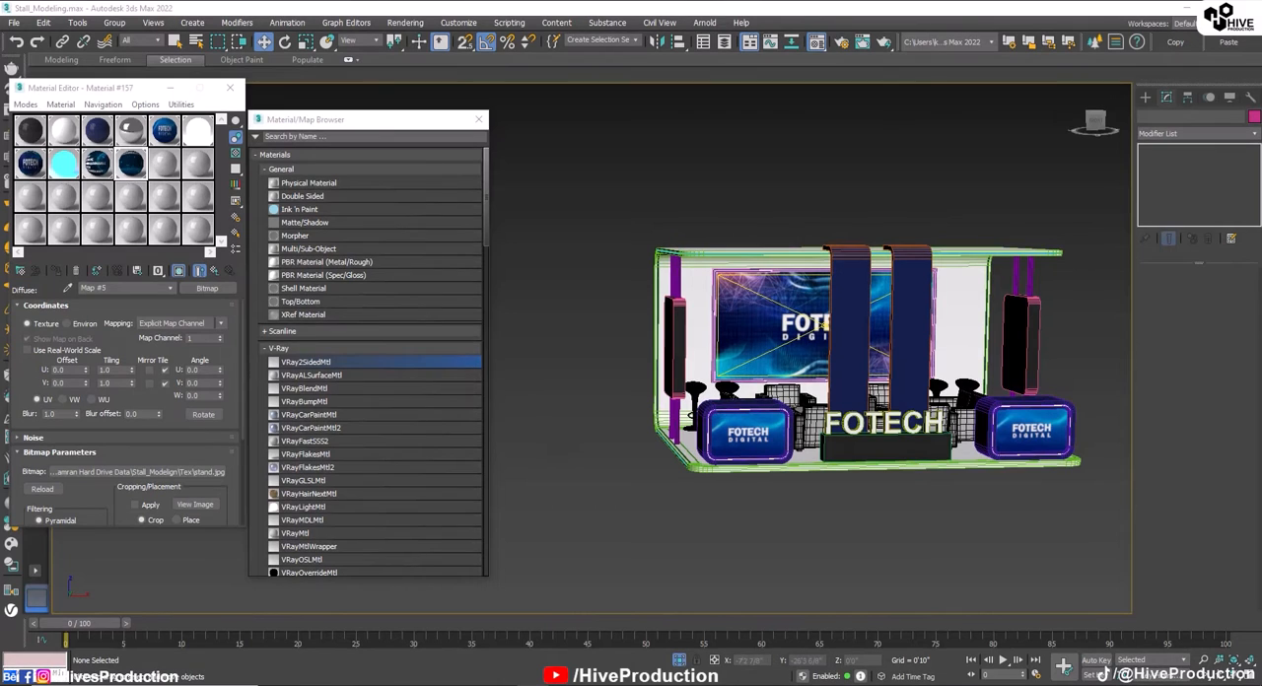
Step: Select the two hanging panels, Rectangle002 and Rectangle003, and isolate them from the rest of the stand
mouse_move(829, 465)
middle_mouse_down("alt")
mouse_move(789, 466)
mouse_move(845, 475)
mouse_move(833, 459)
middle_mouse_up("alt")
scroll(818, 455, "up", 3)
left_click(808, 468)
left_click(935, 294)
middle_click_drag(636, 338, 831, 366)
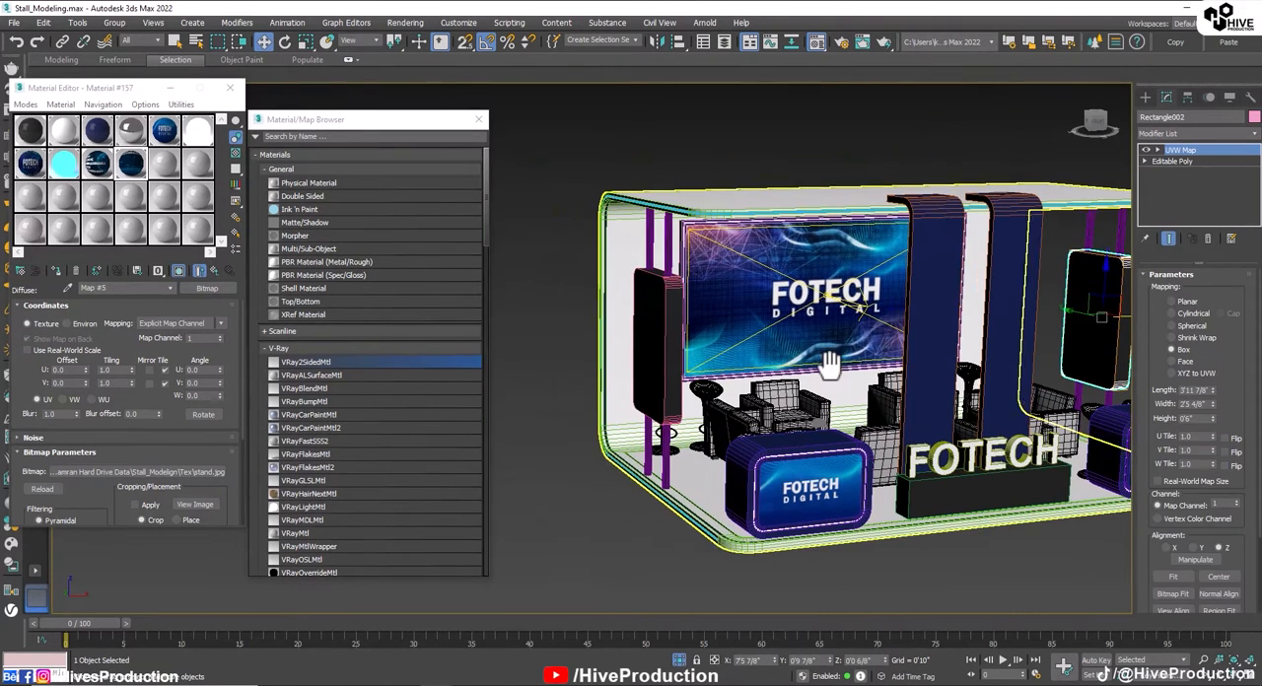
left_click(664, 349, "ctrl")
key("alt+q")
Step: Close the material windows and draw a V-Ray plane light about 2'0 6/8" by 3'7 4/8" inside the outline of hanging panel Rectangle002 in the Left view
left_click(847, 414)
scroll(849, 412, "down", 4)
middle_click_drag(851, 412, 820, 424, "alt")
left_click(826, 434)
left_click(1145, 96)
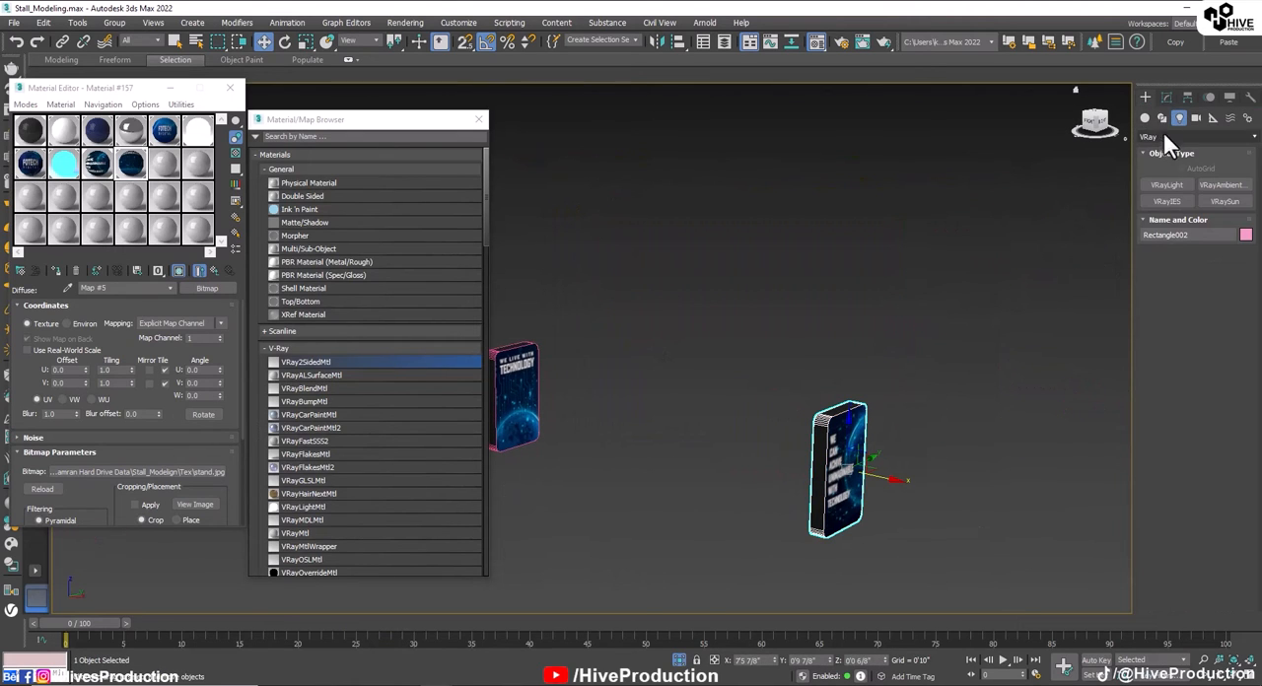
left_click(478, 120)
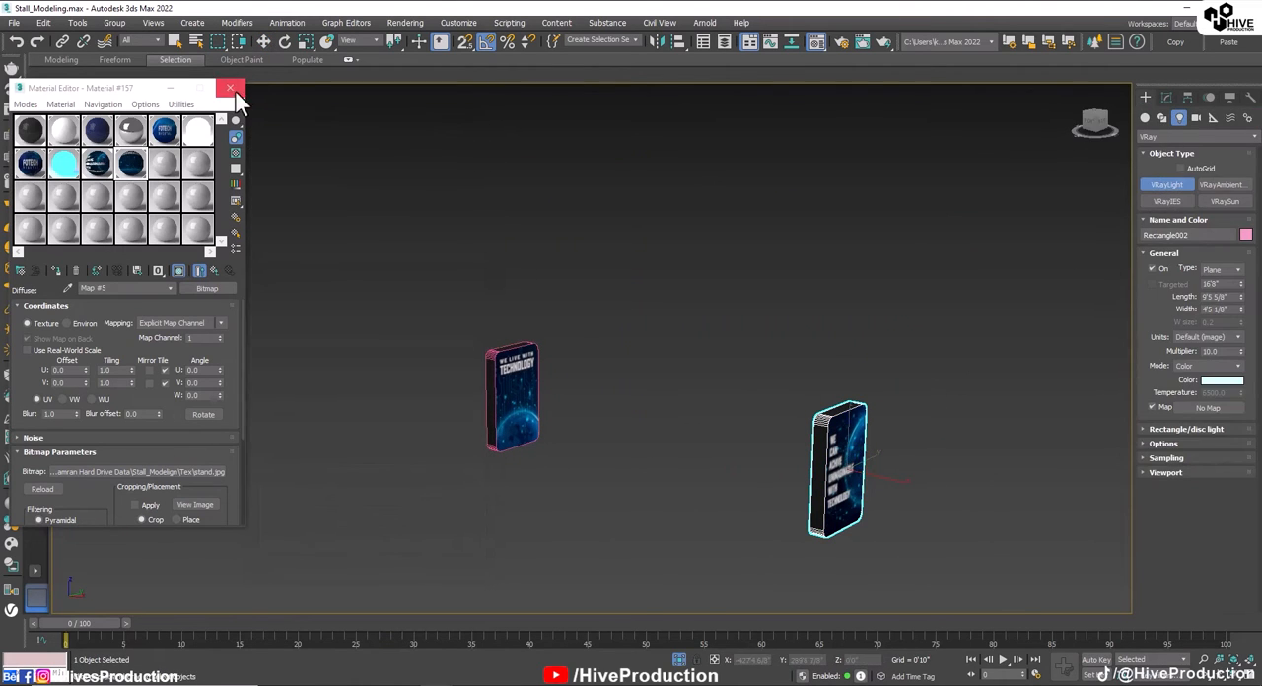
left_click(230, 88)
key("alt+w")
key("alt+w")
key("z")
scroll(476, 453, "down", 4)
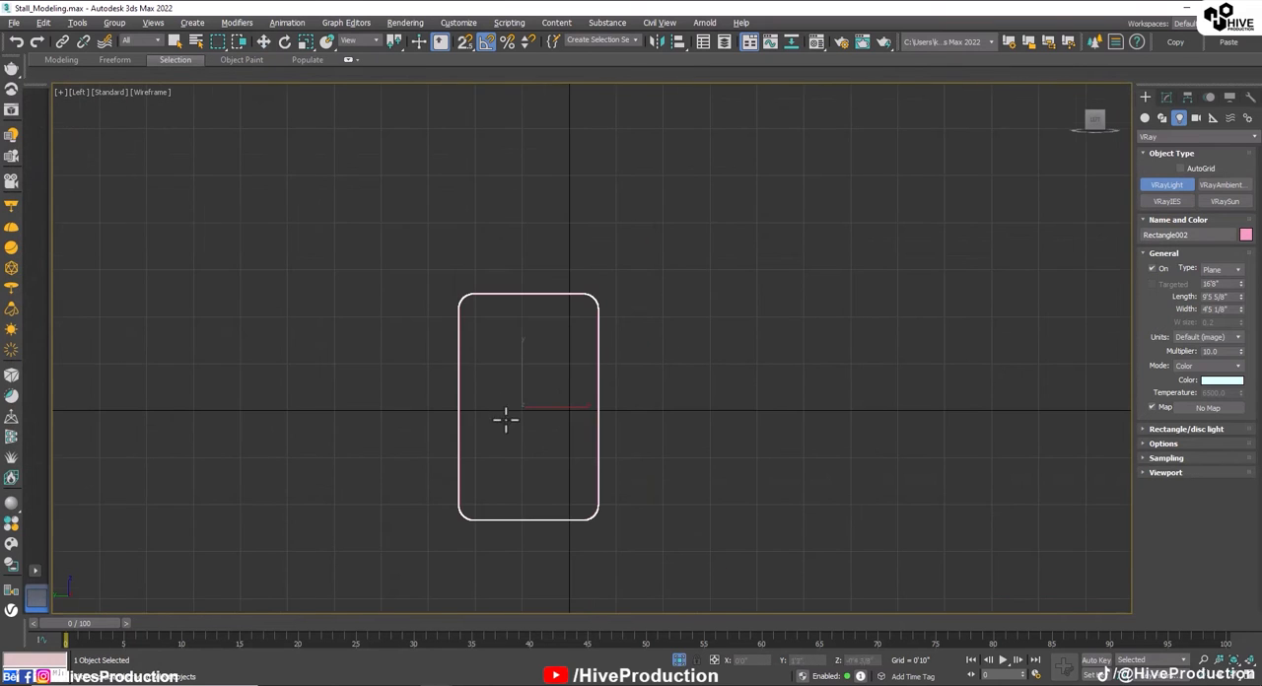
left_click_drag(470, 306, 583, 515)
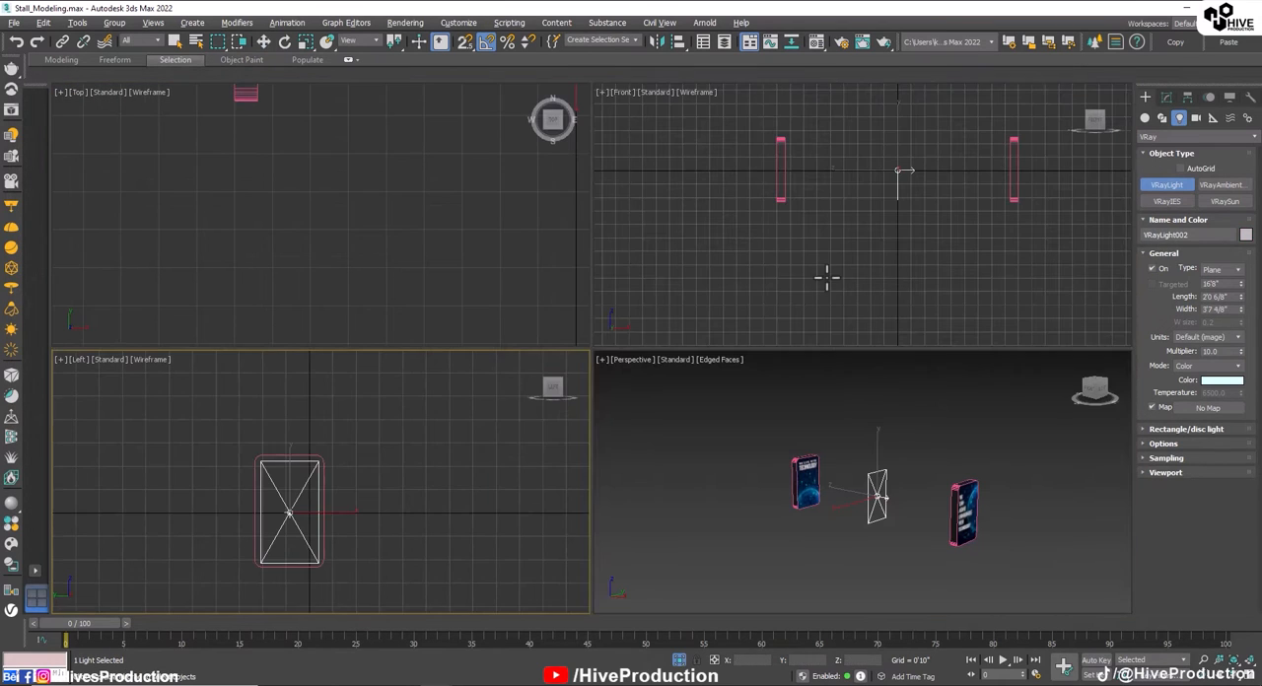
Step: Move the plane light along X in the Front view into hanging panel Rectangle002, near its outward face
key("alt+w")
key("w")
left_click_drag(911, 172, 1042, 166)
left_click(1168, 98)
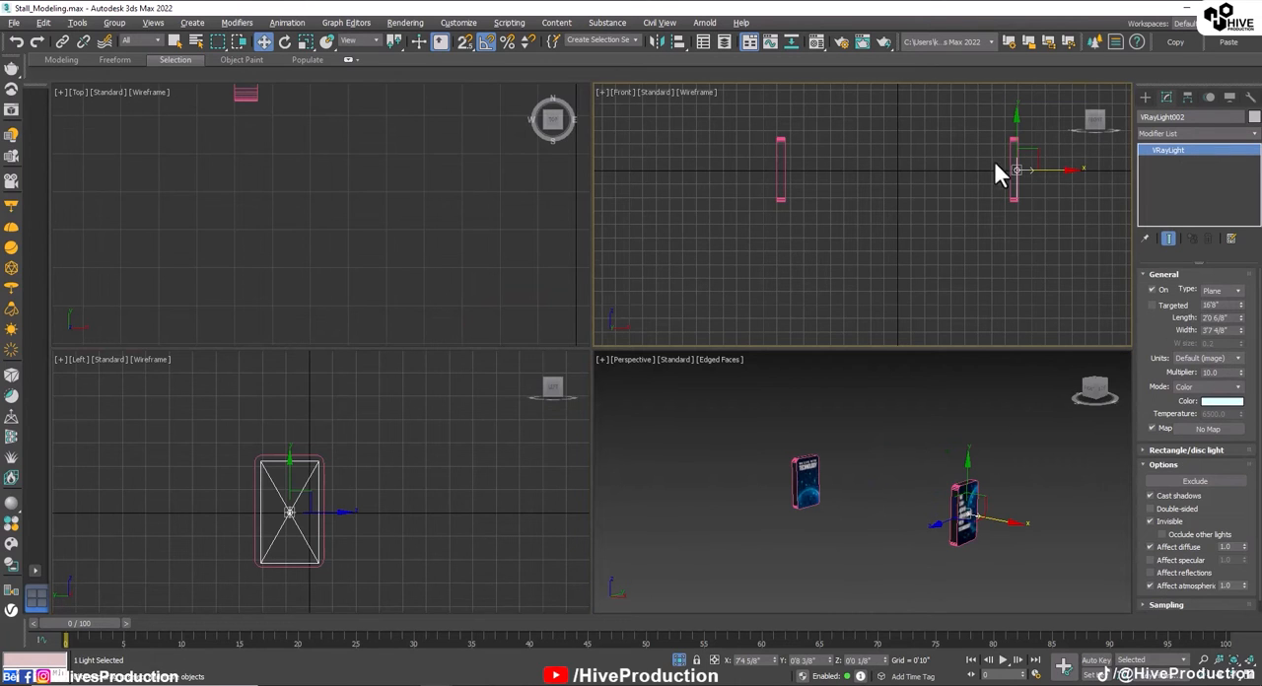
scroll(1015, 166, "up", 5)
middle_click_drag(1016, 166, 870, 205)
scroll(846, 163, "down", 1)
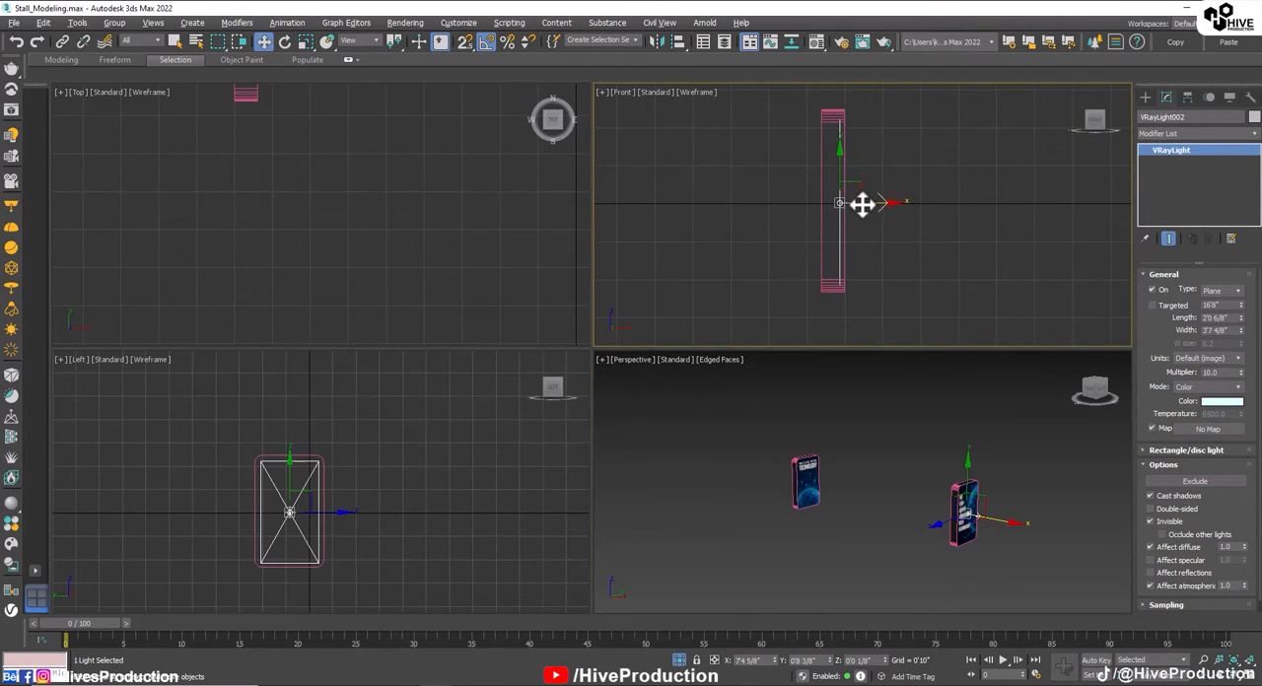
Step: Clone the plane light as one copy near the panel's opposite face and rotate it to shine the other way
left_click_drag(857, 204, 855, 204, "shift")
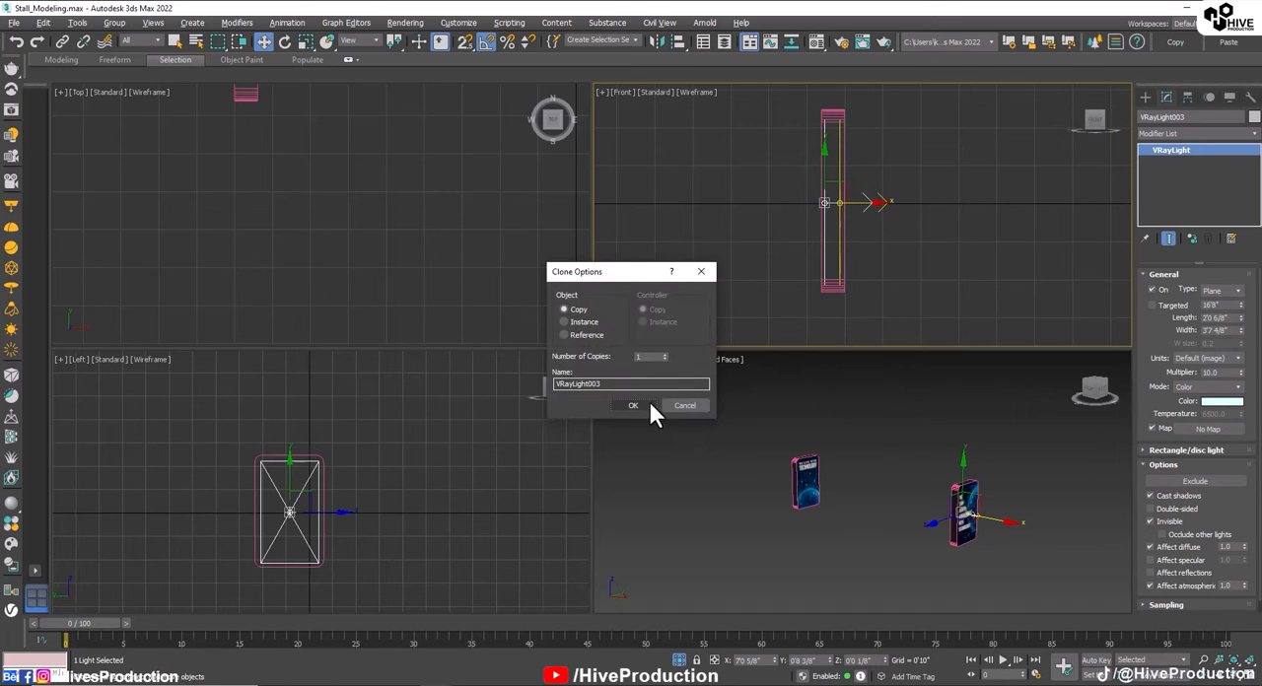
left_click(650, 413)
key("e")
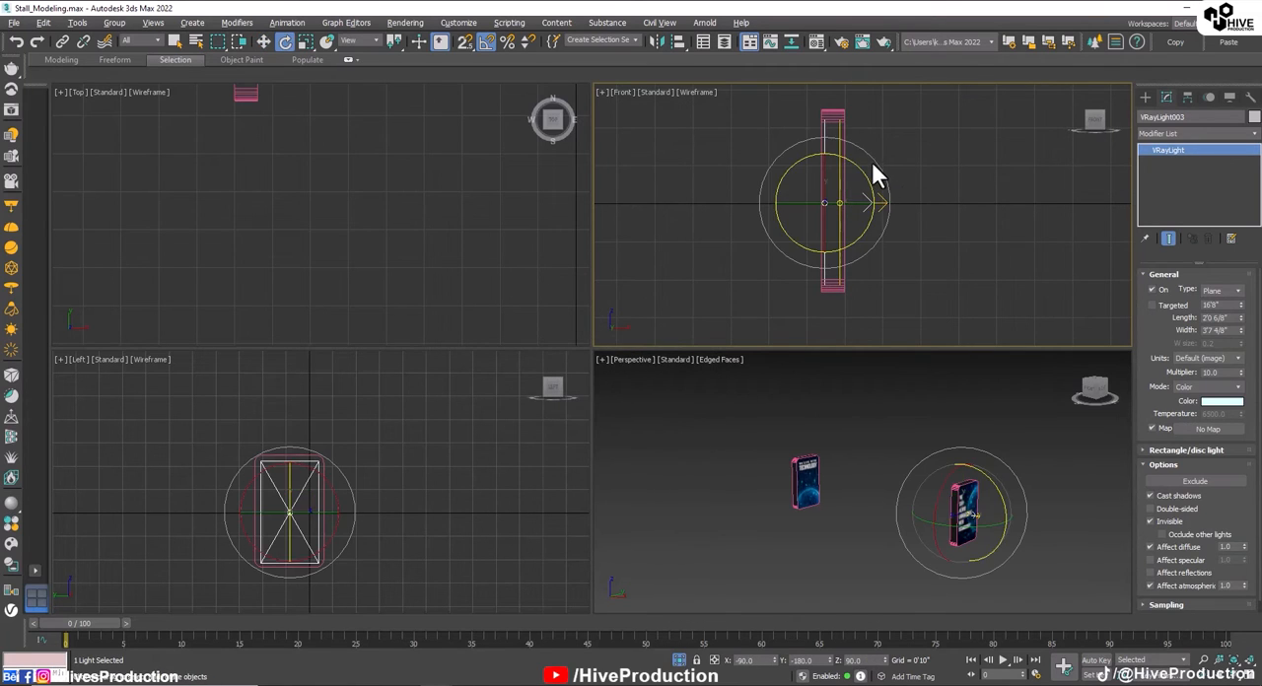
key("w")
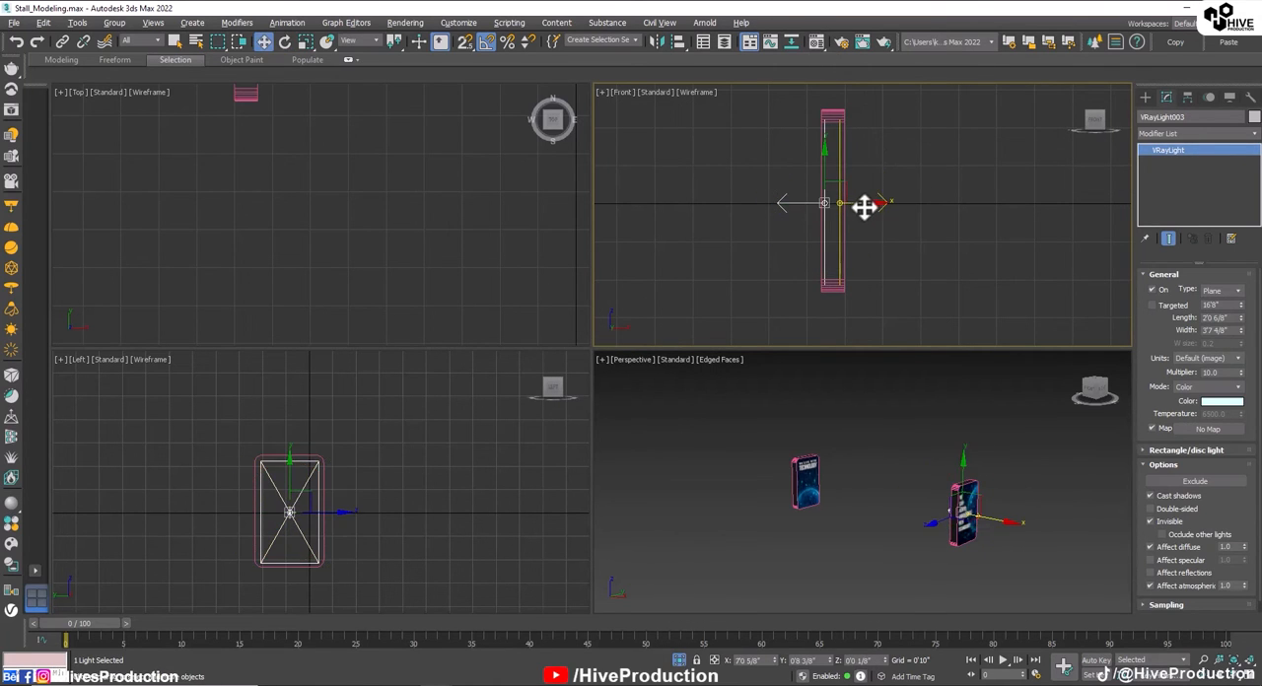
left_click_drag(858, 218, 859, 220, "ctrl")
Step: Select both lights in the panel and duplicate them along X into the other hanging panel
scroll(858, 278, "down", 3)
middle_click_drag(852, 263, 963, 241)
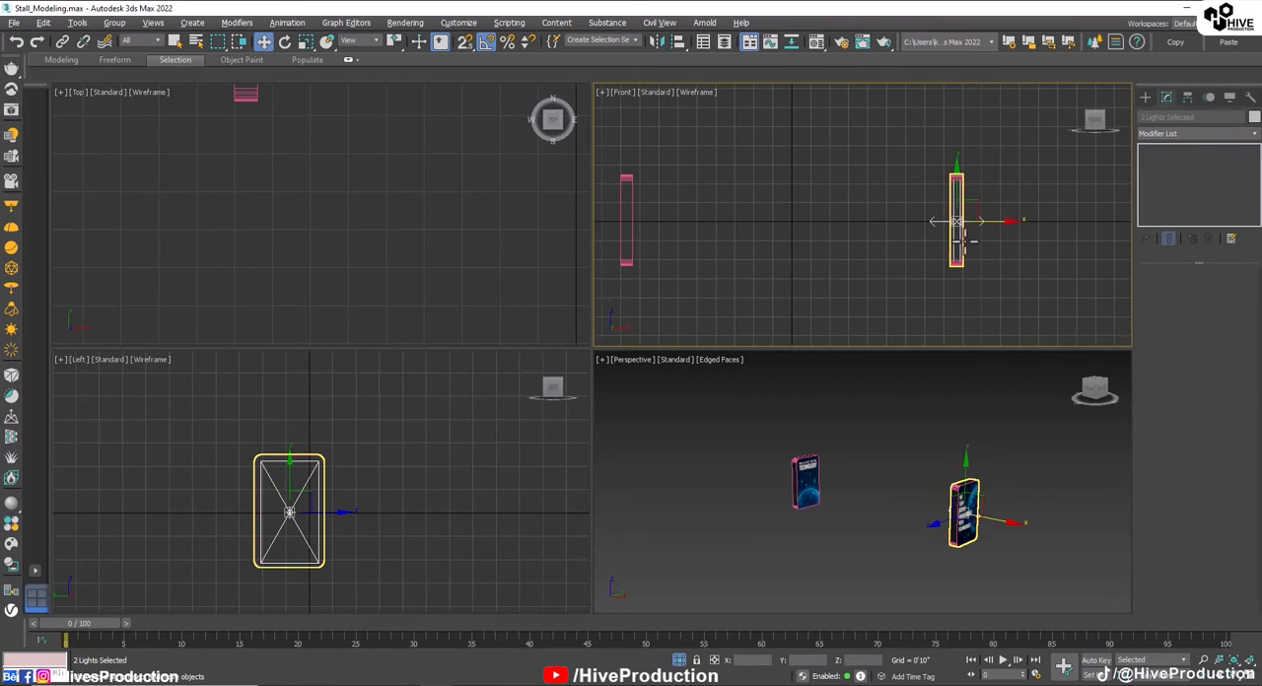
left_click_drag(994, 219, 666, 224, "shift")
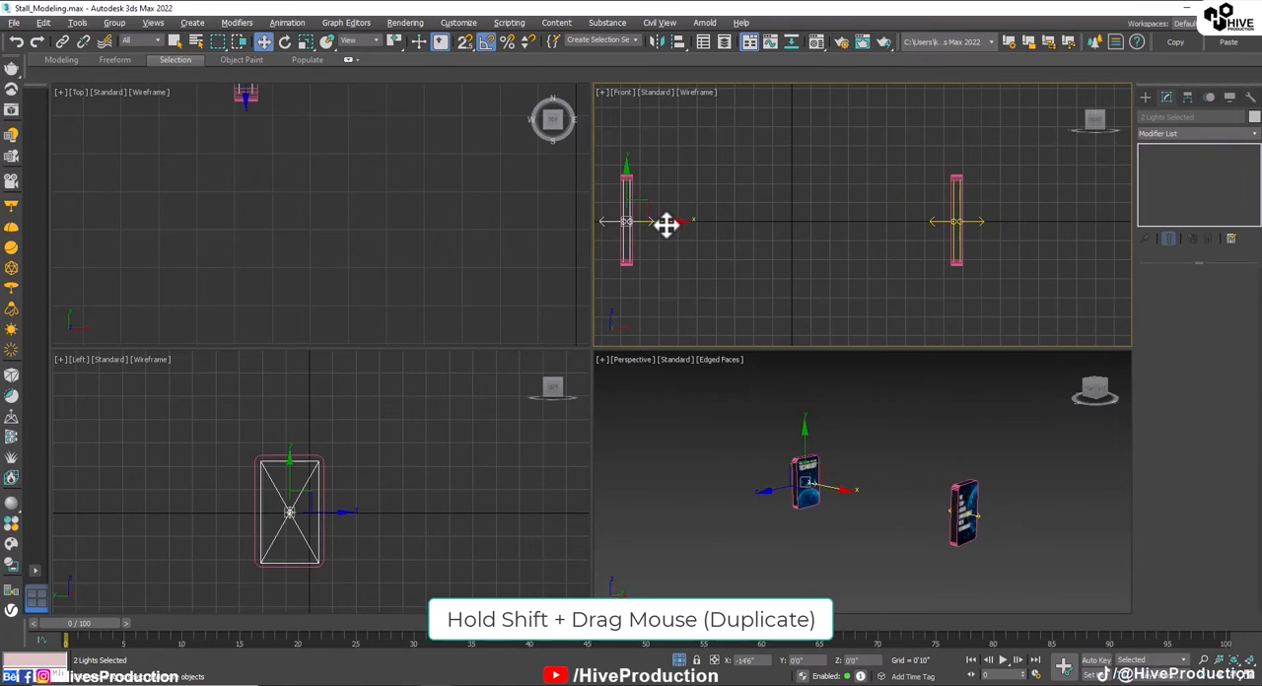
left_click(634, 405)
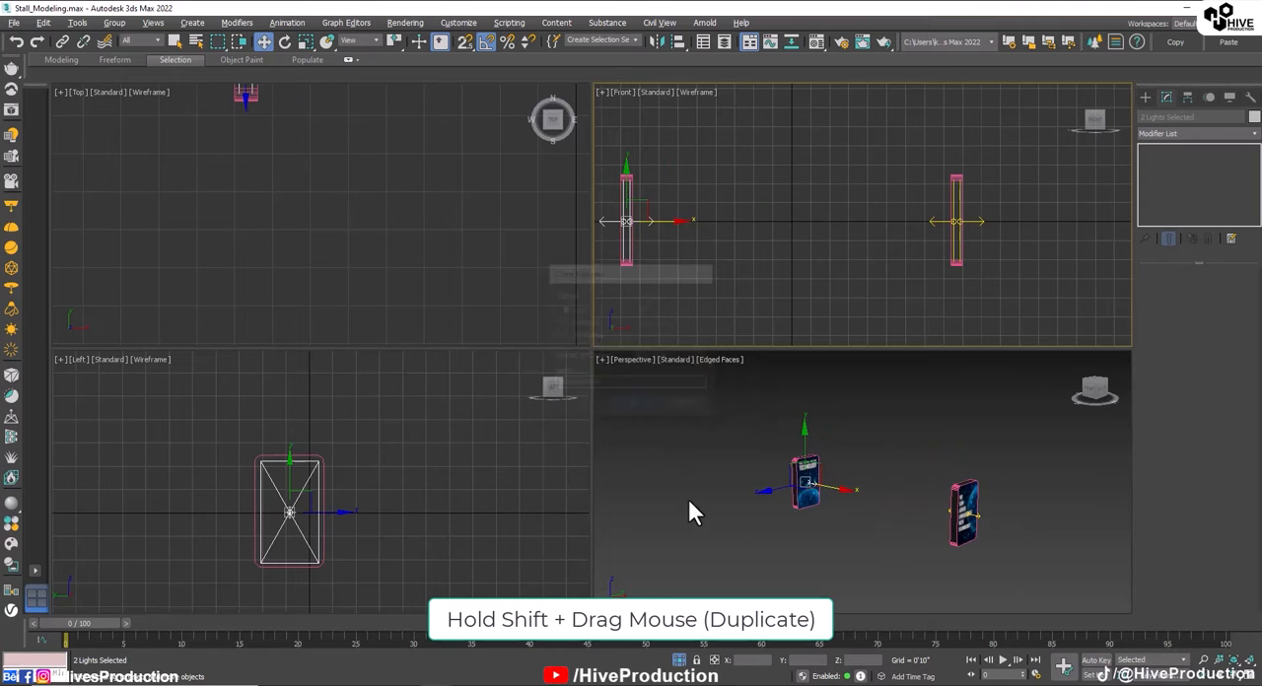
Step: Bring back the rest of the stand, select the base box Box001 below the FOTECH letters and isolate it
left_click(689, 500)
mouse_move(691, 501)
middle_mouse_down("alt")
mouse_move(831, 520)
mouse_move(830, 483)
middle_mouse_up("alt")
right_click(831, 520)
left_click(848, 461)
left_click(826, 492)
key("z")
key("alt+q")
scroll(808, 508, "down", 3)
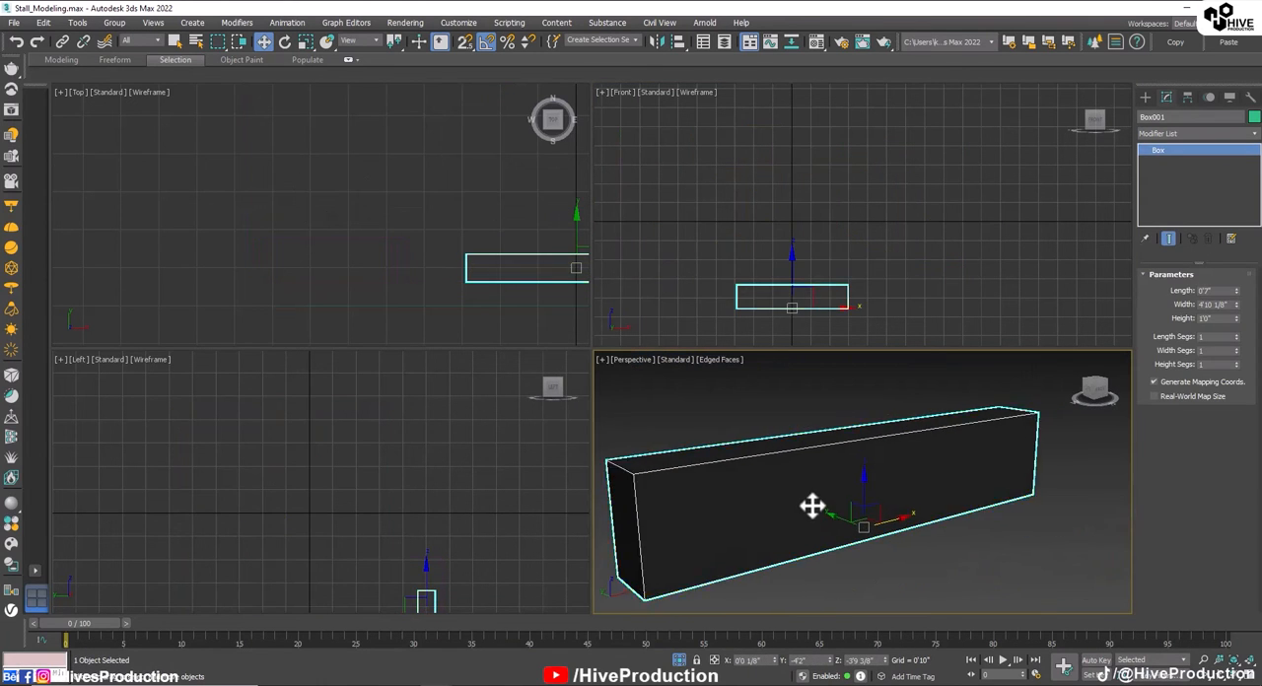
Step: Convert the base box to an Editable Poly and select its long front face in polygon mode
right_click(808, 498)
mouse_move(905, 639)
left_click(956, 646)
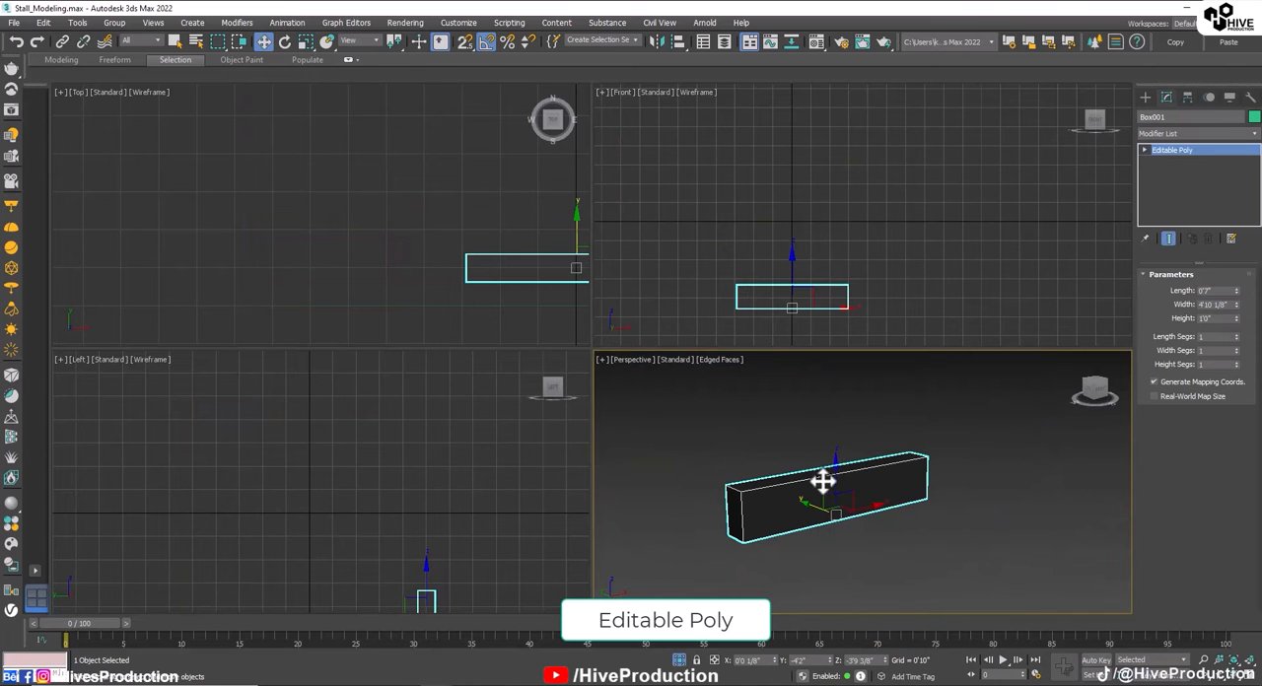
left_click(1209, 290)
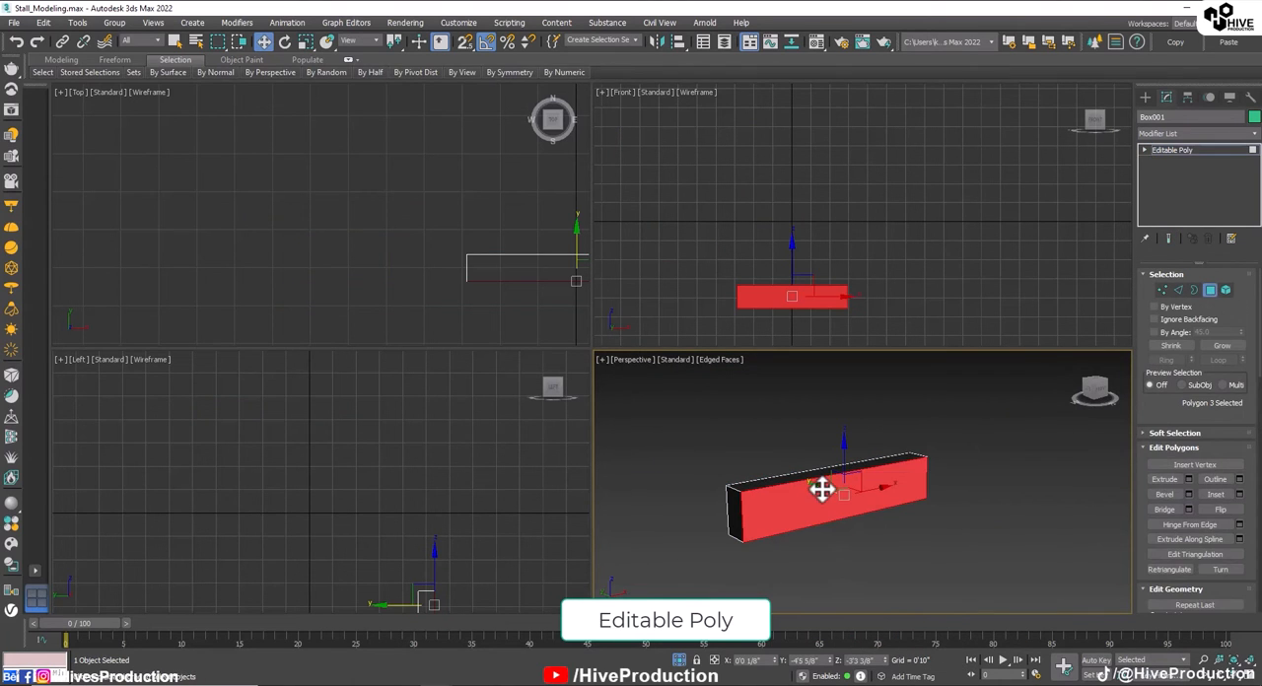
Step: Create a VRay2SidedMtl in an unused material slot with a VRayMtl as its front material
key("m")
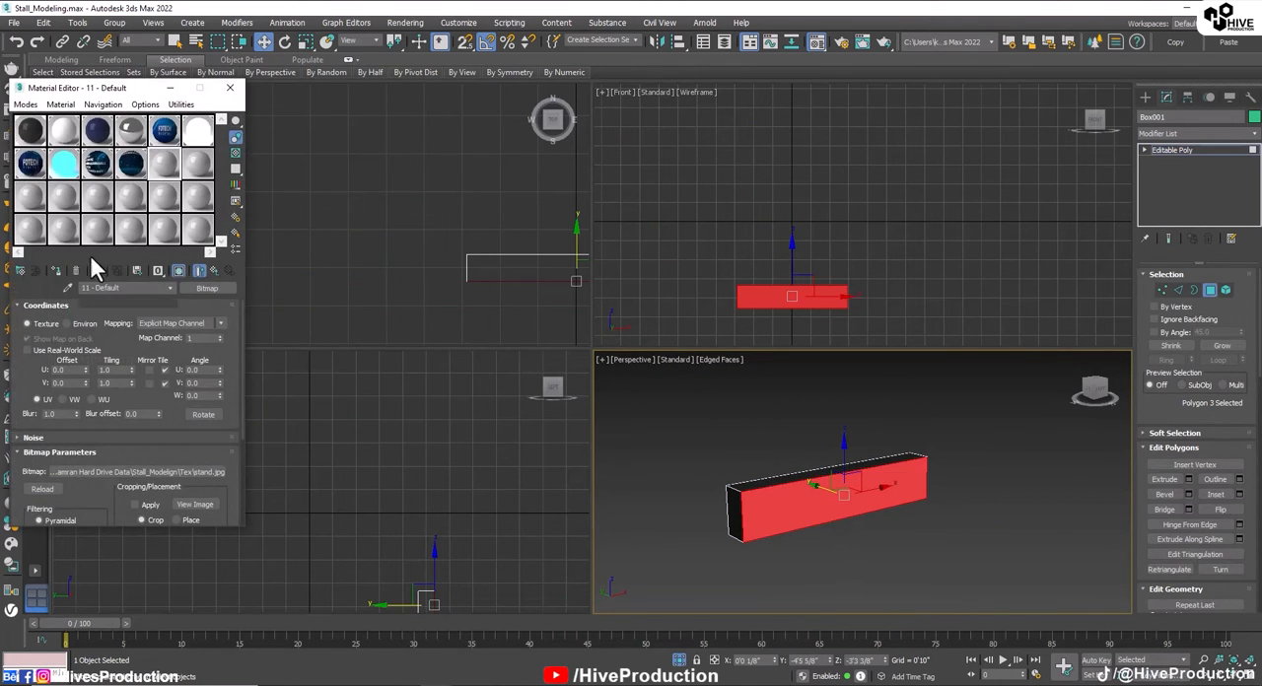
left_click(22, 276)
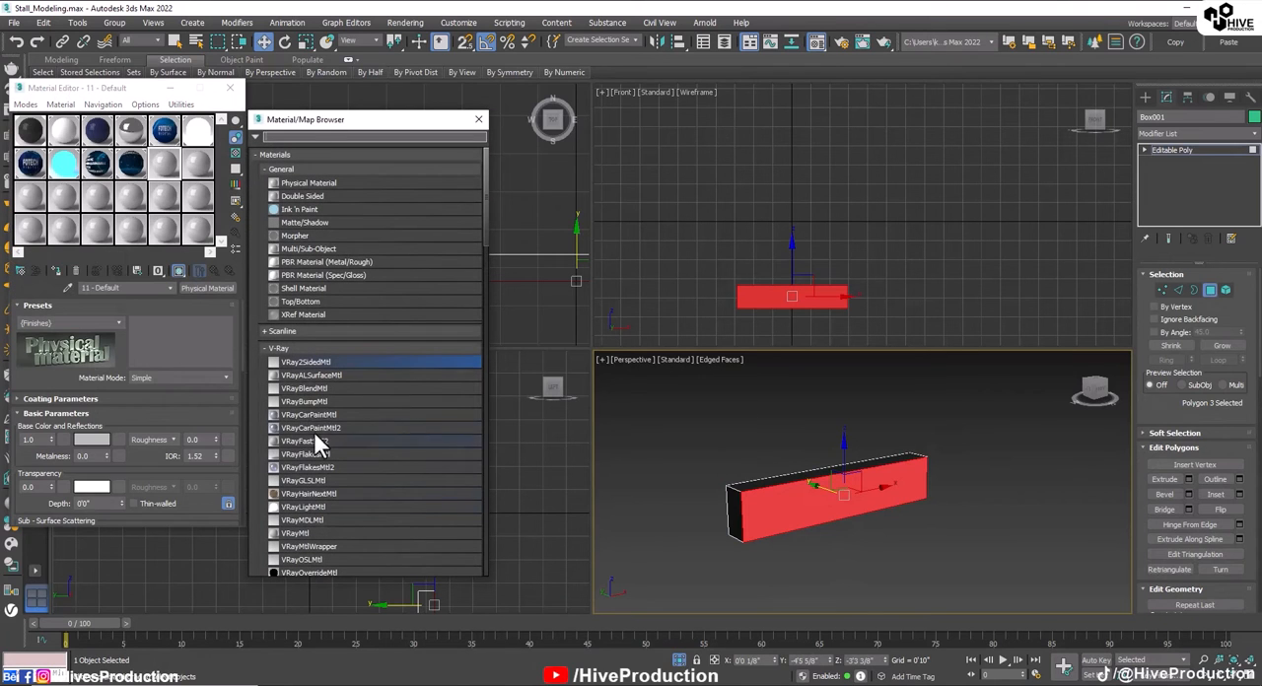
double_click(303, 361)
left_click(101, 319)
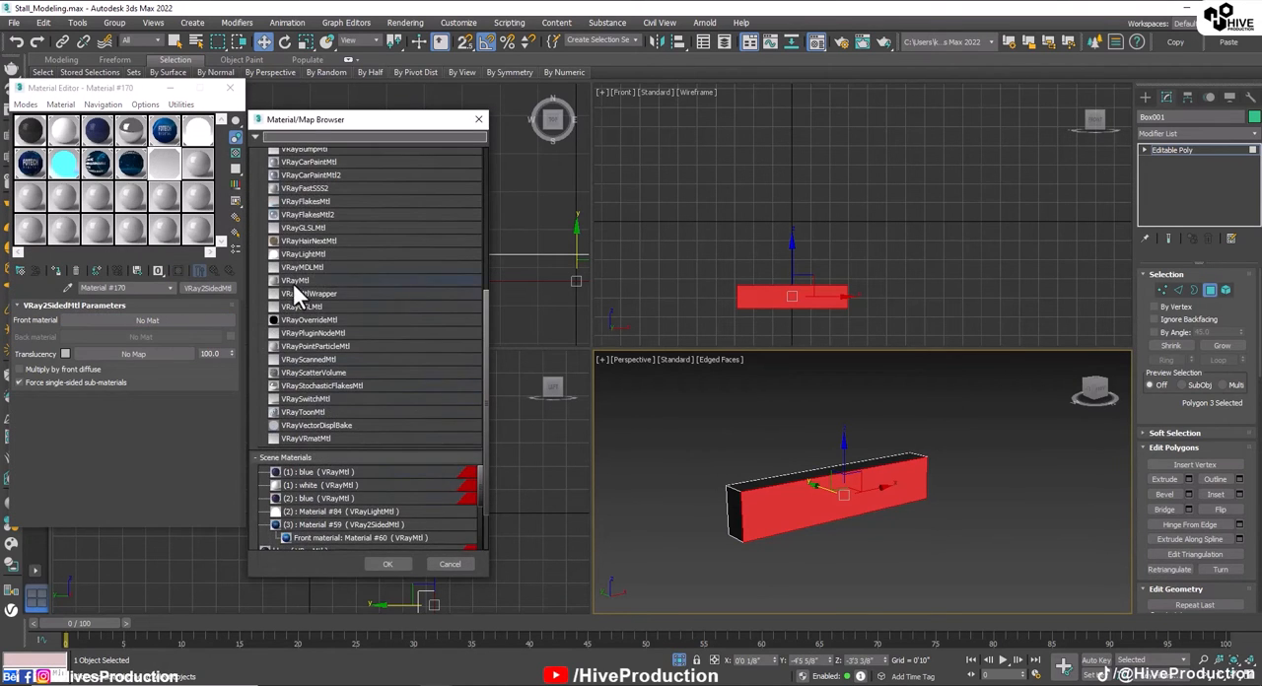
double_click(295, 281)
Step: Load the base image as the diffuse bitmap, apply the material to the box's front face with viewport display on, and leave polygon mode
left_click(115, 319)
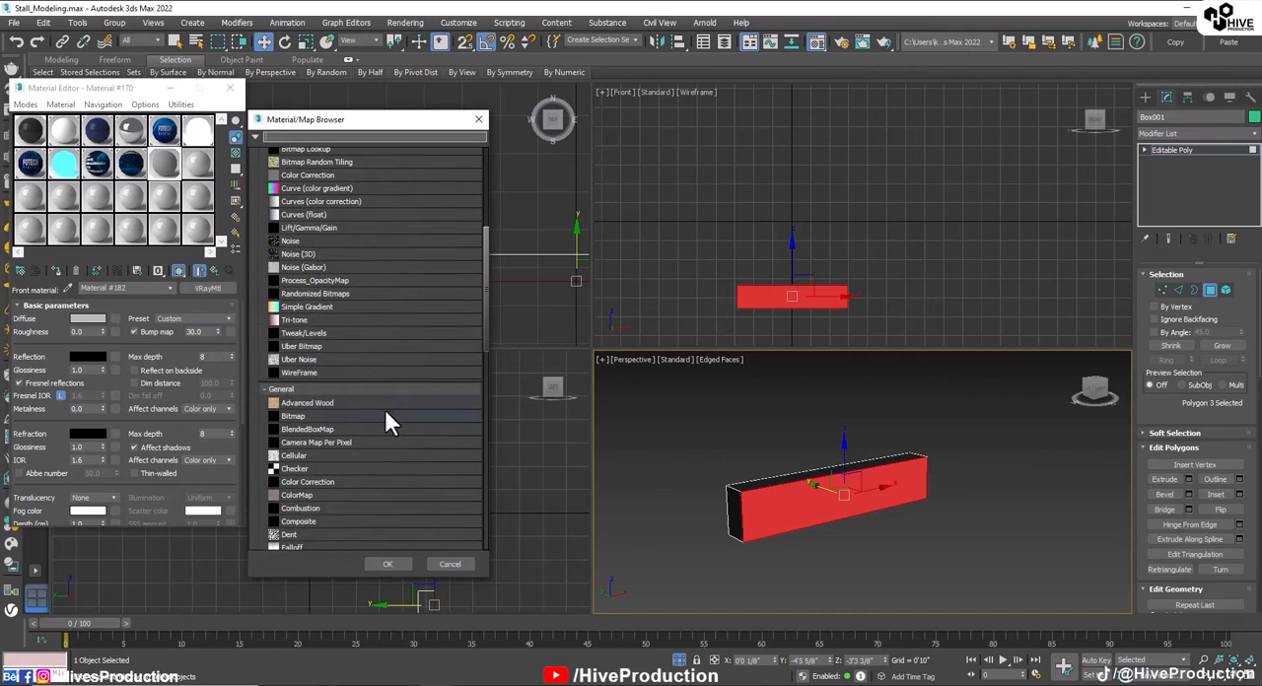
double_click(337, 410)
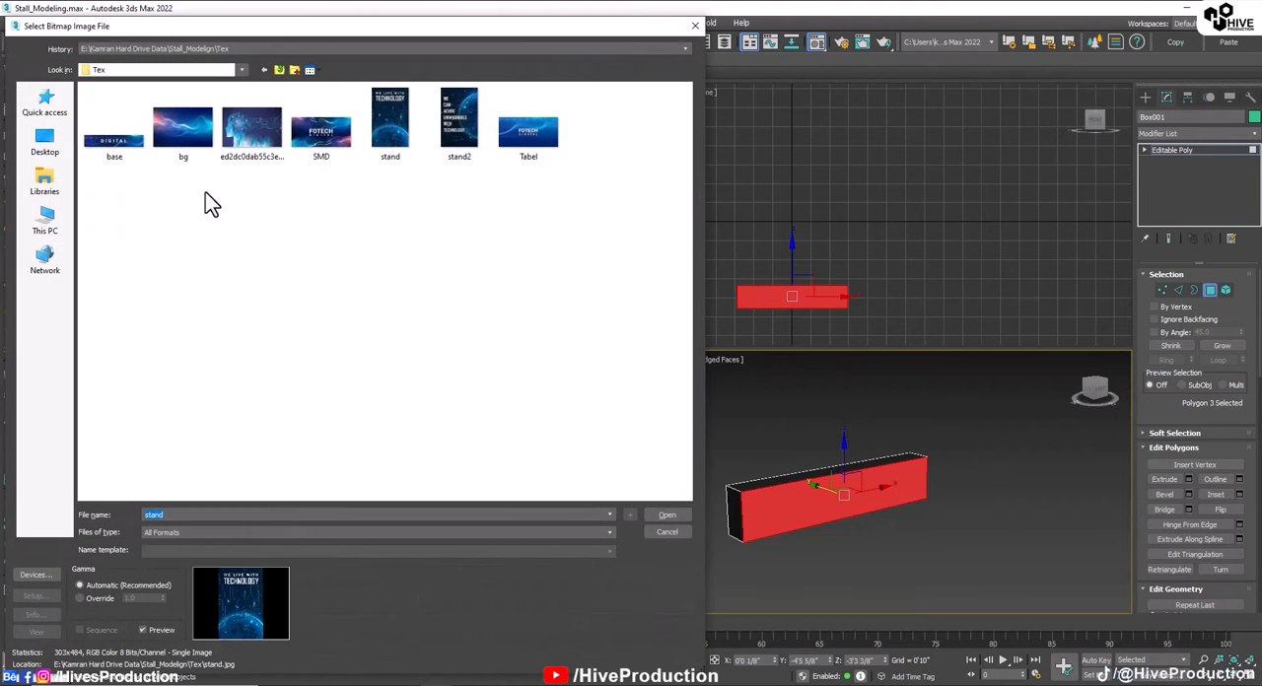
double_click(113, 130)
left_click(56, 270)
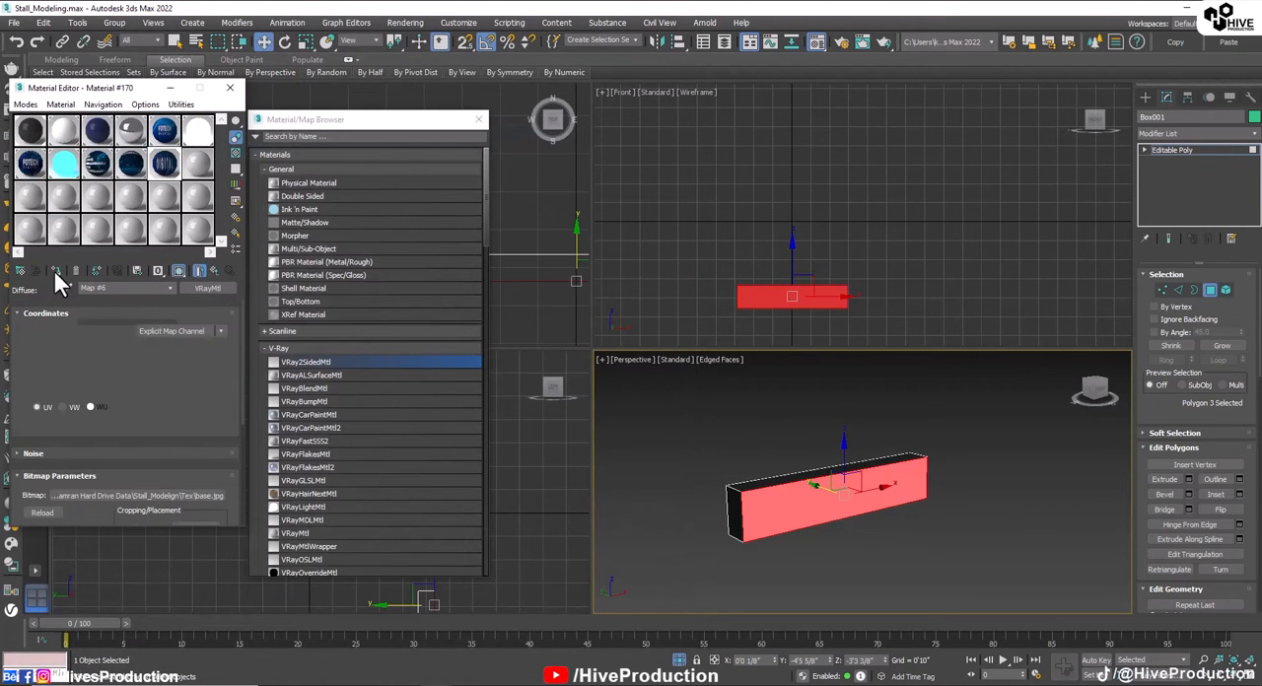
left_click(178, 270)
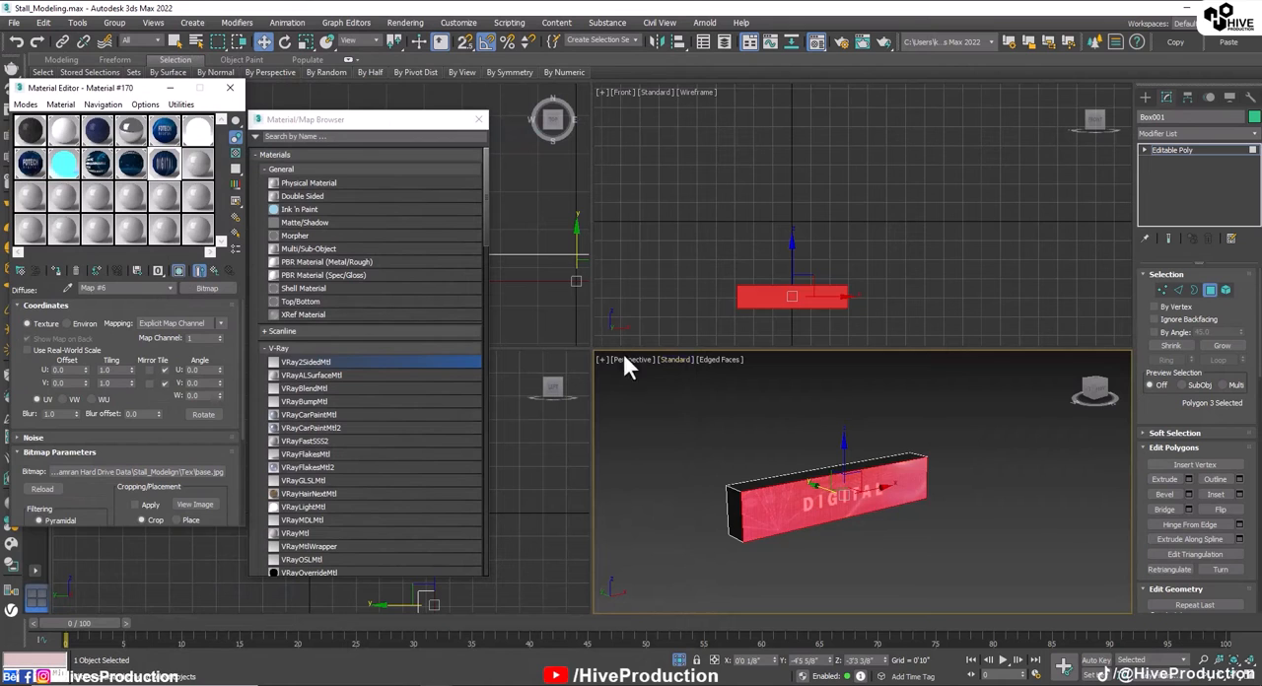
left_click(479, 120)
left_click(230, 87)
left_click(1210, 290)
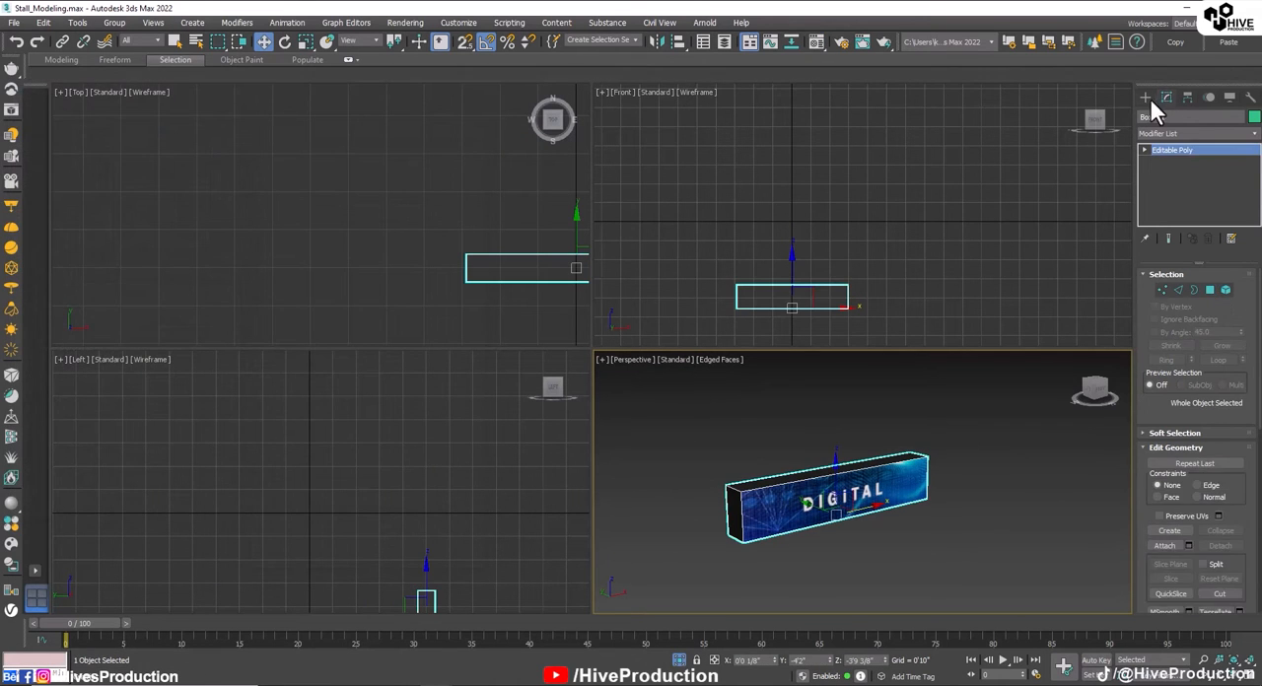
Step: Draw a V-Ray plane light about 4'9 4/8" by 0'9 4/8" inside the base box's outline in the Front view
left_click(1145, 97)
left_click(1179, 117)
left_click(1169, 186)
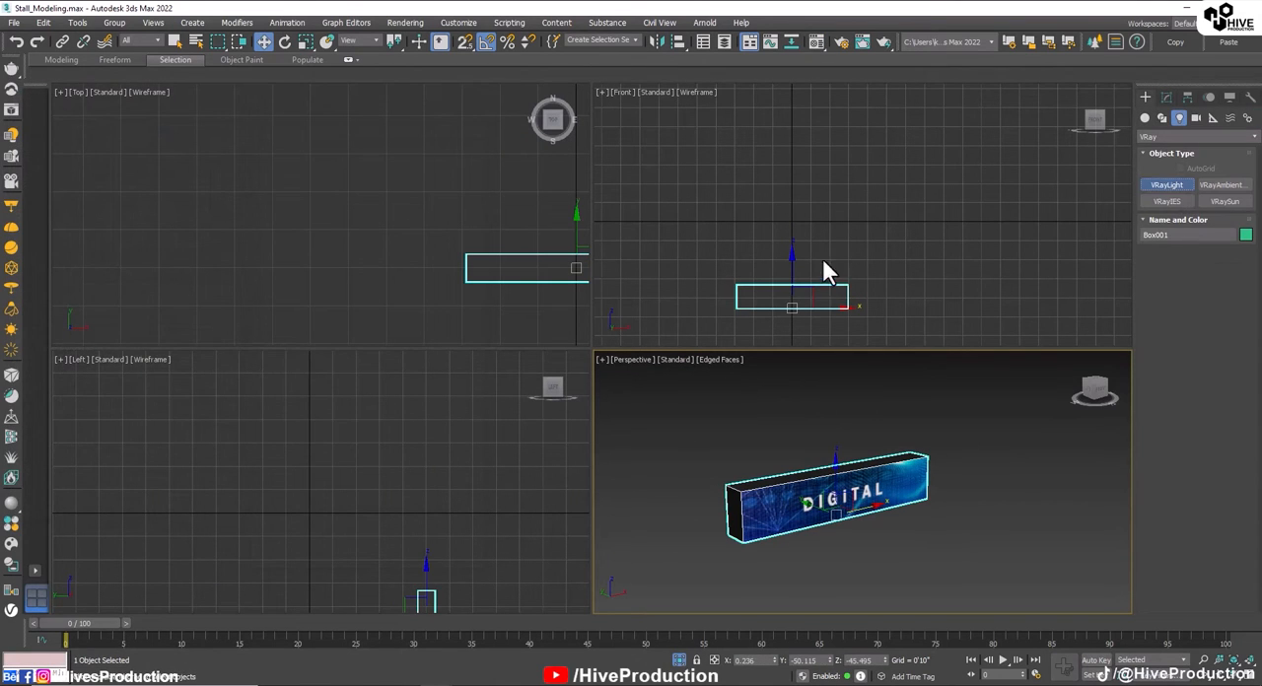
scroll(797, 265, "up", 3)
middle_click_drag(797, 264, 815, 122)
left_click_drag(696, 171, 914, 207)
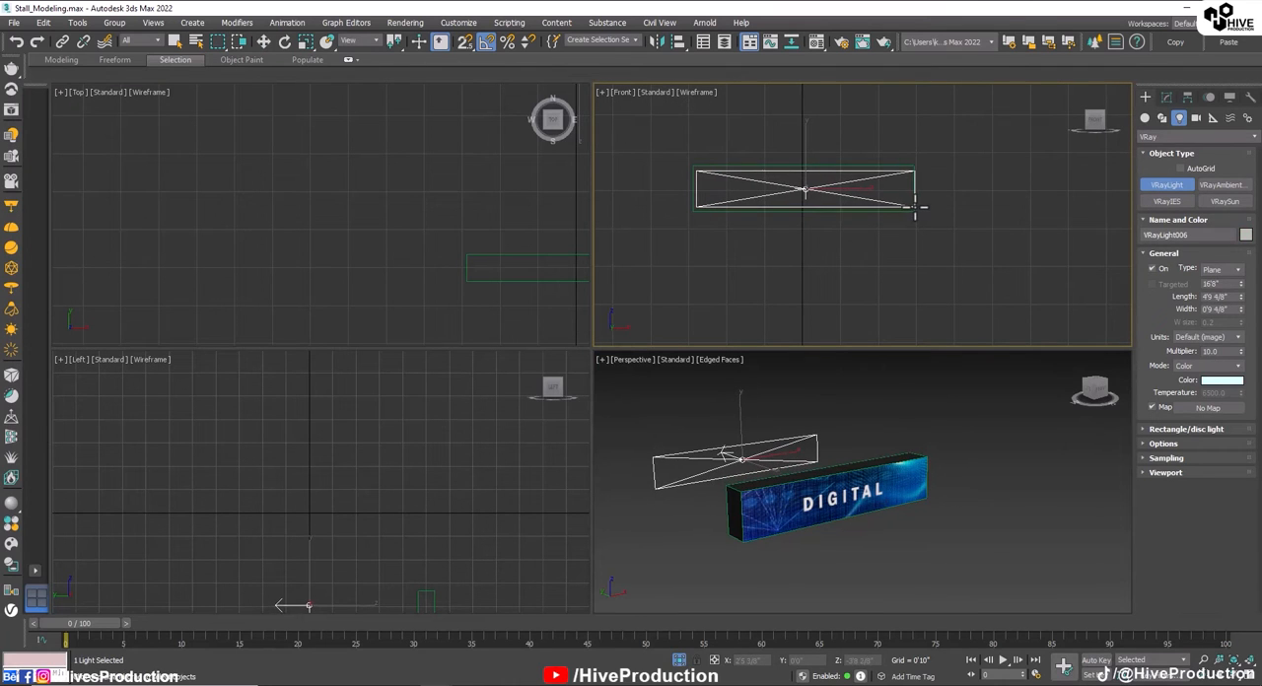
Step: Rotate the new plane light 180 degrees in the Top view to face forward and move it into the base box
middle_click_drag(466, 235, 304, 257)
scroll(305, 258, "down", 3)
key("e")
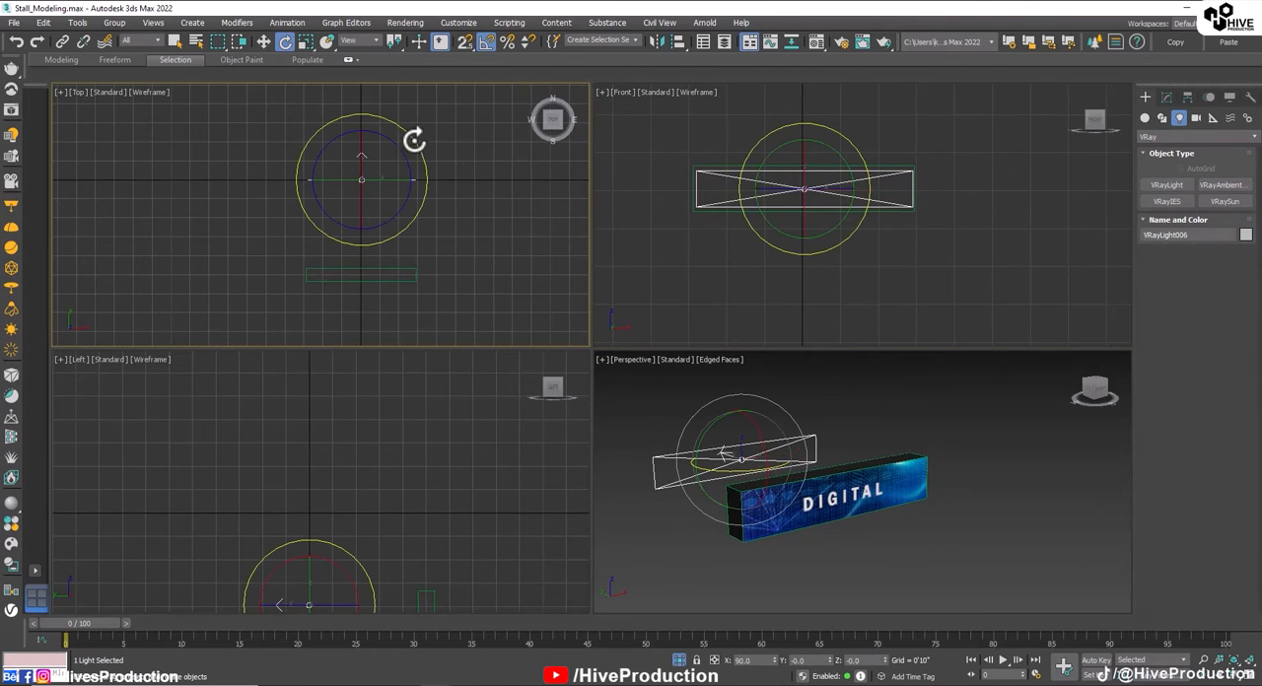
left_click_drag(414, 141, 332, 60)
key("w")
left_click_drag(366, 165, 372, 249)
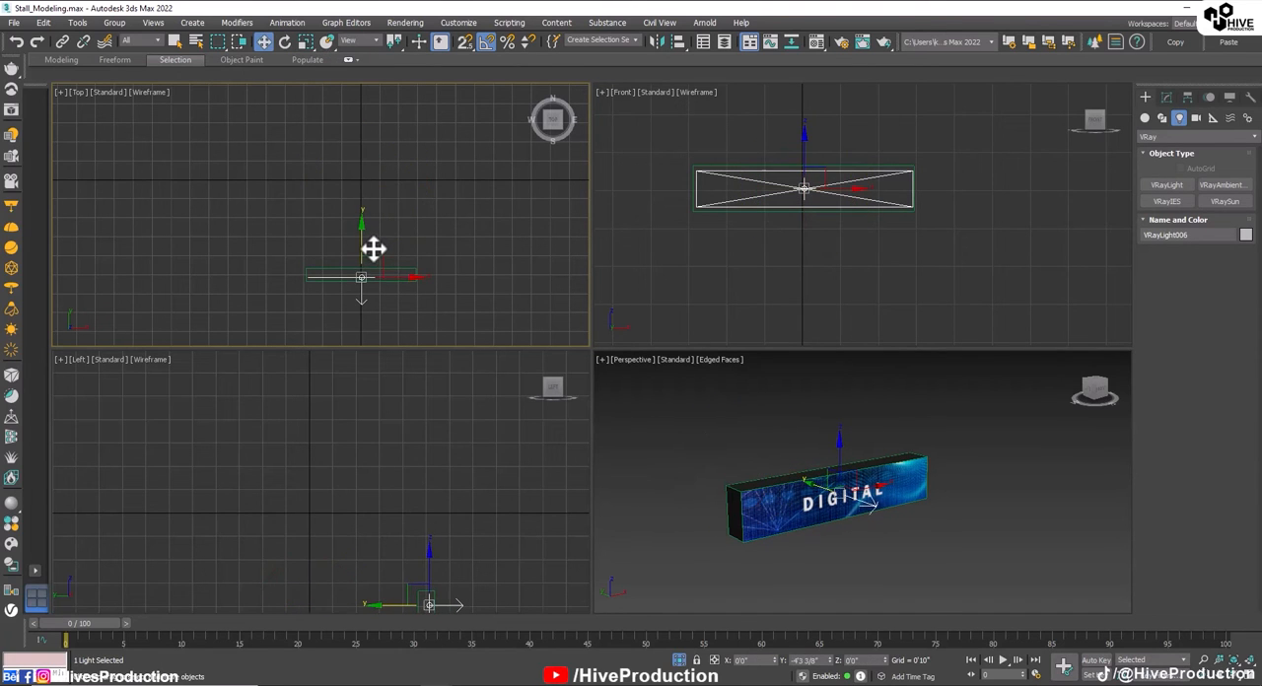
Step: Unhide all objects to show the whole stand again and isolate the C-shaped shell
left_click(1006, 522)
scroll(875, 540, "down", 1)
right_click(929, 554)
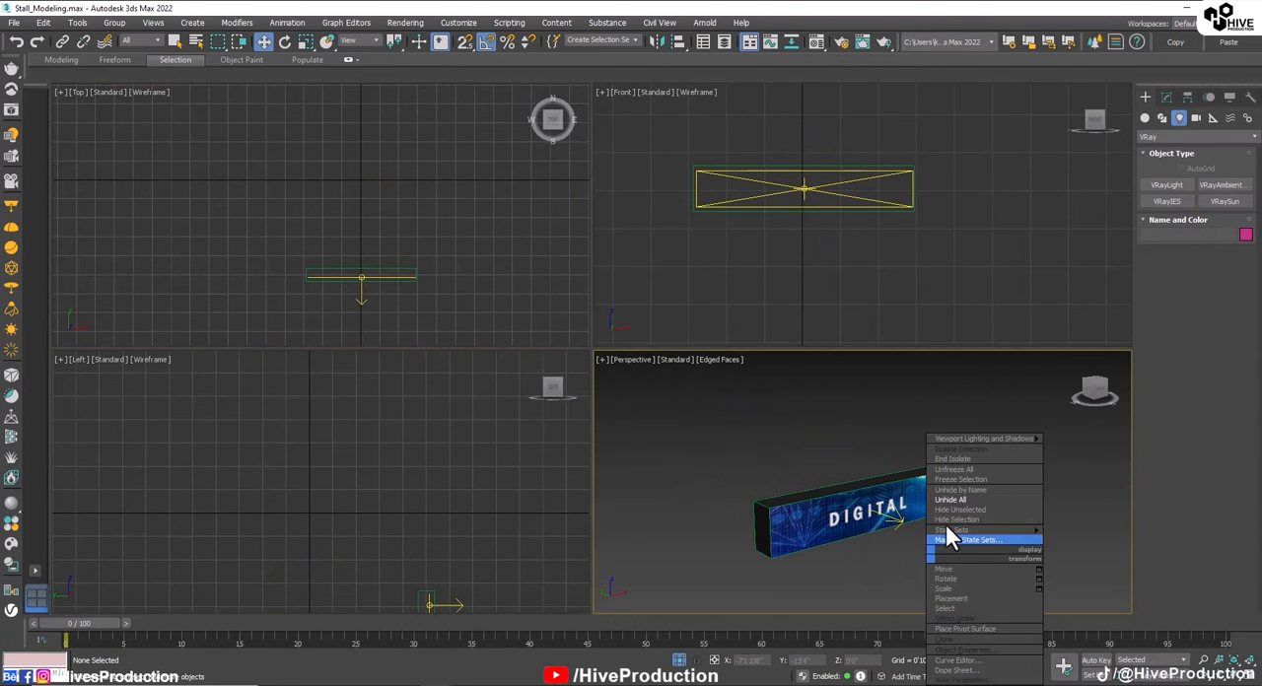
left_click(943, 501)
scroll(849, 516, "down", 5)
middle_click_drag(810, 501, 849, 545)
middle_click_drag(844, 507, 836, 505, "alt")
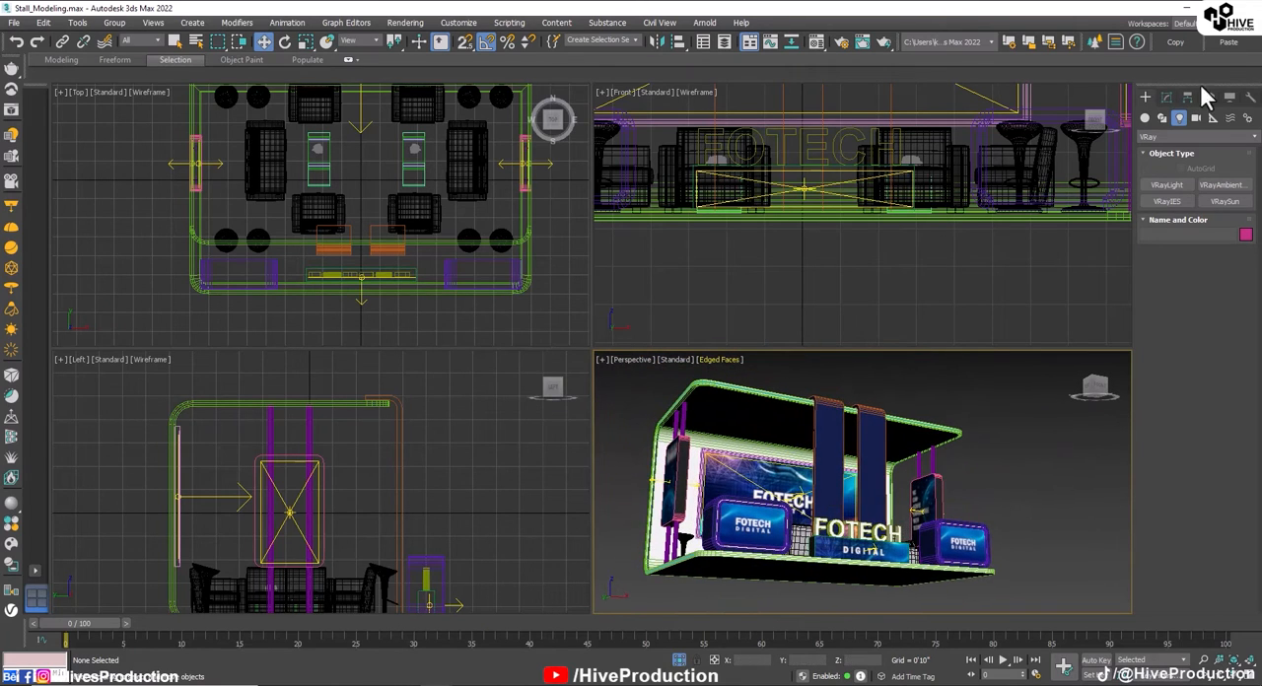
left_click(787, 397)
key("alt+q")
left_click(1011, 459)
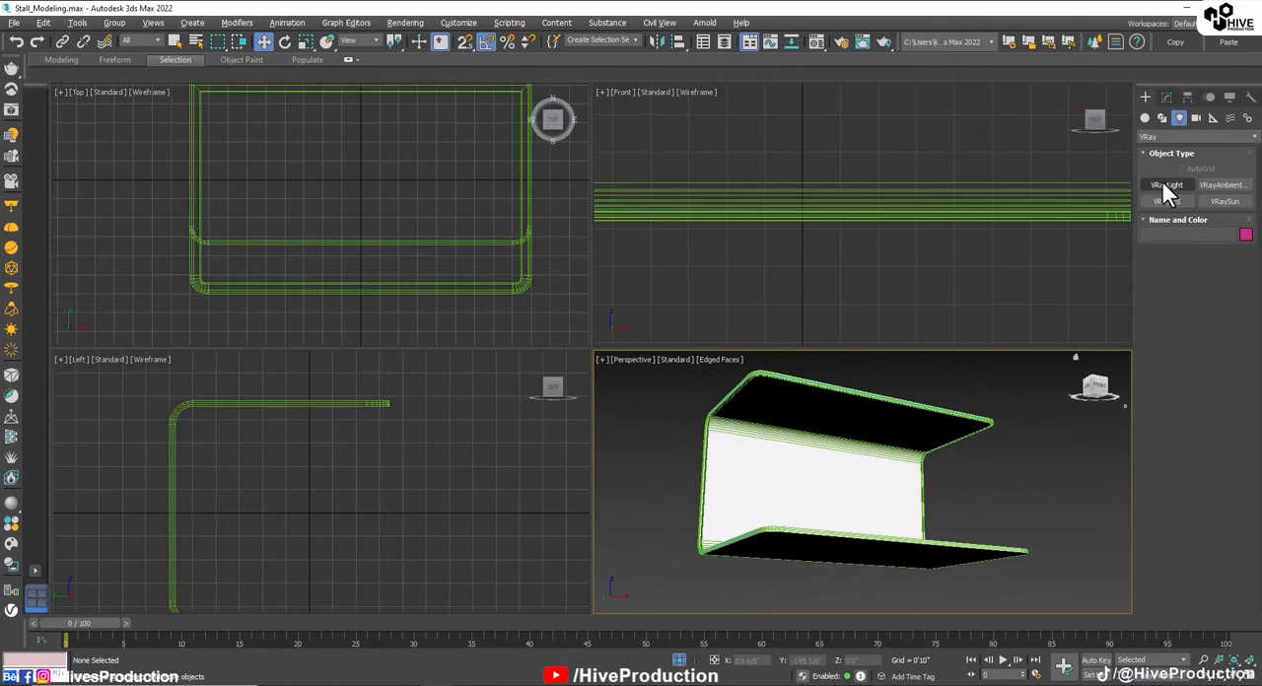
Step: Create a small cylinder about 0'2 1/8" in radius and 0'2" high over the shell's rear right area in the Top view
left_click(1144, 117)
left_click(1166, 217)
middle_click_drag(445, 178, 484, 220)
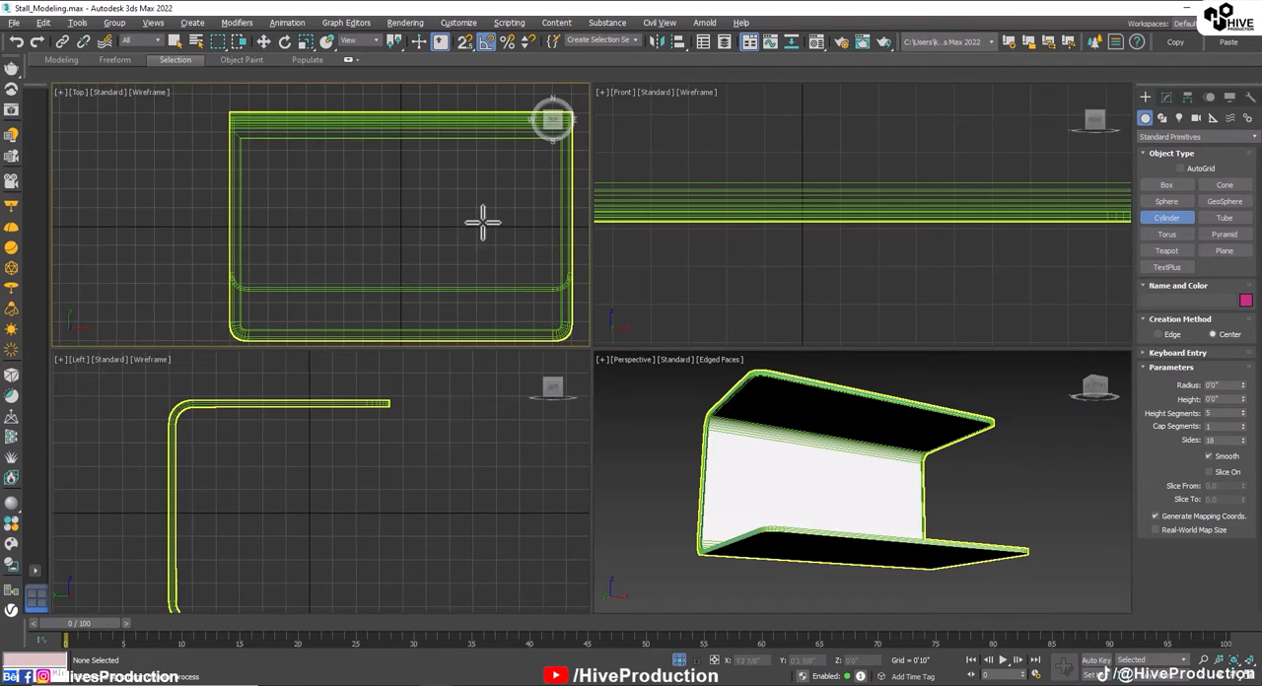
left_click_drag(512, 173, 516, 173)
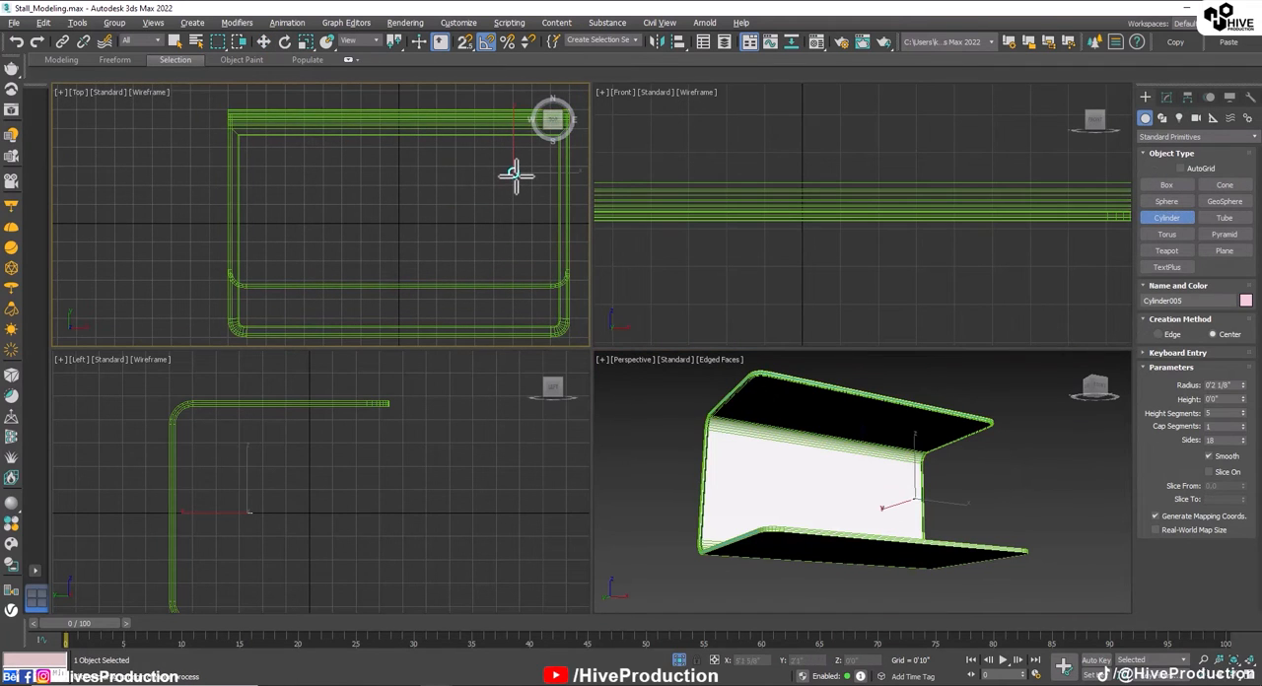
middle_click(327, 471)
Step: Flatten the small cylinder and raise it to the underside of the shell's roof in the Left view
key("w")
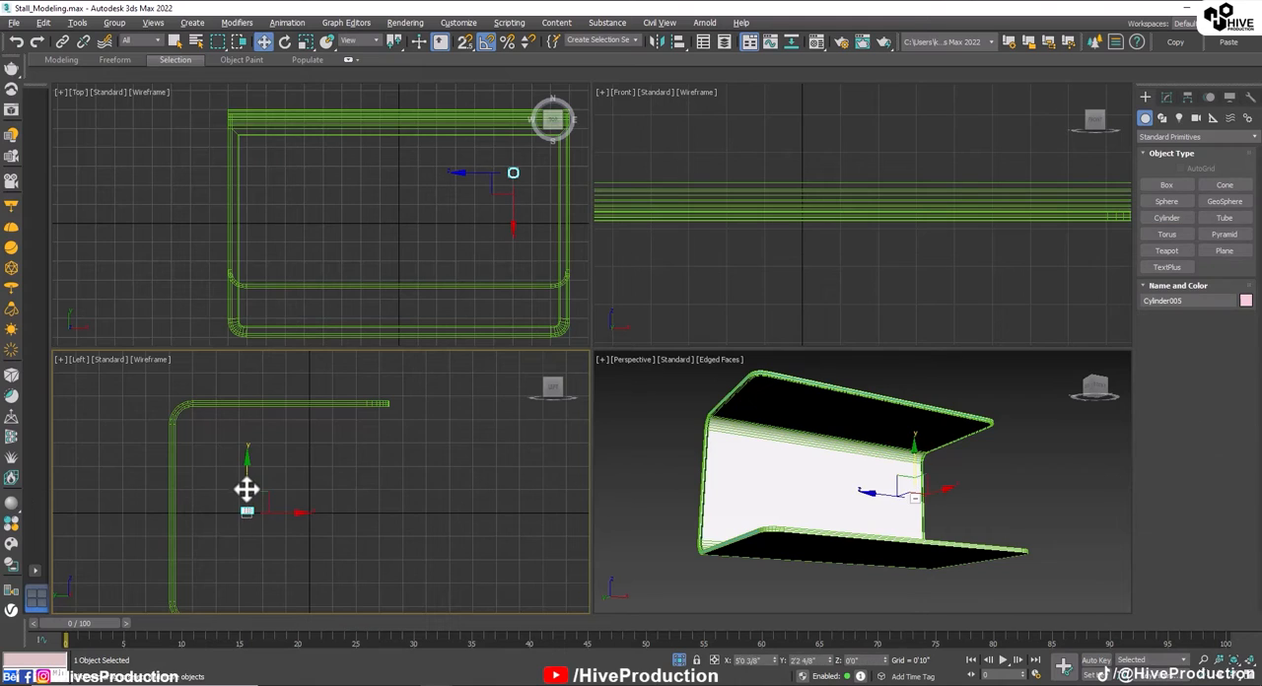
left_click_drag(247, 493, 248, 417)
scroll(247, 417, "up", 3)
left_click(1165, 97)
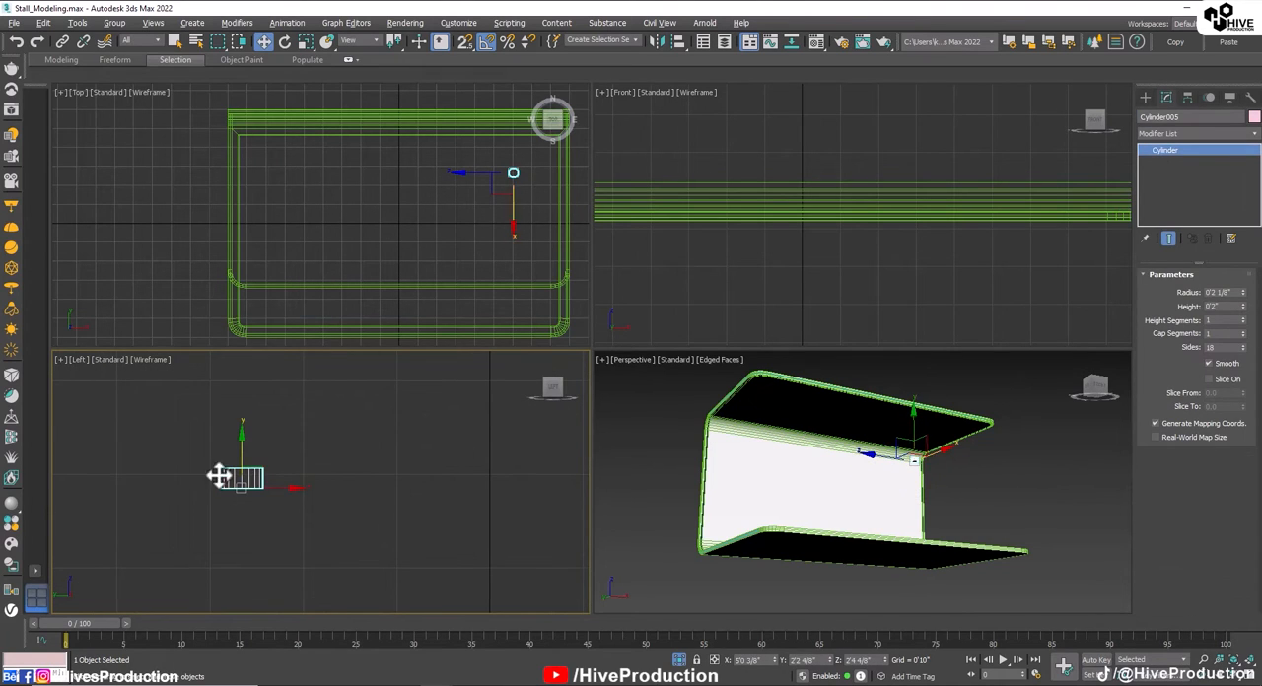
key("r")
scroll(287, 537, "down", 3)
key("w")
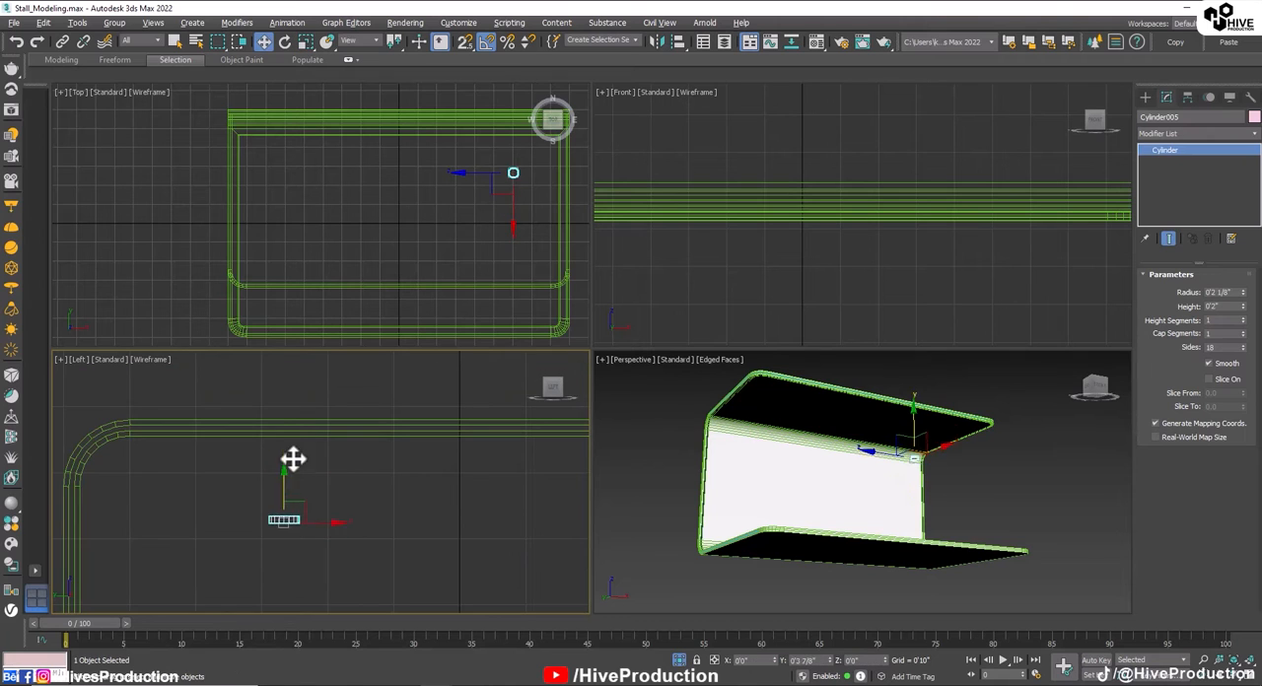
left_click_drag(292, 459, 290, 414)
Step: Check the cylinder against the roof's underside in Perspective and reduce its thickness further in the Left view
middle_click(810, 448)
key("z")
middle_click_drag(924, 473, 946, 450, "alt")
scroll(946, 451, "down", 10)
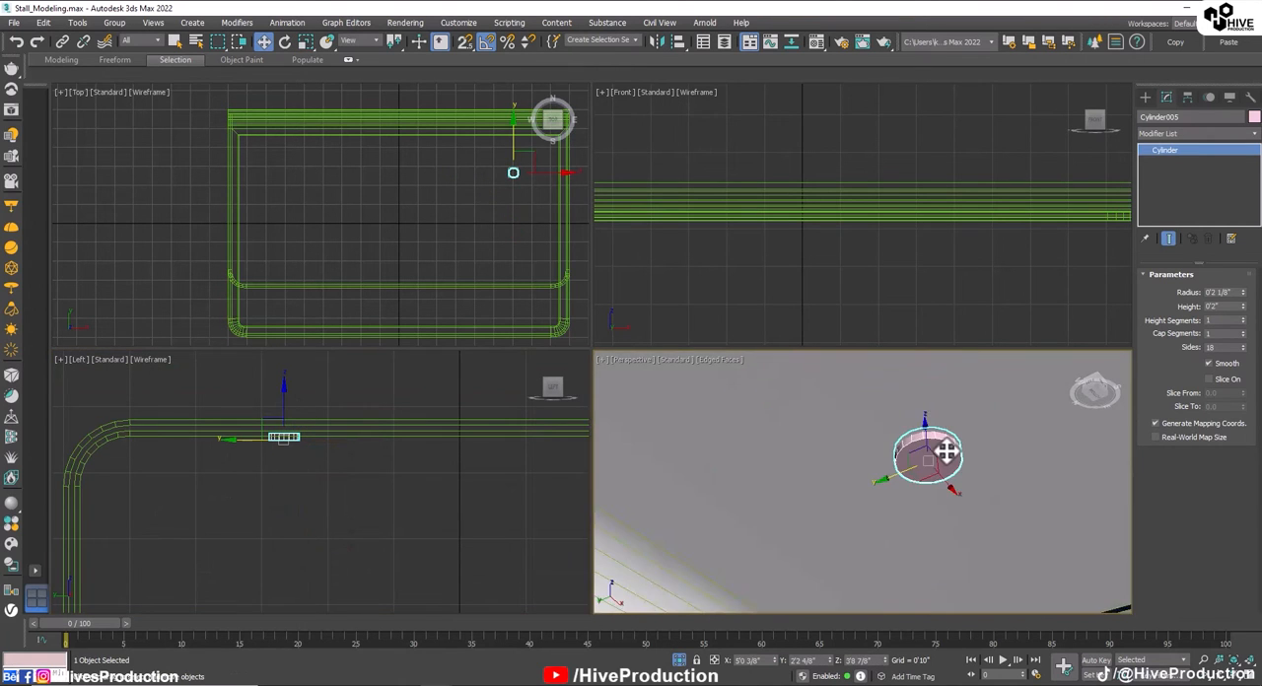
scroll(768, 547, "down", 2)
middle_click_drag(926, 500, 956, 519, "alt")
middle_click_drag(956, 518, 853, 506)
scroll(290, 473, "up", 5)
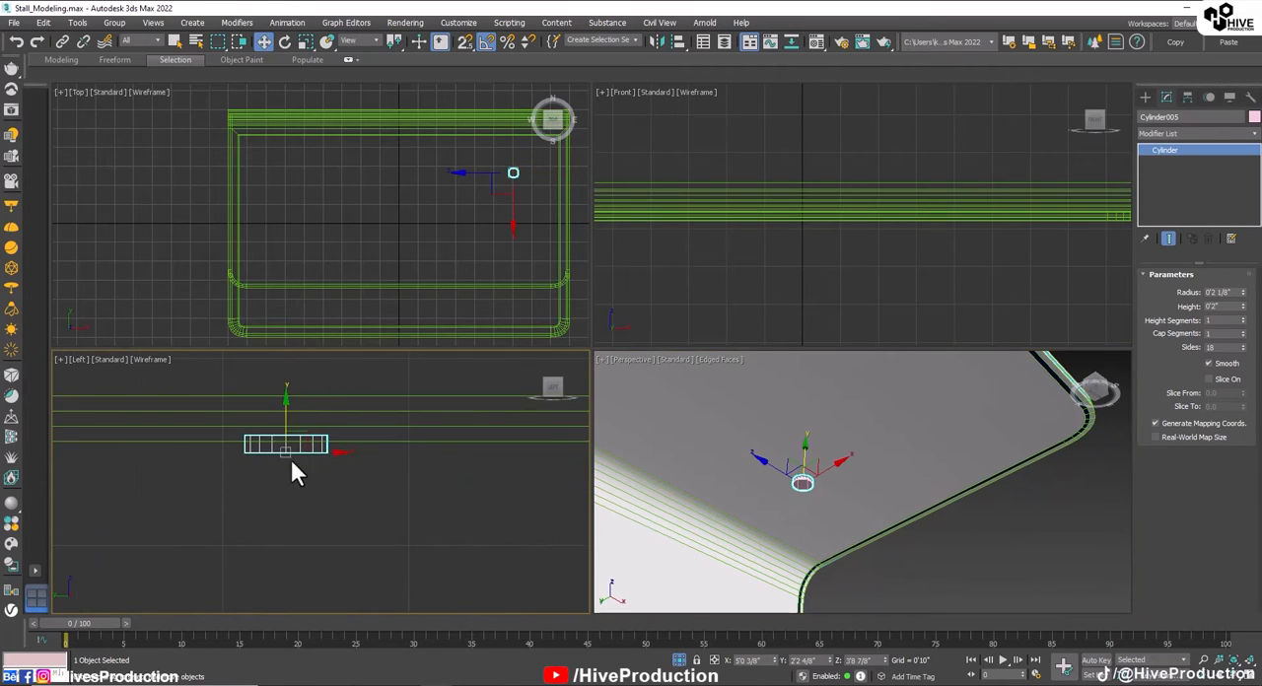
key("r")
key("w")
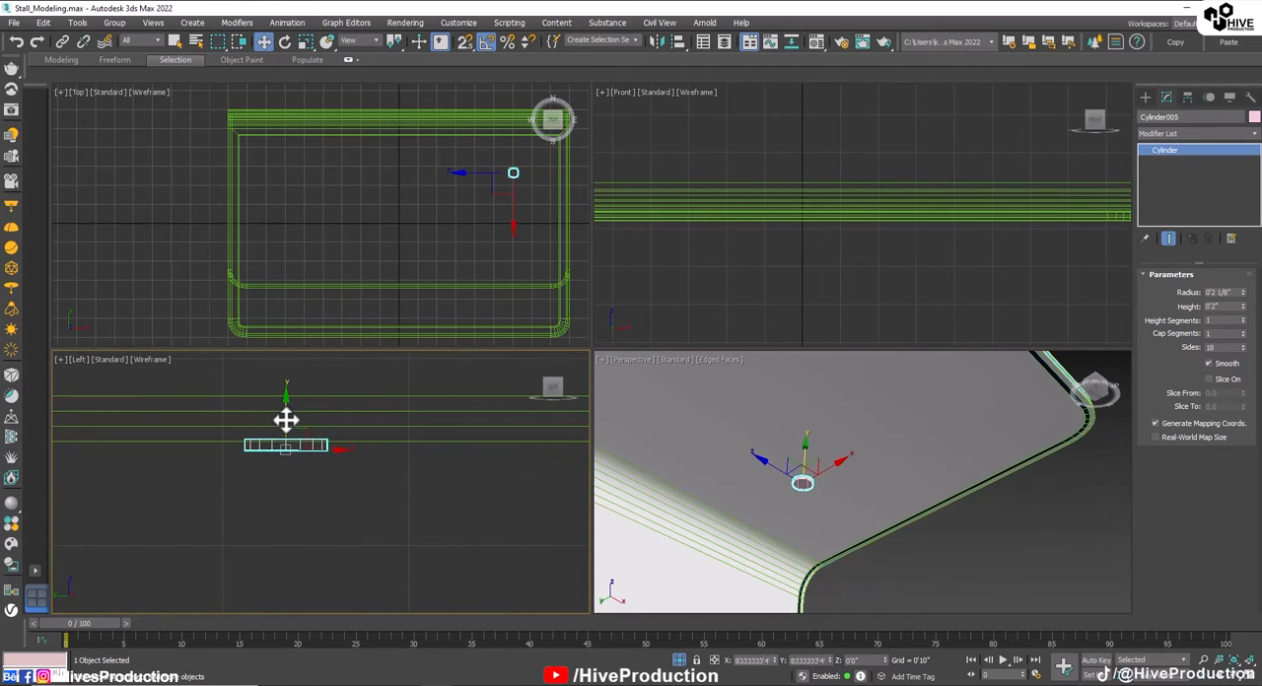
Step: Scale the cylinder uniformly to 56 percent and move it up against the roof's underside
left_click(537, 177)
key("r")
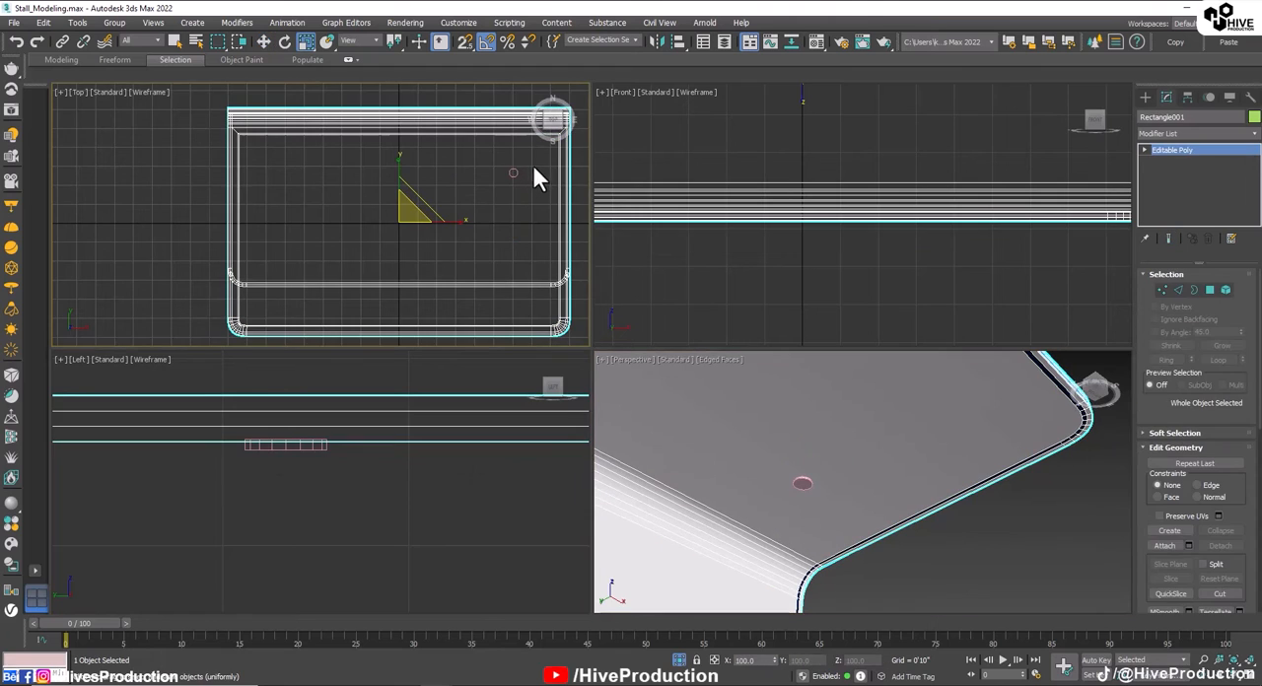
left_click(513, 172)
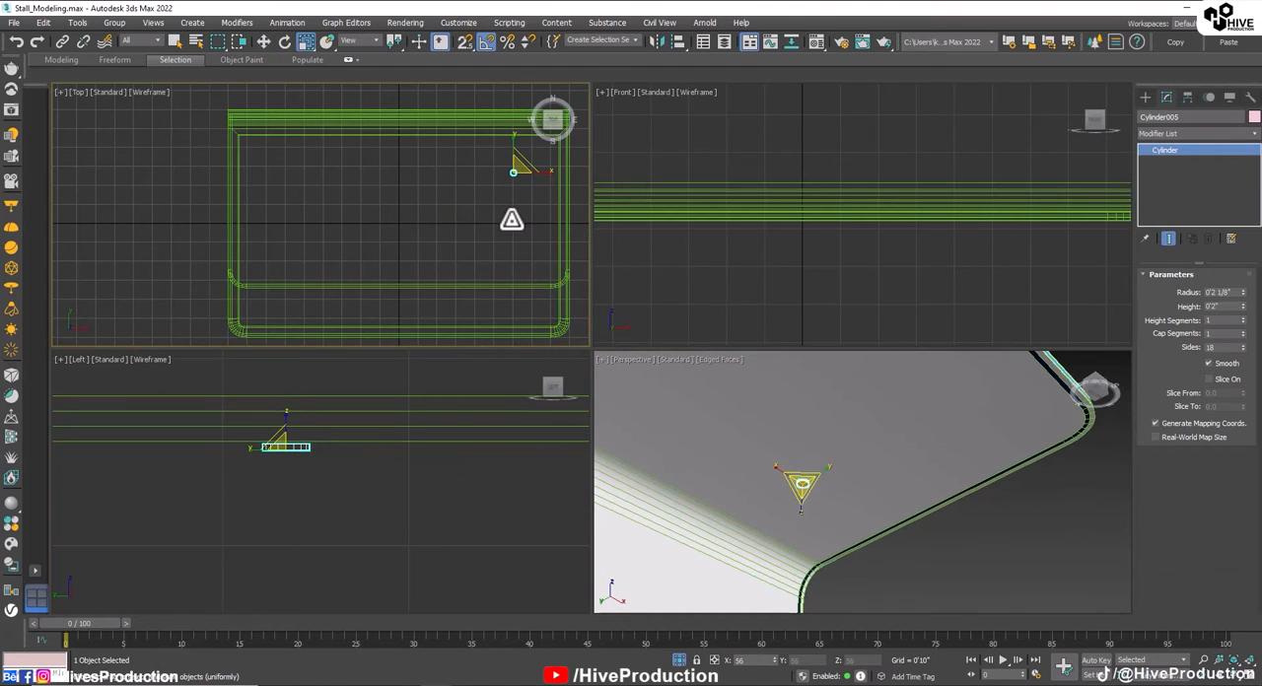
scroll(312, 503, "up", 2)
key("w")
left_click_drag(271, 366, 270, 361)
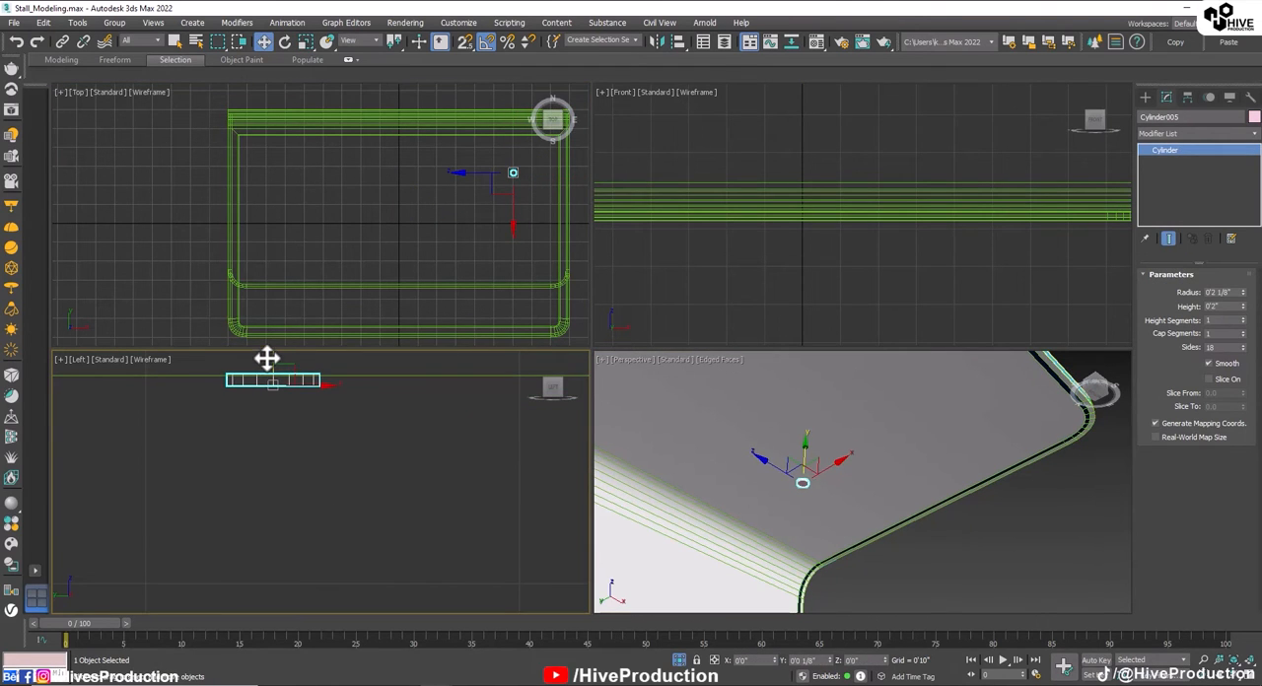
Step: Assign the existing white V-Ray material to the small ceiling cylinder
right_click(825, 528)
key("m")
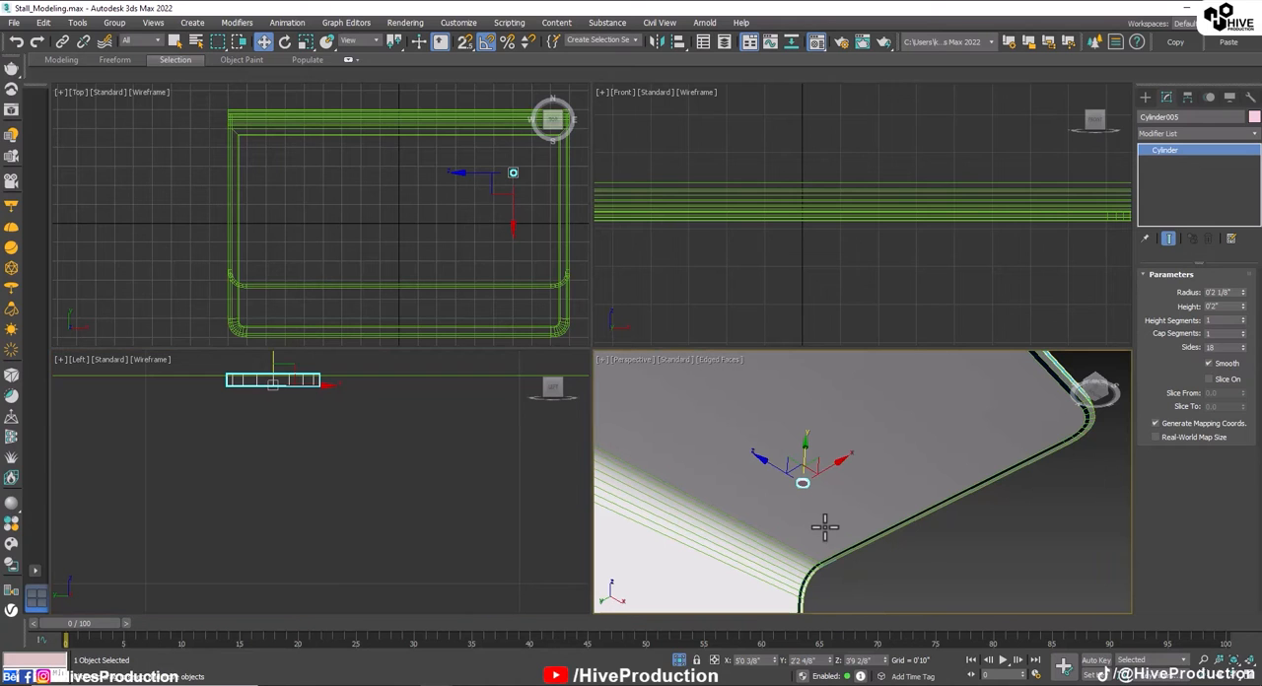
left_click(63, 129)
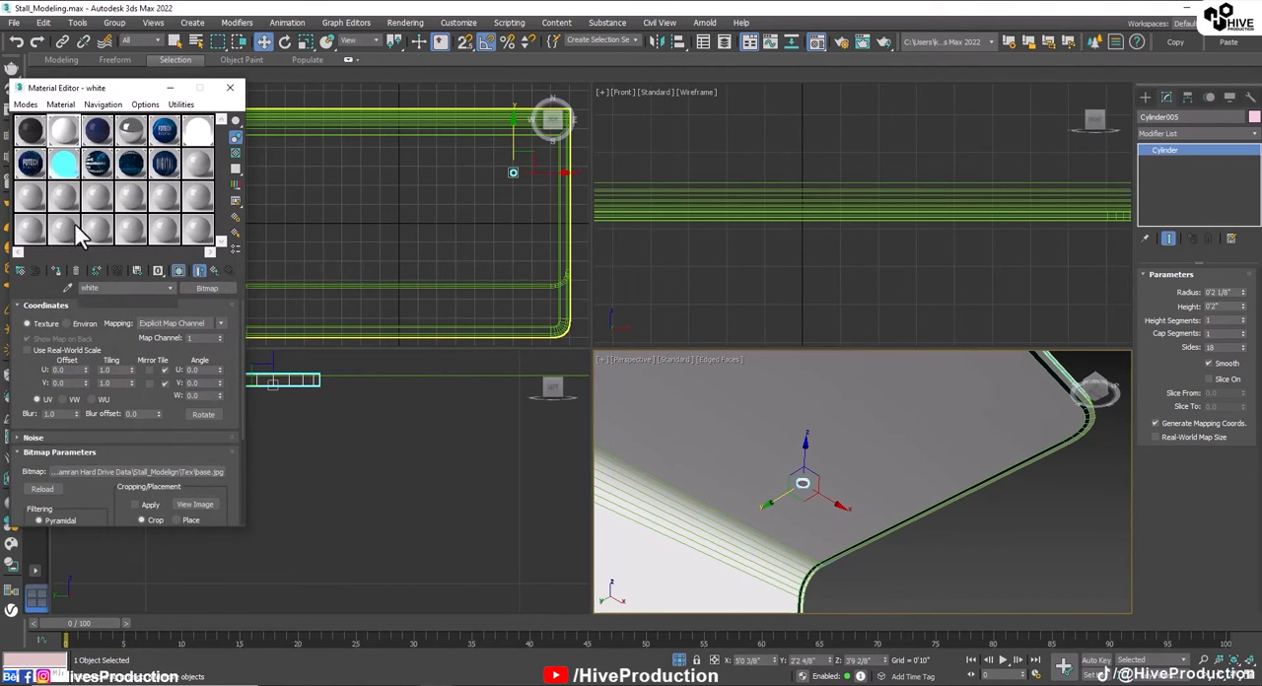
left_click(61, 268)
left_click(926, 549)
Step: Convert the cylinder to an Editable Poly and assign the white V-Ray light material to its bottom face polygon
scroll(819, 504, "up", 4)
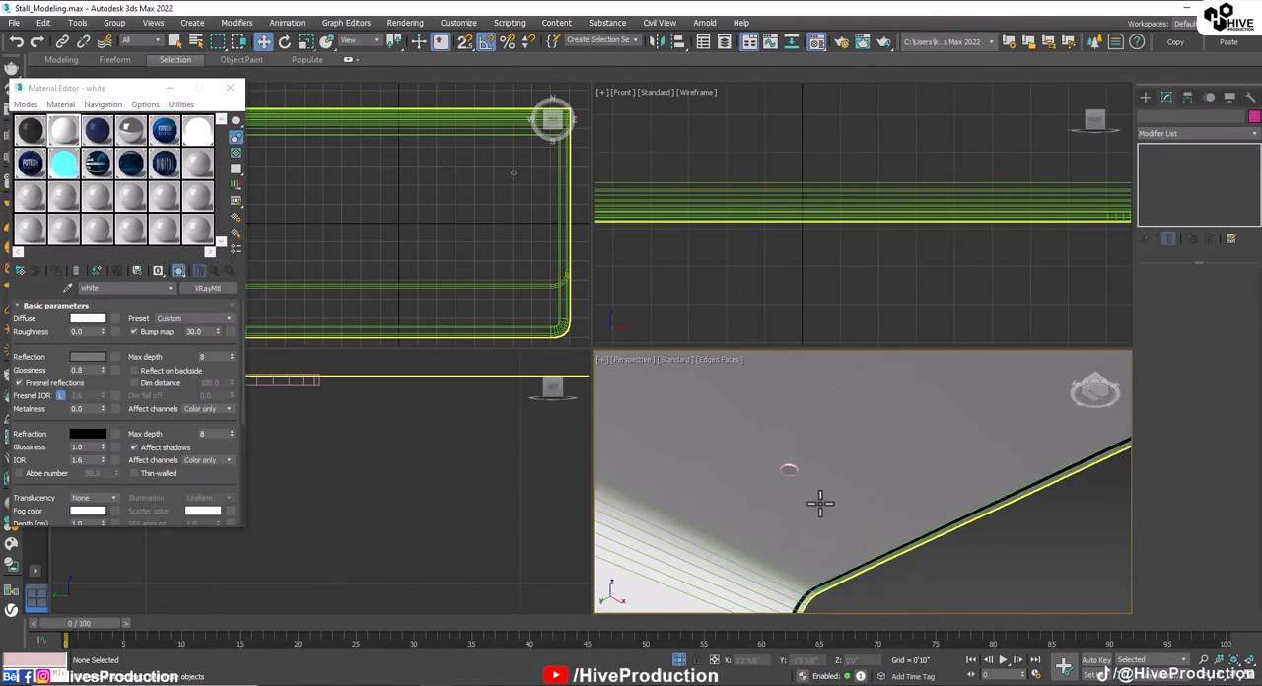
left_click(773, 455)
right_click(792, 524)
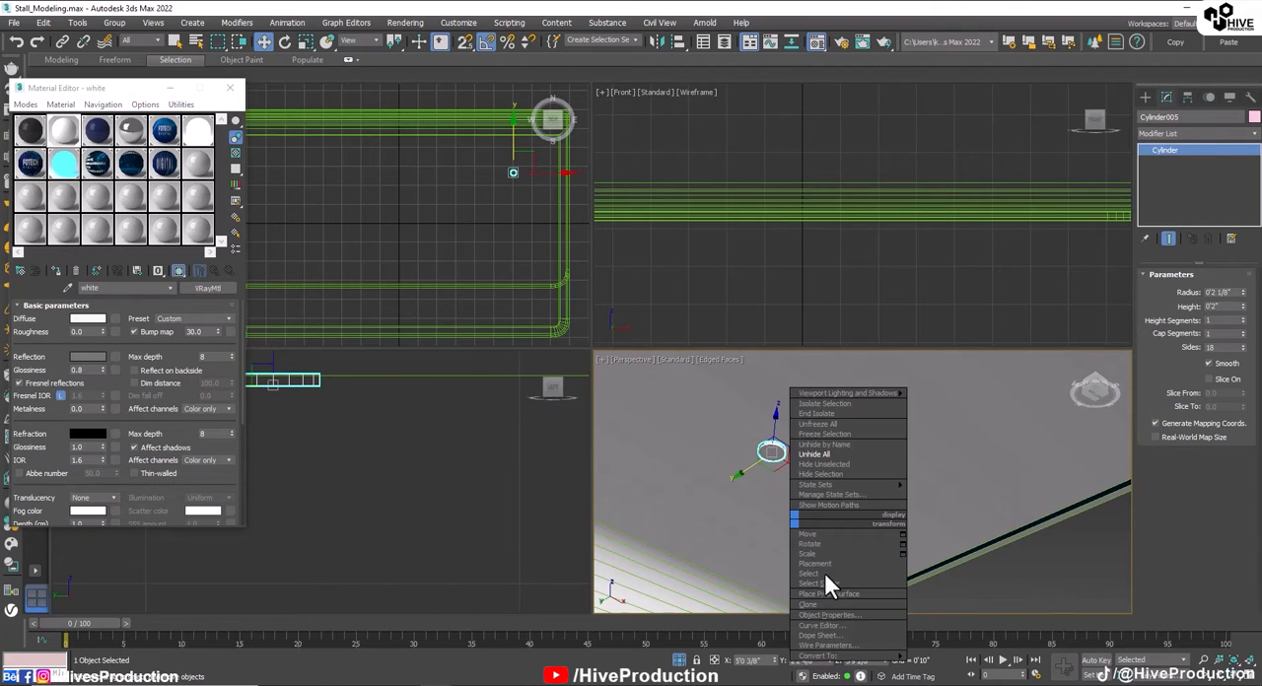
mouse_move(847, 656)
left_click(956, 646)
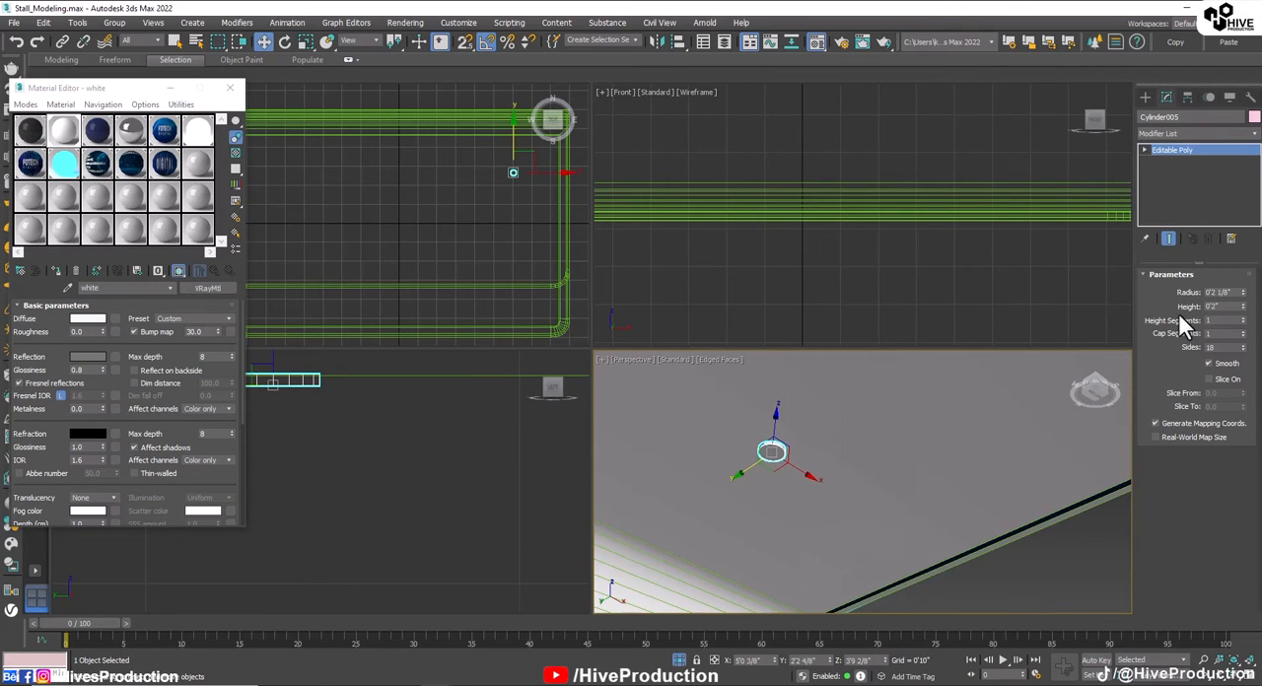
left_click(1211, 291)
left_click(773, 451)
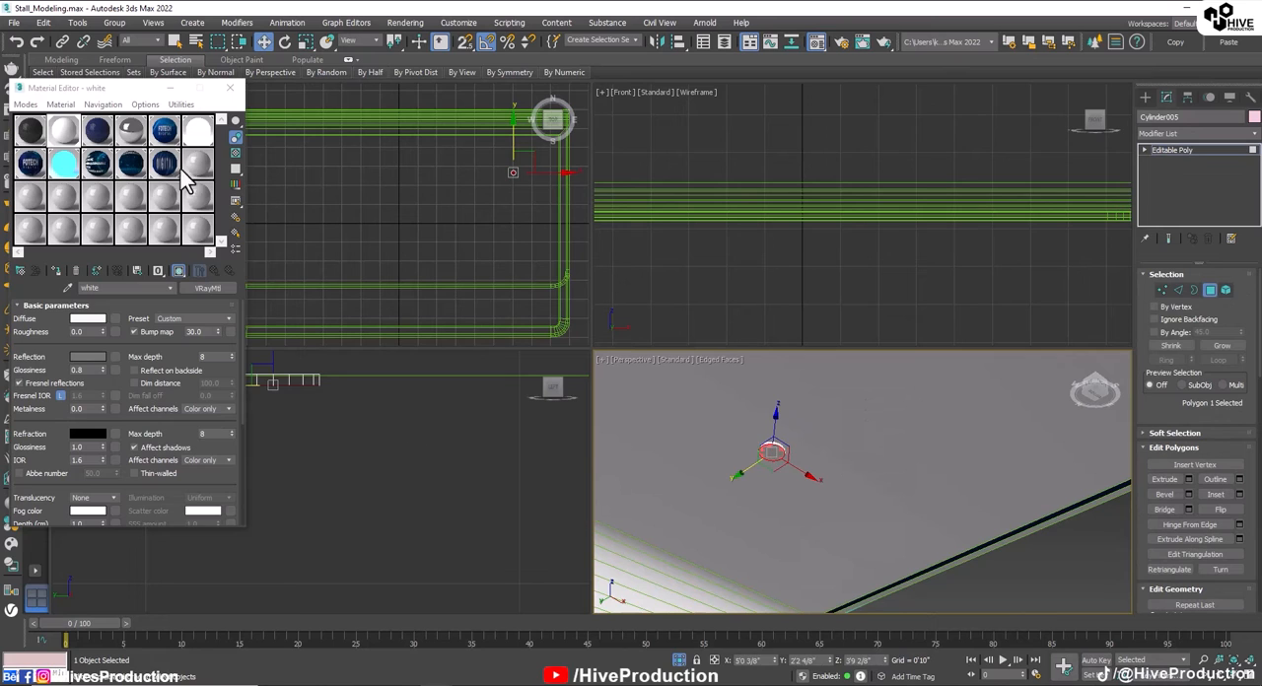
left_click(157, 202)
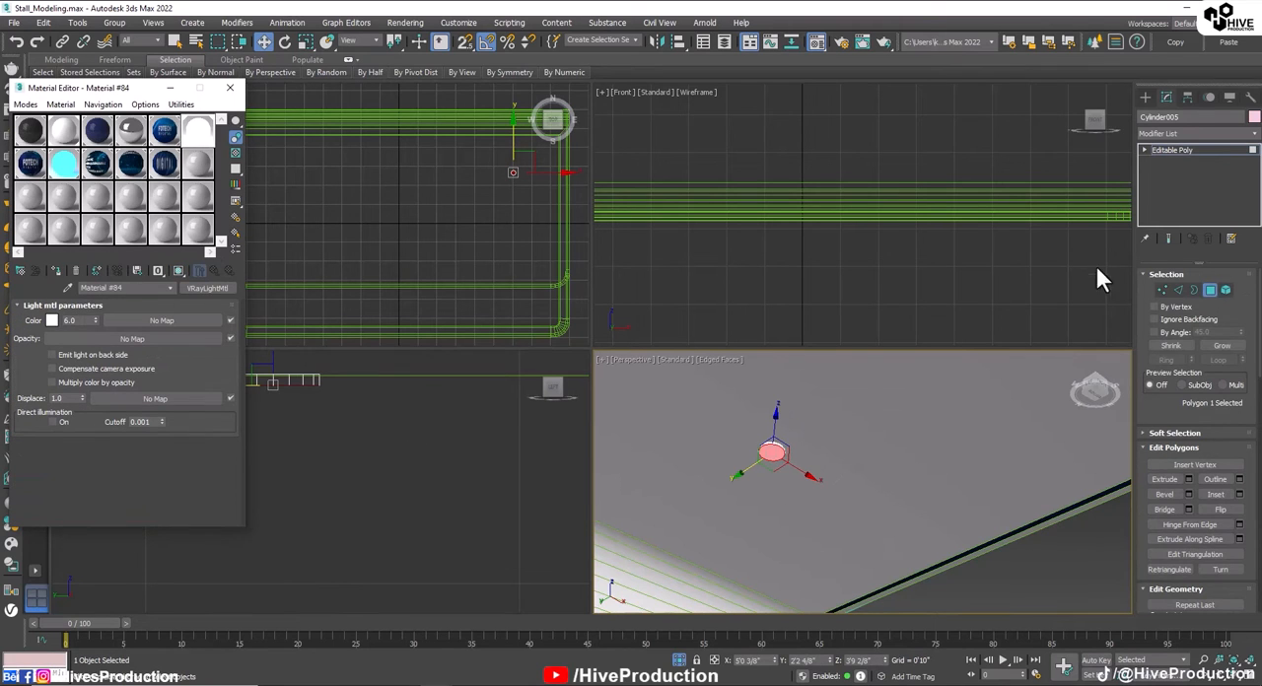
left_click(1212, 292)
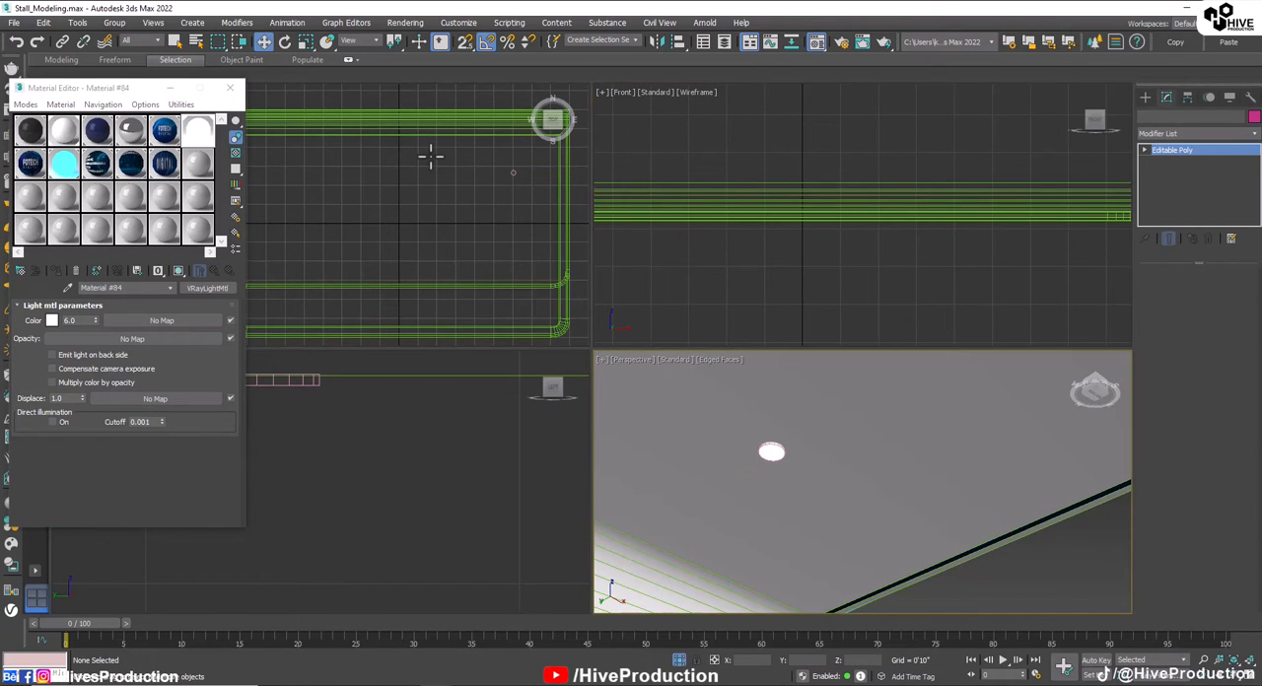
left_click(230, 88)
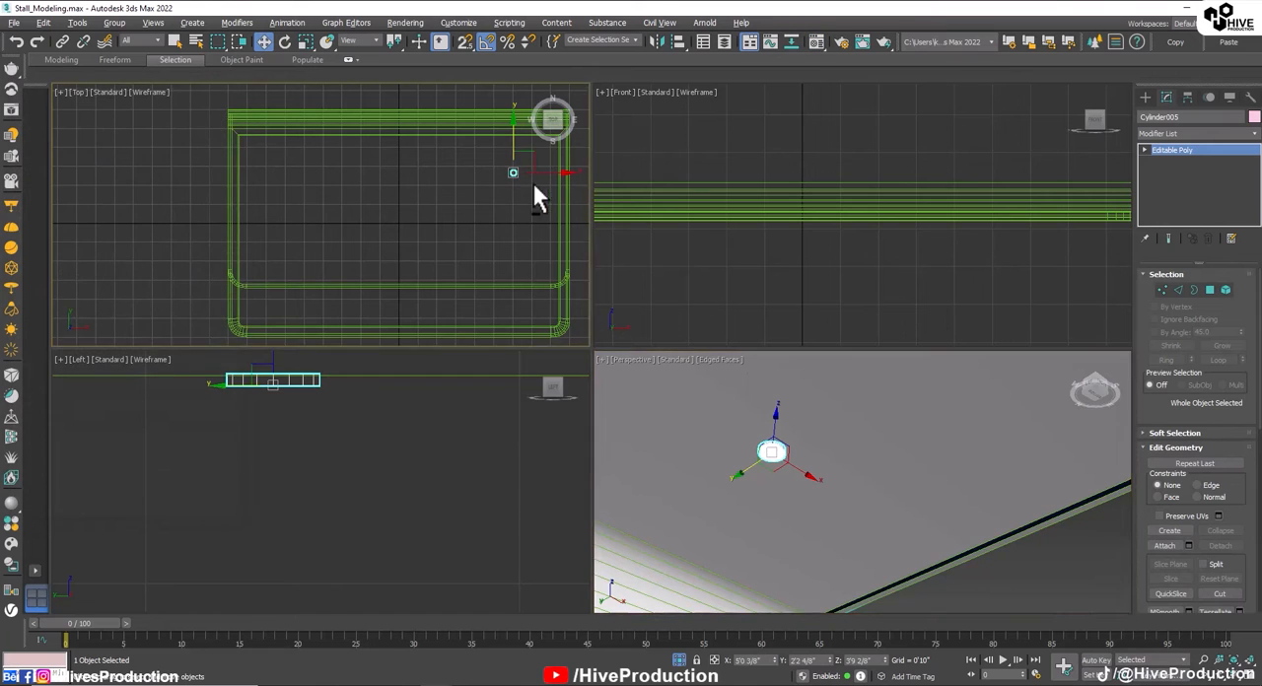
Step: Clone the ceiling light in the Top view as two instances toward the front, and that row of three as three instanced rows leftward
key("alt+w")
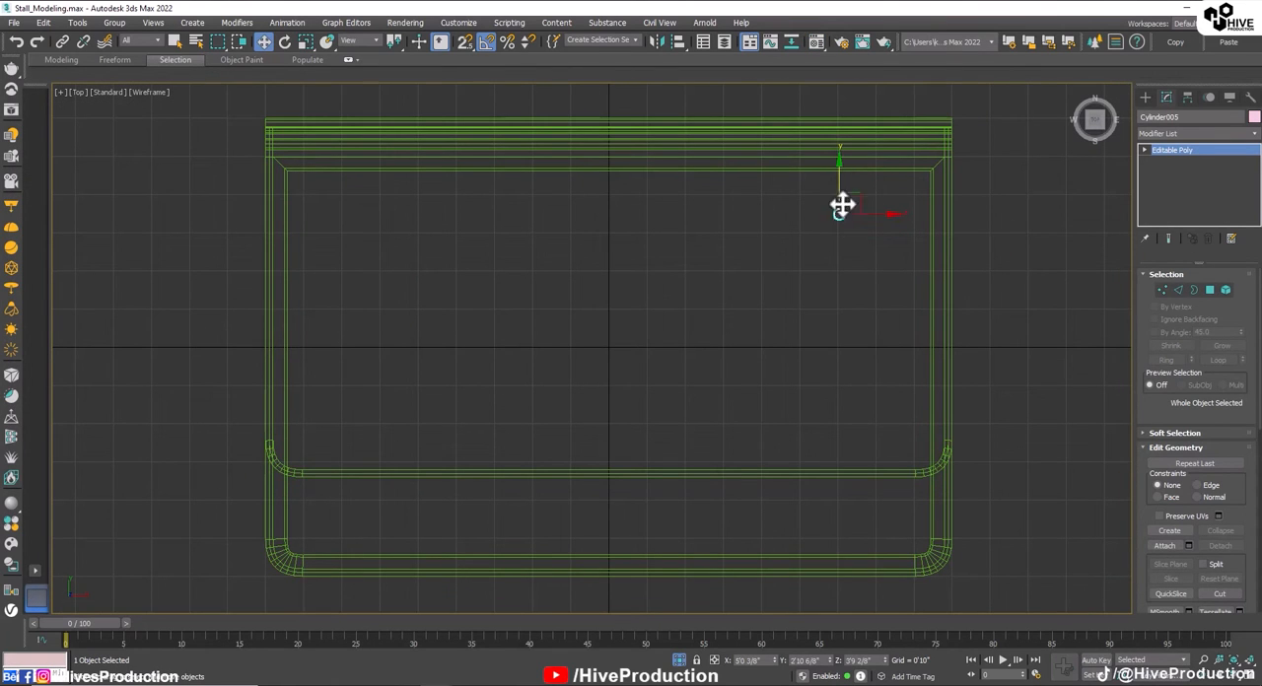
left_click_drag(840, 179, 850, 268, "shift")
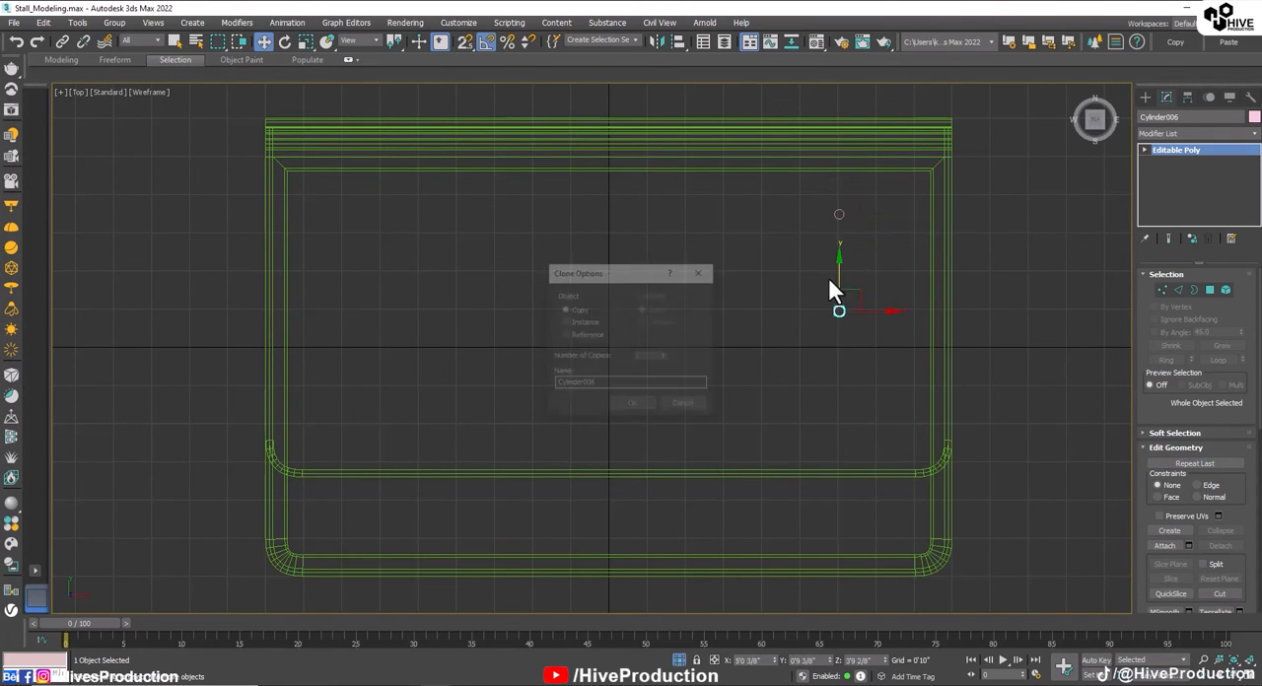
left_click(586, 323)
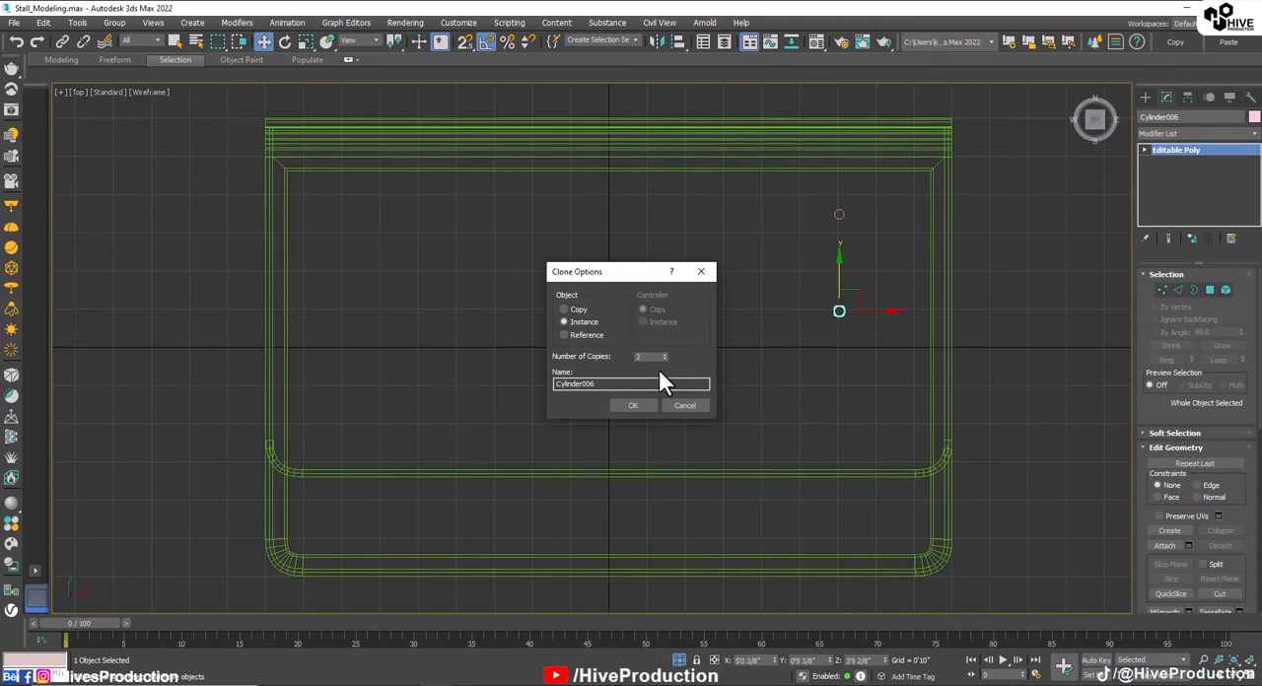
left_click(636, 405)
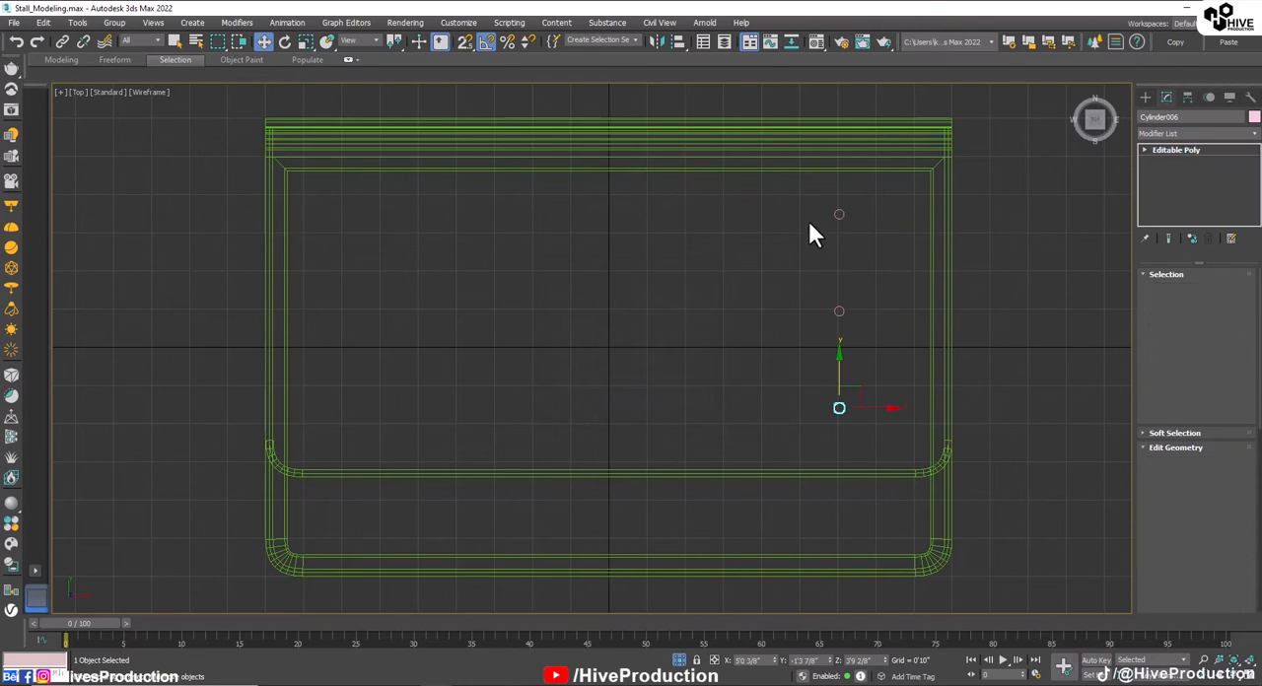
mouse_move(806, 201)
left_mouse_down()
mouse_move(876, 356)
mouse_move(868, 316)
mouse_move(739, 311)
left_mouse_up()
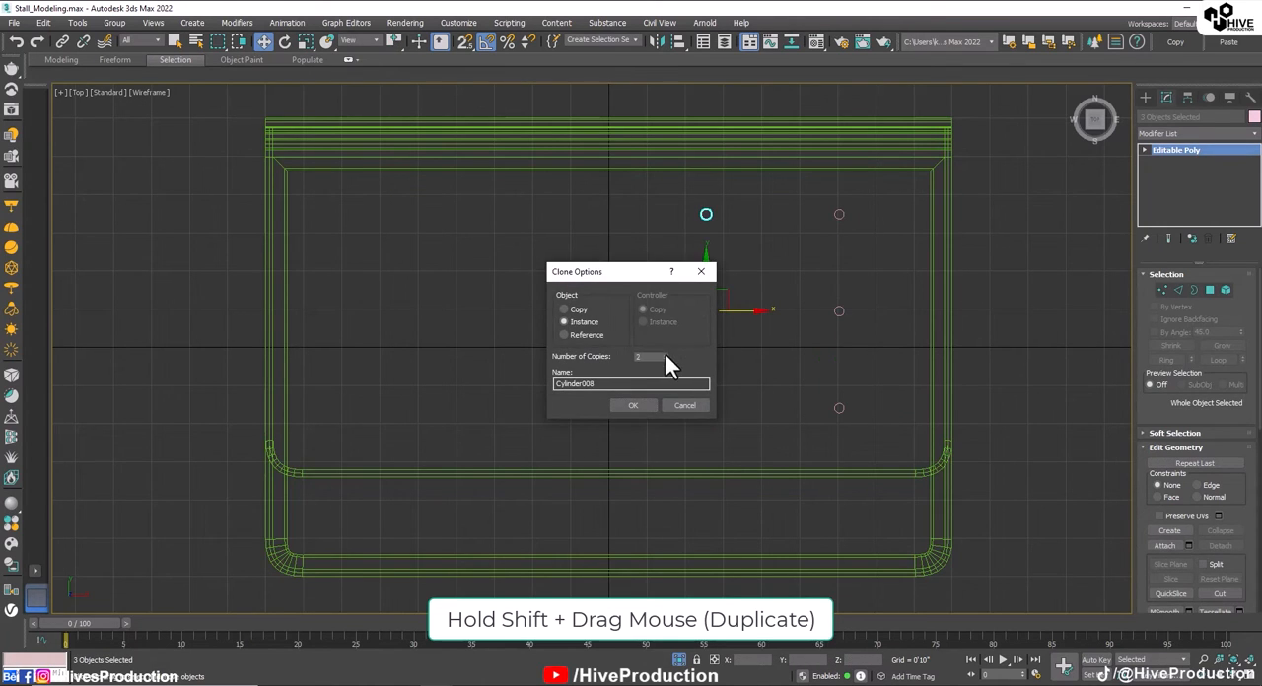
left_click(642, 404)
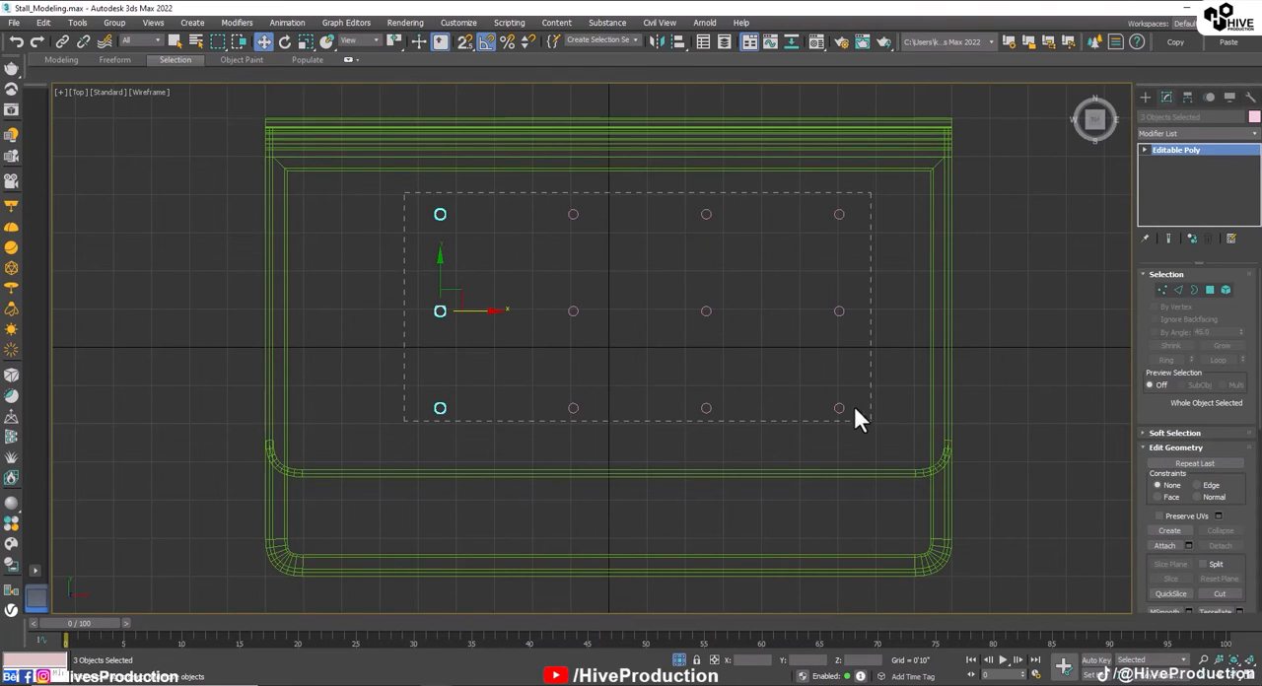
Step: Shift all twelve ceiling lights to the right and add a fifth instanced row of three at the left end
key("ctrl+a")
left_click_drag(677, 314, 714, 314)
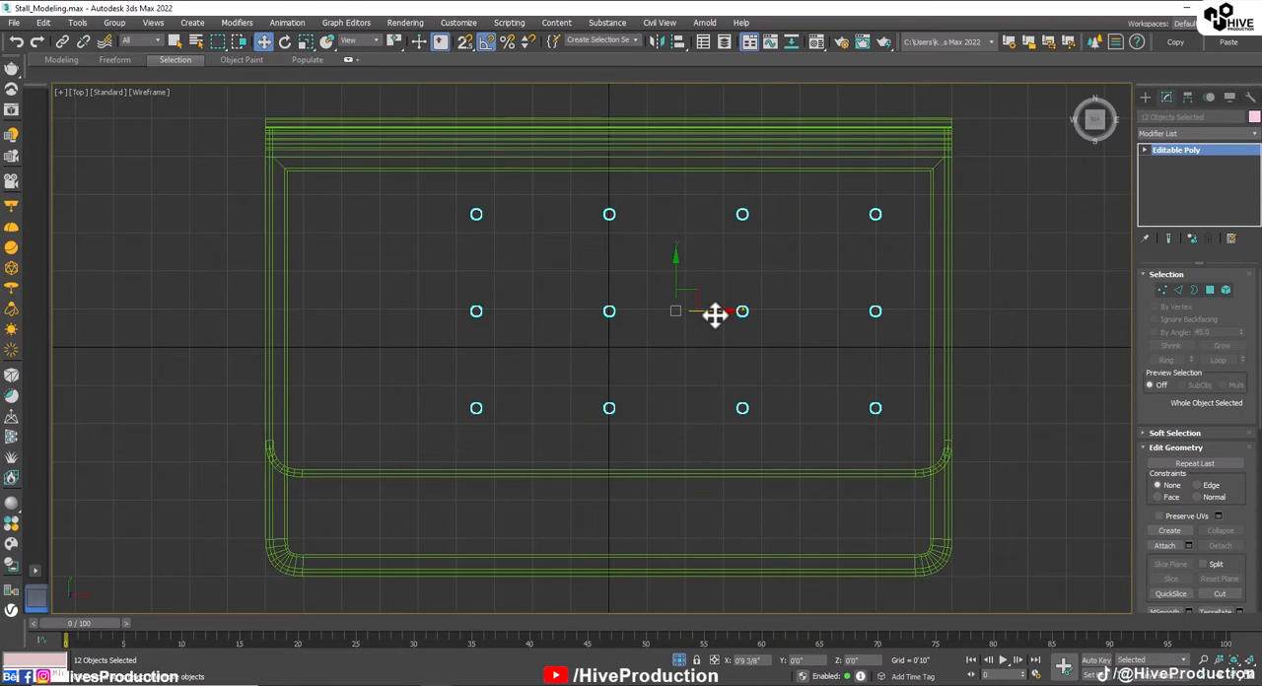
left_click_drag(905, 431, 901, 420)
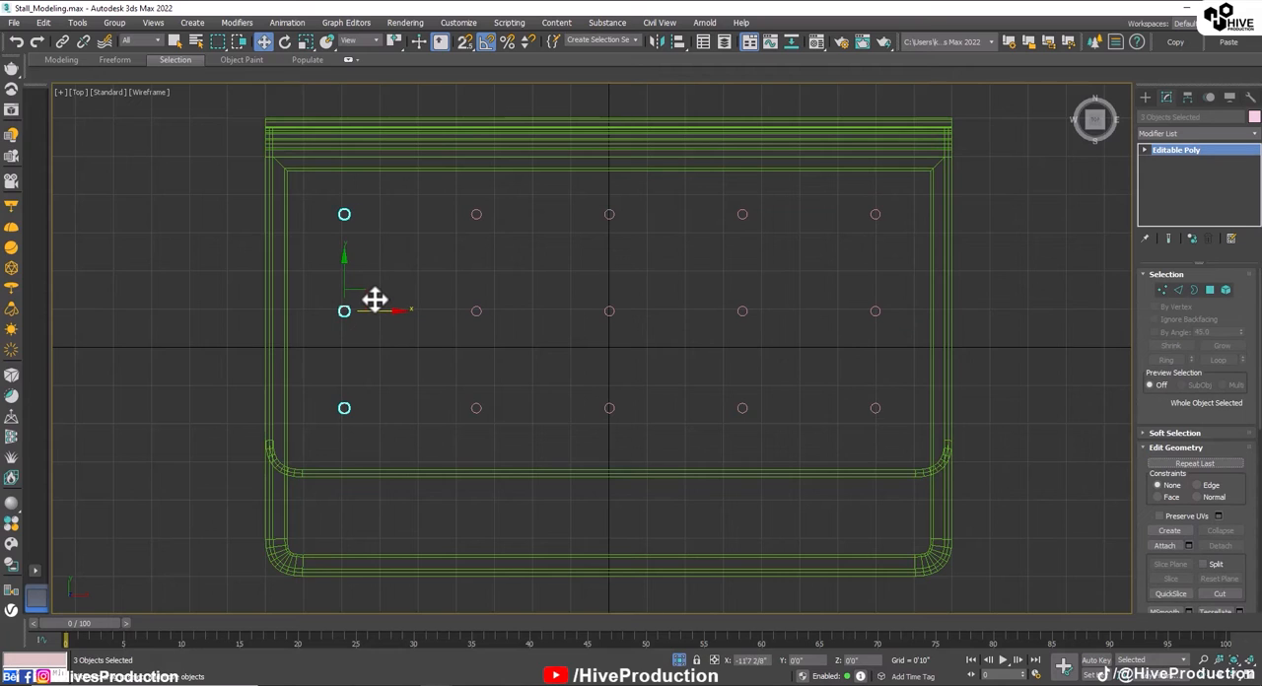
left_click_drag(374, 299, 375, 300, "shift")
left_click(624, 405)
Step: Group all fifteen ceiling lights under the name Toplights
left_click(895, 219)
left_click_drag(406, 437, 339, 431)
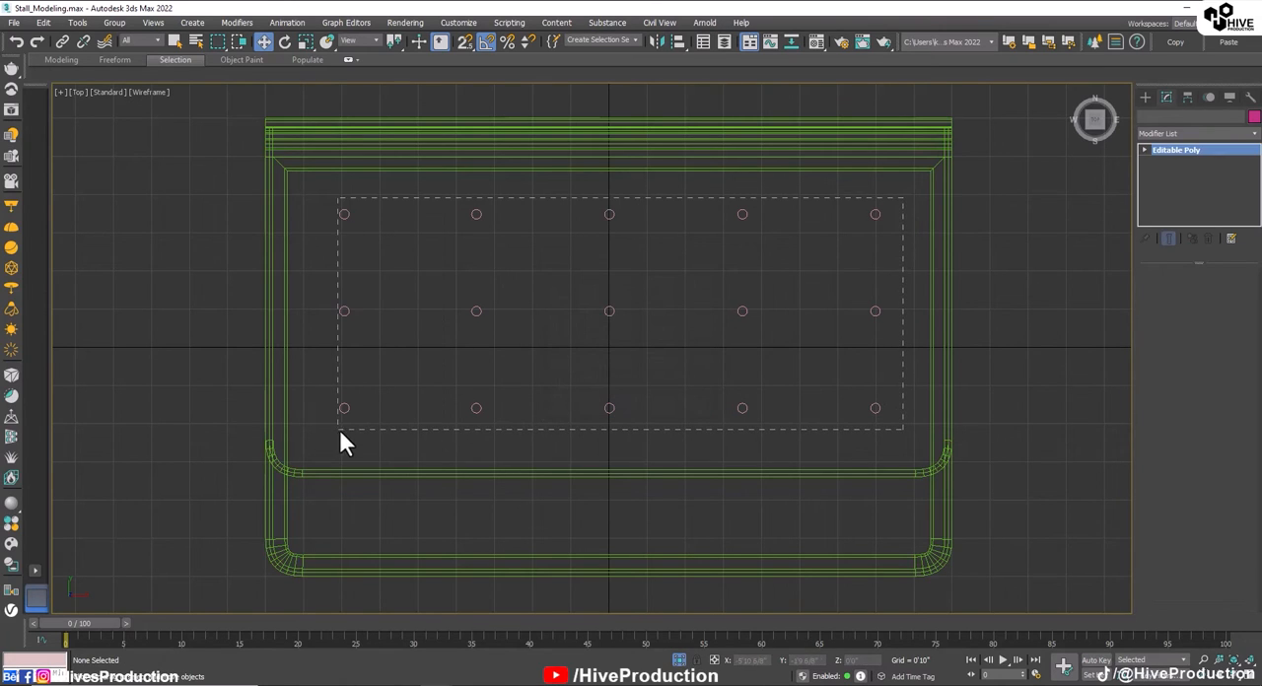
left_click(114, 22)
left_click(121, 36)
type("T")
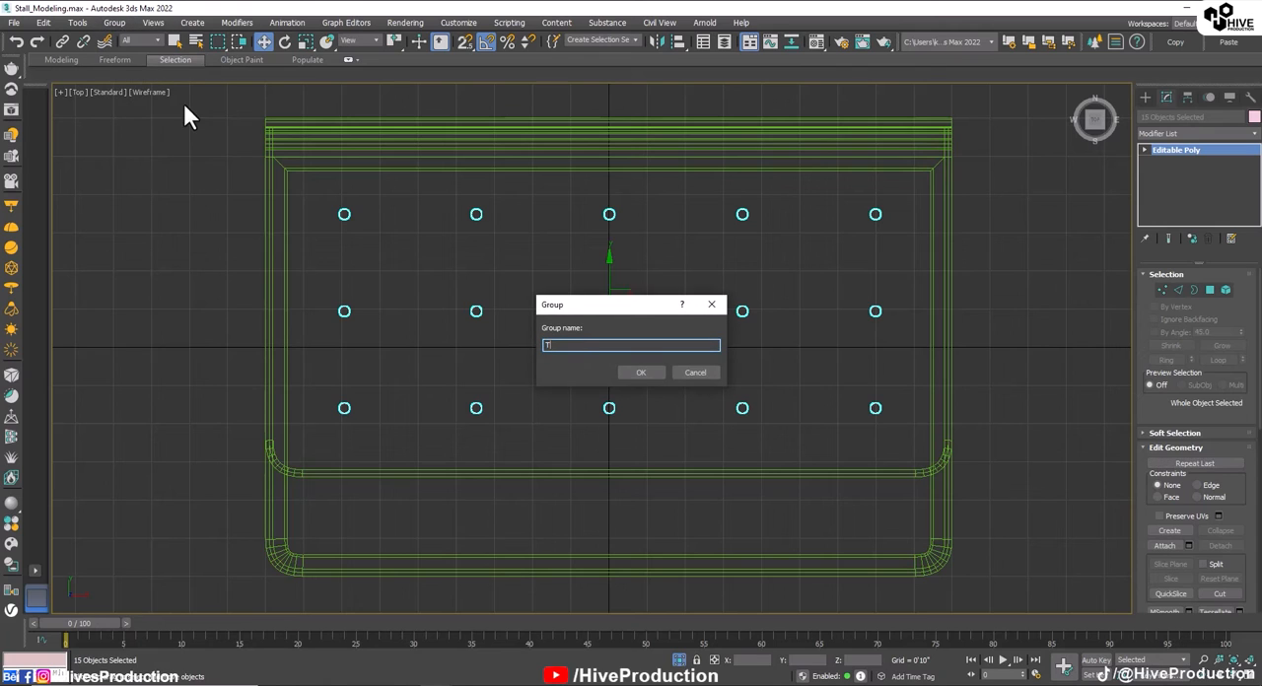
type("oplights")
key("Return")
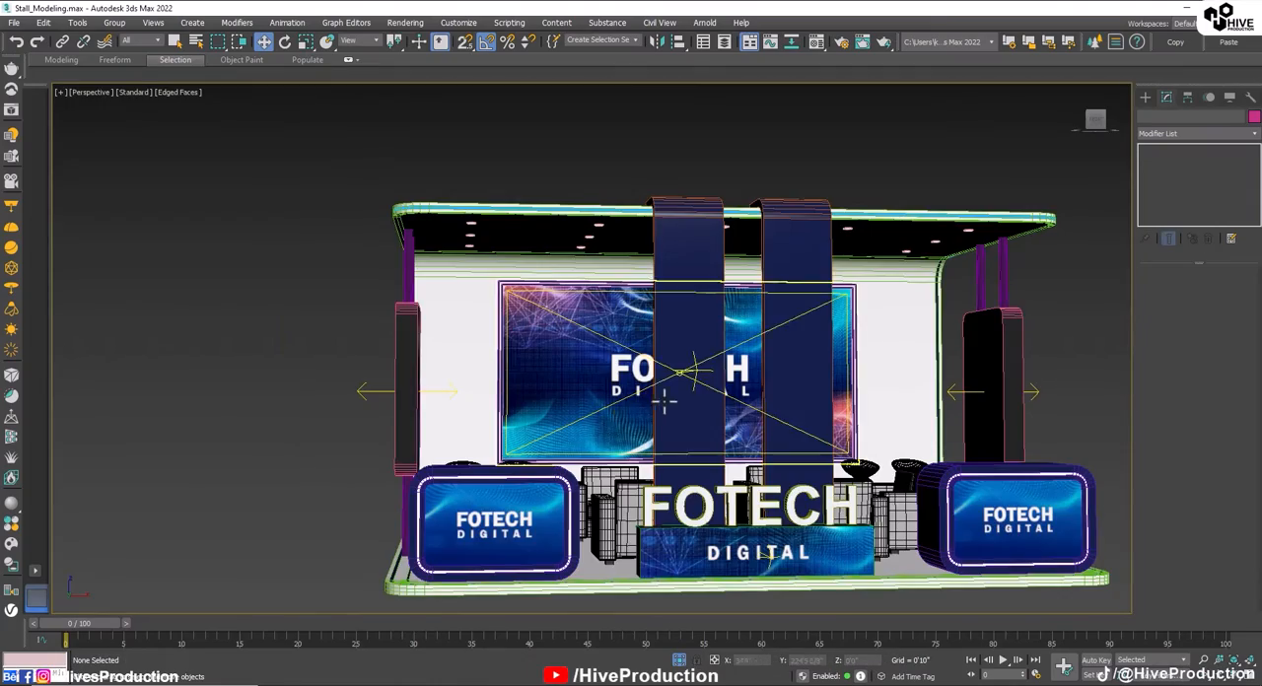
Step: Draw a V-Ray plane light about 12'3 1/8" by 5'4 4/8" over the ceiling light grid in the Top view
middle_click_drag(667, 401, 708, 402, "alt")
left_click(1144, 96)
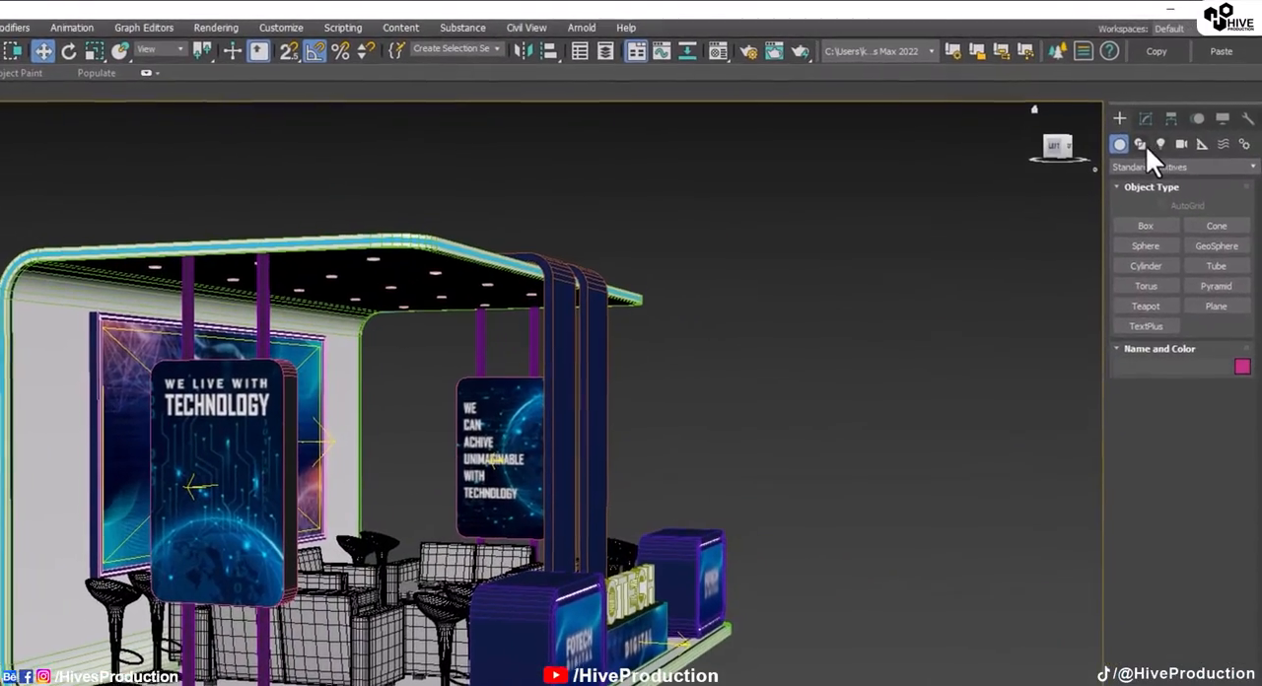
left_click(1179, 118)
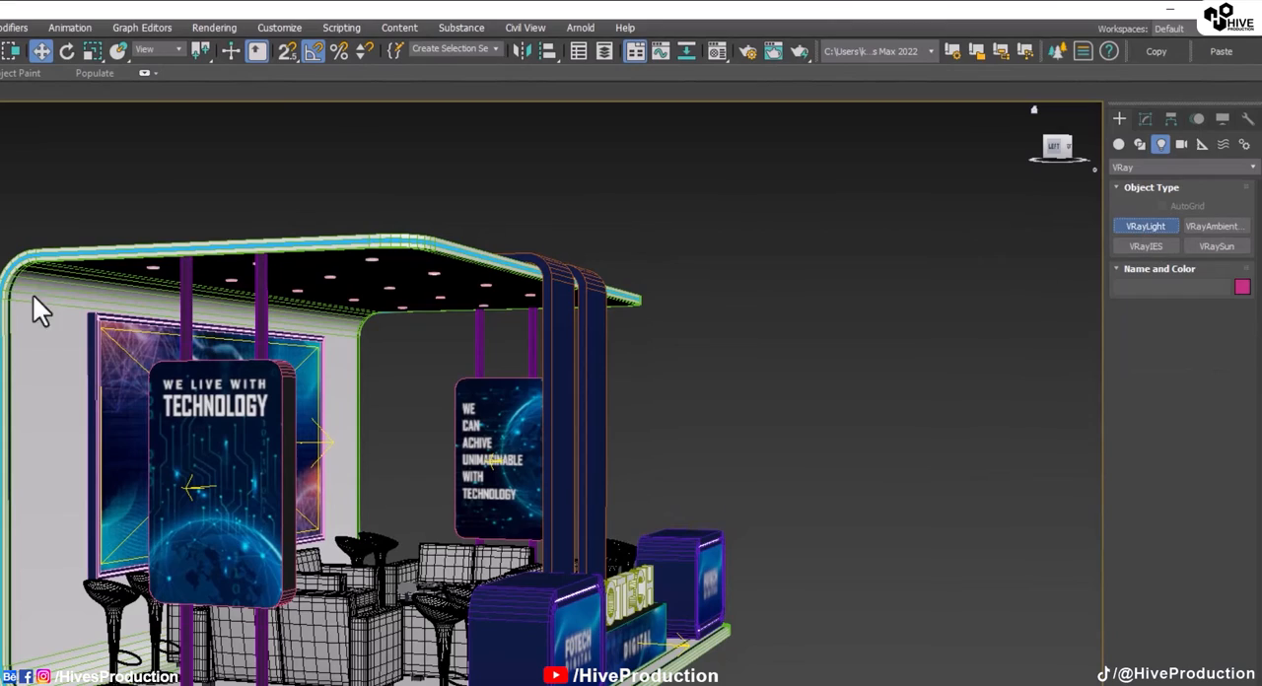
key("alt+w")
left_click_drag(191, 140, 470, 263)
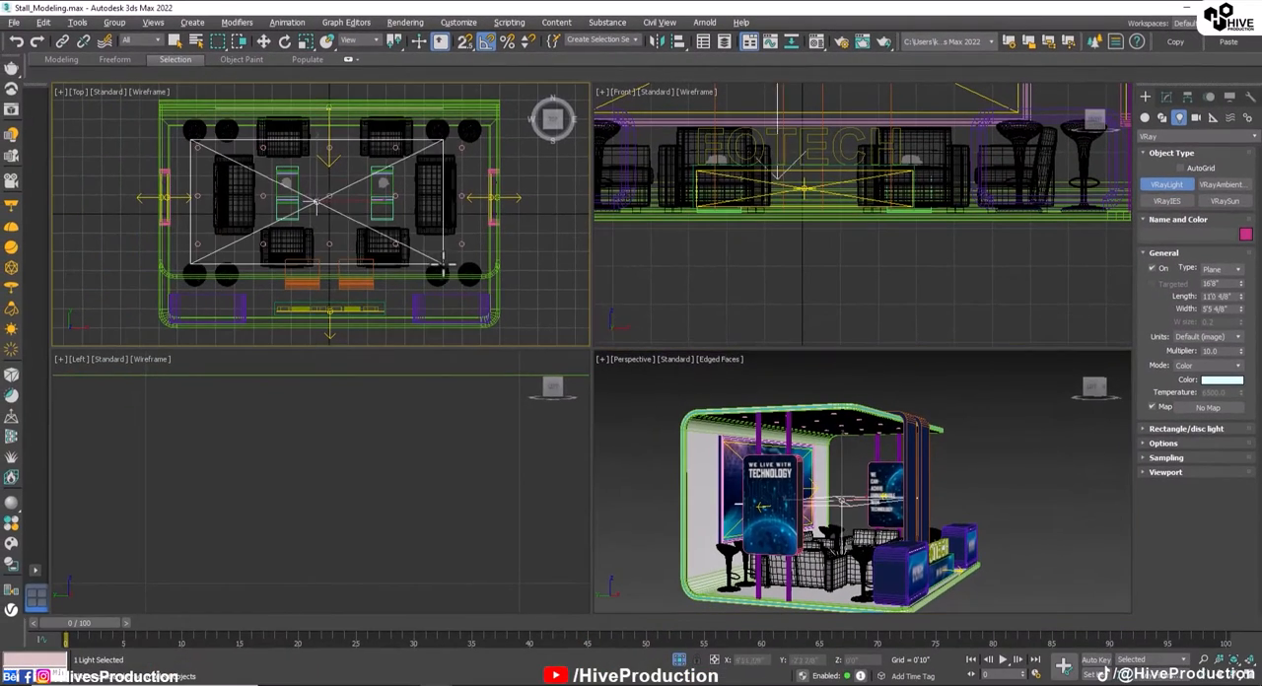
middle_click_drag(847, 475, 849, 483)
Step: Raise the new plane light to just beneath the shell's roof, level with the ceiling lights, in the Left view
key("w")
left_click_drag(847, 482, 843, 411)
scroll(345, 489, "down", 7)
middle_click(472, 482)
key("alt+w")
scroll(680, 419, "up", 3)
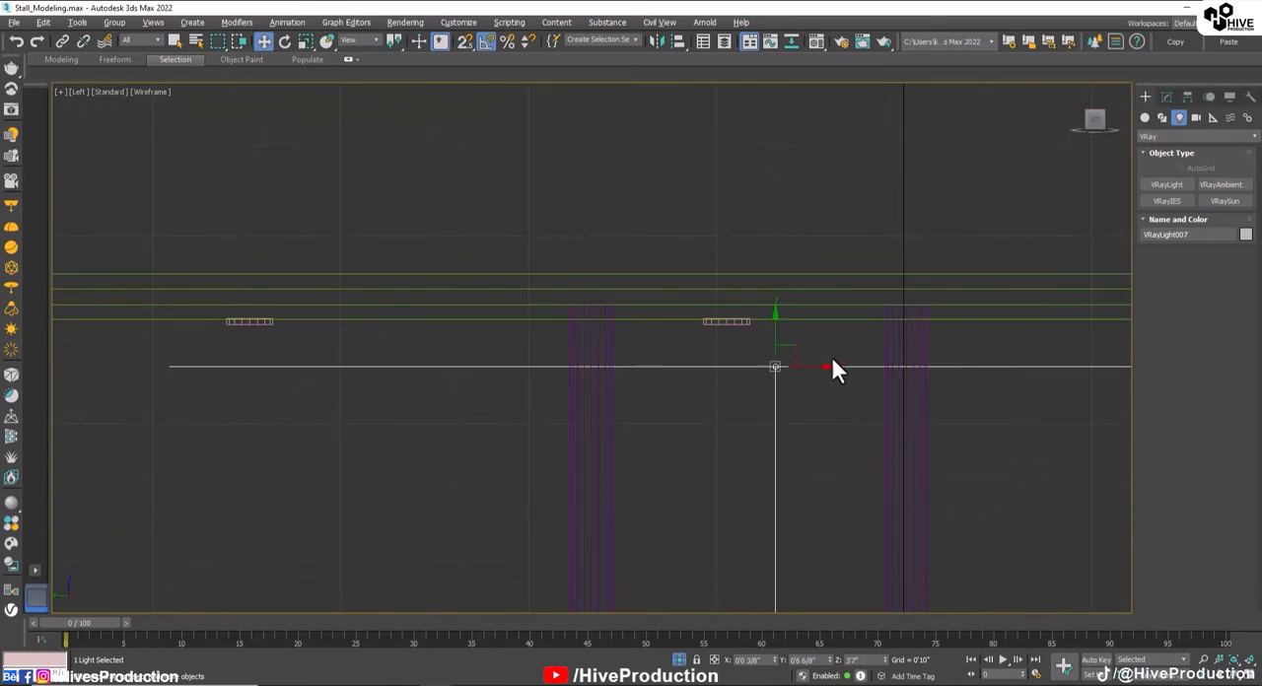
middle_click_drag(830, 357, 814, 411)
left_click_drag(773, 401, 727, 358)
Step: Set the new ceiling plane light's multiplier to 3 and its colour to pure white
left_click(1164, 97)
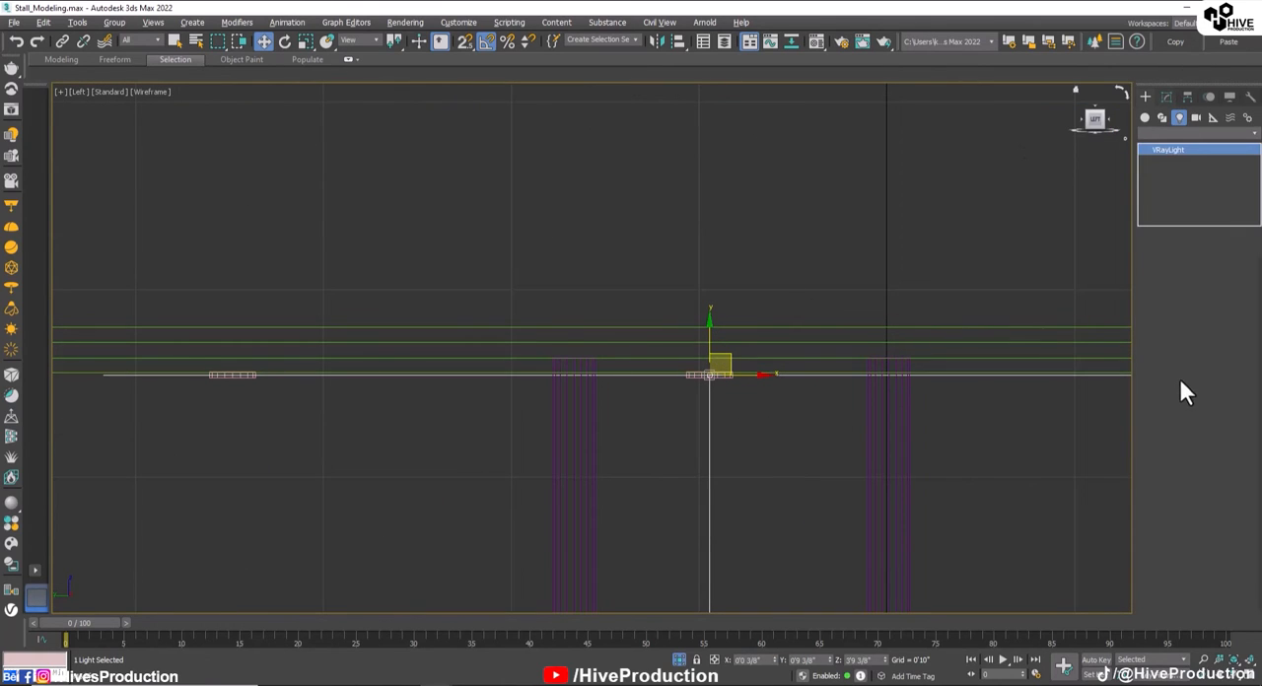
left_click_drag(1196, 372, 572, 323)
type("3")
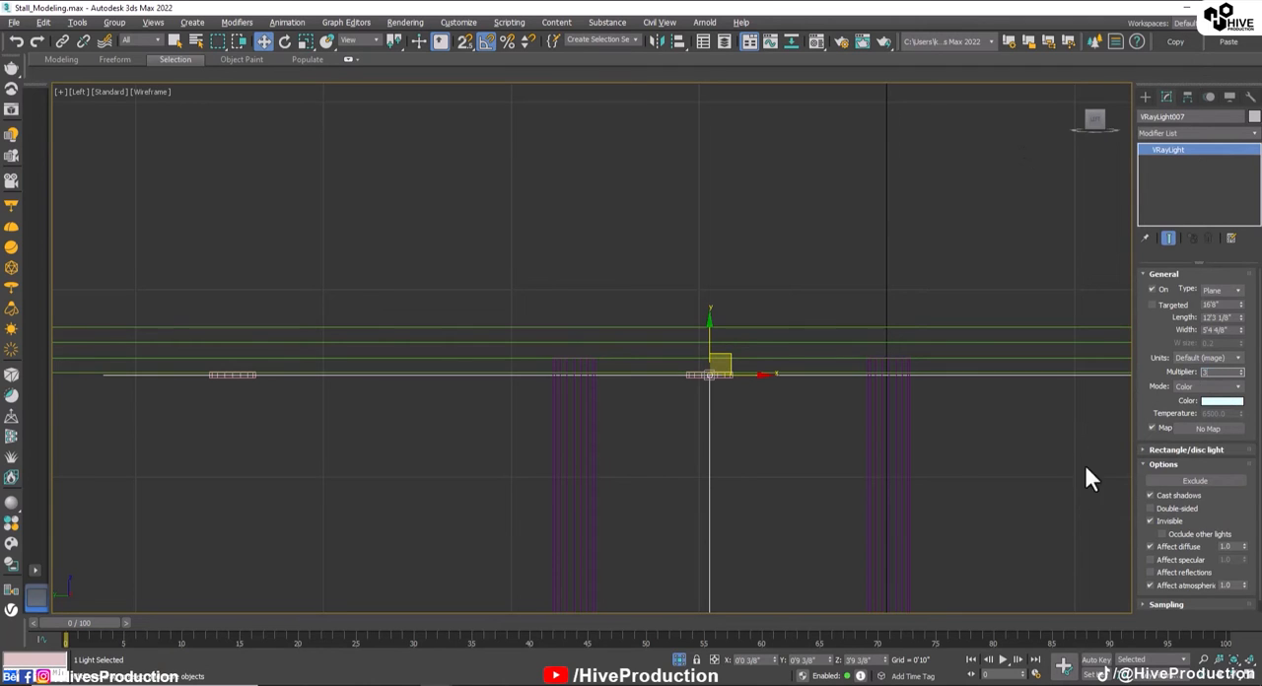
left_click_drag(488, 91, 511, 93)
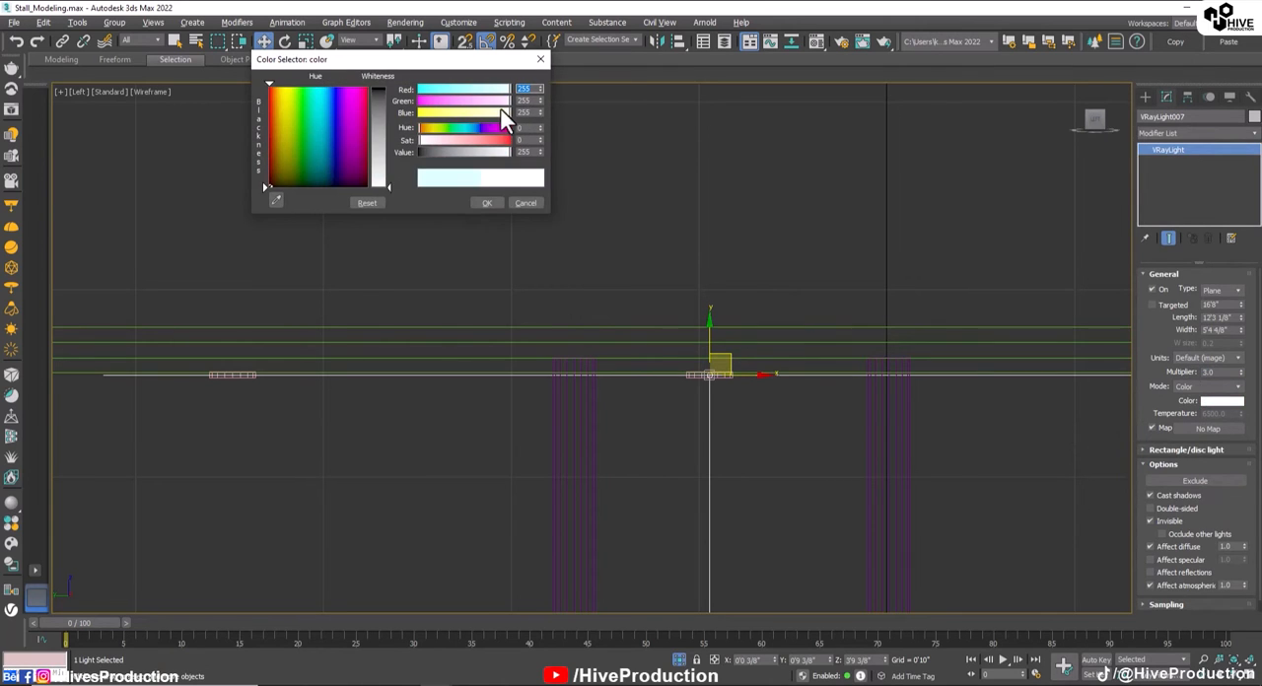
left_click(486, 202)
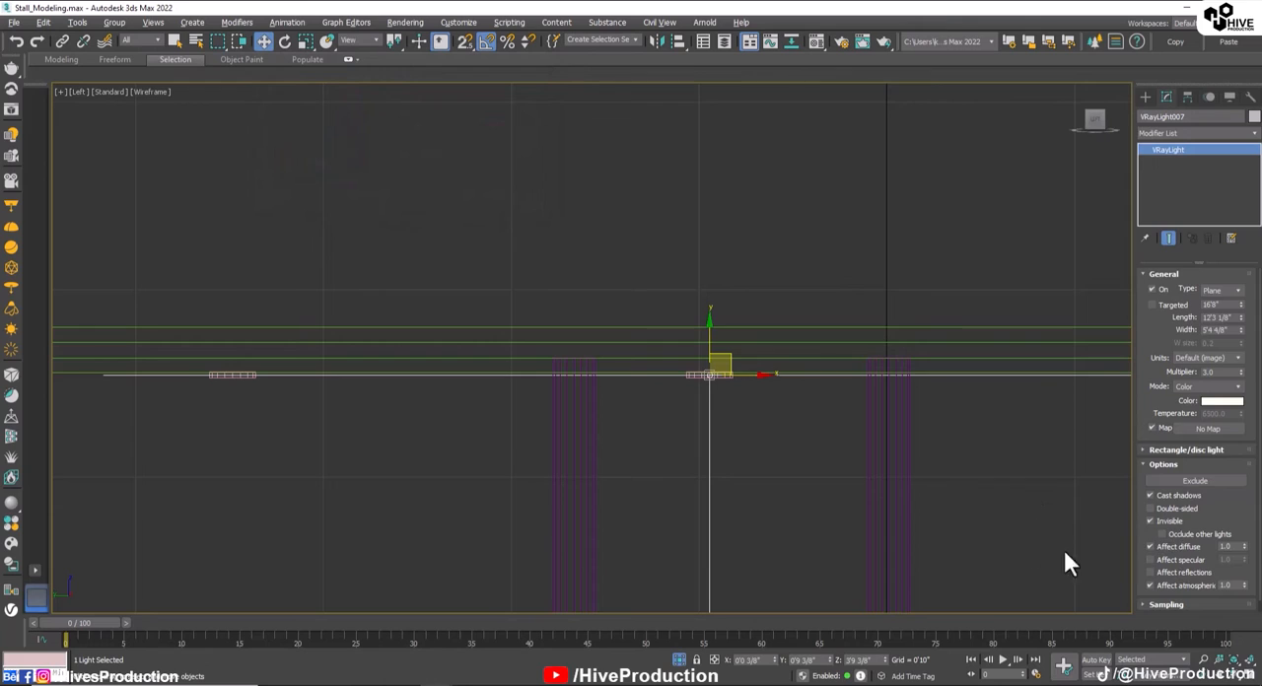
left_click(1010, 518)
Step: Paste the potted plant into the Perspective scene and lower it toward the front edge of the stand
scroll(989, 515, "down", 8)
middle_click_drag(988, 514, 700, 280)
key("alt+w")
right_click(849, 522)
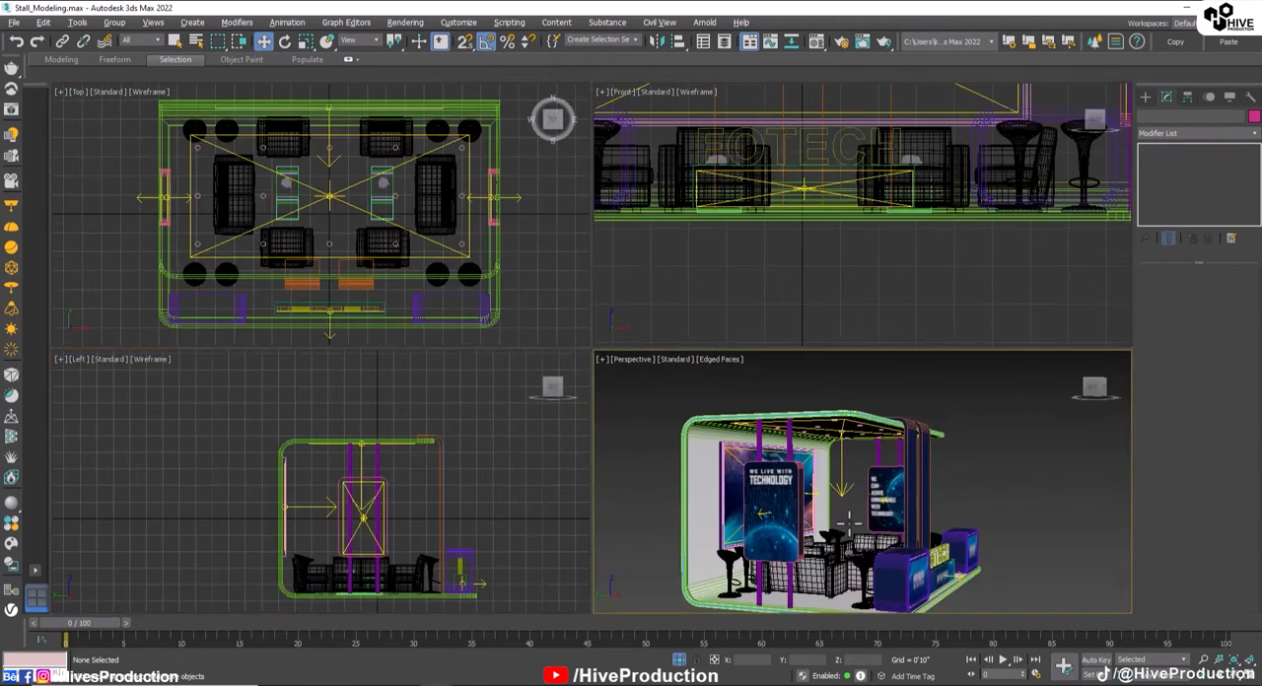
key("alt+w")
middle_click_drag(849, 523, 704, 481, "alt")
middle_click_drag(704, 481, 729, 469)
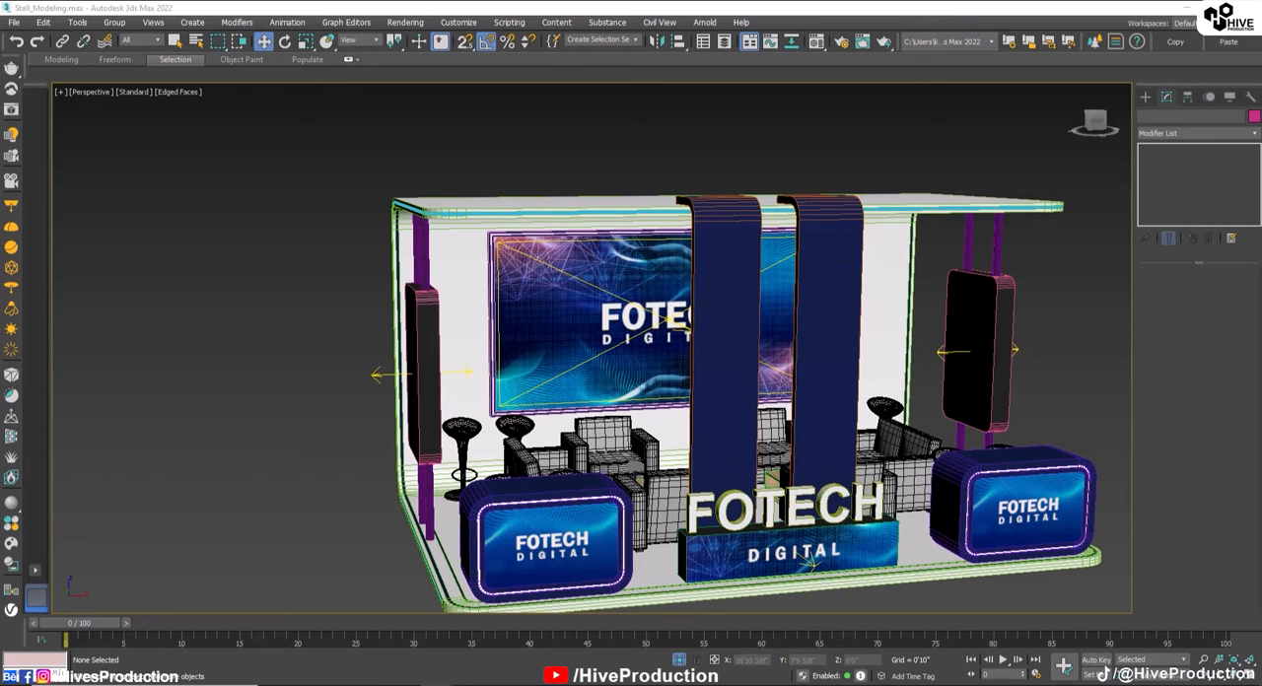
middle_click_drag(720, 349, 768, 418, "alt")
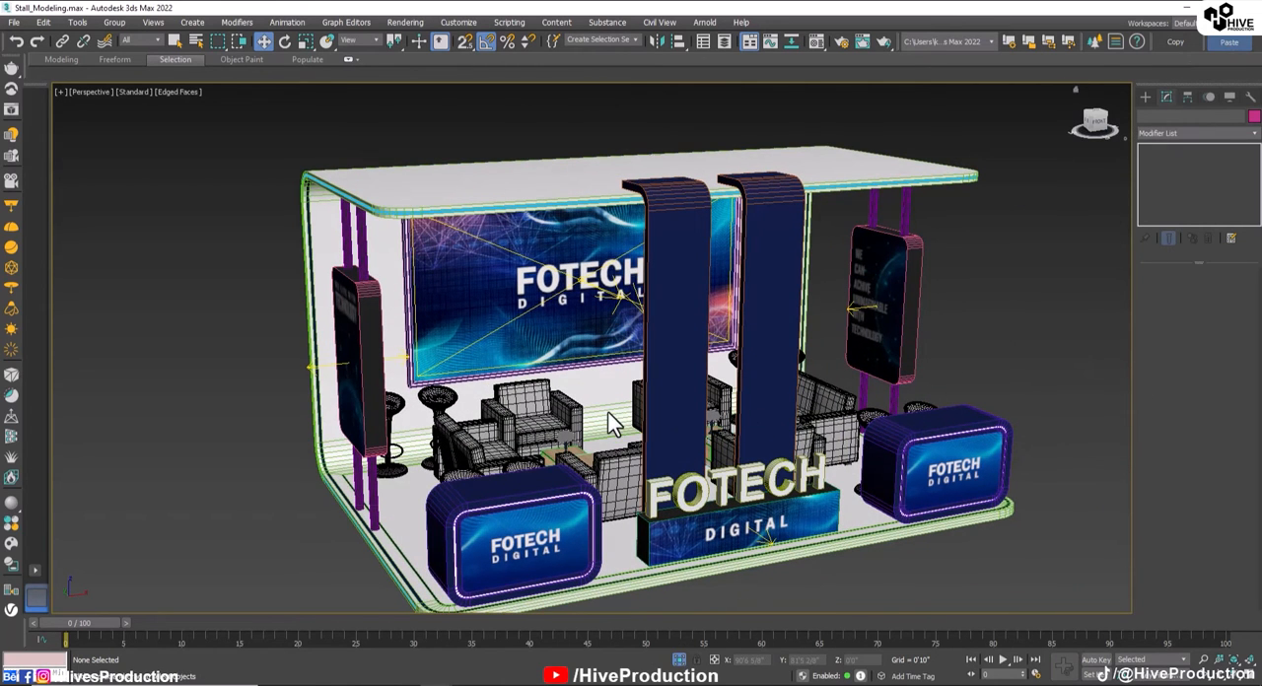
left_click(897, 179)
key("w")
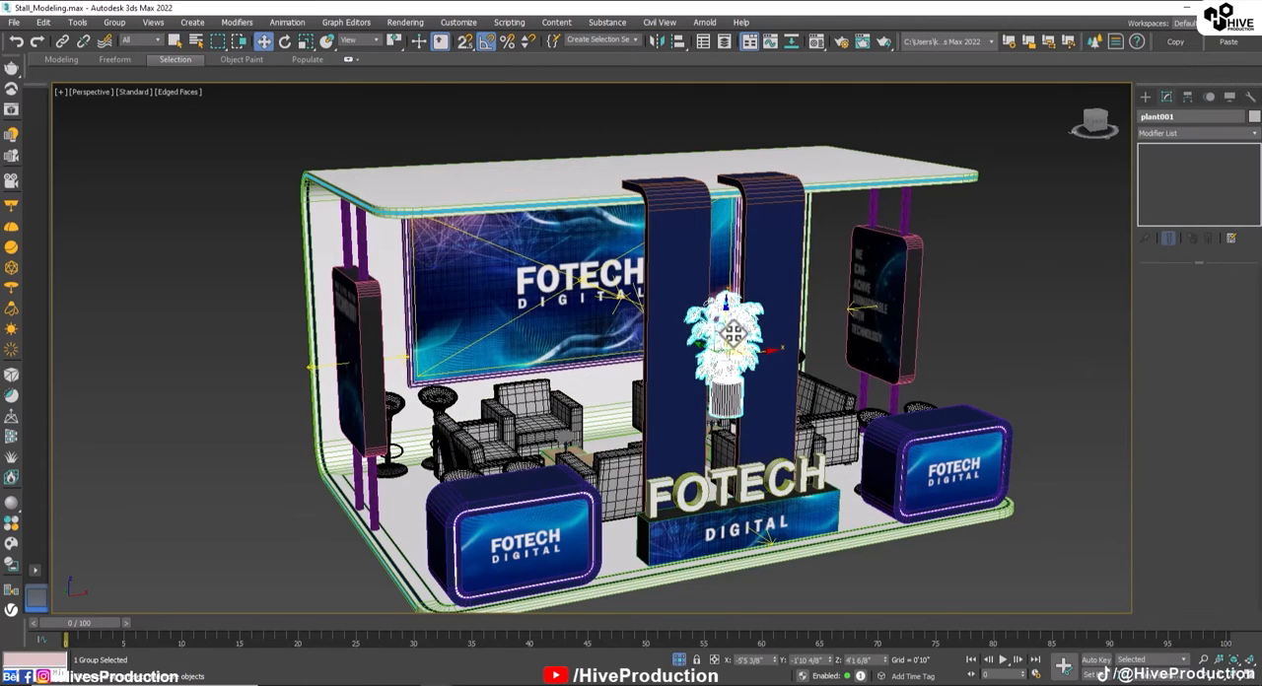
left_click_drag(733, 329, 746, 502)
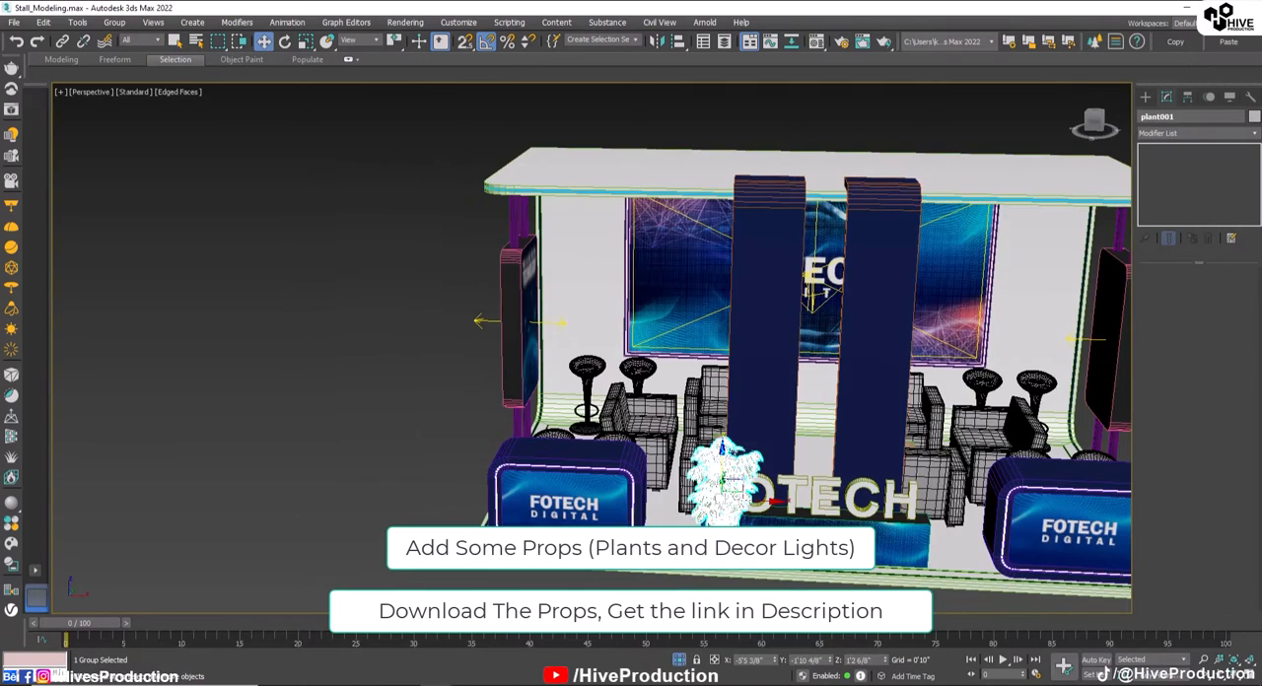
Step: Move the potted plant onto the front floor edge, between the left FOTECH counter and the sign block
left_click(754, 597)
middle_click_drag(754, 550, 804, 438)
key("F4")
left_click(800, 430)
scroll(806, 442, "up", 2)
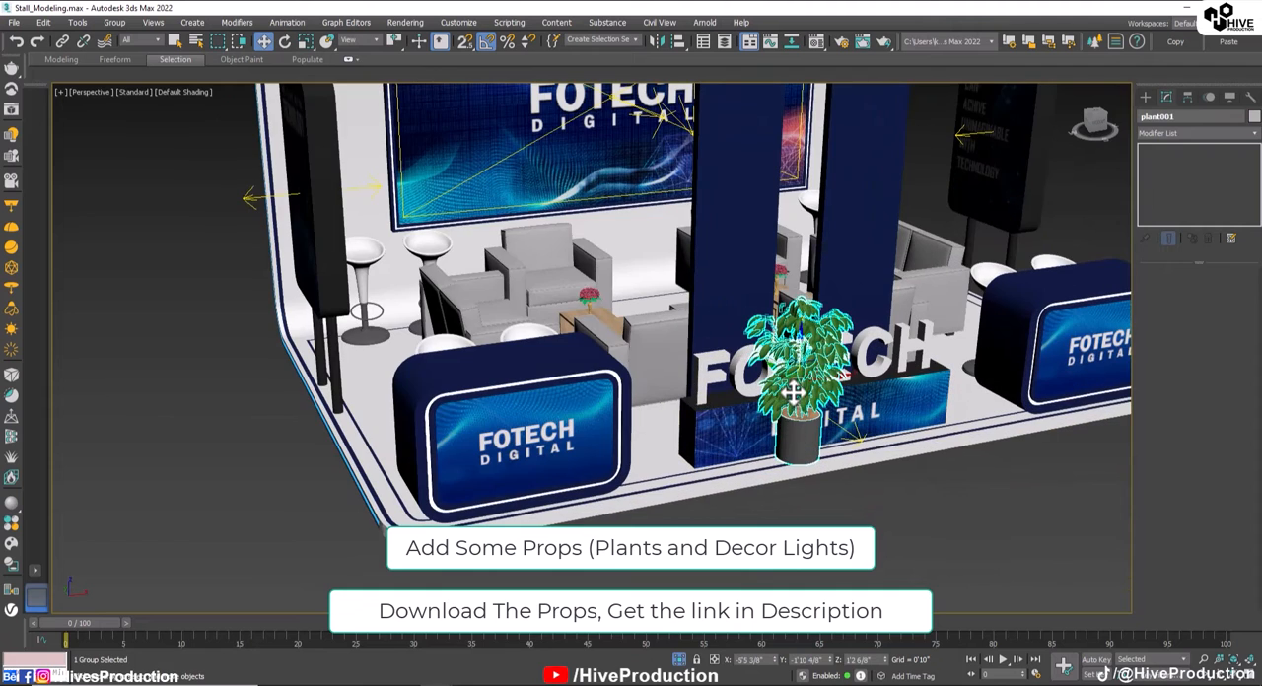
left_click_drag(788, 373, 668, 386)
middle_click_drag(672, 427, 713, 403, "alt")
scroll(684, 478, "up", 5)
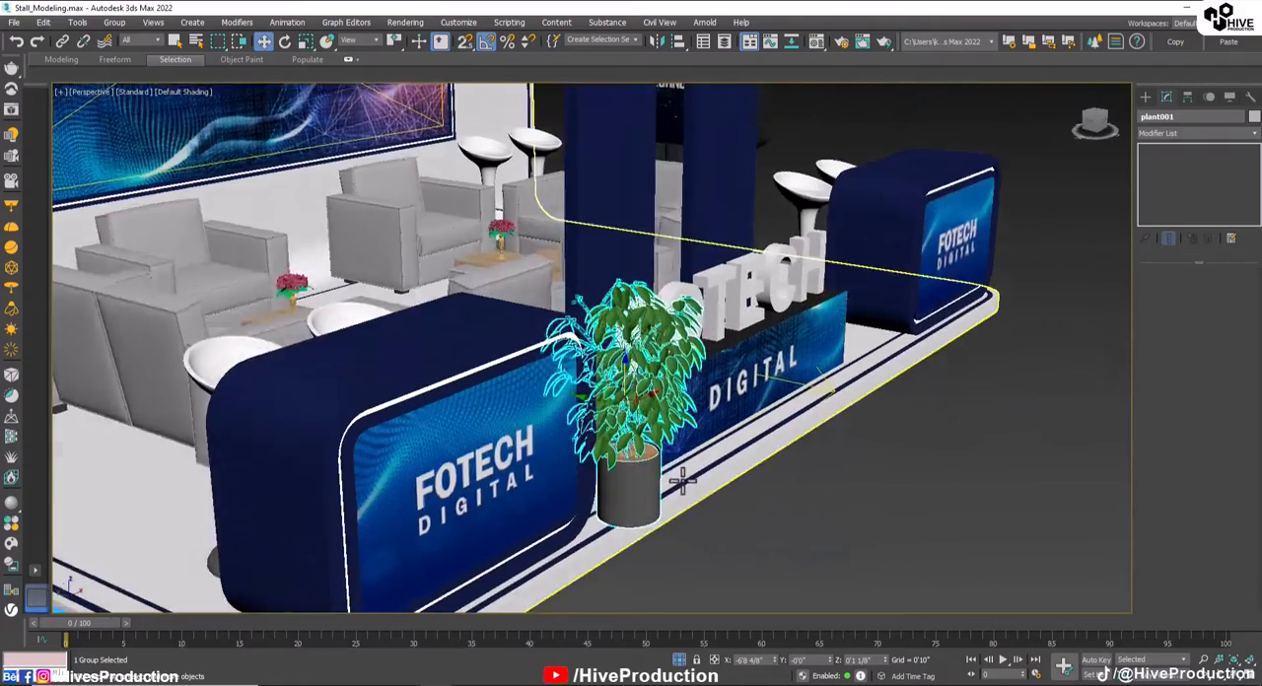
left_click_drag(602, 367, 544, 347)
middle_click_drag(641, 450, 597, 388, "alt")
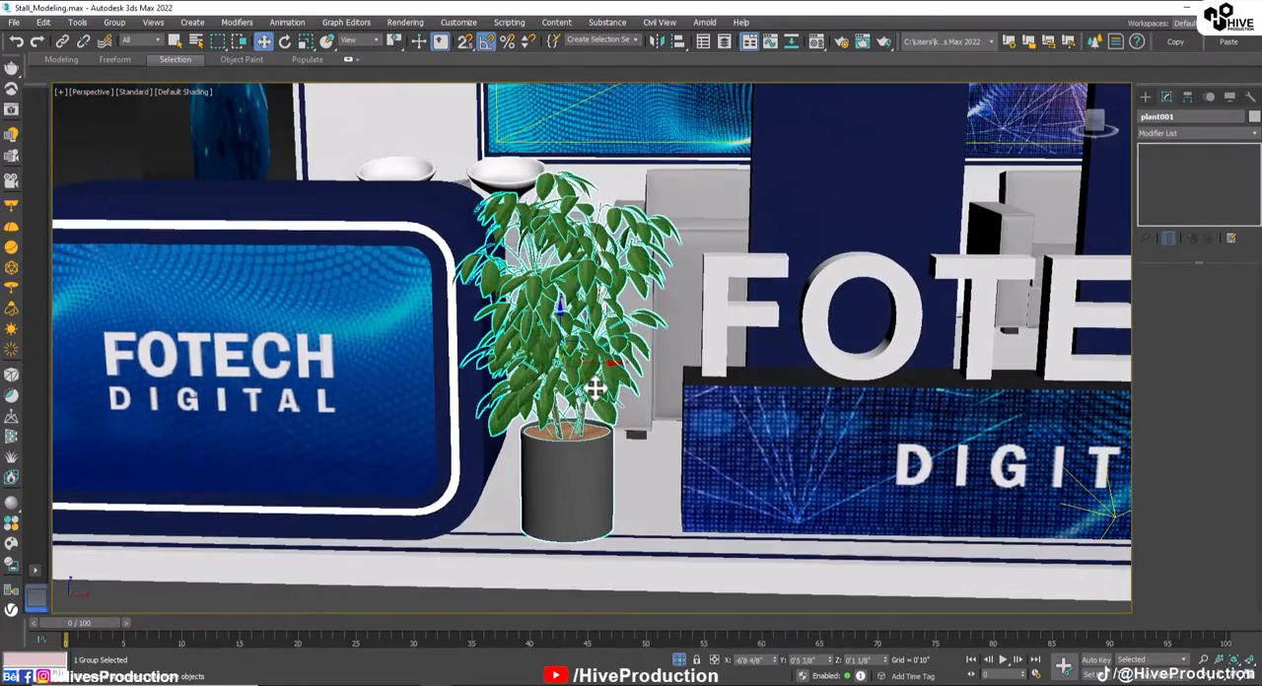
left_click_drag(603, 361, 647, 362)
Step: Copy the potted plant to the other side of the sign block, beside the right FOTECH counter
scroll(657, 382, "down", 5)
middle_click_drag(658, 385, 369, 332)
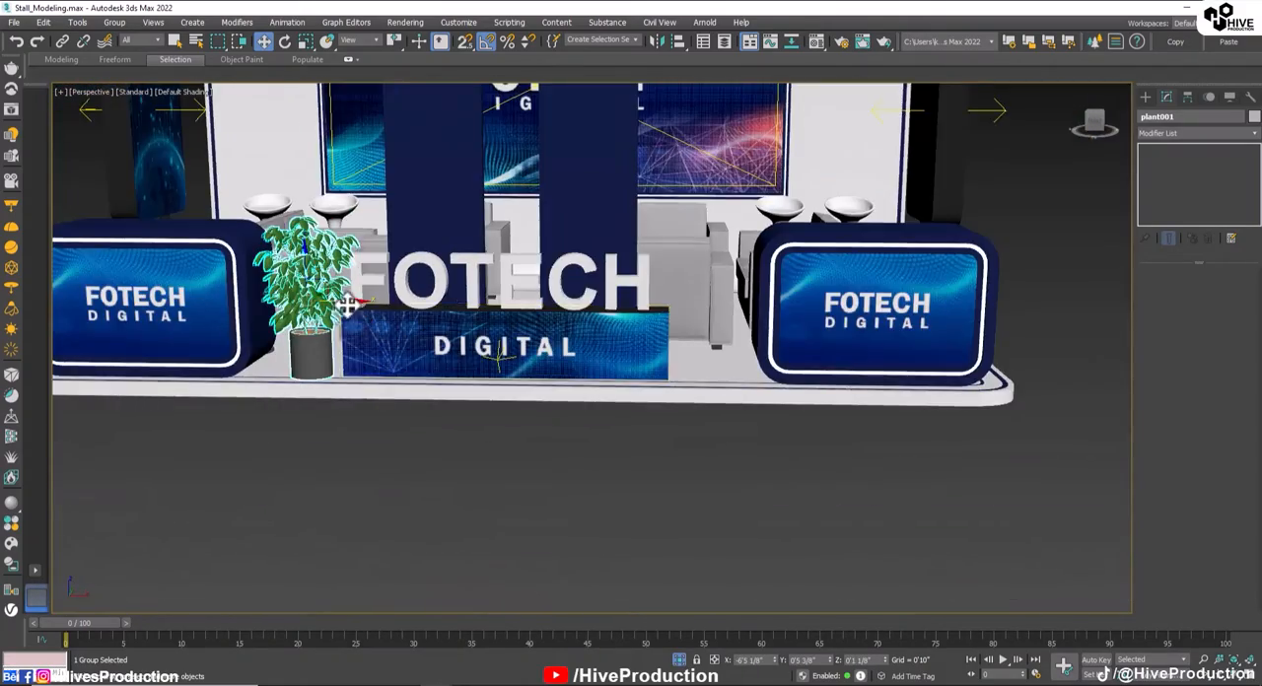
left_click_drag(347, 307, 736, 313, "shift")
left_click(626, 424)
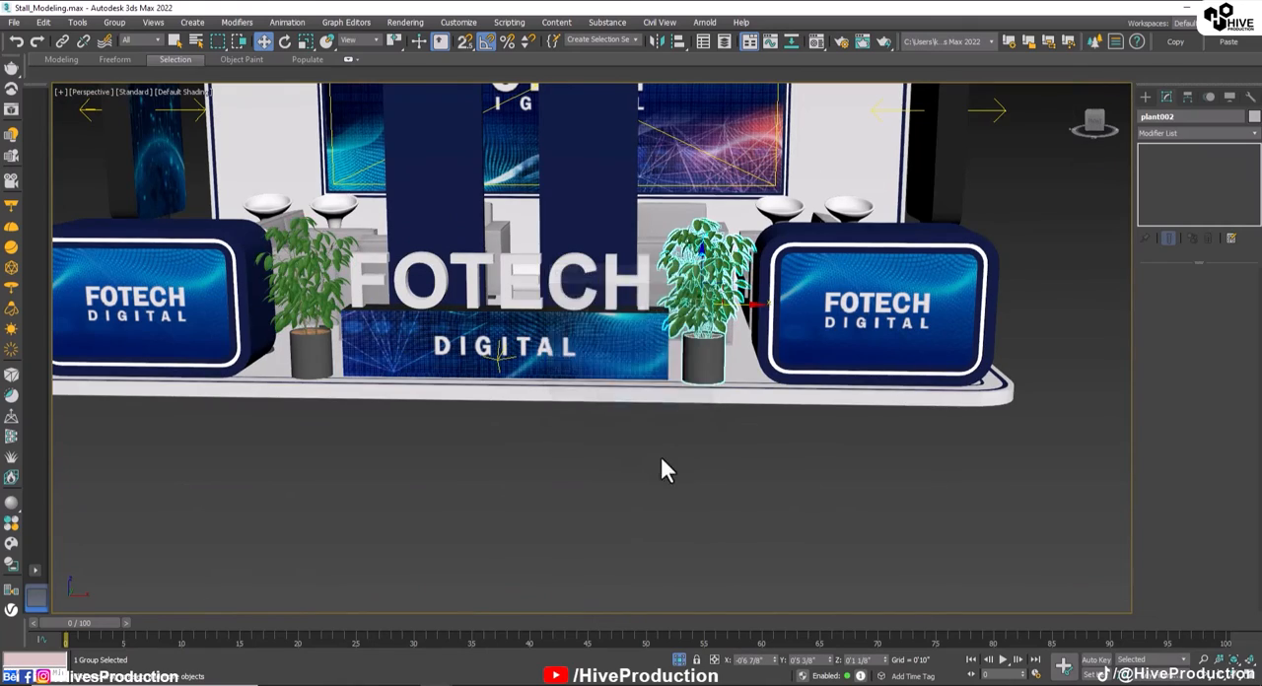
Step: Select the narrow polygon strip along the base's front edge and rounded corners and assign it the glowing blue light material
mouse_move(659, 453)
middle_mouse_down("alt")
mouse_move(197, 449)
mouse_move(433, 419)
middle_mouse_up("alt")
middle_click_drag(200, 476, 296, 468)
key("F4")
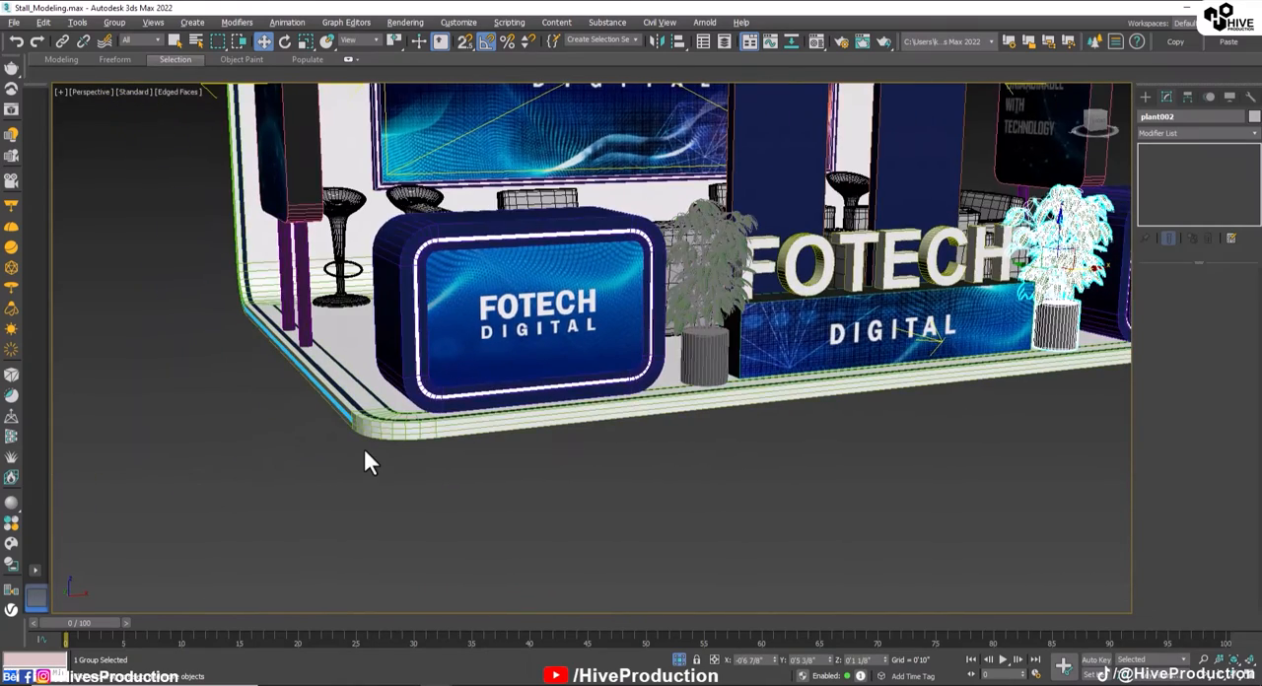
scroll(364, 448, "up", 4)
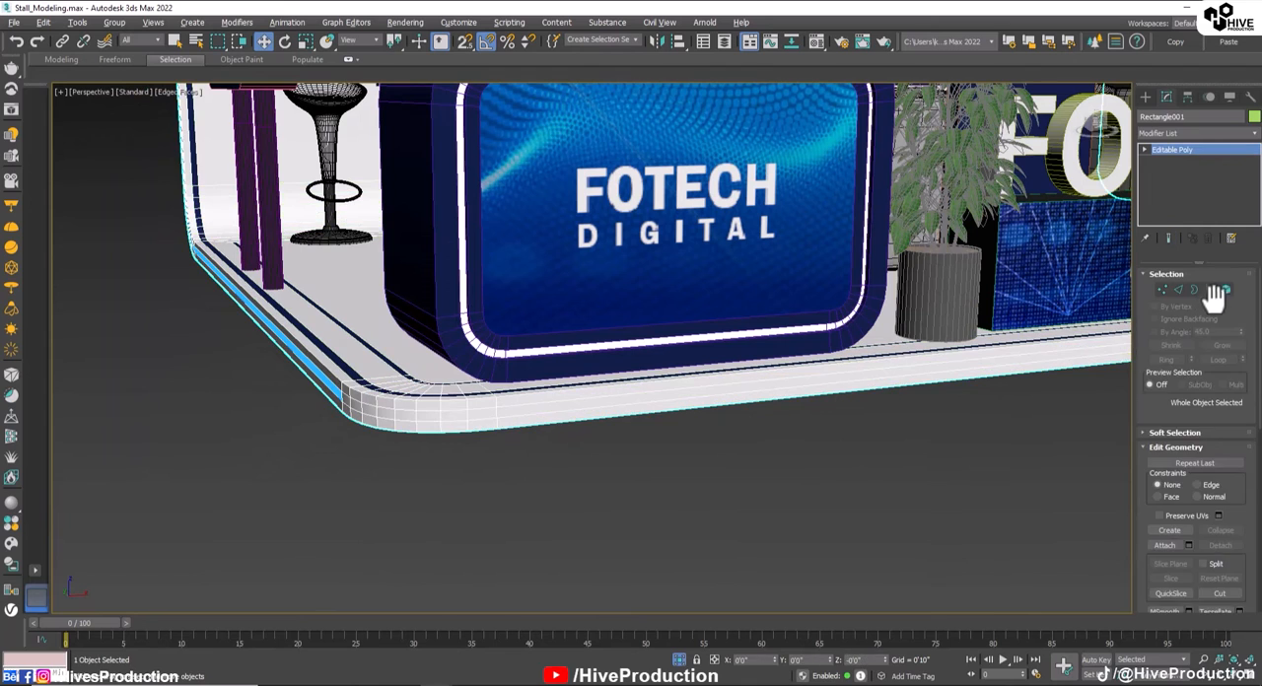
left_click(1211, 290)
left_click(750, 387)
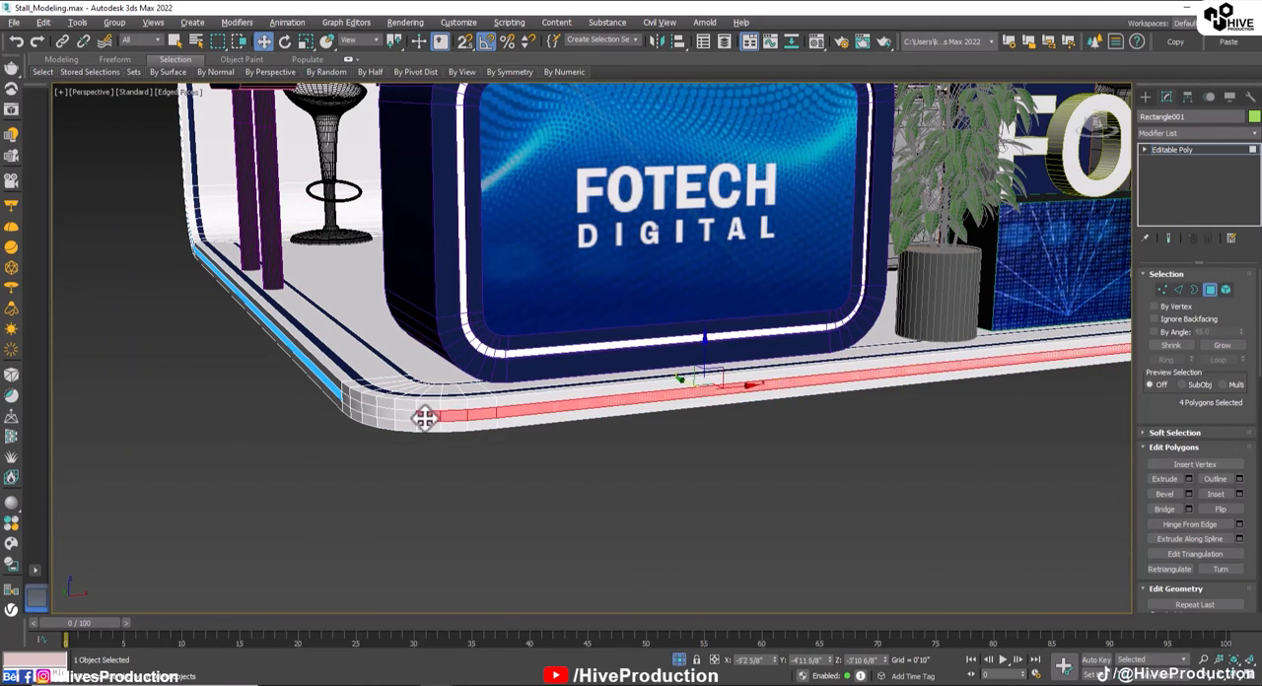
left_click(391, 415, "ctrl")
left_click(352, 404, "ctrl")
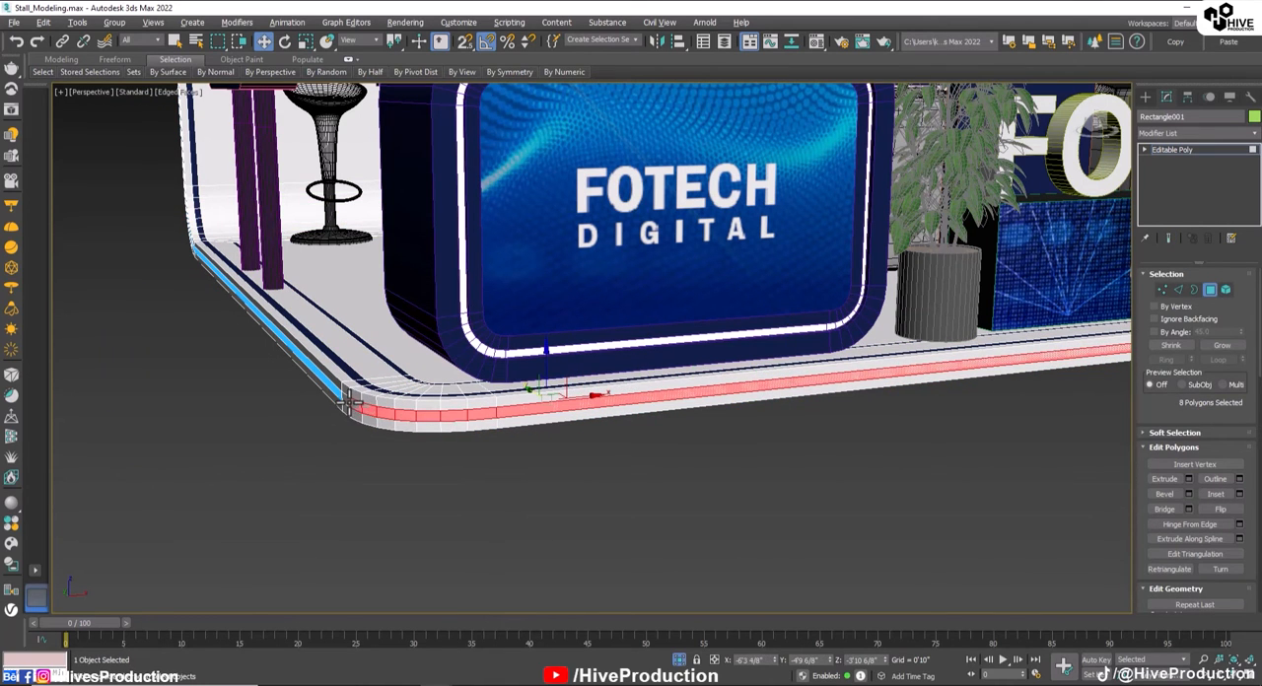
middle_click_drag(658, 431, 636, 476, "alt")
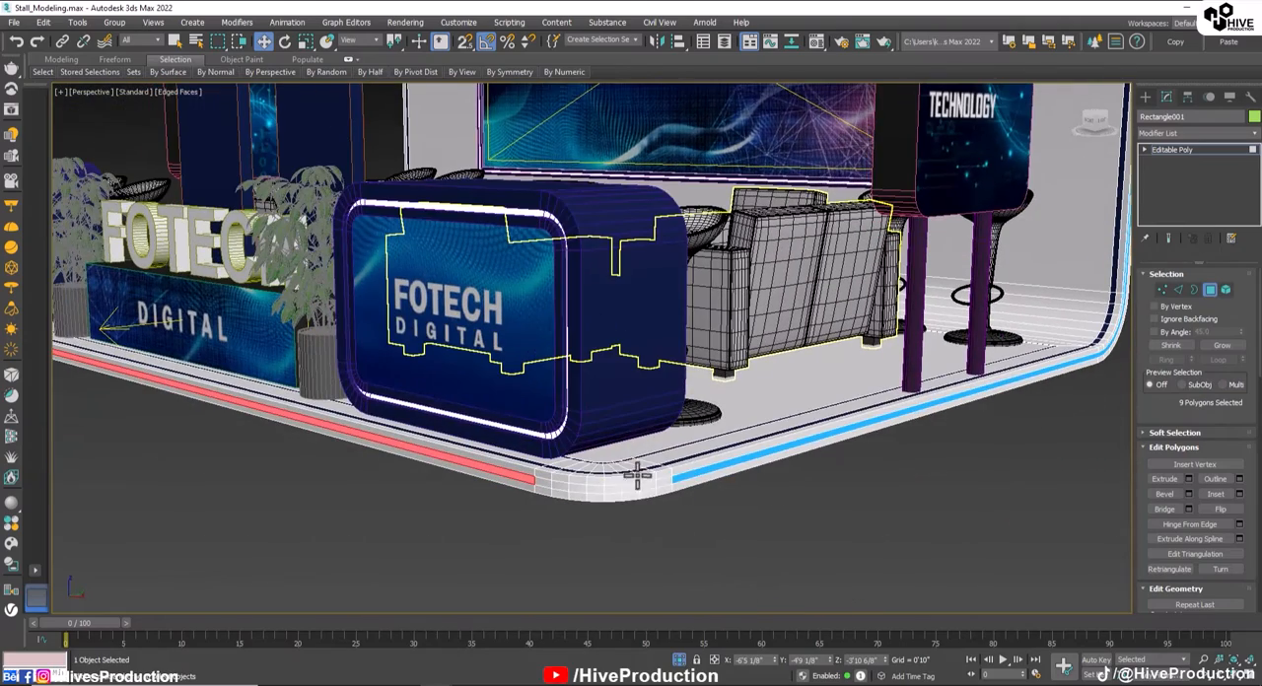
left_click(574, 488, "ctrl")
key("m")
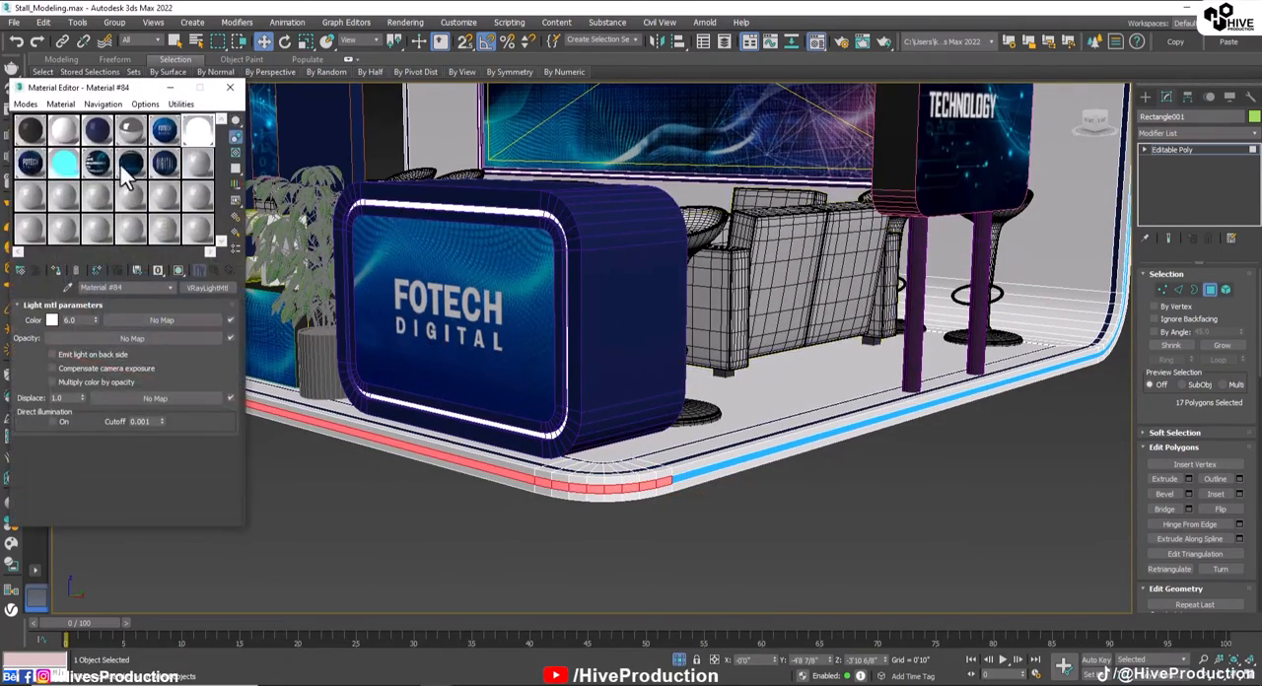
left_click(55, 271)
left_click(230, 88)
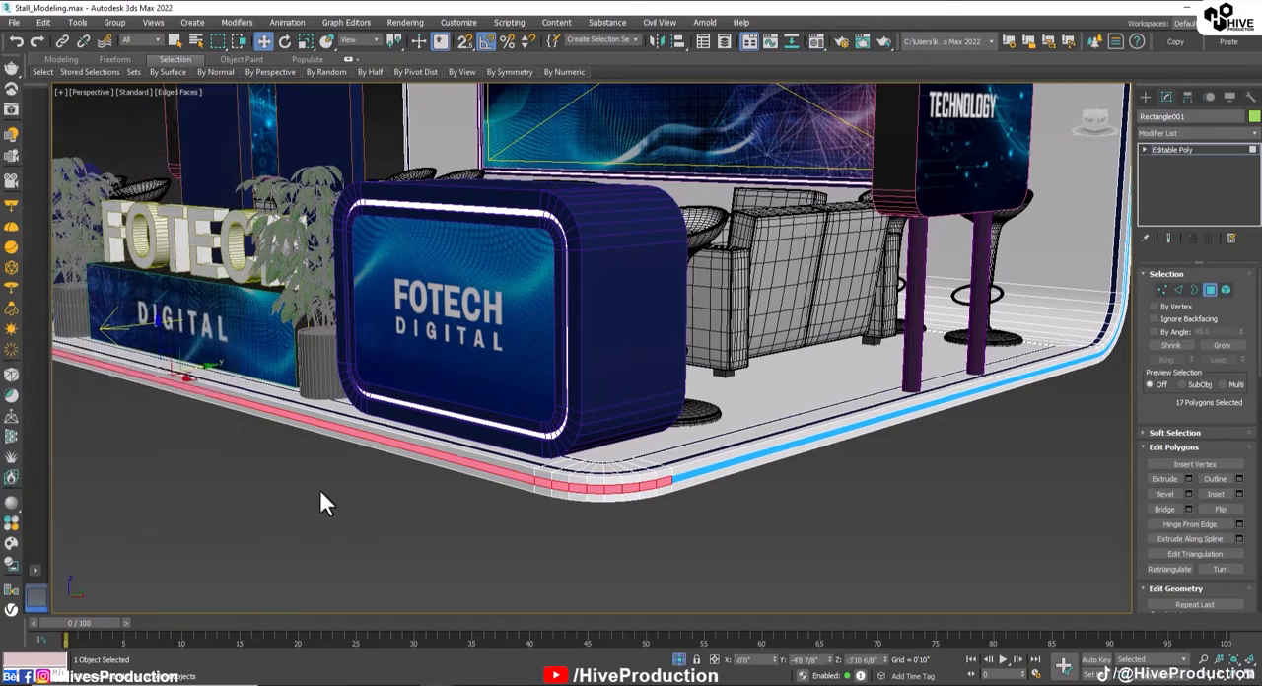
left_click(345, 492)
scroll(457, 506, "down", 5)
middle_click_drag(460, 507, 623, 497, "alt")
left_click(523, 486)
left_click(1210, 290)
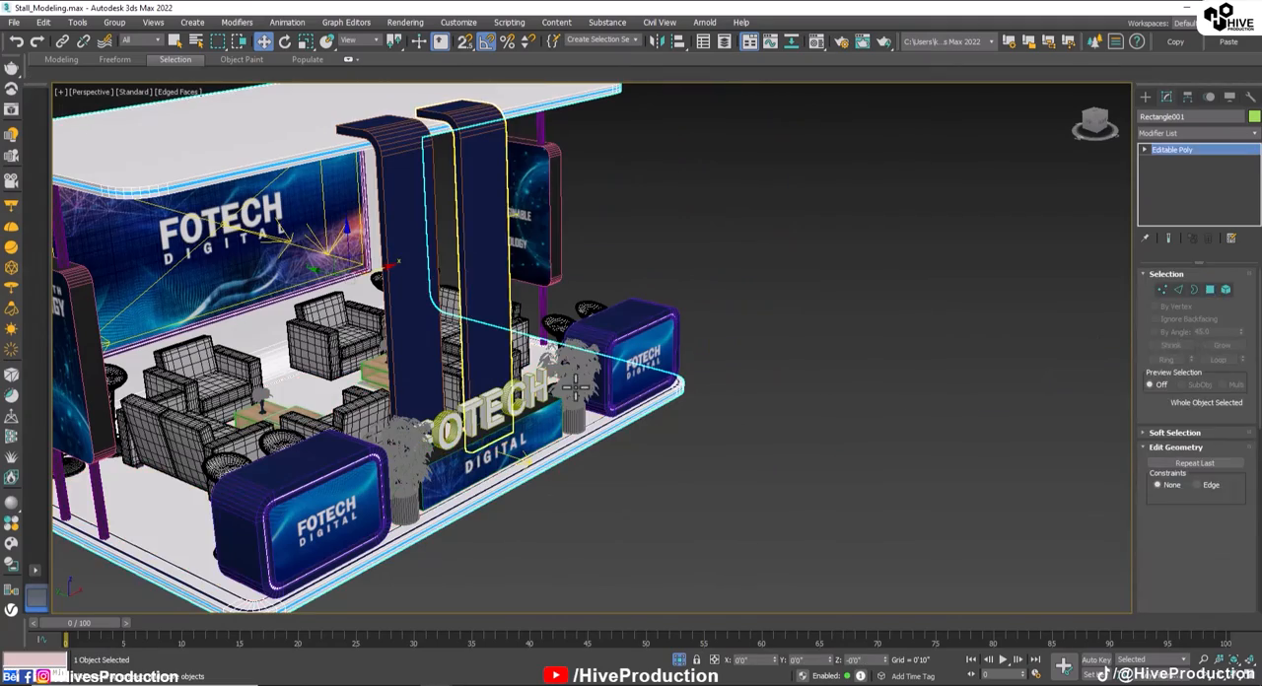
Step: Clone the right front plant as an instance toward the back of the stand
left_click(576, 373)
middle_click_drag(621, 433, 455, 454, "alt")
middle_click_drag(616, 473, 493, 487, "alt")
mouse_move(566, 402)
left_mouse_down("shift")
mouse_move(936, 445)
mouse_move(899, 445)
left_mouse_up("shift")
left_click(633, 405)
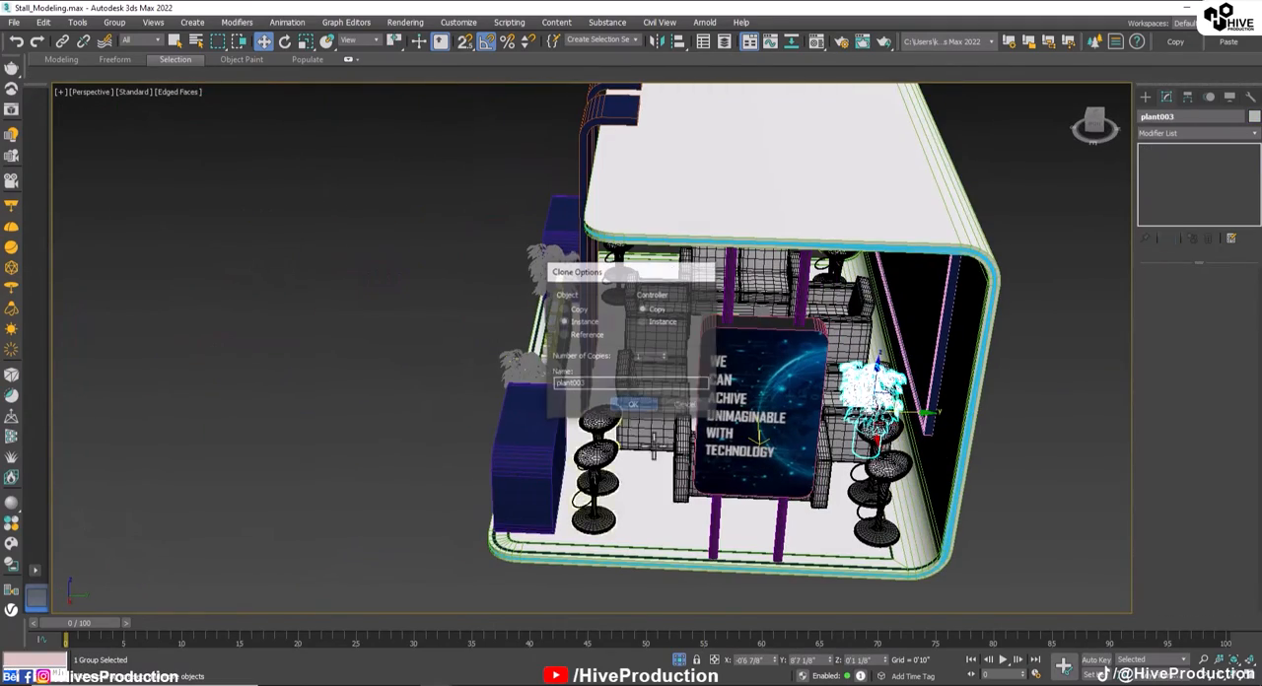
Step: Move the new plant into the stand's back right corner, beside the bar stools
middle_click_drag(633, 405, 907, 419, "alt")
left_click_drag(920, 425, 1053, 462)
middle_click_drag(1053, 462, 741, 388, "alt")
left_click_drag(741, 383, 779, 392)
middle_click_drag(779, 391, 852, 455, "alt")
middle_click_drag(563, 362, 834, 354)
key("F4")
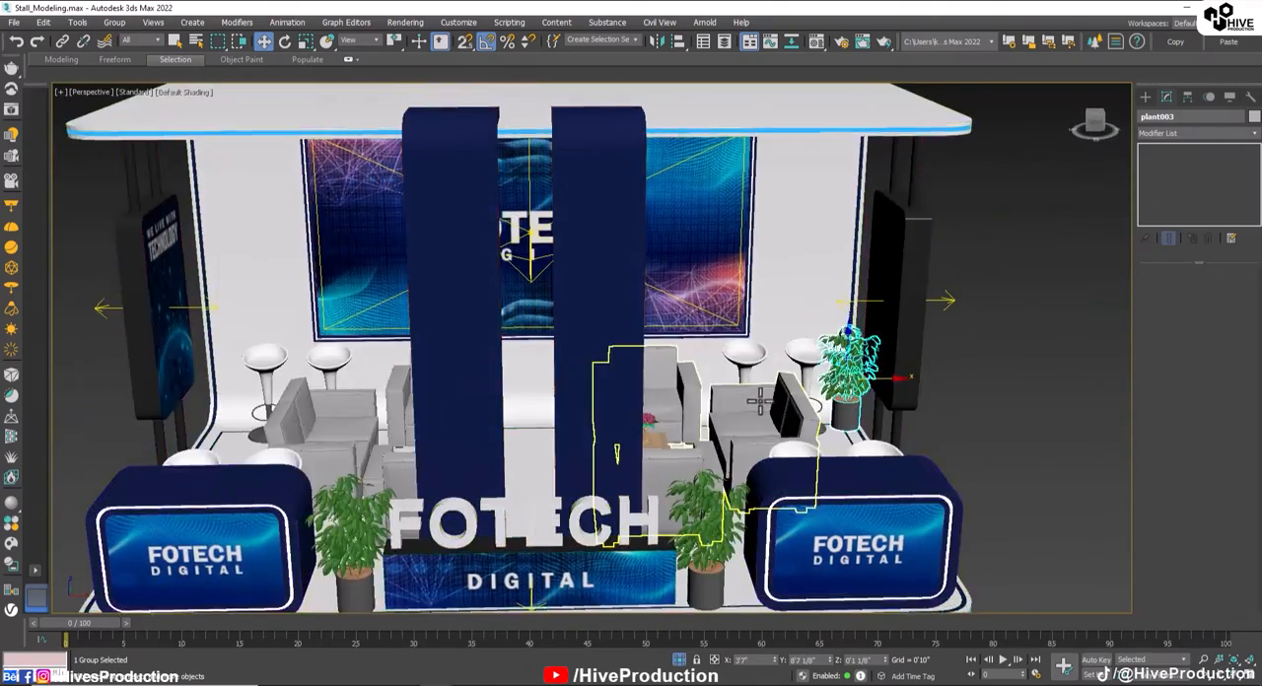
Step: Copy the back right plant into the stand's back left corner
middle_click_drag(759, 402, 854, 369)
left_click_drag(975, 344, 345, 306, "shift")
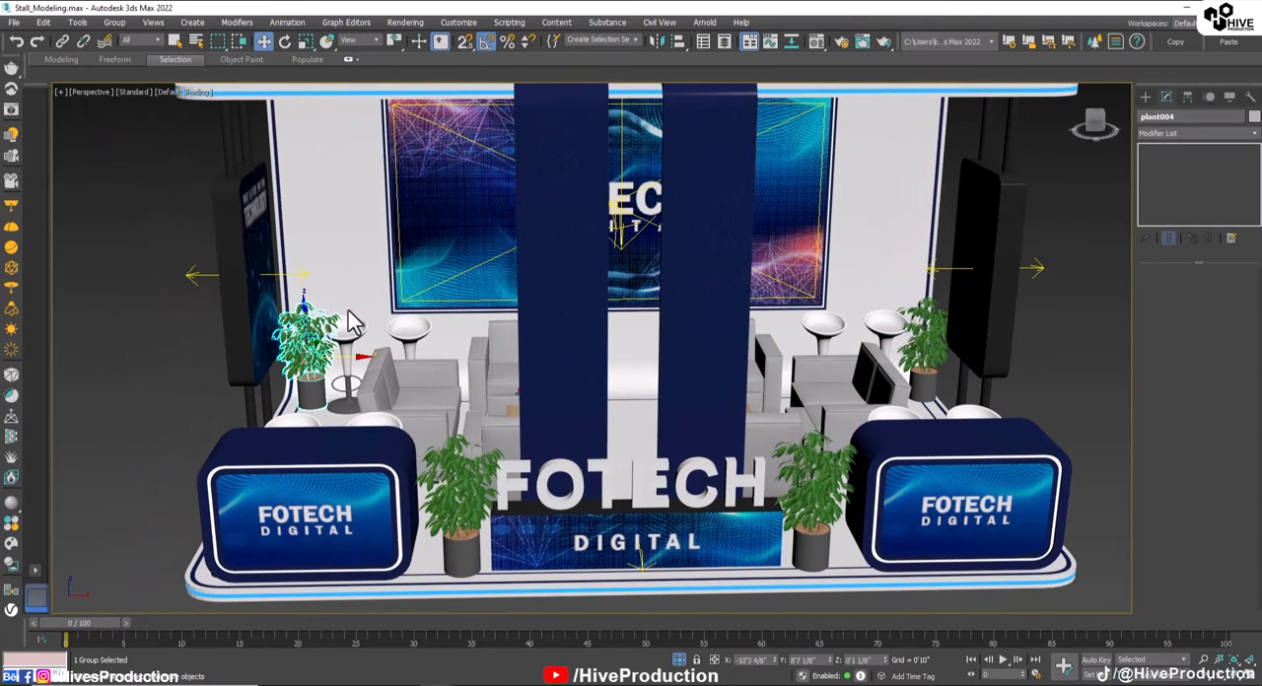
left_click(647, 409)
Step: Shift both rear bar stool pairs slightly inward, away from the corner plants
left_click(409, 346)
left_click_drag(417, 378, 426, 379)
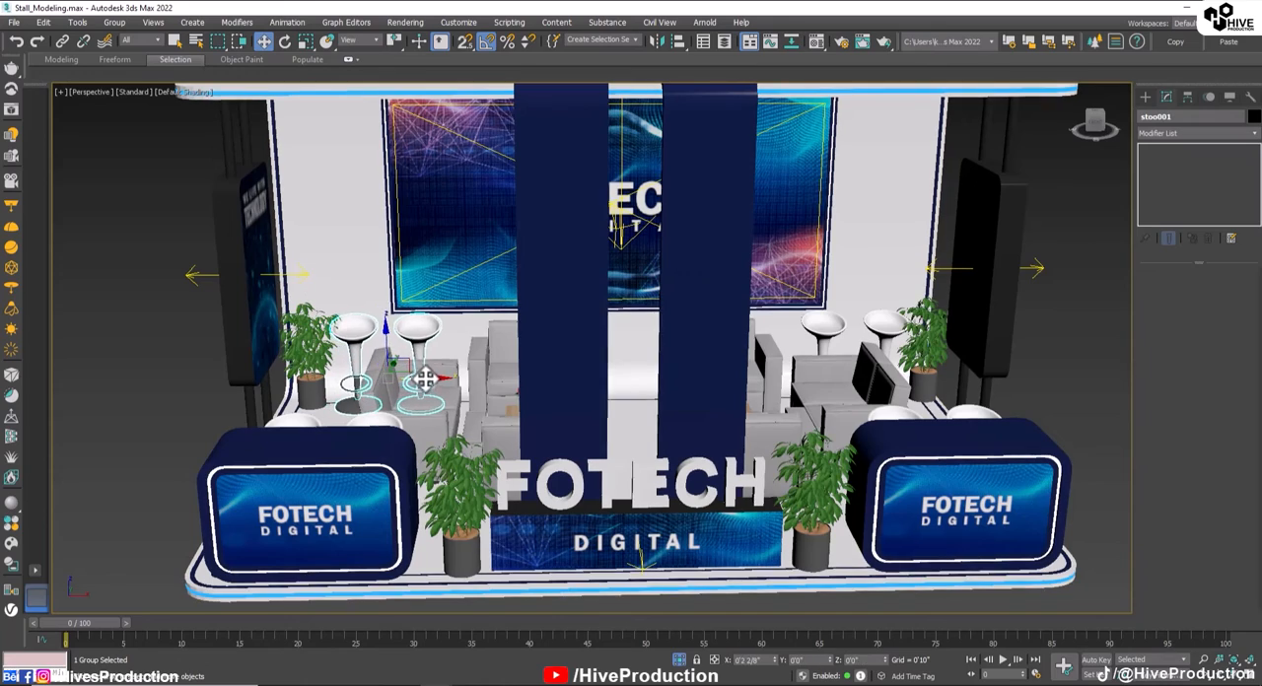
left_click(887, 347)
left_click_drag(892, 379, 885, 379)
left_click(1037, 365)
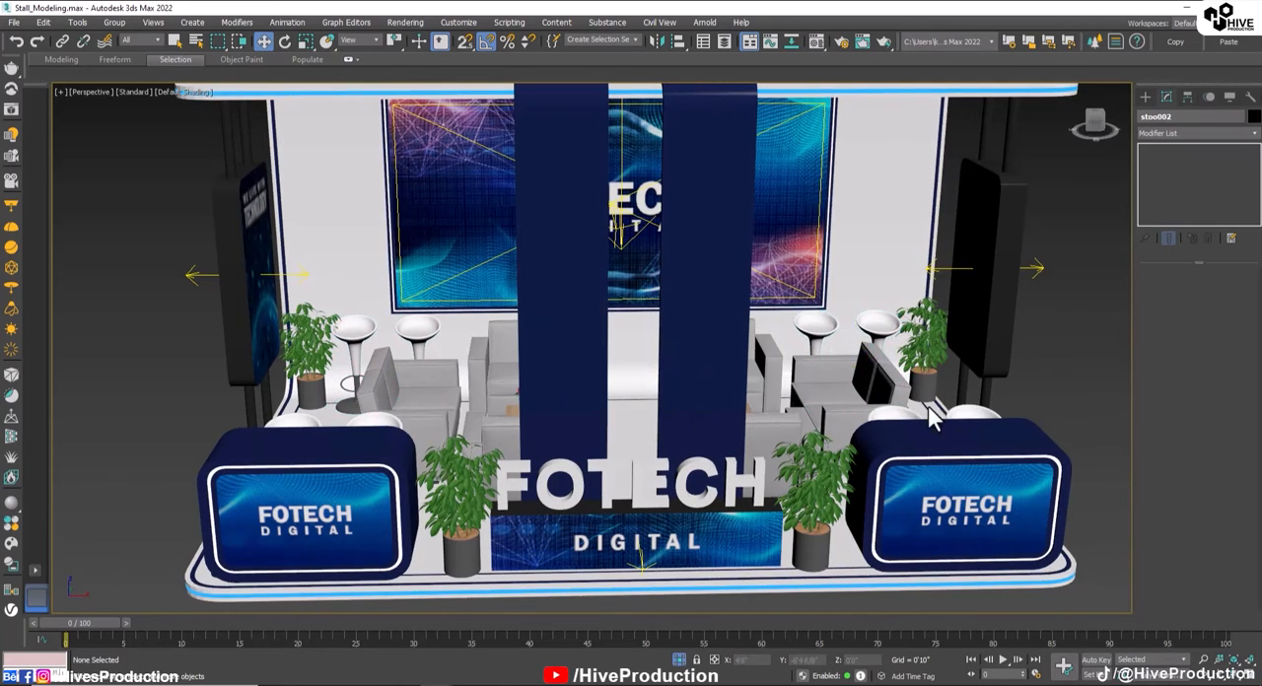
Step: Paste the rectangular shrub planter into the scene and slide it sideways to the middle of the stand
middle_click_drag(932, 418, 839, 436)
middle_click_drag(536, 432, 650, 383)
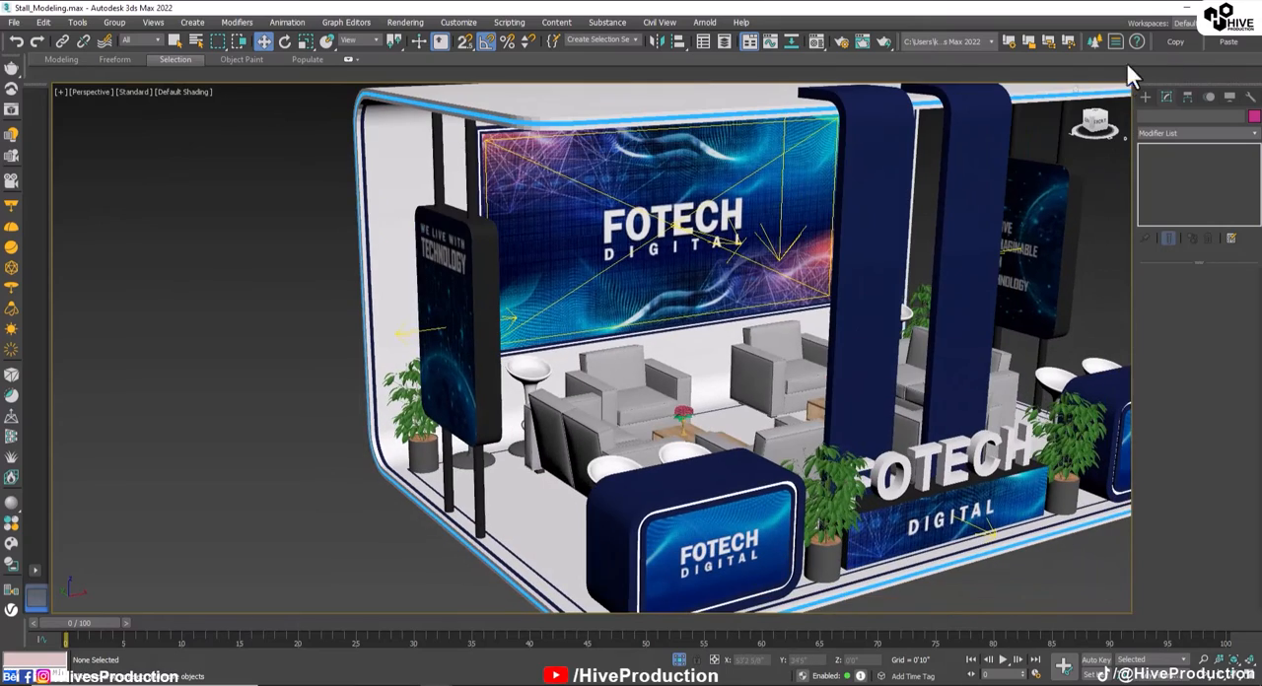
left_click(1240, 57)
left_click(903, 180)
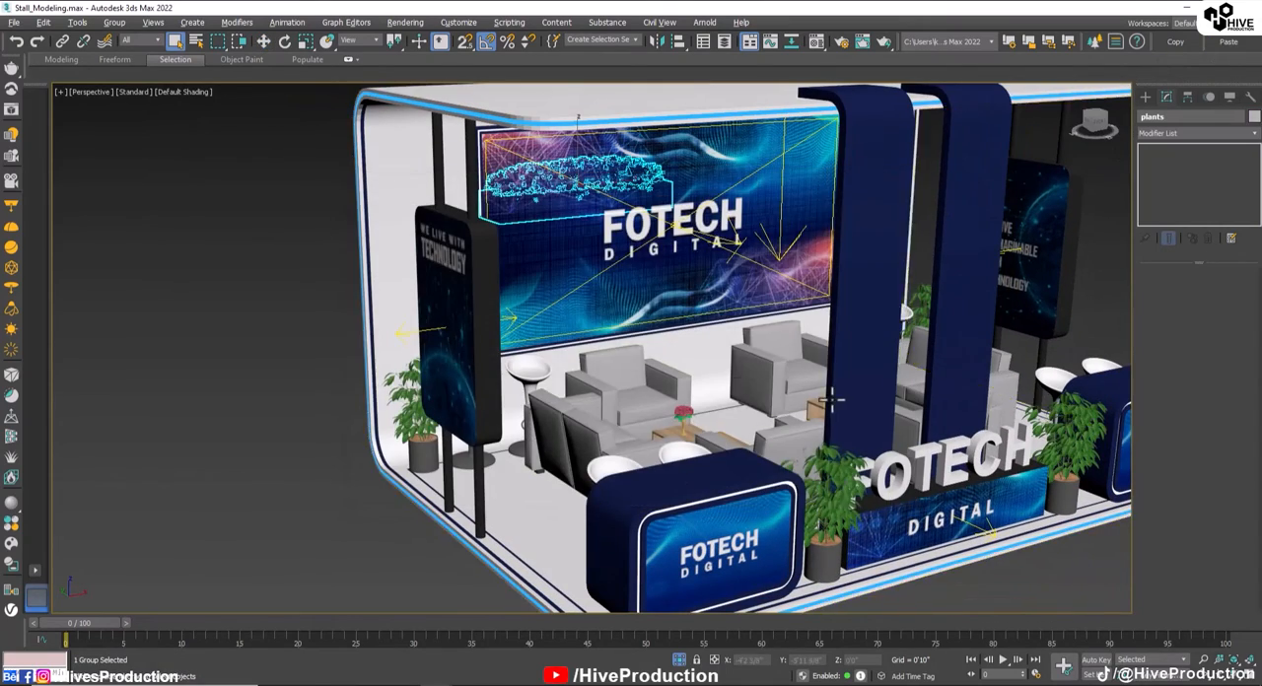
scroll(745, 370, "down", 6)
middle_click_drag(832, 400, 803, 395, "alt")
key("w")
left_click_drag(659, 305, 776, 313)
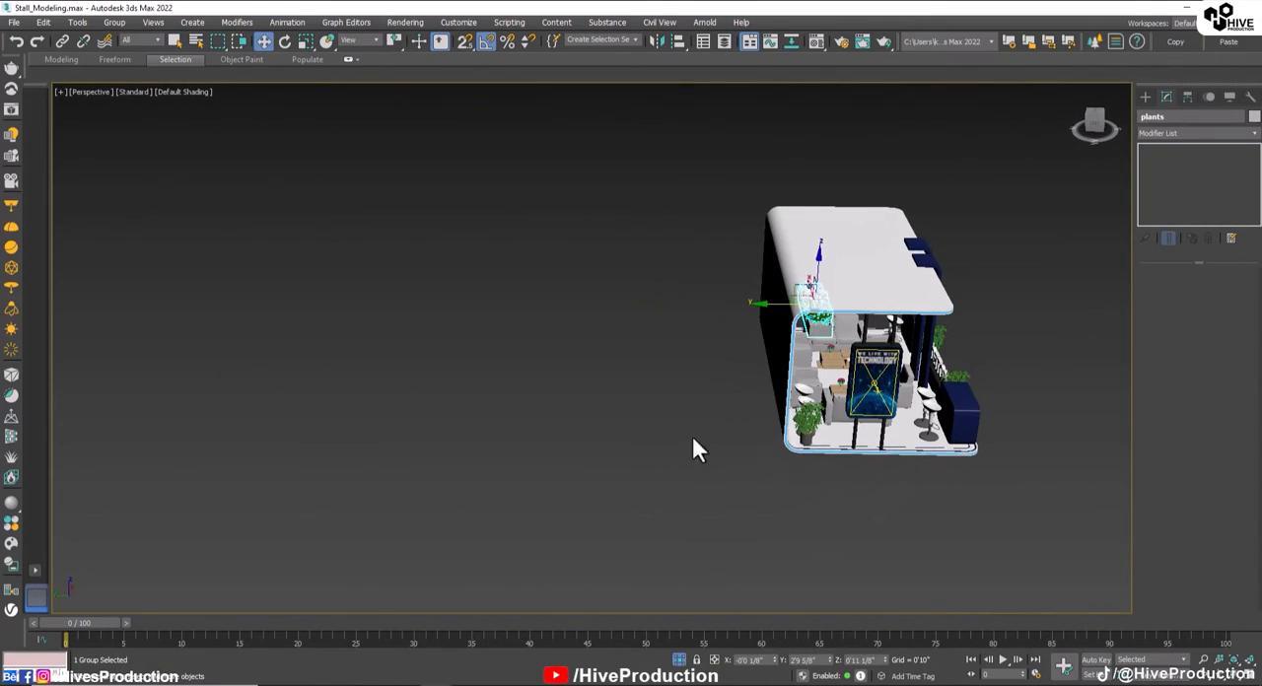
Step: Lower the shrub planter onto the floor and set it against the back wall in the Left view
key("alt+w")
scroll(393, 504, "up", 4)
key("alt+w")
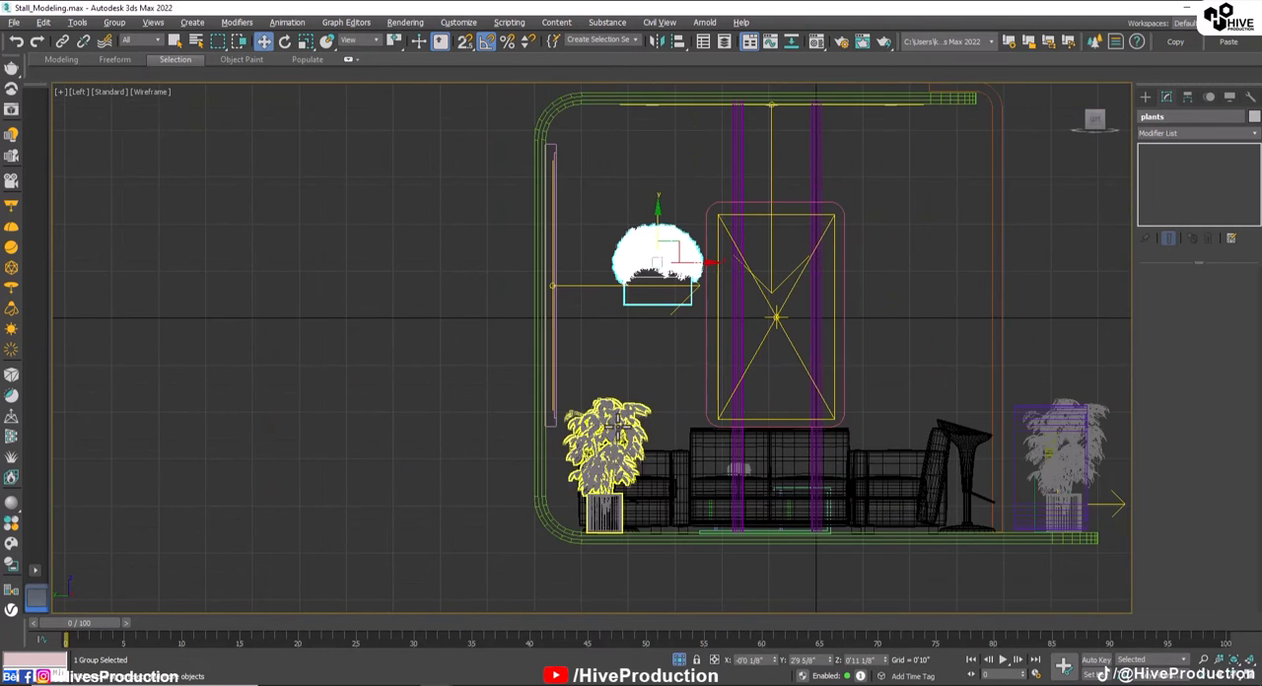
left_click_drag(679, 251, 612, 478)
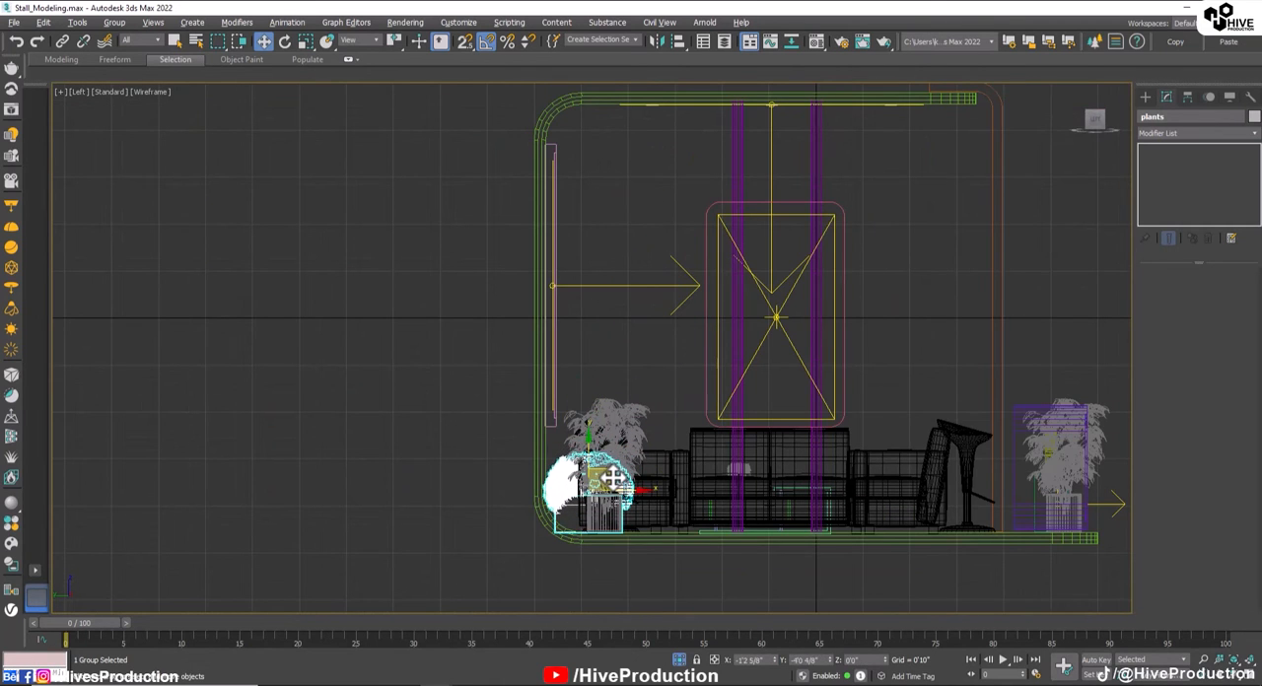
Step: Scale the shrub planter down uniformly to about 49% in the Perspective view
key("alt+w")
middle_click(854, 505)
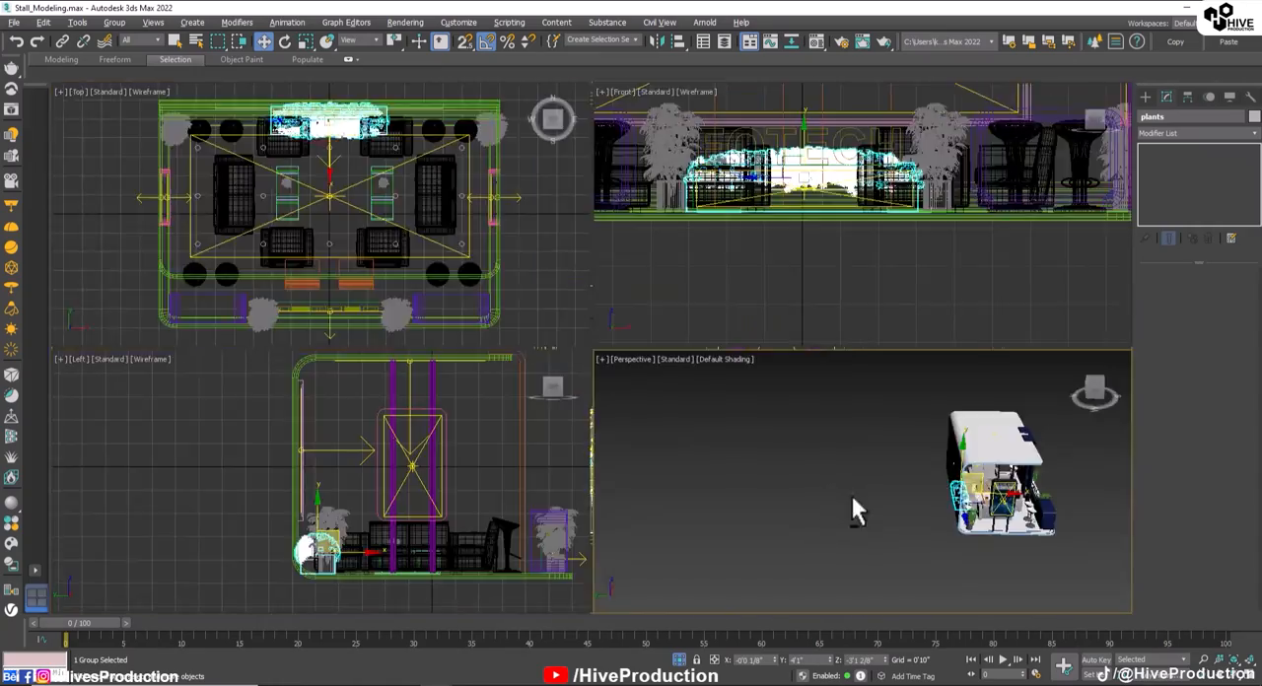
key("alt+w")
key("z")
middle_click_drag(848, 479, 634, 421, "alt")
key("r")
left_click_drag(587, 333, 588, 406)
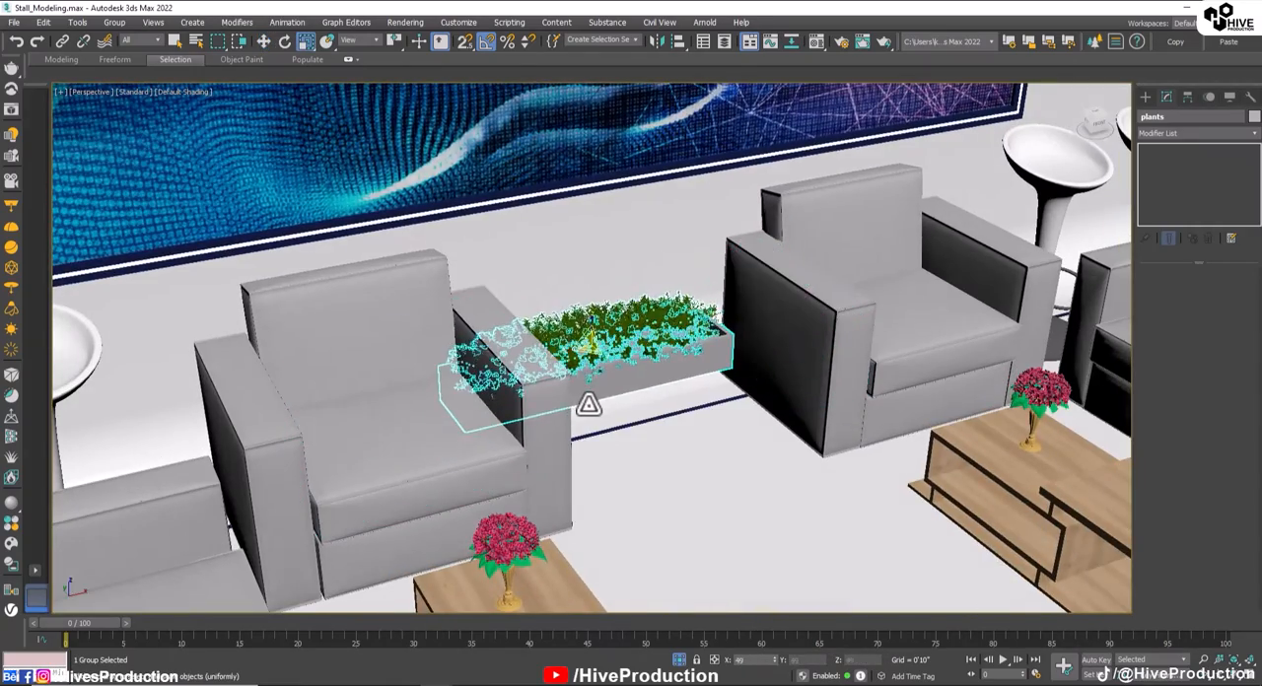
Step: Nudge the scaled planter sideways to centre it between the two rear armchairs
middle_click_drag(588, 406, 531, 391, "alt")
key("w")
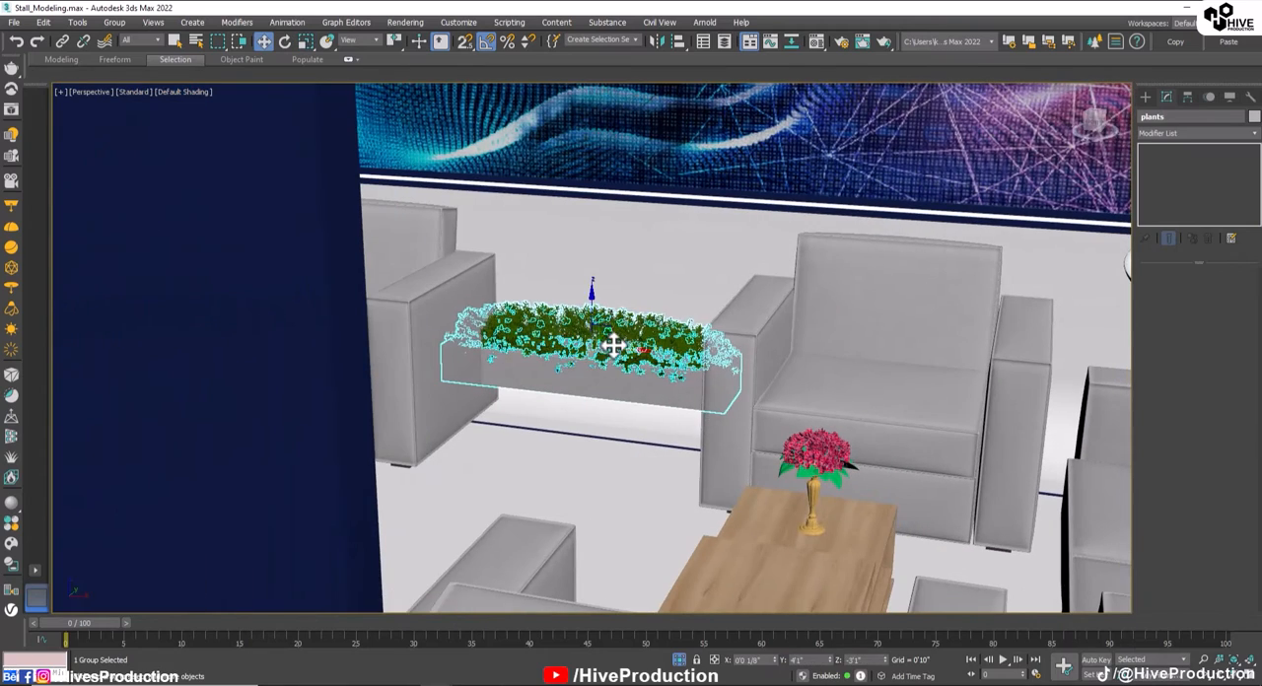
mouse_move(608, 343)
left_mouse_down()
mouse_move(636, 349)
mouse_move(608, 320)
mouse_move(622, 341)
left_mouse_up()
left_click(609, 512)
scroll(676, 490, "down", 4)
middle_click_drag(676, 490, 720, 437, "alt")
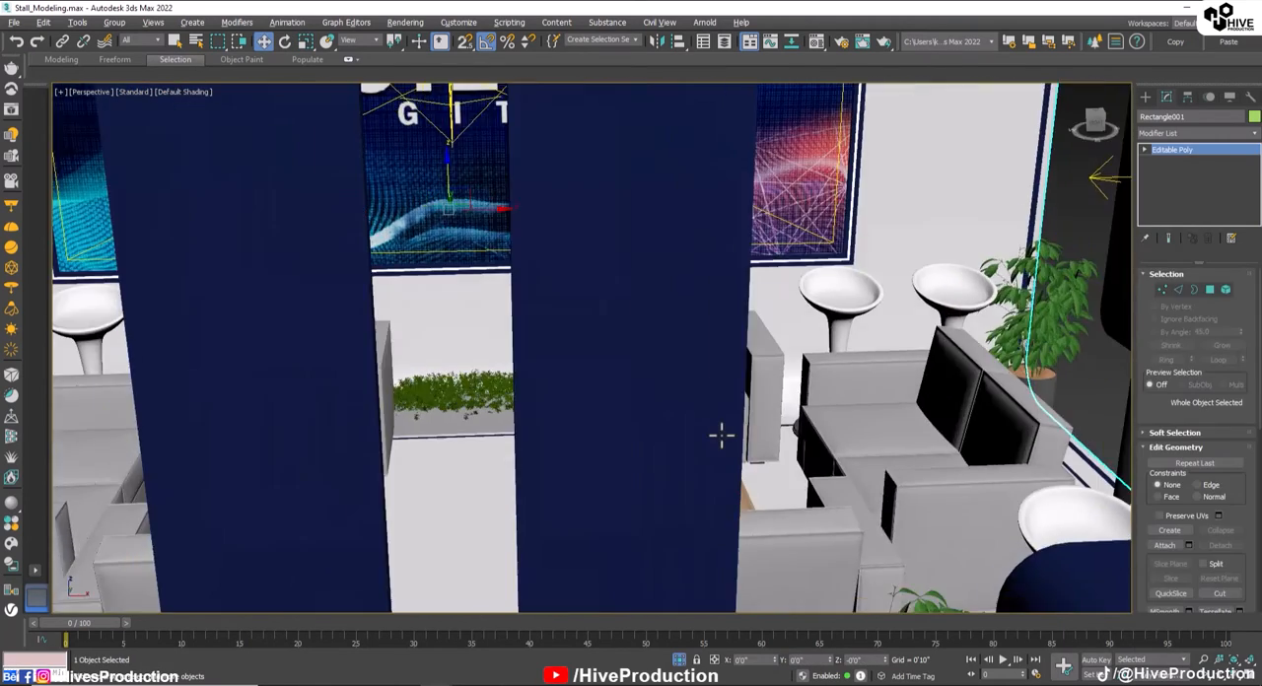
scroll(549, 459, "down", 4)
middle_click_drag(549, 459, 488, 431, "alt")
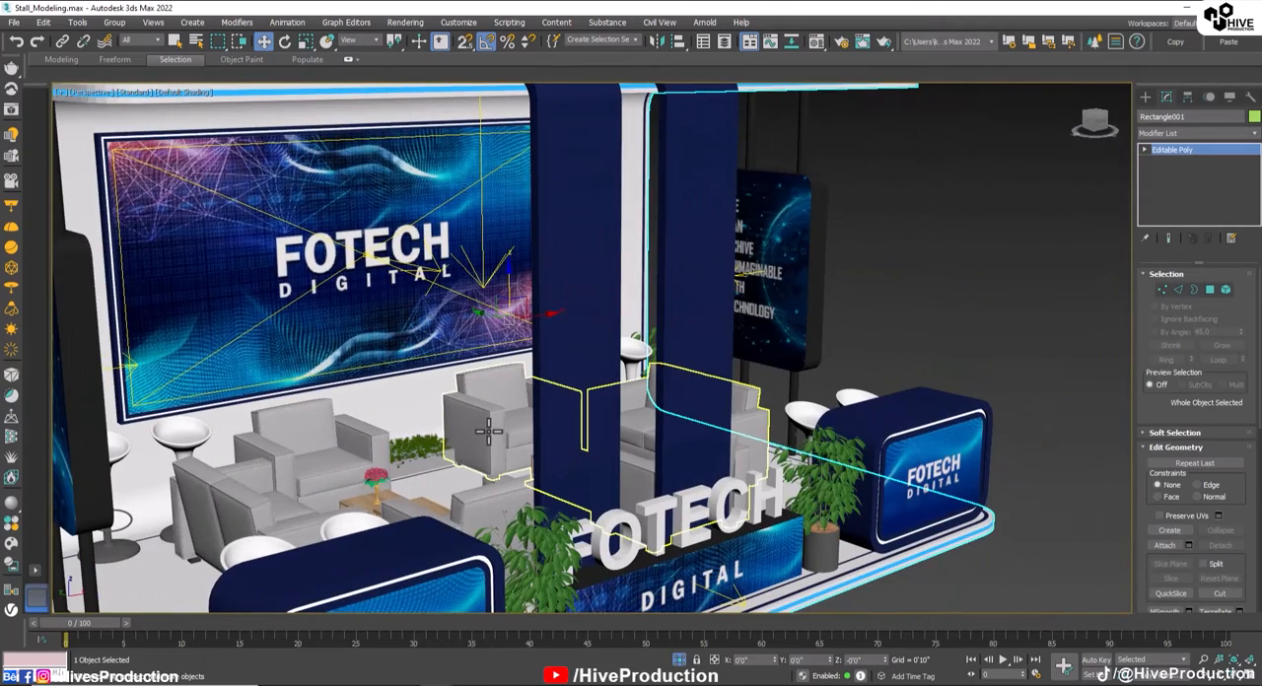
scroll(427, 456, "down", 6)
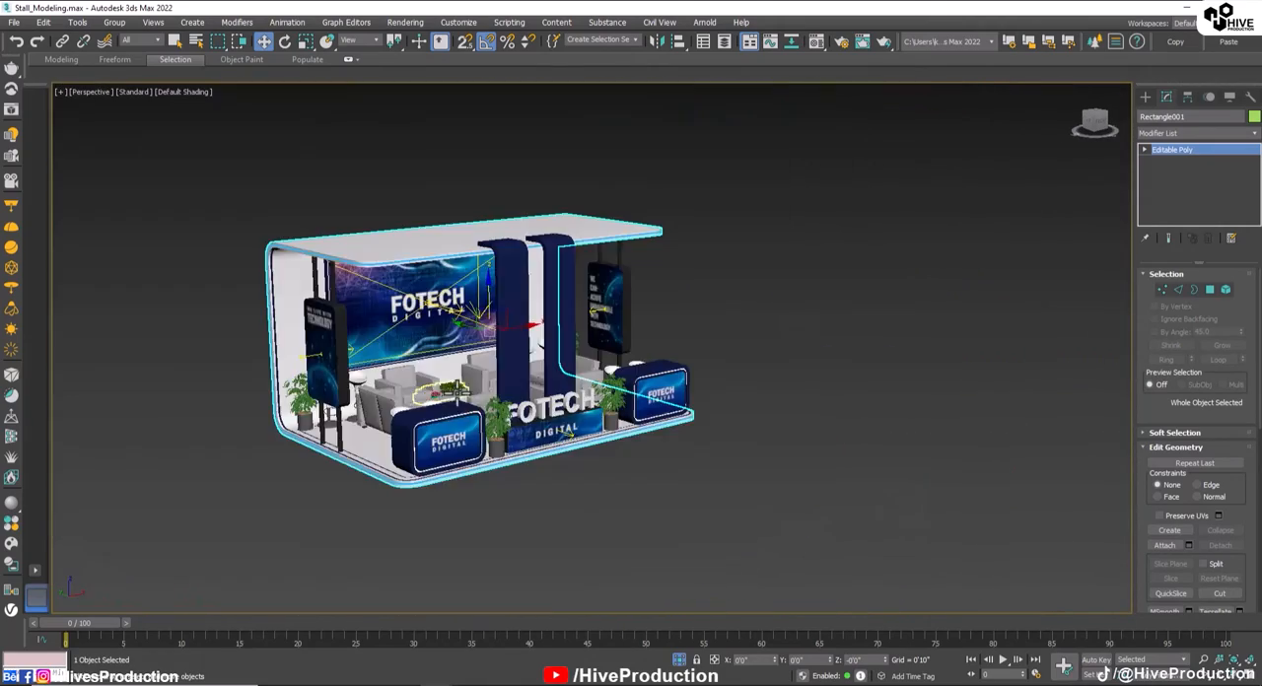
middle_click_drag(427, 457, 457, 451, "alt")
scroll(519, 481, "up", 2)
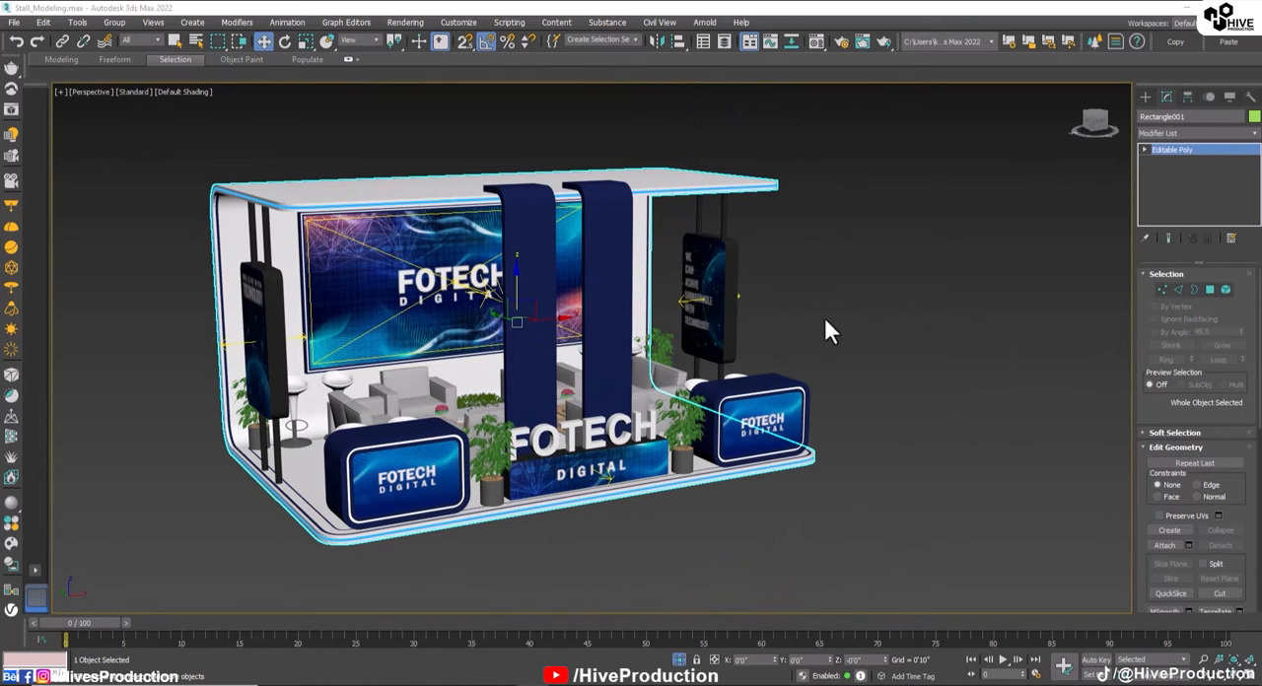
scroll(826, 330, "down", 2)
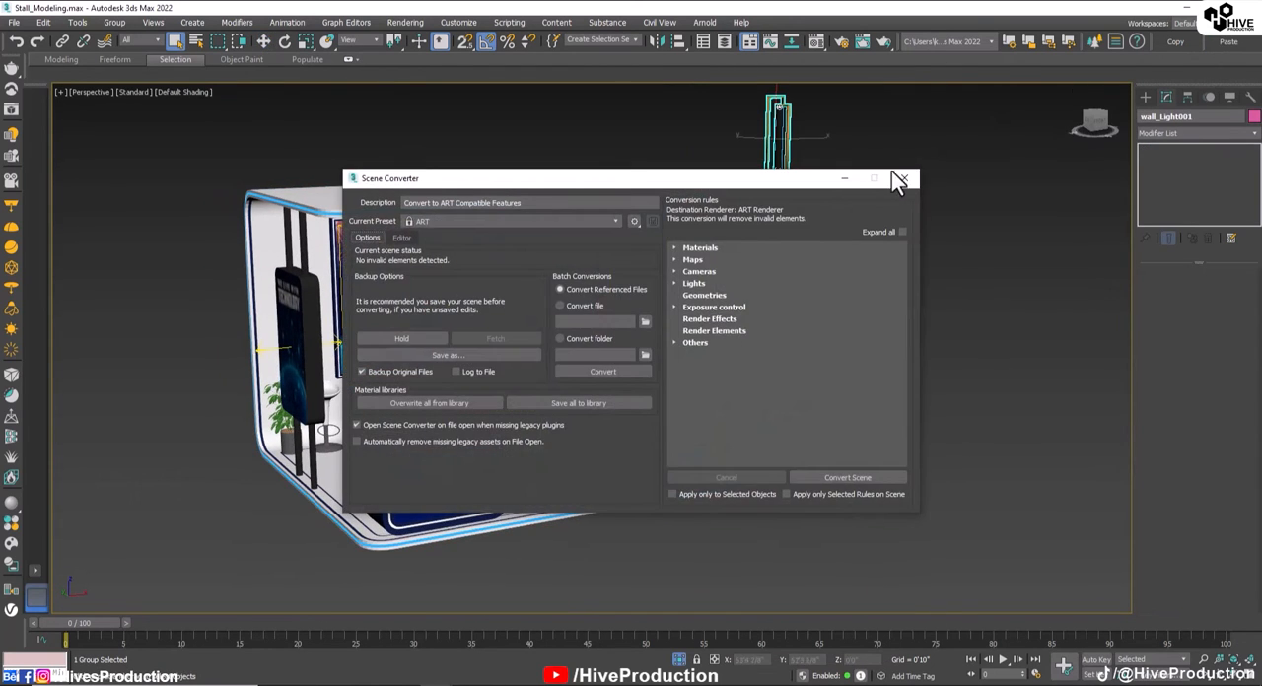
Step: Dismiss the Scene Converter and slide the wall light sideways onto the right-hand navy column in the Front view
left_click(901, 178)
key("f")
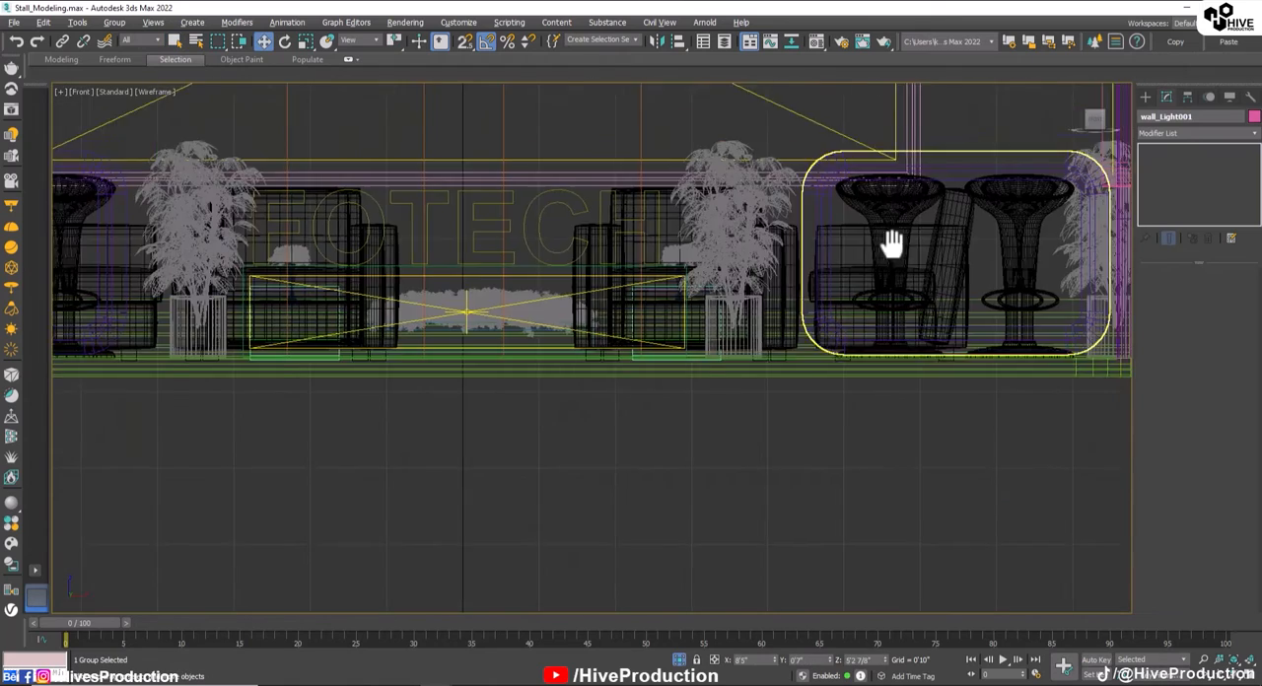
scroll(891, 243, "down", 6)
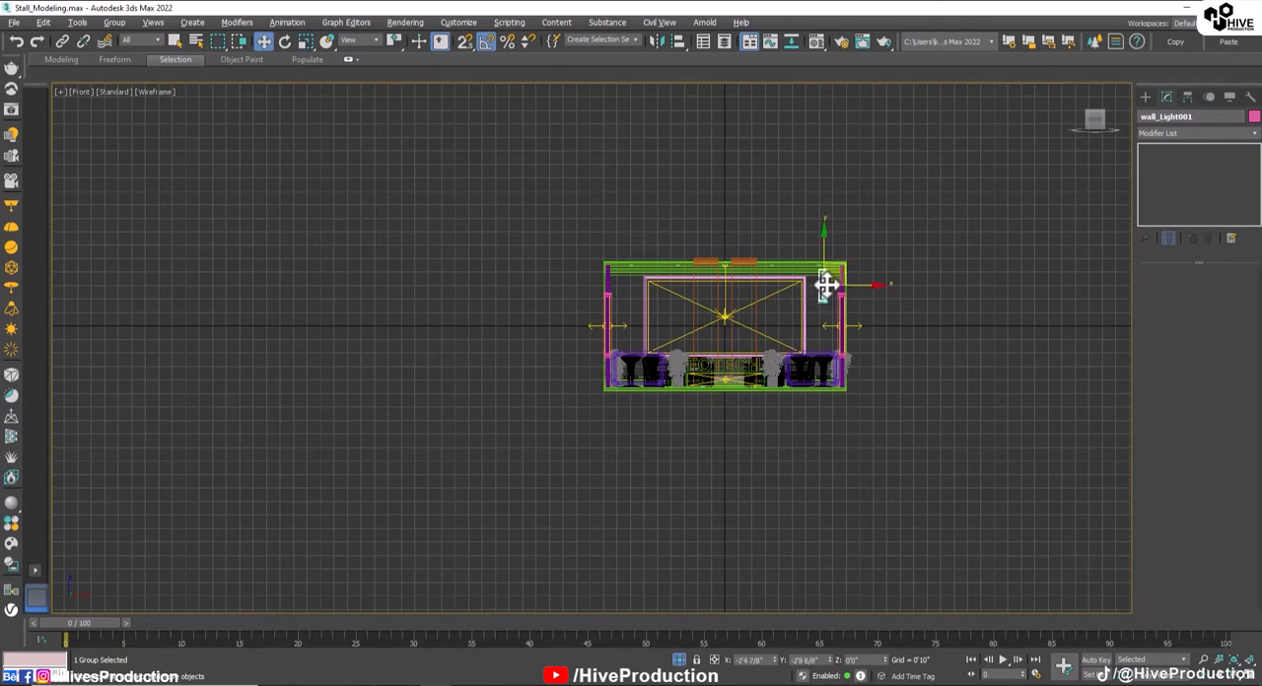
scroll(761, 290, "up", 5)
middle_click_drag(688, 345, 727, 333)
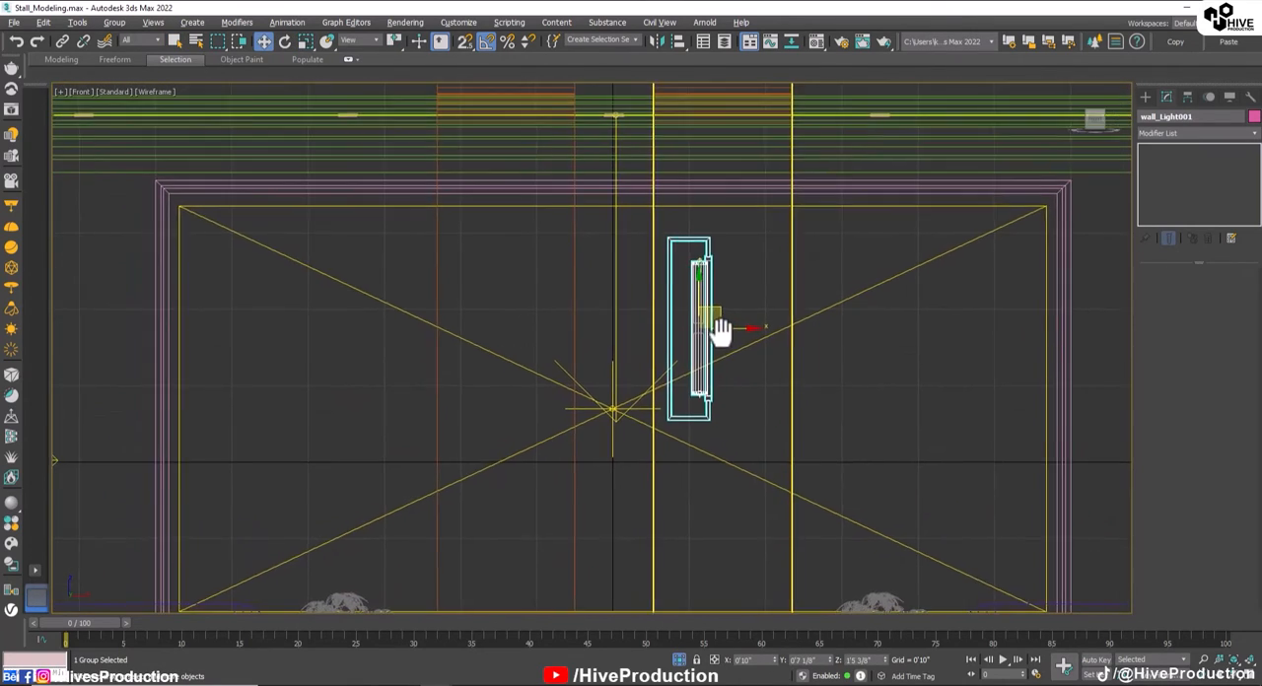
left_click_drag(740, 330, 772, 323)
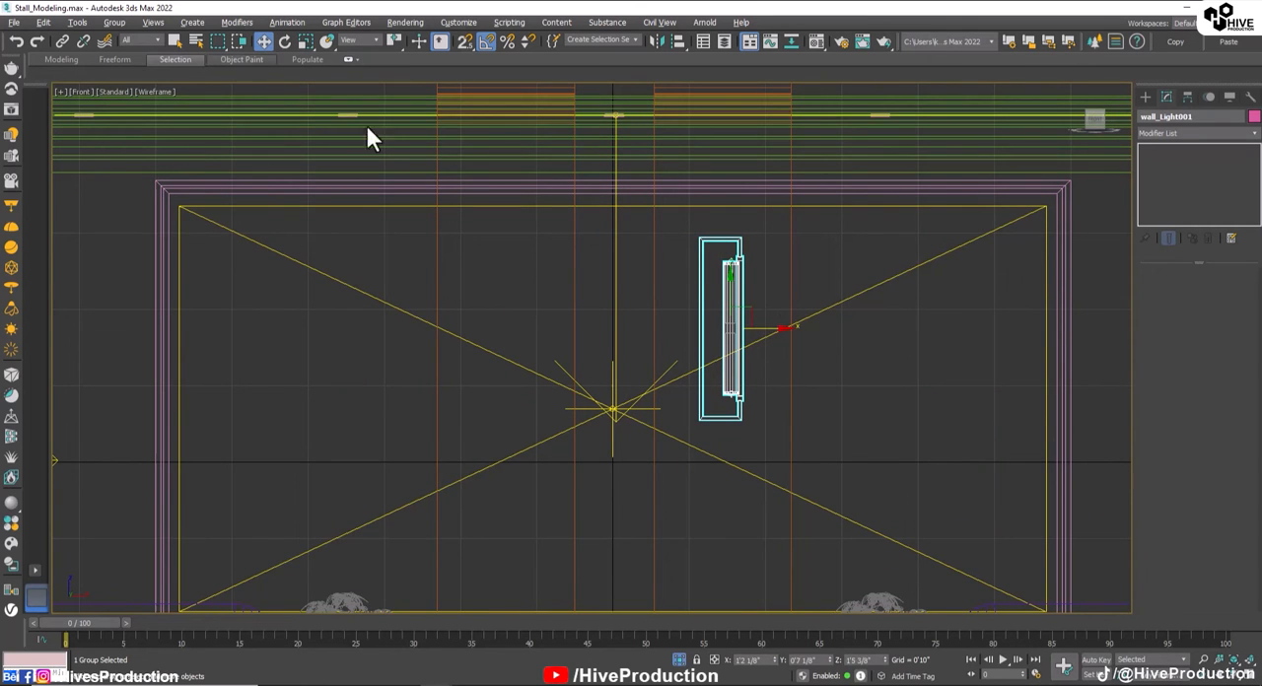
Step: Rotate the wall light about its vertical axis in the Perspective view so that it faces the front of the stand
key("alt+w")
middle_click(976, 525)
key("alt+w")
key("z")
middle_click_drag(728, 380, 637, 425, "alt")
scroll(637, 424, "down", 4)
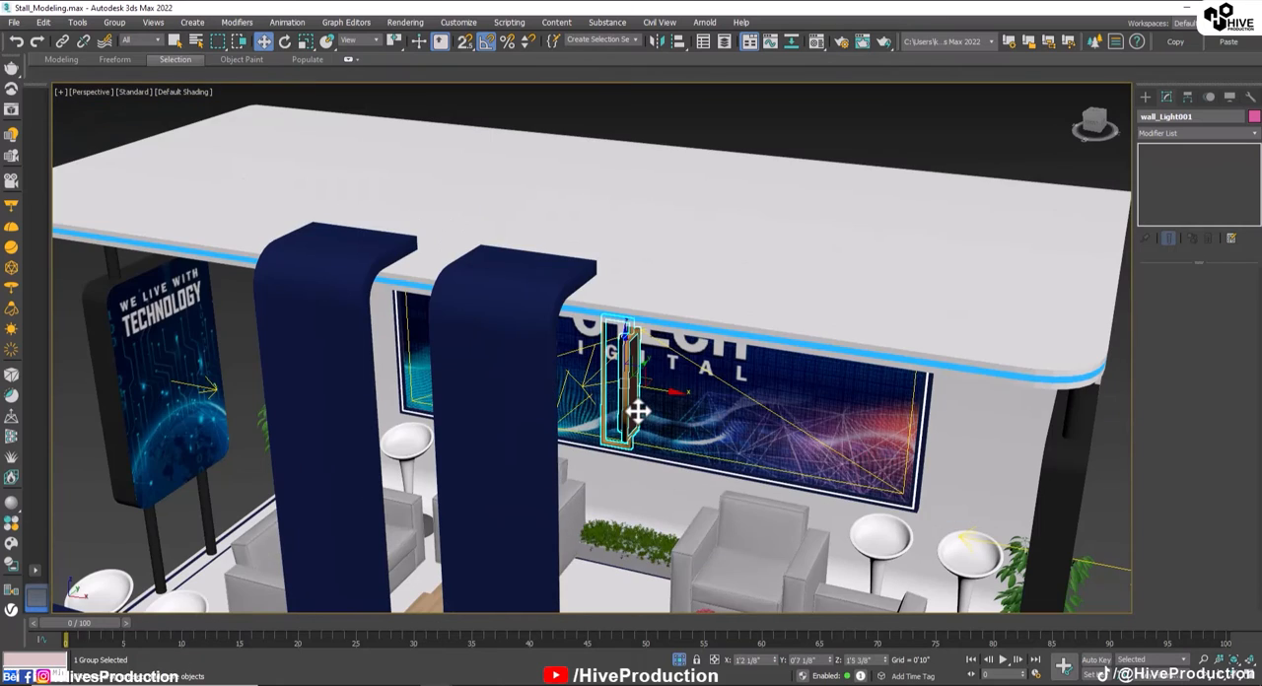
key("e")
left_click_drag(643, 405, 387, 498)
Step: Move the rotated wall light forward until it stands in front of the right-hand navy column
key("w")
middle_click_drag(387, 498, 957, 76, "alt")
key("alt+w")
Step: Centre the wall light on the width of the right-hand navy column in the Front view
key("alt+w")
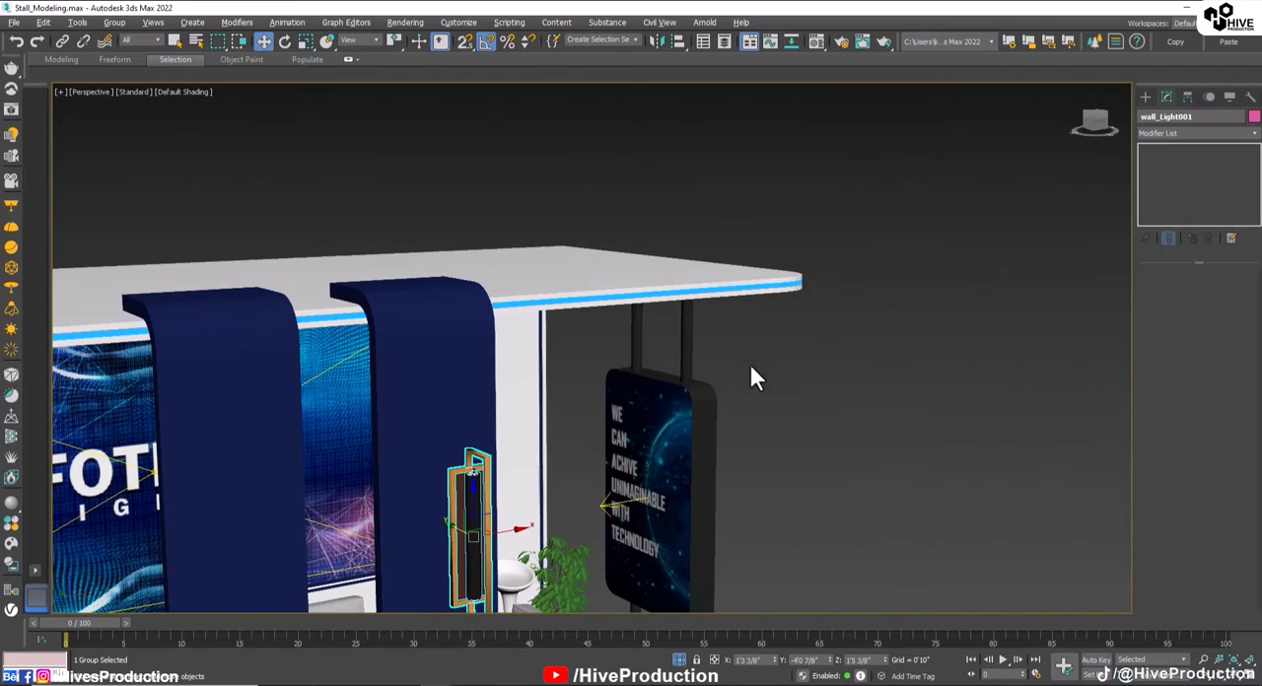
key("alt+w")
scroll(950, 219, "up", 2)
middle_click_drag(949, 220, 934, 269)
left_click_drag(942, 251, 938, 249)
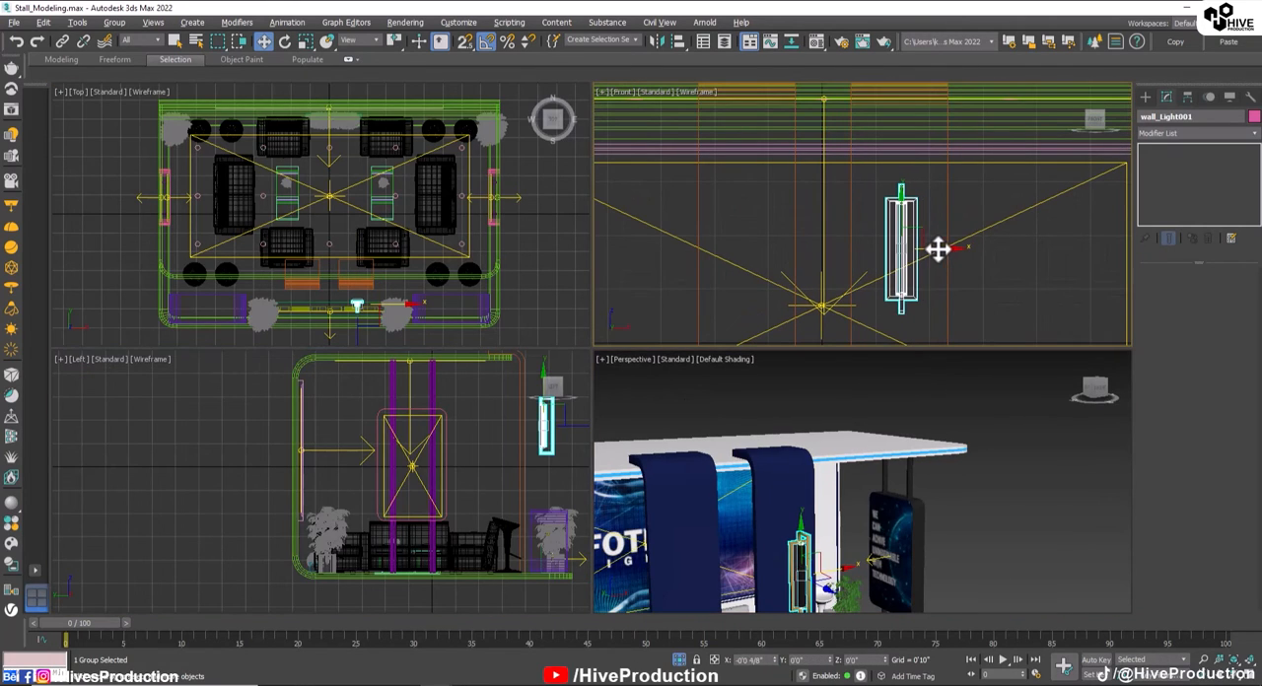
Step: Push the wall light back against the front face of the right-hand column in the Perspective view
middle_click(797, 498)
key("alt+w")
key("z")
middle_click_drag(414, 306, 545, 345, "alt")
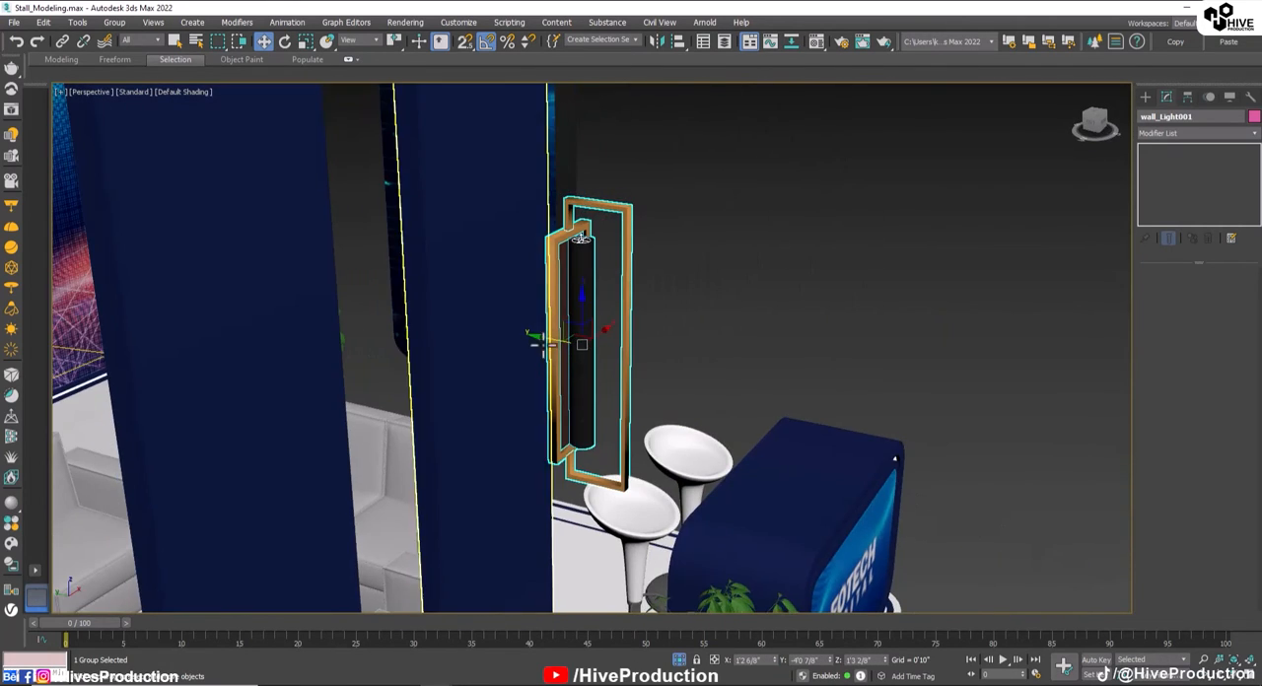
left_click_drag(543, 345, 479, 332)
key("ctrl+z")
left_click(575, 311)
mouse_move(479, 332)
middle_mouse_down("alt")
mouse_move(540, 426)
mouse_move(503, 387)
mouse_move(552, 366)
middle_mouse_up("alt")
Step: Clone the wall light onto the left-hand navy column and raise both lights slightly together
left_click_drag(552, 365, 358, 369, "shift")
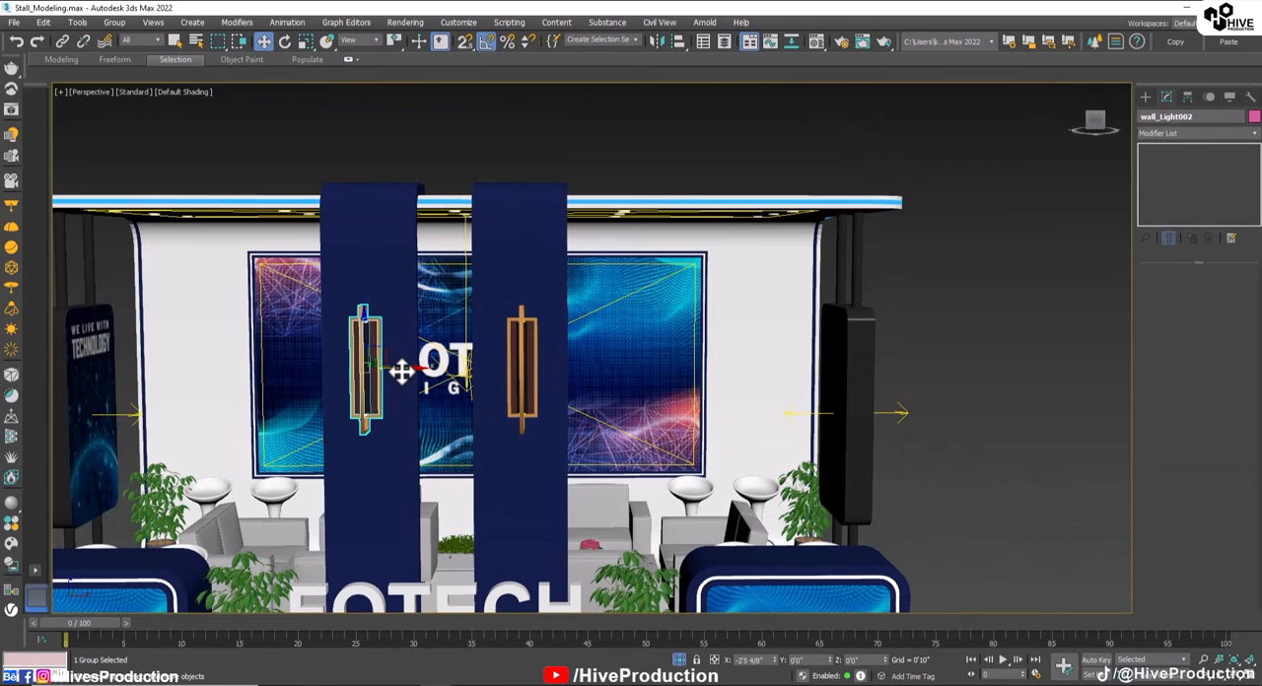
left_click(651, 407)
left_click(529, 378, "ctrl")
left_click_drag(445, 332, 445, 303)
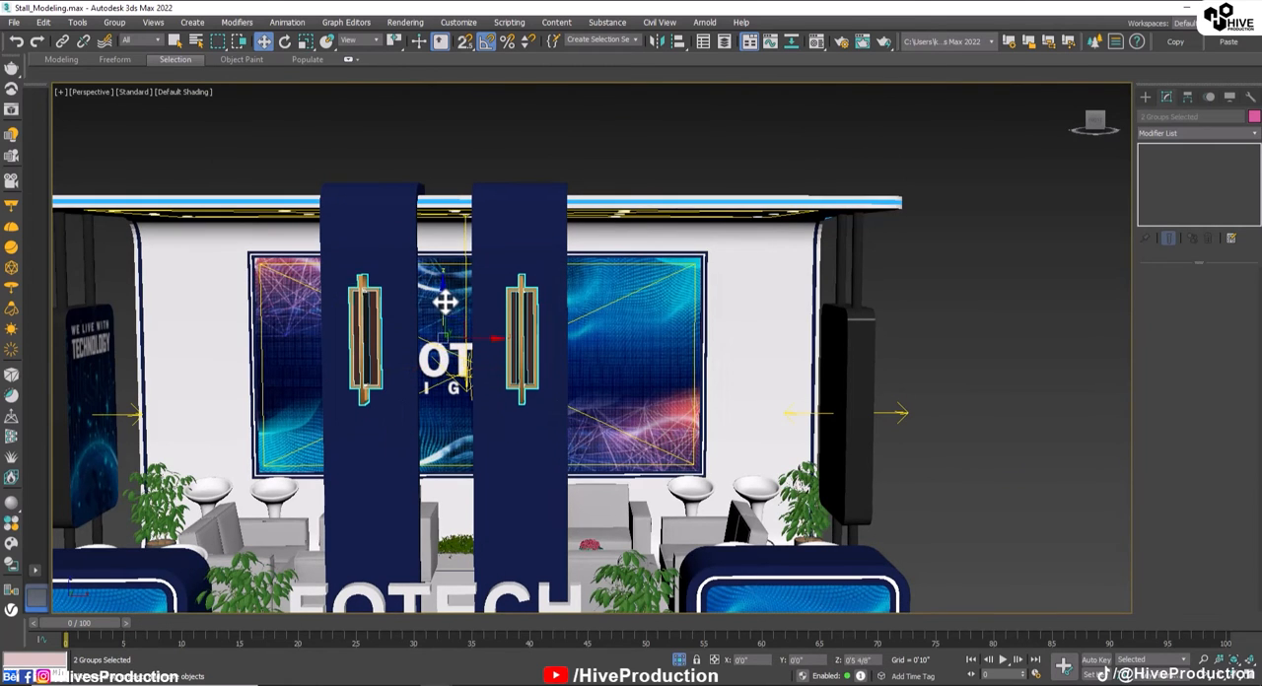
Step: Open the right-hand wall light's group and select the V-Ray disc light on top of its black tube
middle_click_drag(445, 303, 591, 409, "alt")
left_click(631, 335)
scroll(524, 282, "up", 6)
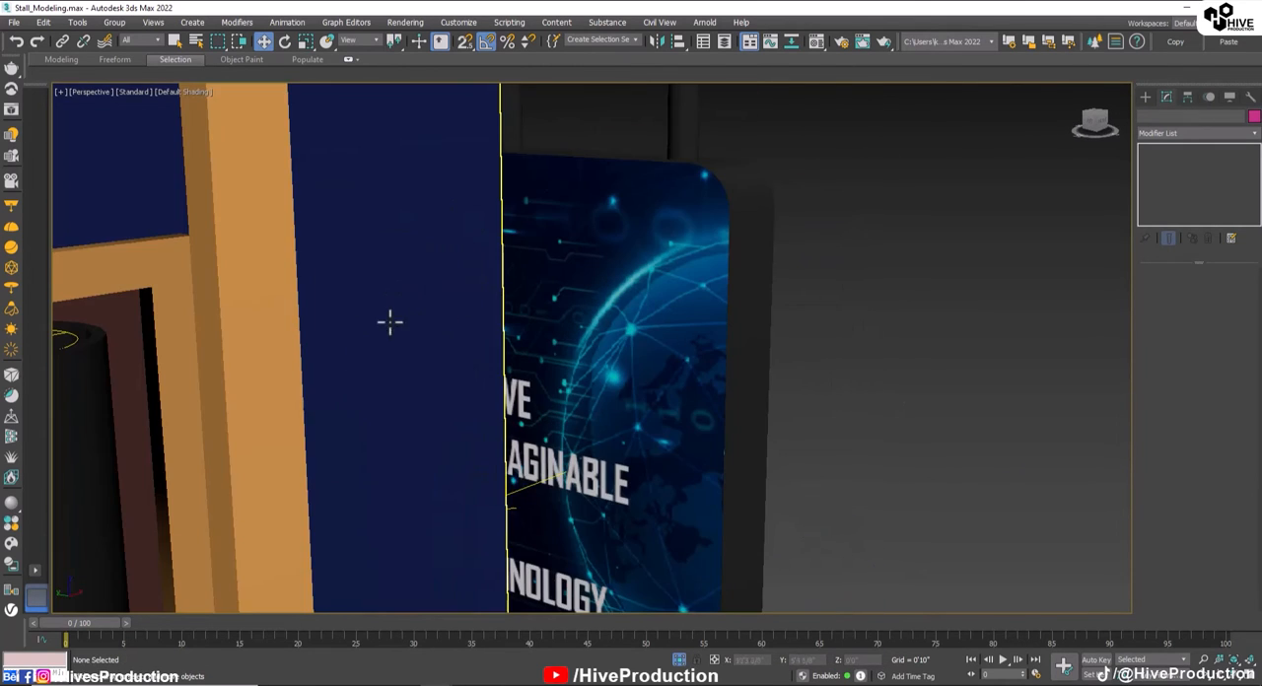
scroll(389, 322, "down", 4)
left_click(211, 352)
key("z")
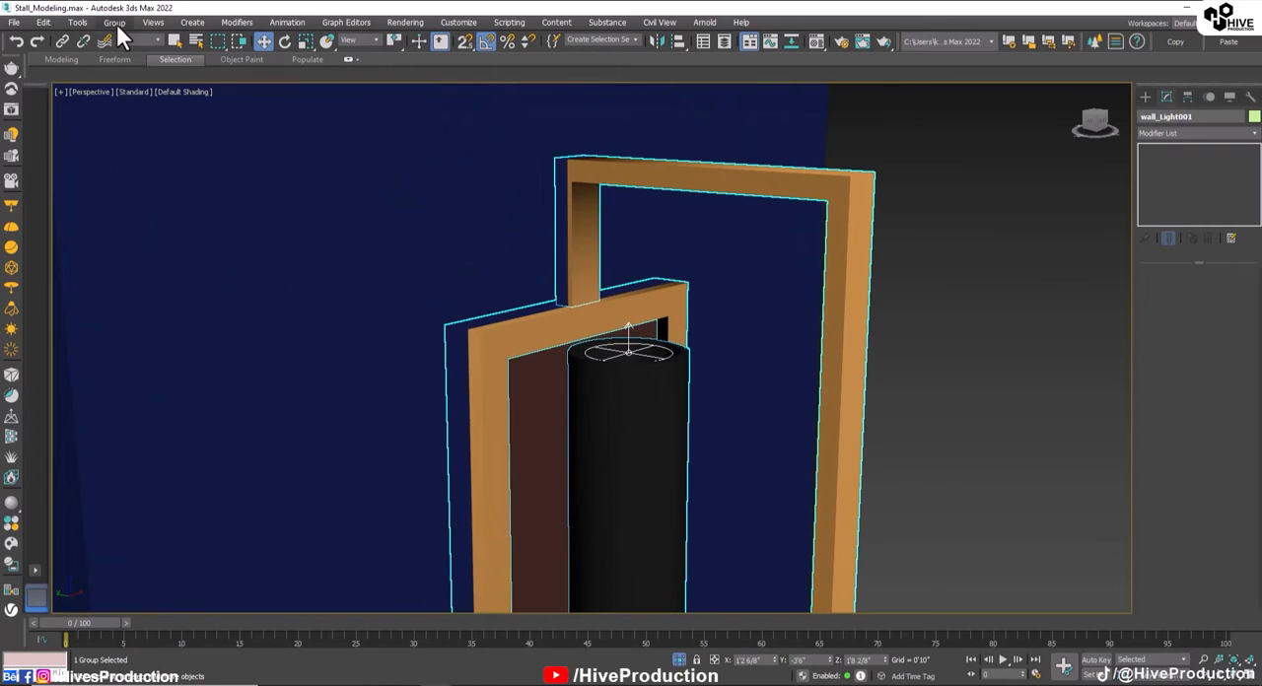
left_click(377, 157)
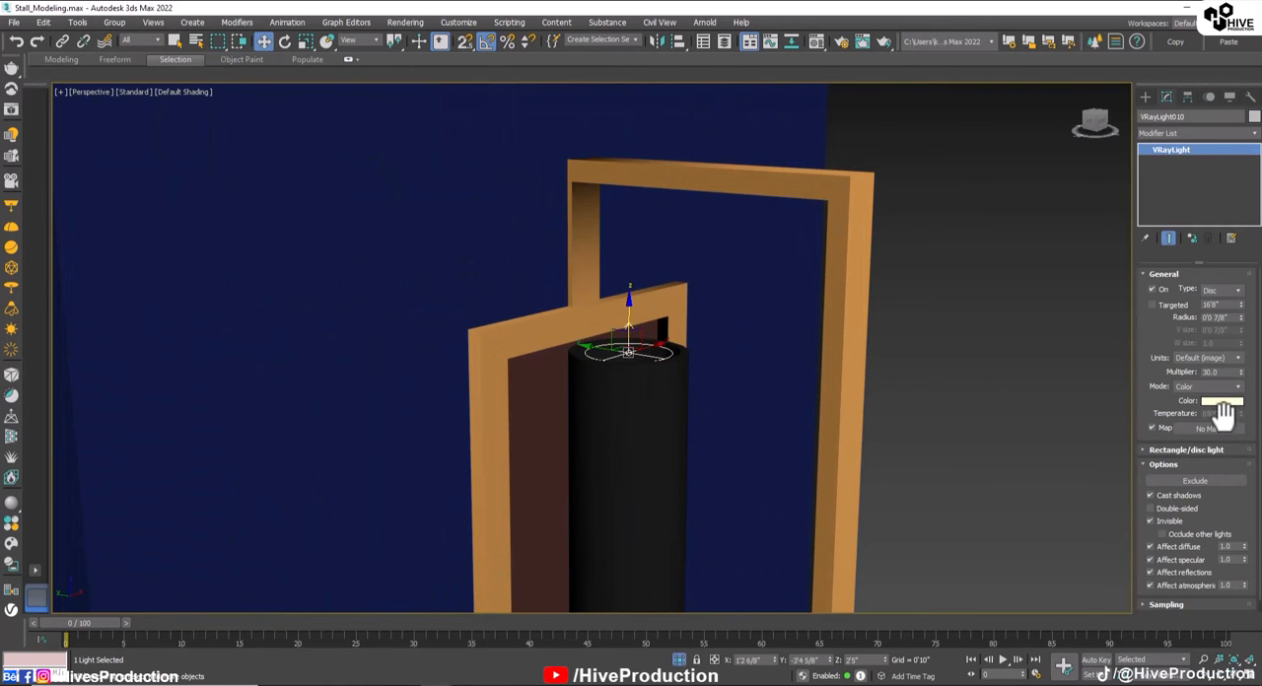
Step: Set the upper disc light's colour to a saturated light blue
left_click(1223, 404)
left_click_drag(507, 101, 418, 101)
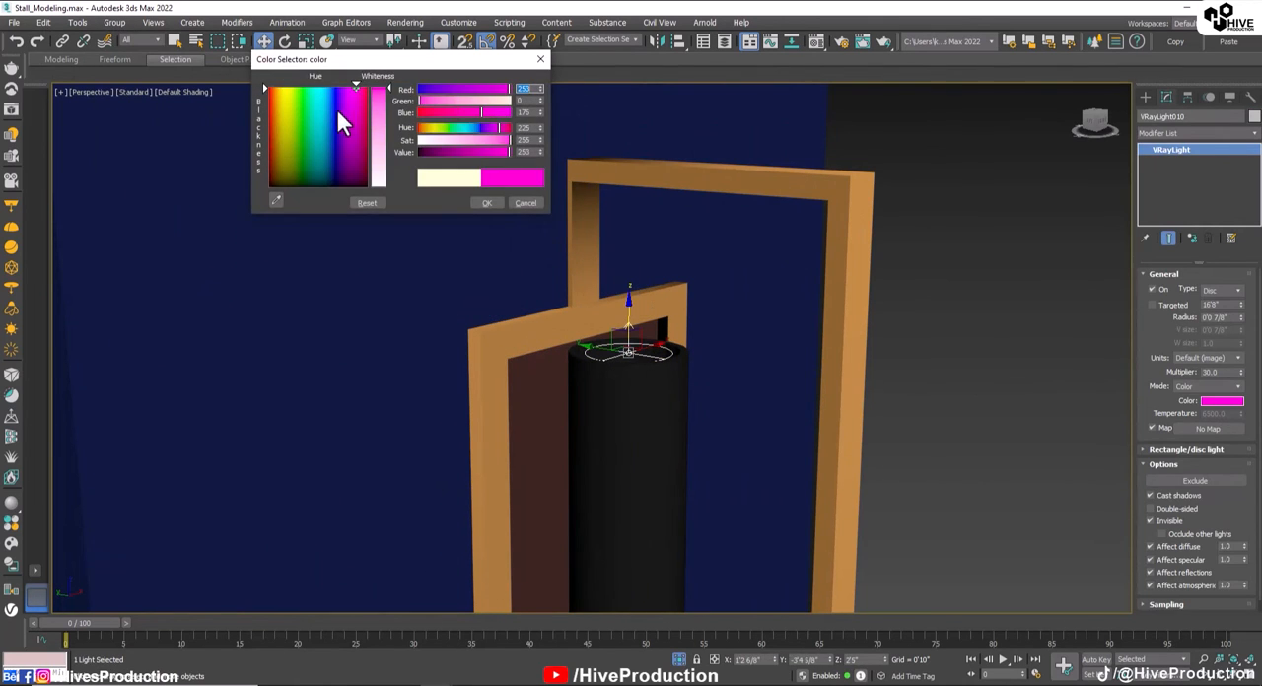
left_click_drag(335, 106, 327, 86)
left_click(382, 109)
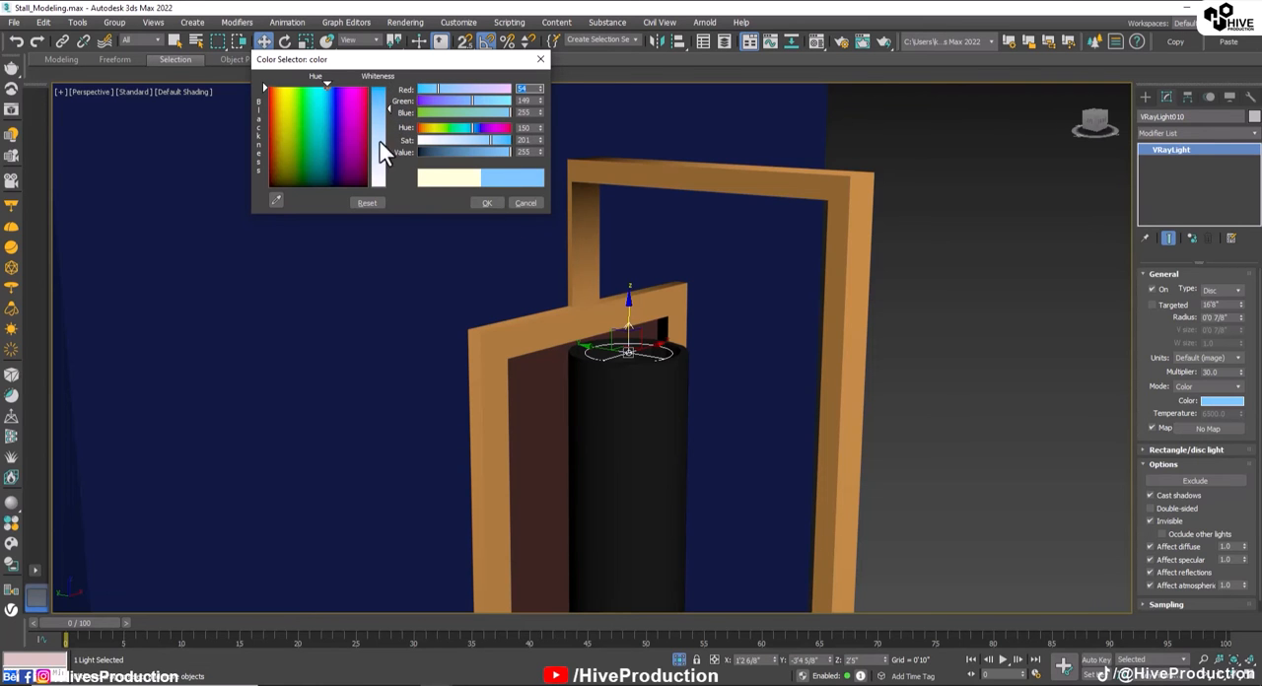
left_click(381, 90)
left_click(487, 201)
Step: Check the lower disc light's colour in the right-hand wall light and close that light's group
middle_click_drag(601, 410, 582, 305)
scroll(563, 479, "down", 5)
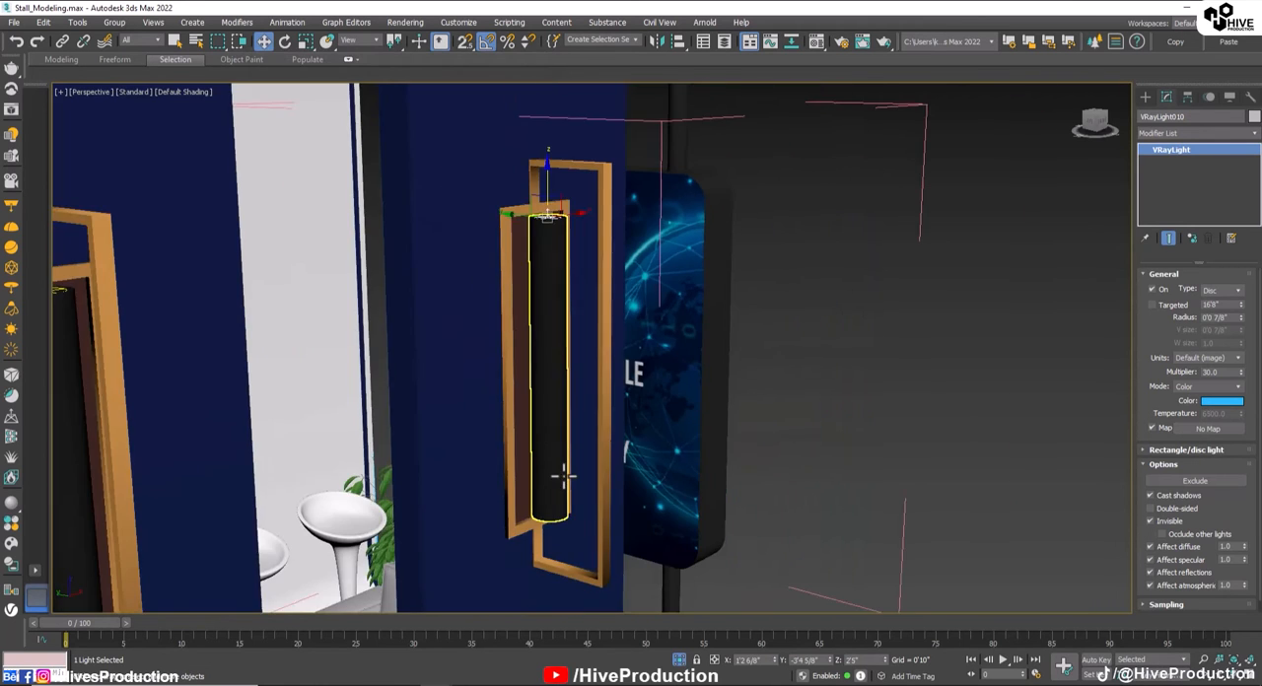
middle_click_drag(563, 479, 527, 414)
middle_click_drag(526, 414, 521, 365, "alt")
left_click(518, 364)
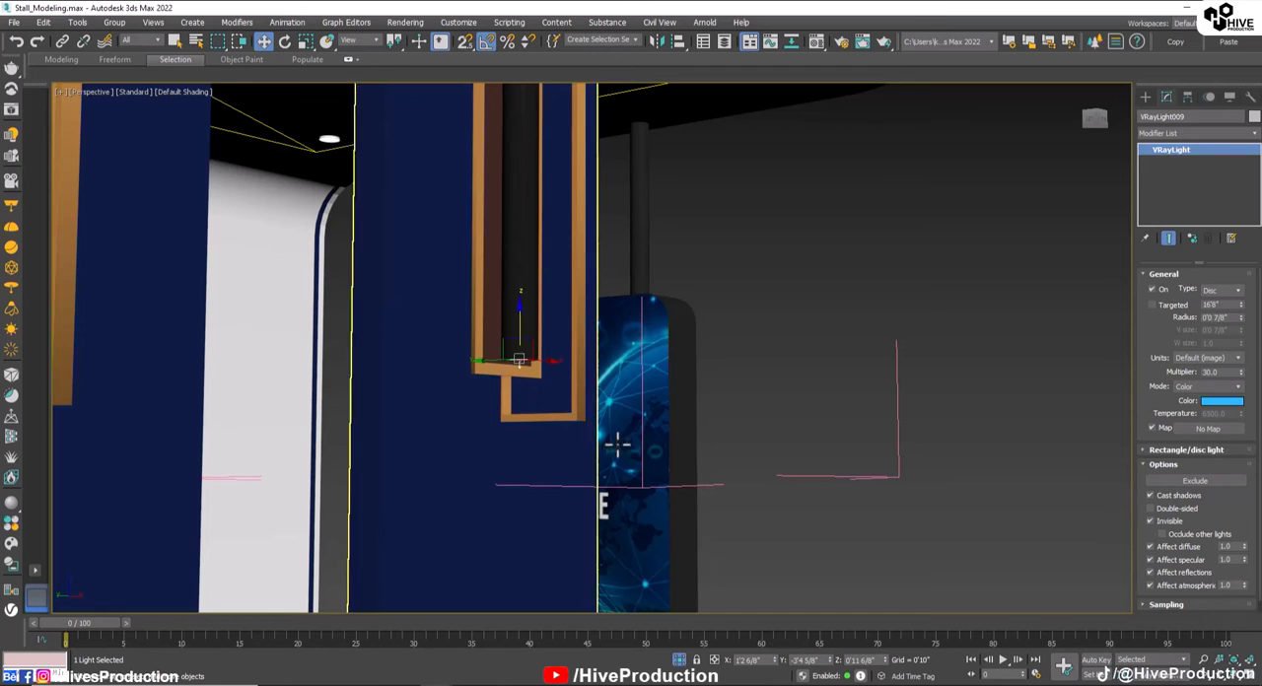
scroll(746, 388, "down", 5)
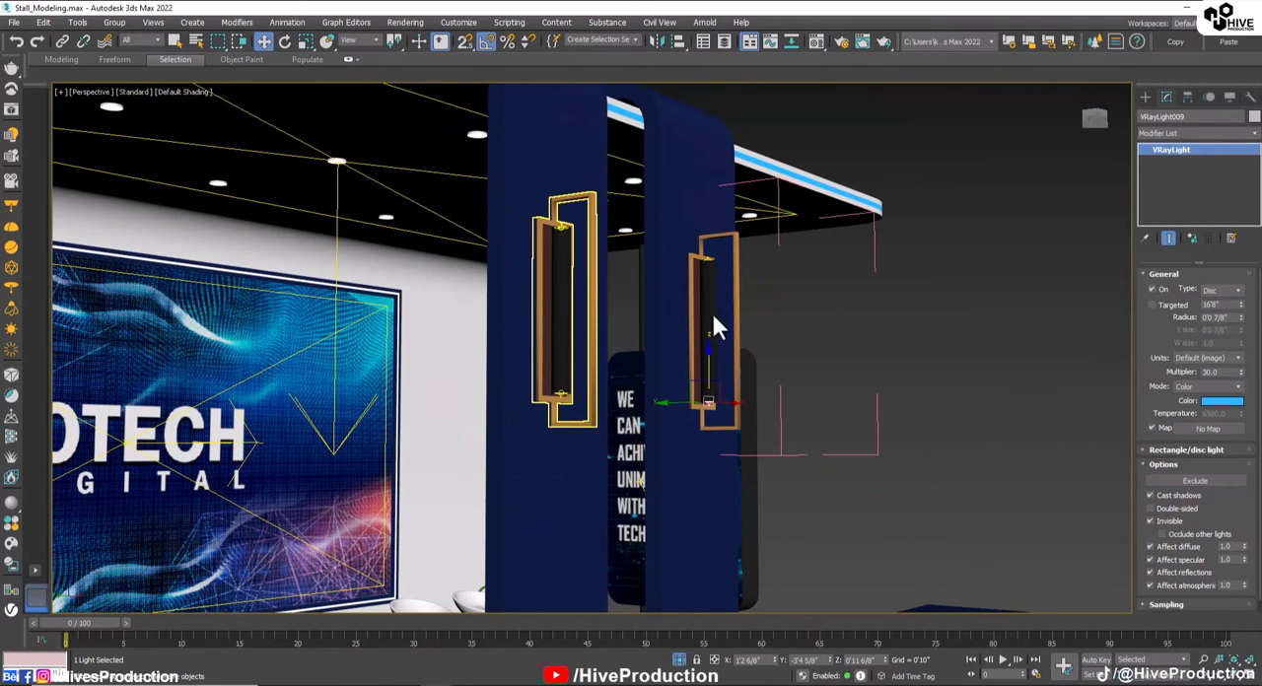
left_click(127, 22)
left_click(127, 104)
Step: Open the left-hand wall light's group, inspect its lower disc light's colour and close the group again
left_click(498, 233)
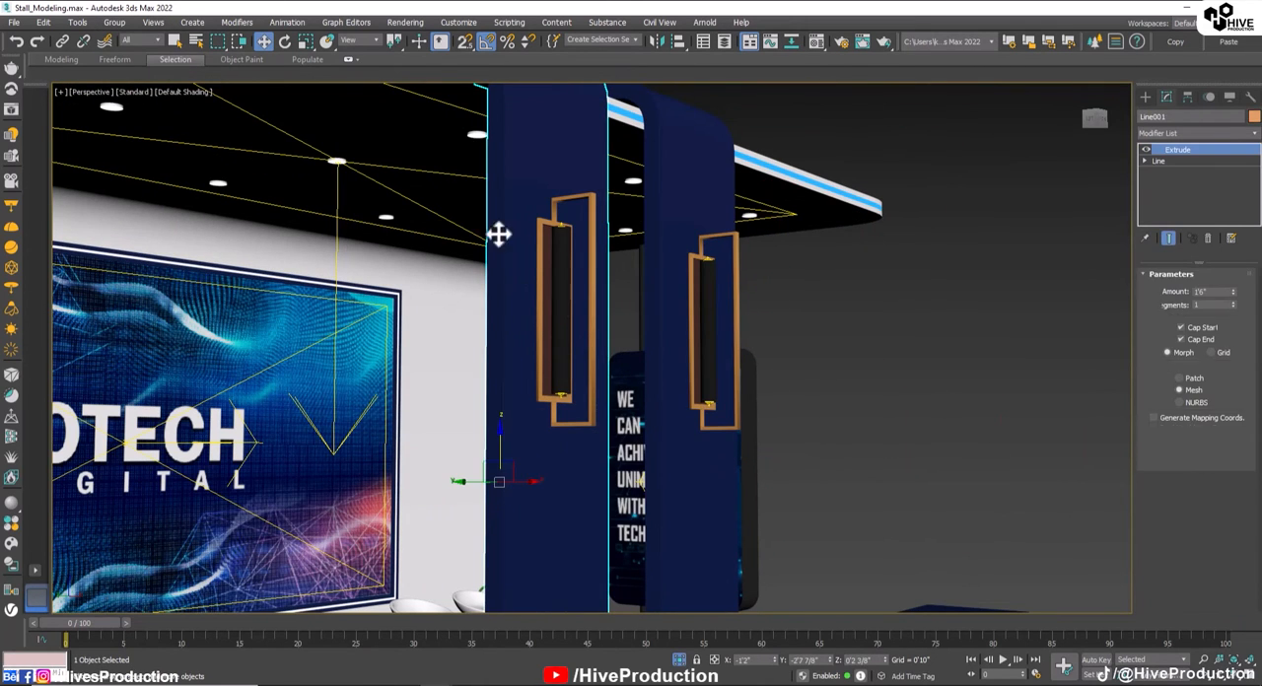
left_click(547, 260)
left_click(115, 22)
left_click(121, 77)
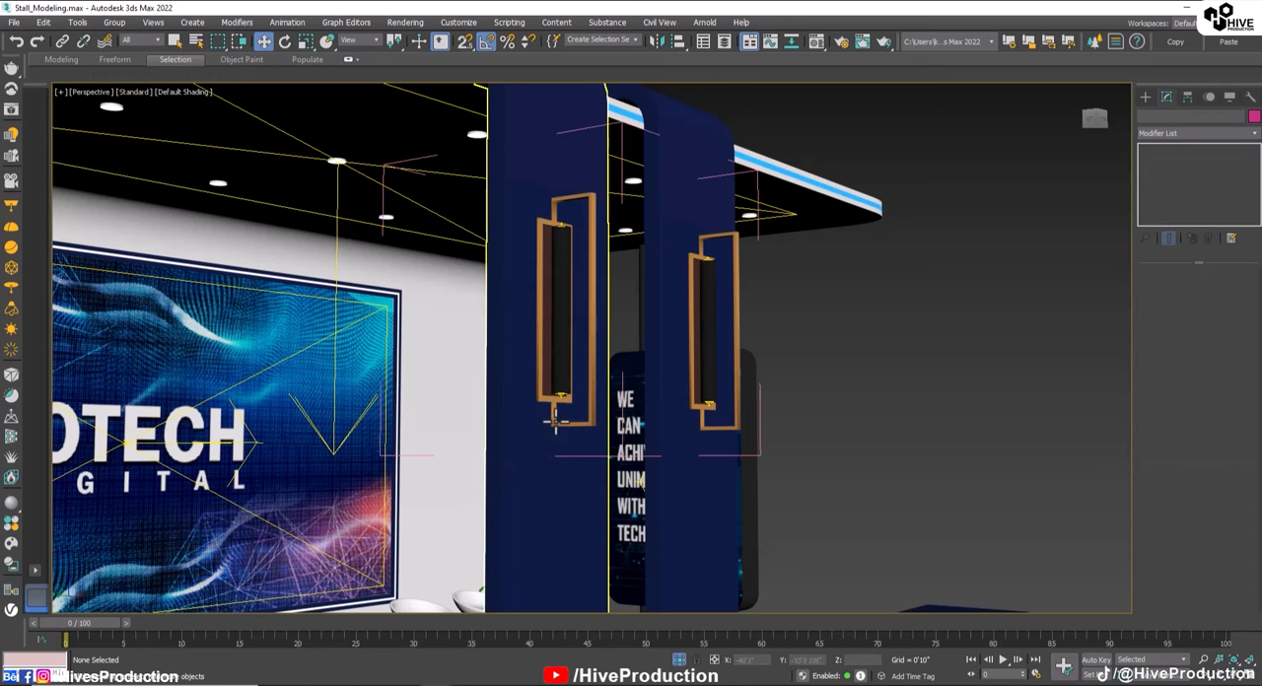
left_click(561, 395)
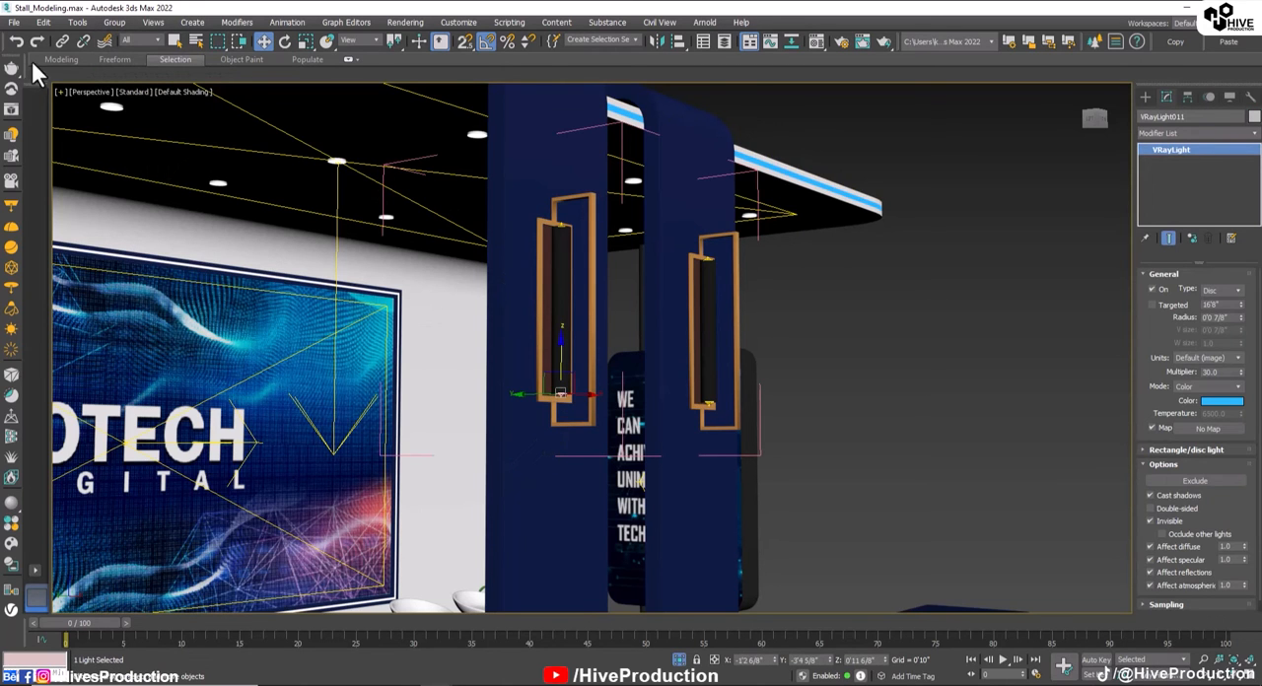
left_click(115, 22)
left_click(122, 110)
Step: Select both column wall lights and clone them once as instances back to the rear wall
scroll(375, 280, "down", 5)
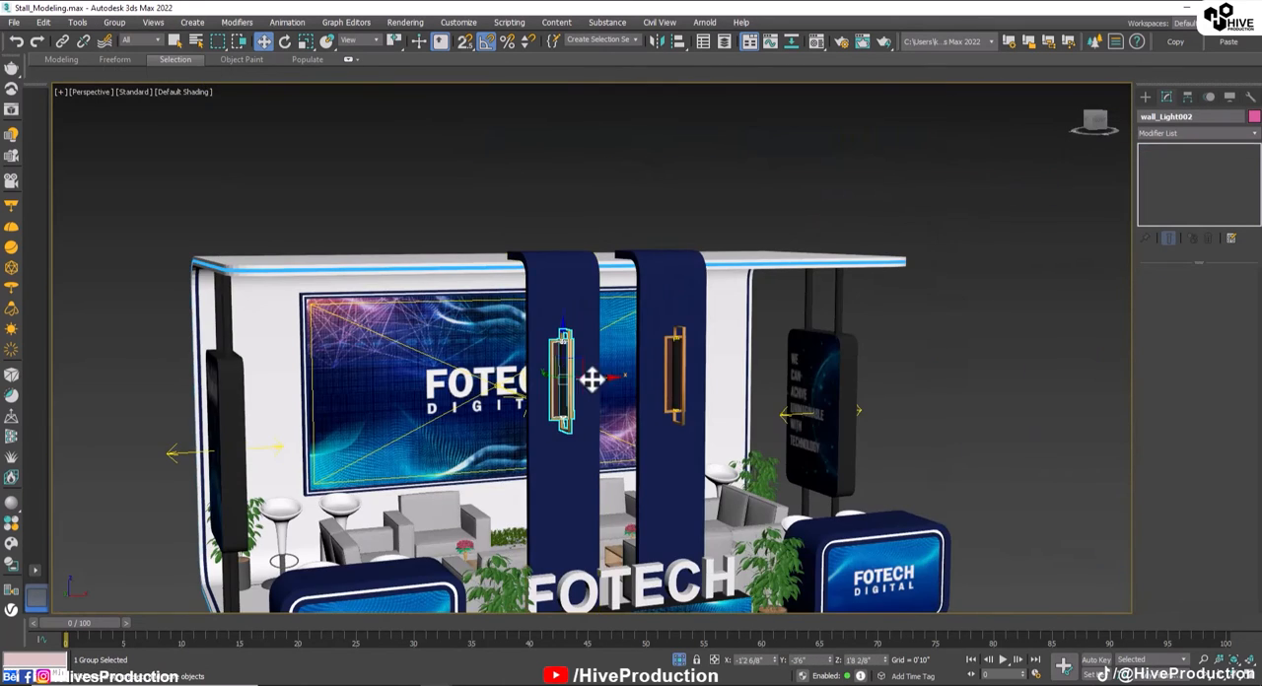
left_click(675, 386, "ctrl")
middle_click_drag(590, 408, 682, 436, "alt")
left_click_drag(573, 382, 132, 426, "shift")
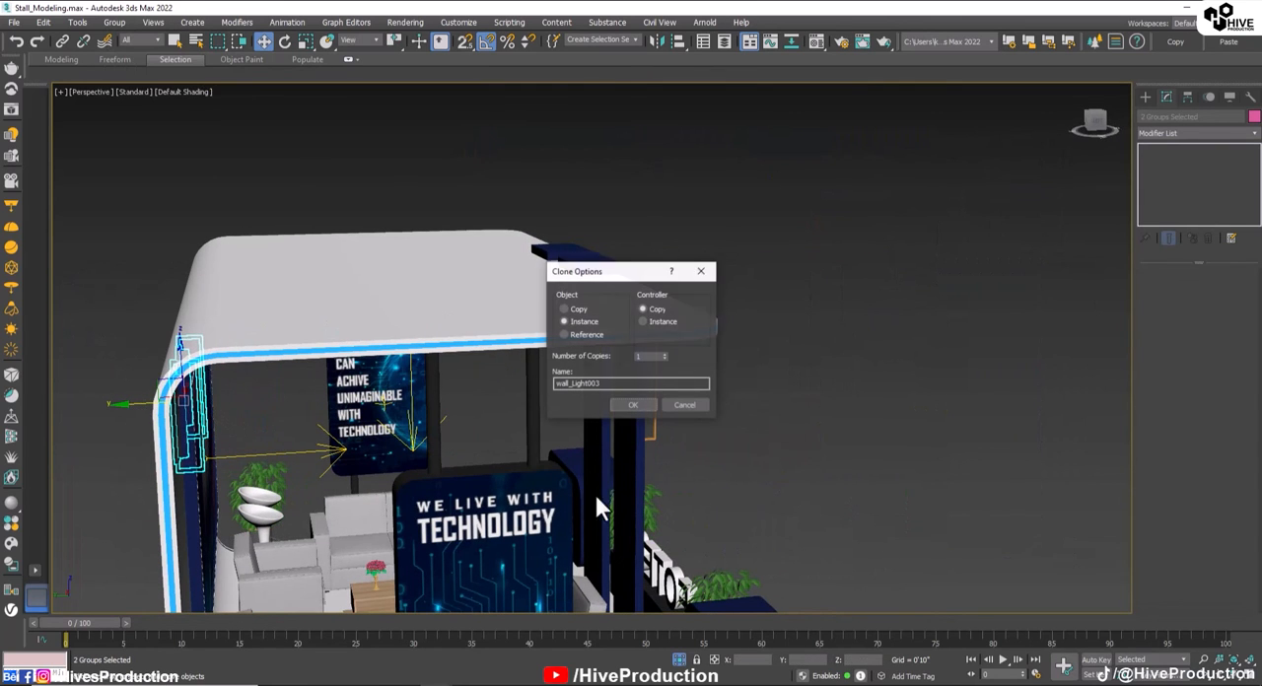
left_click(631, 406)
Step: Shift the two cloned wall lights forward onto the inner face of the rear wall in the Left view
key("alt+w")
key("alt+w")
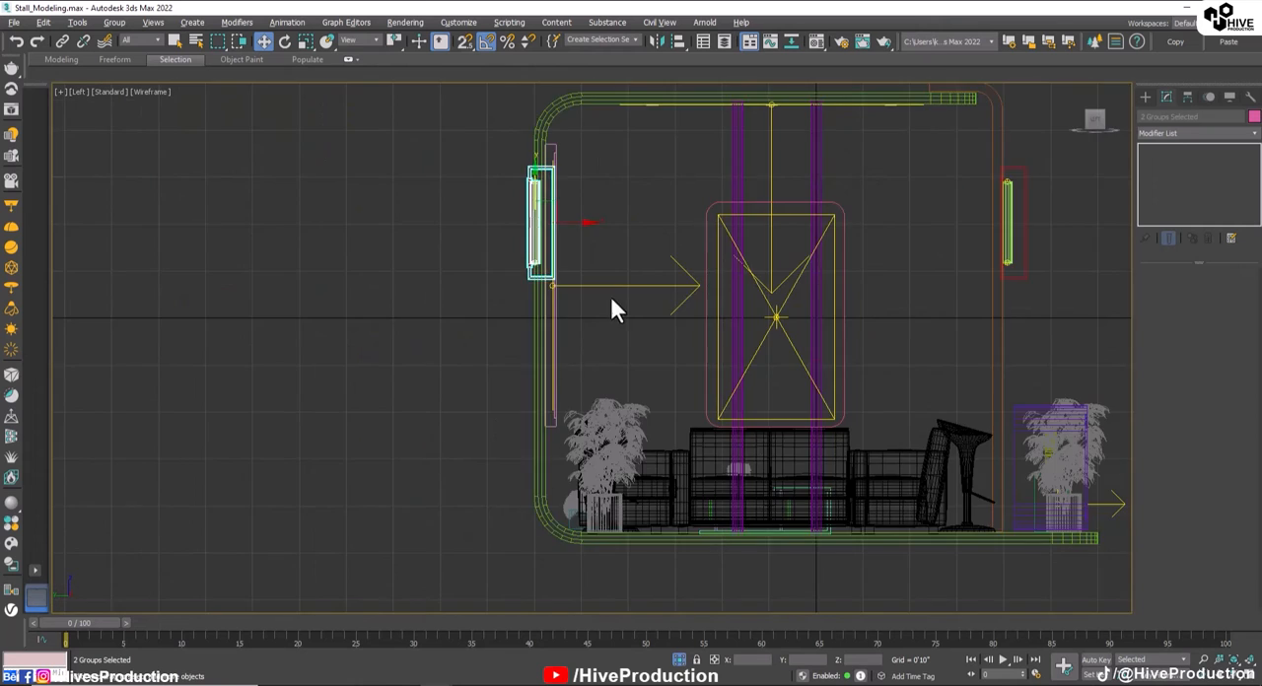
scroll(566, 234, "up", 2)
middle_click_drag(566, 234, 592, 476)
left_click_drag(595, 464, 611, 460)
key("alt+w")
right_click(686, 312)
key("alt+w")
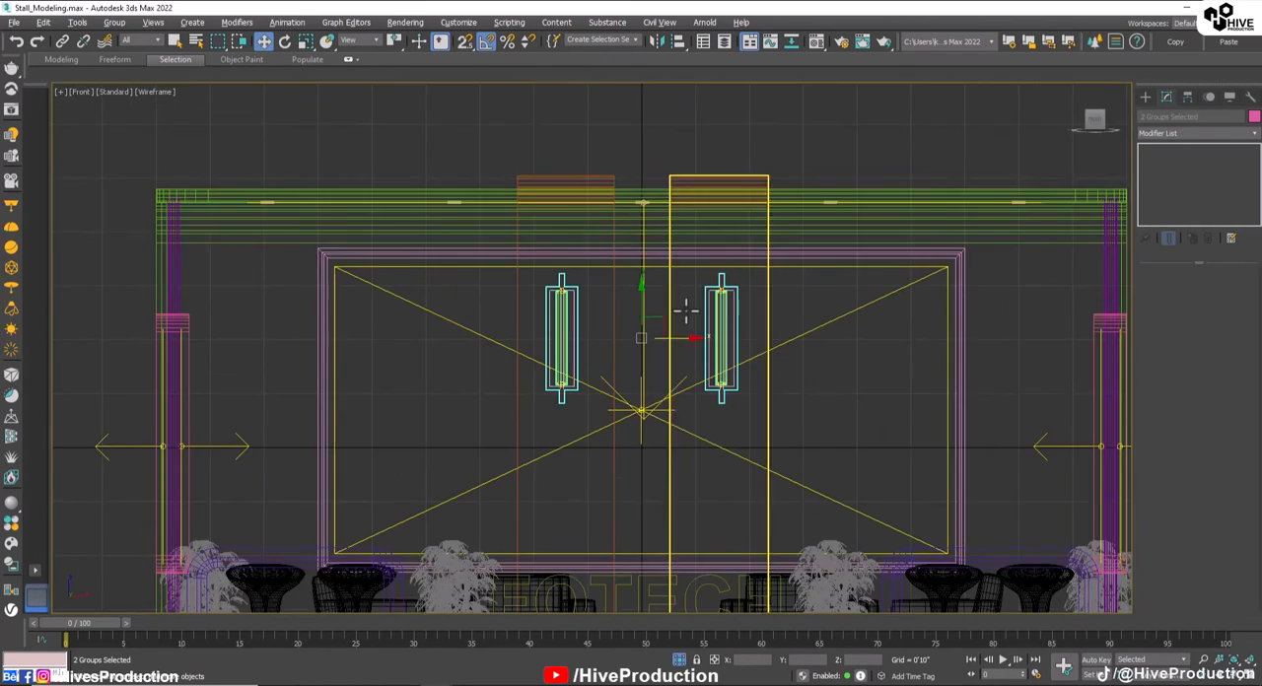
middle_click_drag(686, 311, 752, 319)
left_click_drag(752, 319, 440, 355, "shift")
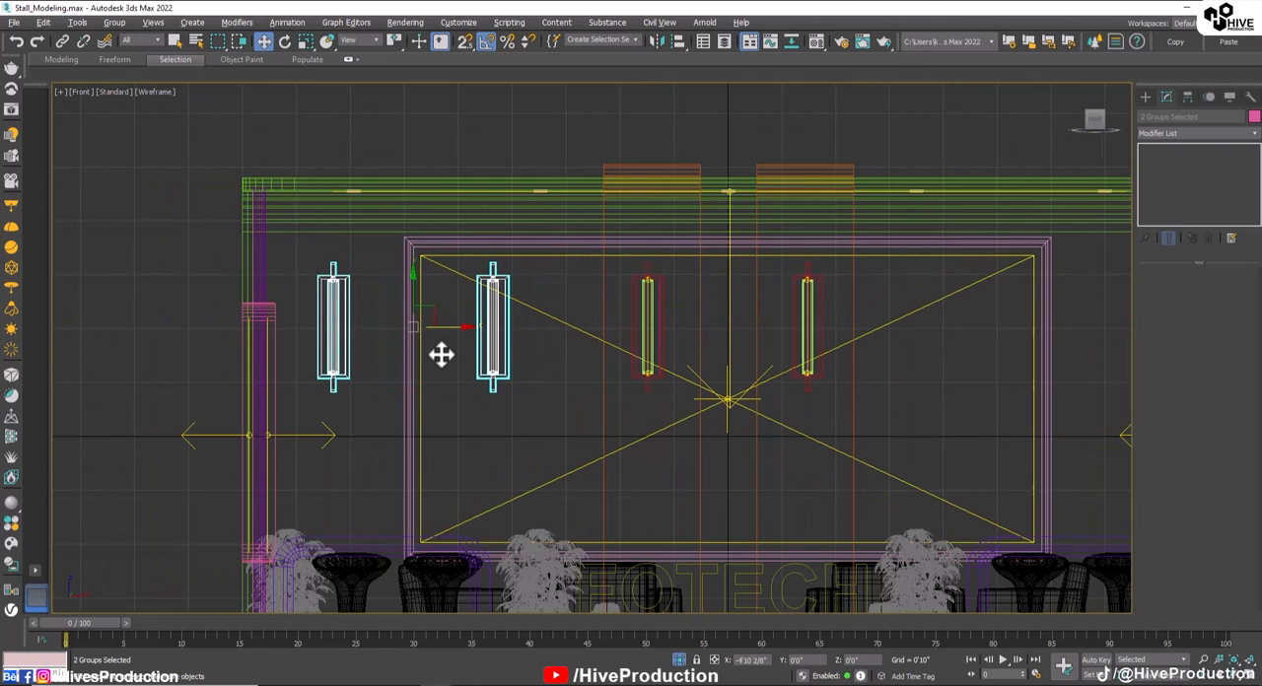
right_click(441, 355)
Step: Slide the cloned pair sideways in the Front view so one light sits on the wall left of the large screen
key("alt+w")
middle_click_drag(767, 535, 732, 557, "alt")
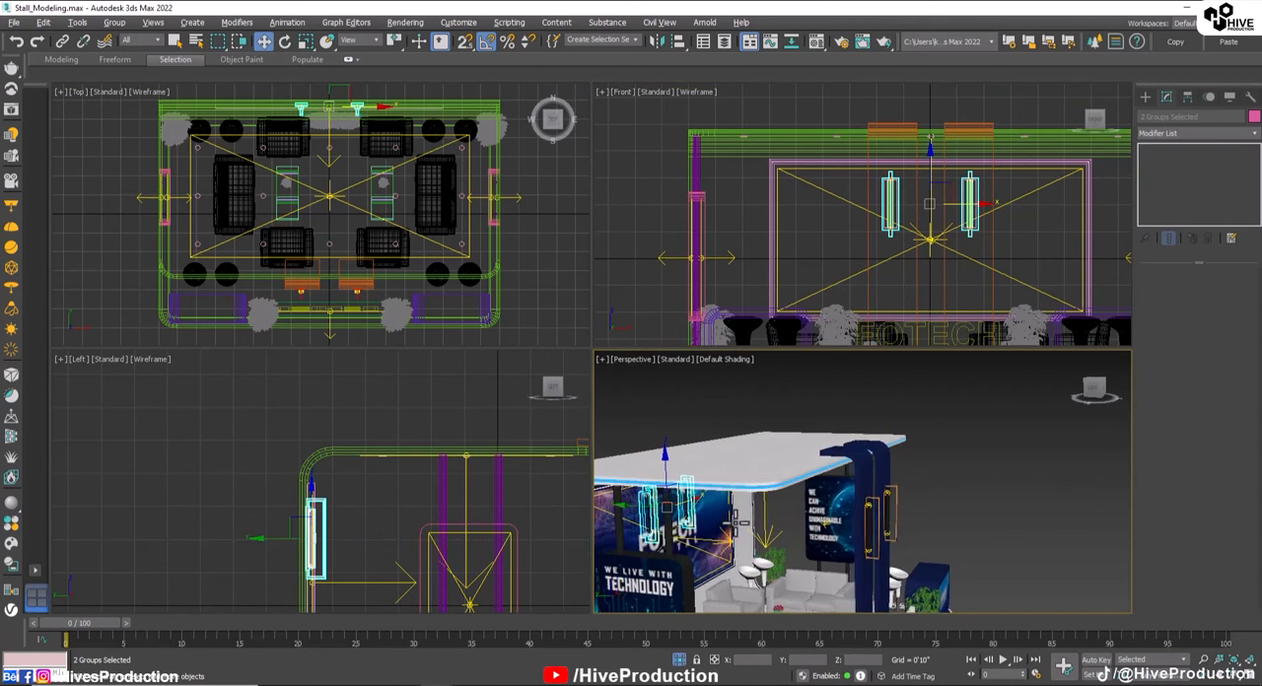
left_click_drag(970, 216, 812, 217, "shift")
Step: Move the other cloned wall light about 9'9" sideways onto the wall right of the large screen and deselect it
left_click(812, 219)
middle_click_drag(840, 209, 707, 207)
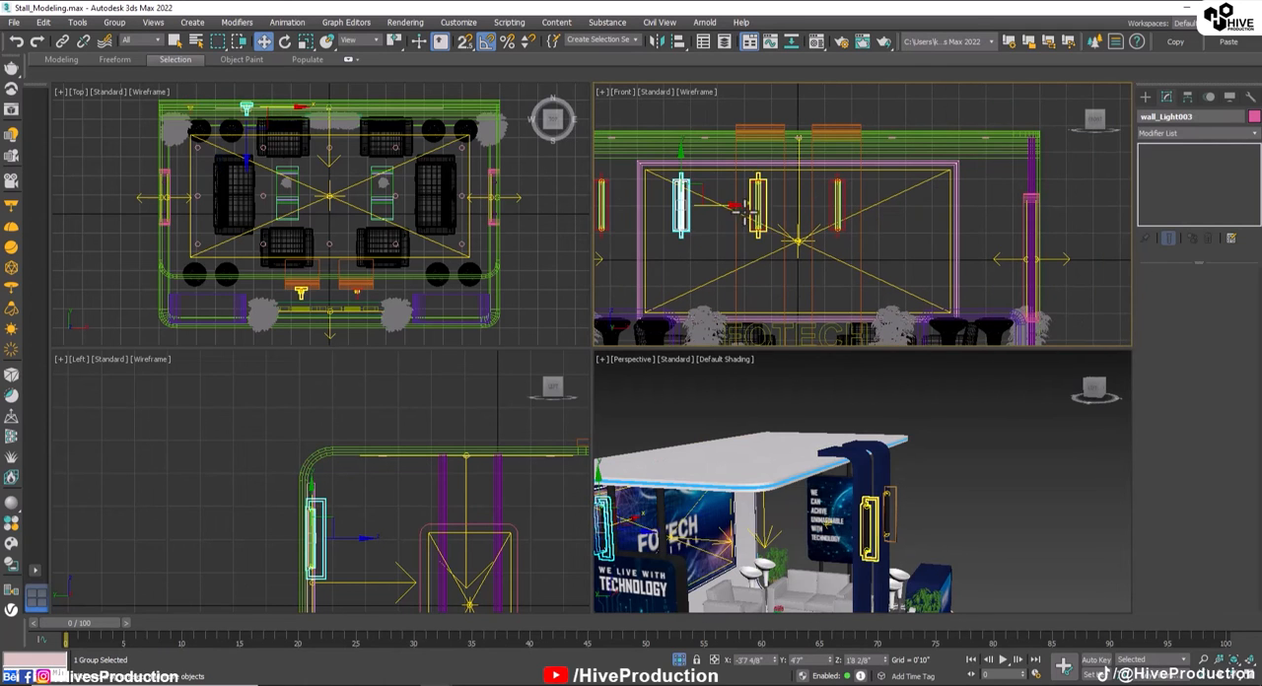
left_click_drag(708, 207, 1022, 225)
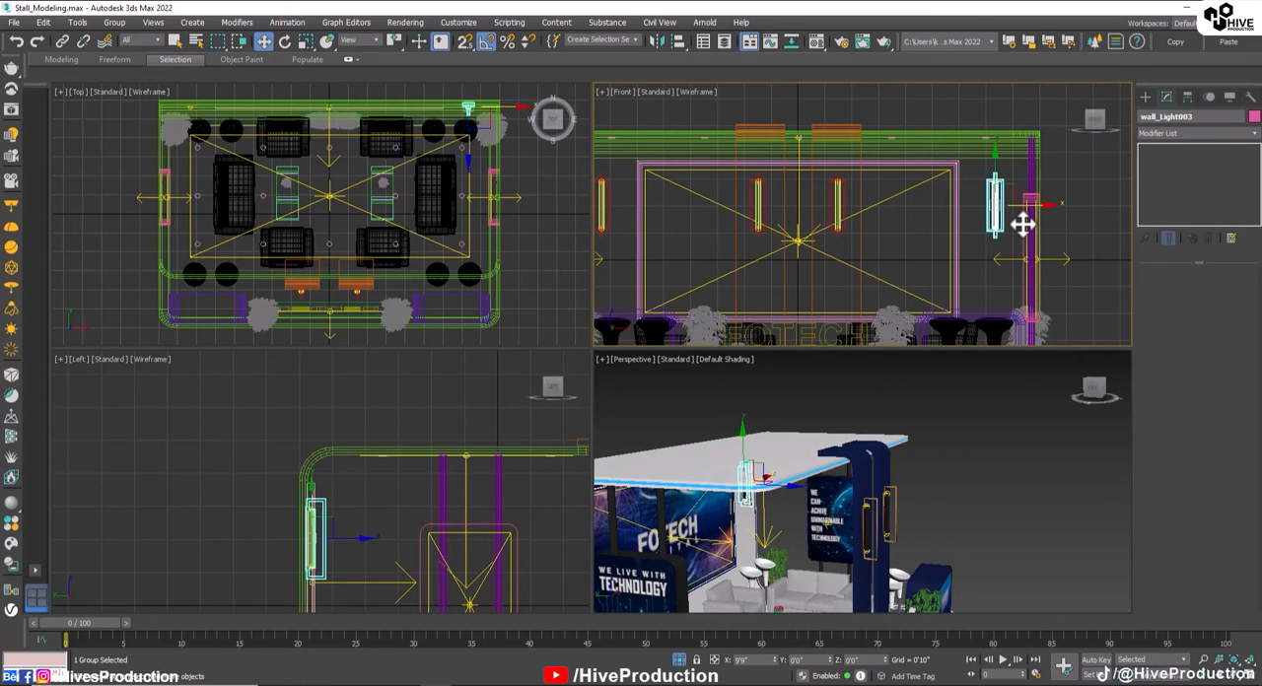
left_click(992, 523)
middle_click_drag(992, 523, 870, 510, "alt")
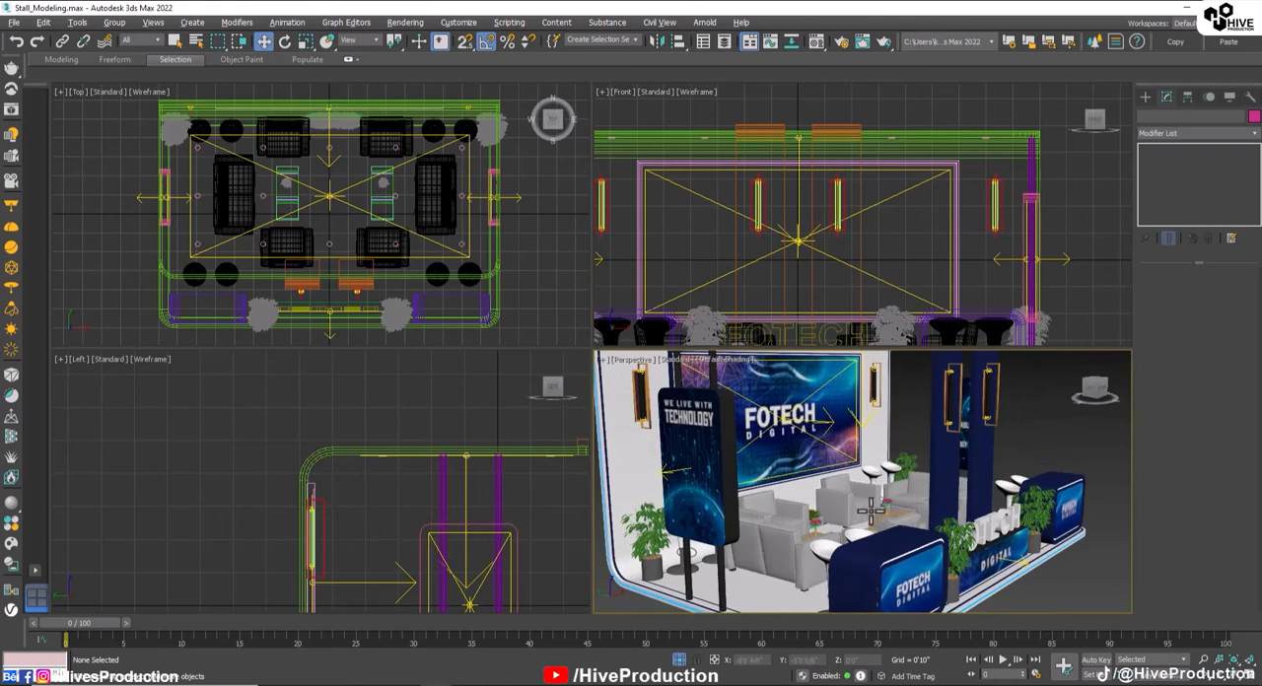
scroll(732, 473, "down", 3)
key("alt+w")
scroll(662, 479, "up", 5)
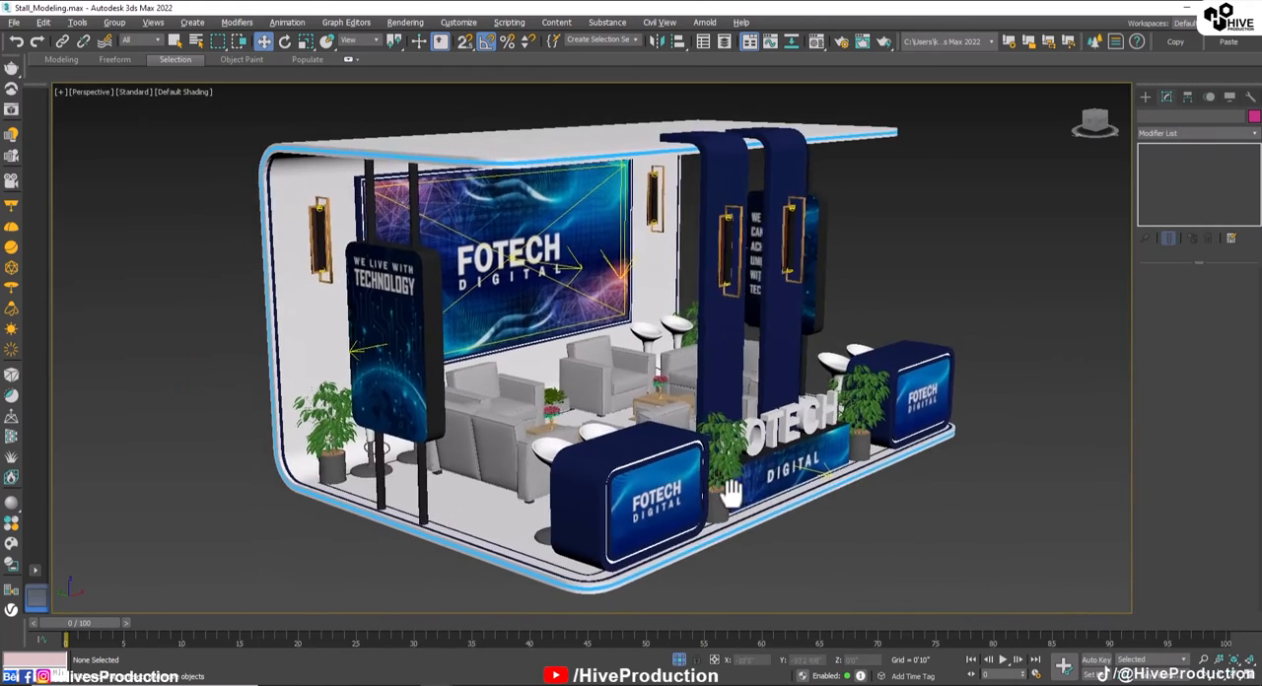
Step: Save the Stall_Modeling scene with the finished exhibition stand
left_click(14, 21)
left_click(30, 132)
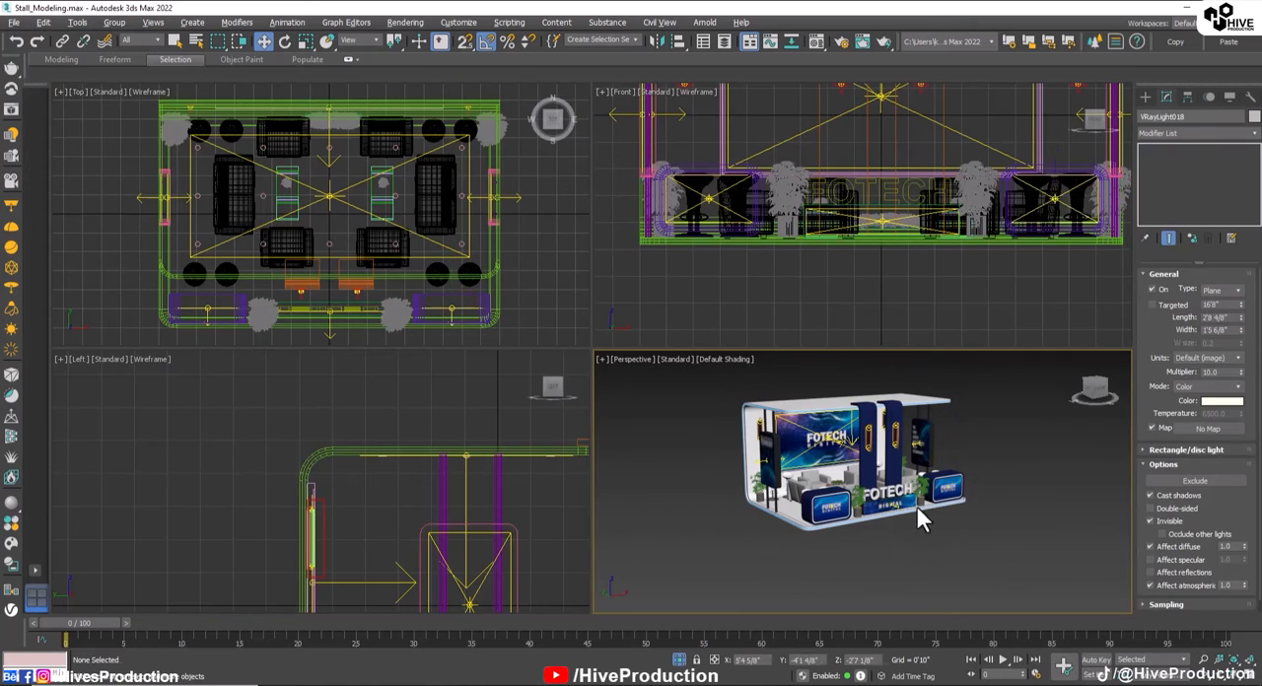
left_click(916, 506)
key("alt+w")
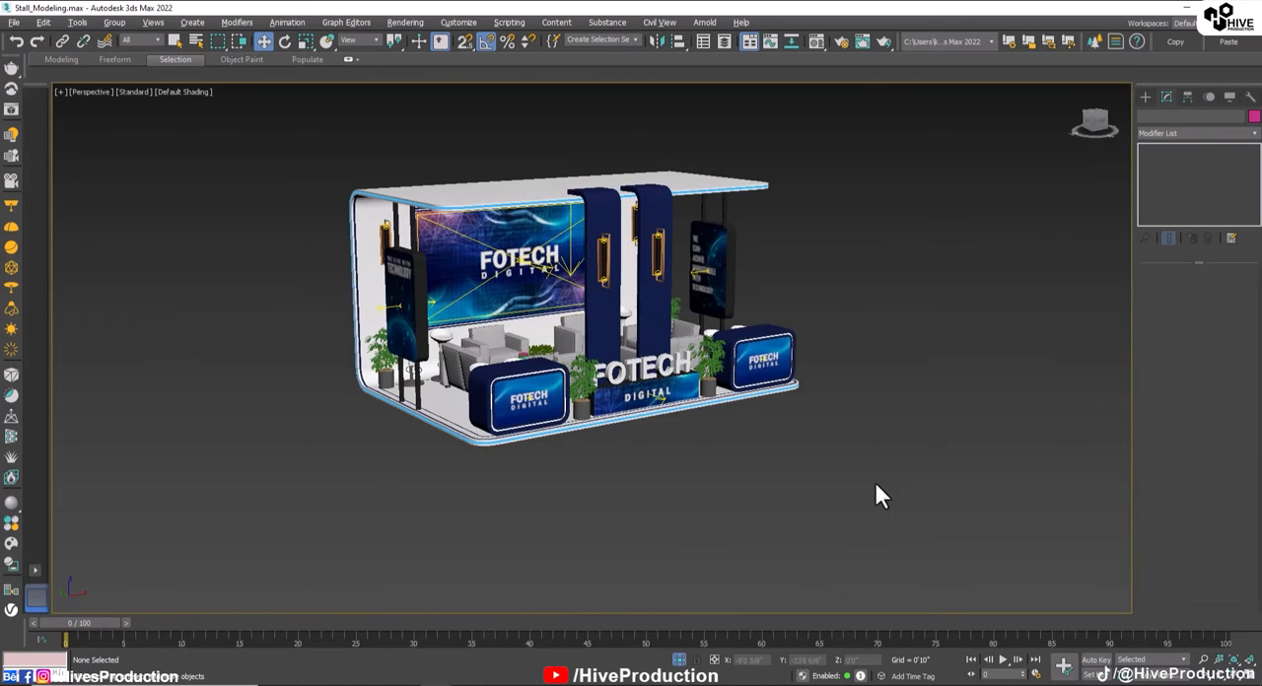
Step: Select the entire stand with its furniture, lights and plants and group everything under the name Stall
middle_click_drag(873, 479, 855, 509, "alt")
left_click_drag(857, 481, 850, 511)
left_click(114, 22)
left_click(122, 42)
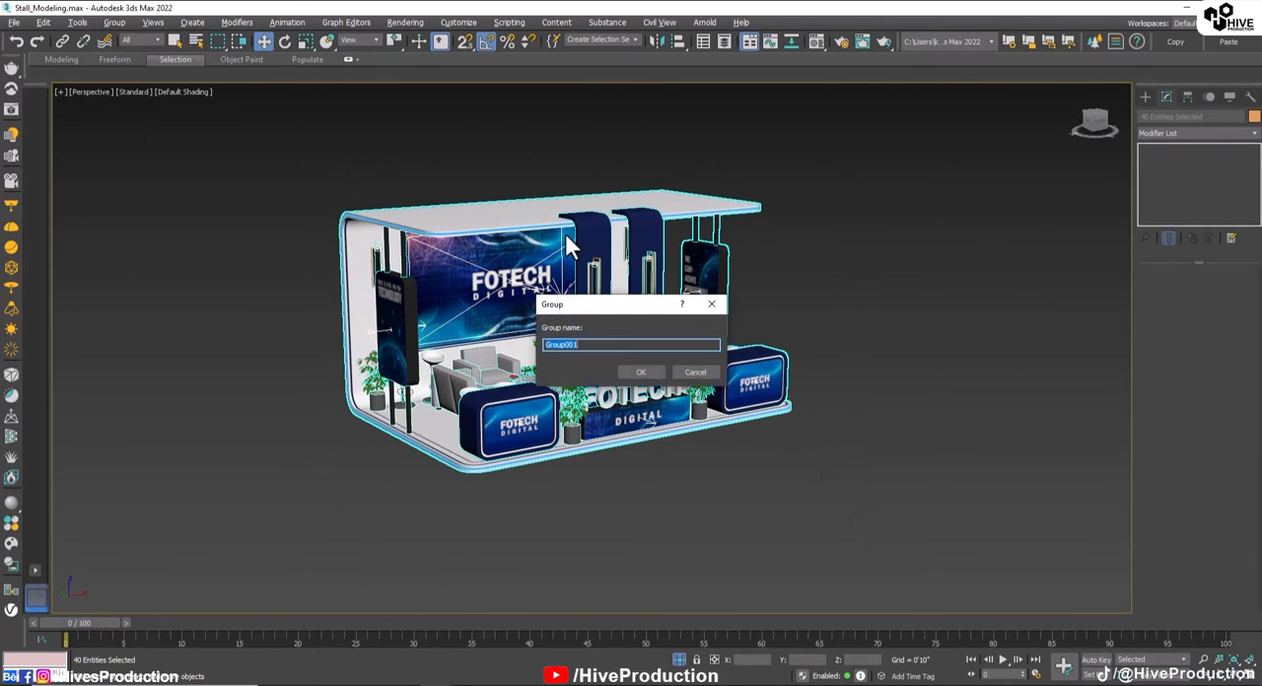
type("Stall")
key("Return")
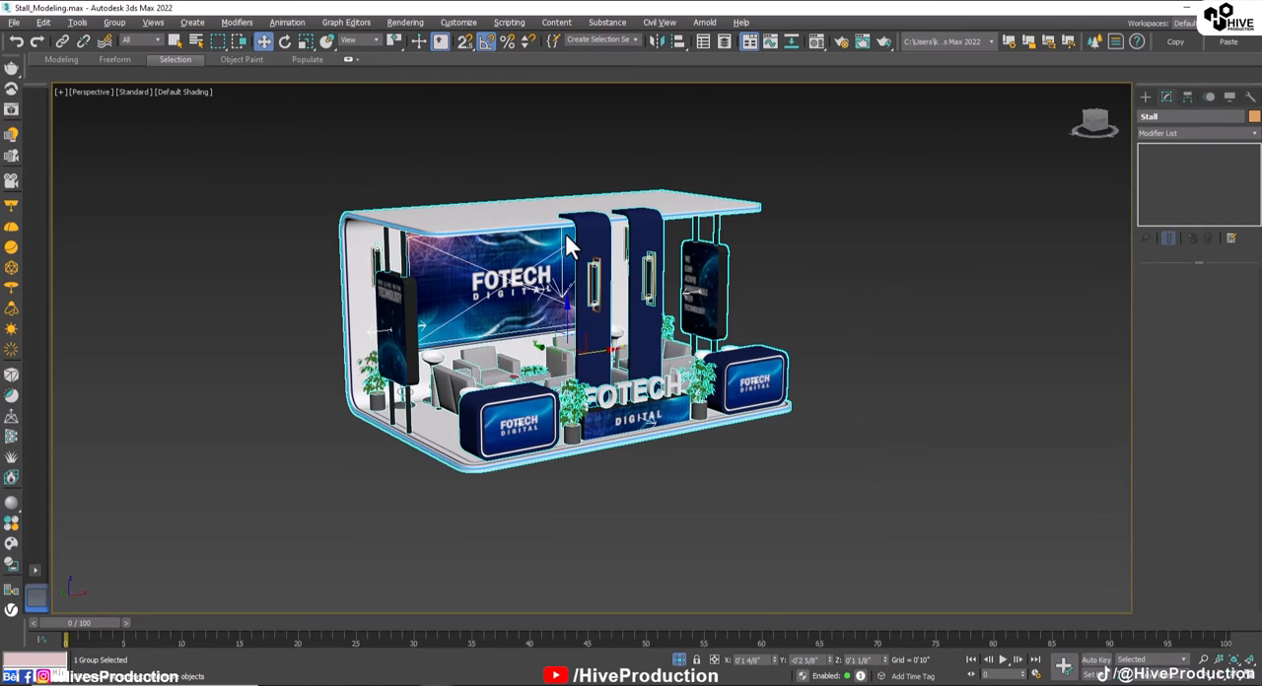
left_click(747, 318)
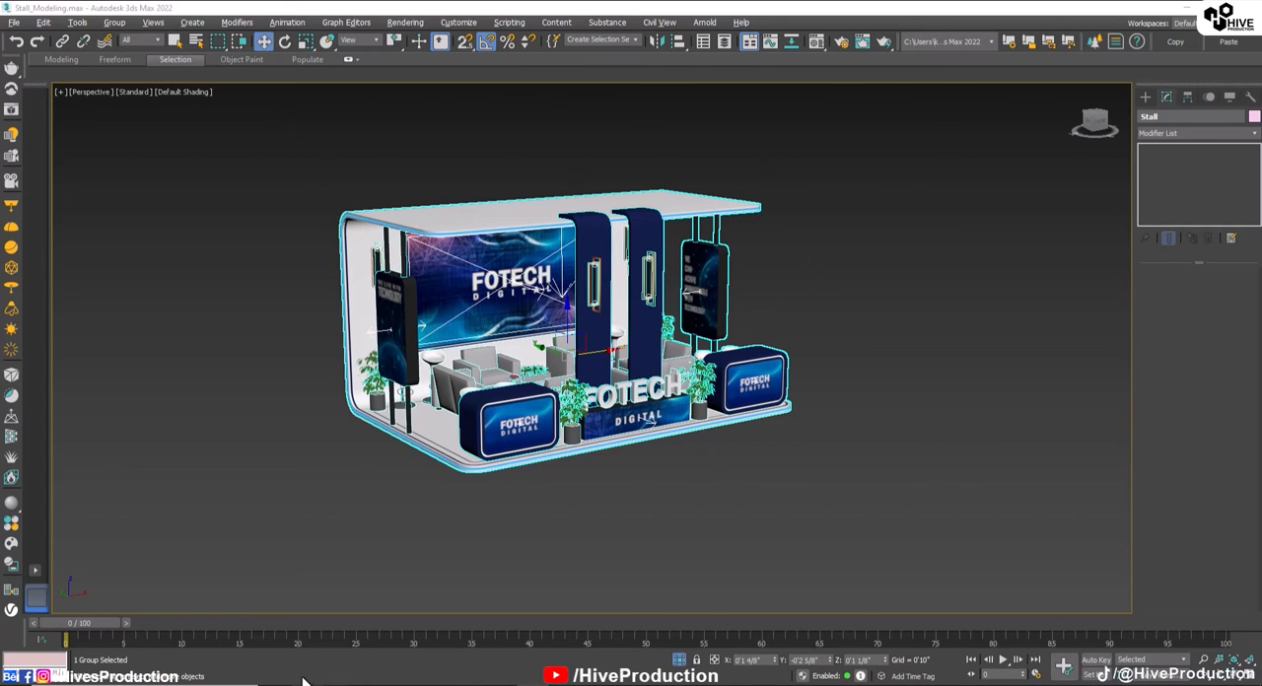
Step: Switch to the Env_Stall.max studio scene and start merging another scene file into it
mouse_move(397, 670)
left_click(468, 641)
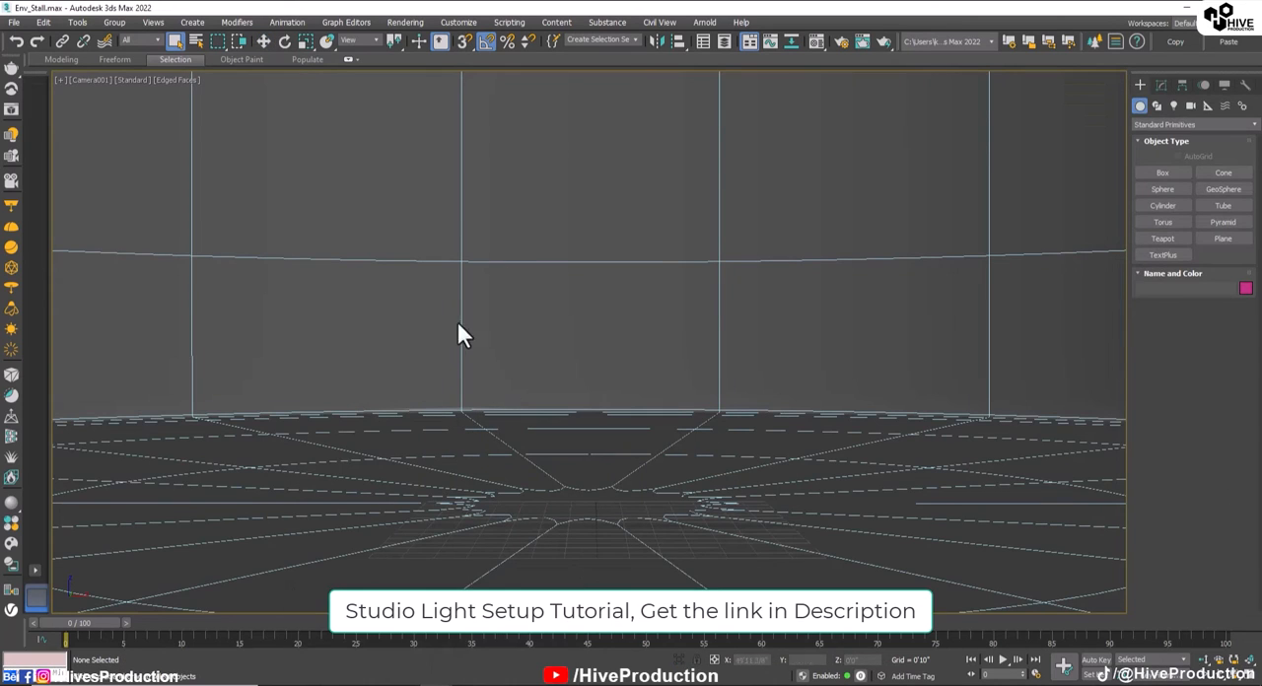
left_click(42, 20)
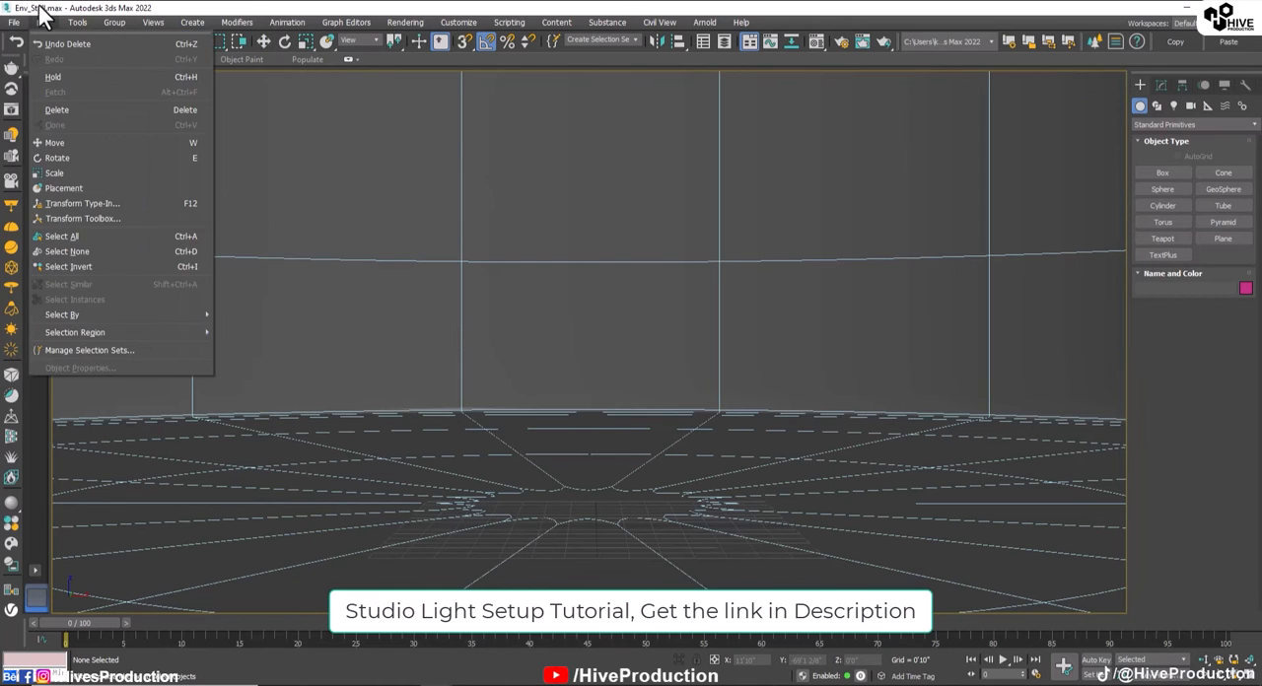
left_click(8, 18)
left_click(8, 18)
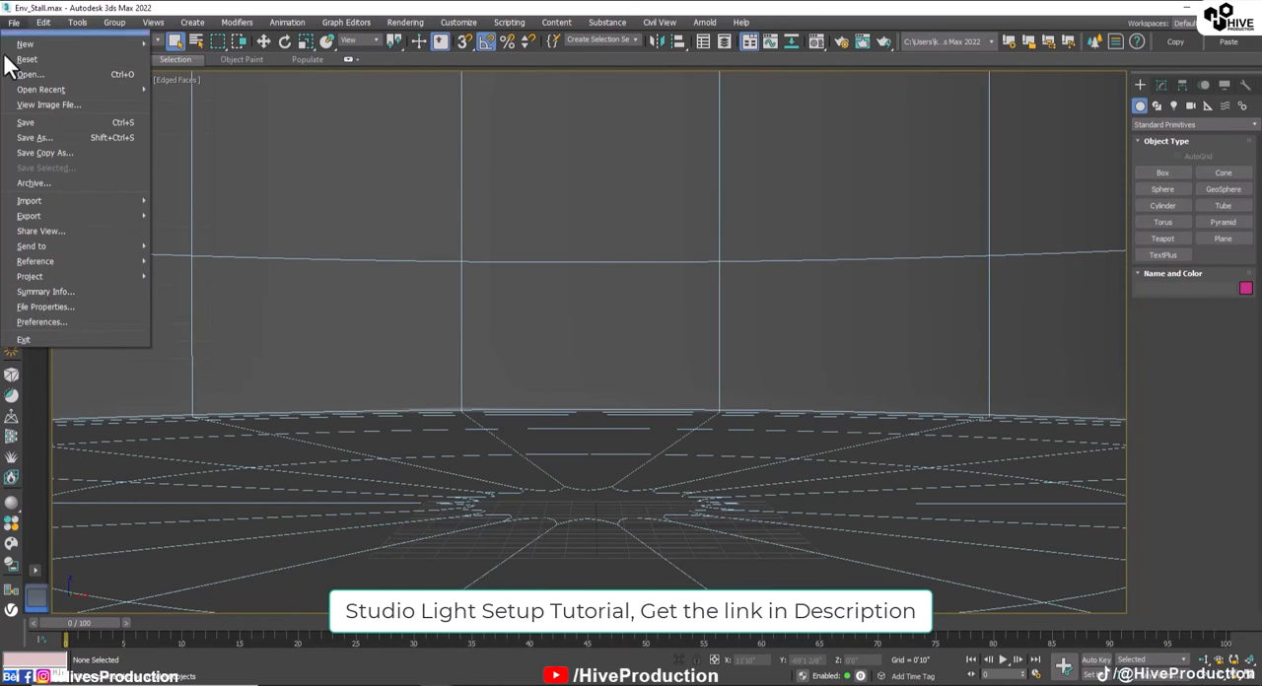
mouse_move(32, 202)
left_click(160, 212)
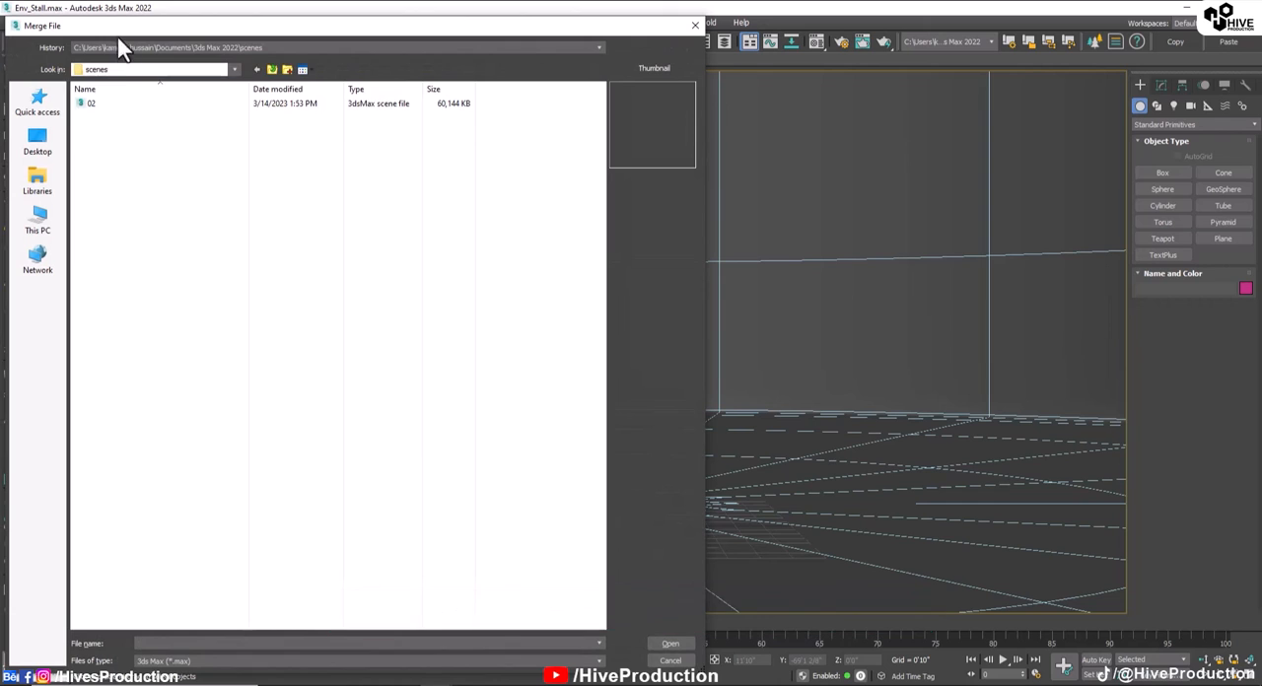
Step: Merge all objects of Stall_Modeling.max from the project's 3dsMax folder into the studio scene and dismiss the Scene Converter
left_click(116, 47)
left_click(116, 69)
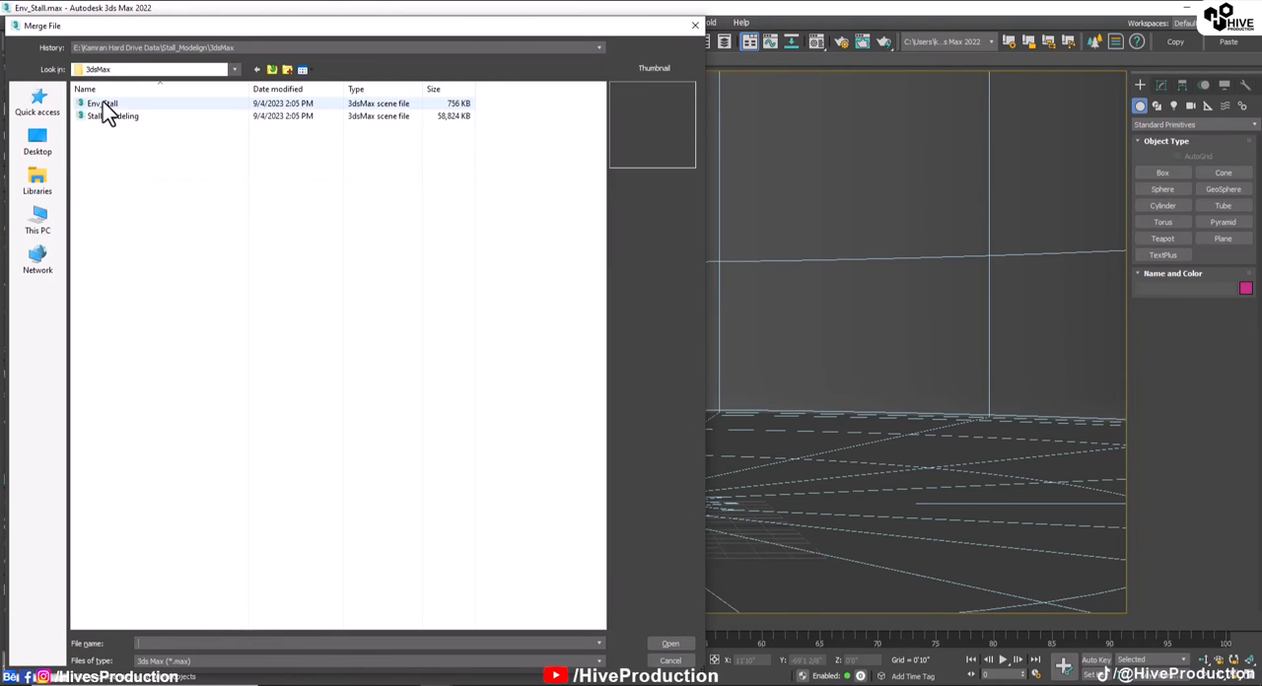
double_click(105, 117)
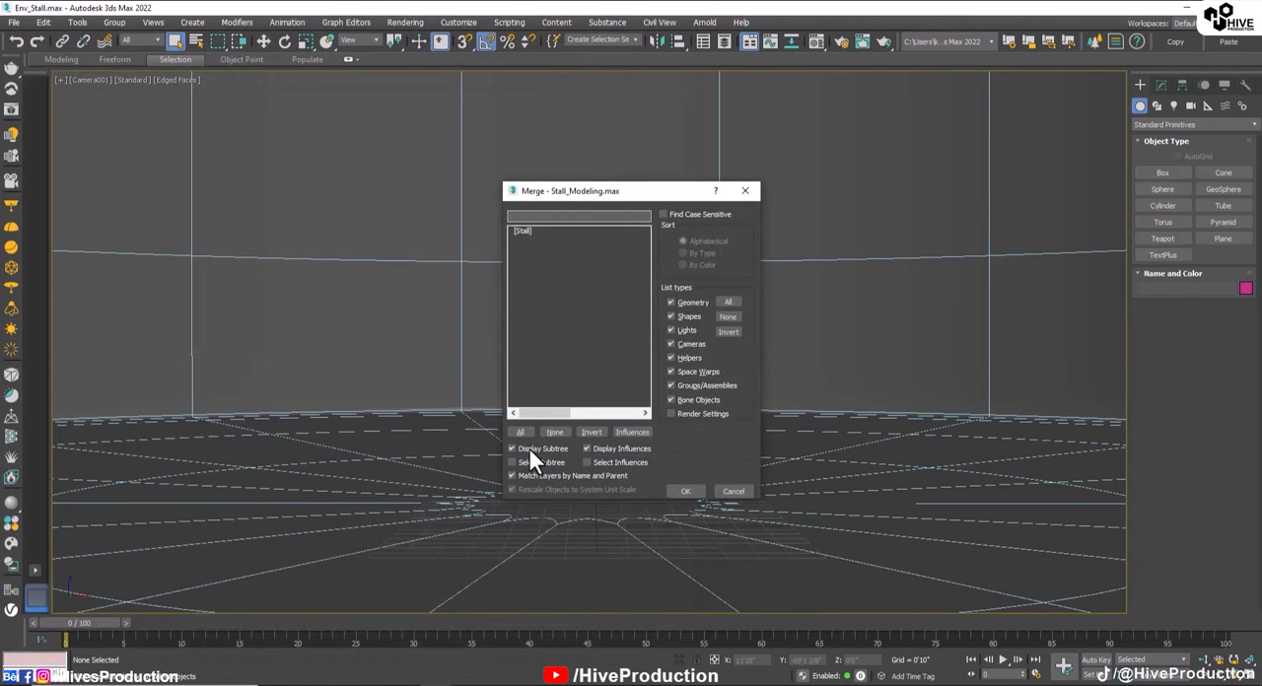
left_click(522, 433)
left_click(687, 493)
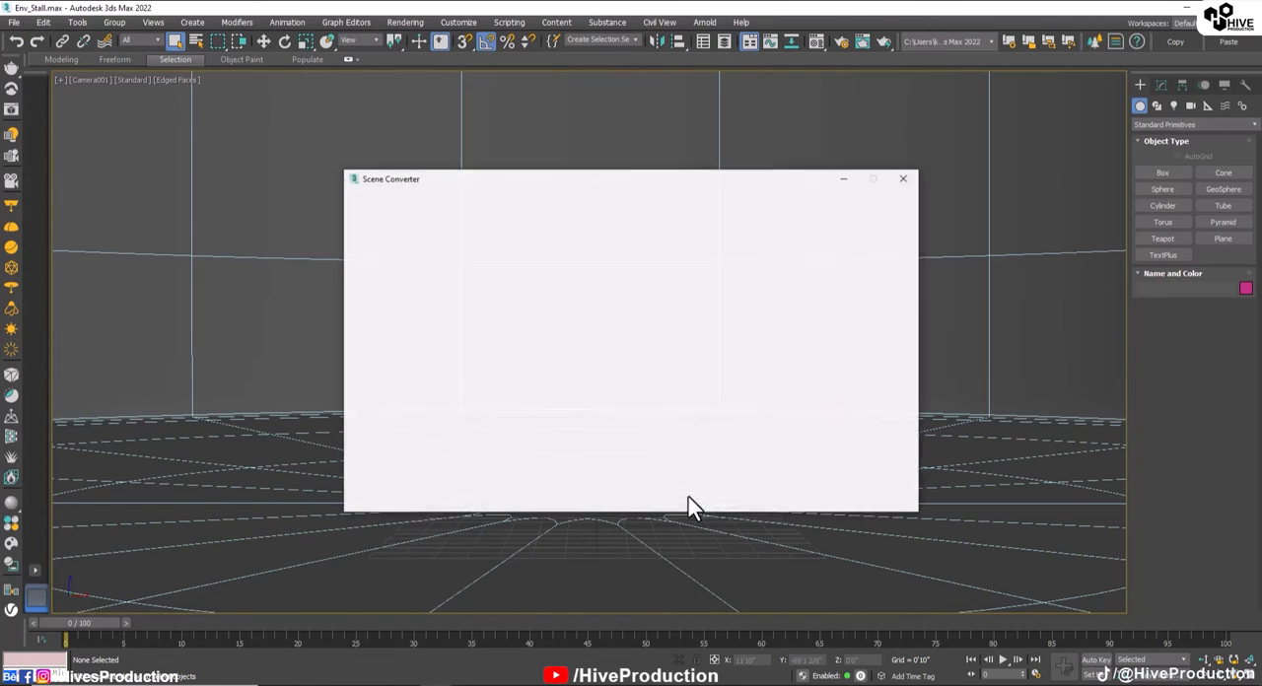
left_click(905, 177)
Step: Raise the merged Stall group onto the studio floor at a Z position of about 4'1", checking its base in Perspective
key("w")
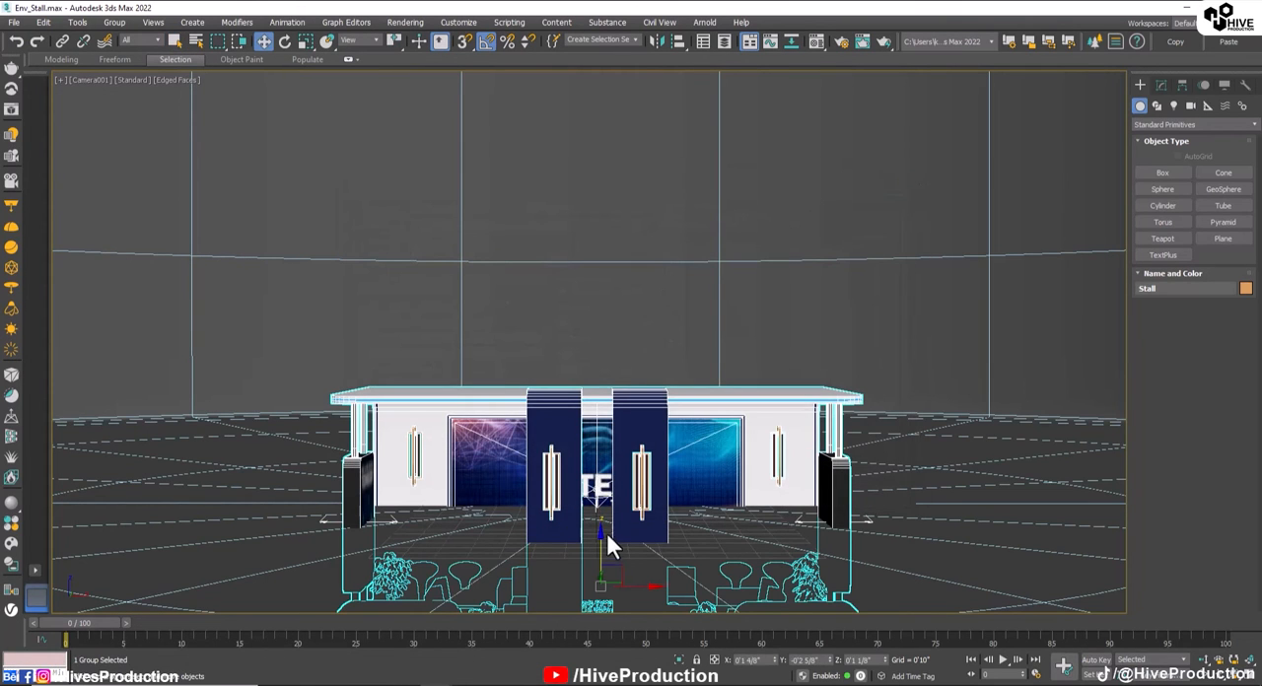
left_click_drag(599, 532, 593, 412)
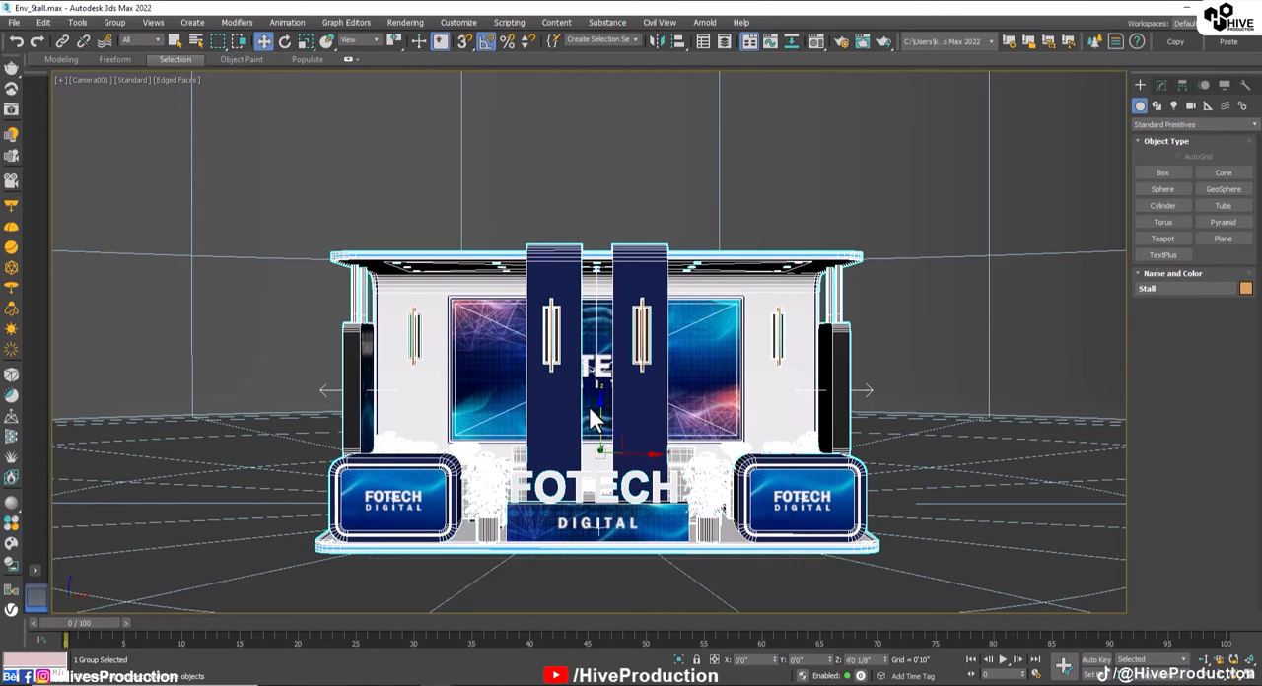
key("alt+w")
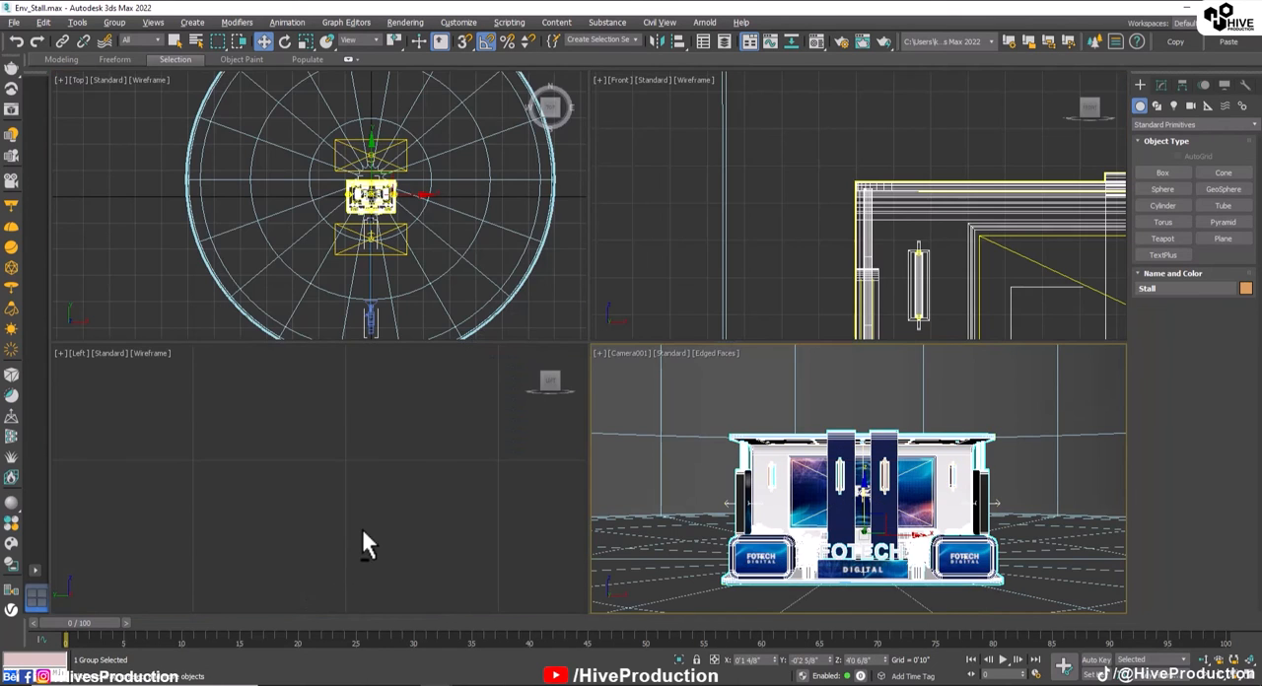
key("alt+w")
key("p")
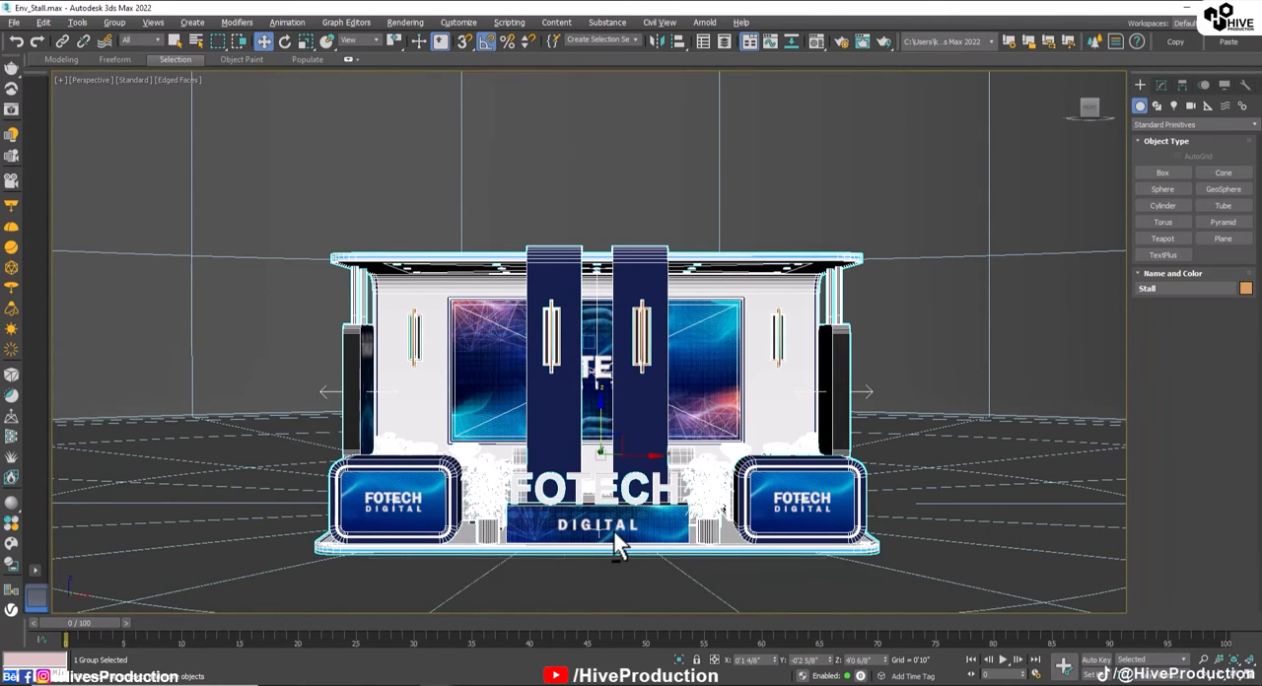
middle_click_drag(609, 537, 611, 411)
middle_click_drag(611, 411, 614, 464)
left_click_drag(640, 303, 638, 302)
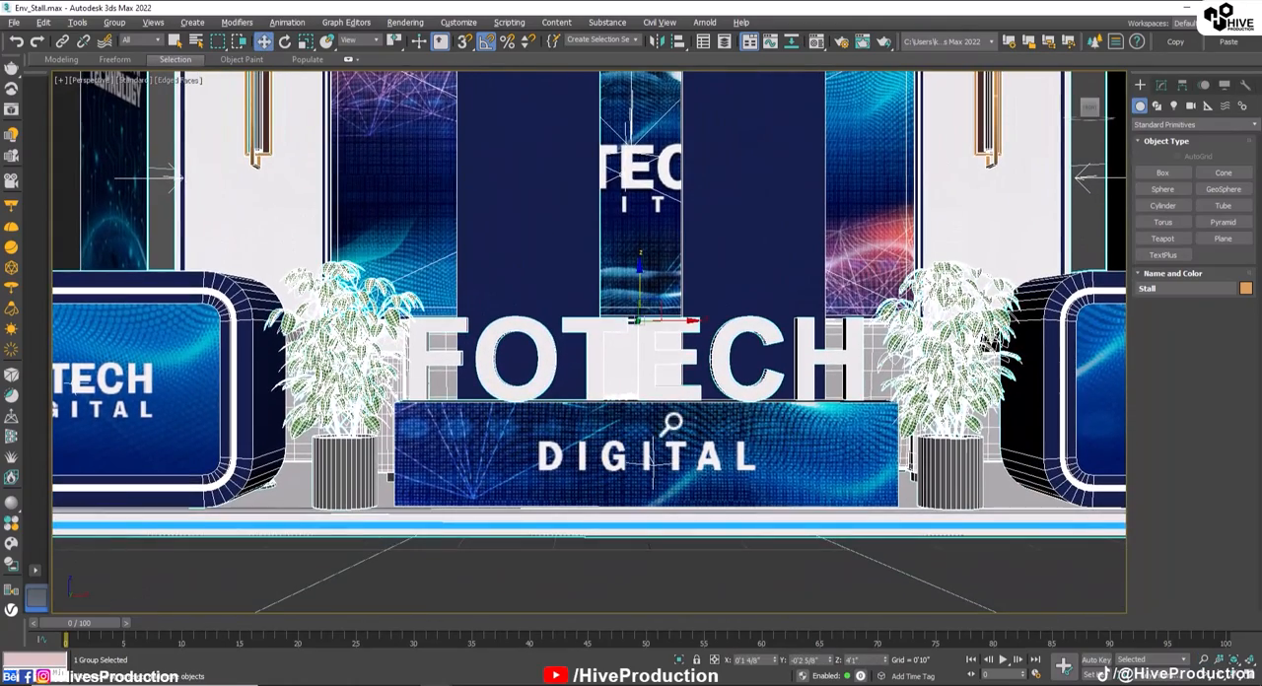
key("c")
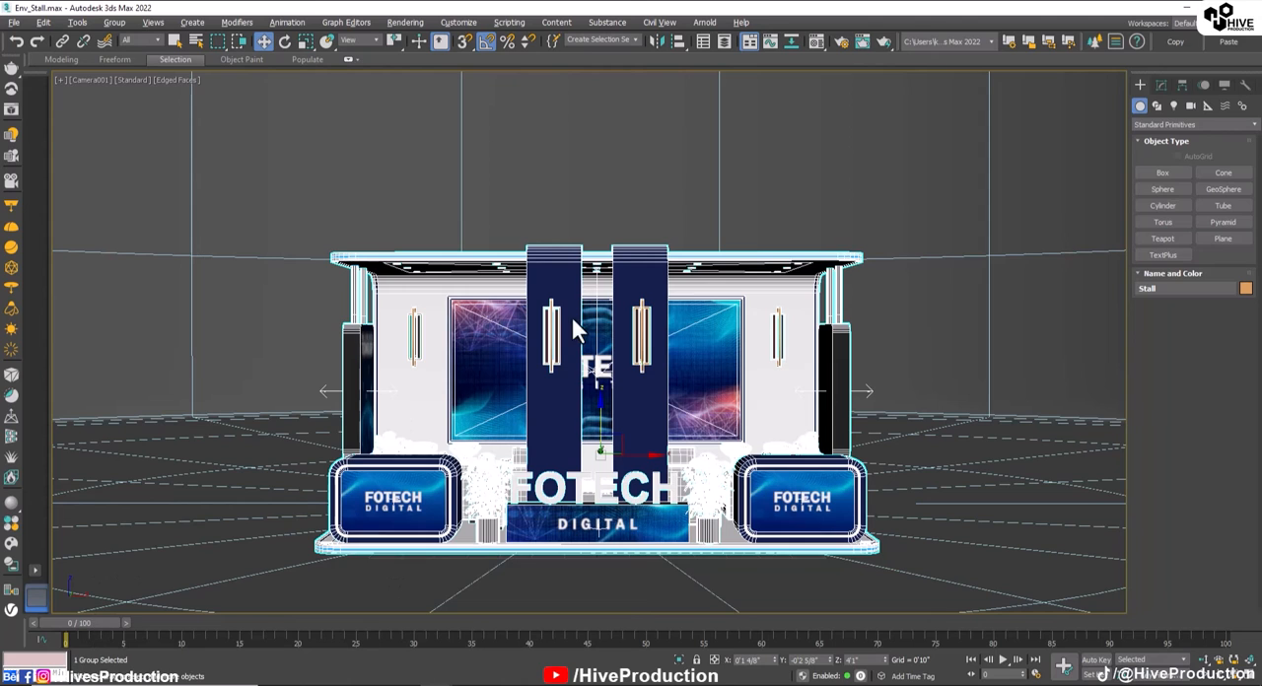
Step: Select the studio camera in the Top view, enable Auto Key and dolly the Camera001 view closer to the stand
key("alt+w")
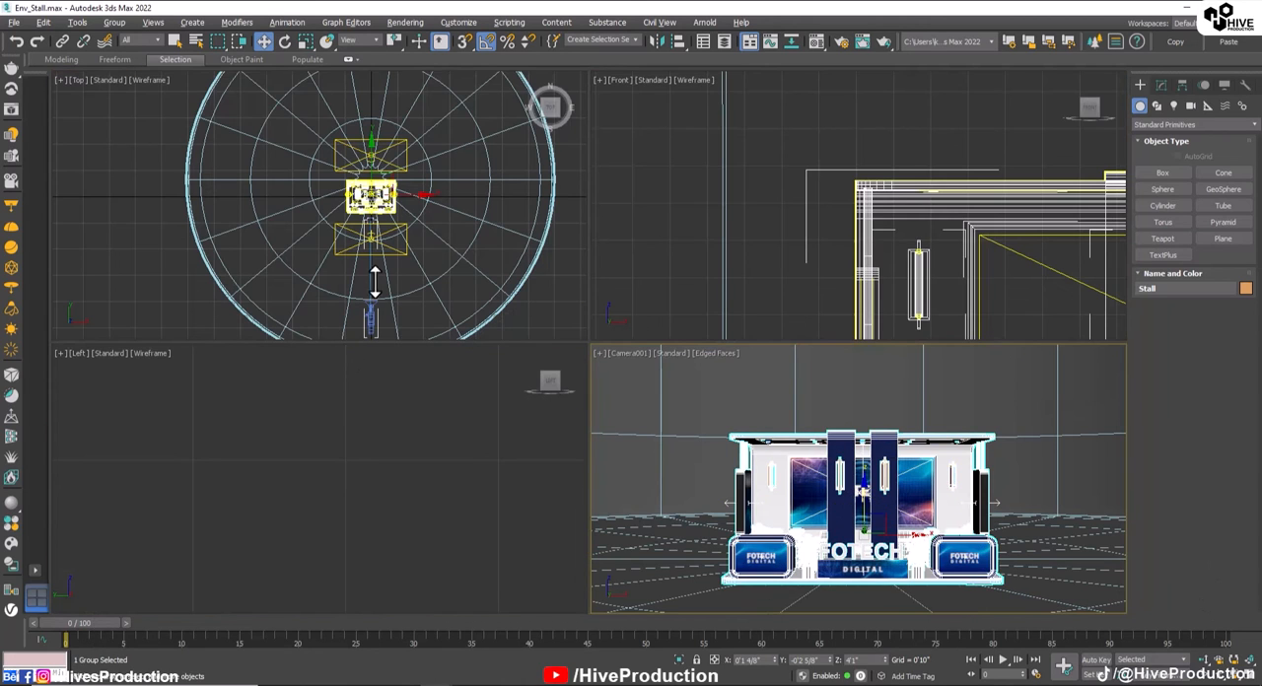
left_click(370, 314)
left_click(1091, 661)
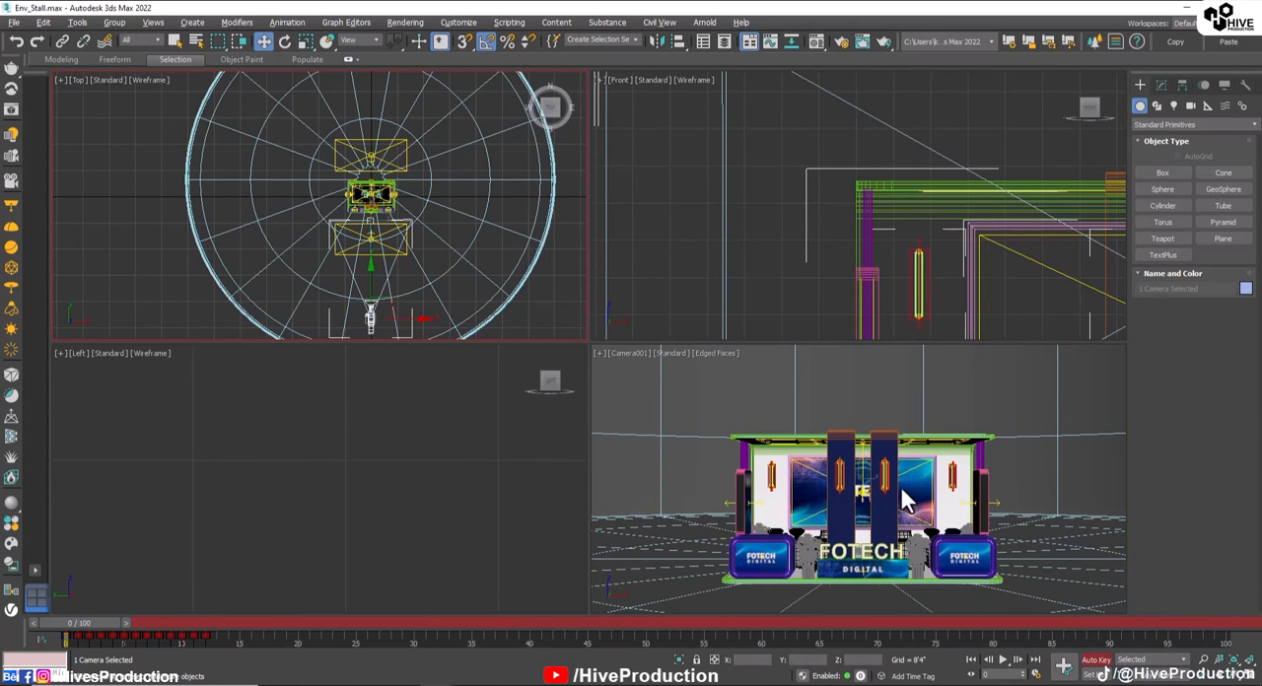
right_click(905, 498)
key("alt+w")
scroll(595, 473, "up", 2)
scroll(593, 463, "up", 5)
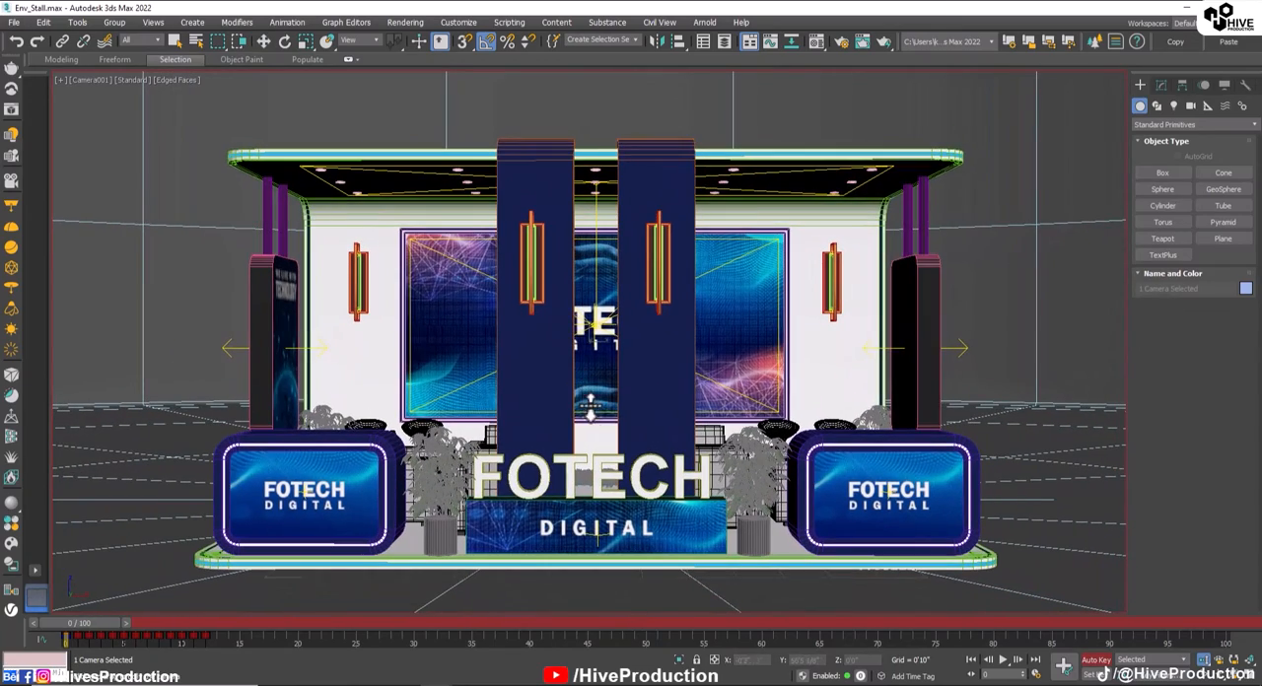
Step: Disable angle snap, then orbit and dolly Camera001 into a slightly raised, centred front framing that fills the view with the stand
key("a")
middle_click_drag(611, 386, 610, 390, "alt")
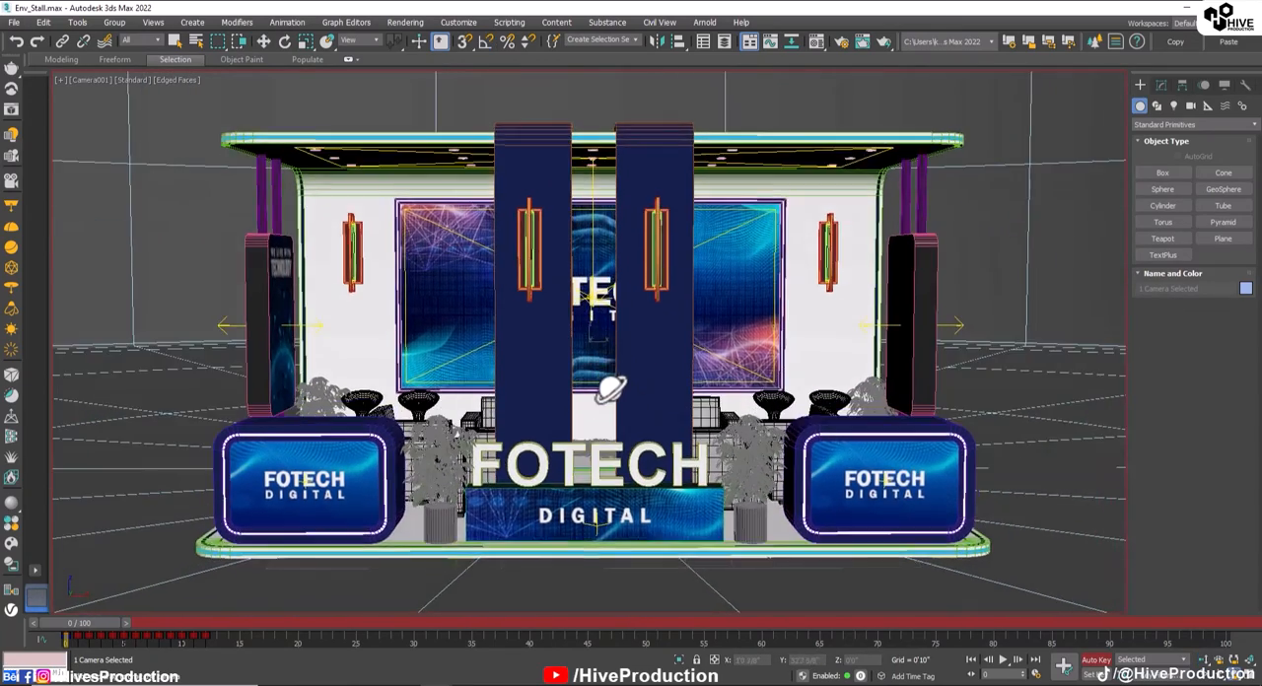
scroll(619, 395, "up", 2)
scroll(591, 390, "up", 3)
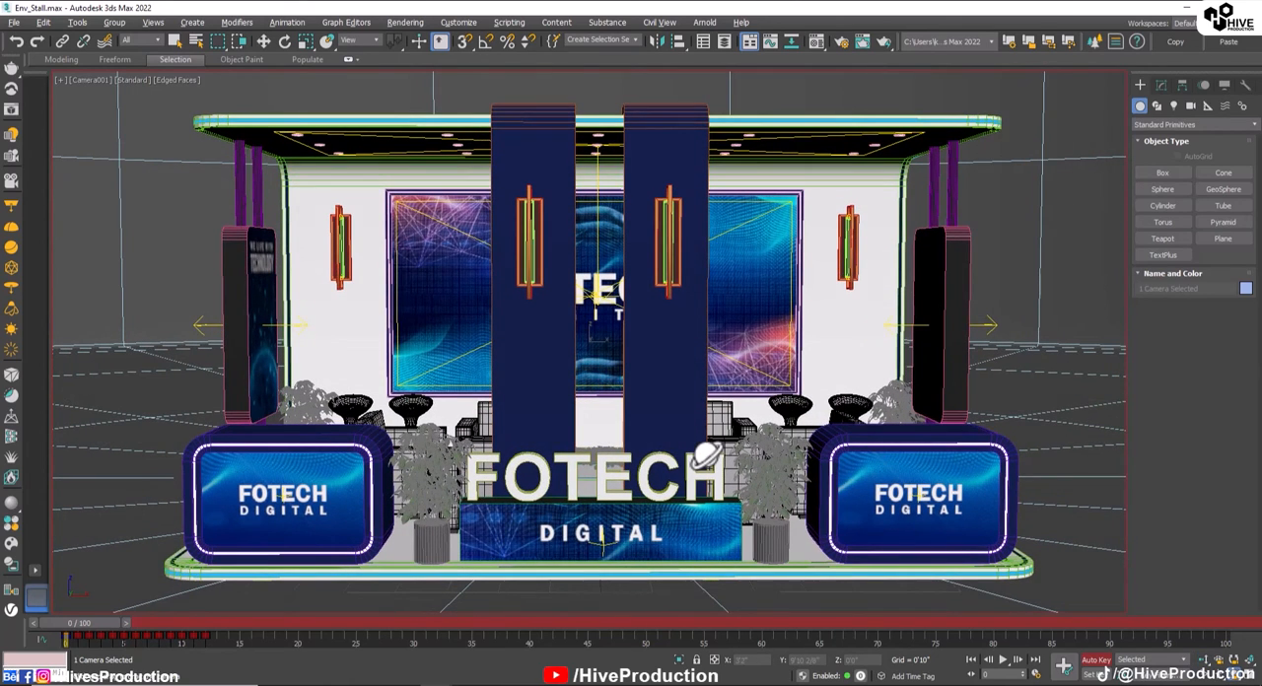
middle_click_drag(707, 456, 706, 452, "alt")
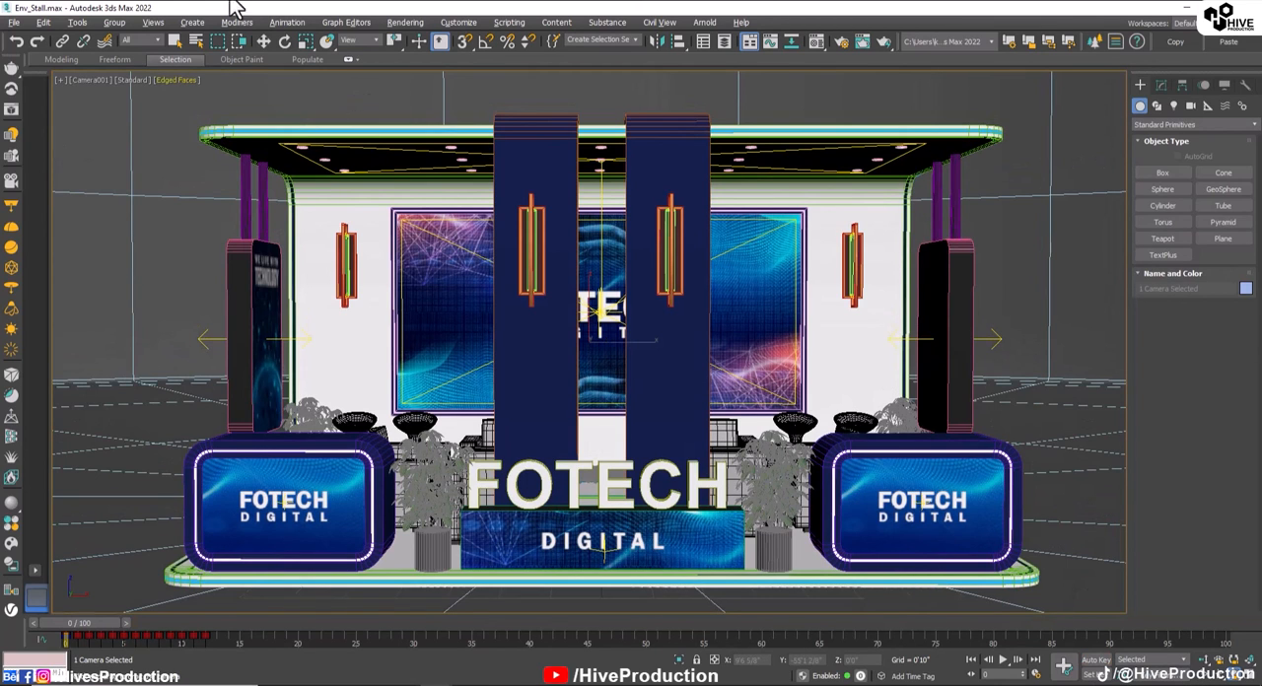
Step: Render the Camera001 view with V-Ray at 1920 × 1080 and enlarge the result to 100% in the frame buffer
left_click(839, 41)
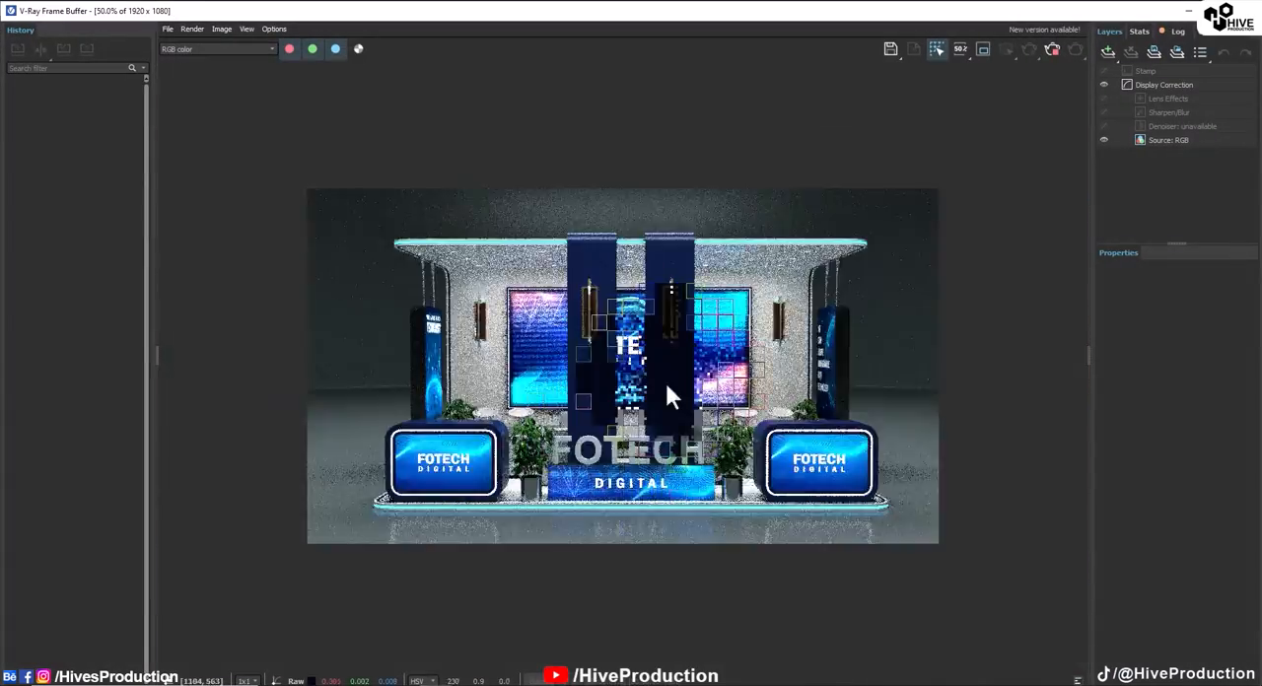
left_click(154, 356)
left_click(1092, 356)
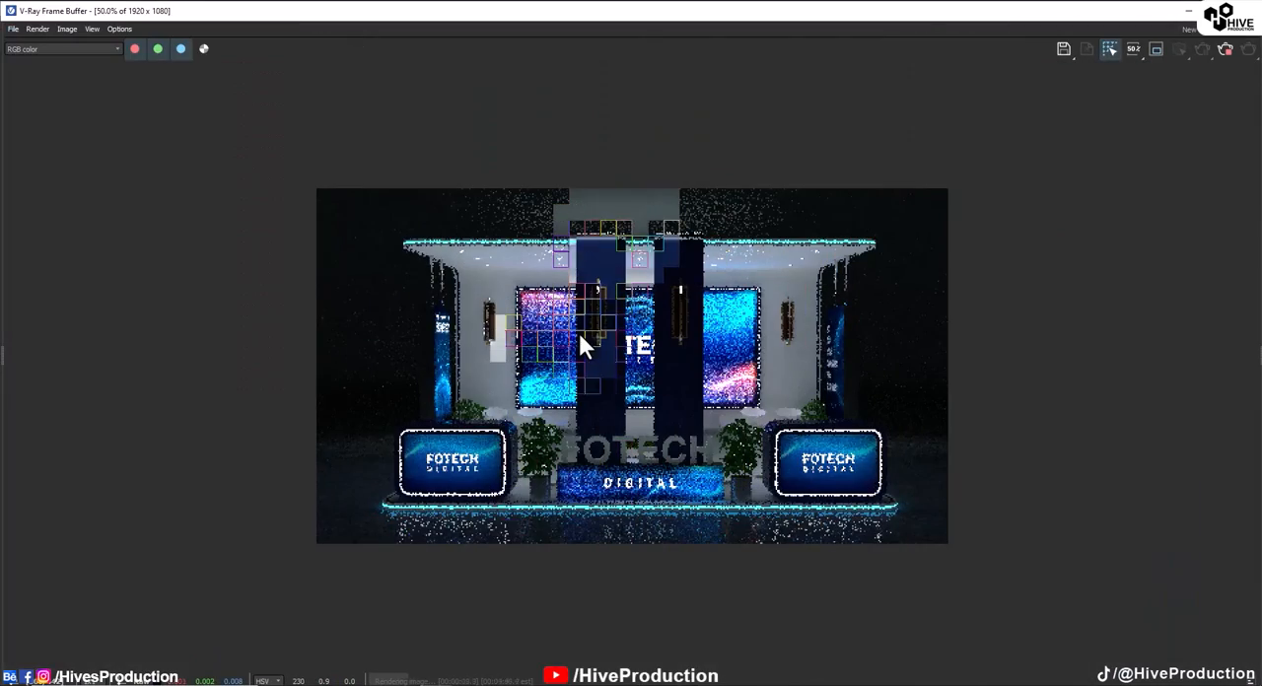
scroll(567, 375, "up", 1)
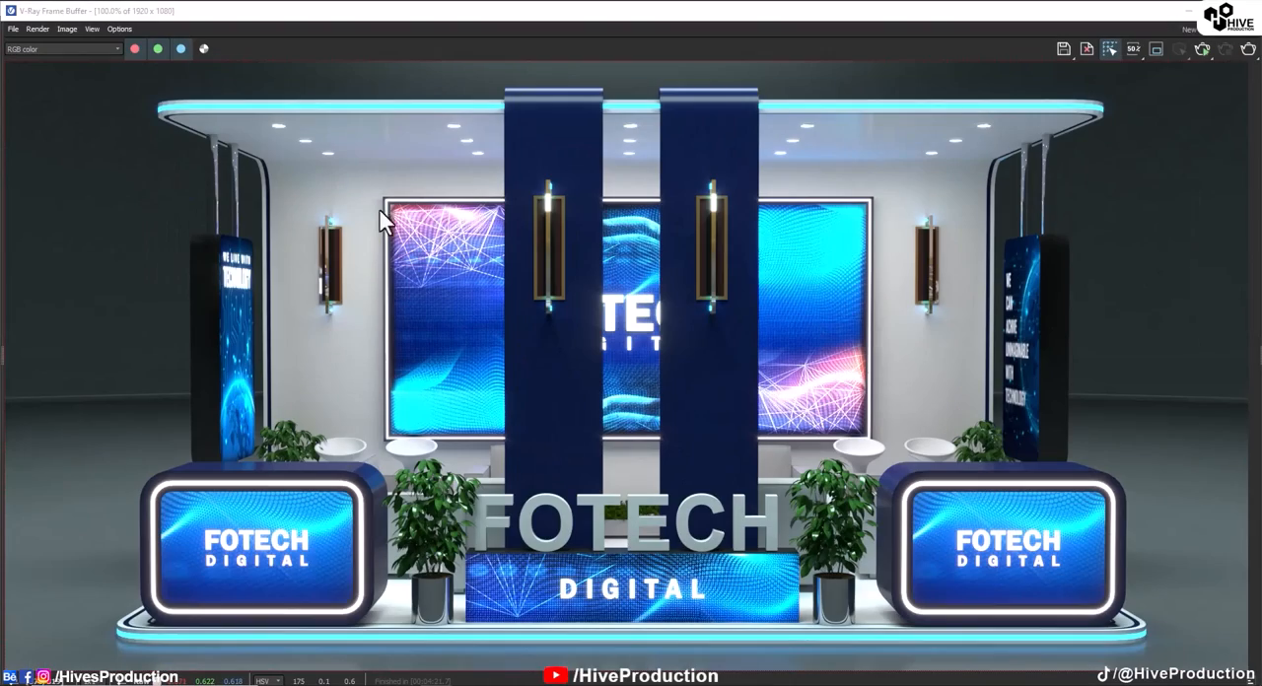
Step: Open the frame buffer's Lens Effects layer and raise the bloom/glare intensity to about 2.09
left_click(1257, 363)
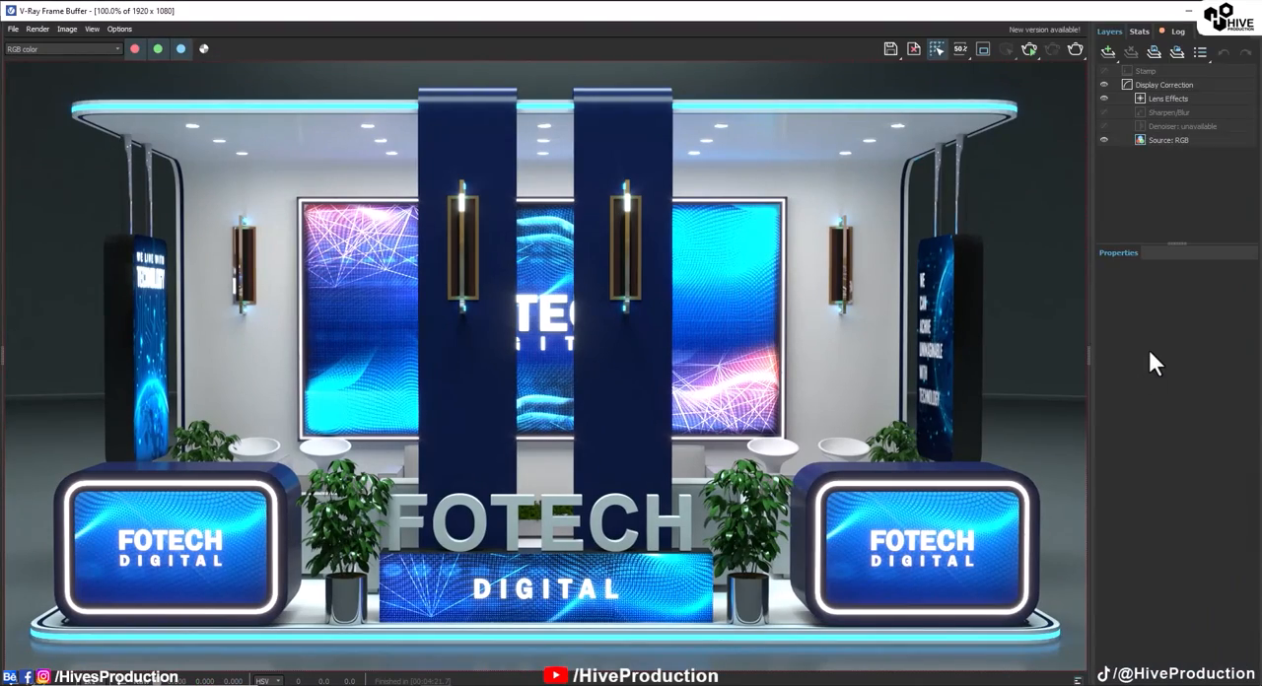
left_click(1143, 100)
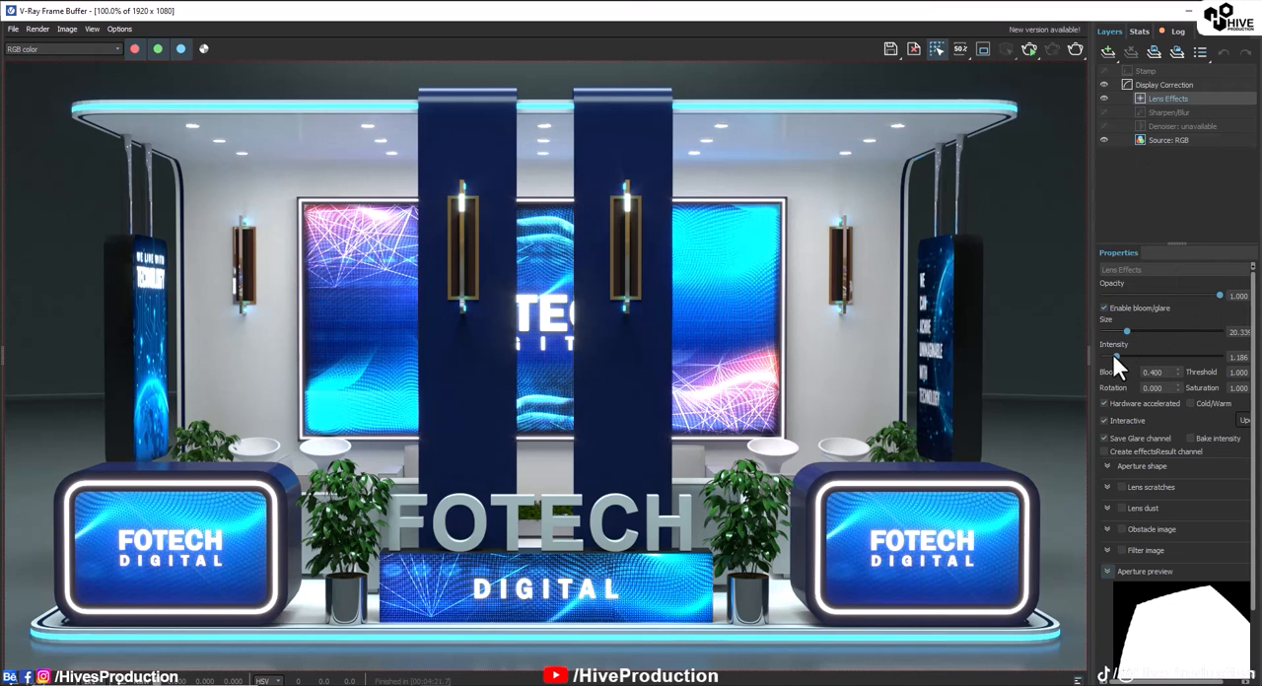
left_click_drag(1115, 355, 1128, 357)
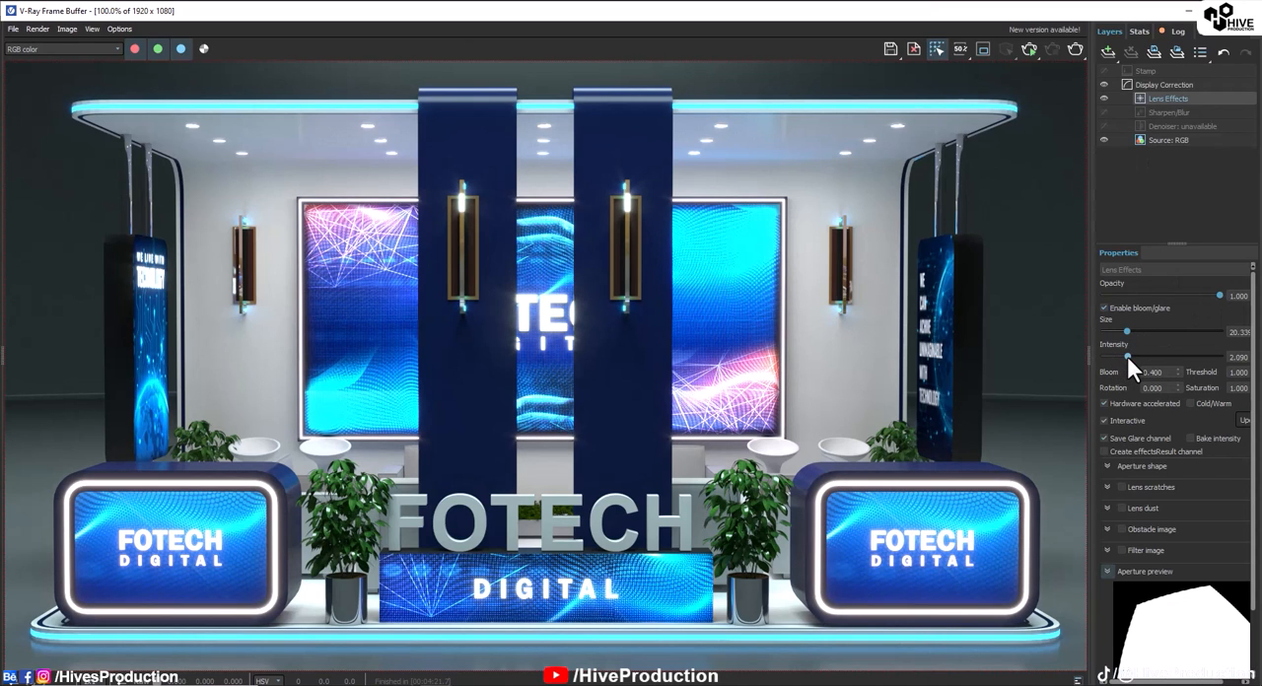